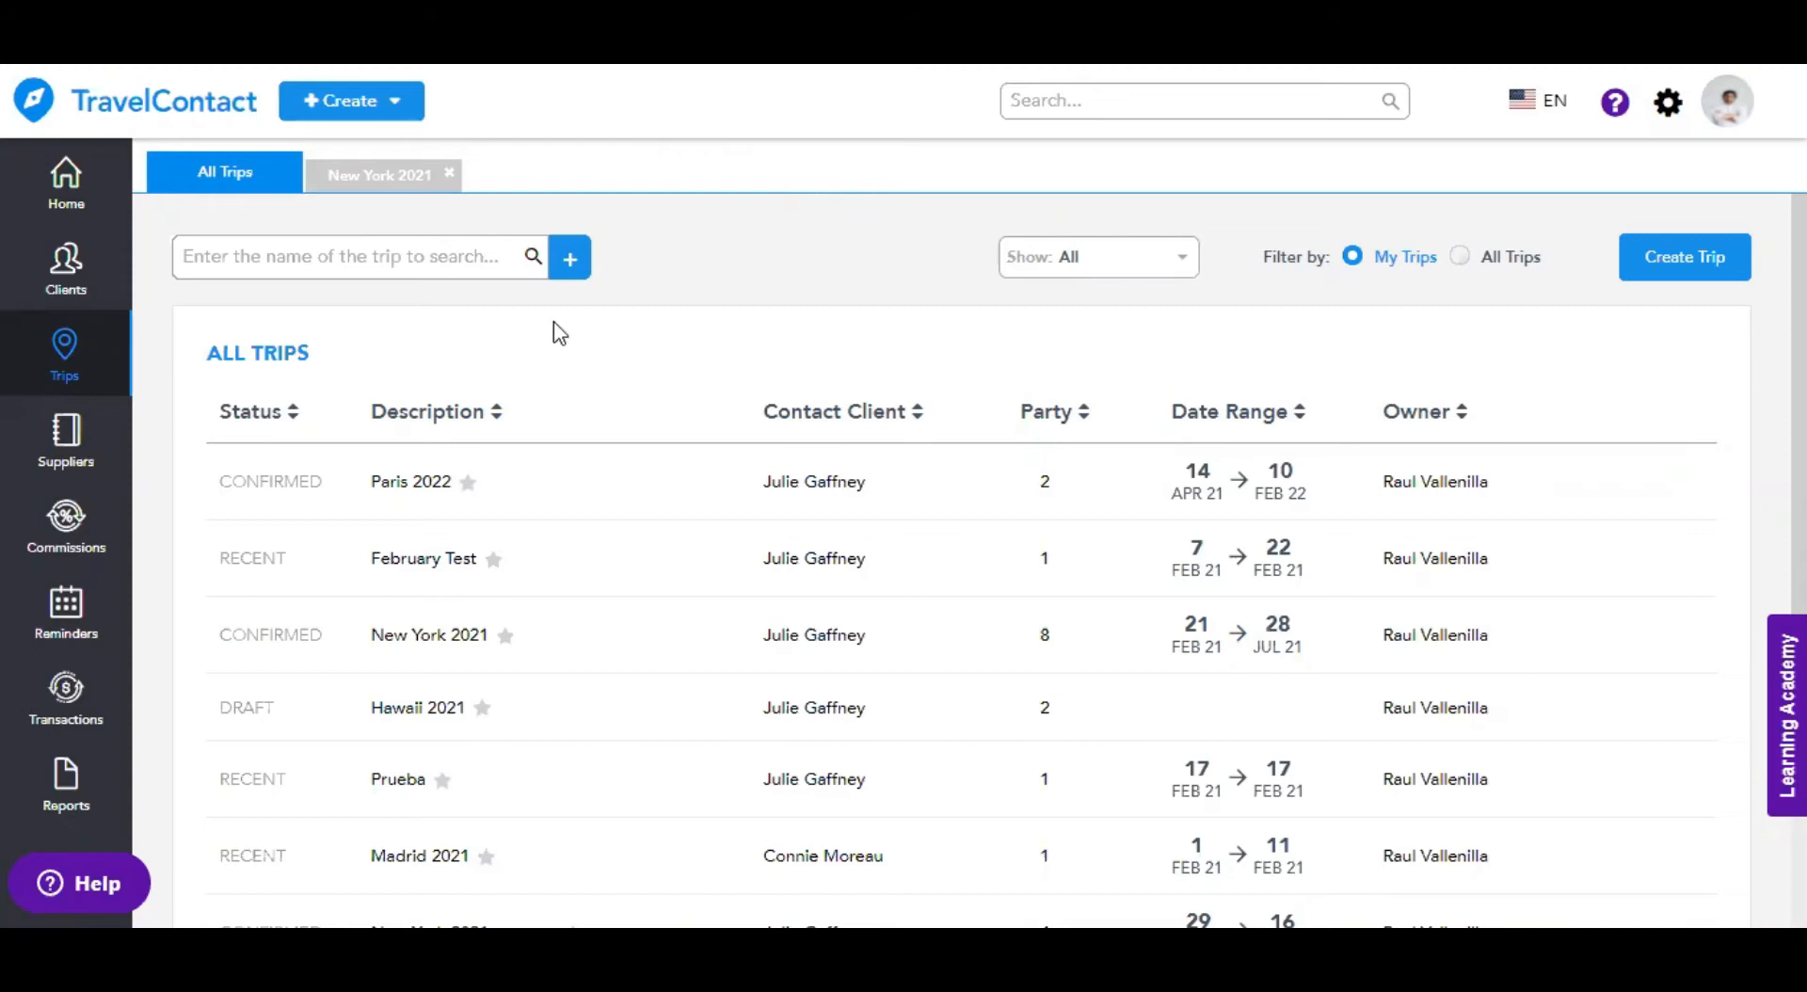
{"action": "left_click", "coordinate": [1673, 268]}
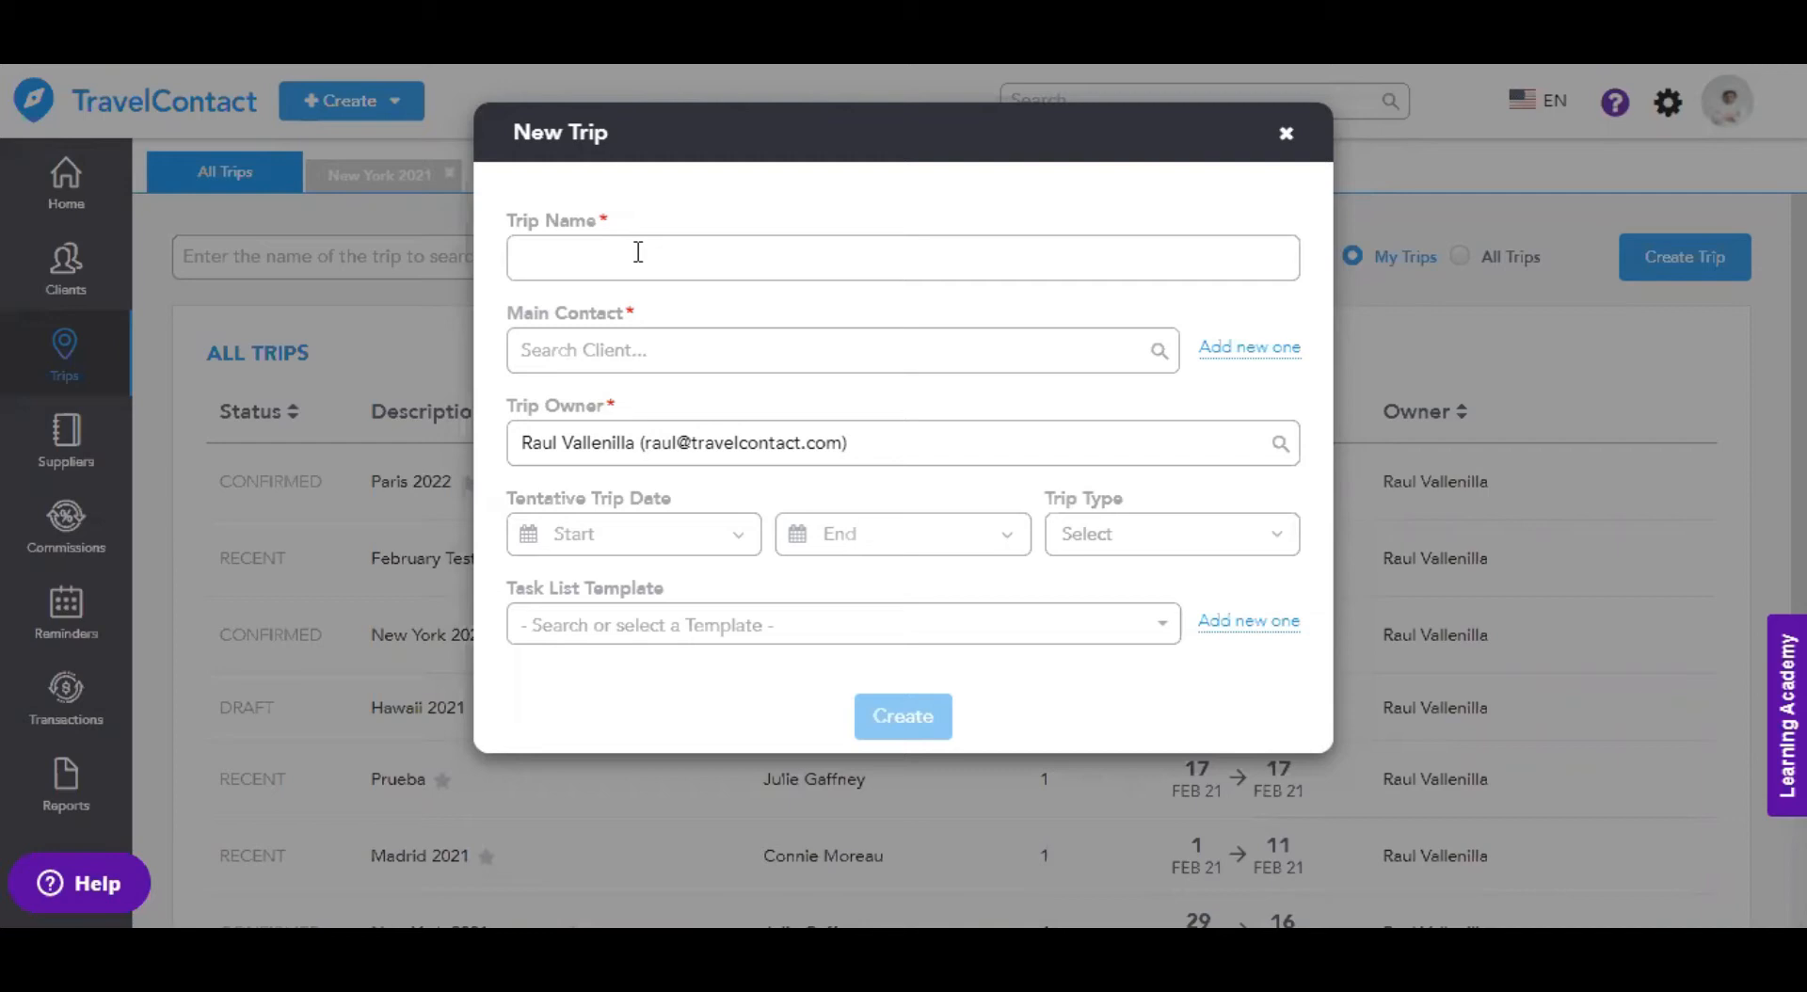
{"action": "left_click", "coordinate": [633, 356]}
{"action": "type", "text": "Julie"}
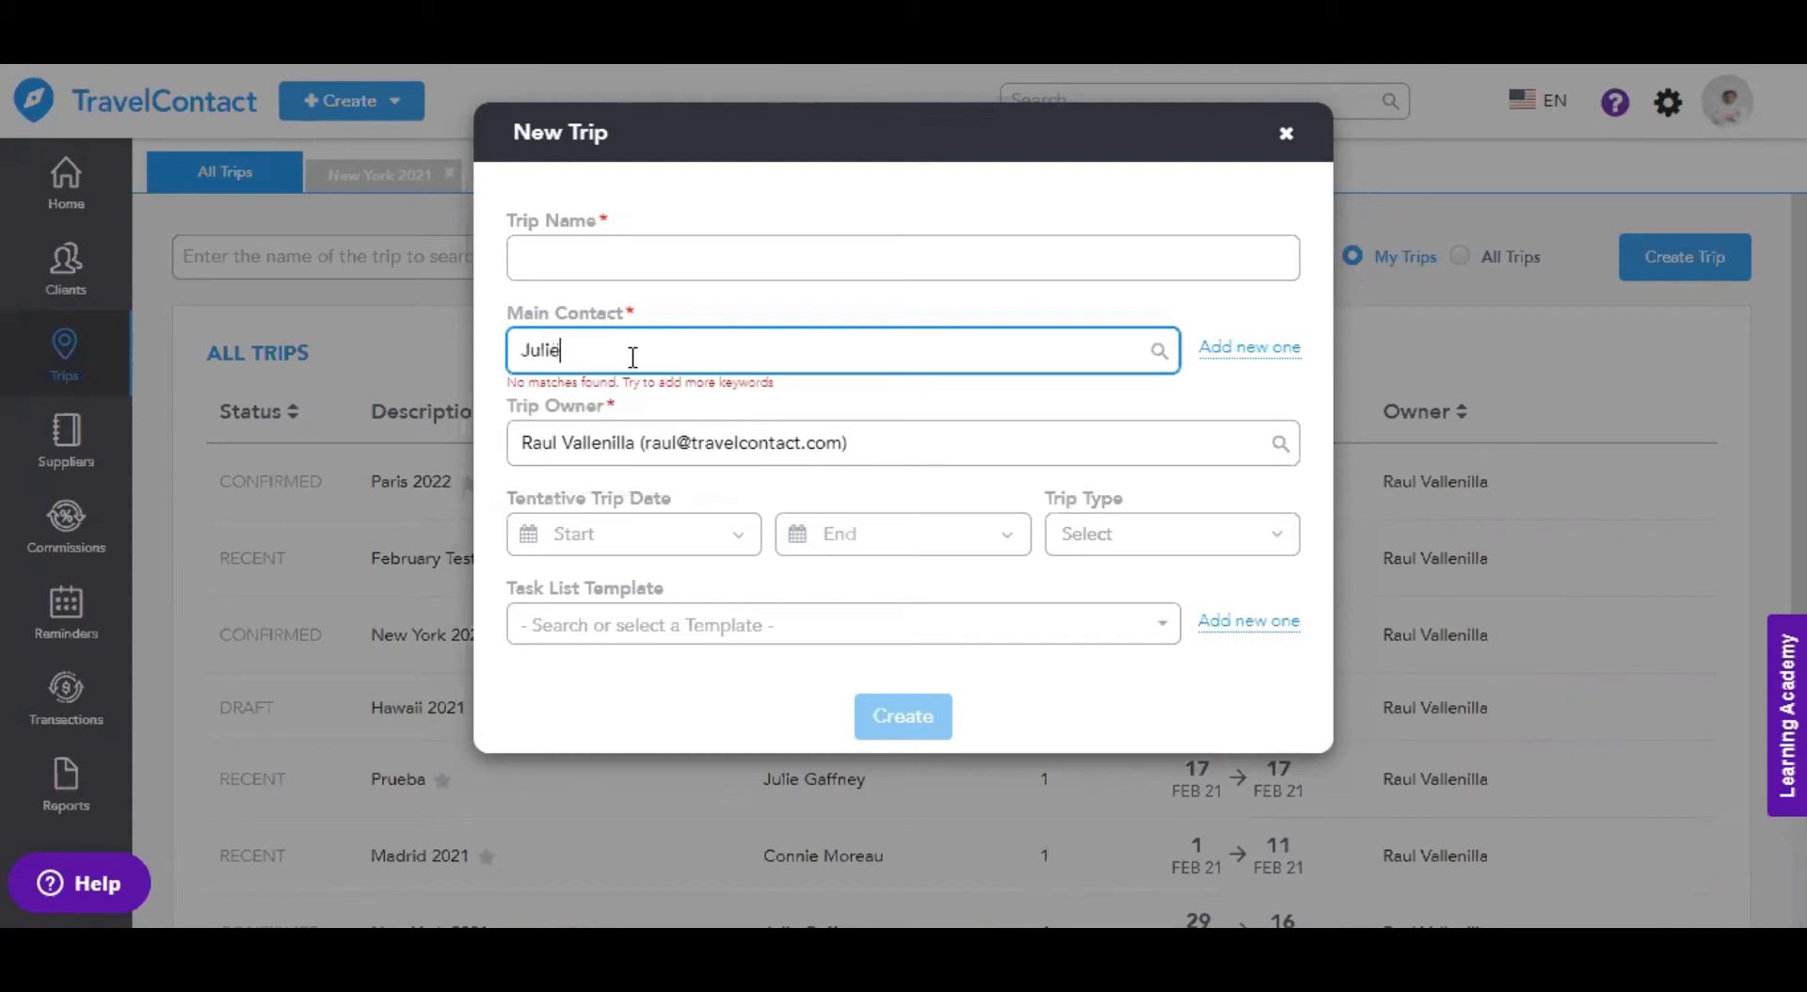
{"action": "left_click", "coordinate": [628, 408]}
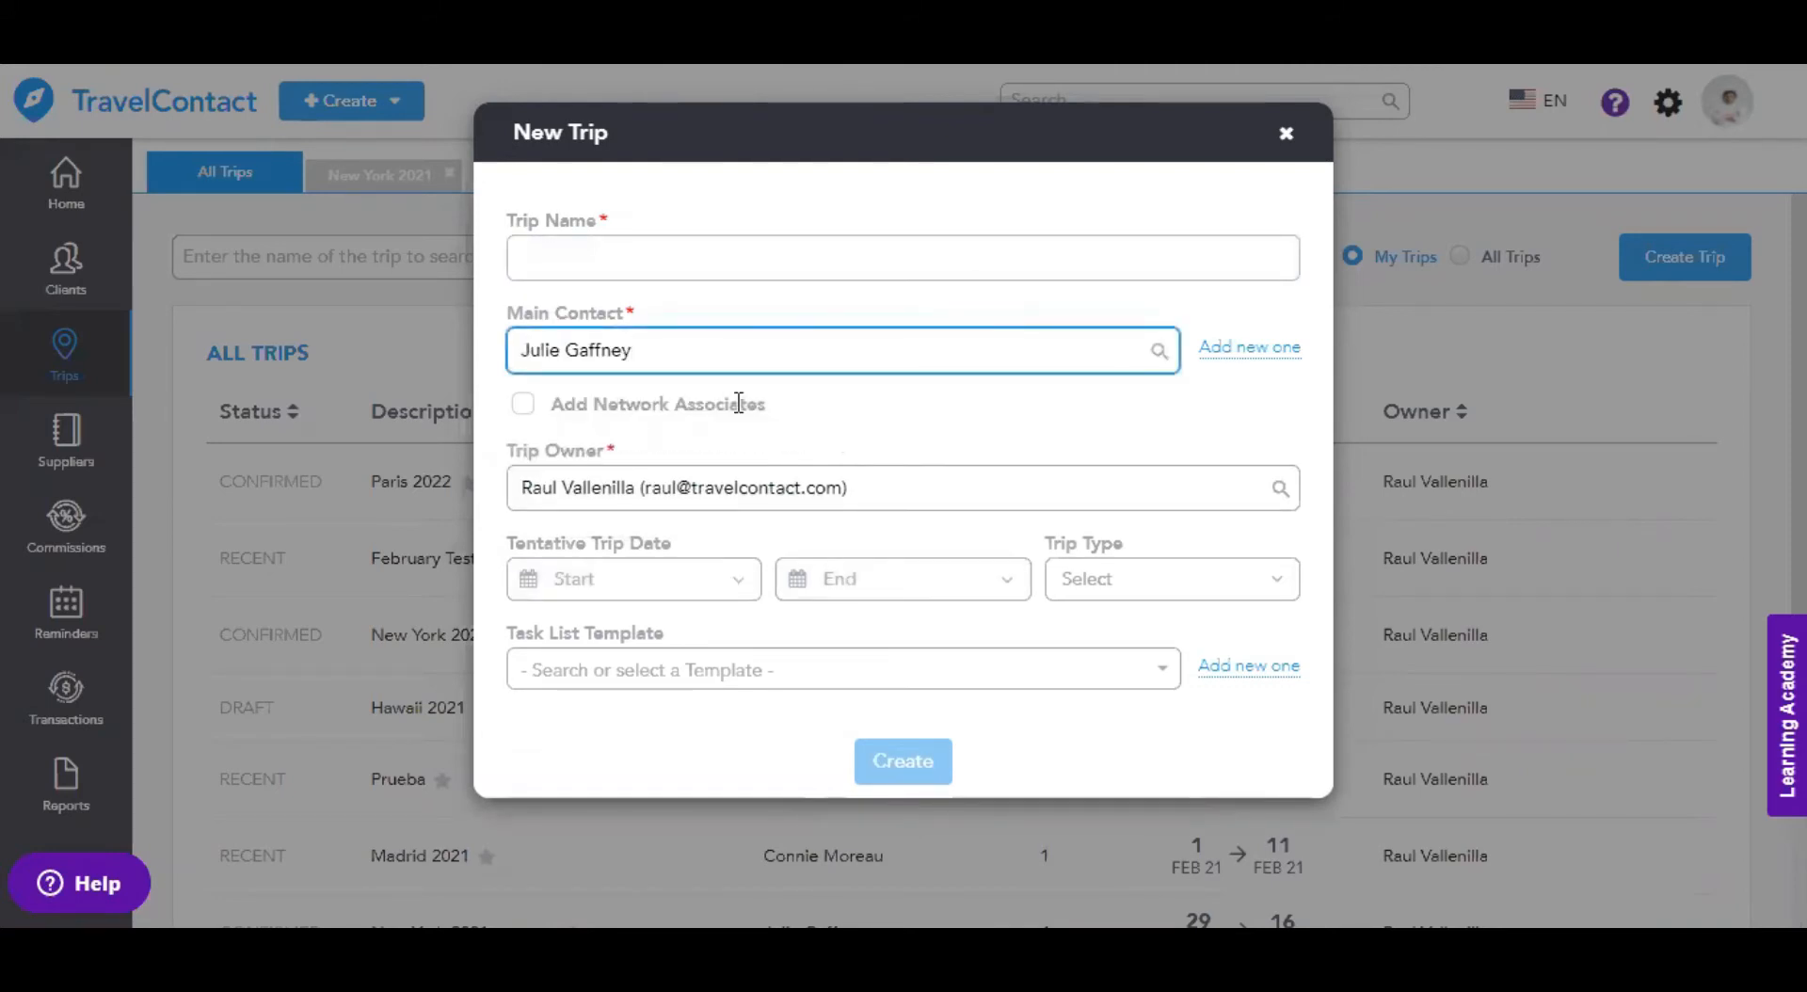
{"action": "left_click", "coordinate": [523, 405]}
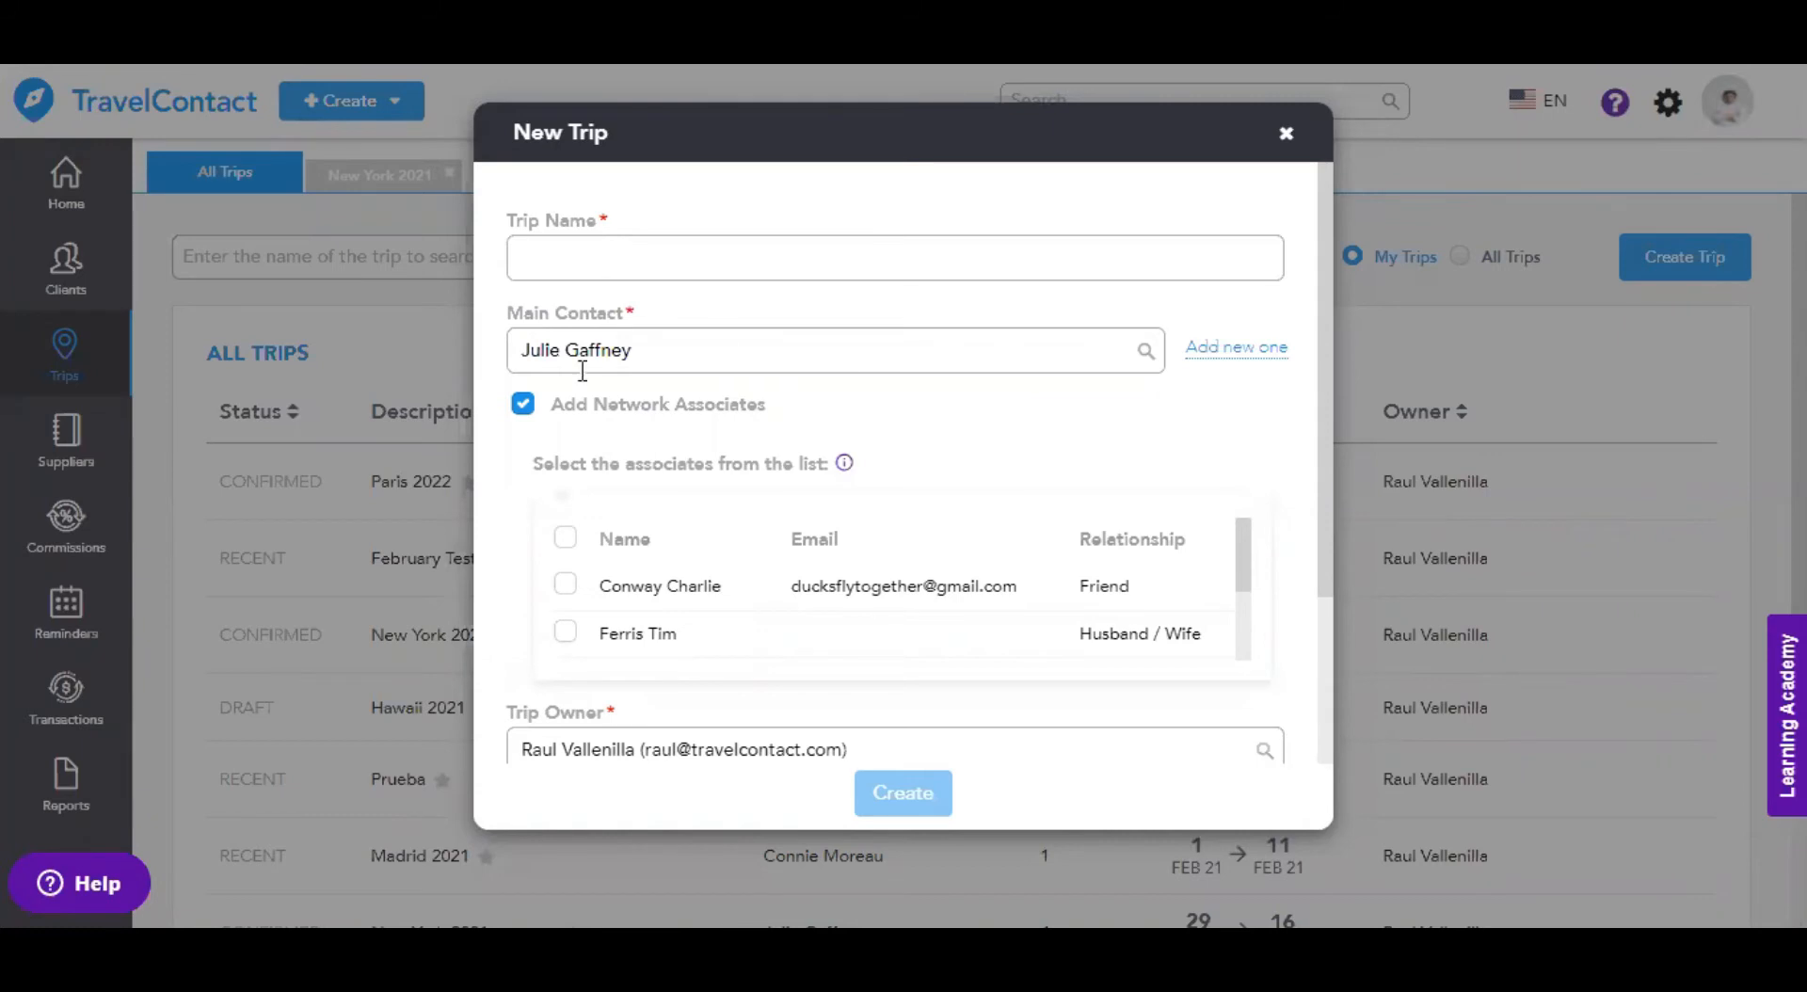
{"action": "left_click", "coordinate": [525, 405]}
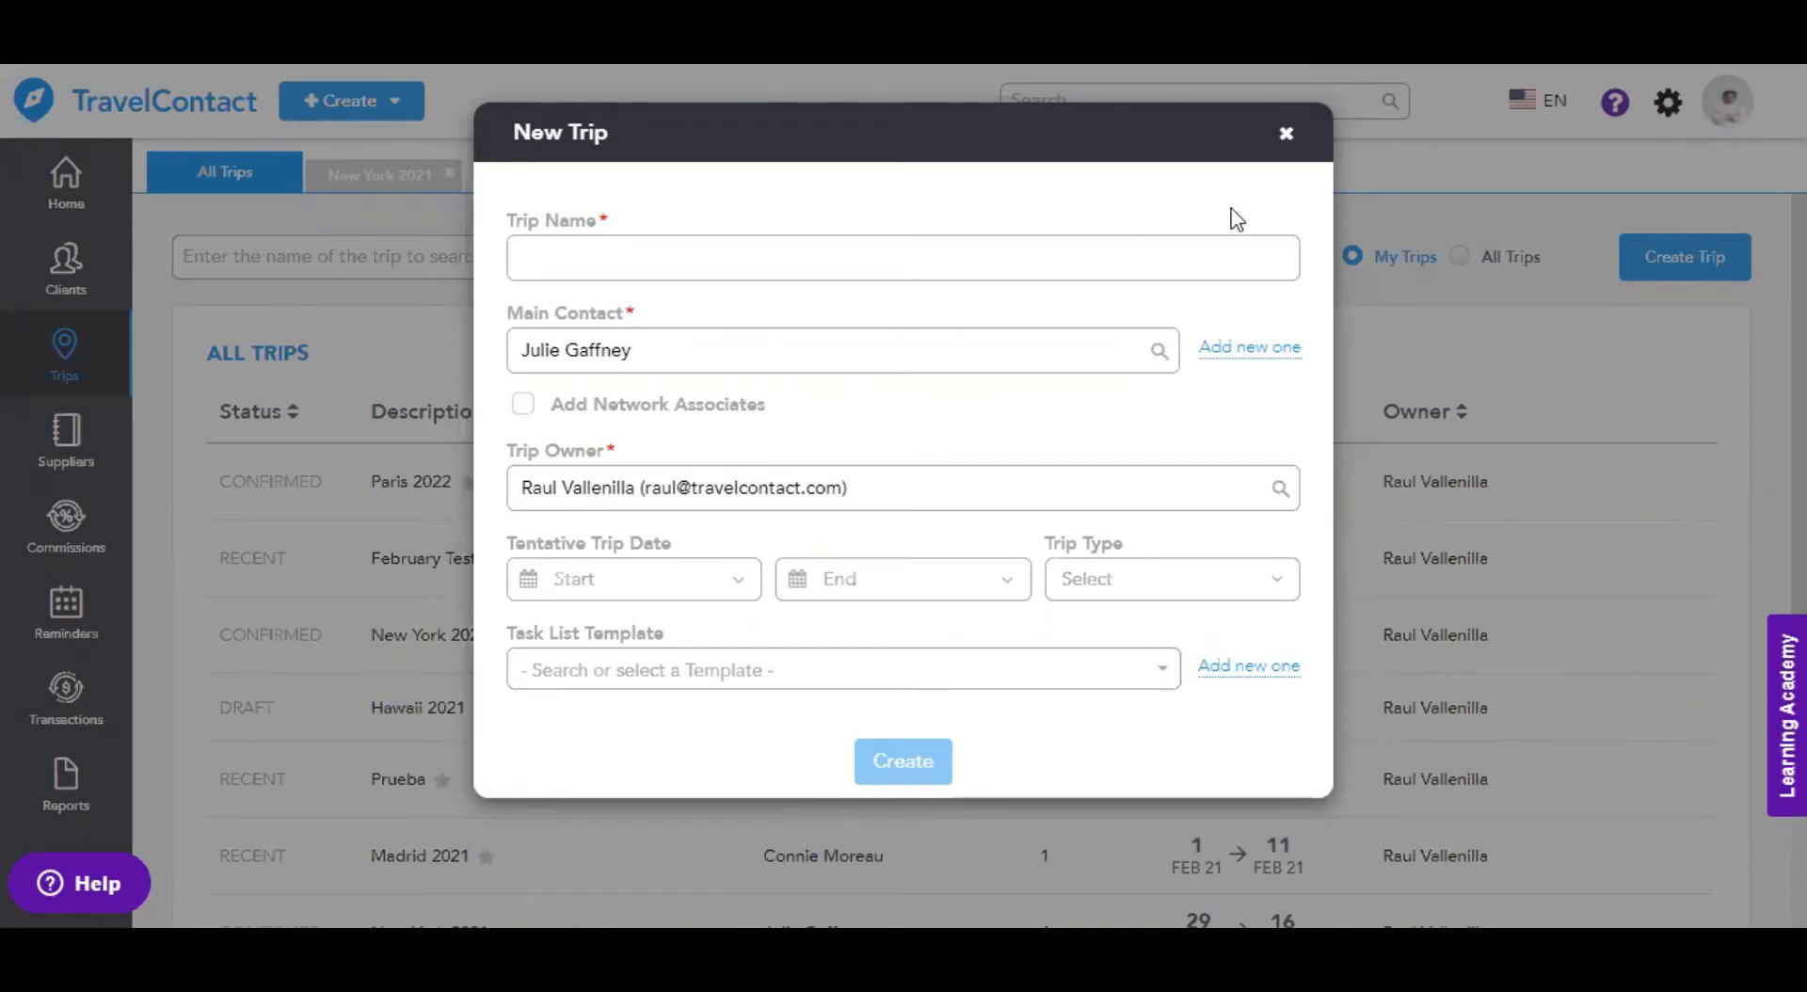
{"action": "left_click", "coordinate": [1288, 138]}
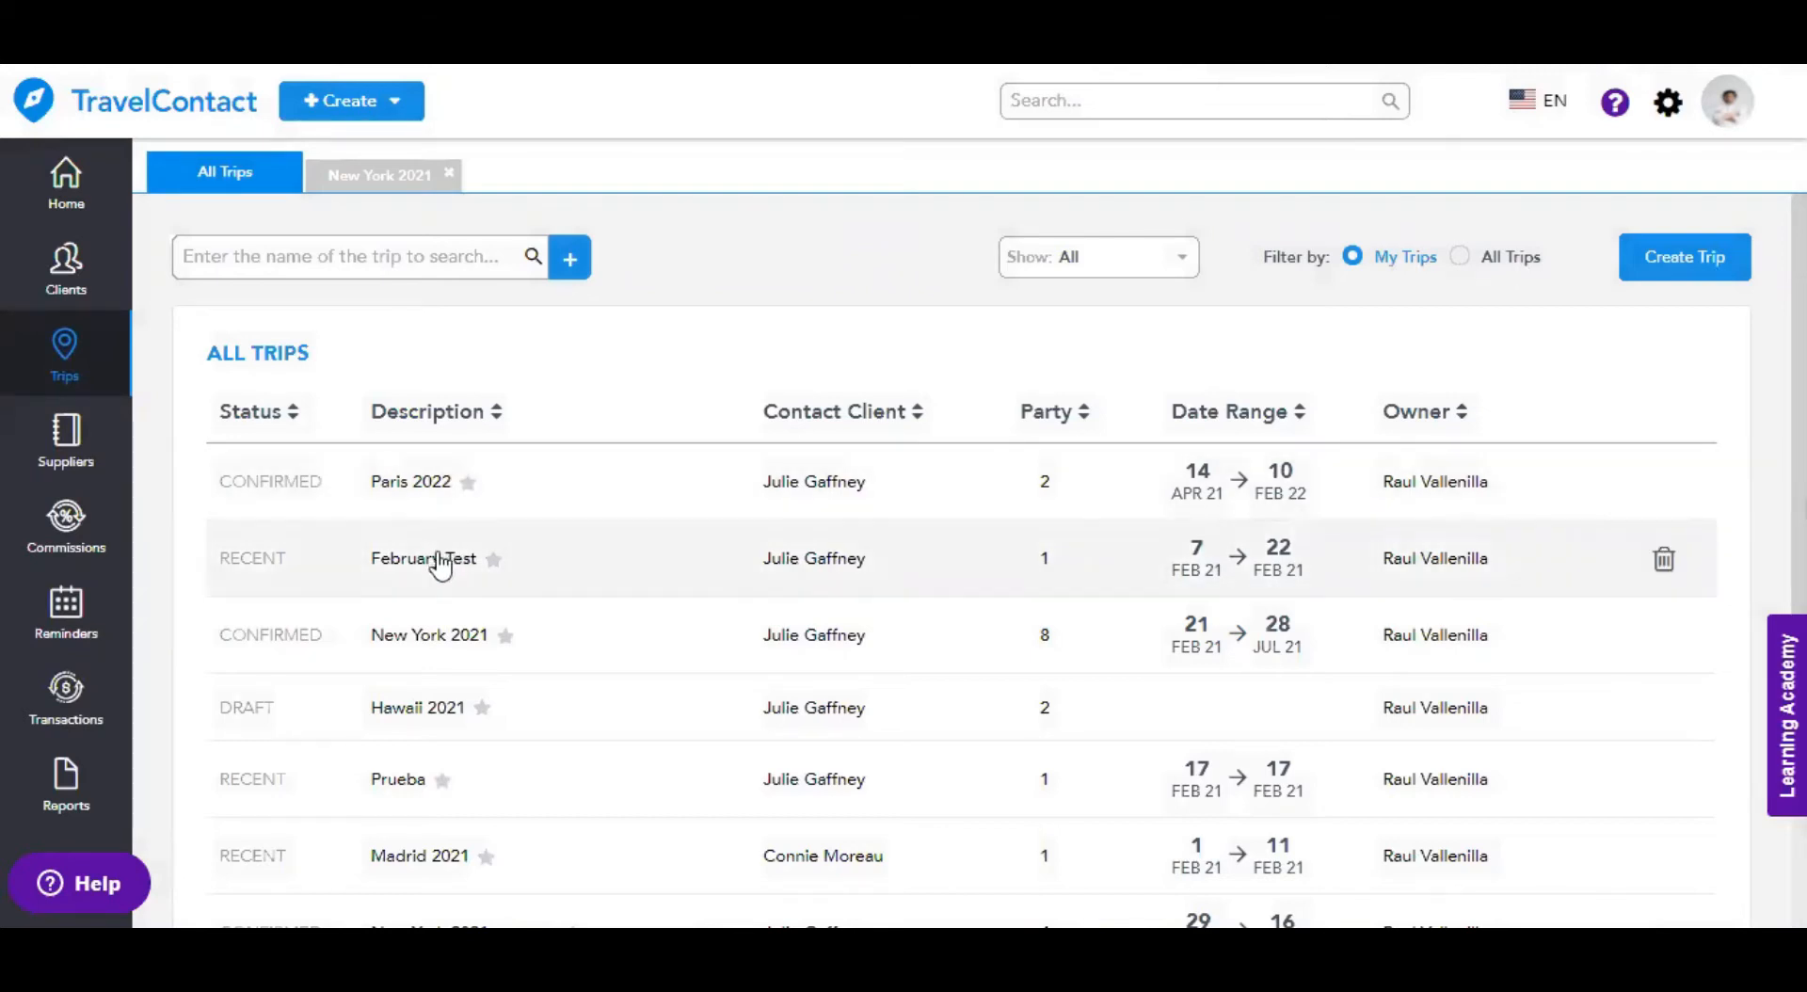
- Open the Paris 2022 trip and add two existing clients to its client list by searching for their first names
{"action": "left_click", "coordinate": [427, 490]}
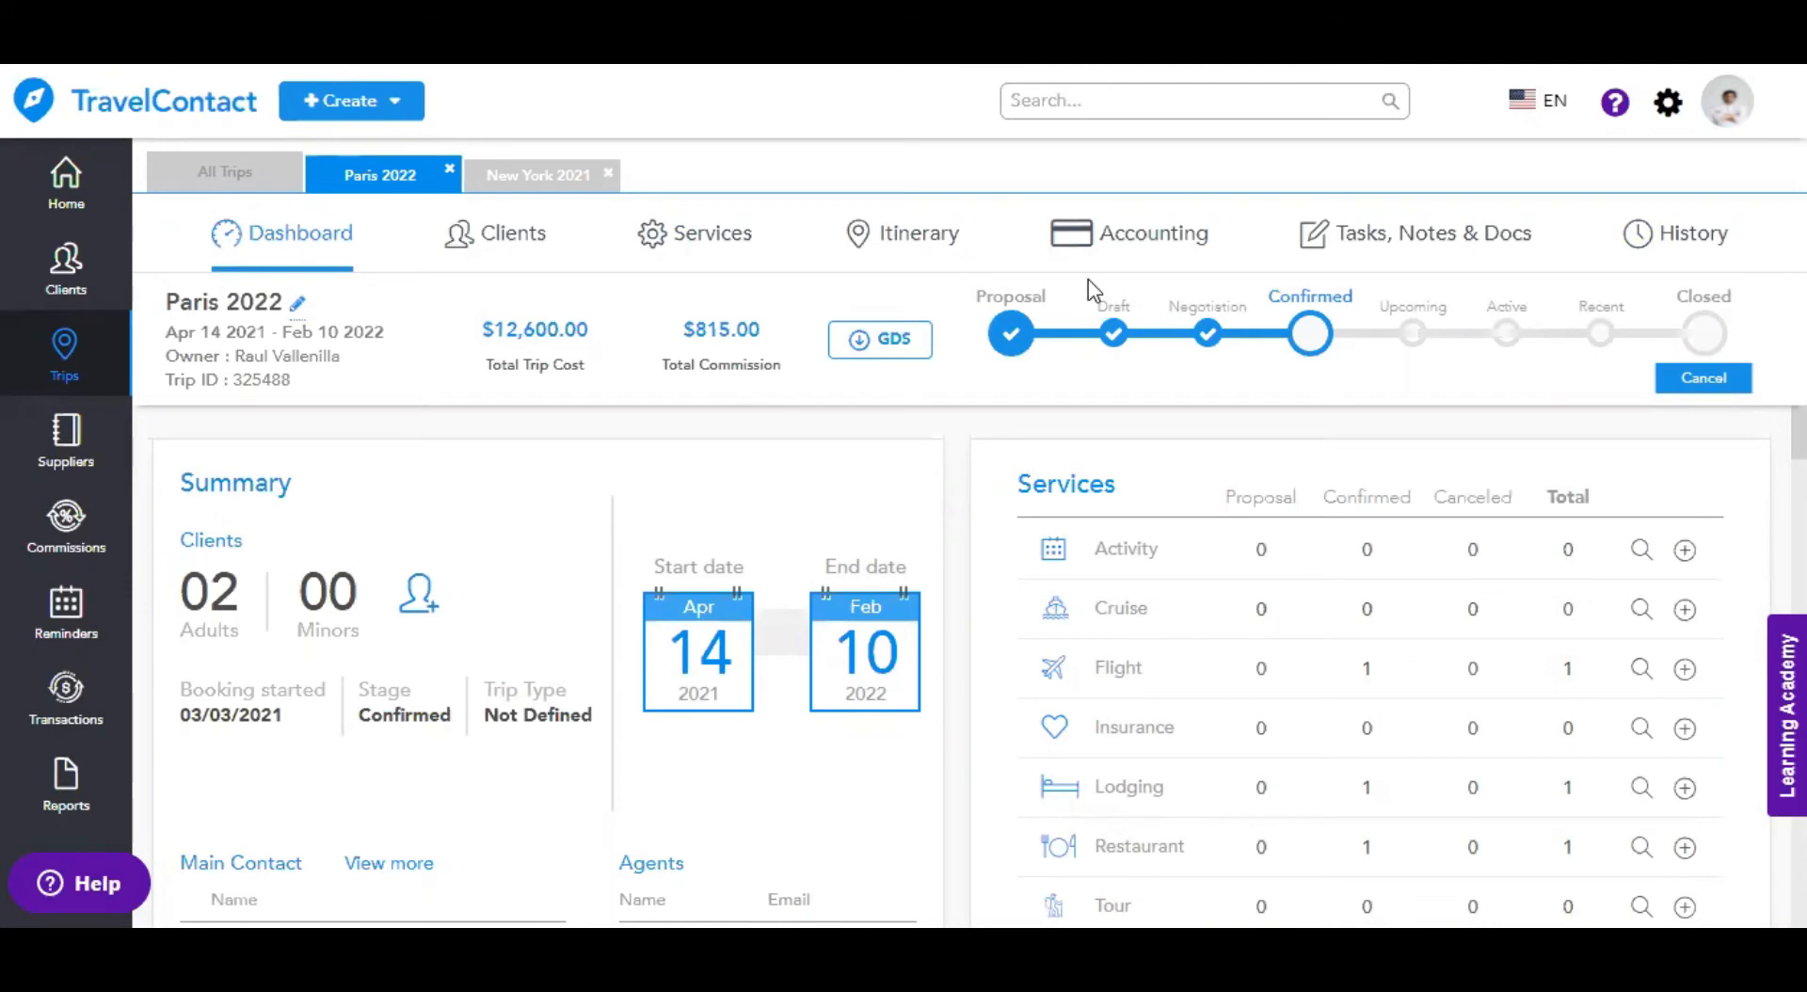
{"action": "left_click", "coordinate": [496, 239]}
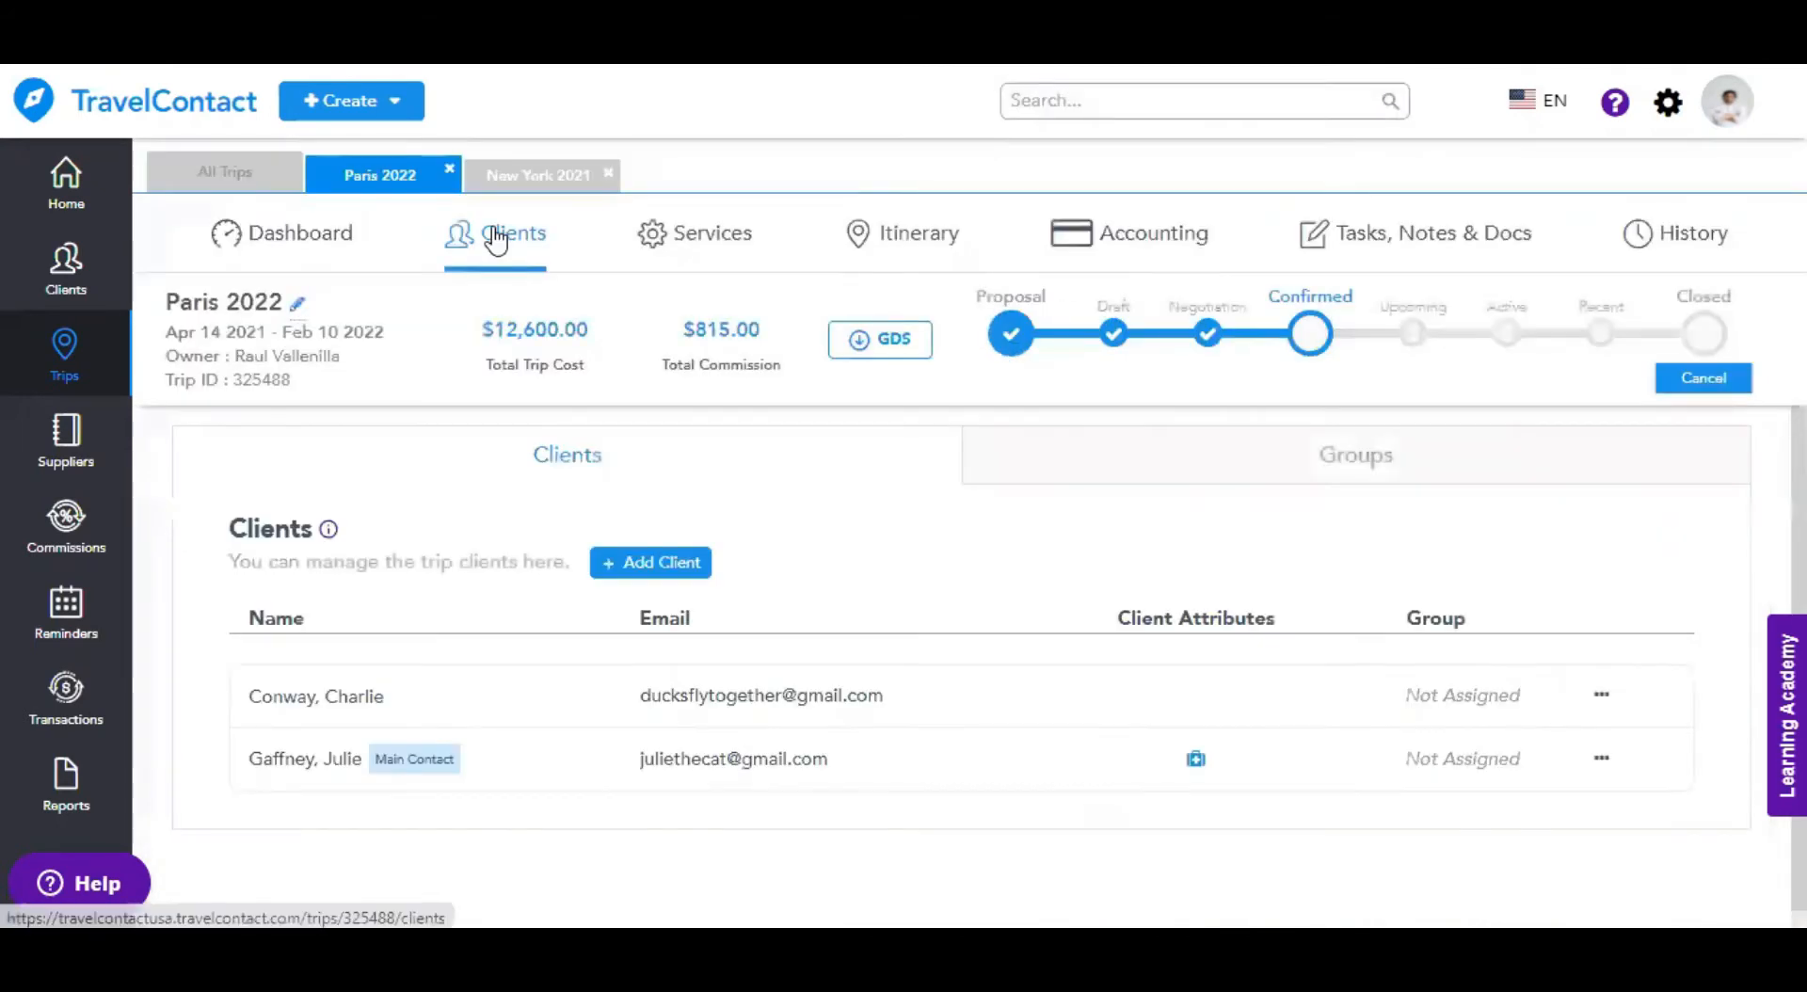
{"action": "scroll", "coordinate": [1136, 552], "scroll_direction": "down", "scroll_amount": 1}
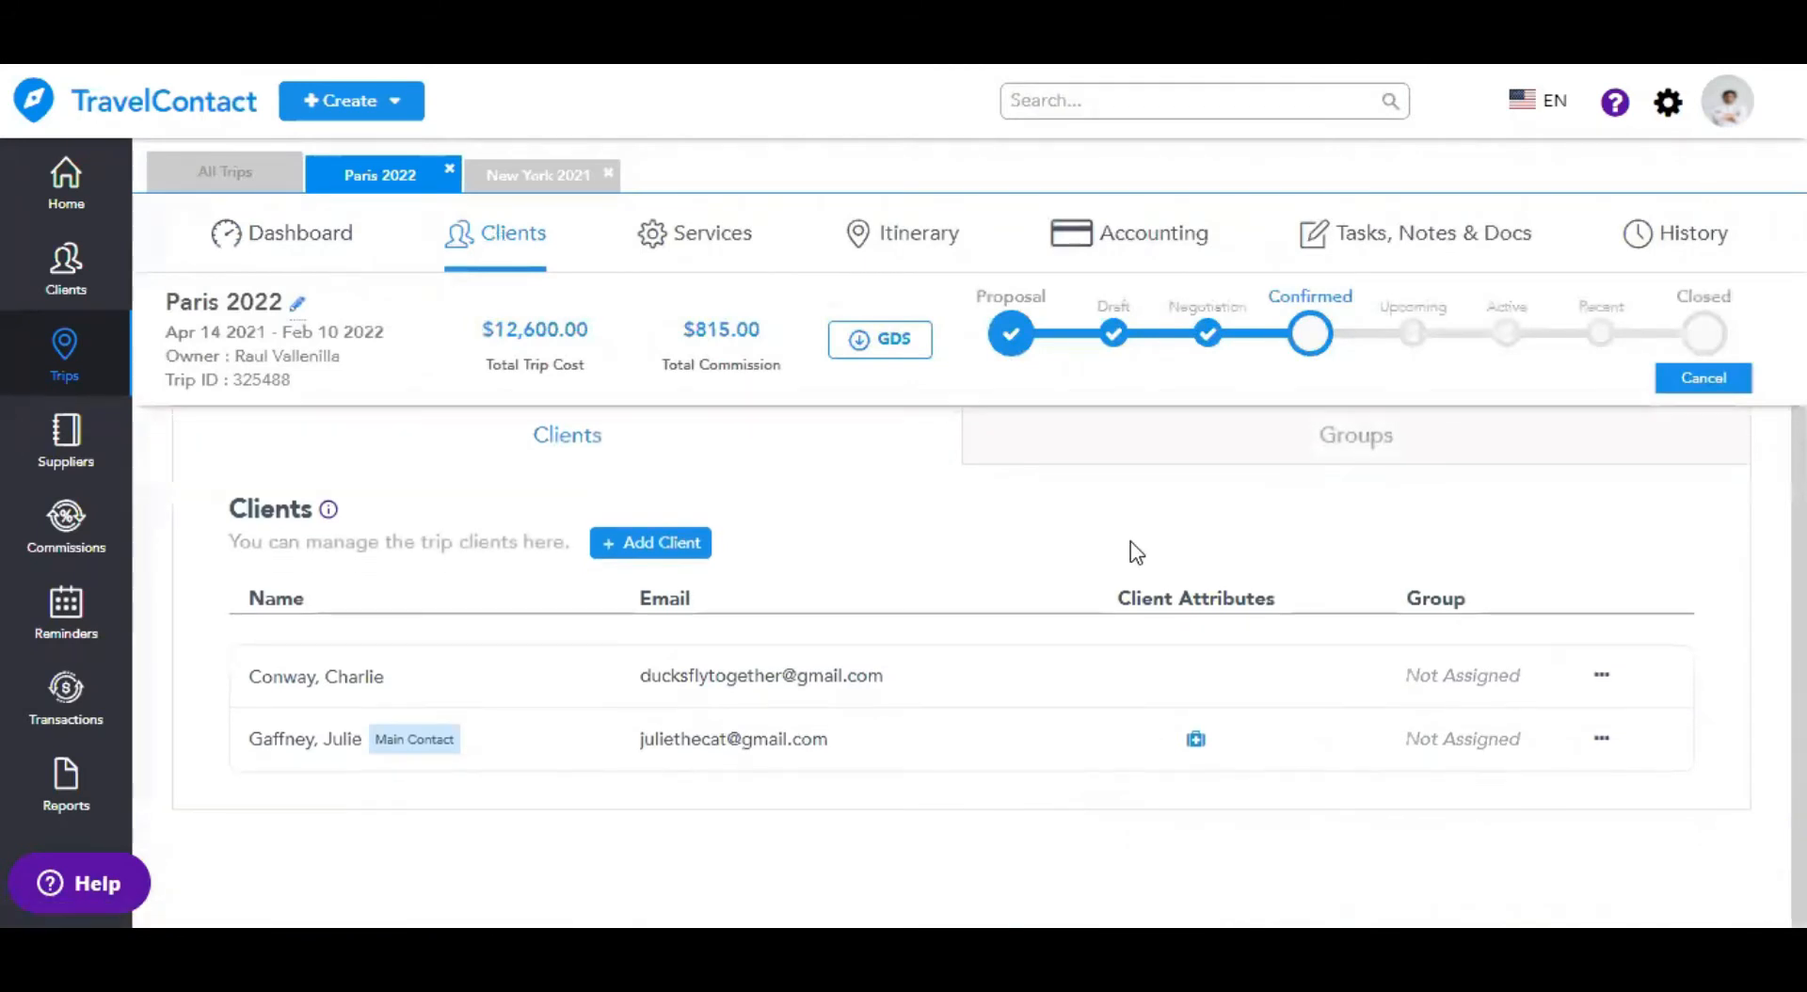
{"action": "left_click", "coordinate": [652, 543]}
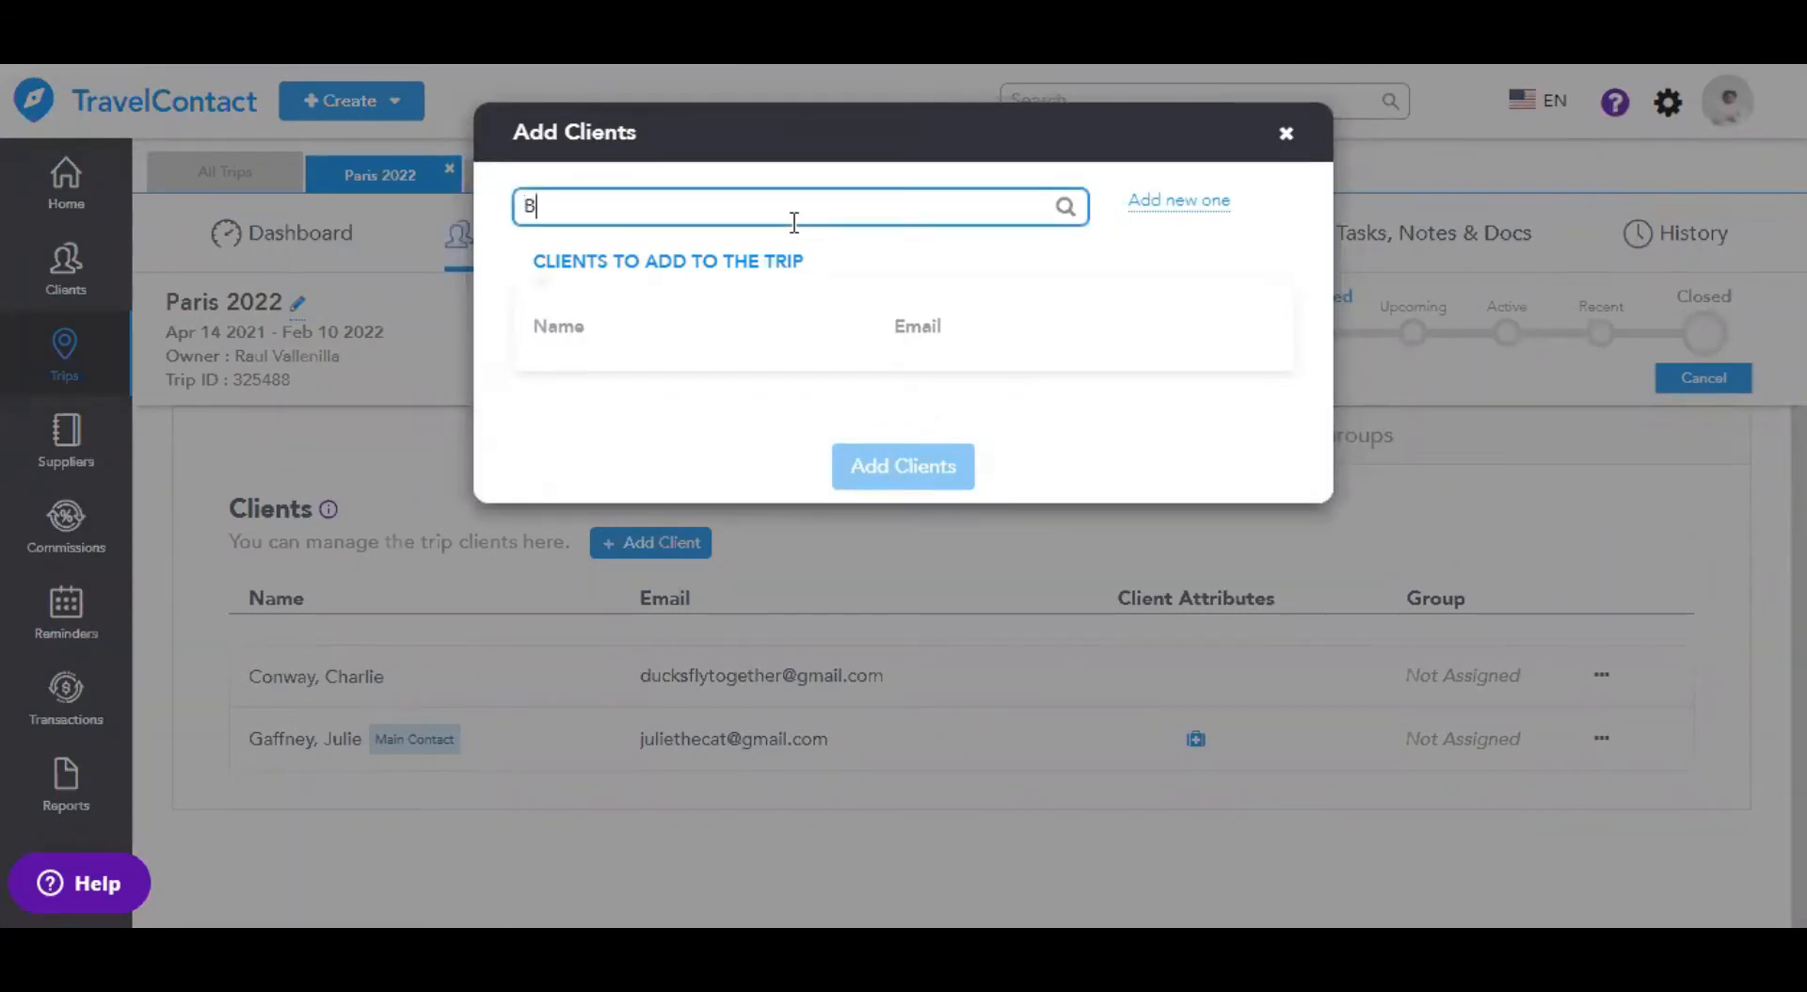
{"action": "type", "text": "Connie"}
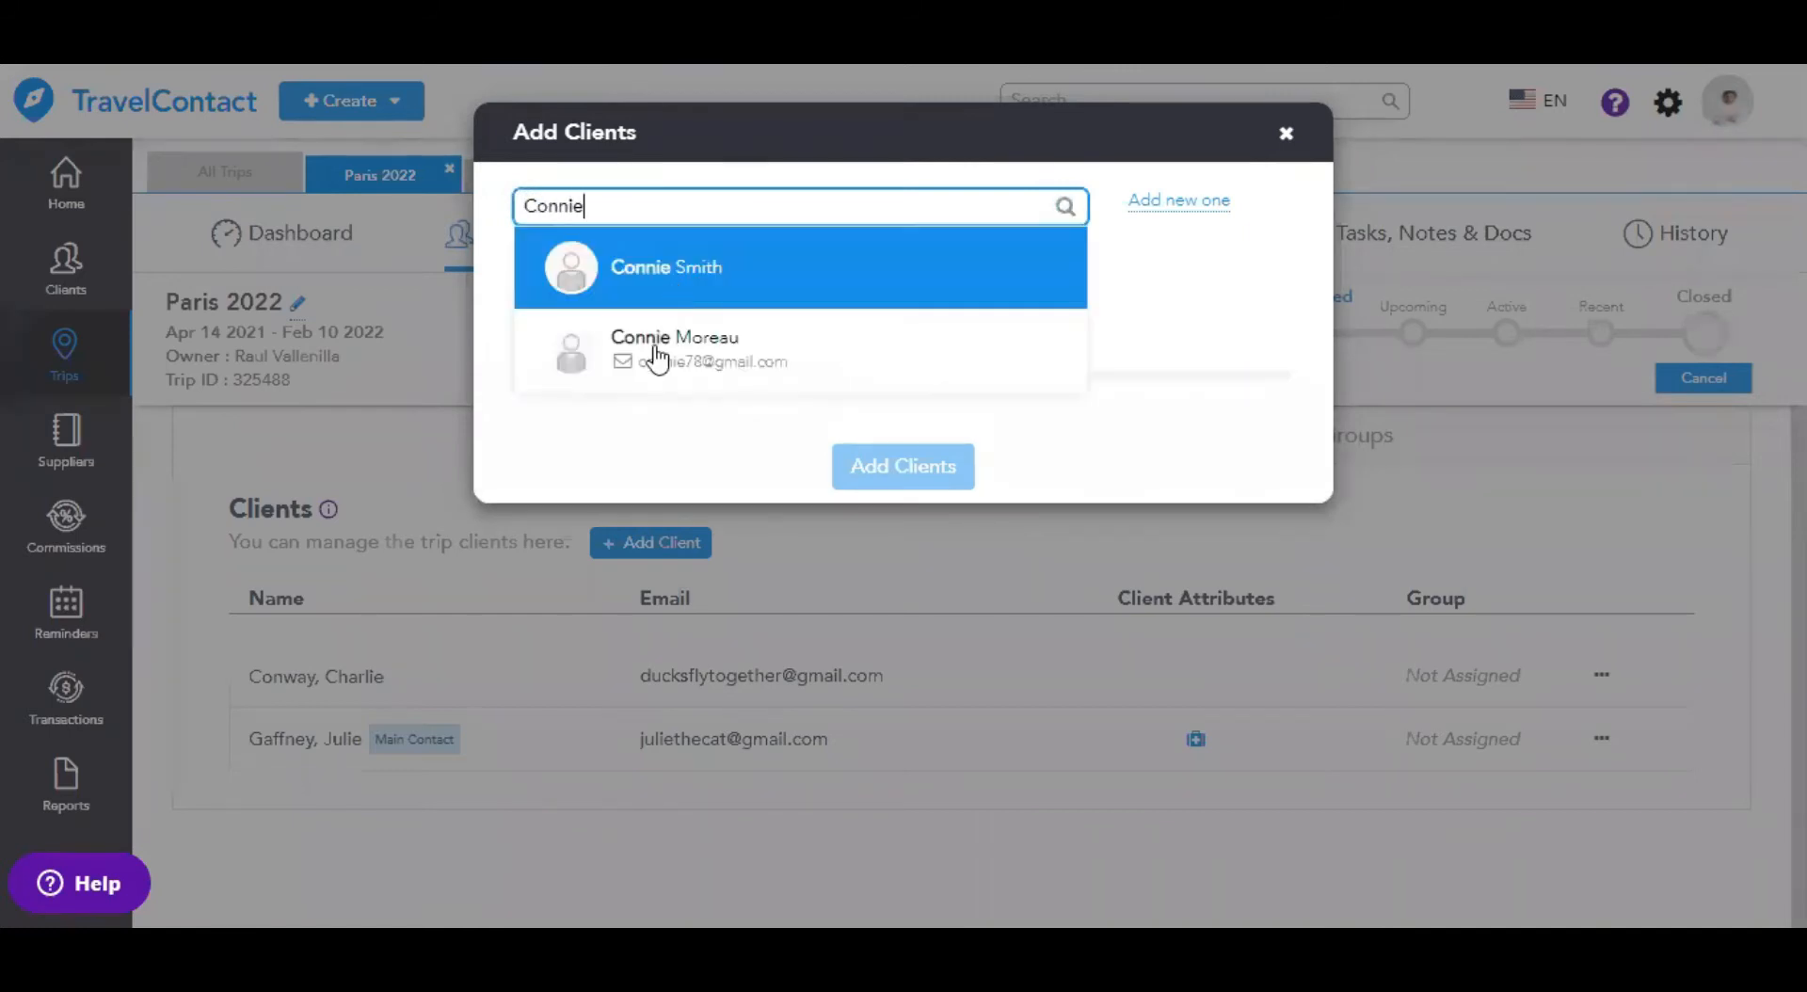
{"action": "left_click", "coordinate": [653, 348]}
{"action": "type", "text": "Guy"}
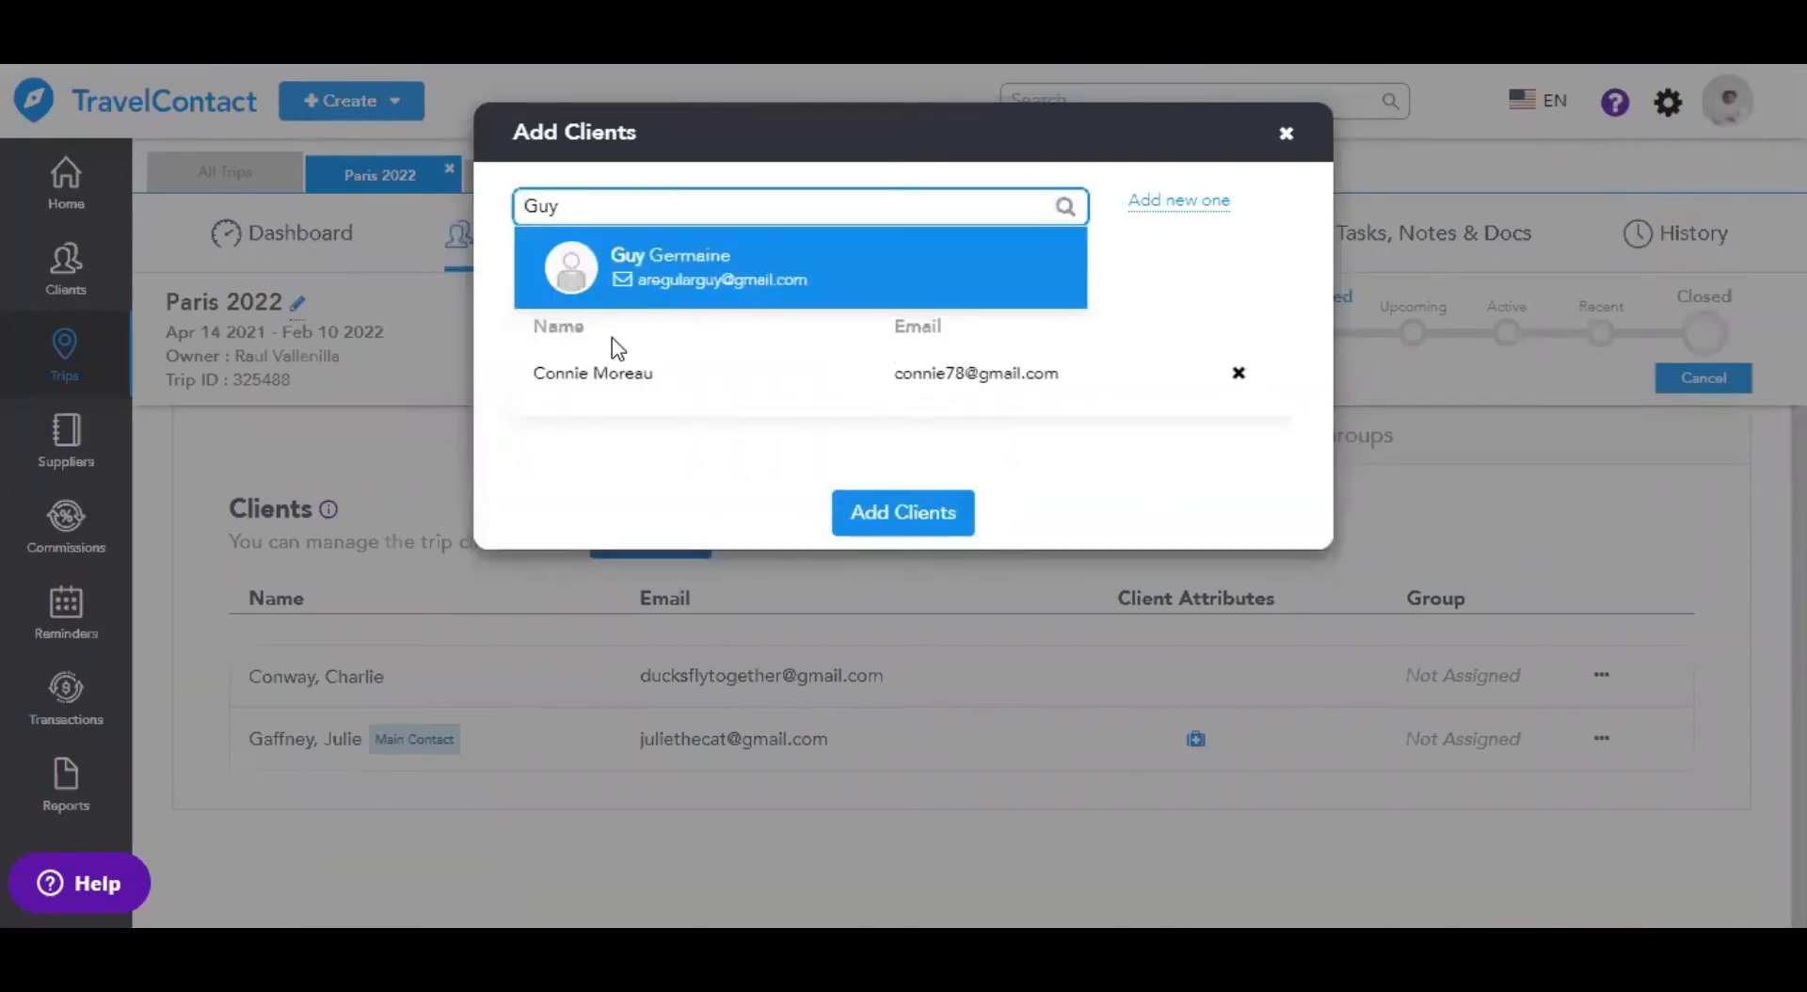
{"action": "left_click", "coordinate": [659, 268]}
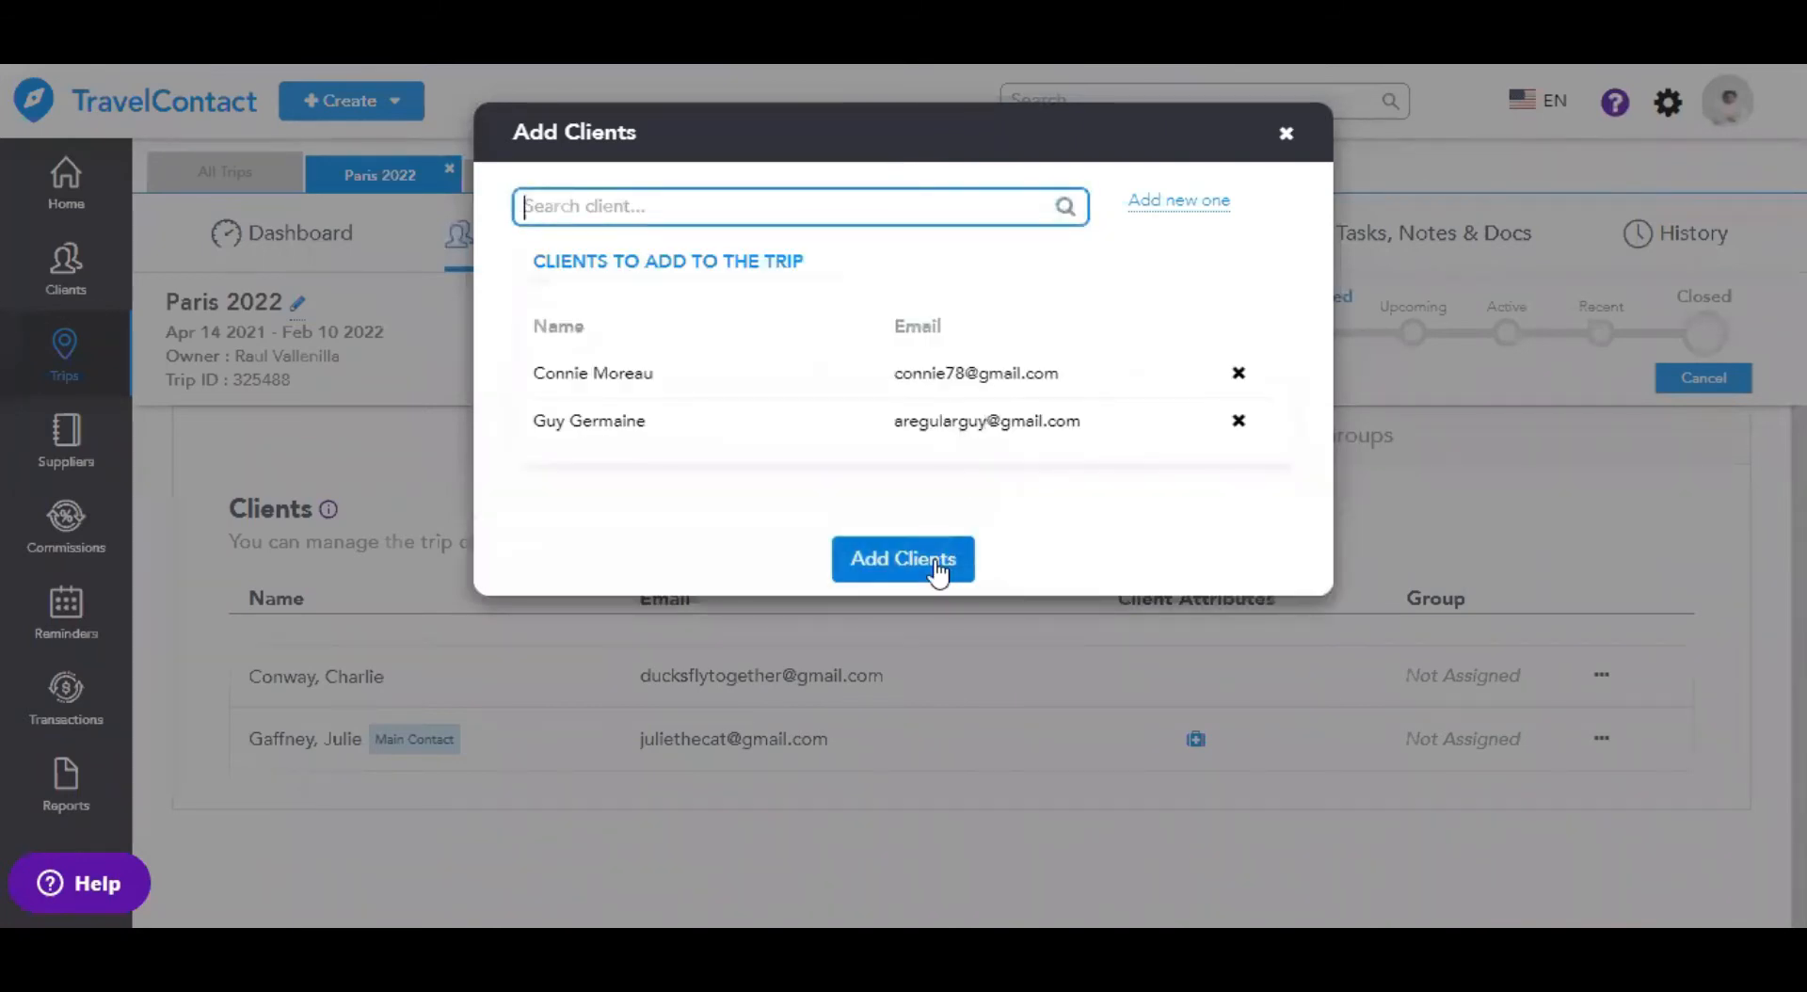
{"action": "left_click", "coordinate": [932, 563]}
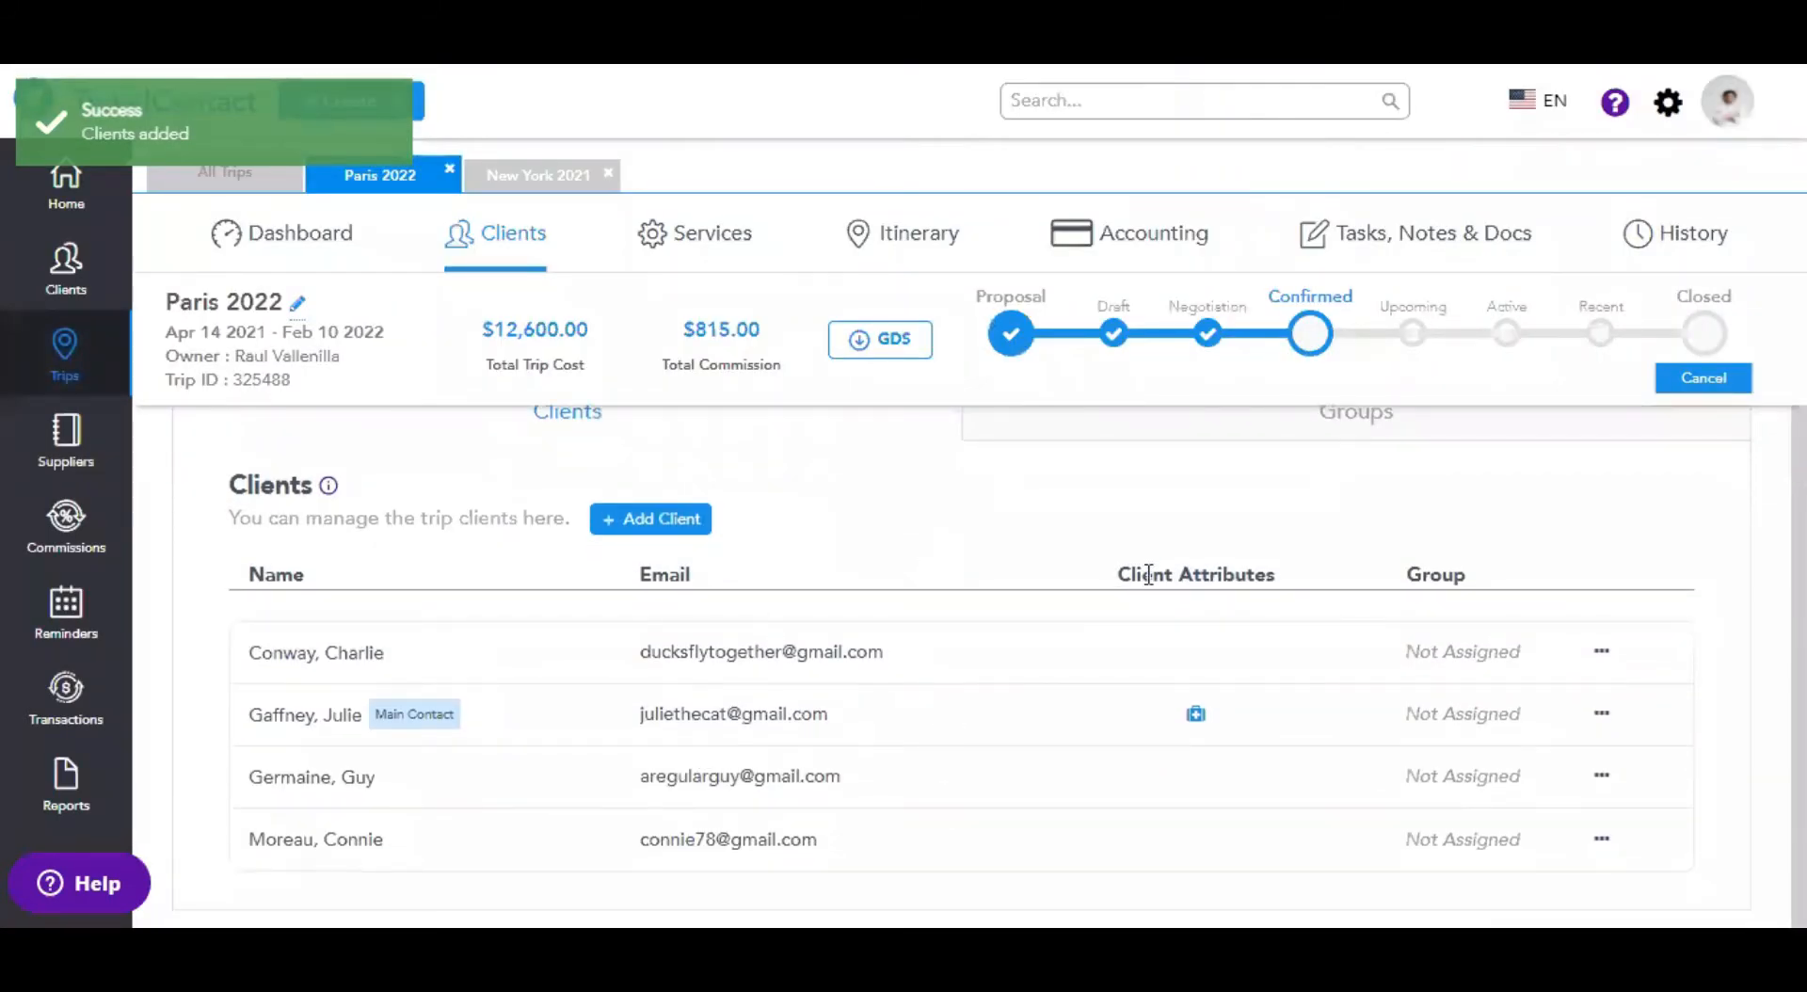
- Create a client group named after the first listed client's family, containing that client and the trip's main contact, with the latter as main client
{"action": "scroll", "coordinate": [1147, 576], "scroll_direction": "up", "scroll_amount": 1}
{"action": "left_click", "coordinate": [1345, 460]}
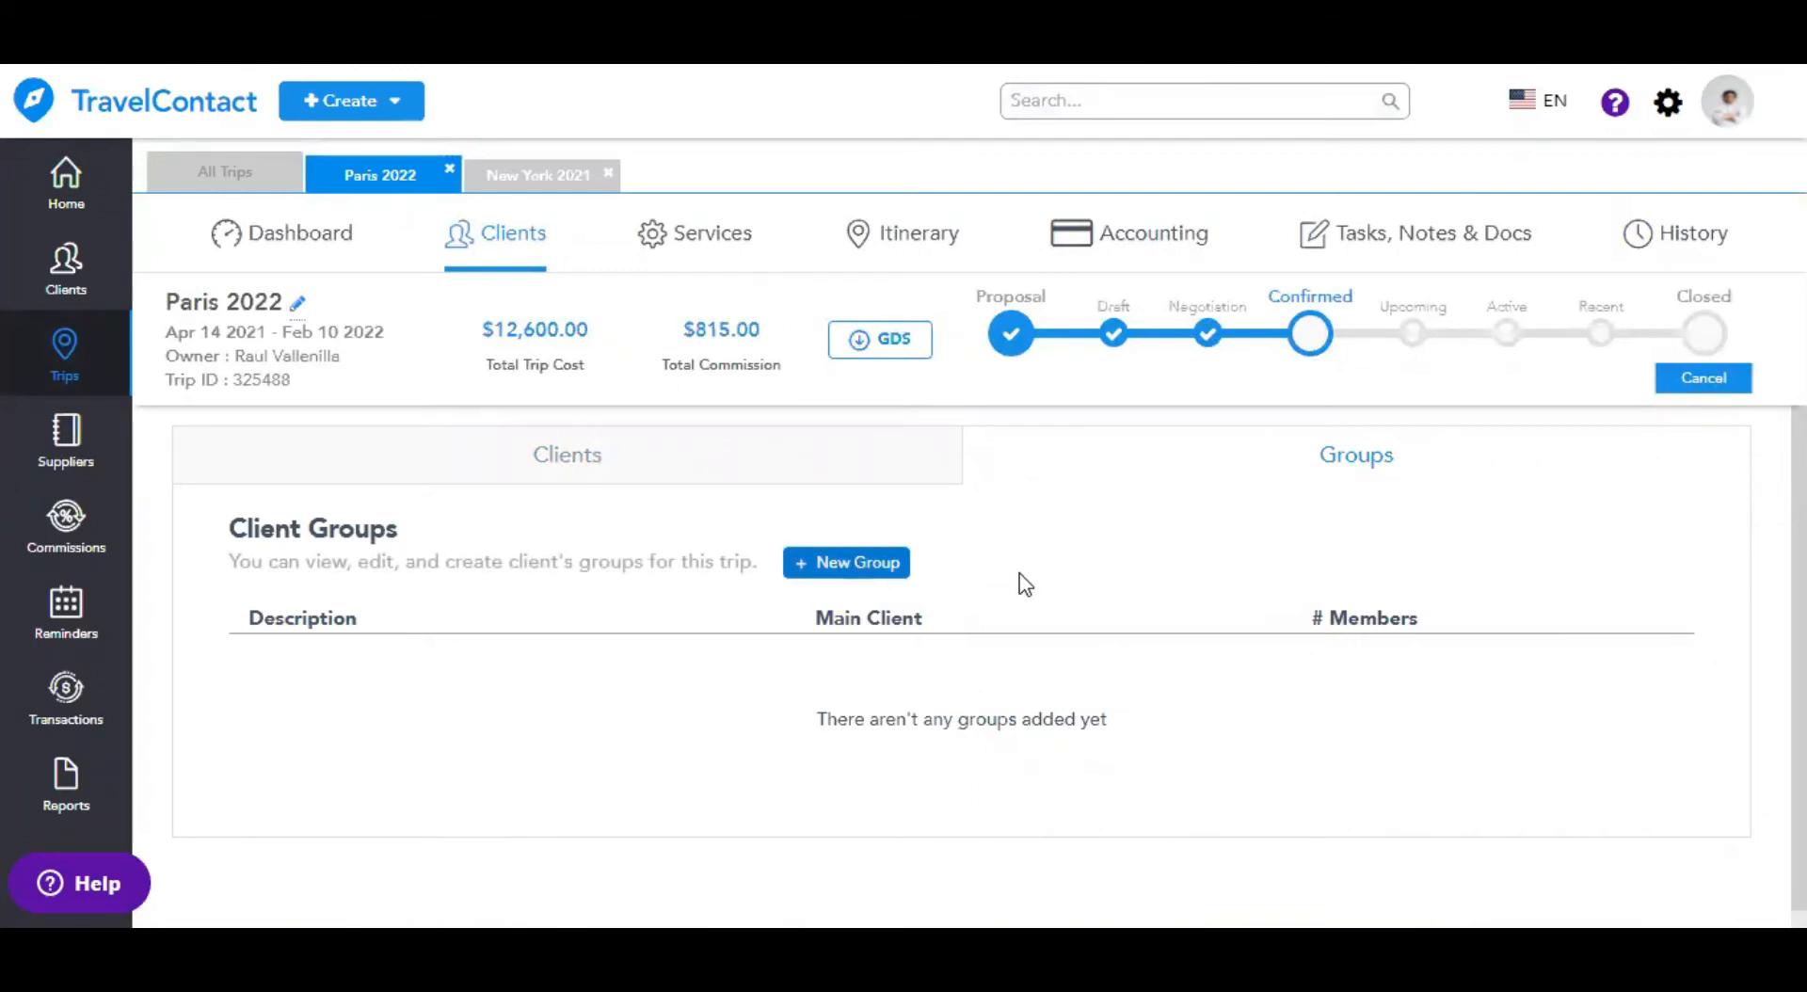
{"action": "left_click", "coordinate": [849, 563]}
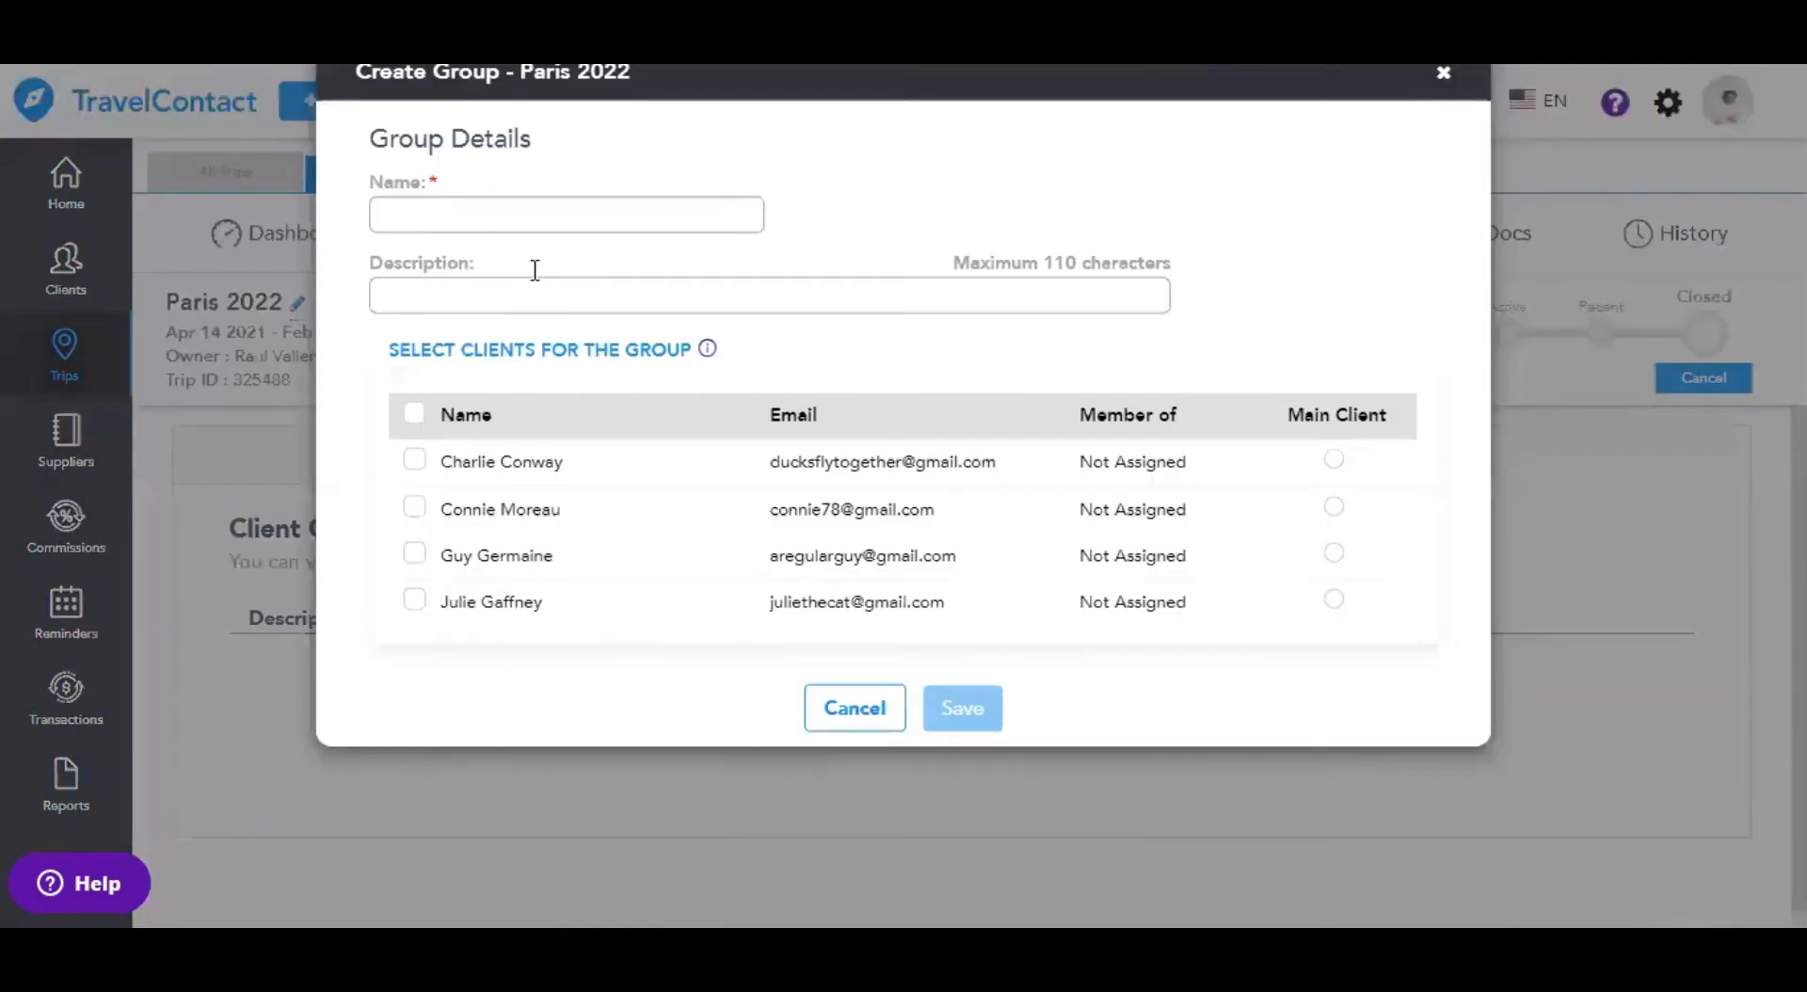
{"action": "left_click", "coordinate": [535, 271]}
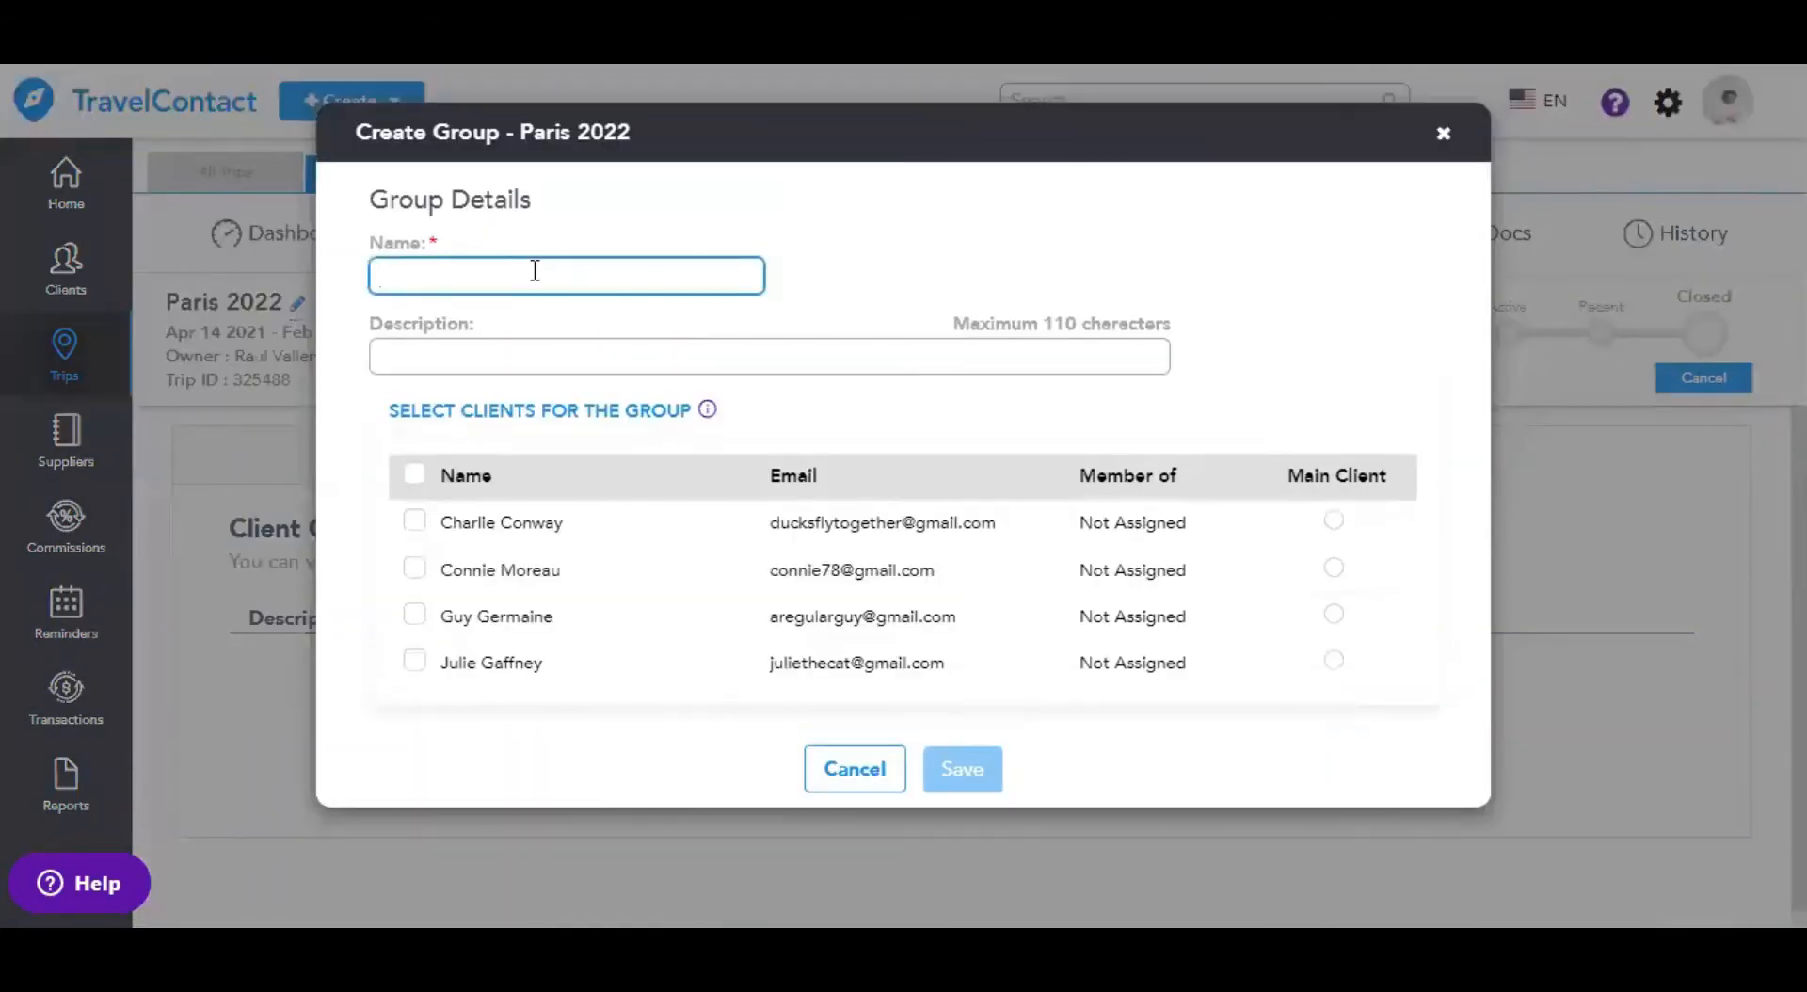
{"action": "type", "text": "Conways"}
{"action": "left_click", "coordinate": [541, 361]}
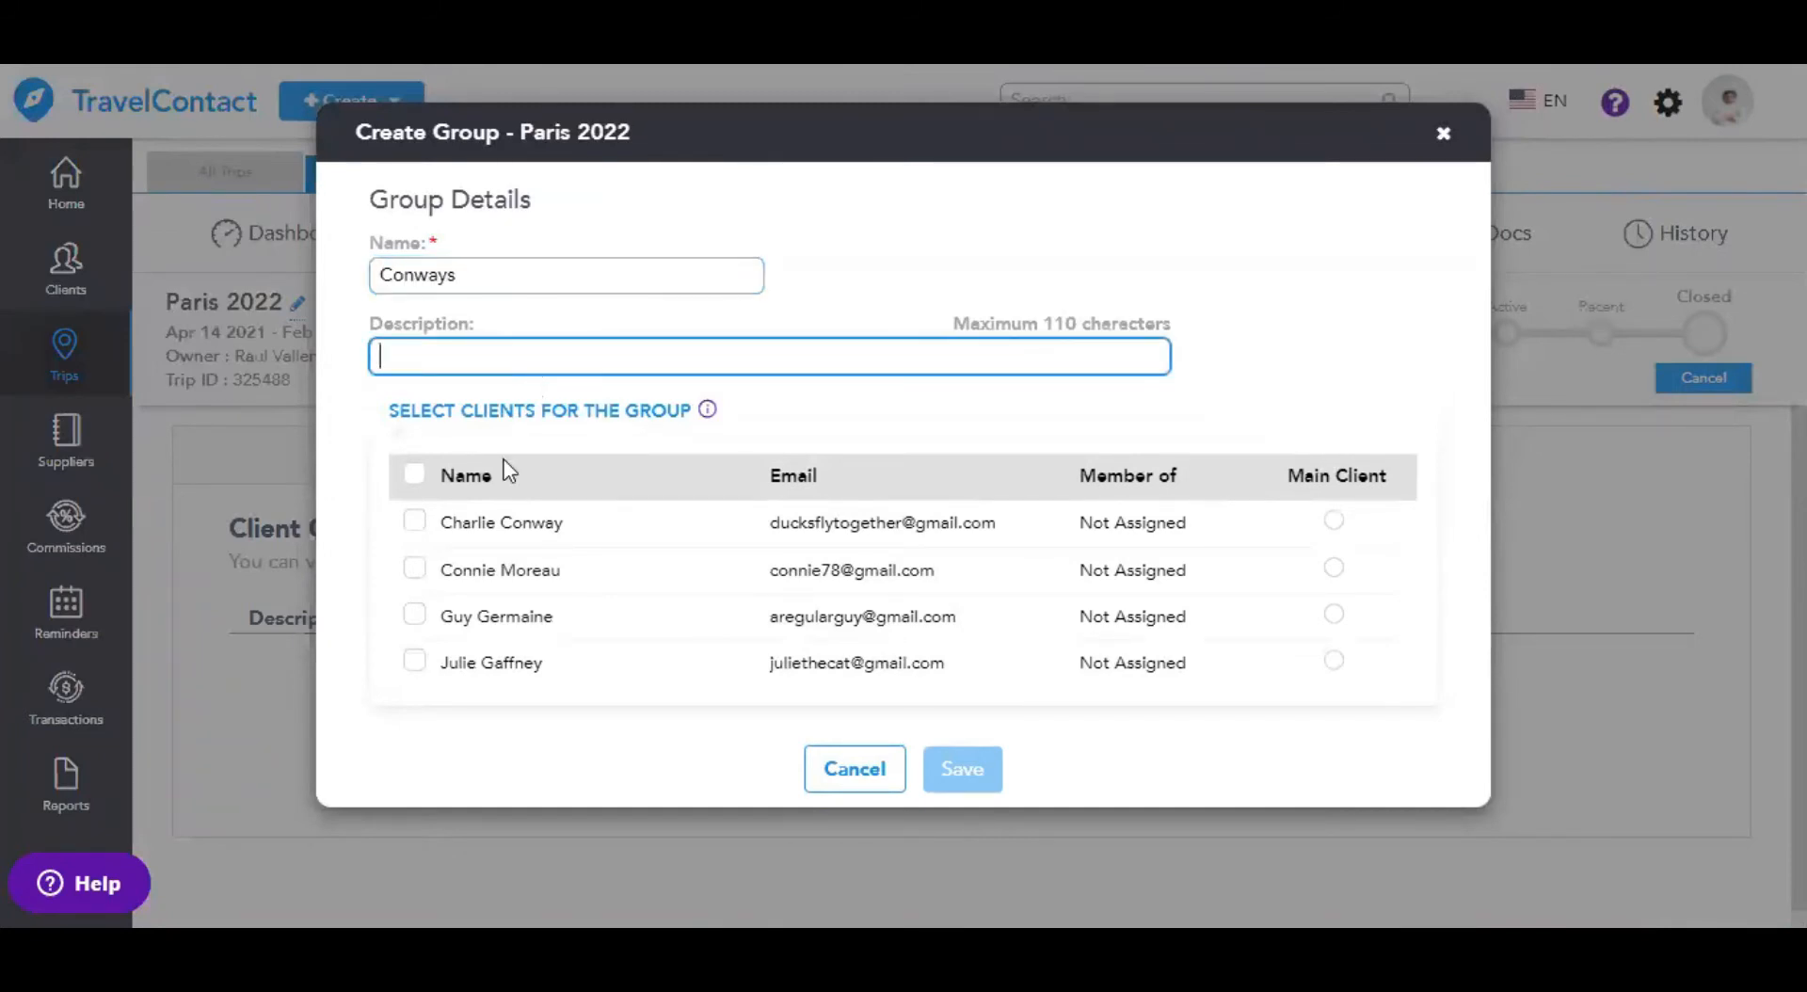
{"action": "left_click", "coordinate": [414, 521]}
{"action": "left_click", "coordinate": [415, 661]}
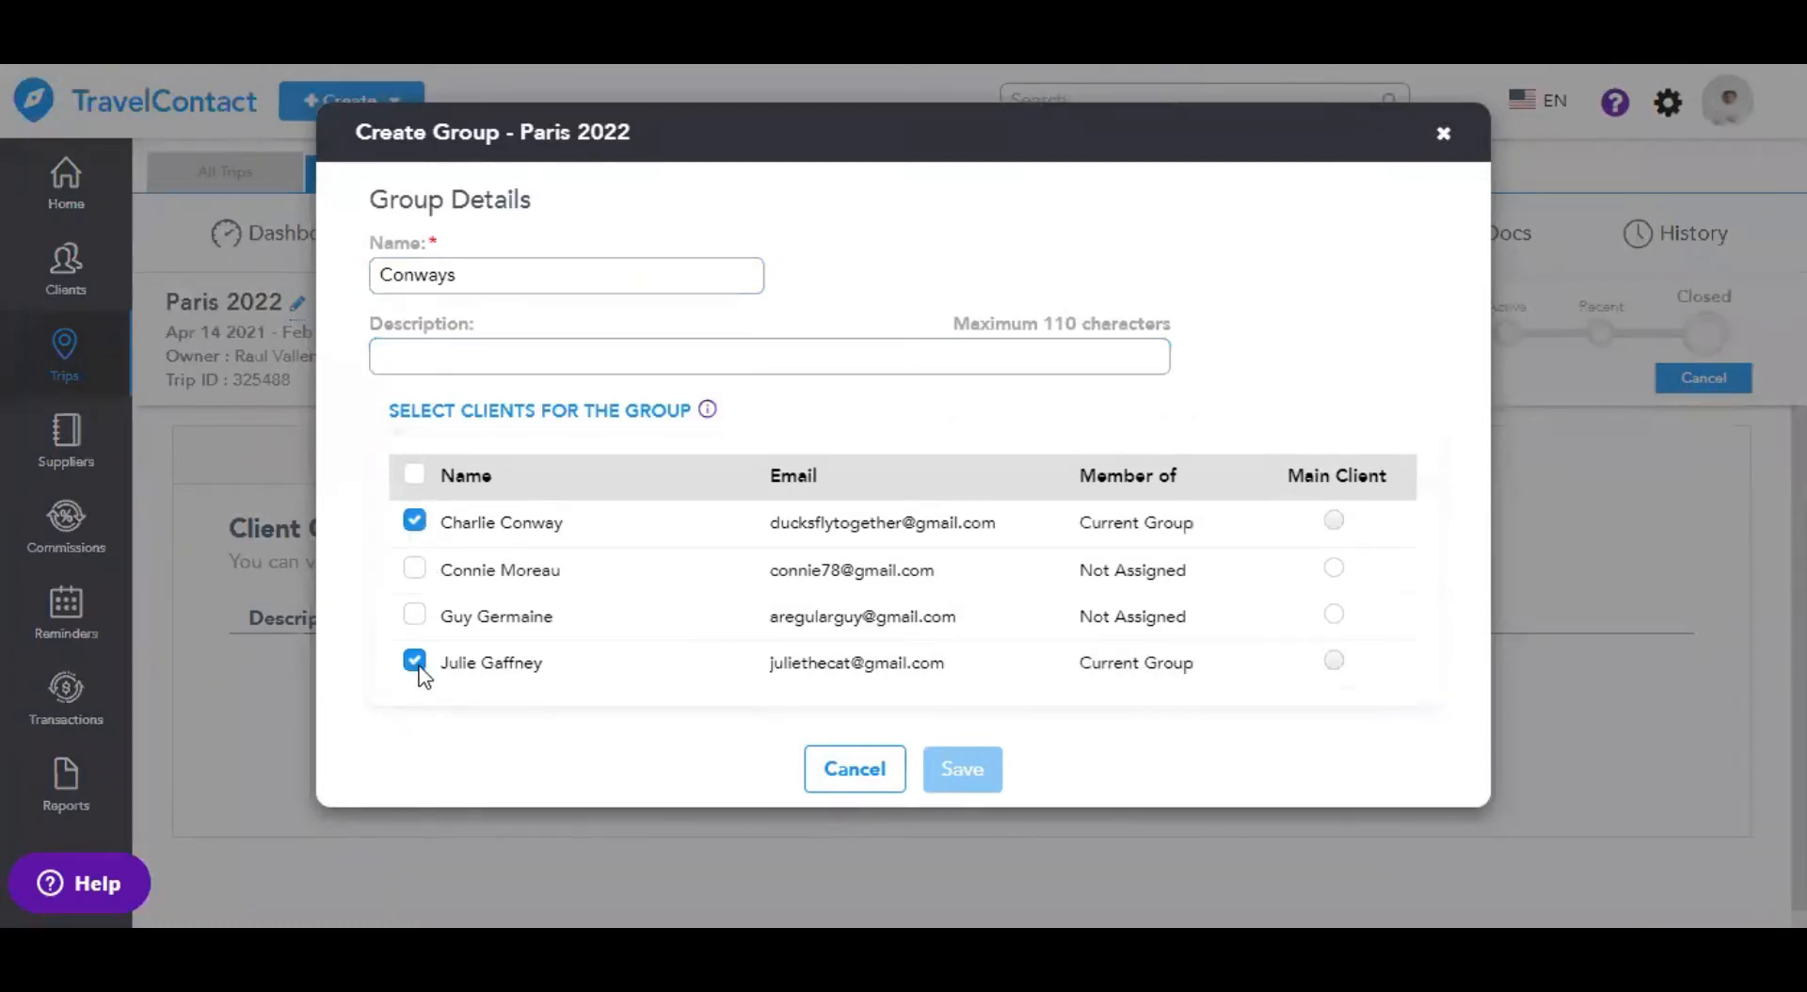
{"action": "left_click", "coordinate": [1334, 661]}
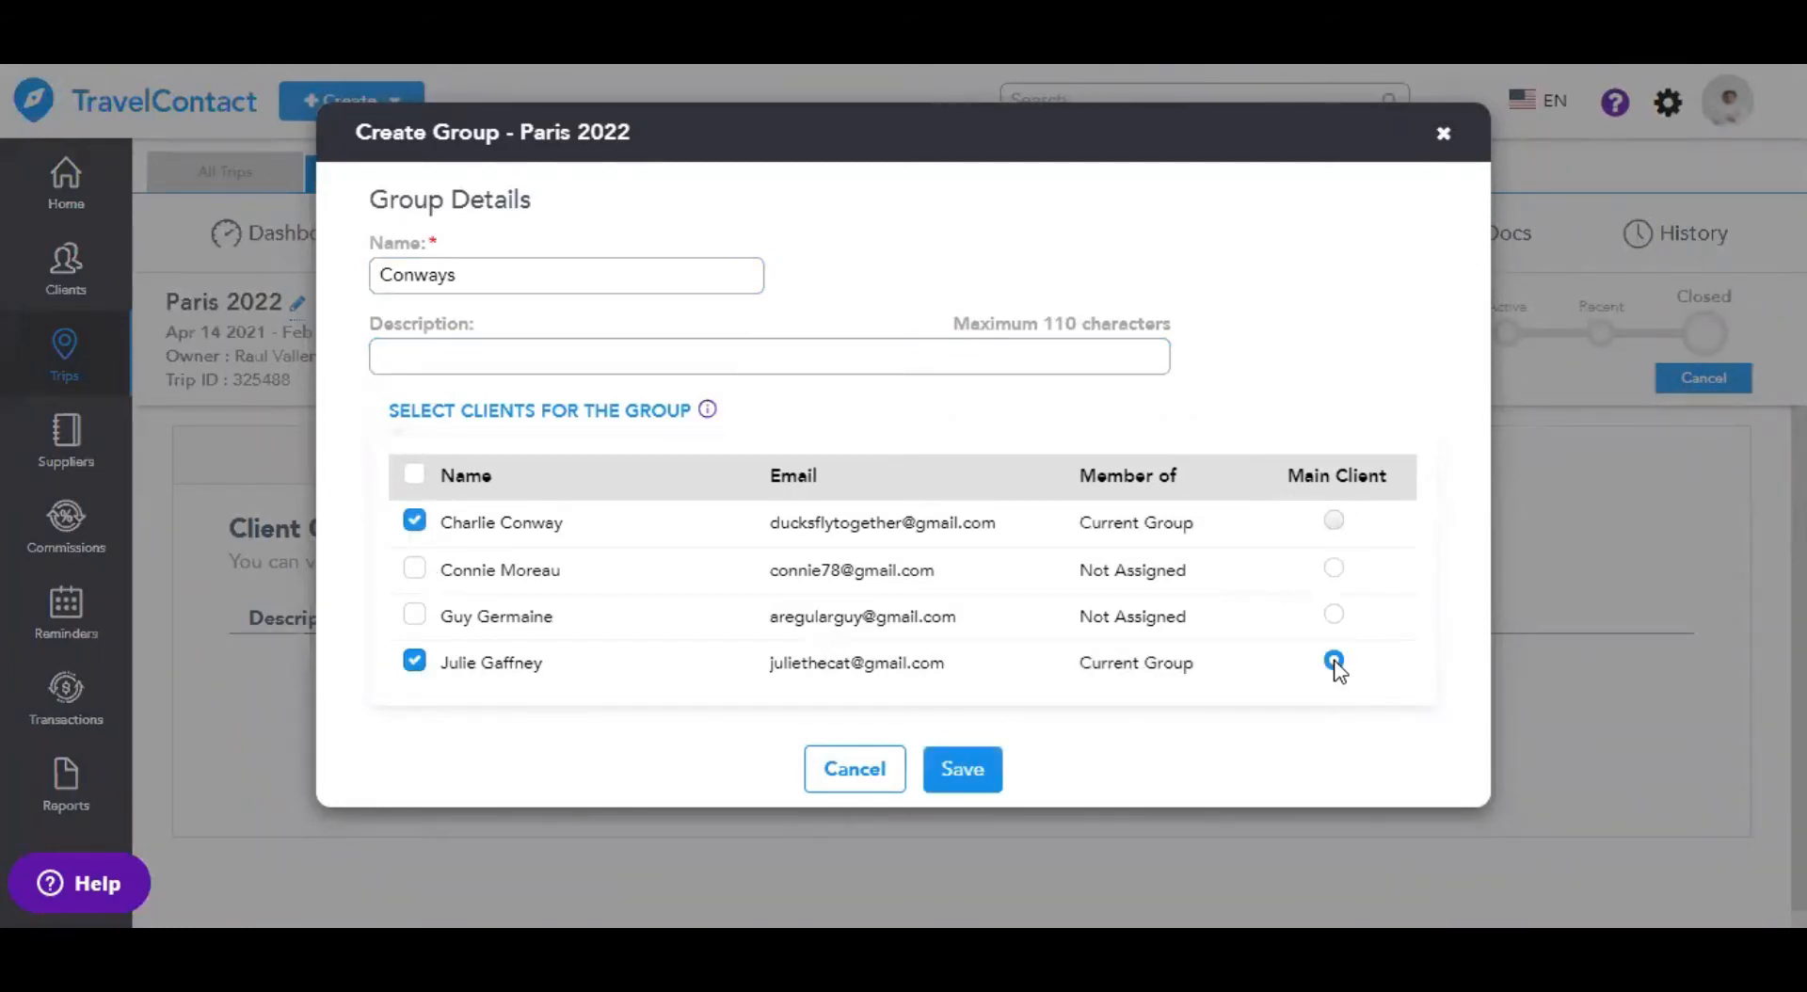
{"action": "left_click", "coordinate": [977, 762]}
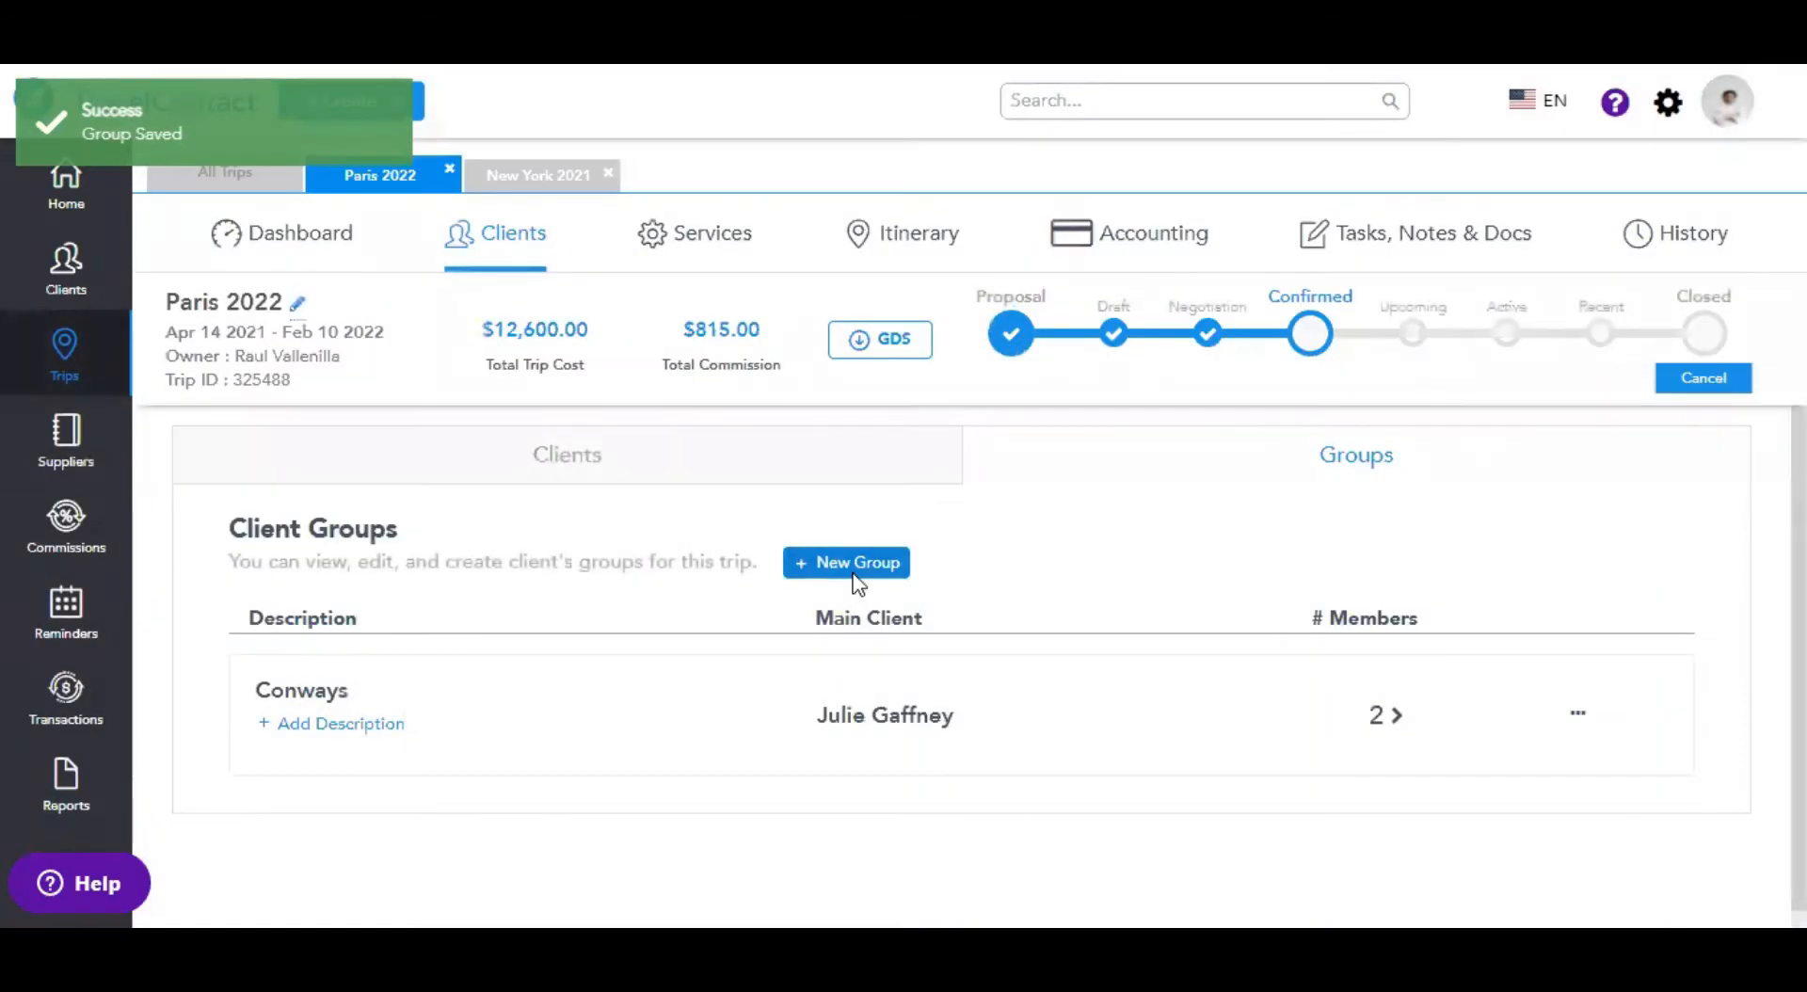
- Create a second family-named group containing the two unassigned clients, with the first of them as main client
{"action": "left_click", "coordinate": [852, 573]}
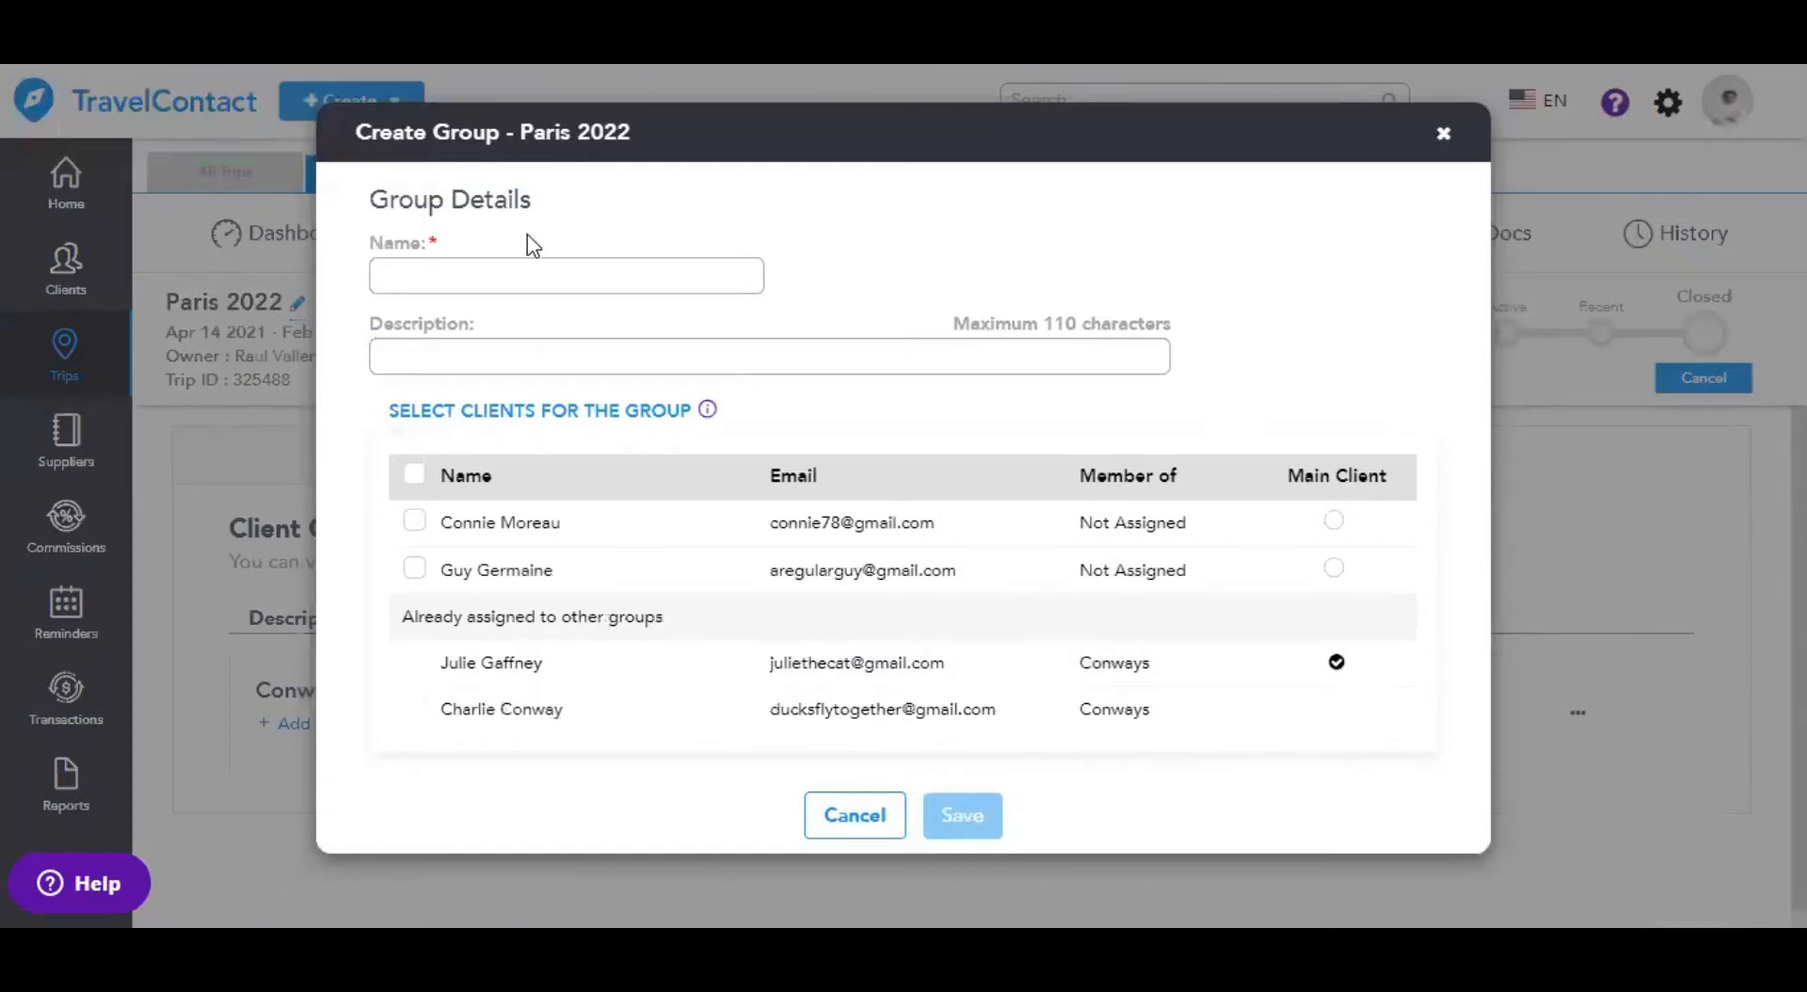
{"action": "left_click", "coordinate": [511, 272]}
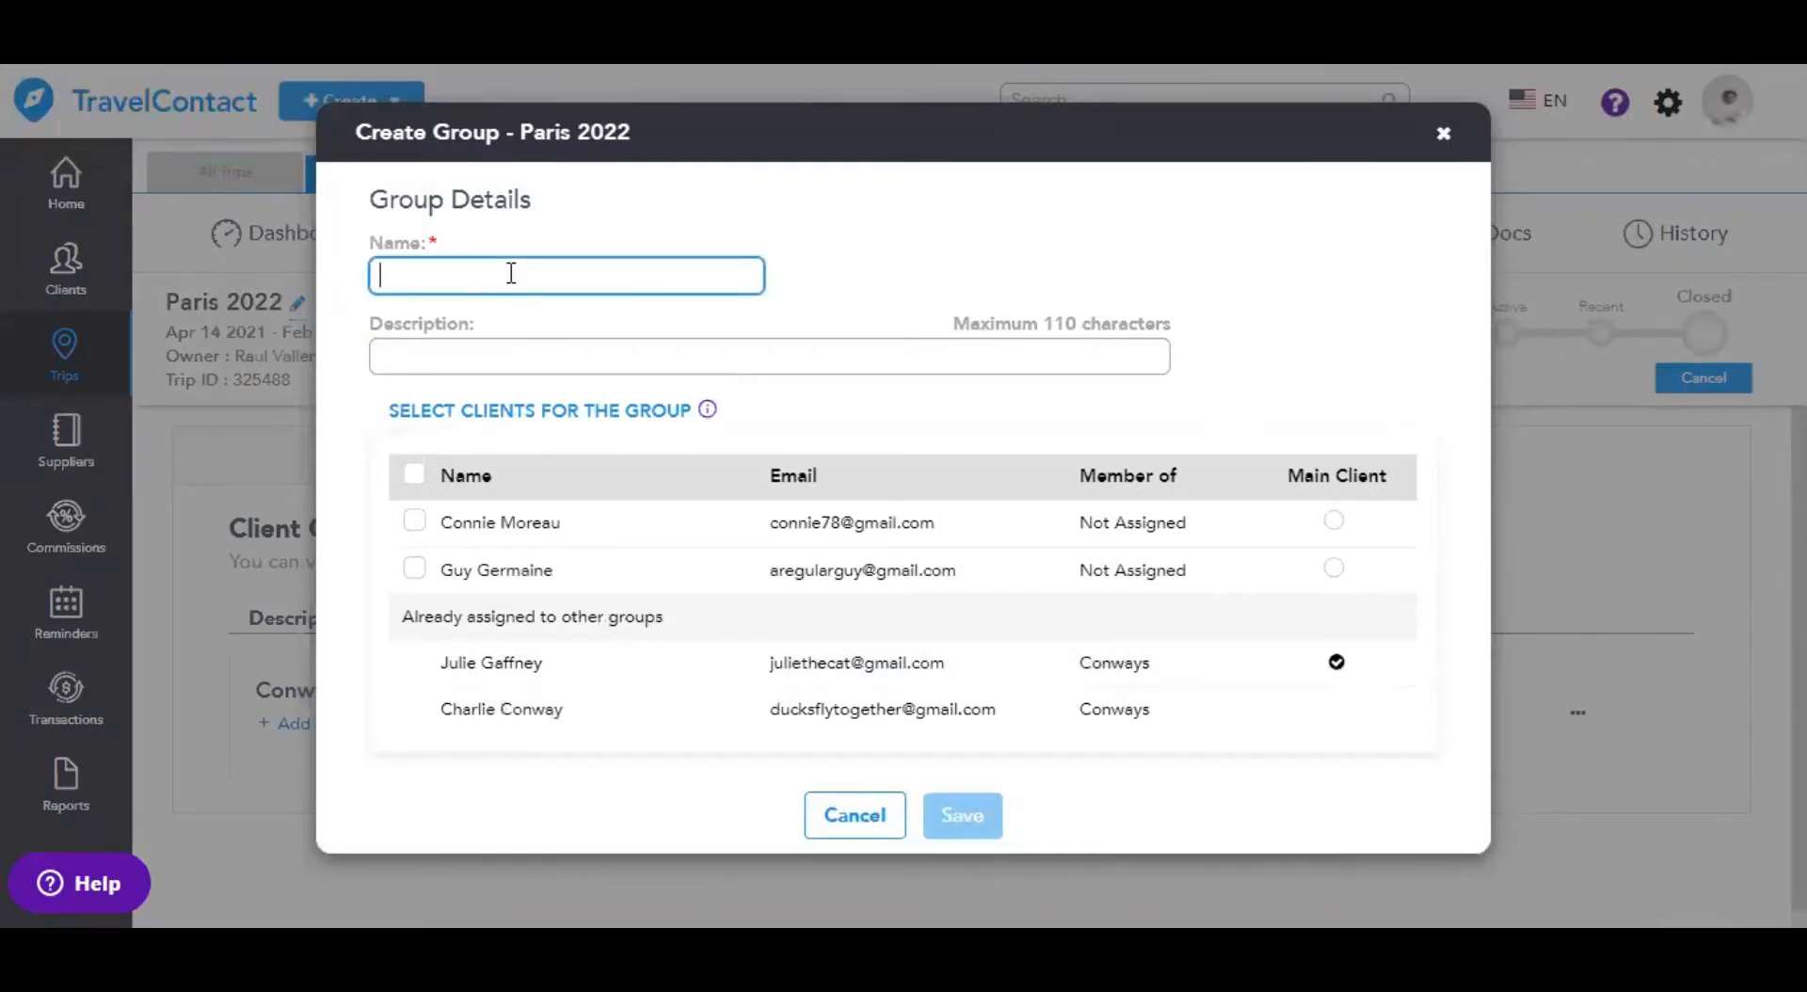
{"action": "type", "text": "Germaines"}
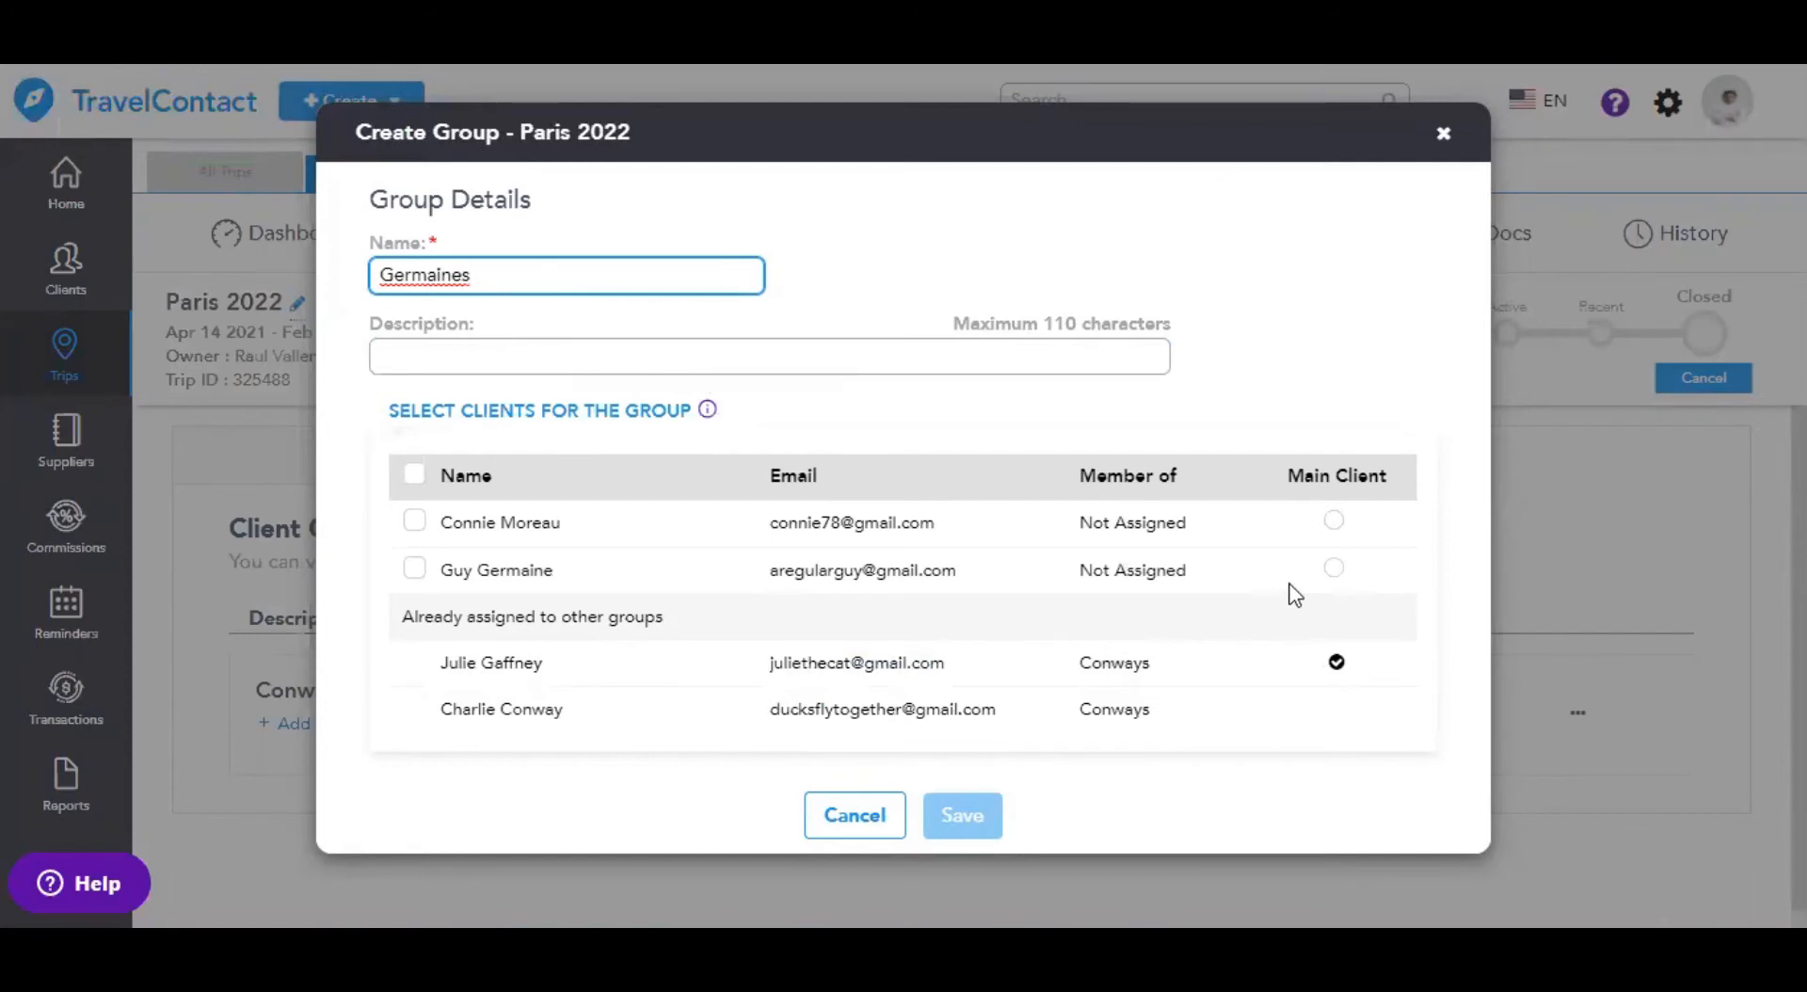
{"action": "left_click", "coordinate": [1331, 526]}
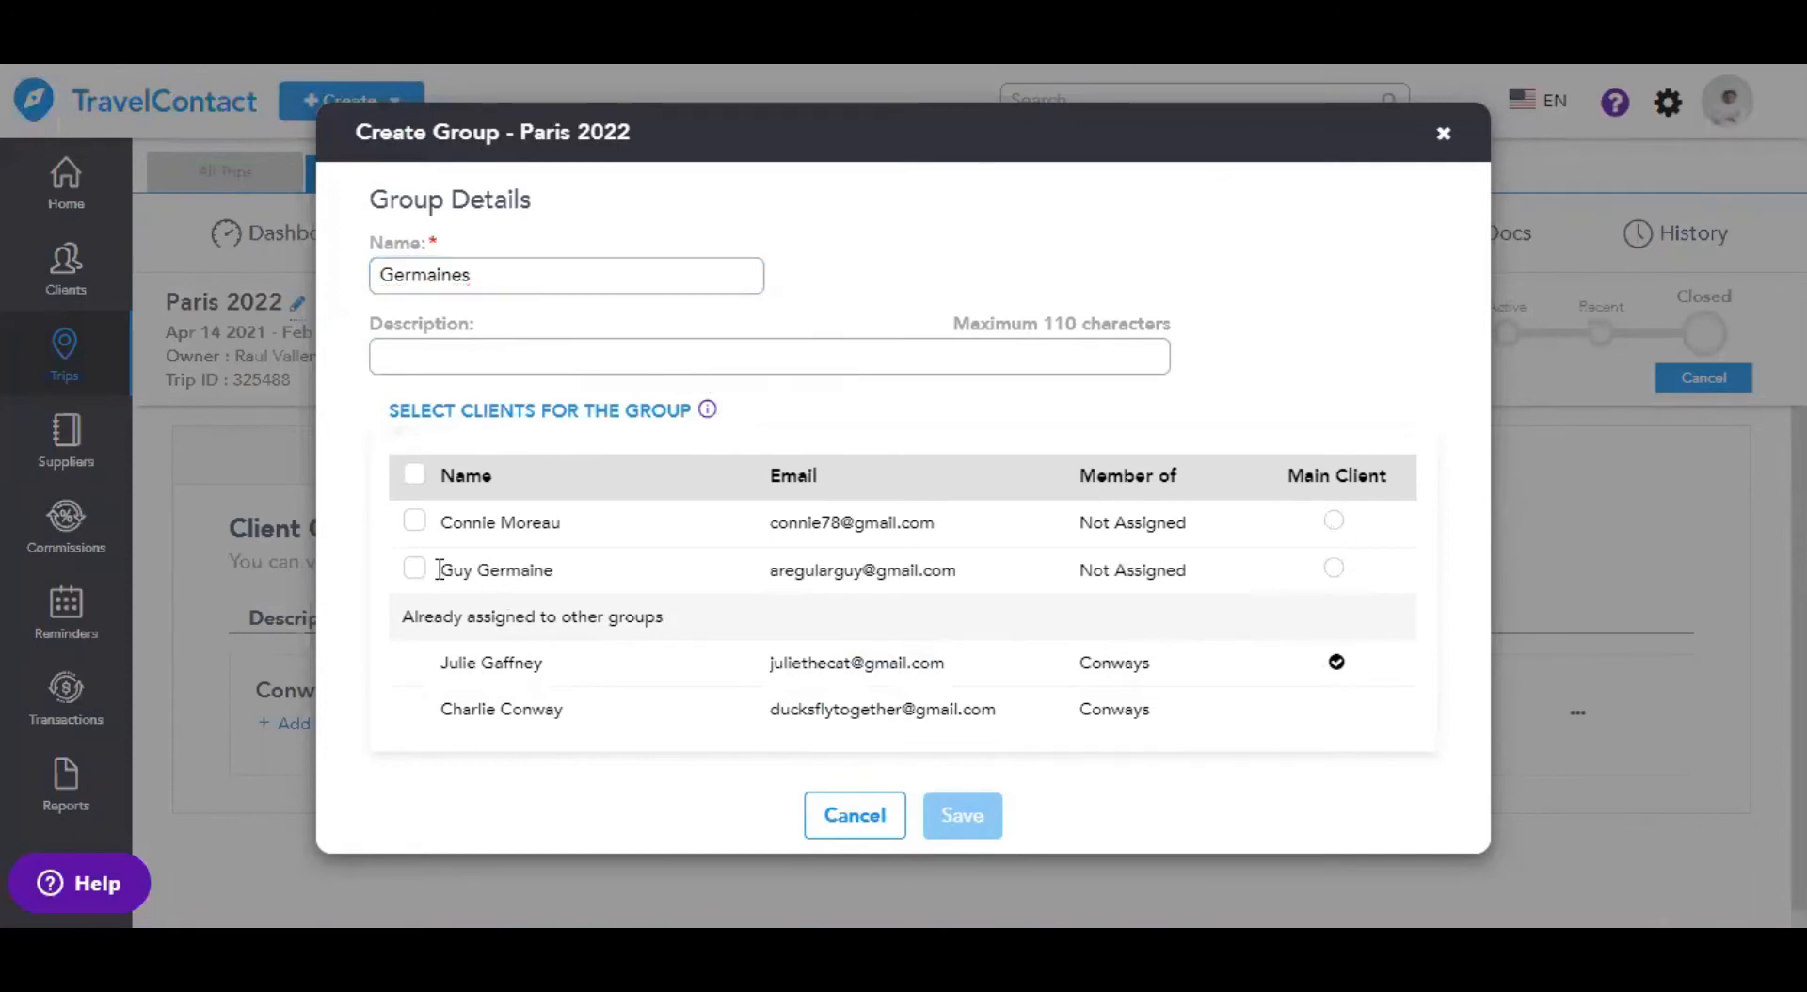
{"action": "left_click", "coordinate": [412, 527]}
{"action": "left_click", "coordinate": [415, 571]}
{"action": "left_click", "coordinate": [1333, 522]}
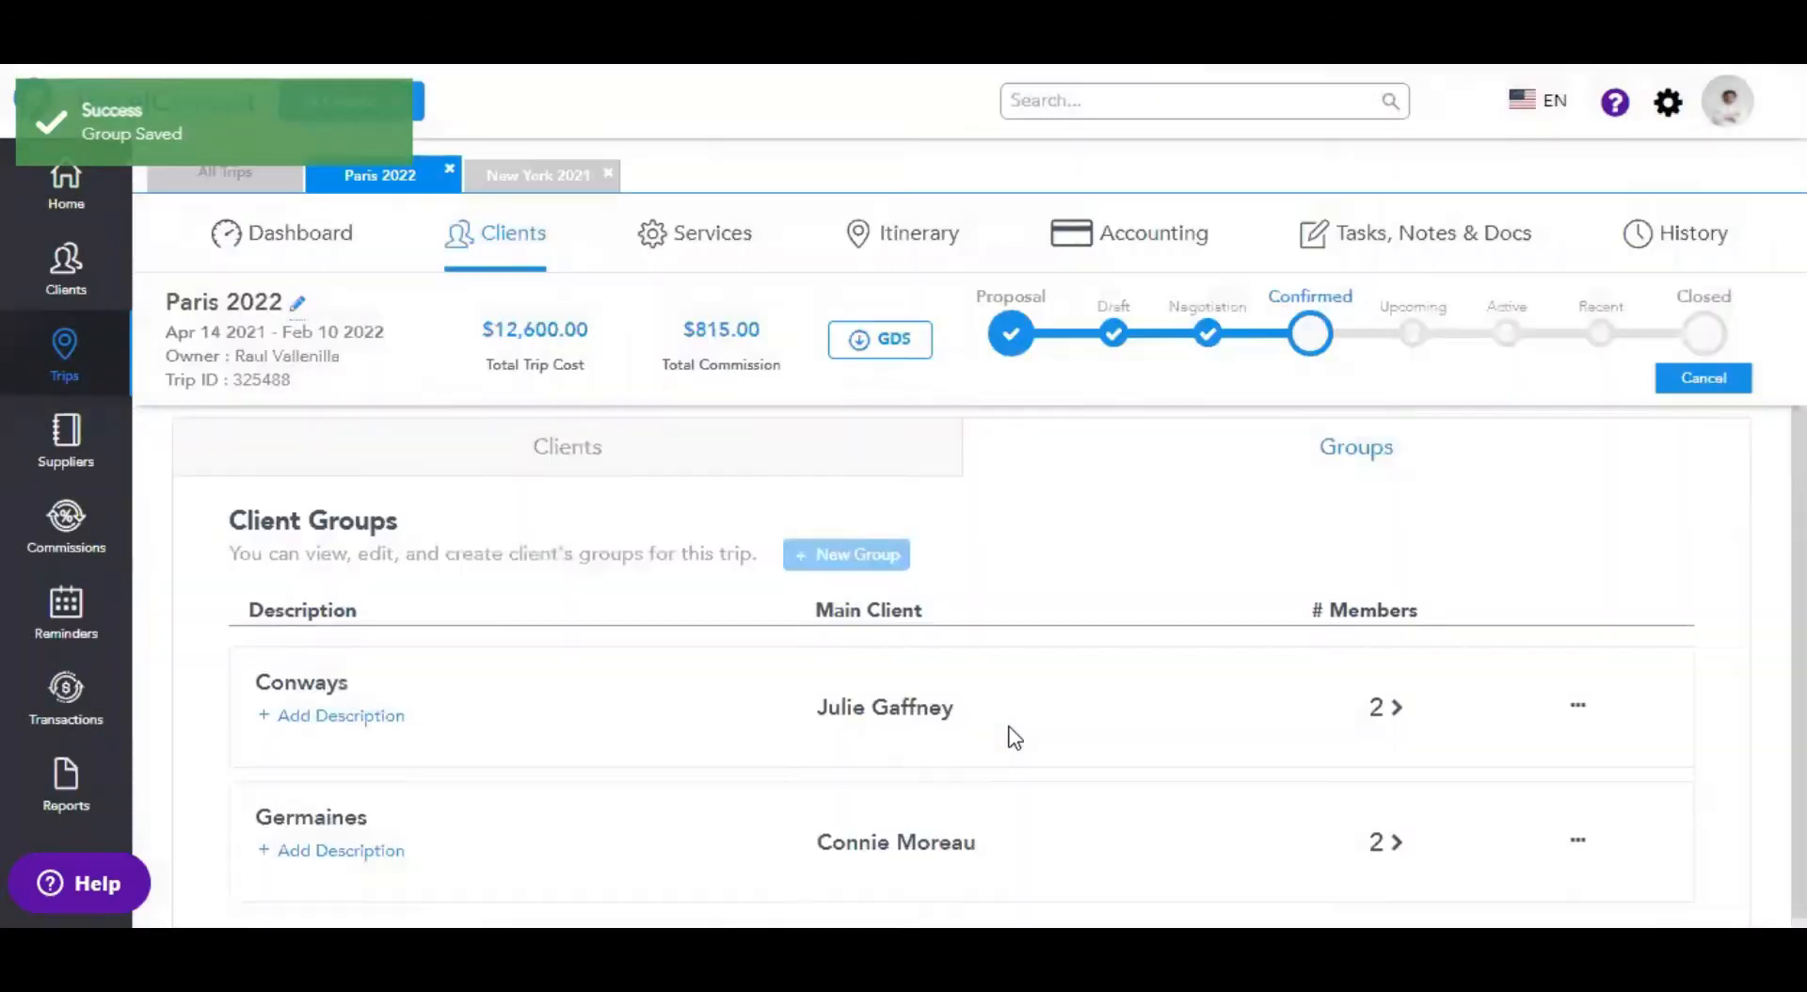
- Review the first client group's available actions and its member list
{"action": "left_click", "coordinate": [1578, 696]}
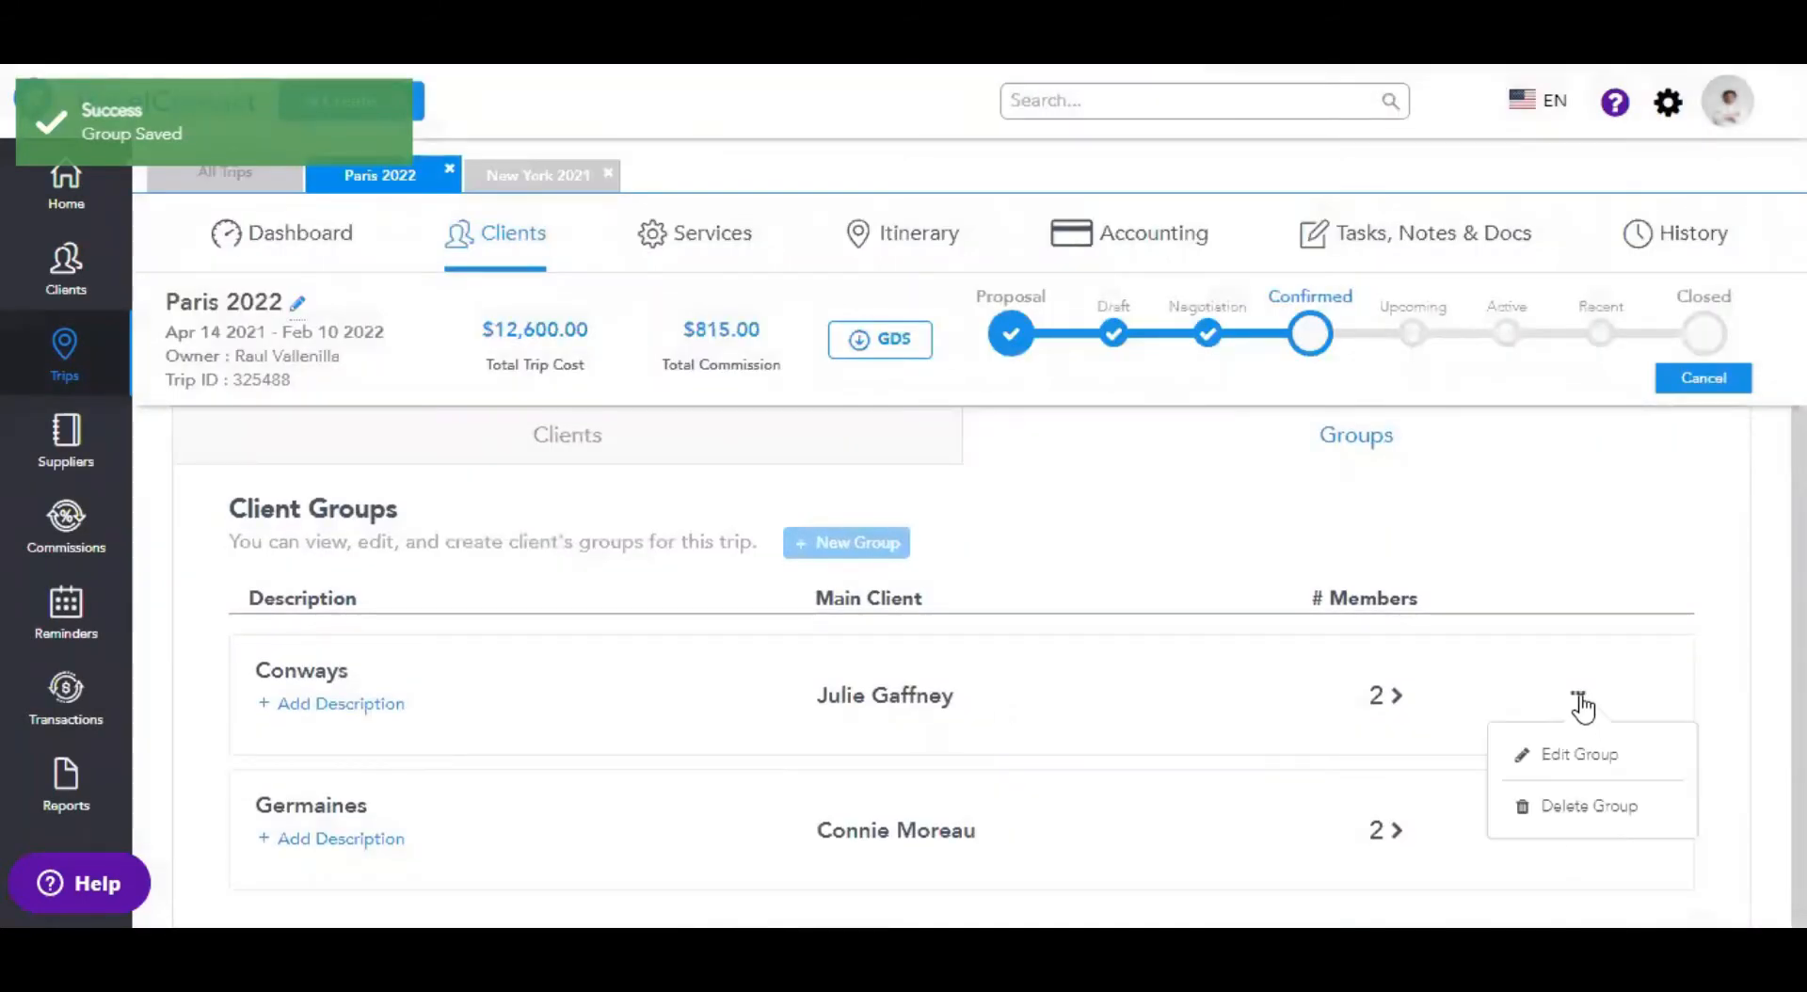
{"action": "left_click", "coordinate": [1731, 666]}
{"action": "left_click", "coordinate": [1399, 699]}
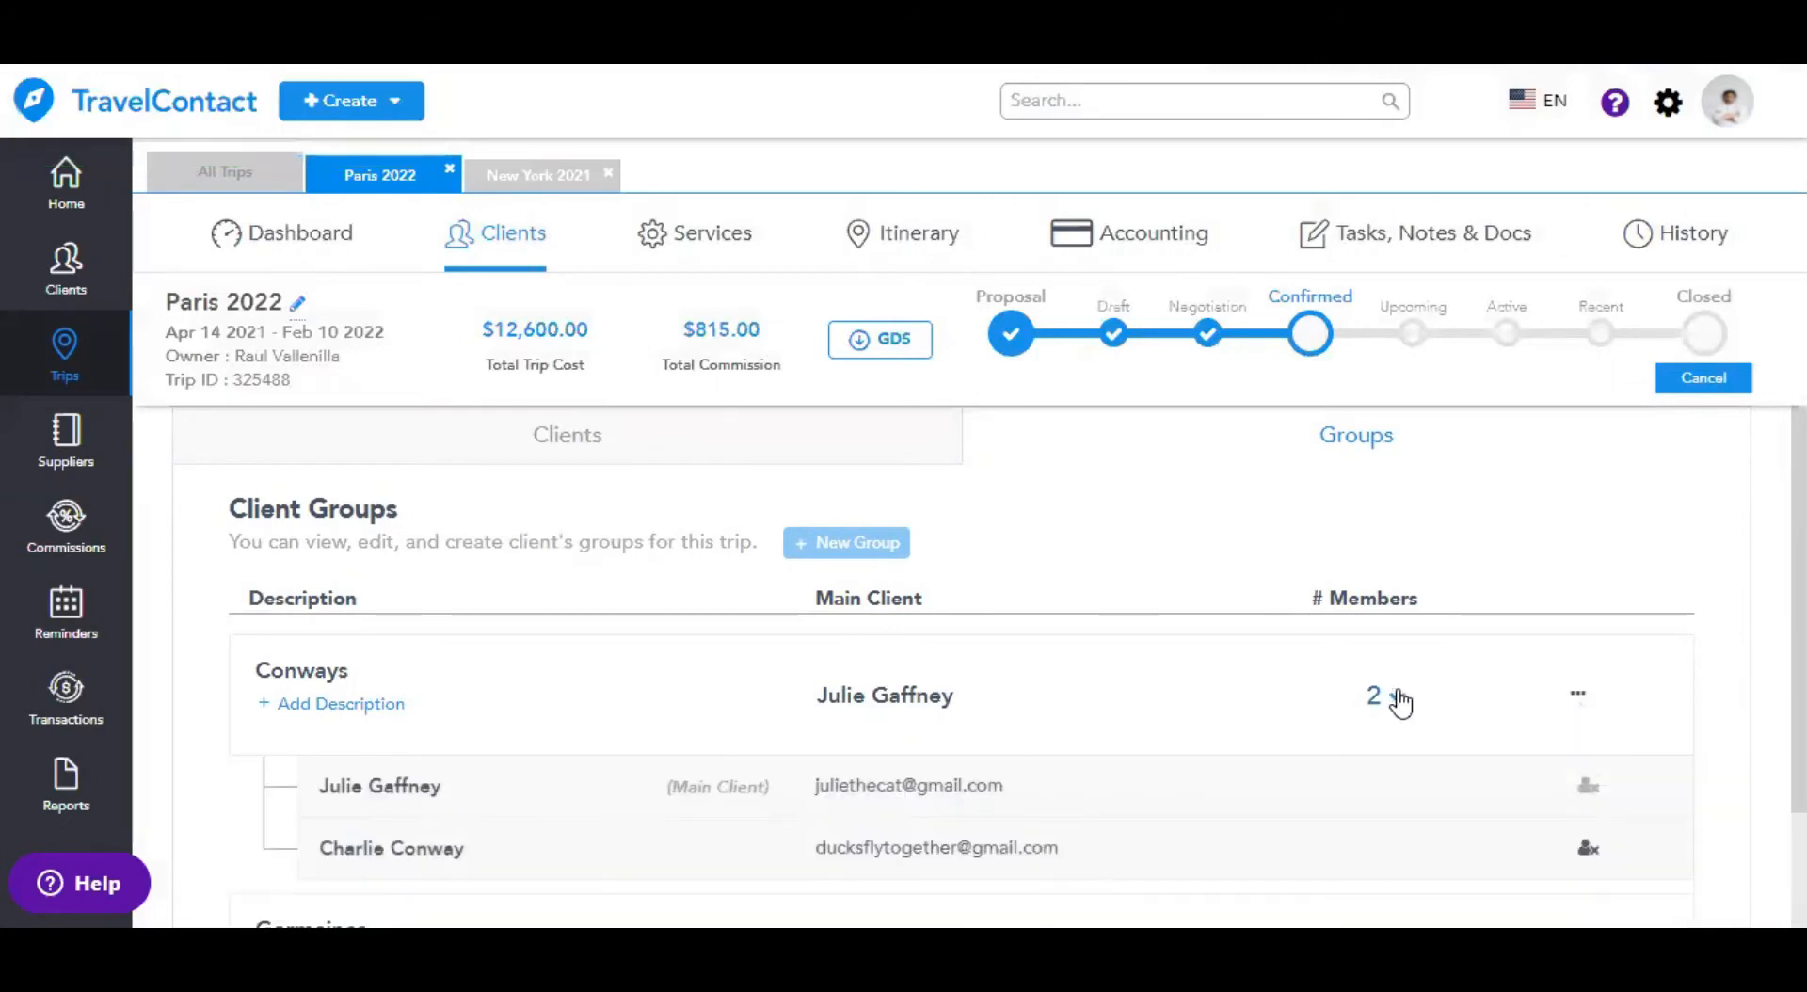
{"action": "scroll", "coordinate": [1396, 697], "scroll_direction": "down", "scroll_amount": 2}
{"action": "left_click", "coordinate": [1395, 562]}
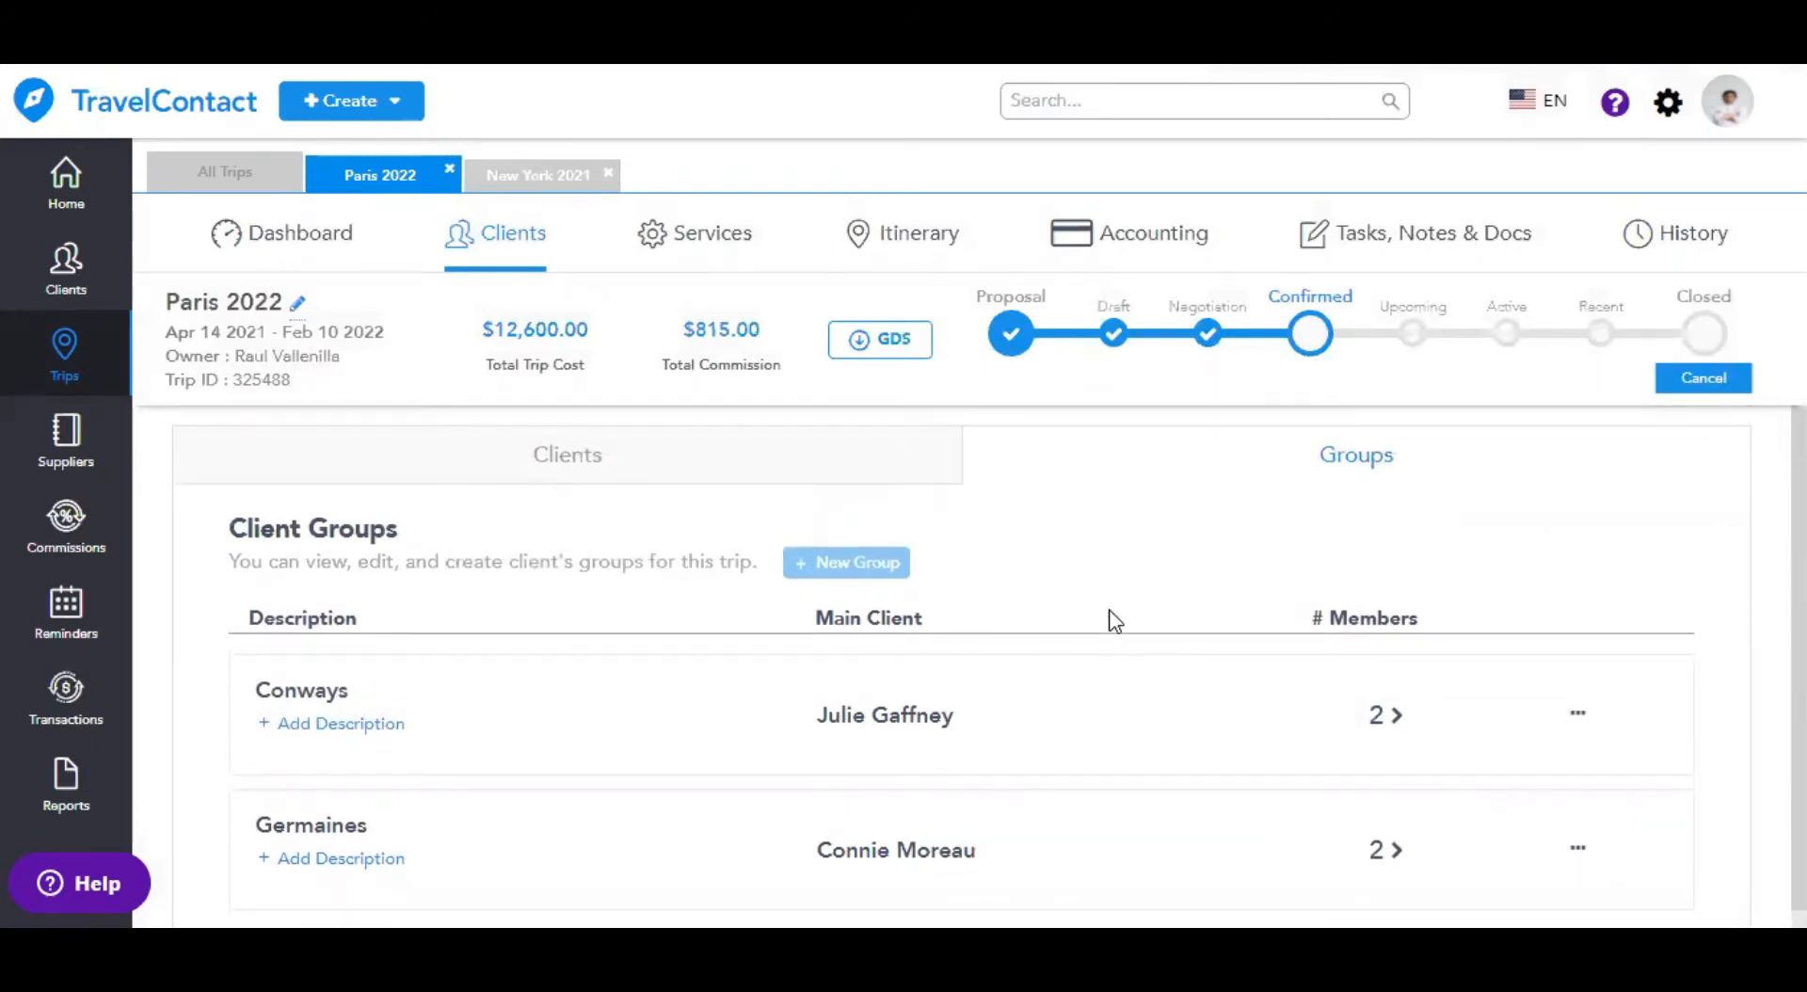
- Start a new Flight service for the Paris 2022 trip and set its airline to AA American Airlines
{"action": "left_click", "coordinate": [705, 237]}
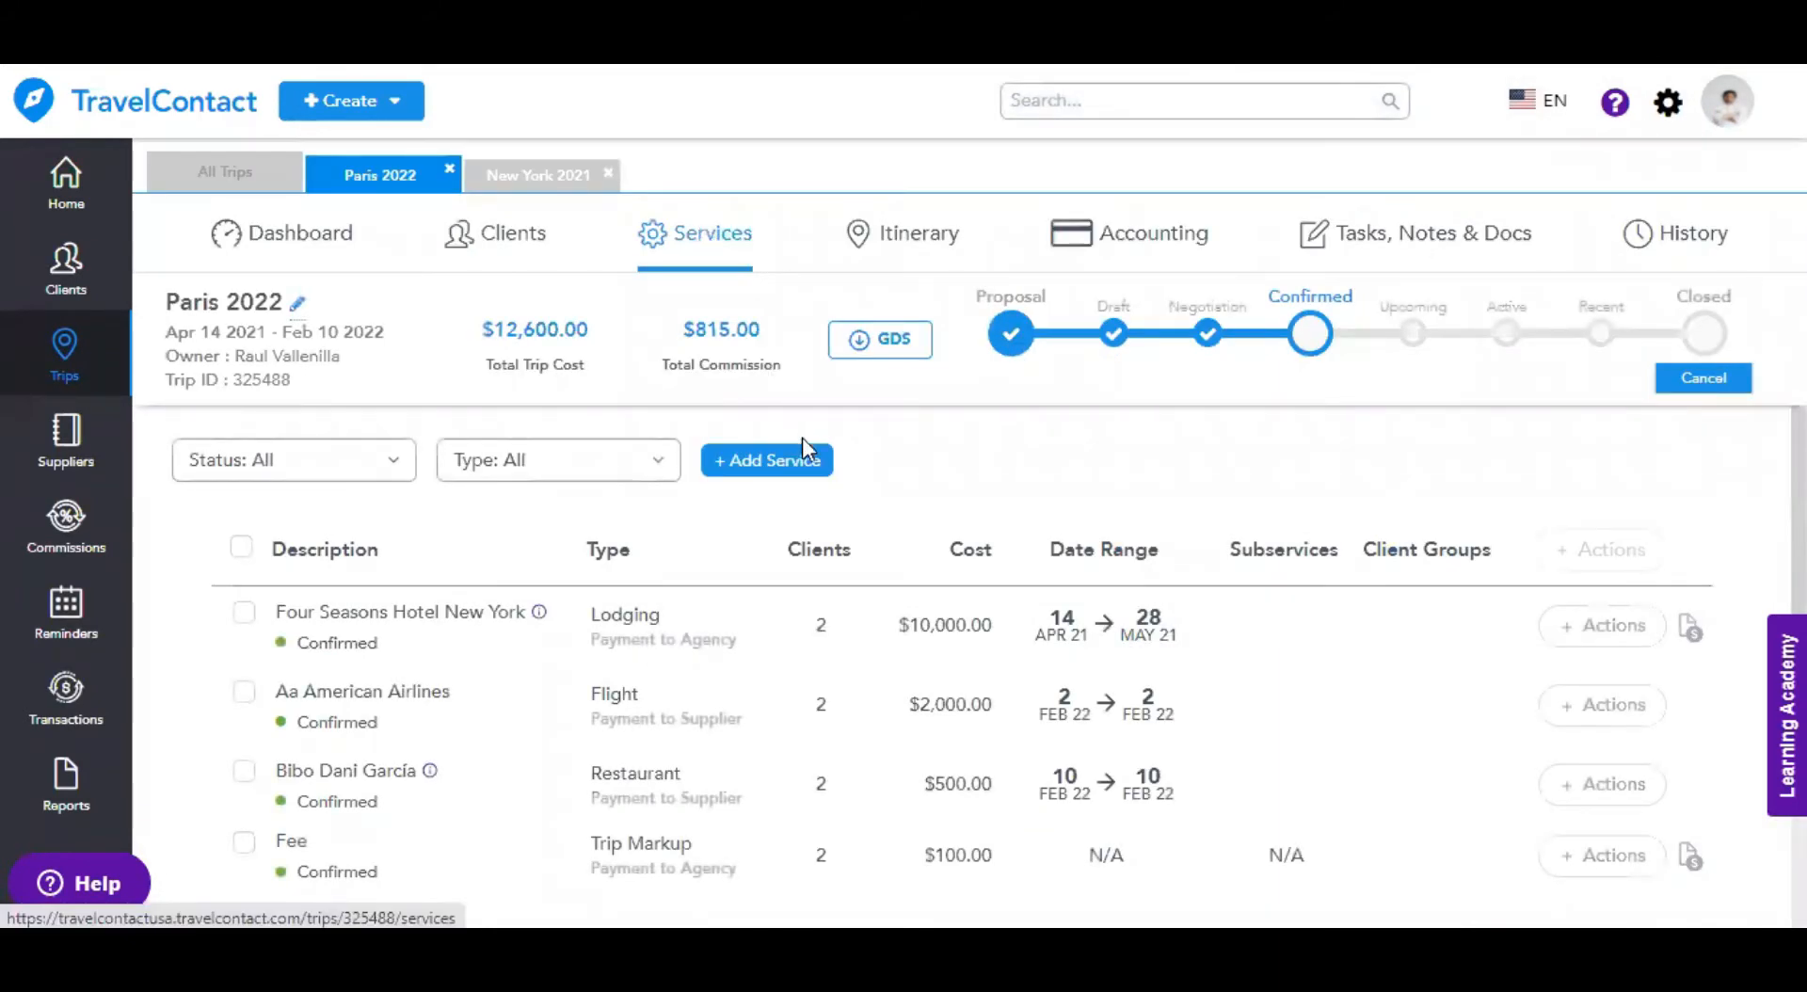
{"action": "left_click", "coordinate": [788, 461]}
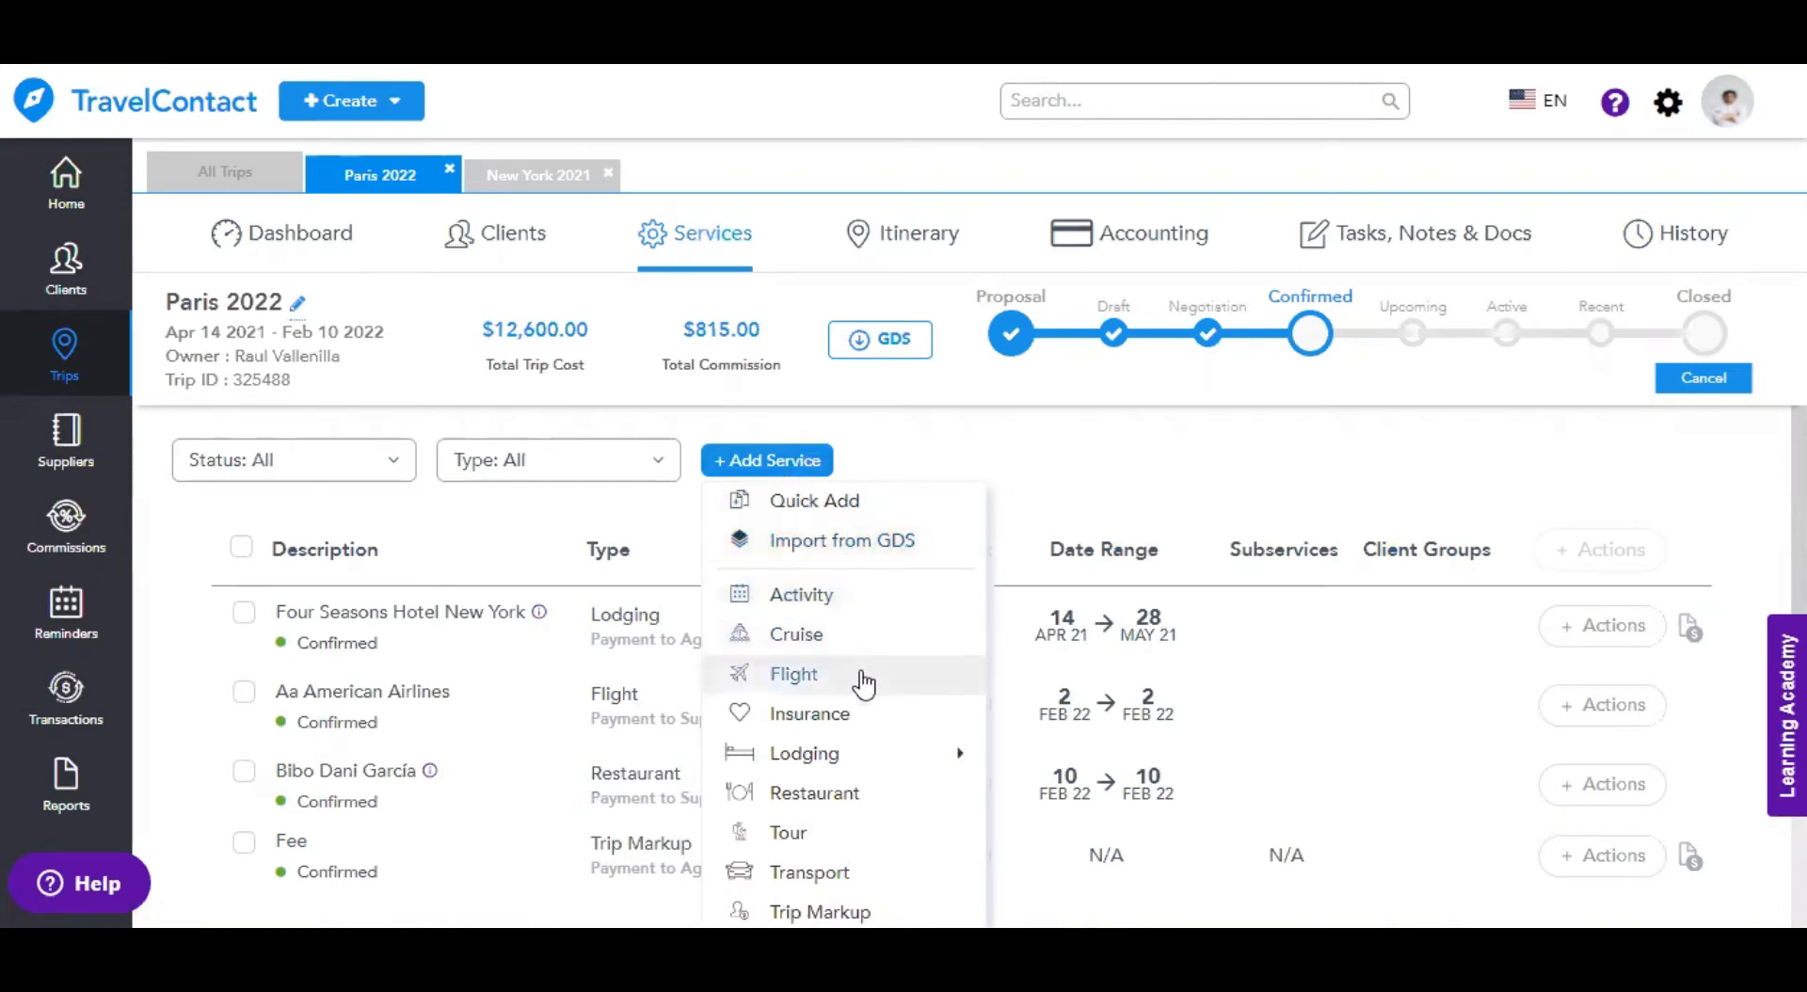
{"action": "left_click", "coordinate": [1041, 458]}
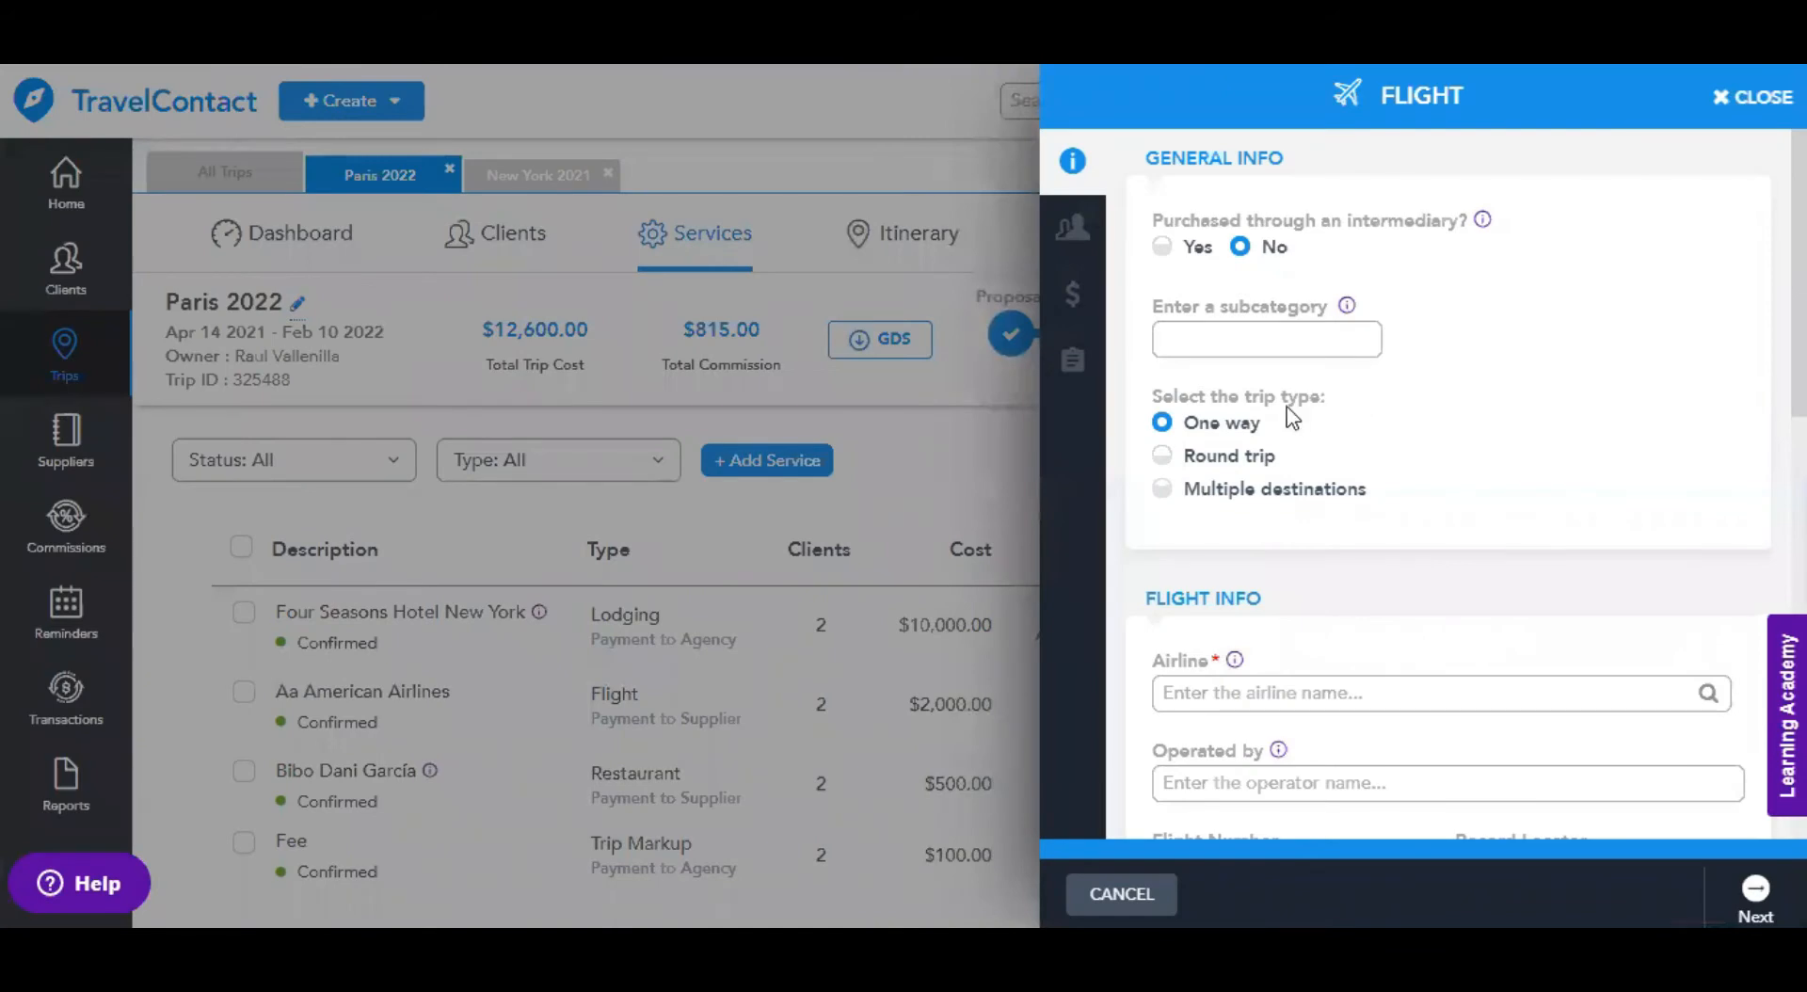
{"action": "scroll", "coordinate": [1174, 420], "scroll_direction": "down", "scroll_amount": 3}
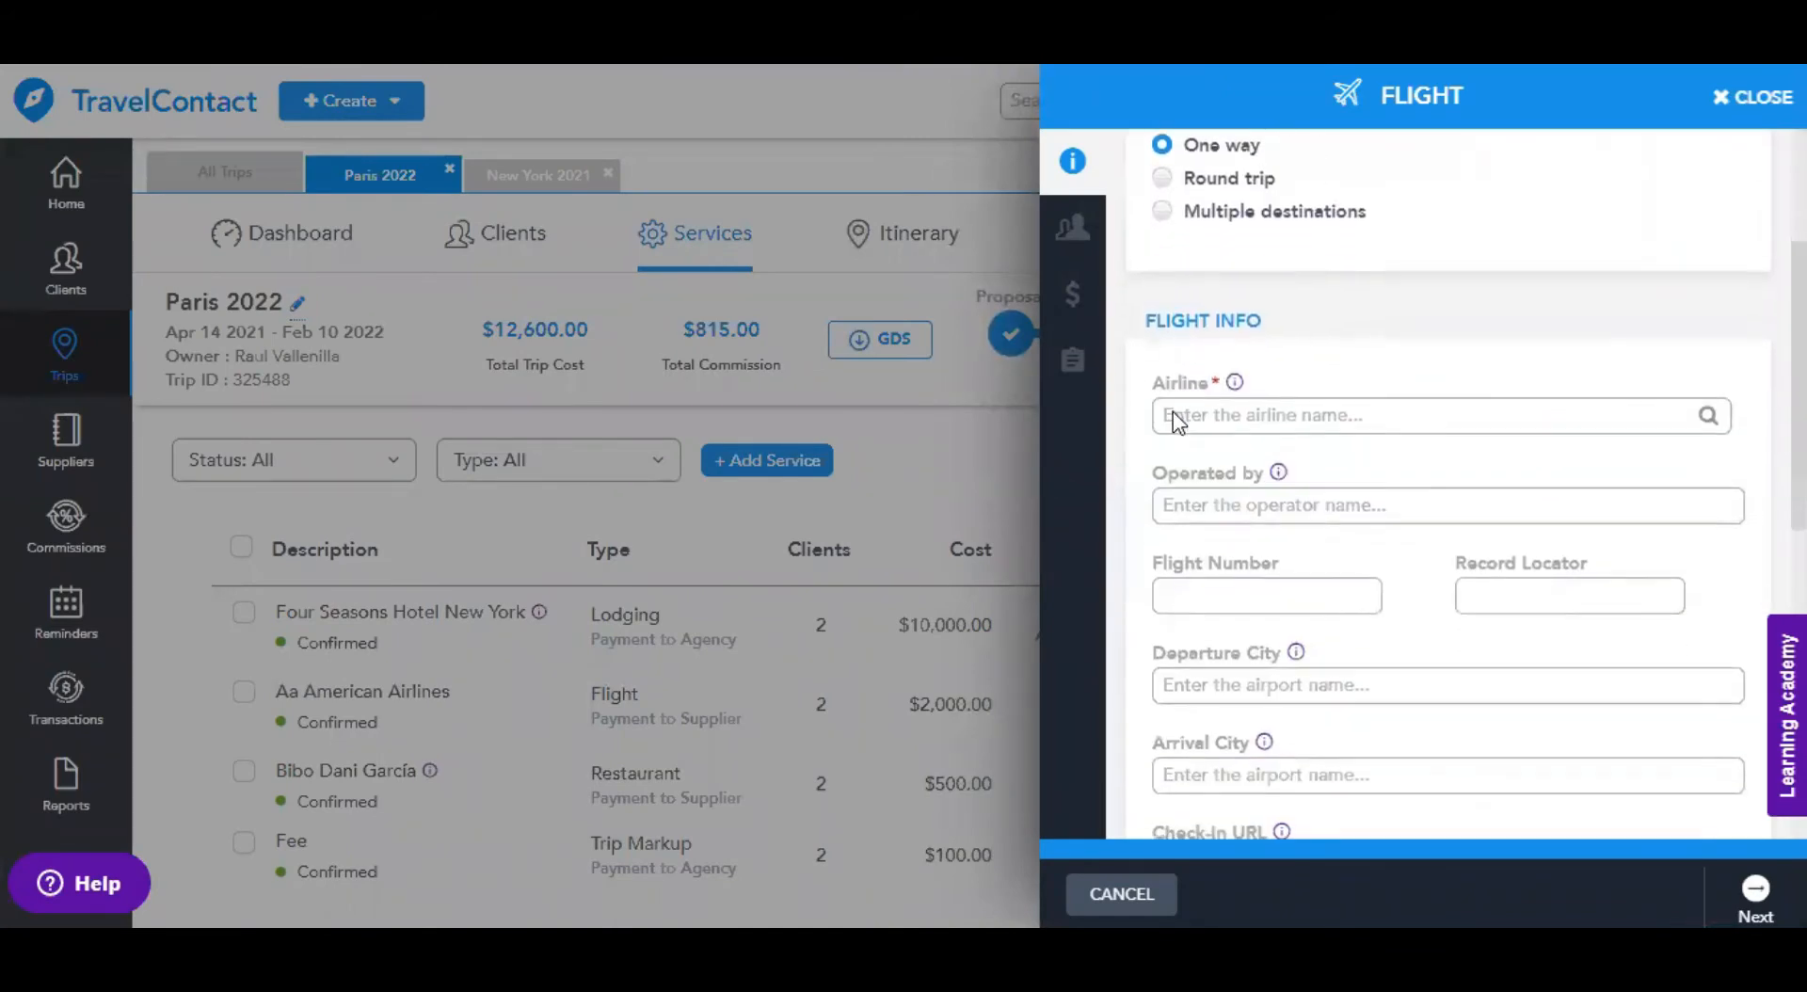
{"action": "left_click", "coordinate": [1342, 416]}
{"action": "type", "text": "American"}
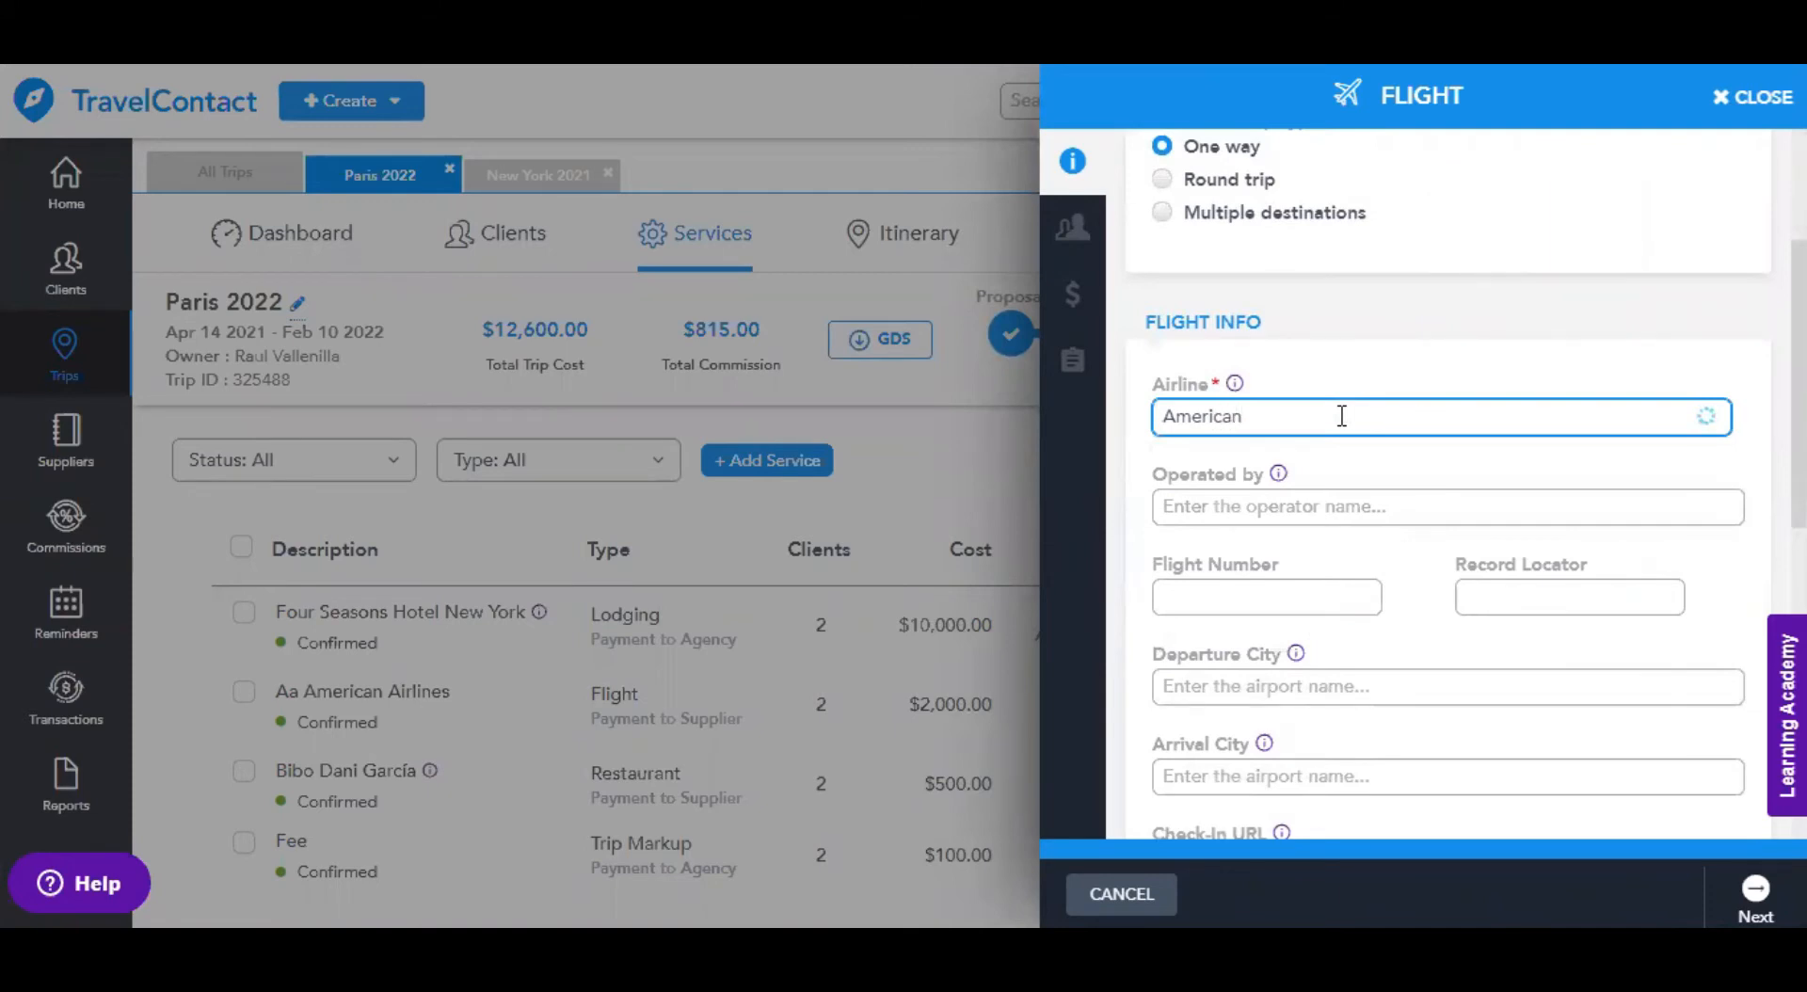
{"action": "left_click", "coordinate": [1329, 464]}
{"action": "scroll", "coordinate": [1470, 484], "scroll_direction": "down", "scroll_amount": 3}
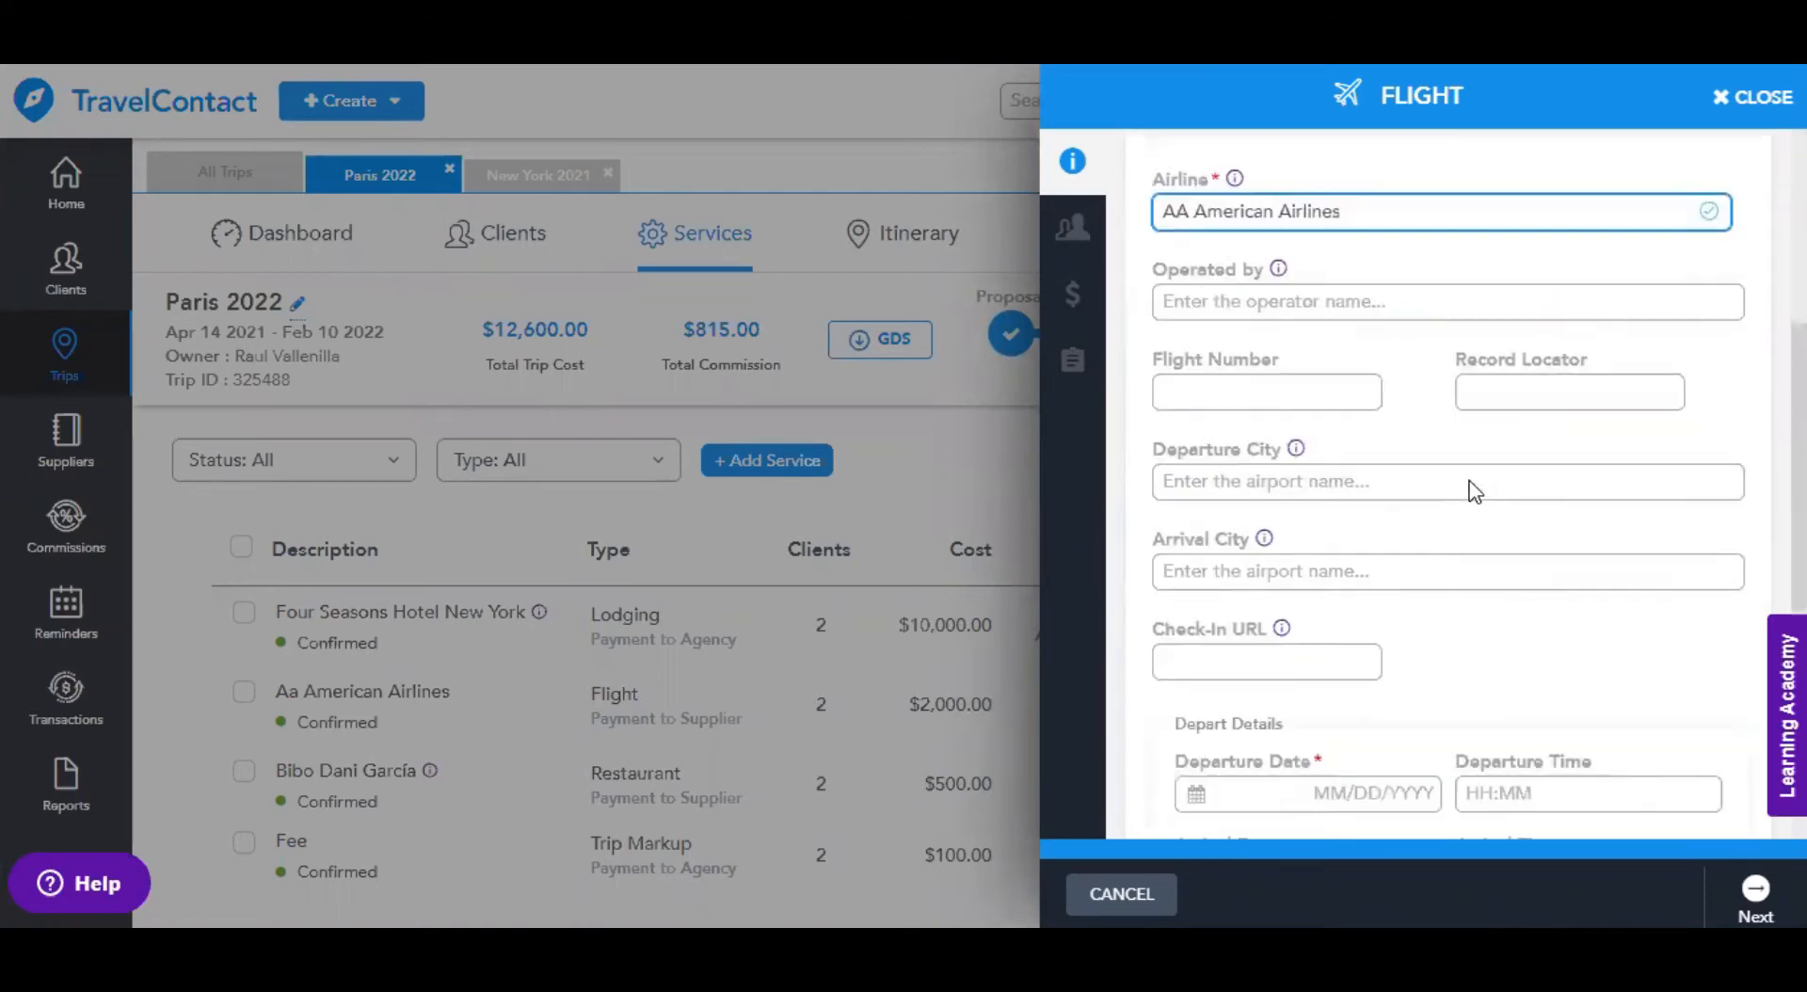
- Set the flight's departure city to Miami International Airport and its arrival city to Charles de Gaulle Airport in Paris
{"action": "left_click", "coordinate": [1349, 415]}
{"action": "type", "text": "Miami"}
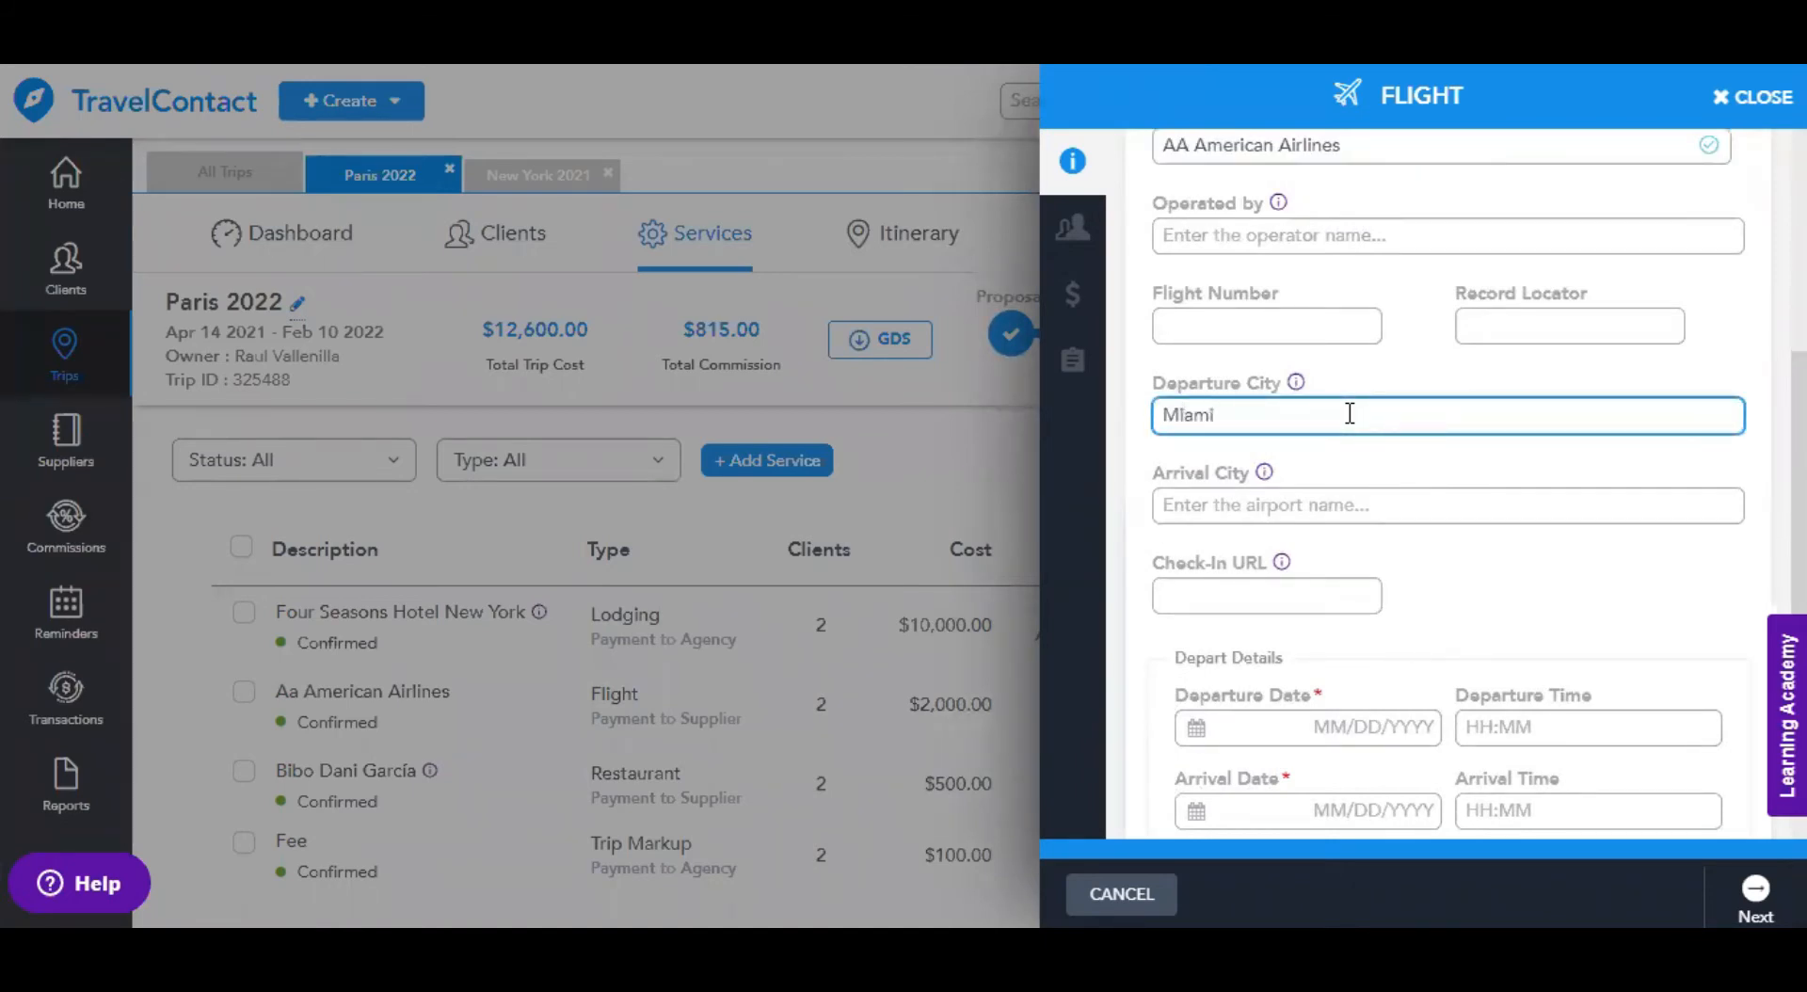
{"action": "left_click", "coordinate": [1278, 518]}
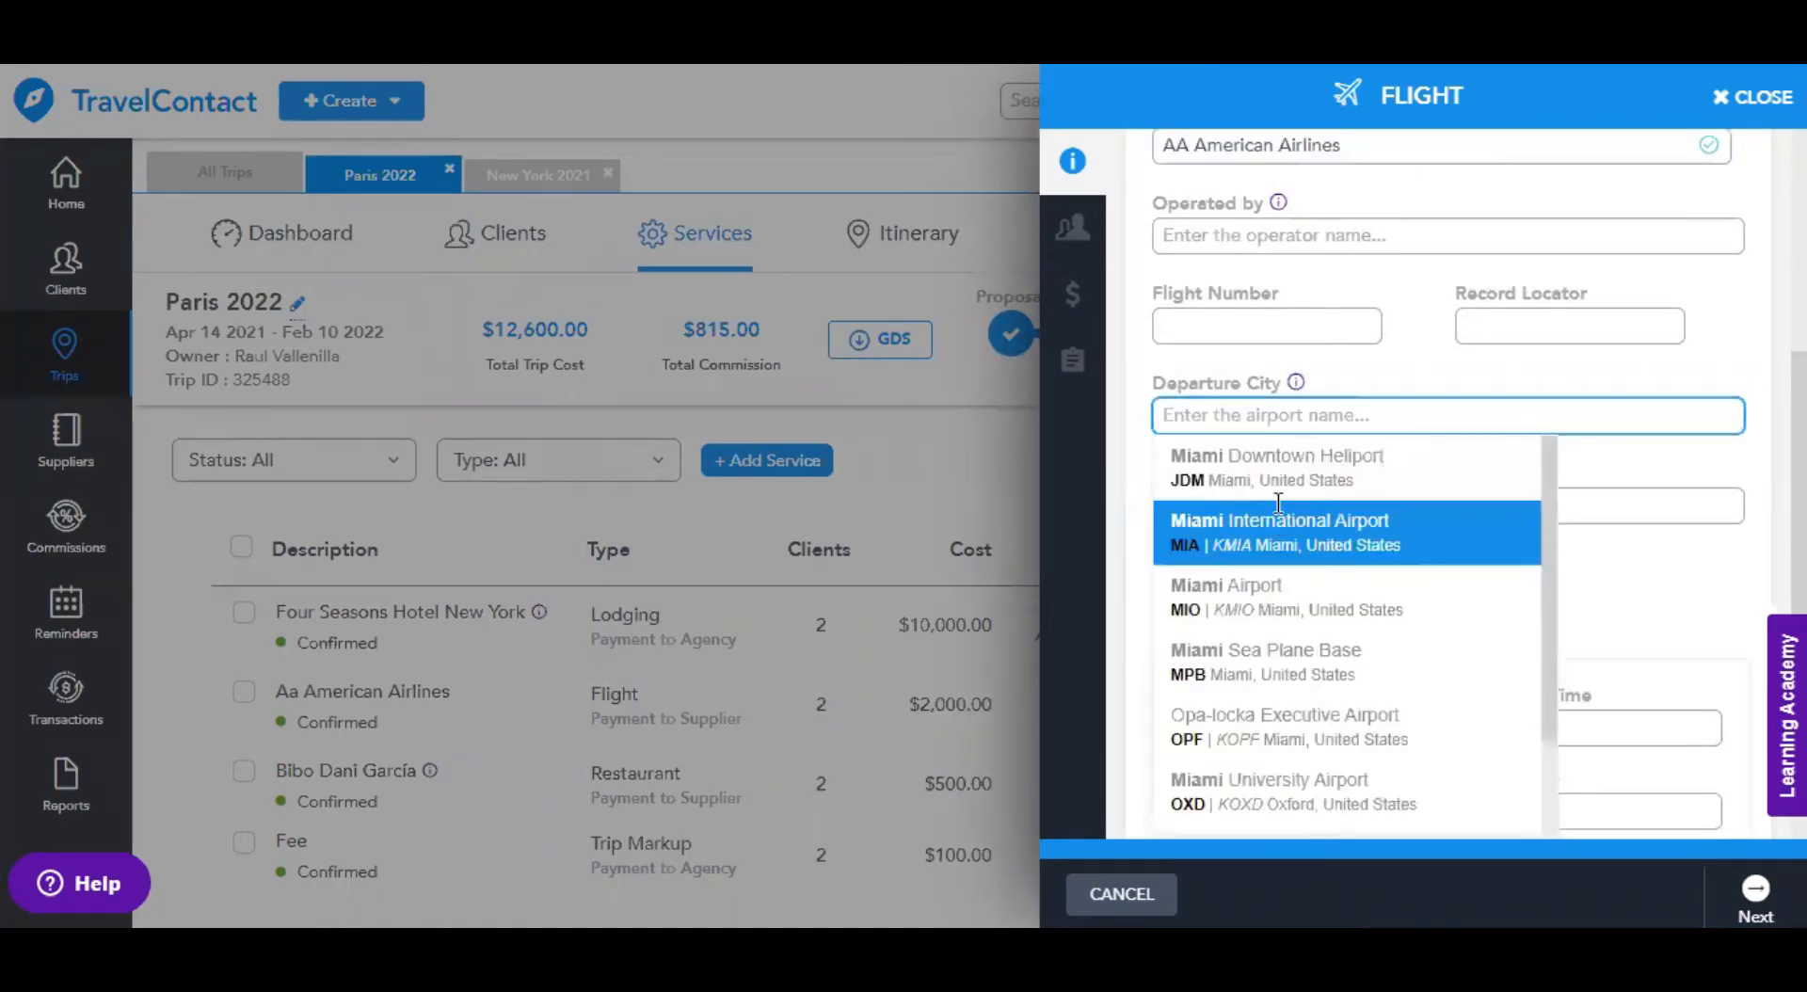
{"action": "left_click", "coordinate": [1278, 517]}
{"action": "left_click", "coordinate": [1271, 504]}
{"action": "type", "text": "Paris"}
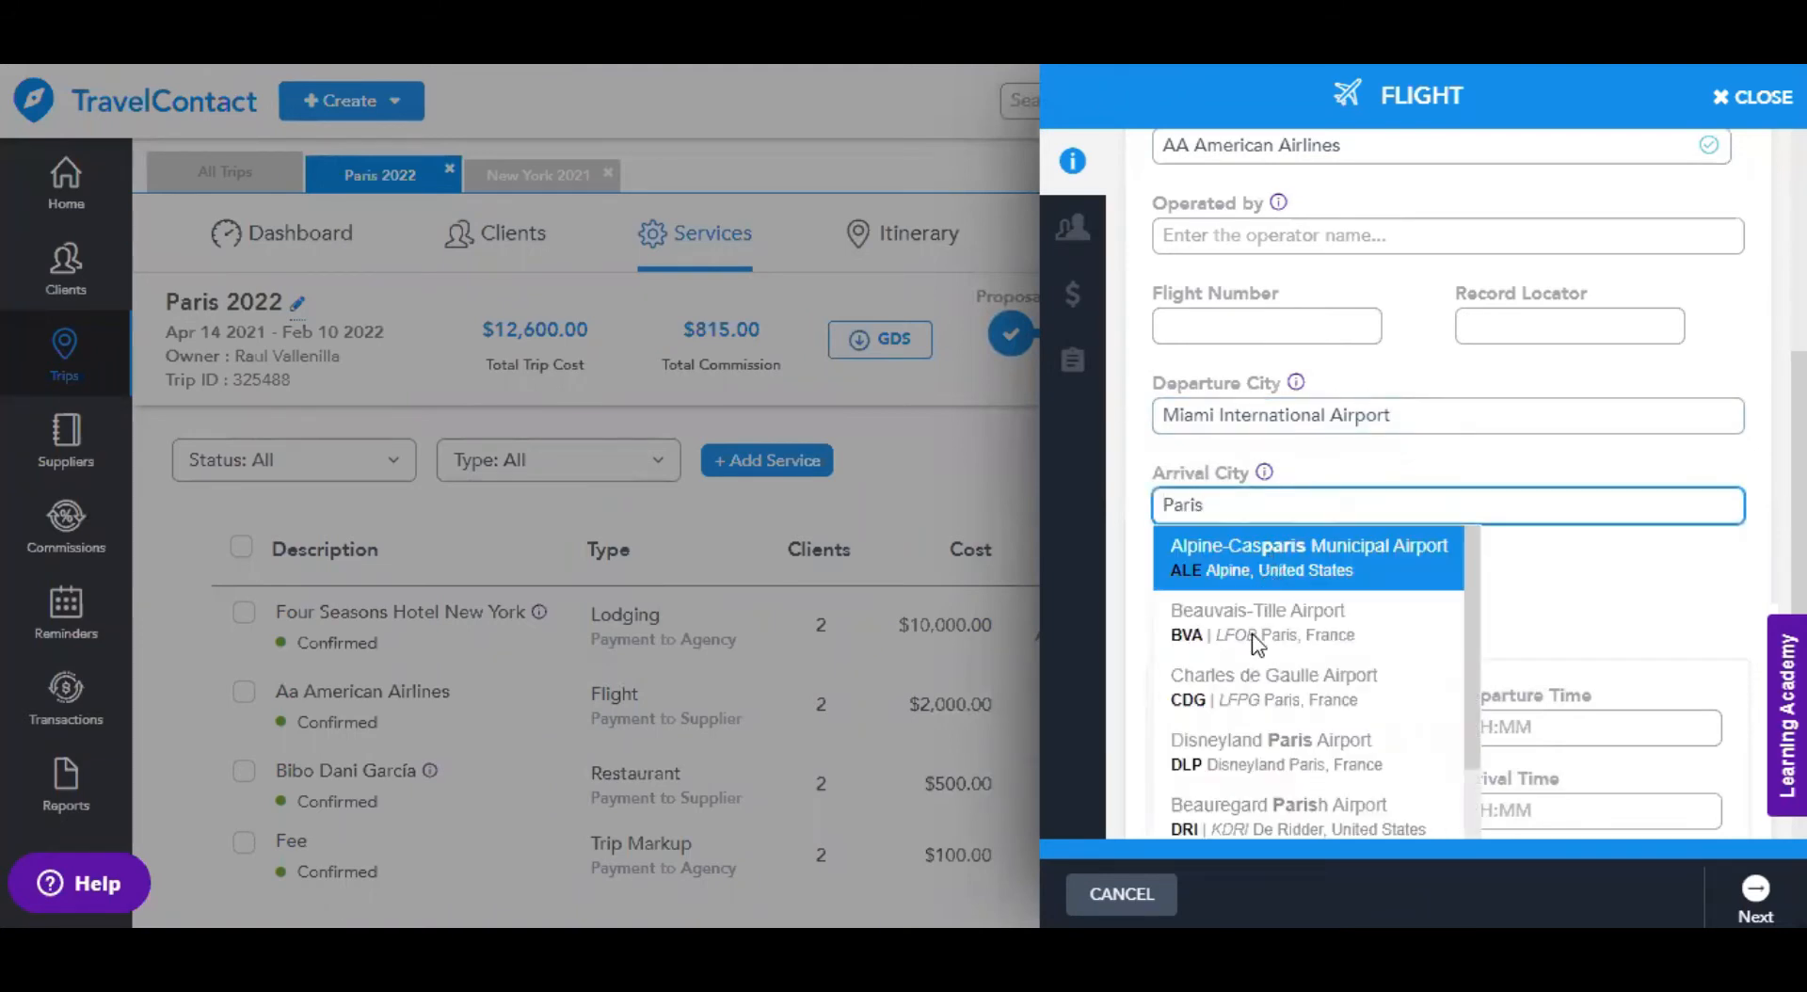
{"action": "left_click", "coordinate": [1271, 685]}
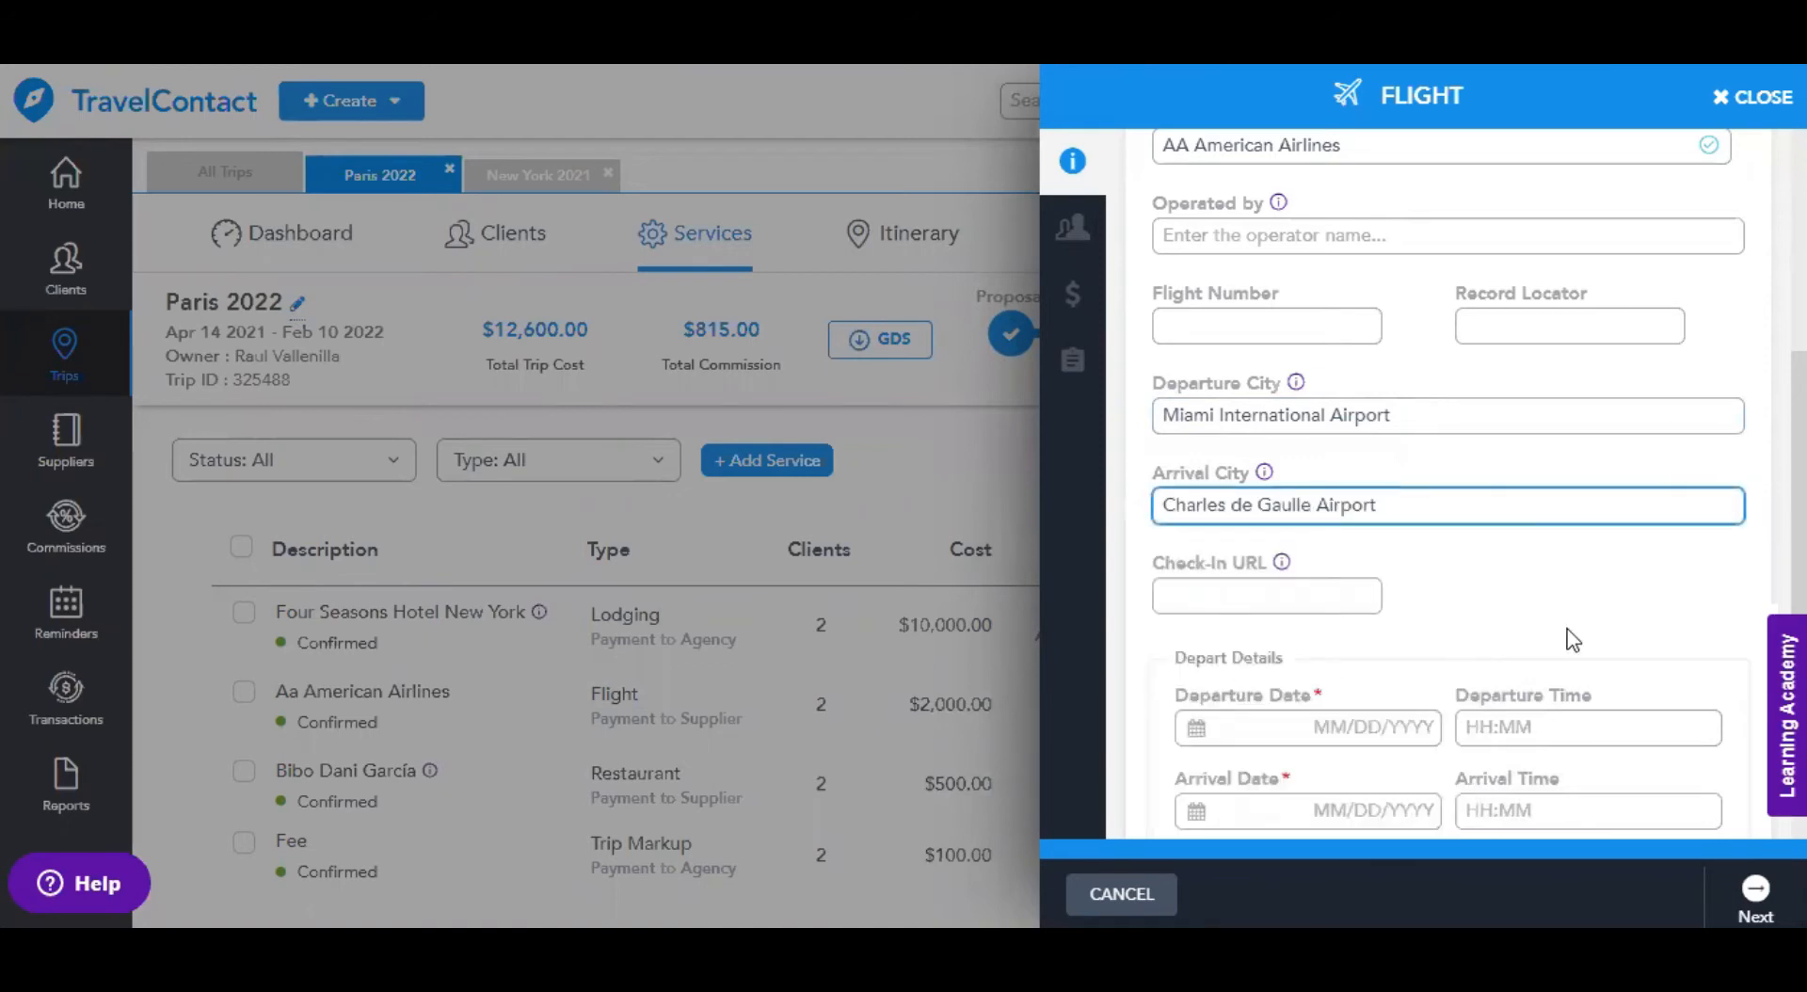
- Set the flight's departure date to 03/25/2021 and arrival date to 03/26/2021, and continue to the client selection
{"action": "scroll", "coordinate": [1574, 659], "scroll_direction": "down", "scroll_amount": 3}
{"action": "left_click", "coordinate": [1334, 494]}
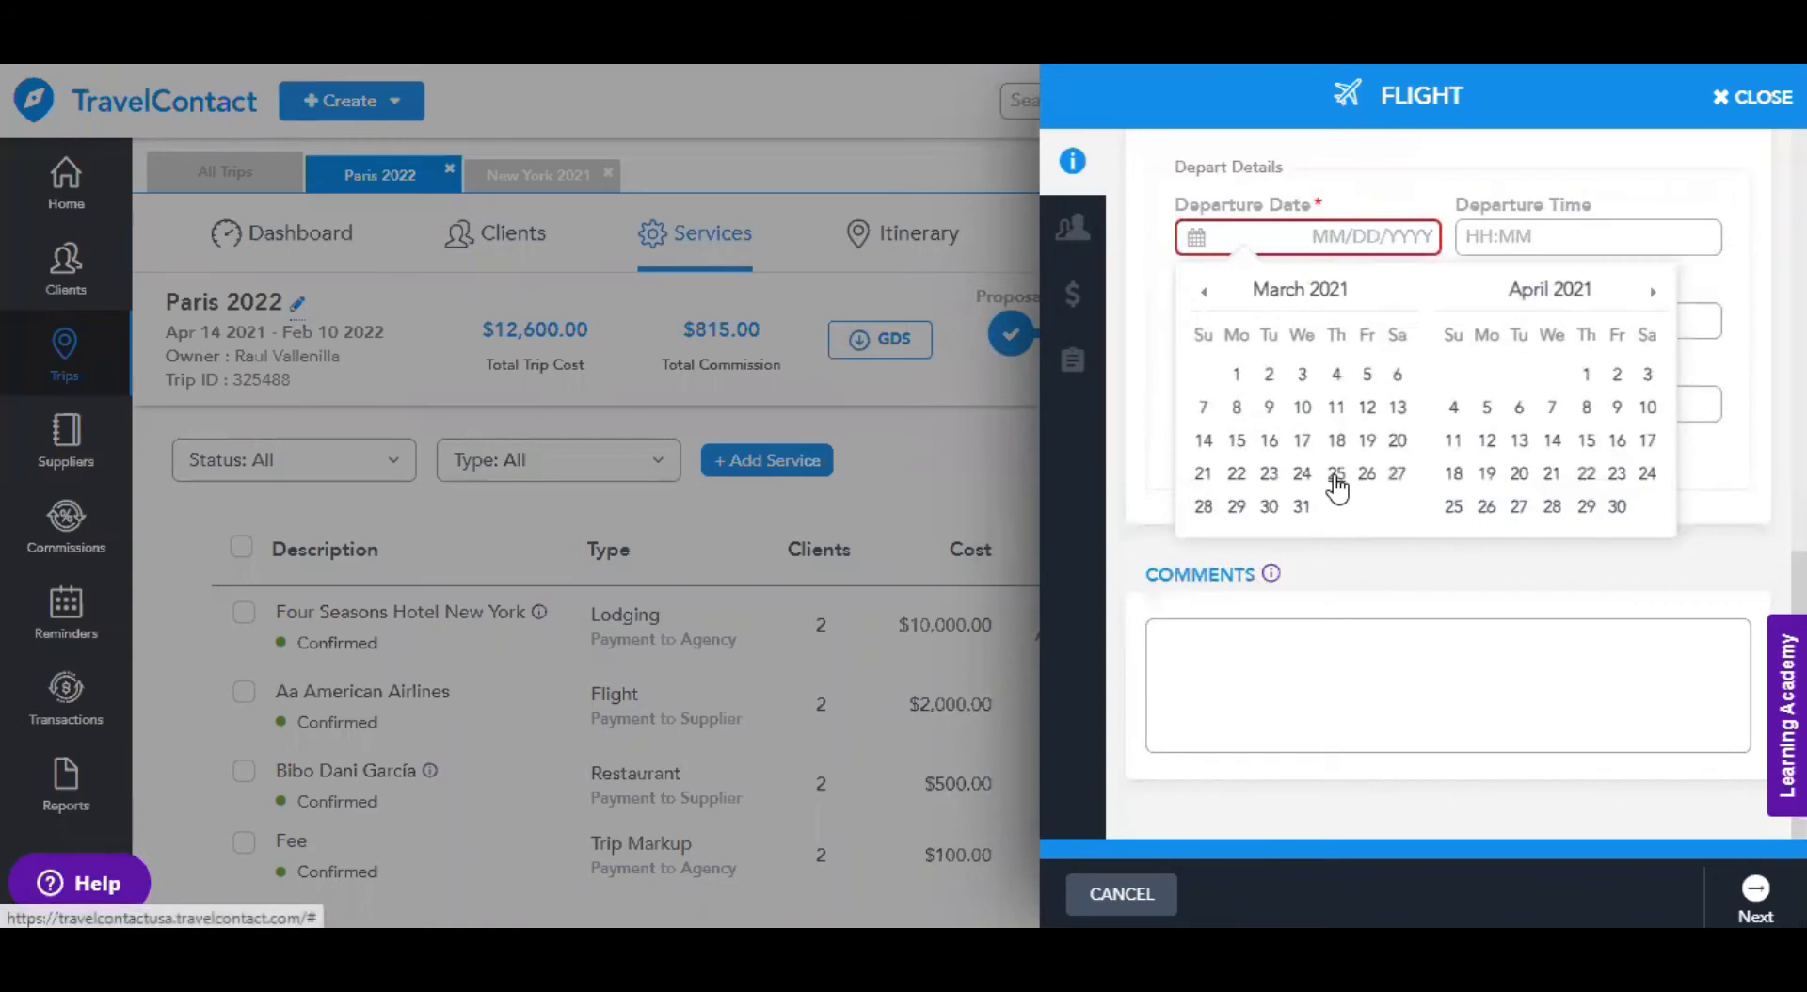
{"action": "left_click", "coordinate": [1335, 476]}
{"action": "left_click", "coordinate": [1355, 320]}
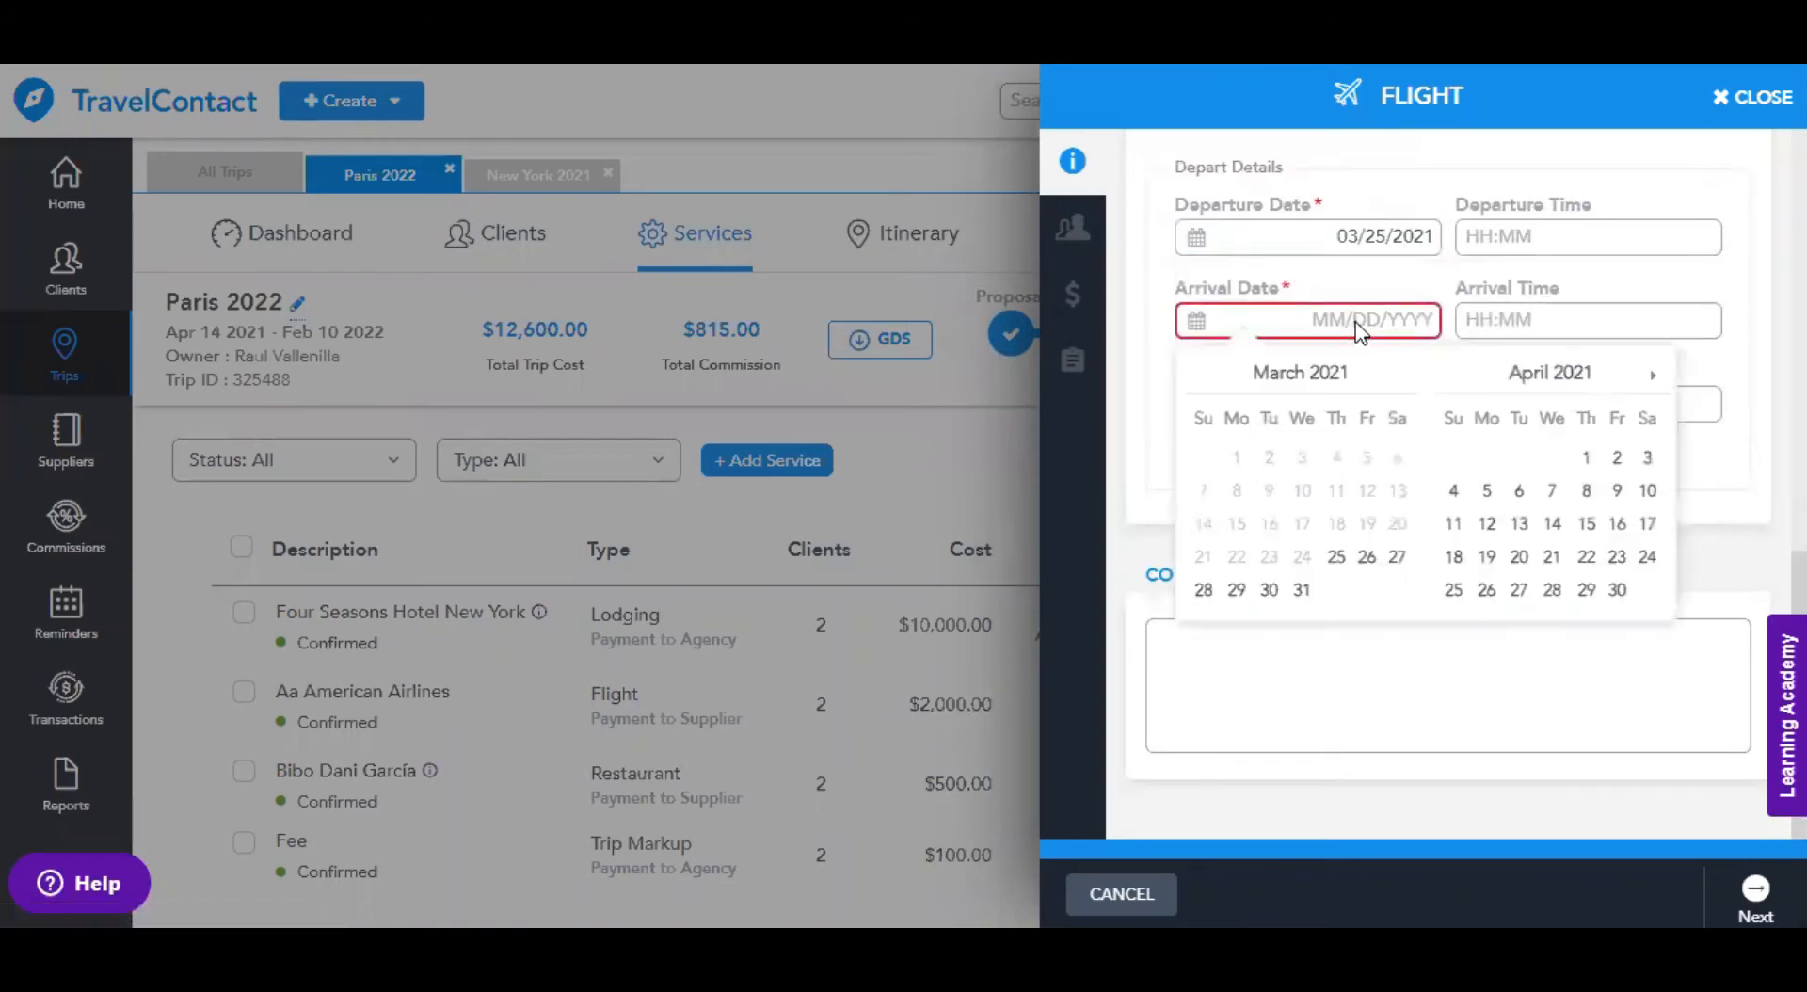
{"action": "left_click", "coordinate": [1367, 557]}
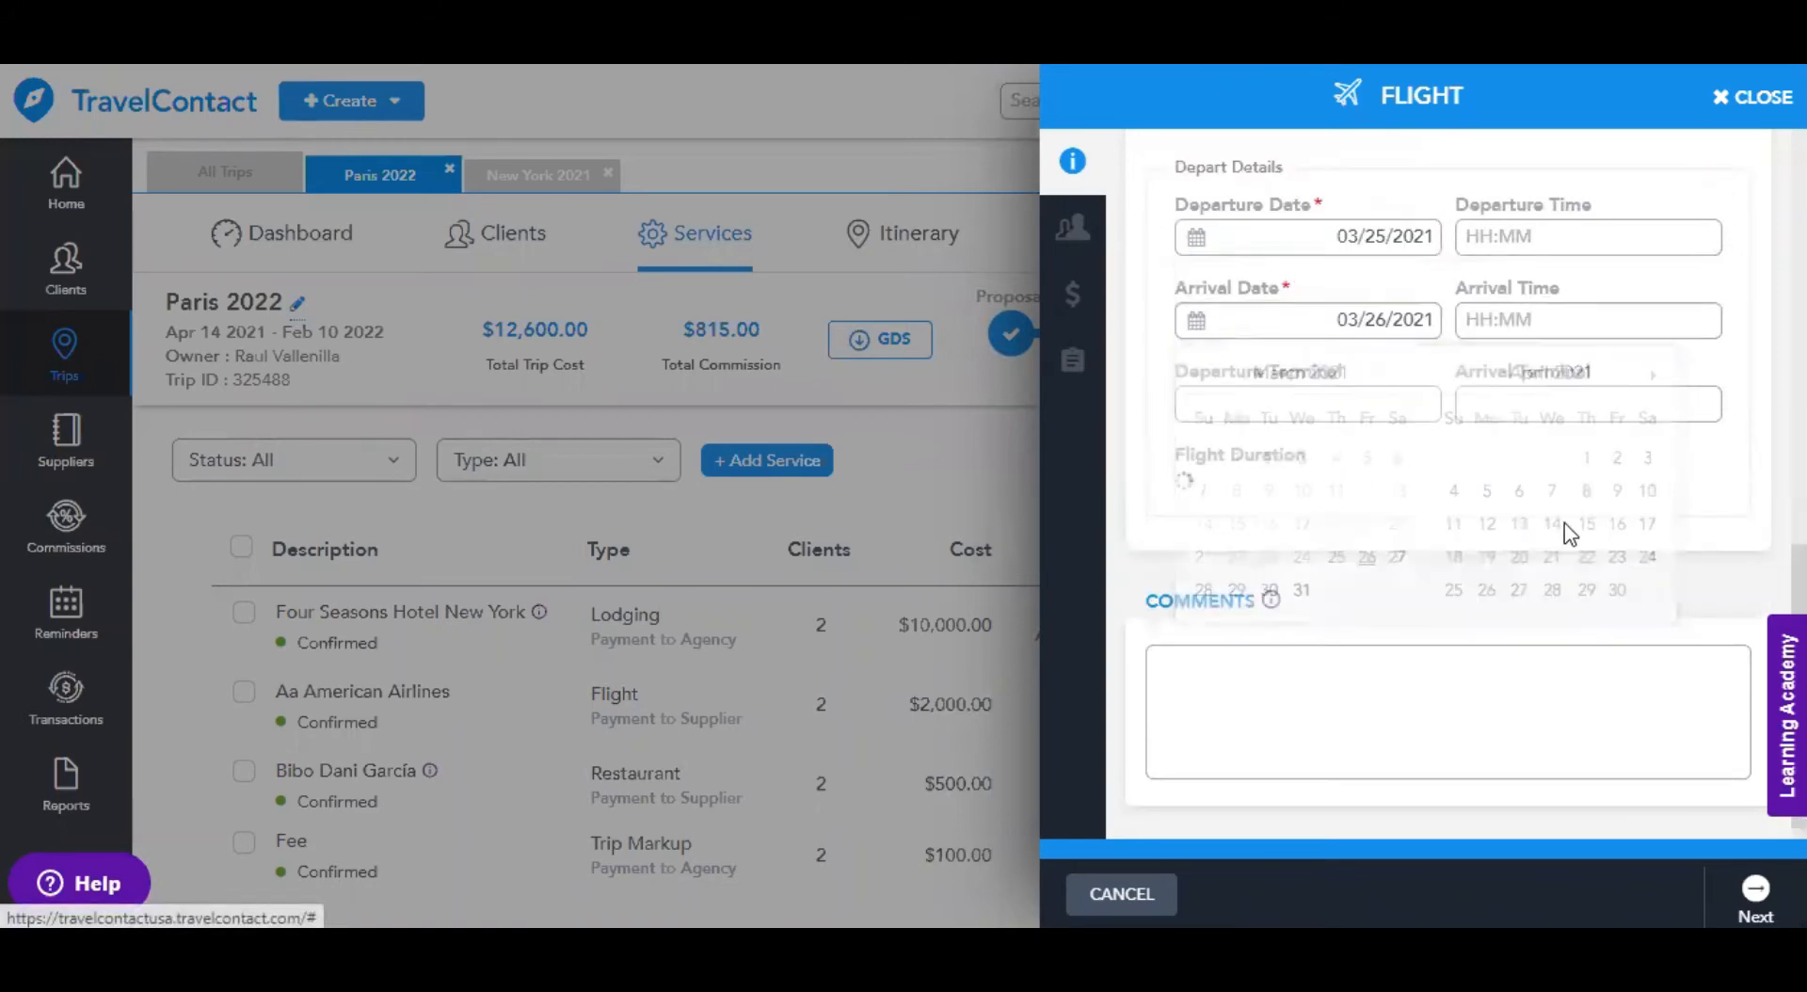
{"action": "left_click", "coordinate": [1752, 903]}
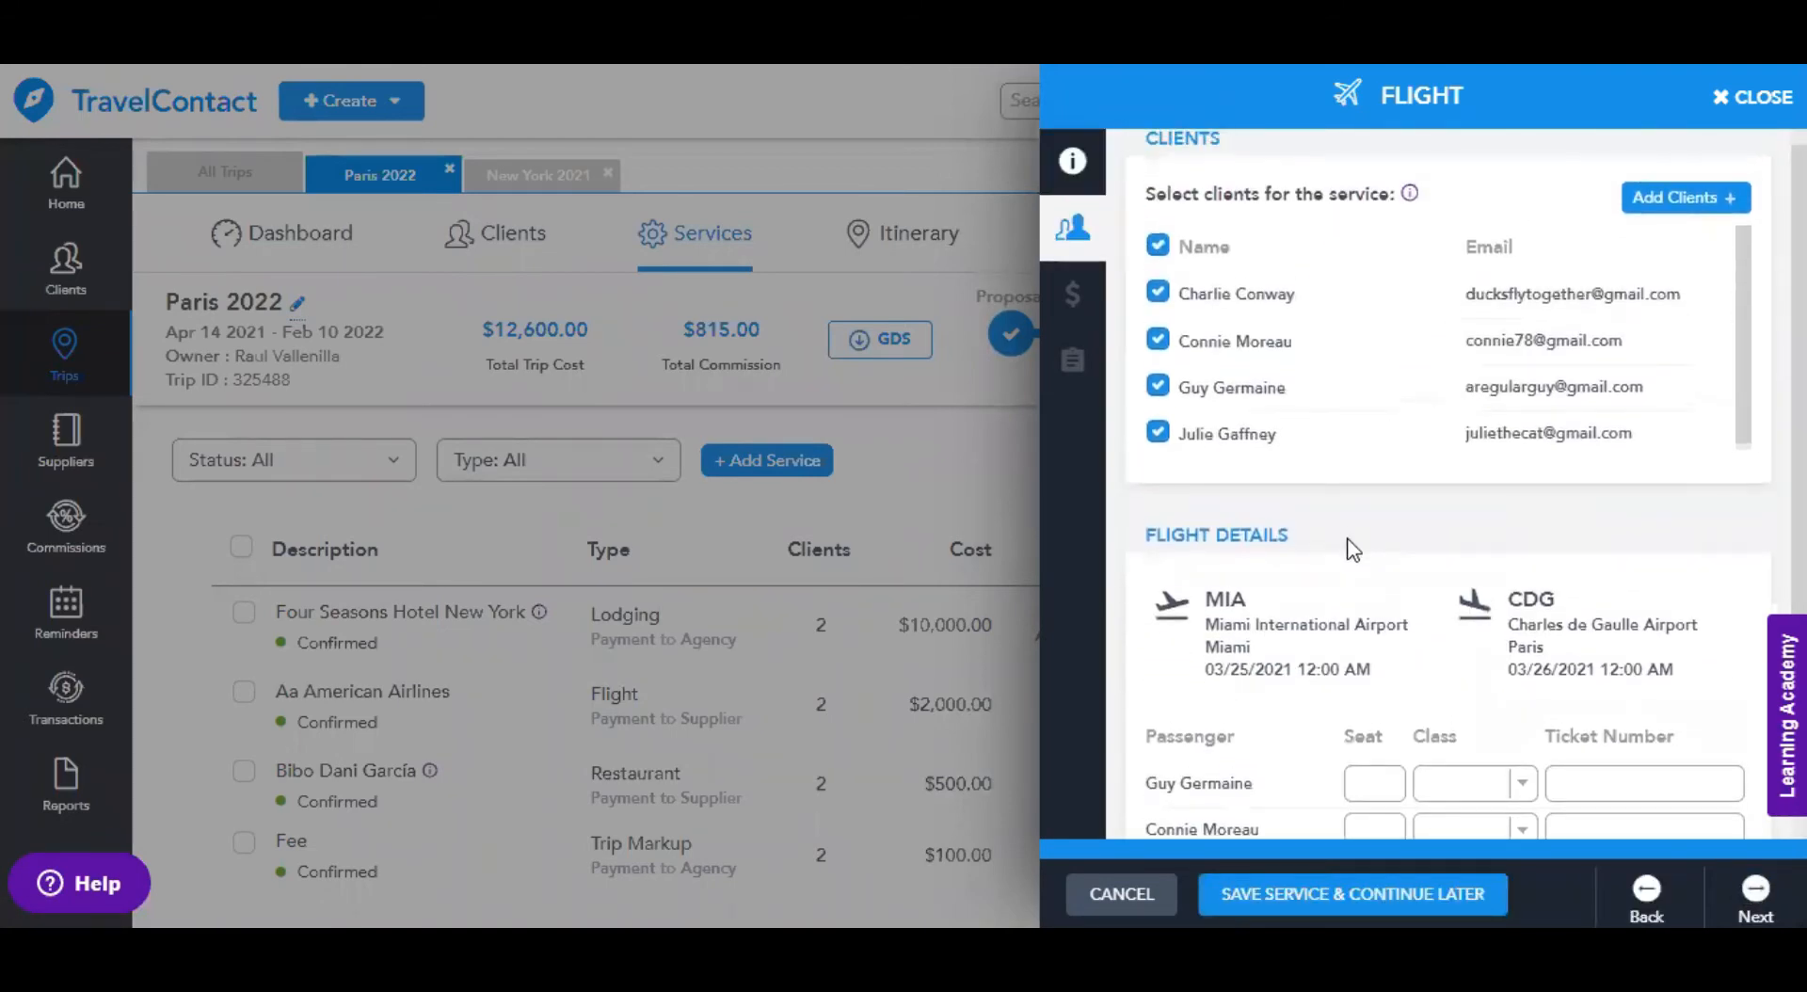
- With all clients kept, set the flight's client payment to Agency and split its cost evenly between both client groups
{"action": "left_click", "coordinate": [1746, 907]}
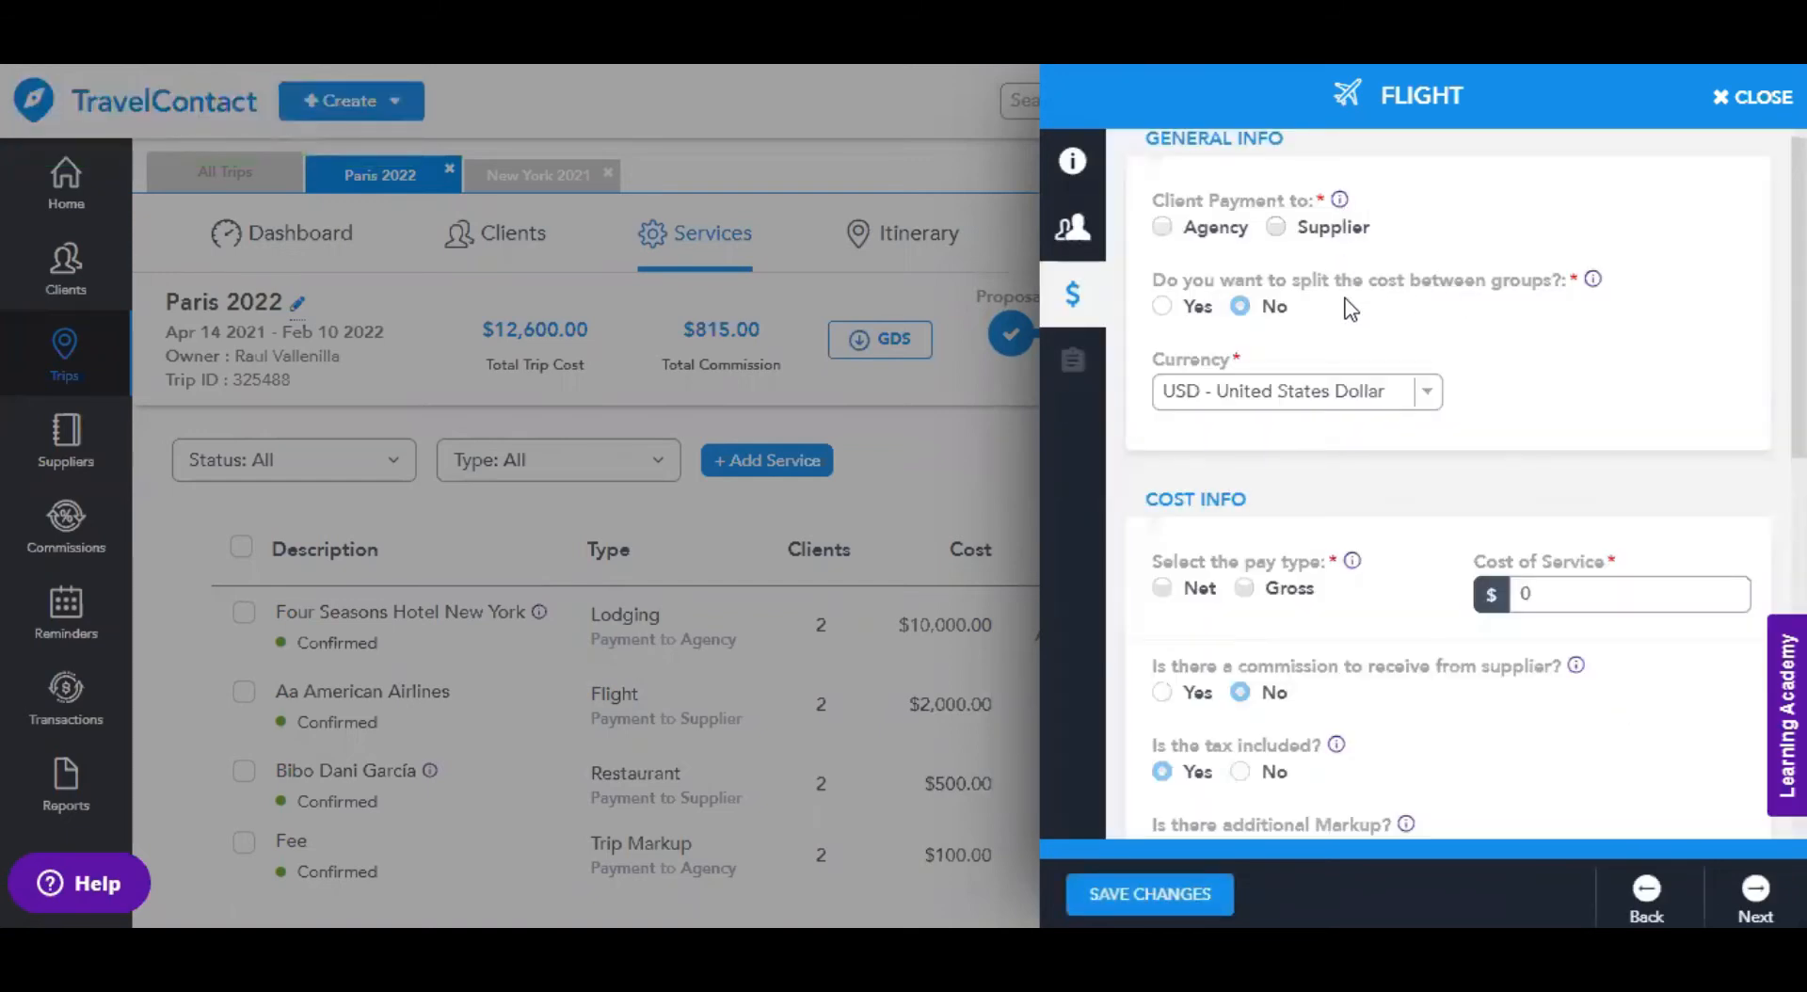
{"action": "scroll", "coordinate": [1347, 297], "scroll_direction": "up", "scroll_amount": 1}
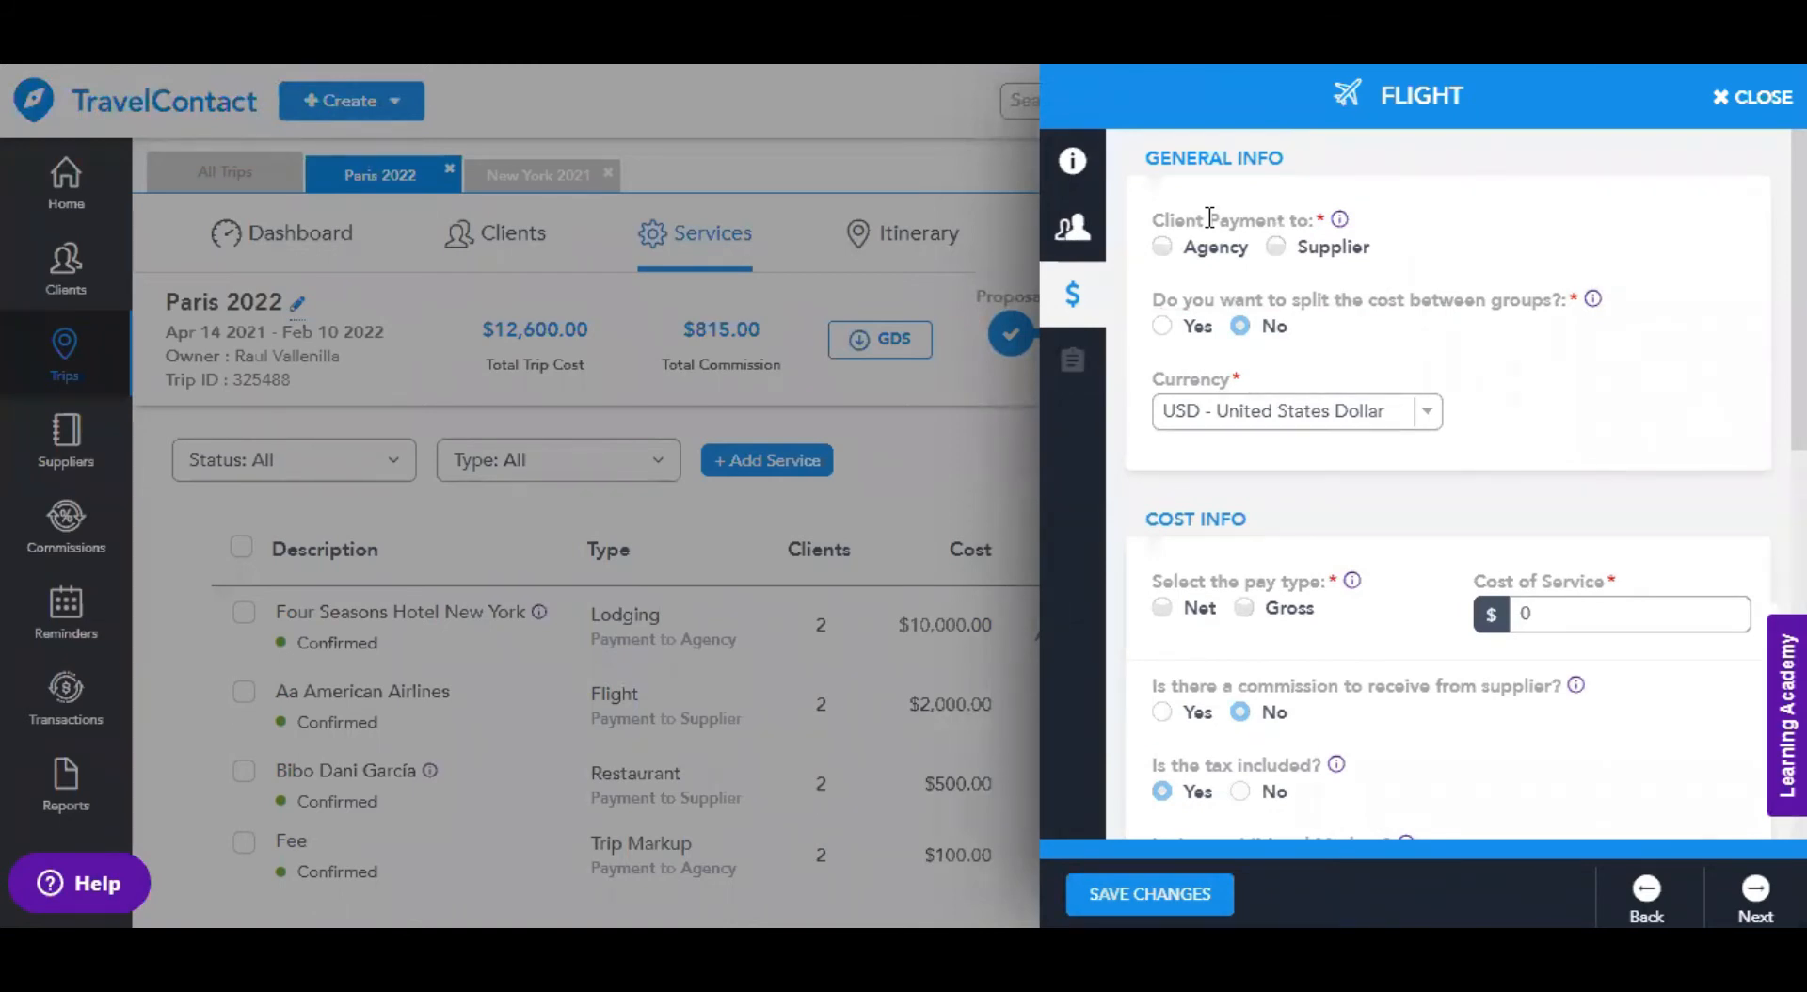
{"action": "left_click", "coordinate": [1164, 249]}
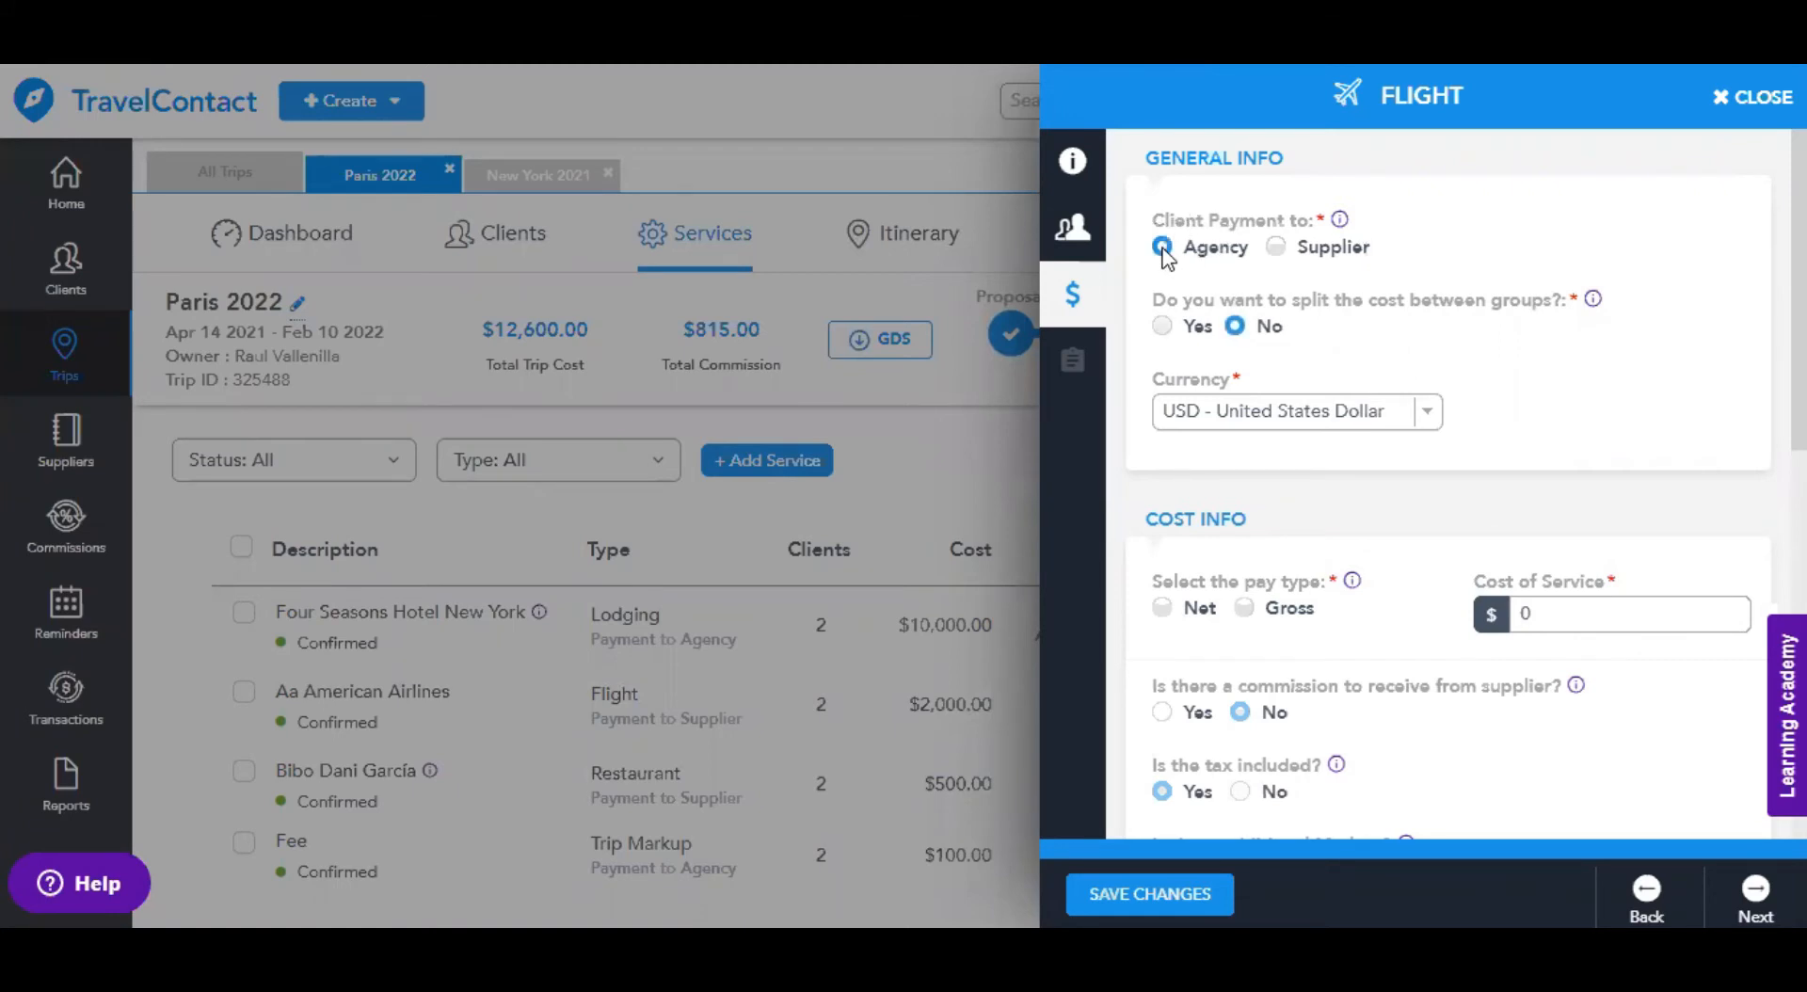
{"action": "left_click", "coordinate": [1162, 326]}
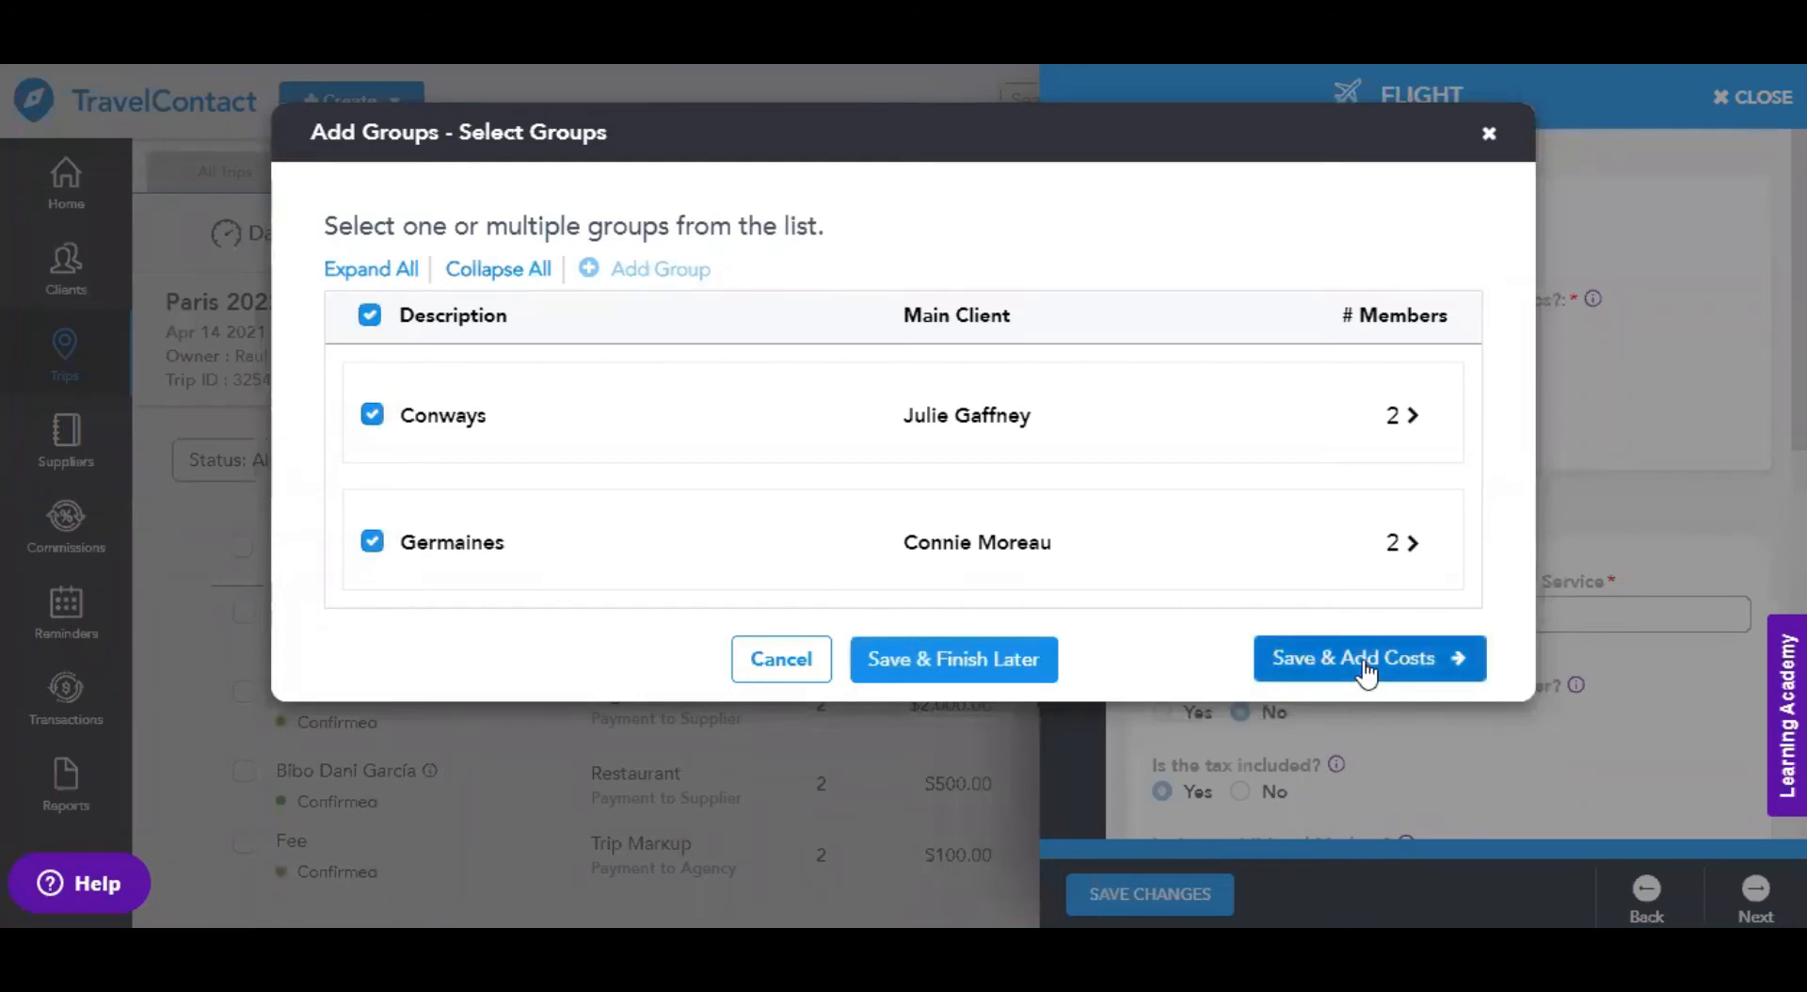
{"action": "left_click", "coordinate": [1364, 670]}
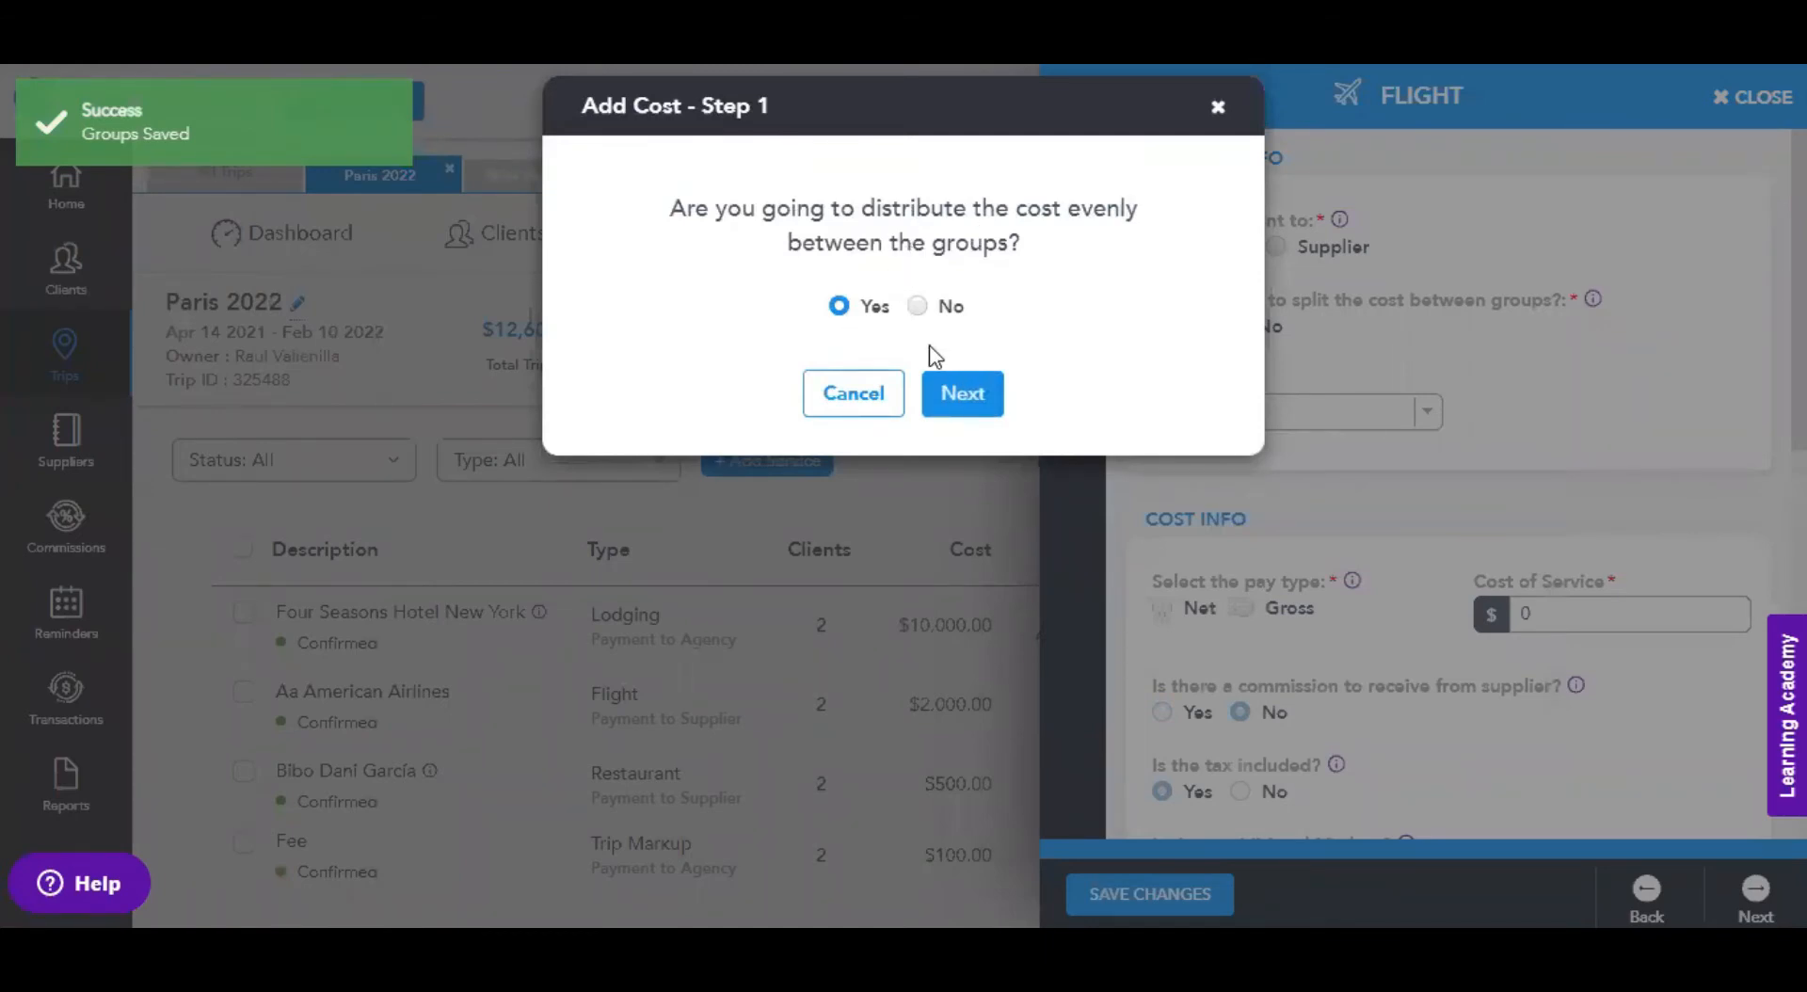
{"action": "left_click", "coordinate": [962, 393]}
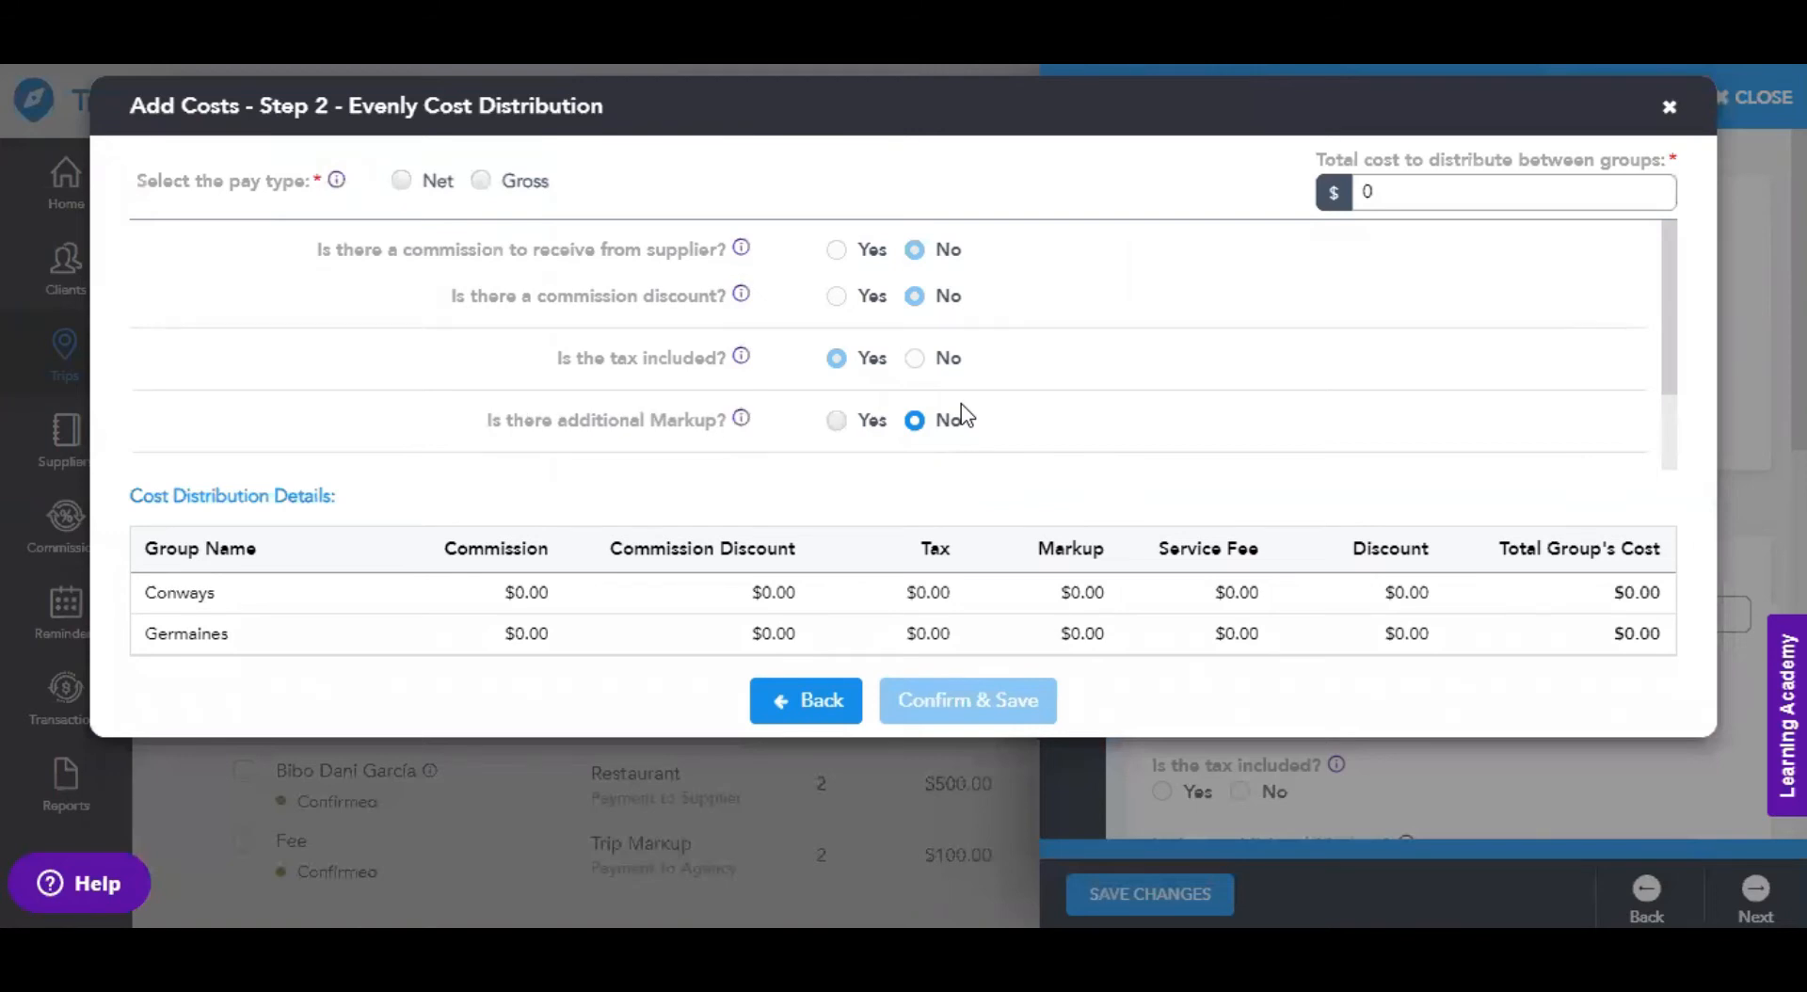
- Set the pay type to Gross with a total cost of $4000 to distribute and a supplier commission of 4 percent
{"action": "left_click", "coordinate": [481, 181]}
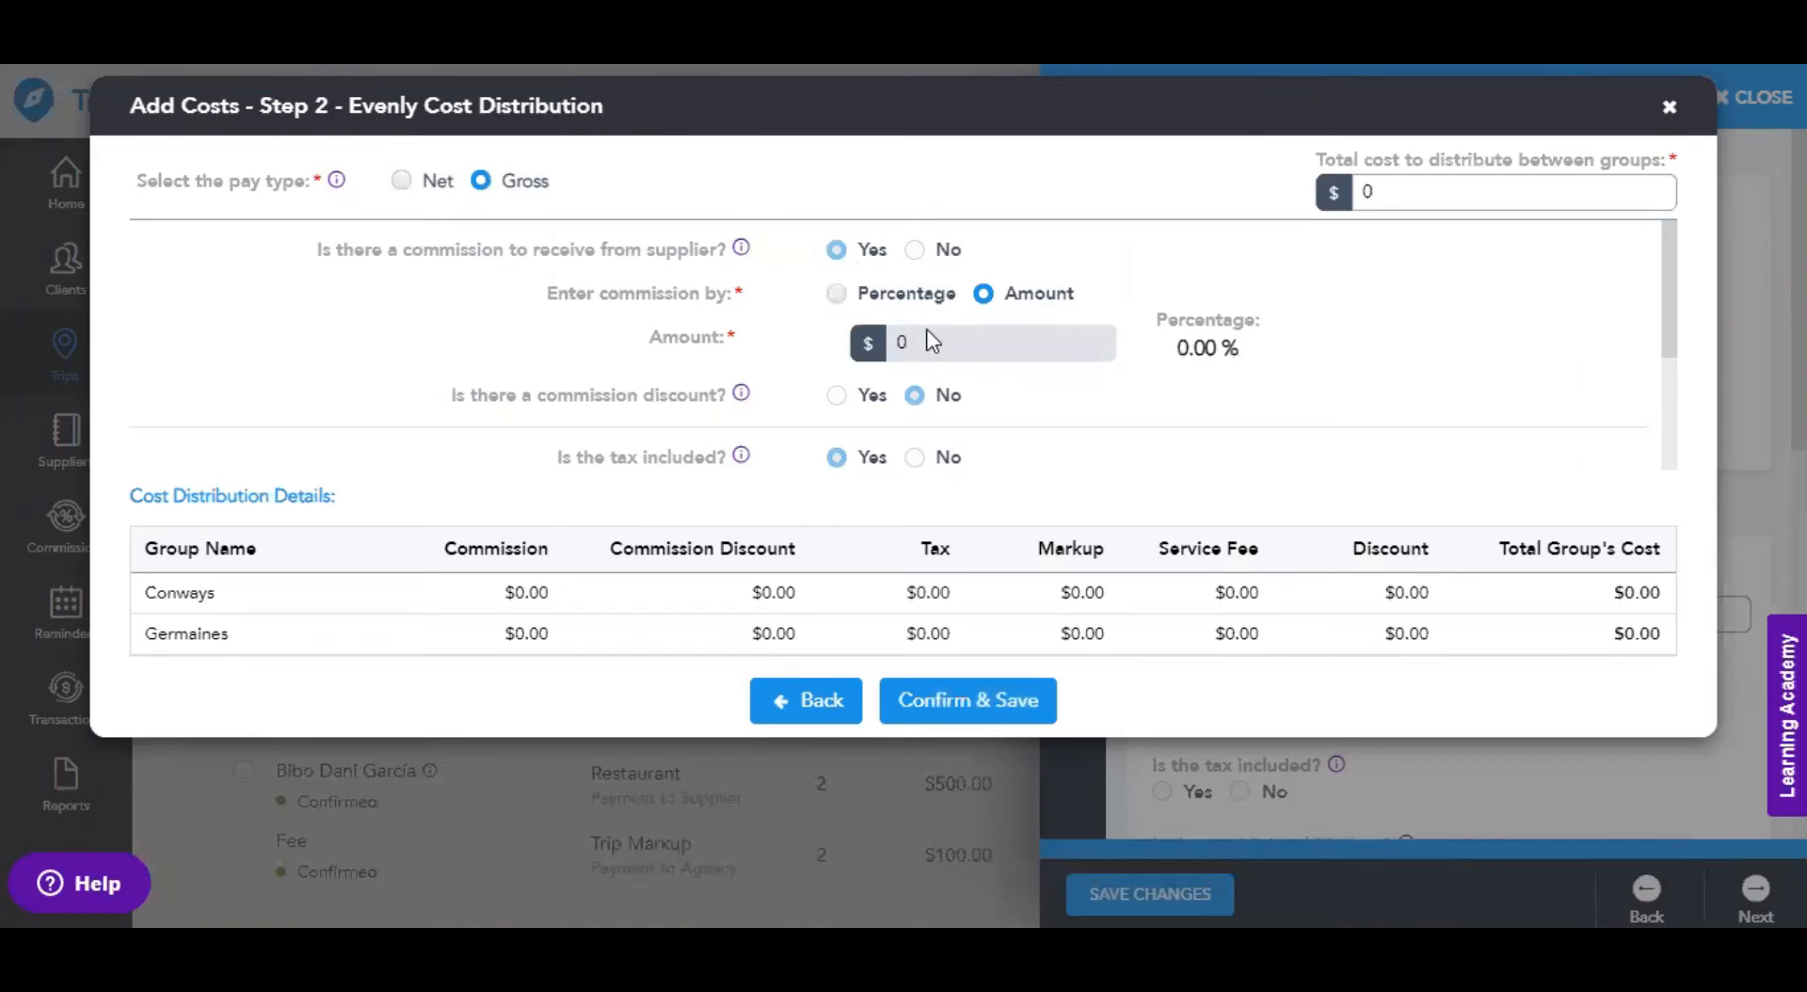
{"action": "left_click", "coordinate": [836, 293]}
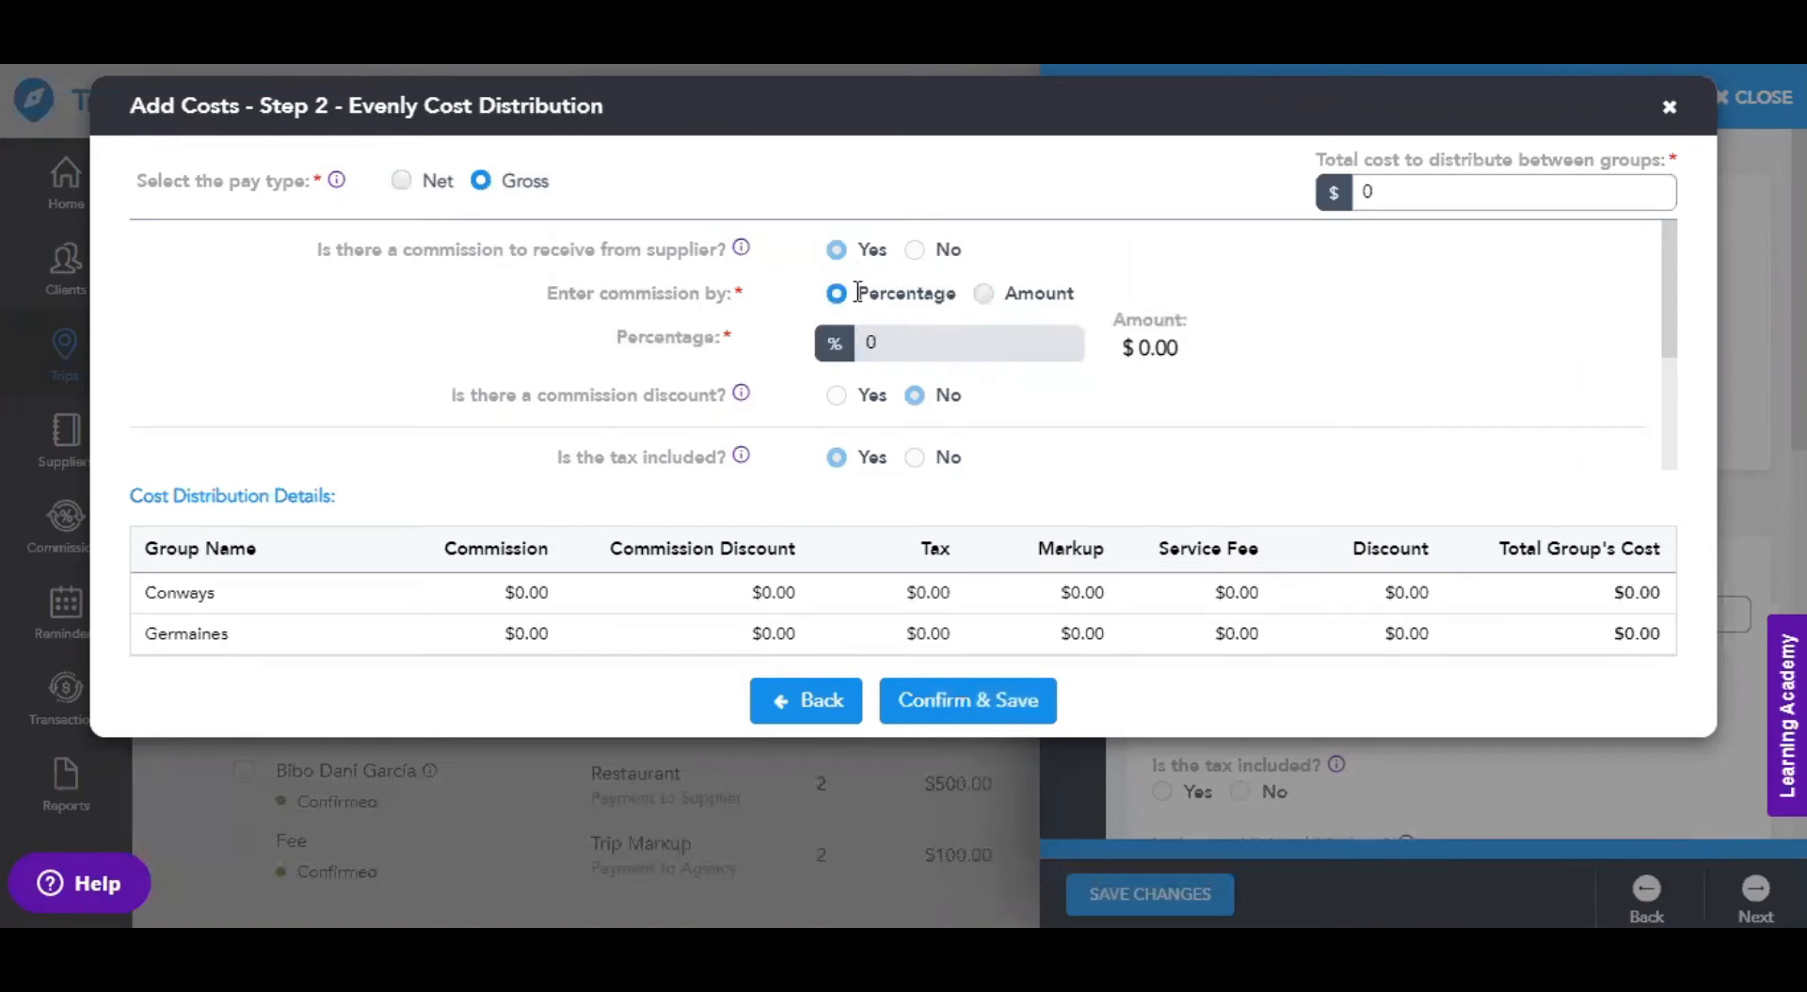
{"action": "left_click", "coordinate": [1447, 189]}
{"action": "key", "text": "BackSpace"}
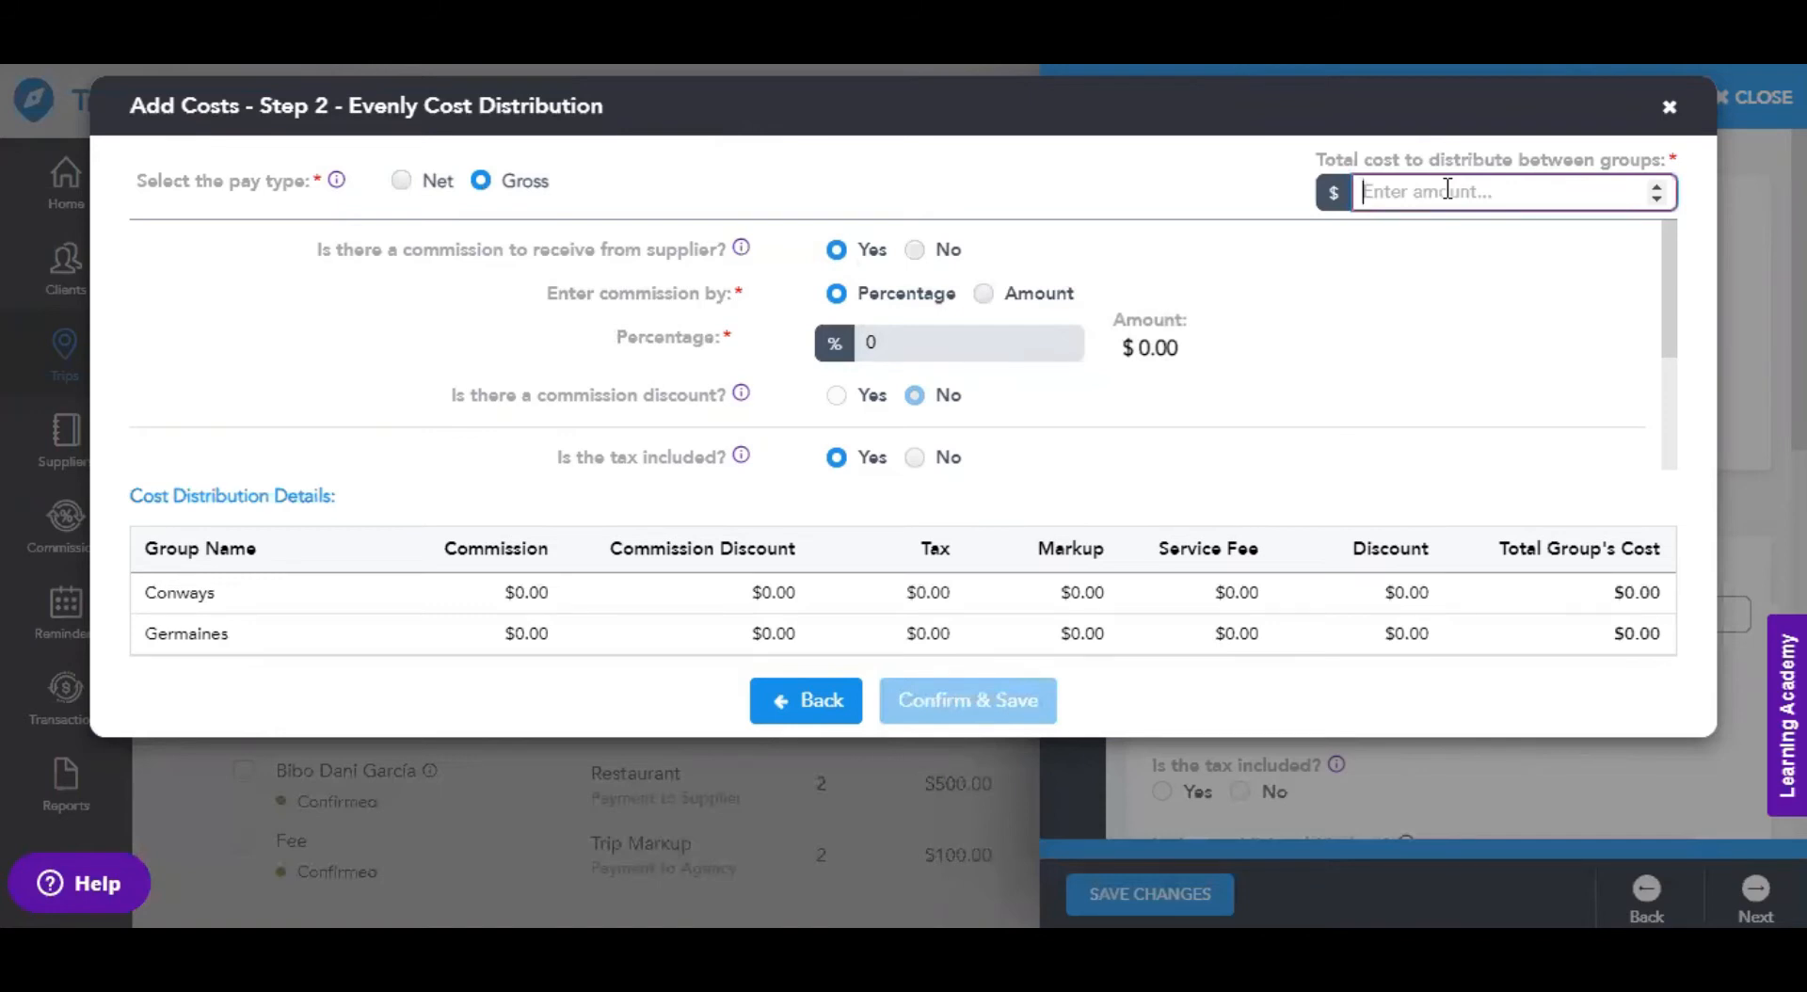
{"action": "type", "text": "4000"}
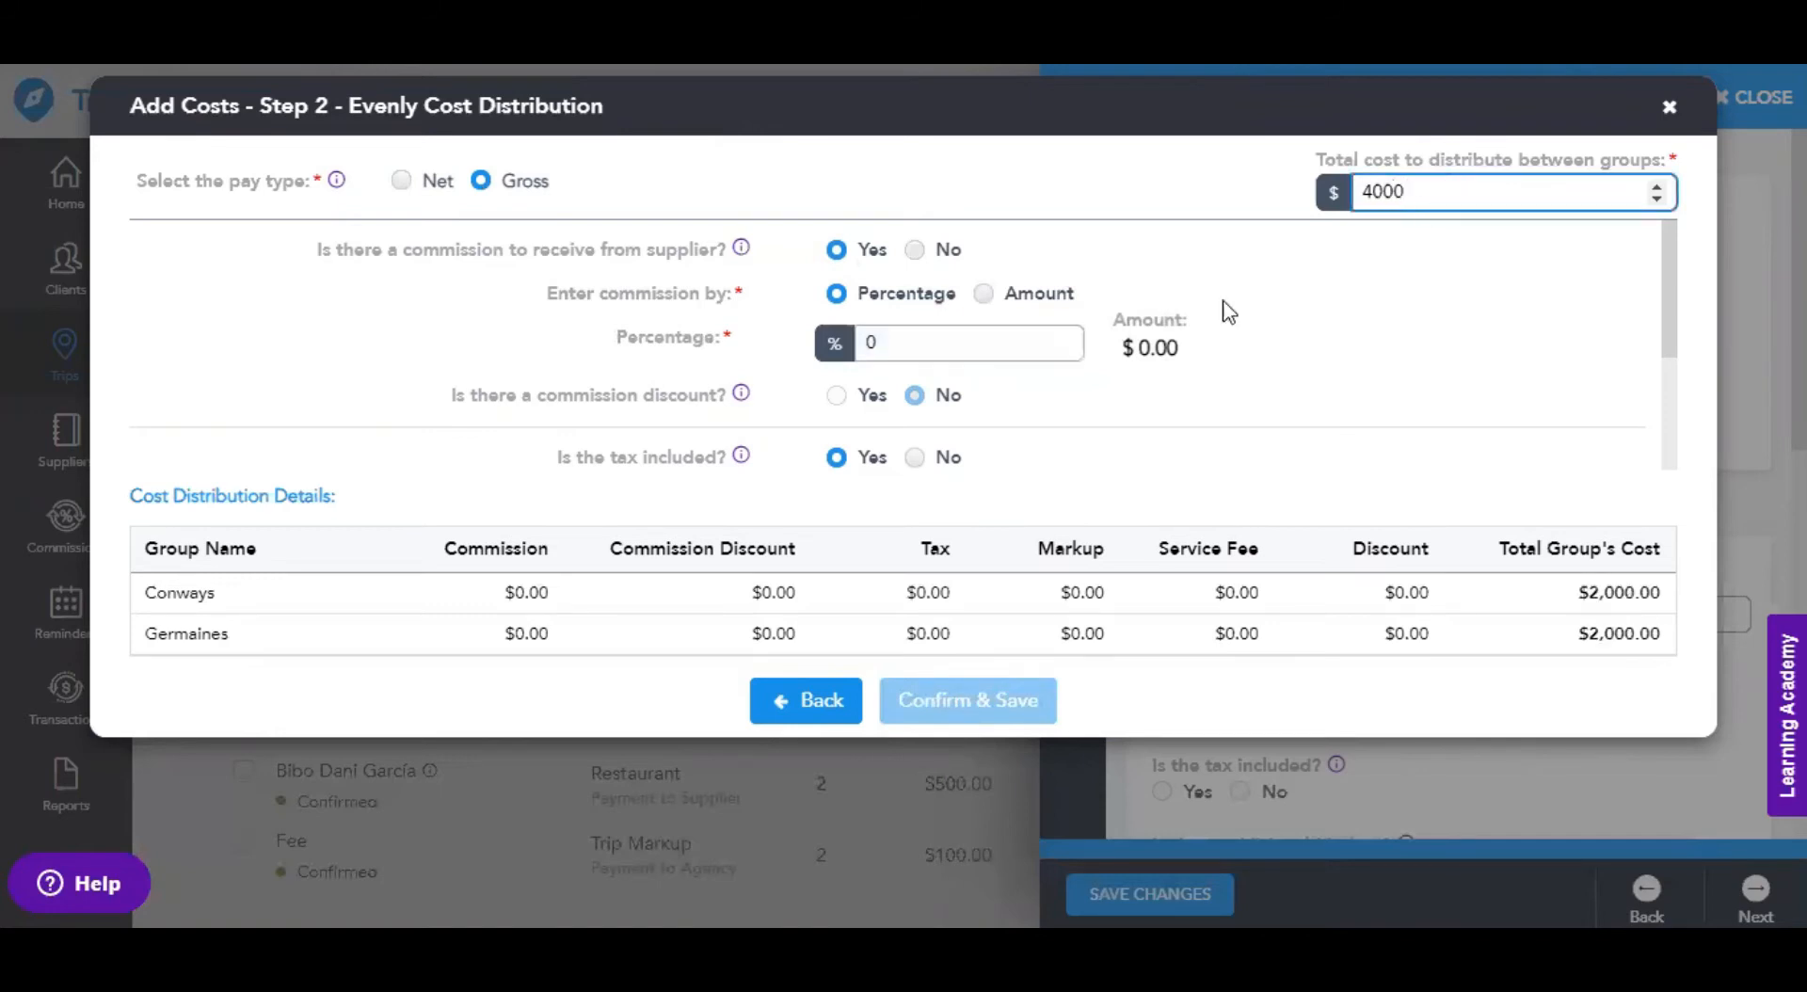
{"action": "left_click", "coordinate": [913, 341]}
{"action": "key", "text": "BackSpace"}
{"action": "type", "text": "4"}
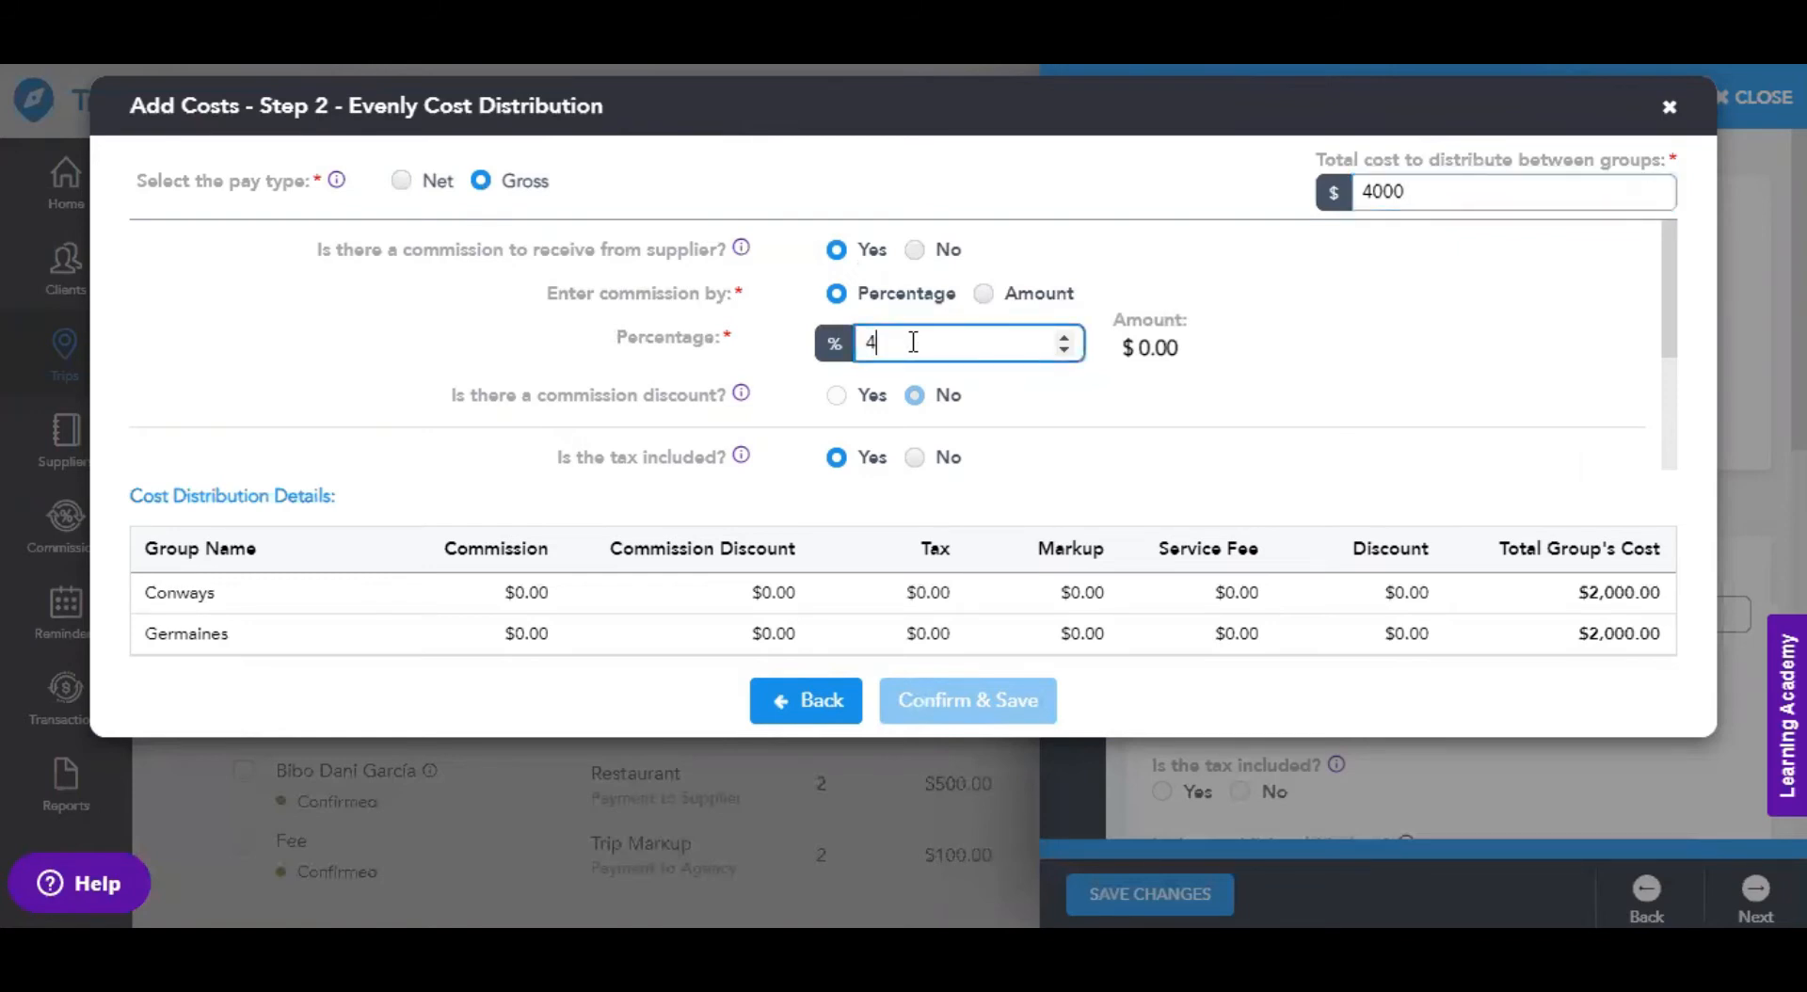
{"action": "left_click", "coordinate": [1324, 395]}
- Check the remaining cost options, save the even cost distribution, and review the flight's group cost details
{"action": "scroll", "coordinate": [1323, 393], "scroll_direction": "down", "scroll_amount": 1}
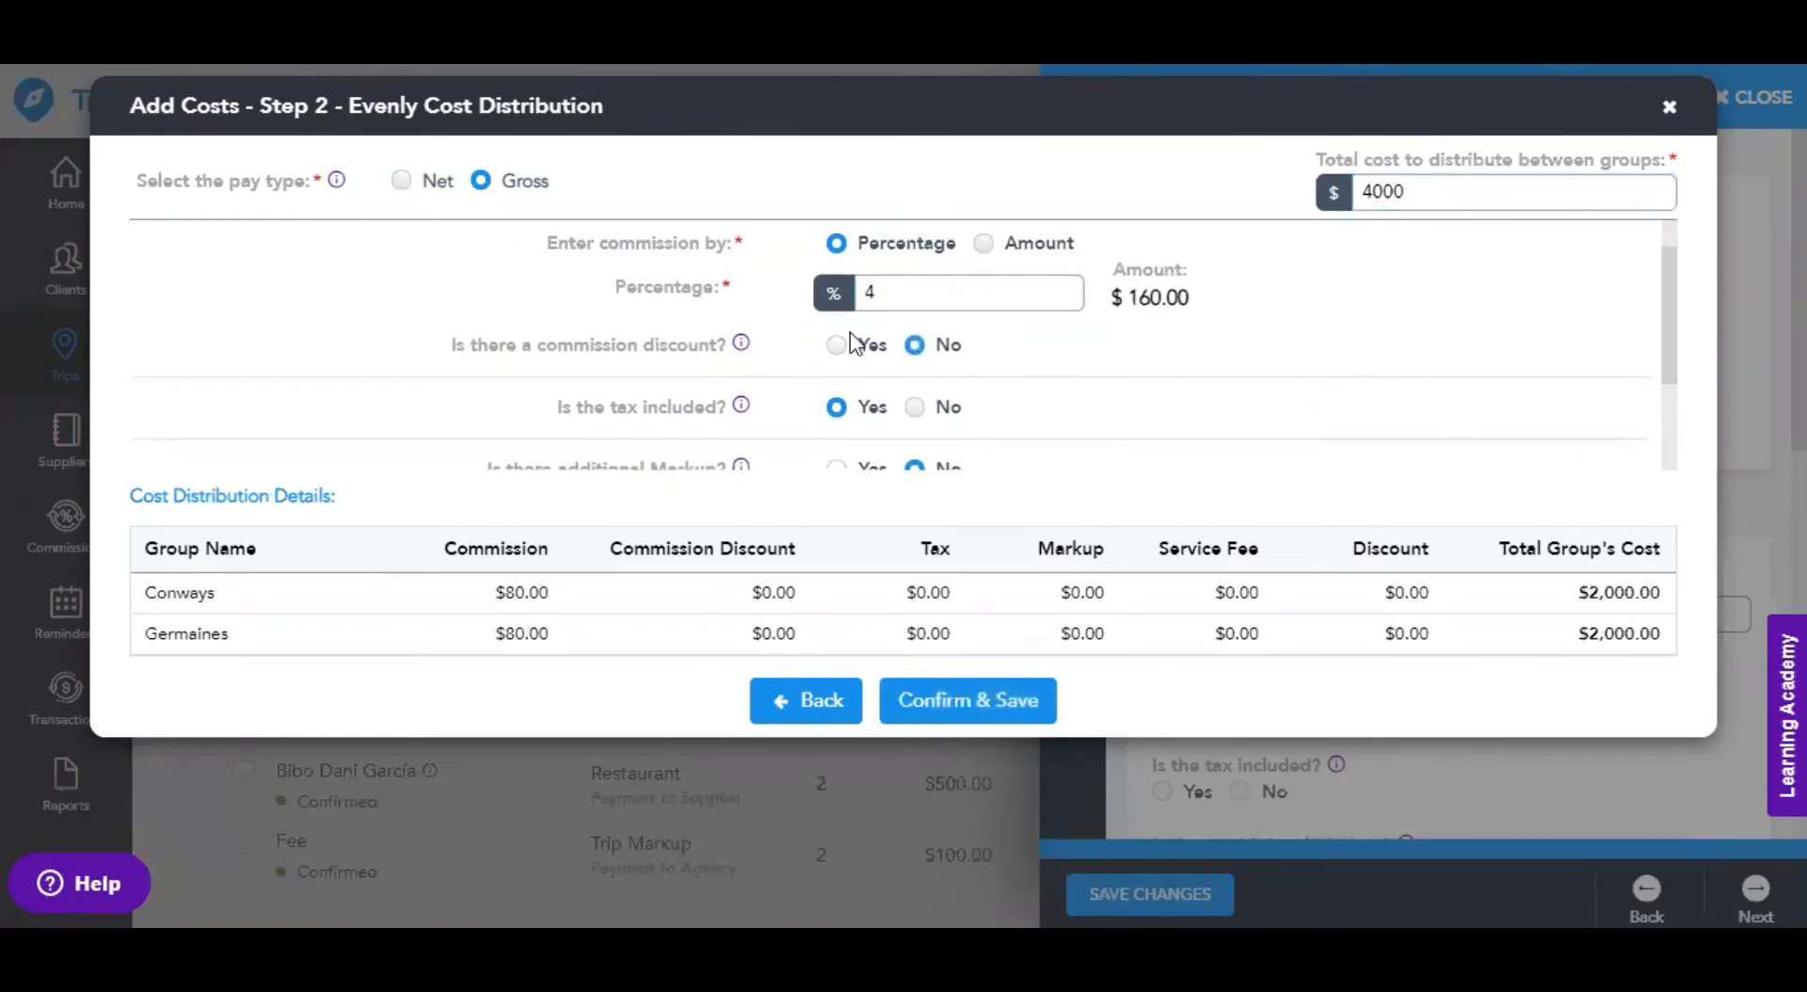
{"action": "scroll", "coordinate": [1017, 356], "scroll_direction": "down", "scroll_amount": 3}
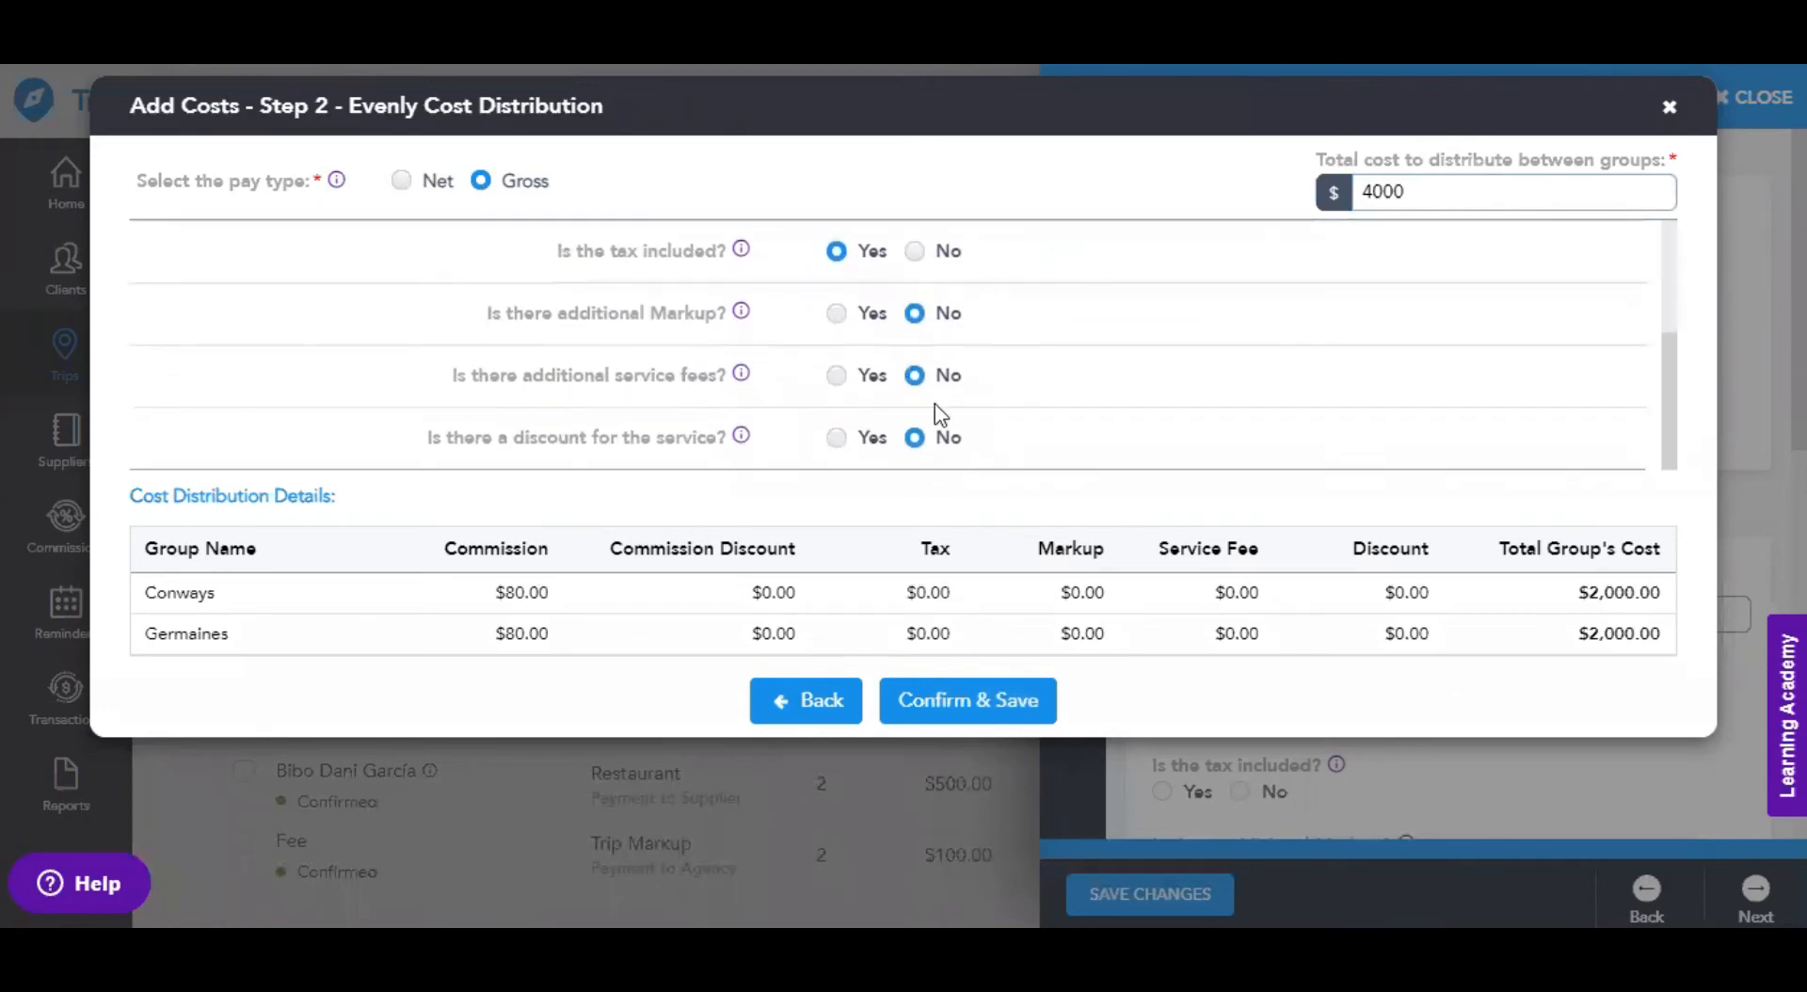
{"action": "scroll", "coordinate": [1234, 386], "scroll_direction": "up", "scroll_amount": 4}
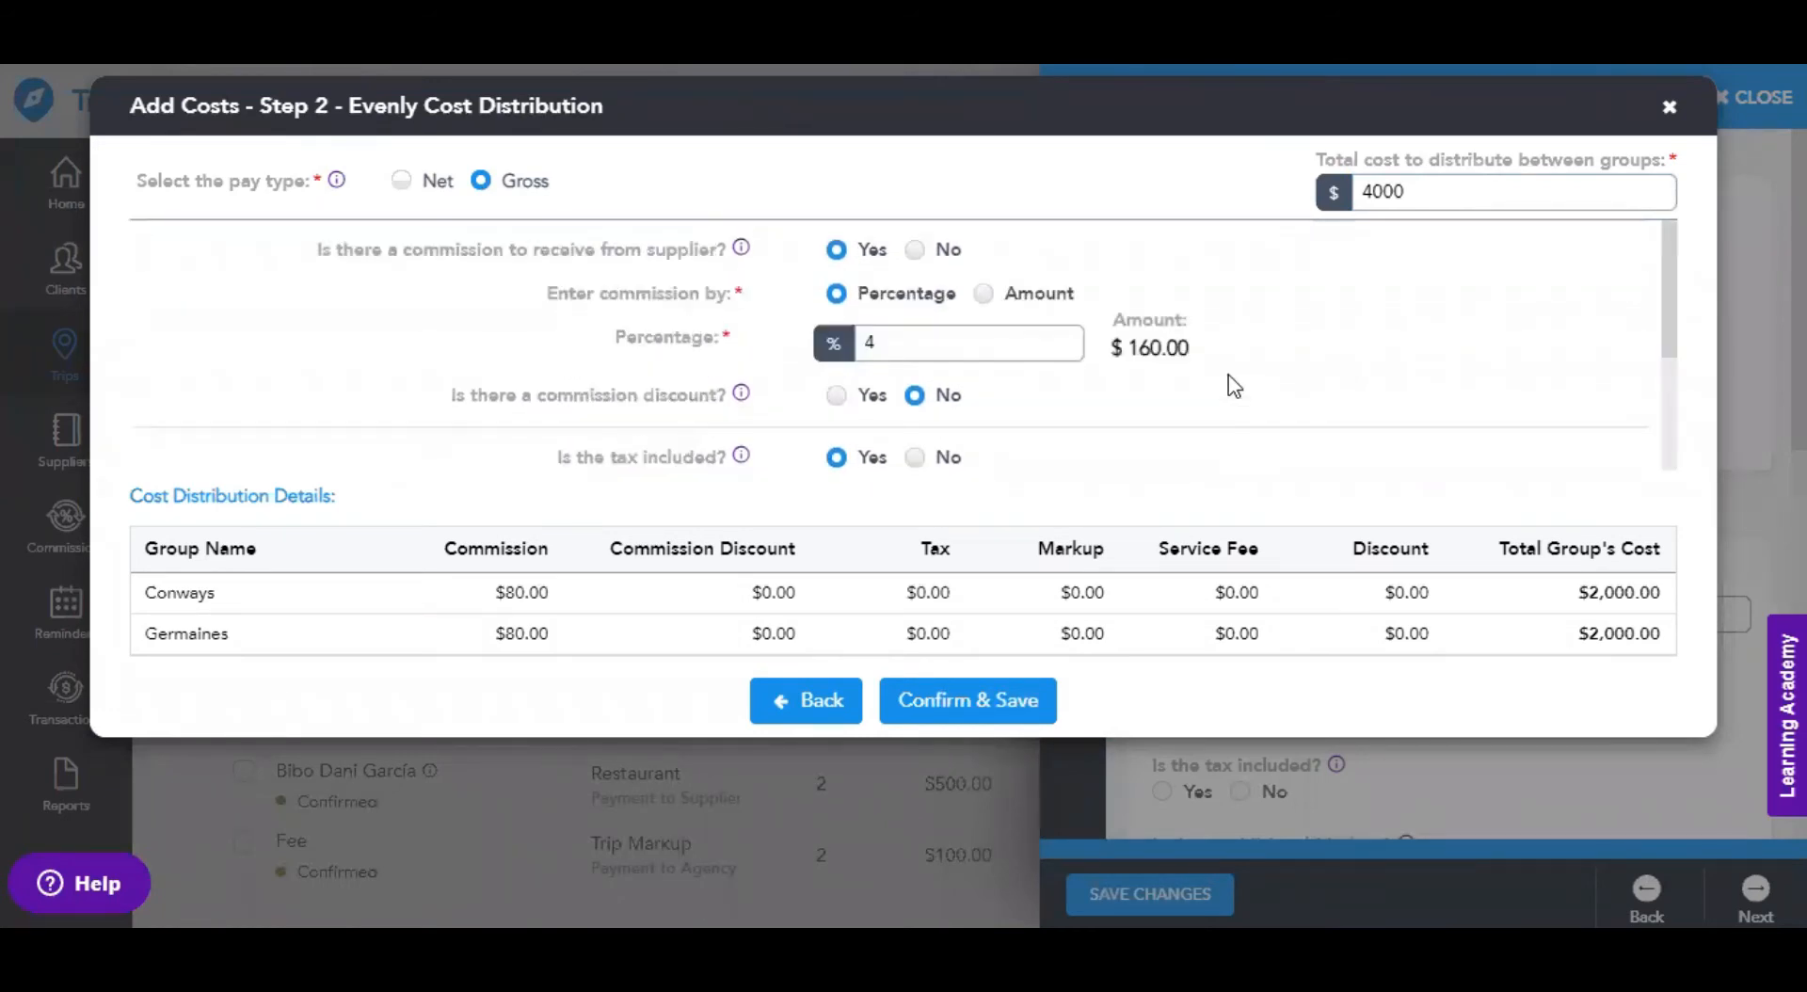
{"action": "scroll", "coordinate": [1234, 386], "scroll_direction": "down", "scroll_amount": 4}
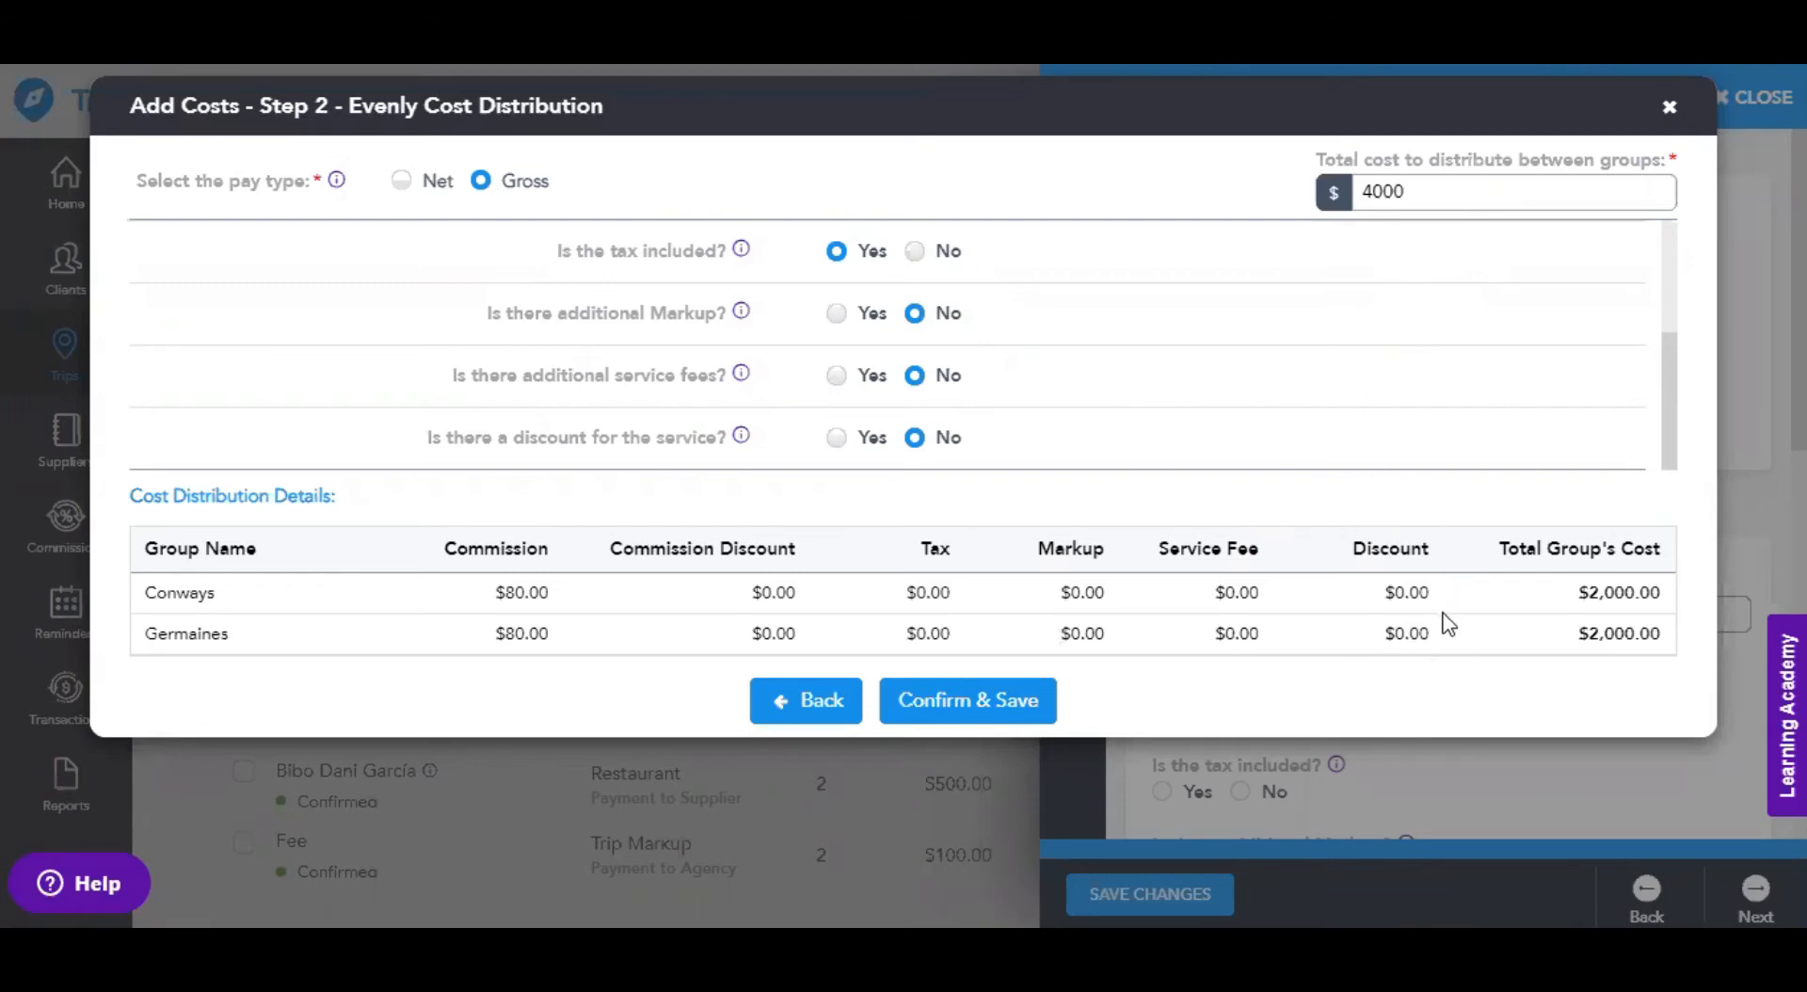
{"action": "left_click", "coordinate": [954, 703]}
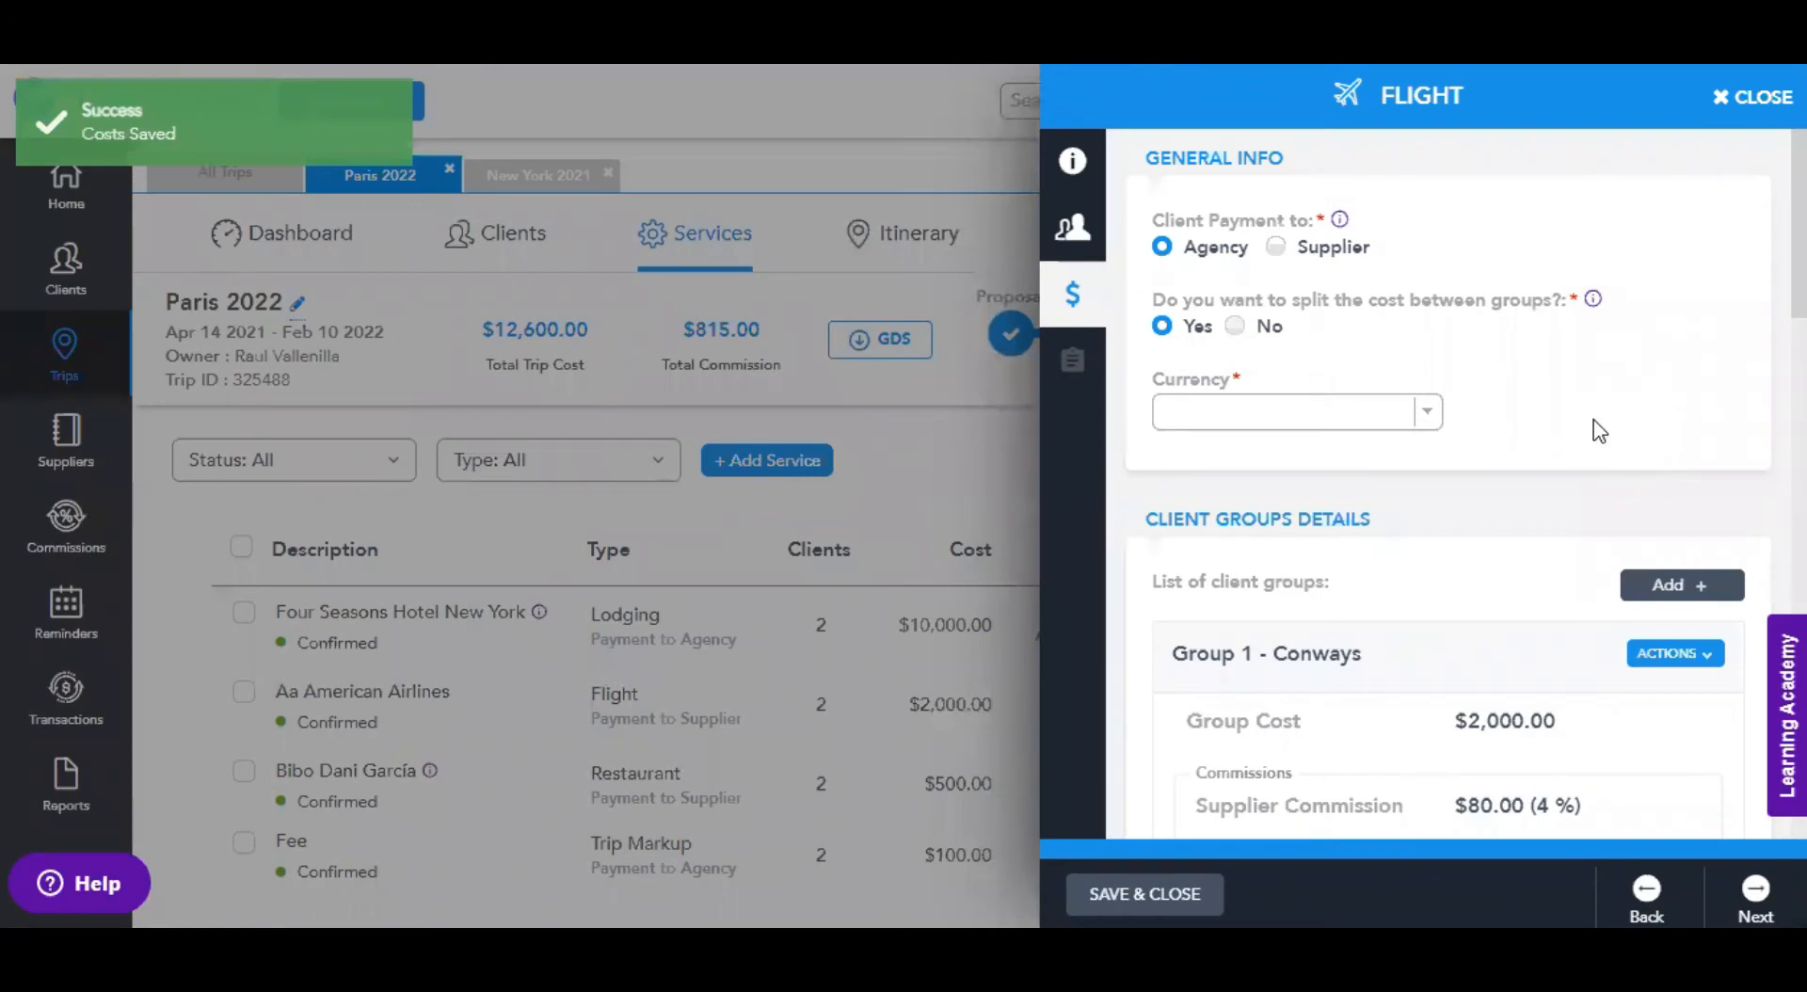
{"action": "scroll", "coordinate": [1594, 420], "scroll_direction": "down", "scroll_amount": 5}
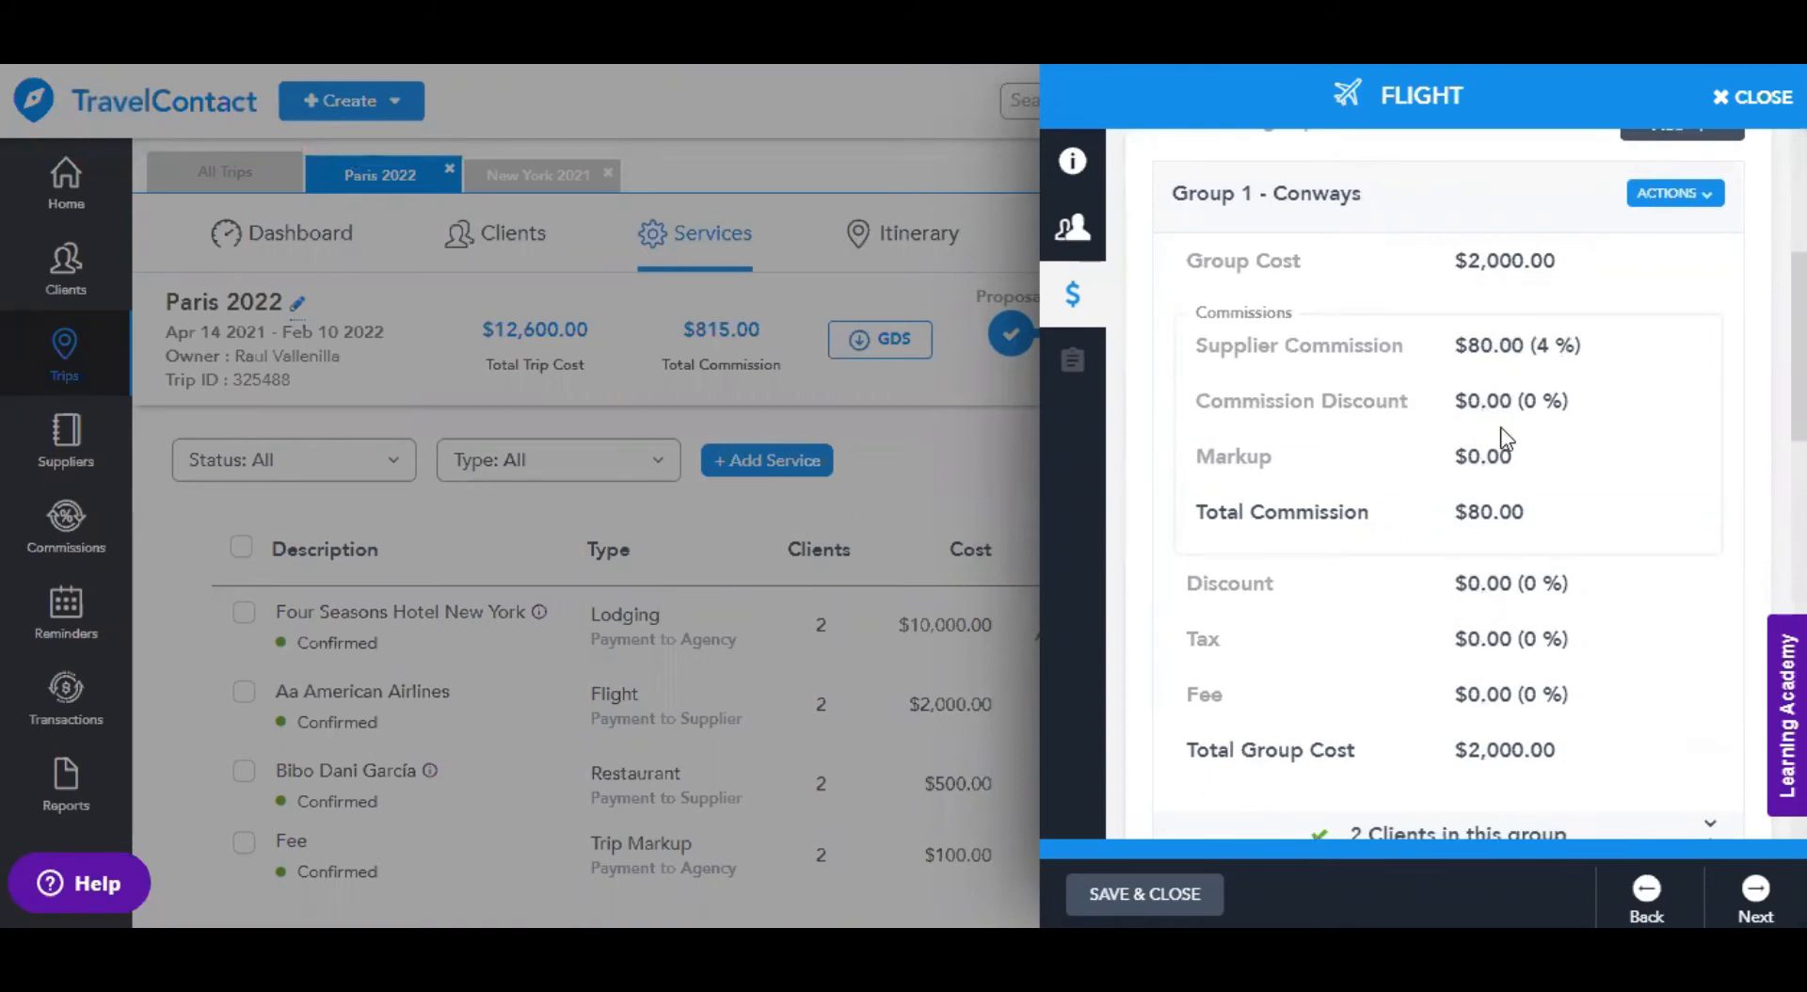
{"action": "scroll", "coordinate": [1503, 438], "scroll_direction": "down", "scroll_amount": 10}
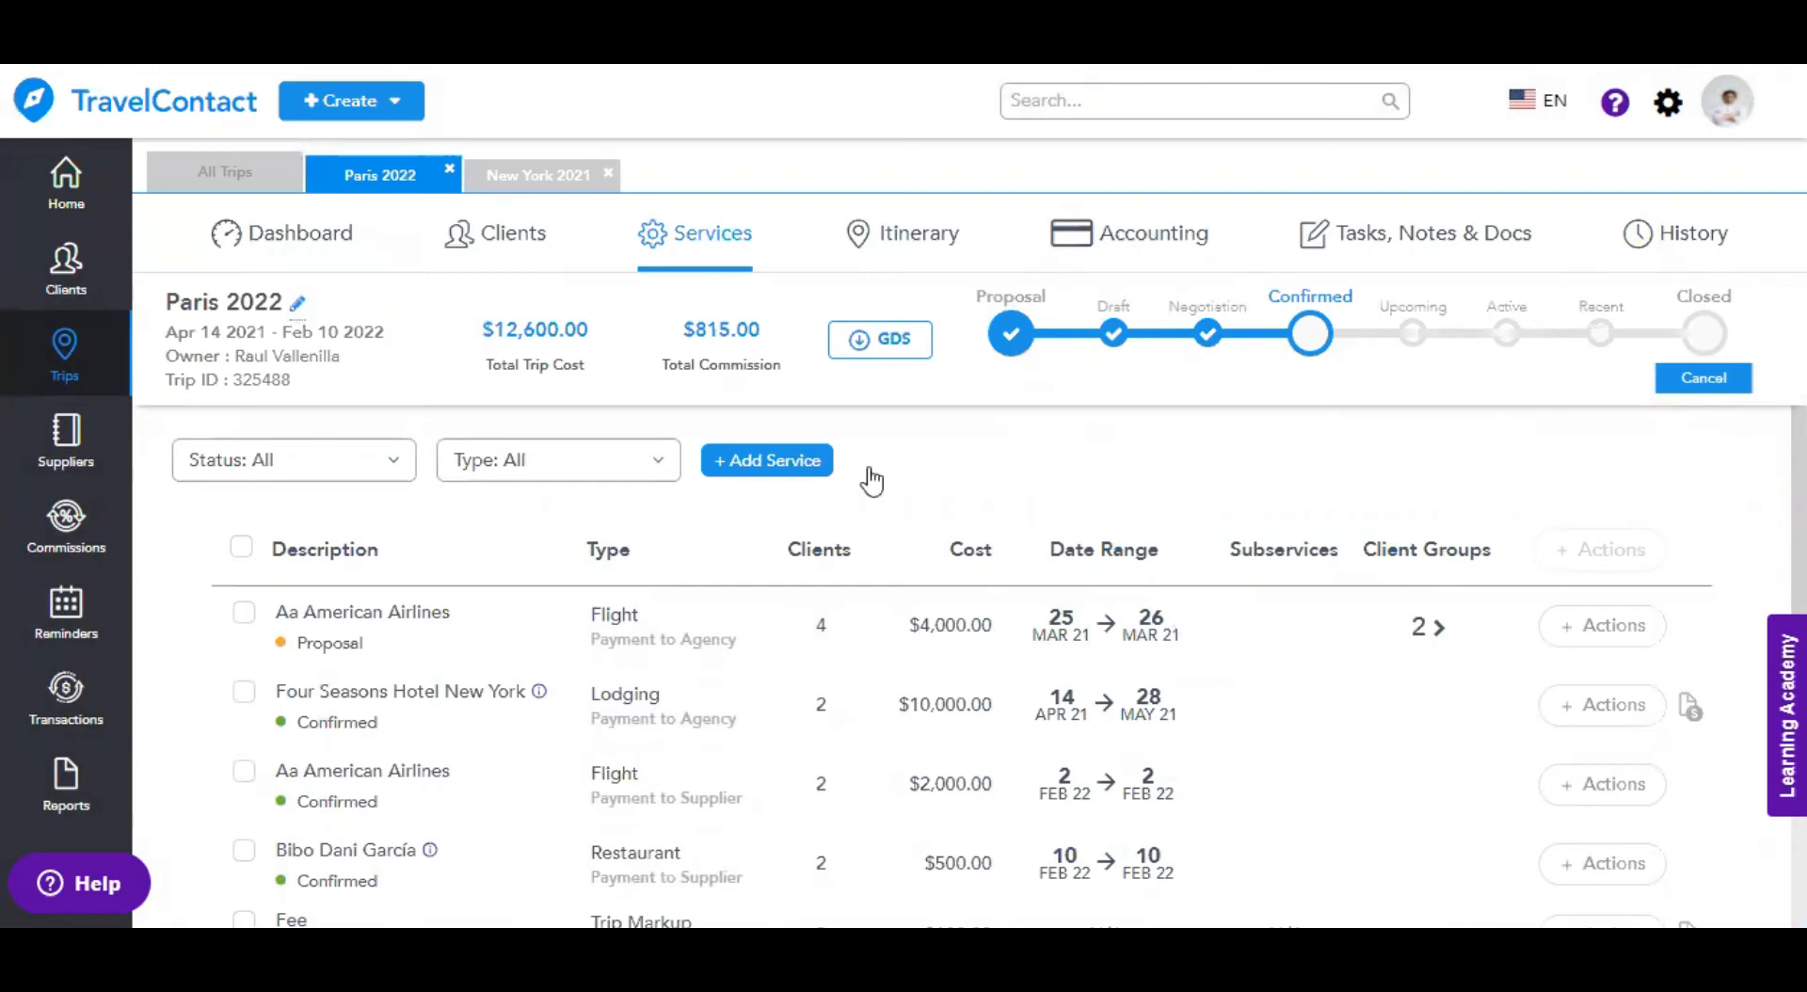
- Start a new Restaurant service for the Paris 2022 trip with BiBo Dani García as the supplier
{"action": "left_click", "coordinate": [804, 470]}
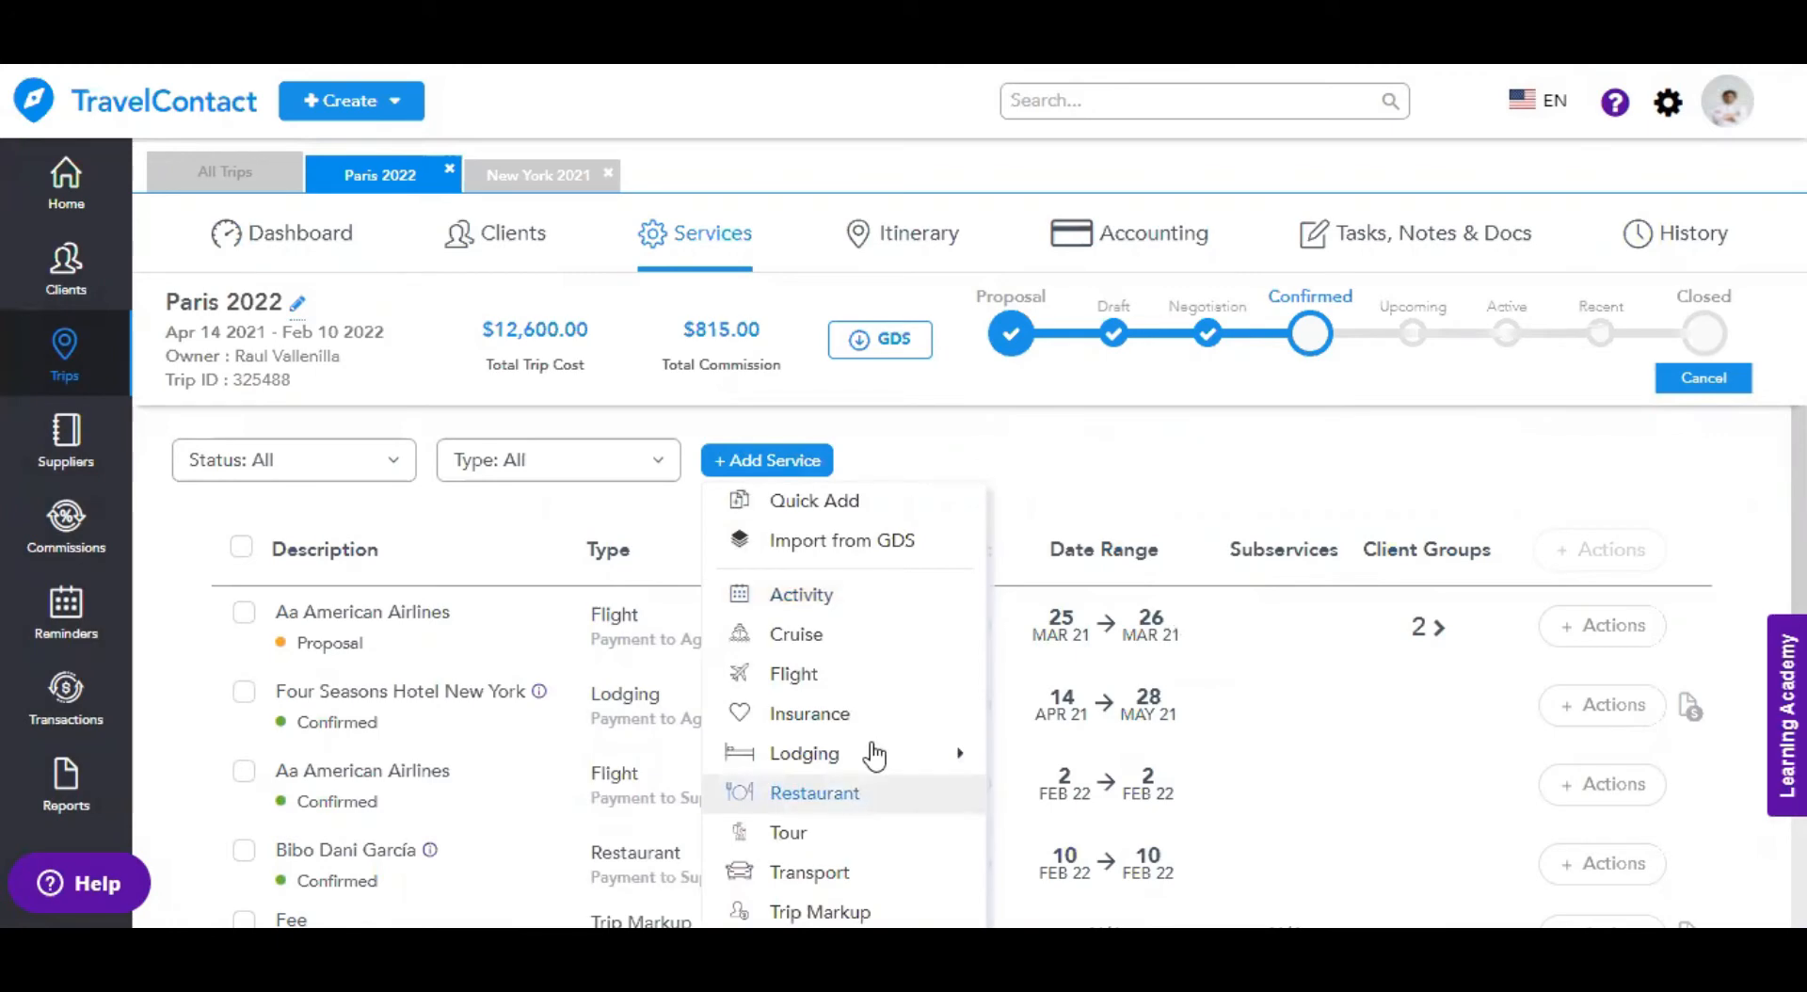
{"action": "left_click", "coordinate": [847, 792]}
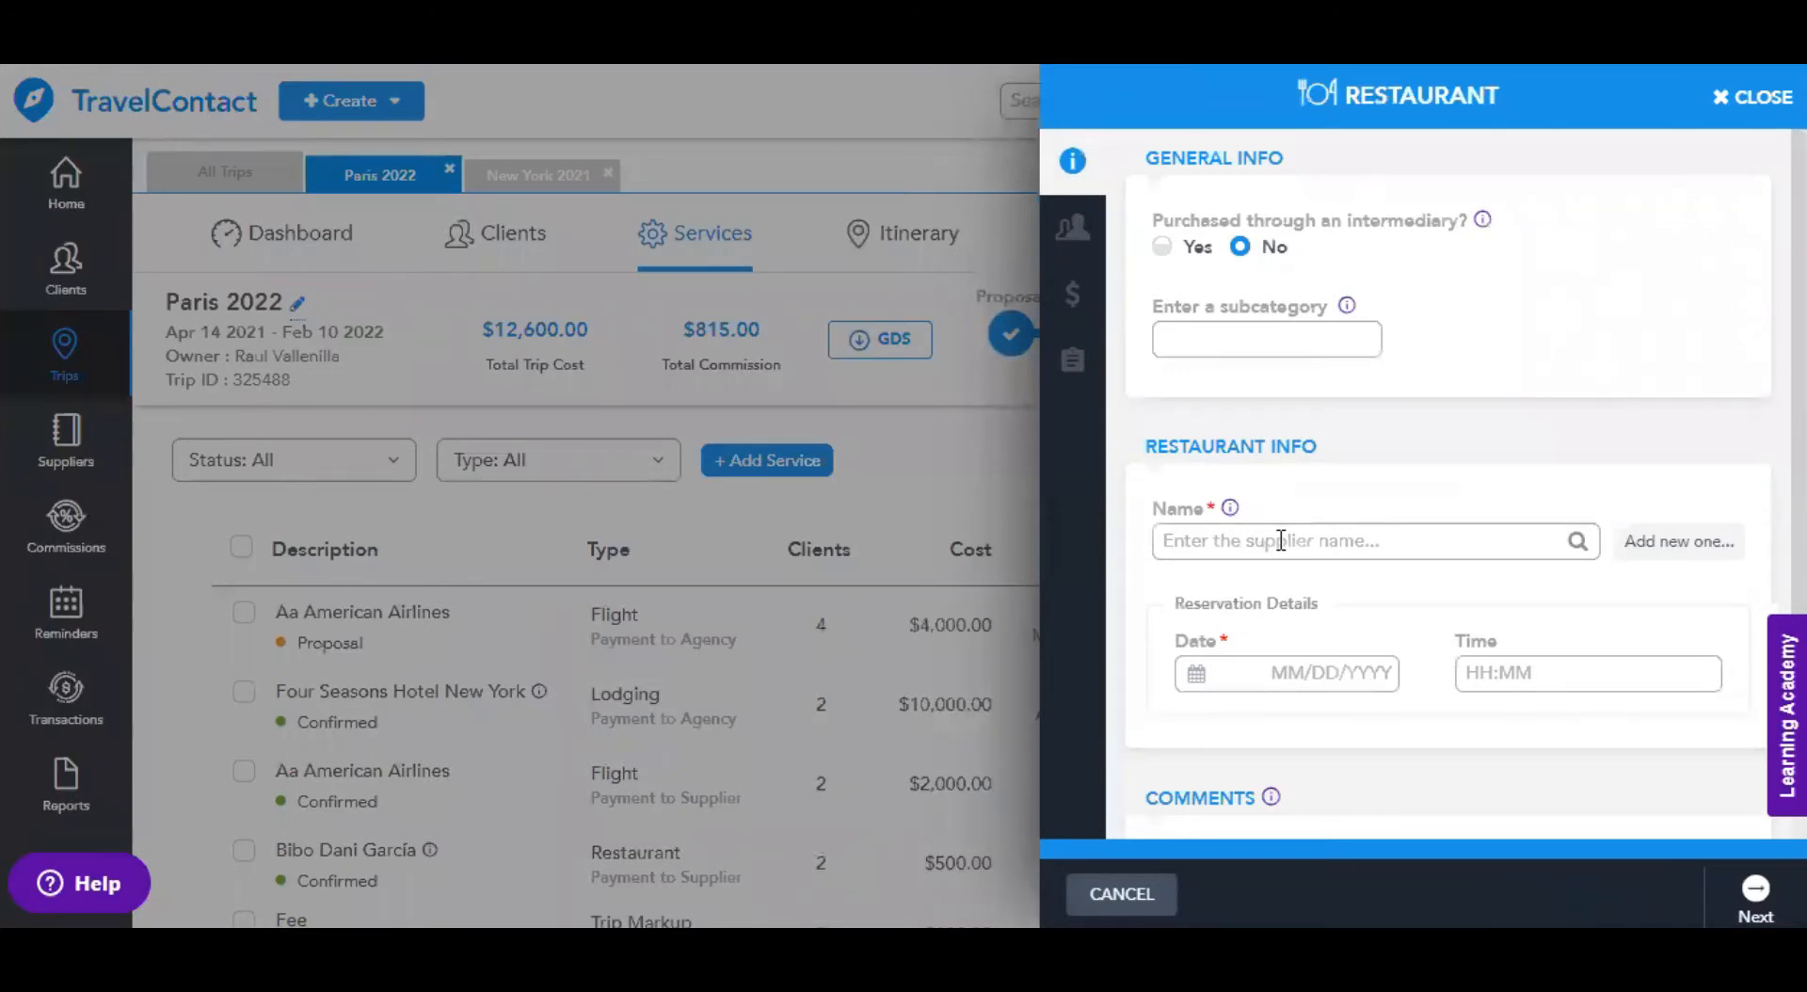
{"action": "left_click", "coordinate": [1281, 541]}
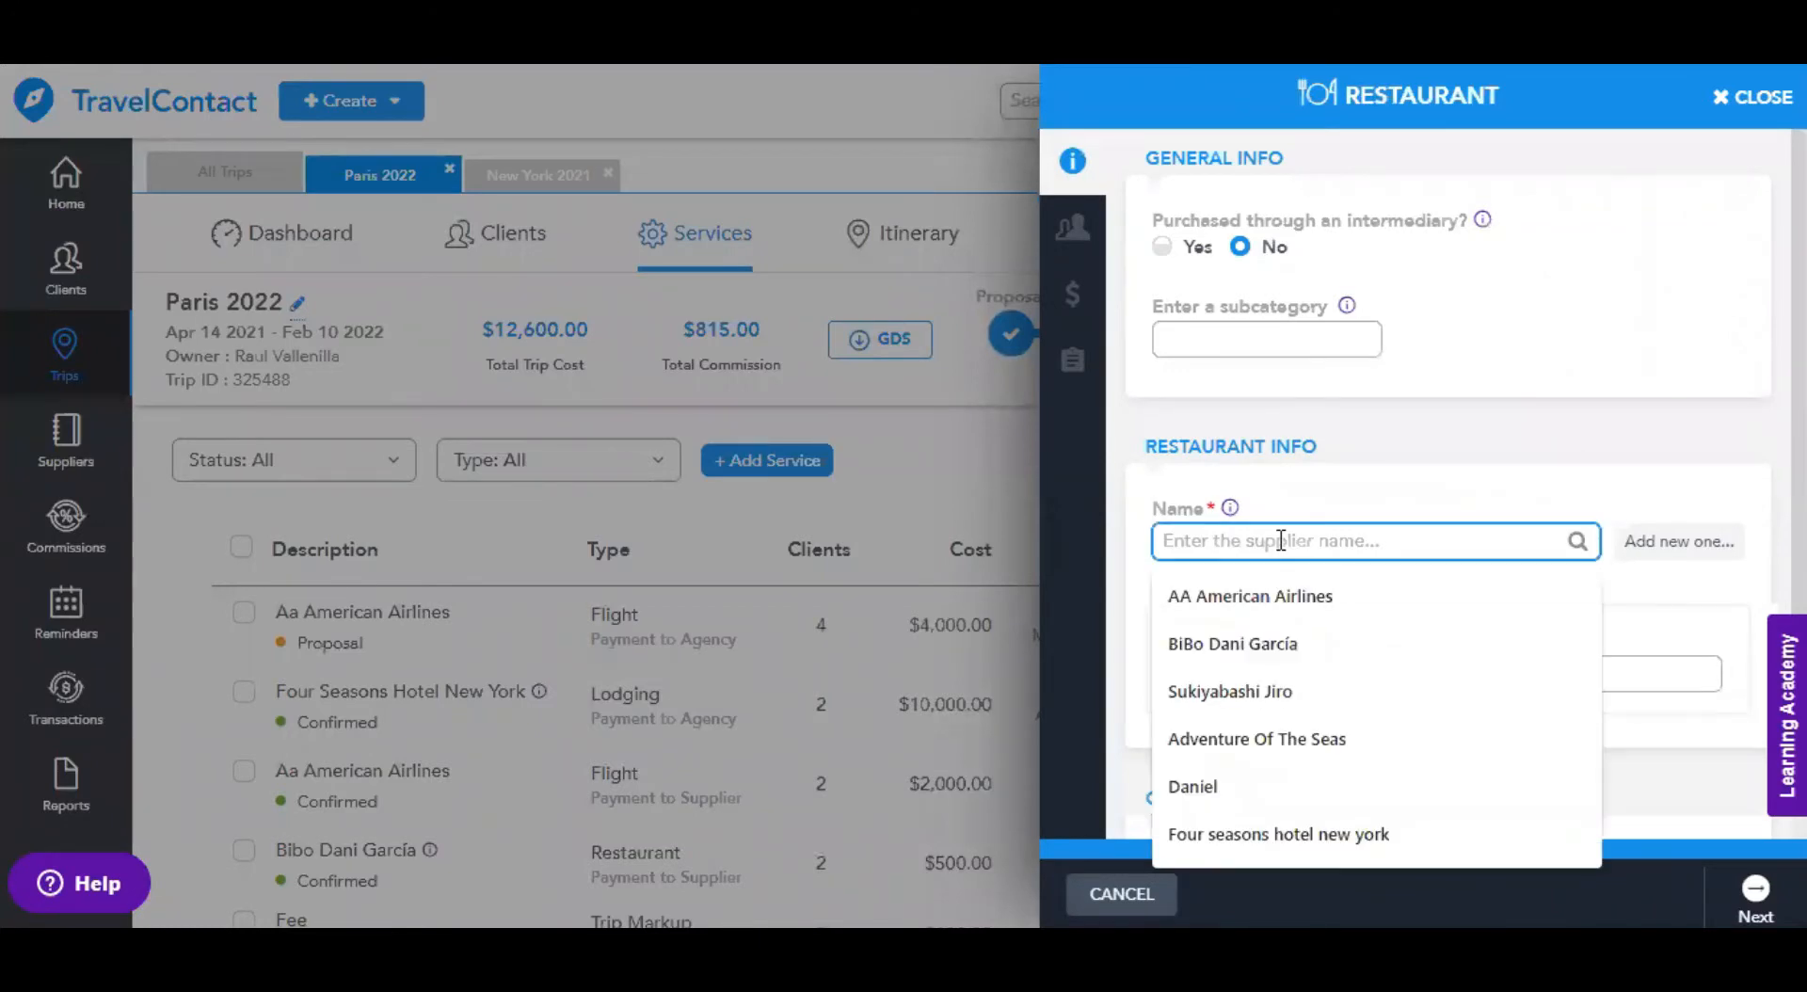
{"action": "type", "text": "Bilbo"}
{"action": "key", "text": "BackSpace"}
{"action": "key", "text": "BackSpace"}
{"action": "key", "text": "BackSpace"}
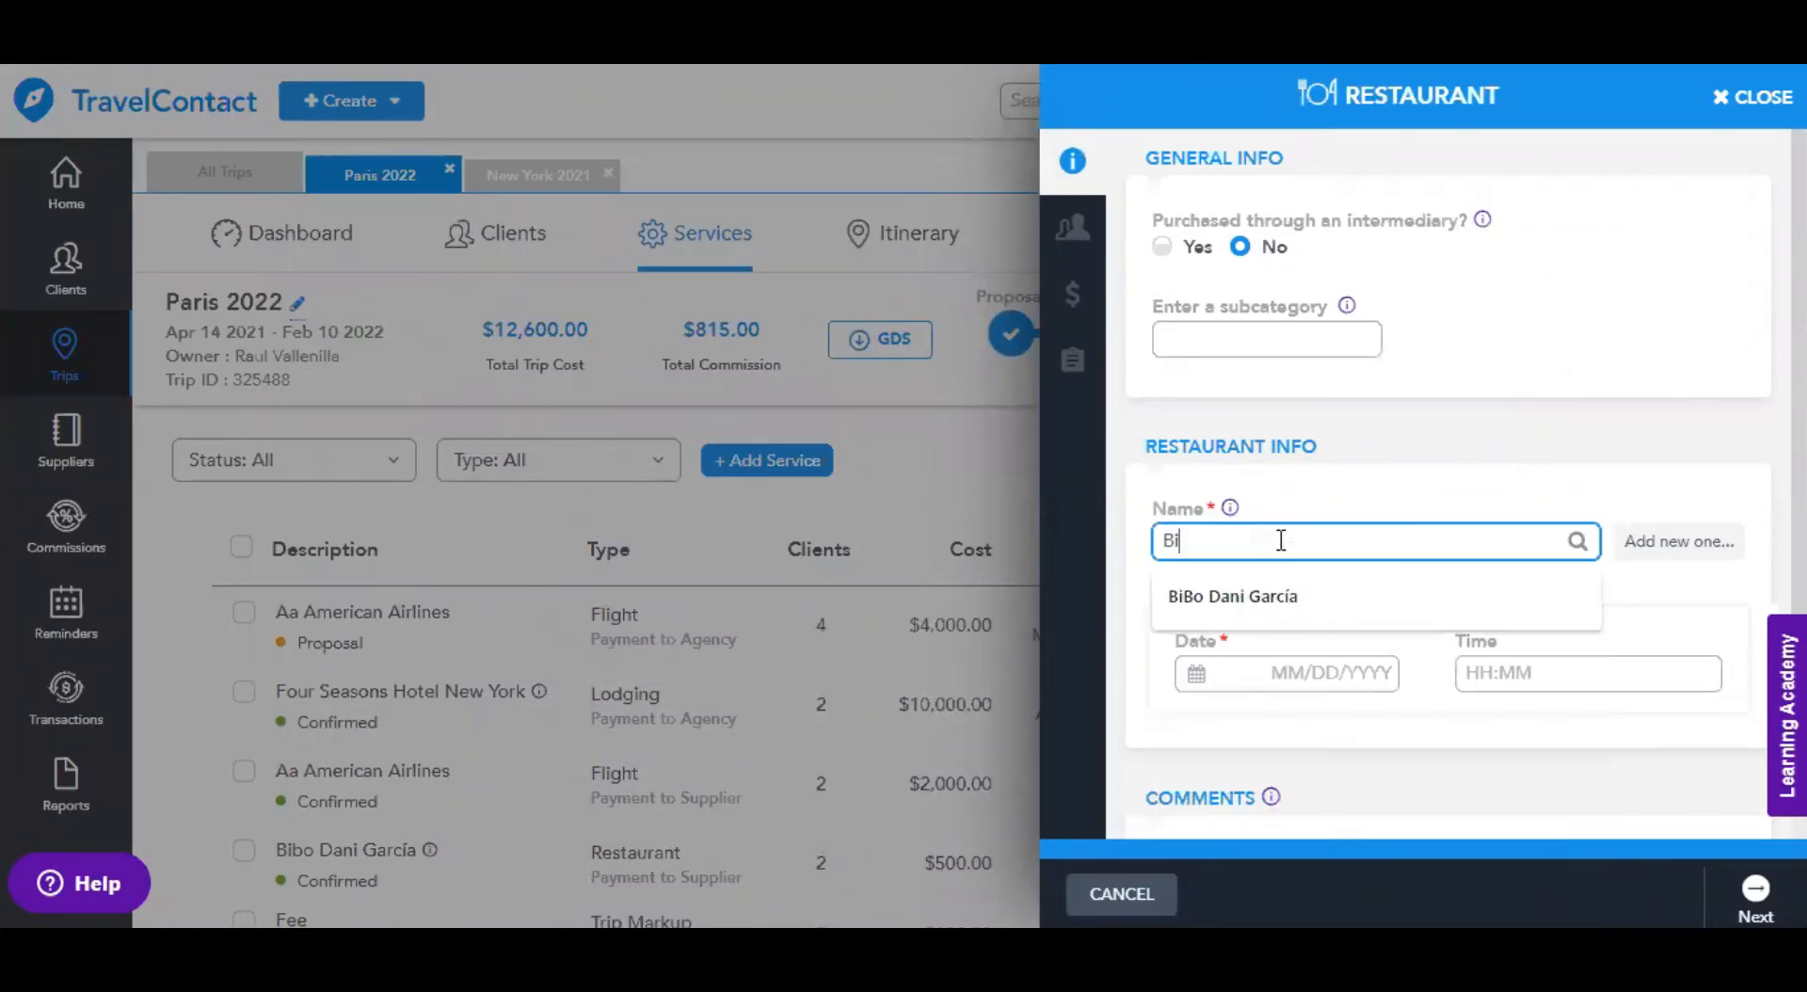
{"action": "left_click", "coordinate": [1337, 602]}
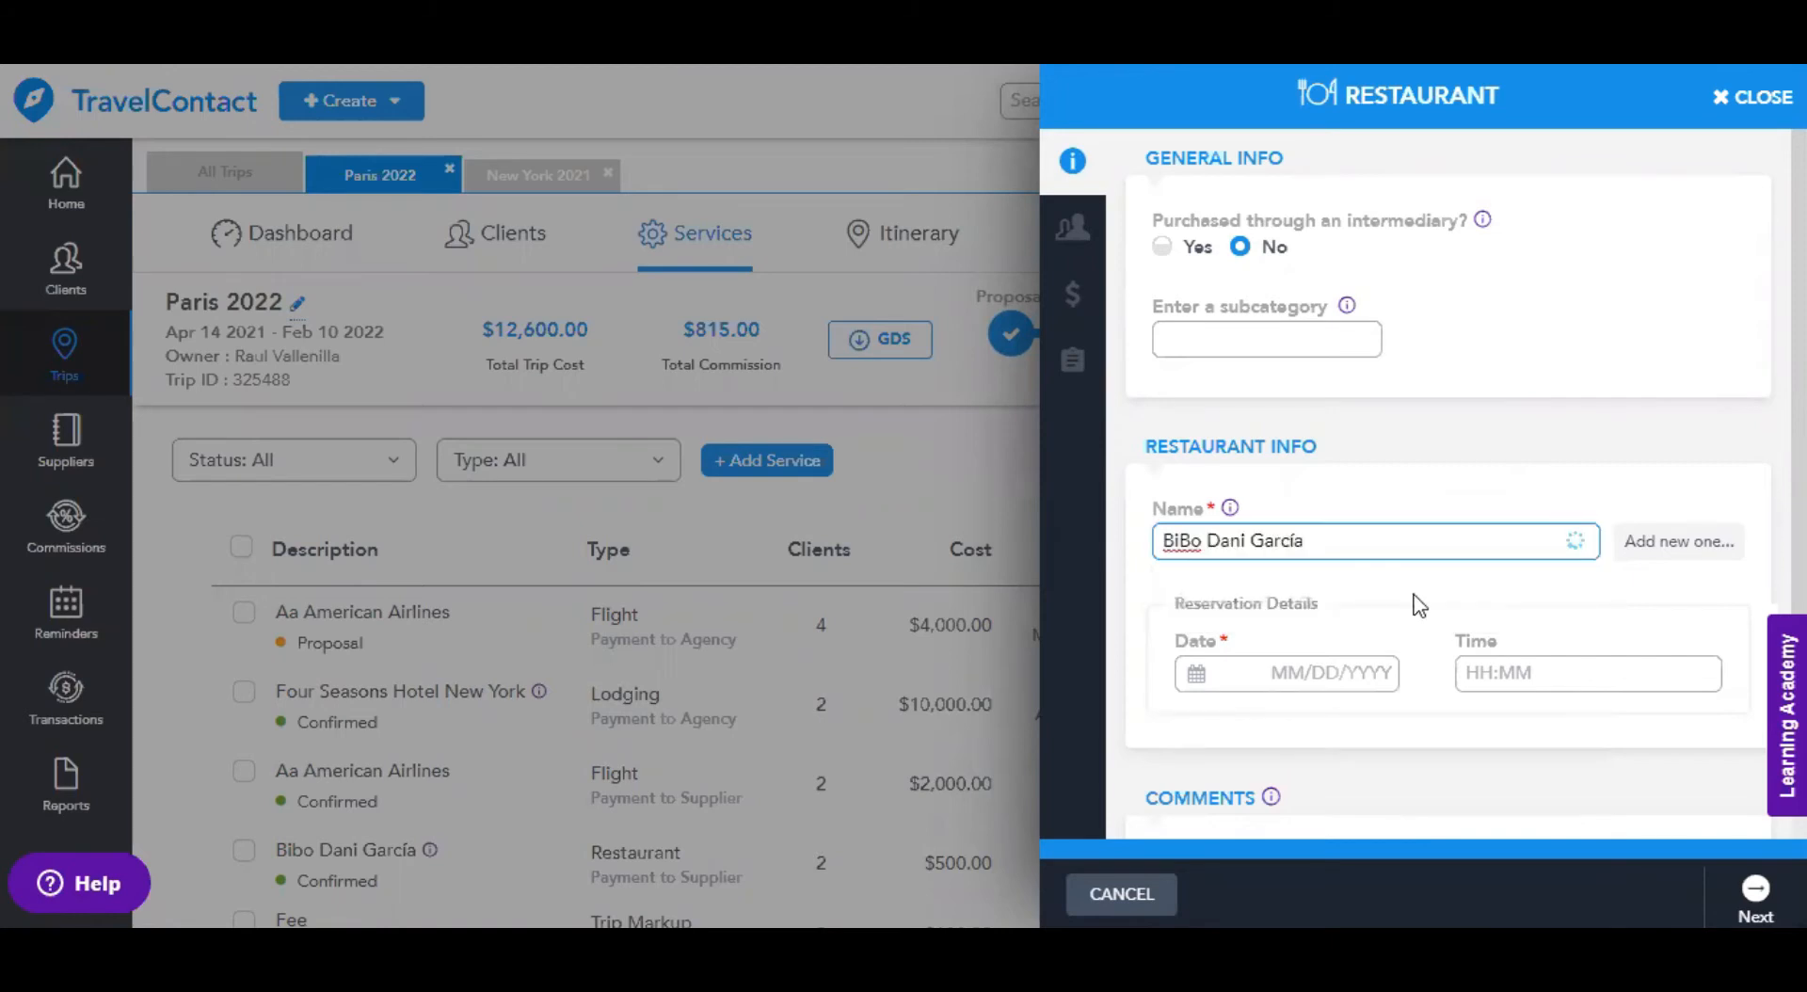
{"action": "left_click", "coordinate": [1487, 598]}
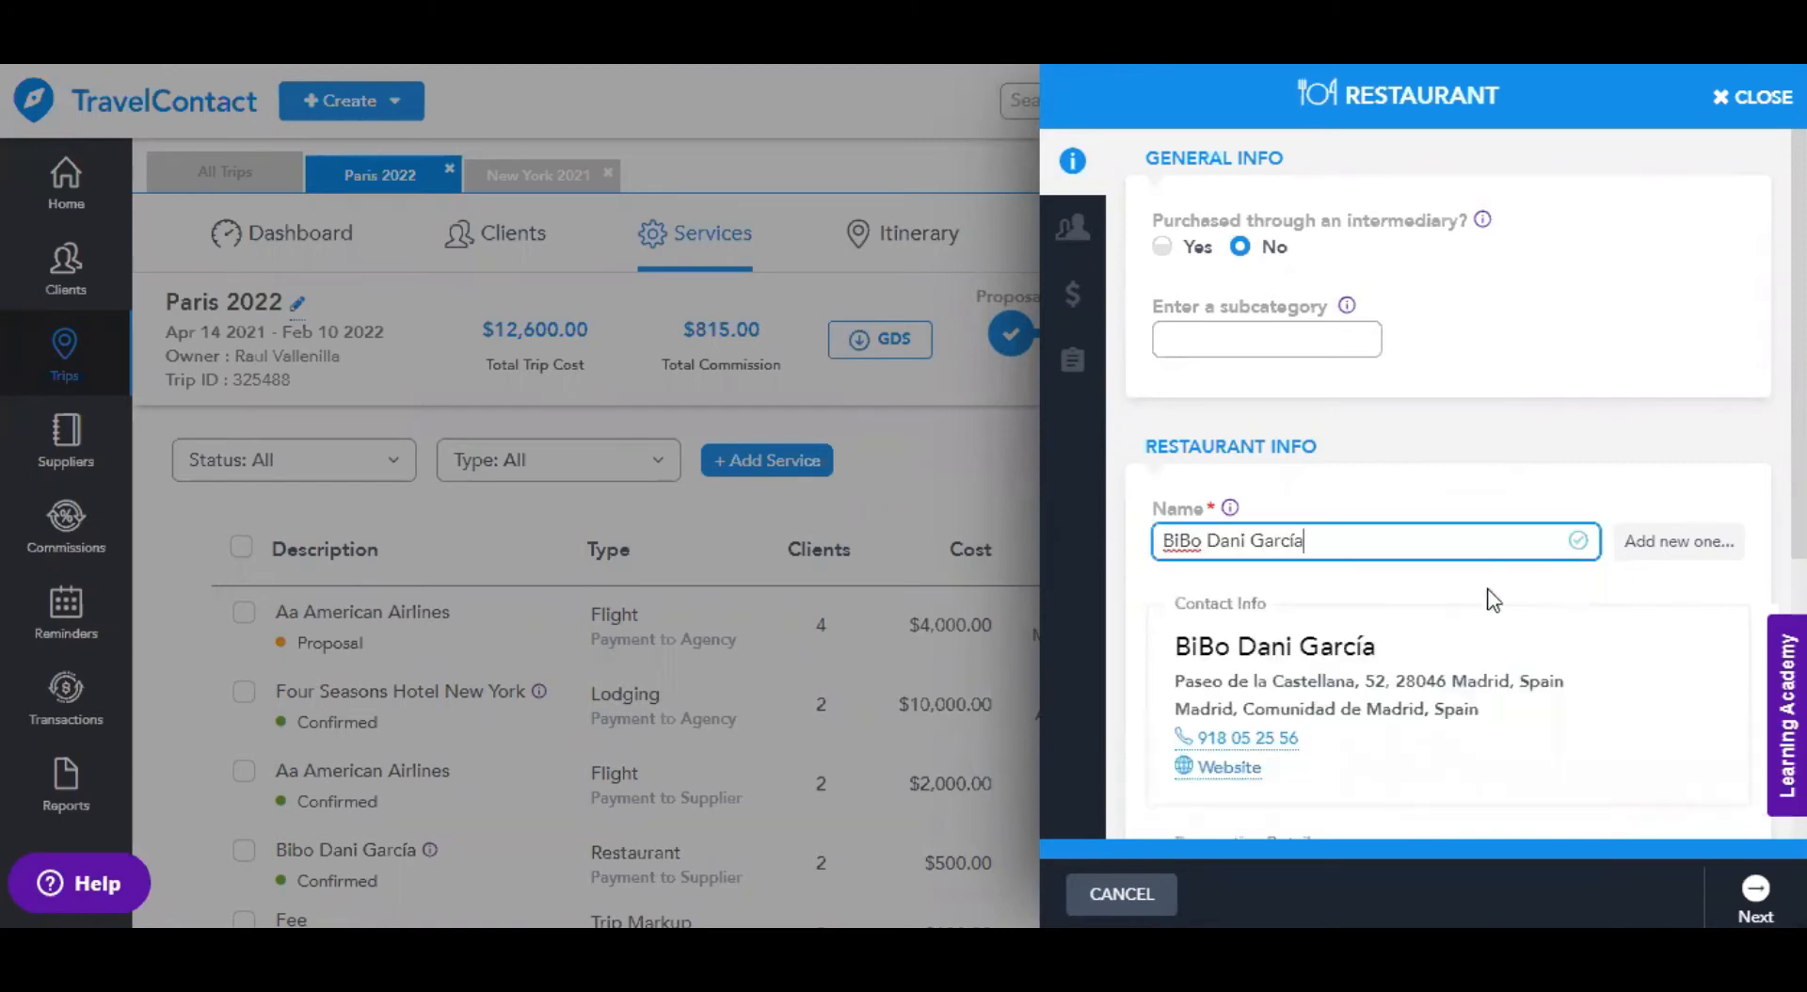
- Set the restaurant reservation date to 03/29/2021 and proceed through the client selection to the service's cost information
{"action": "scroll", "coordinate": [1291, 610], "scroll_direction": "down", "scroll_amount": 3}
{"action": "left_click", "coordinate": [1291, 611]}
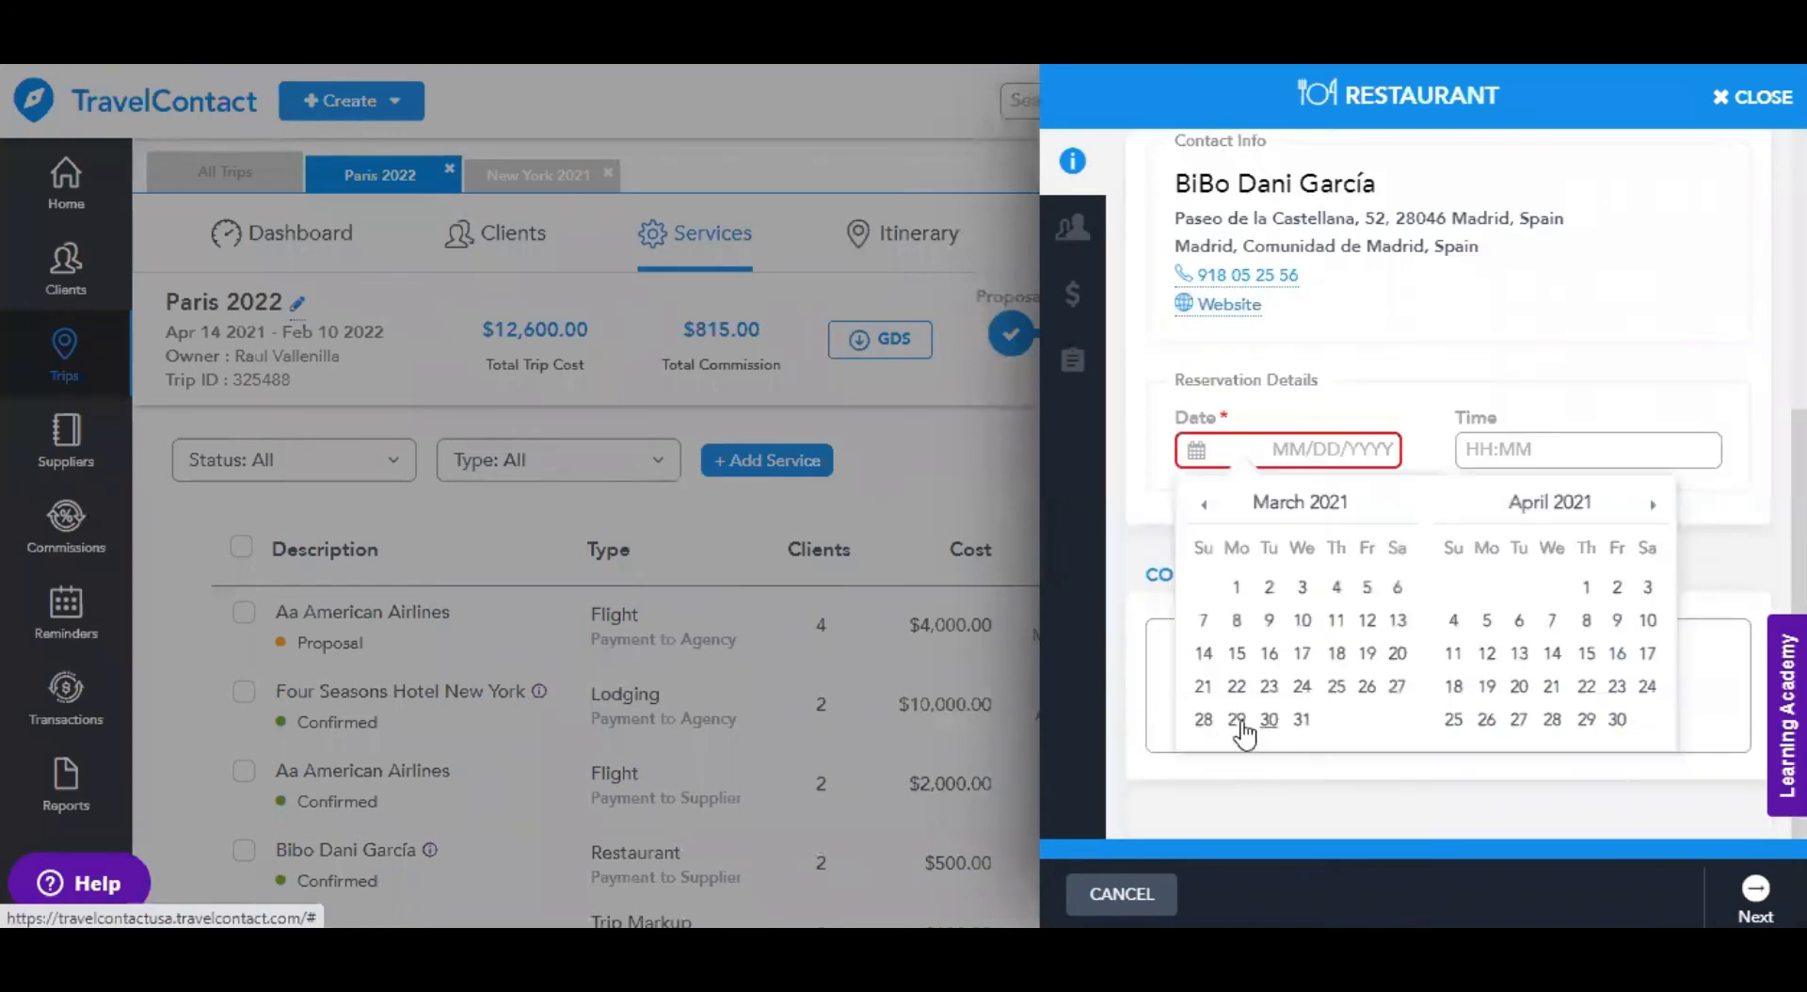
{"action": "left_click", "coordinate": [1237, 719]}
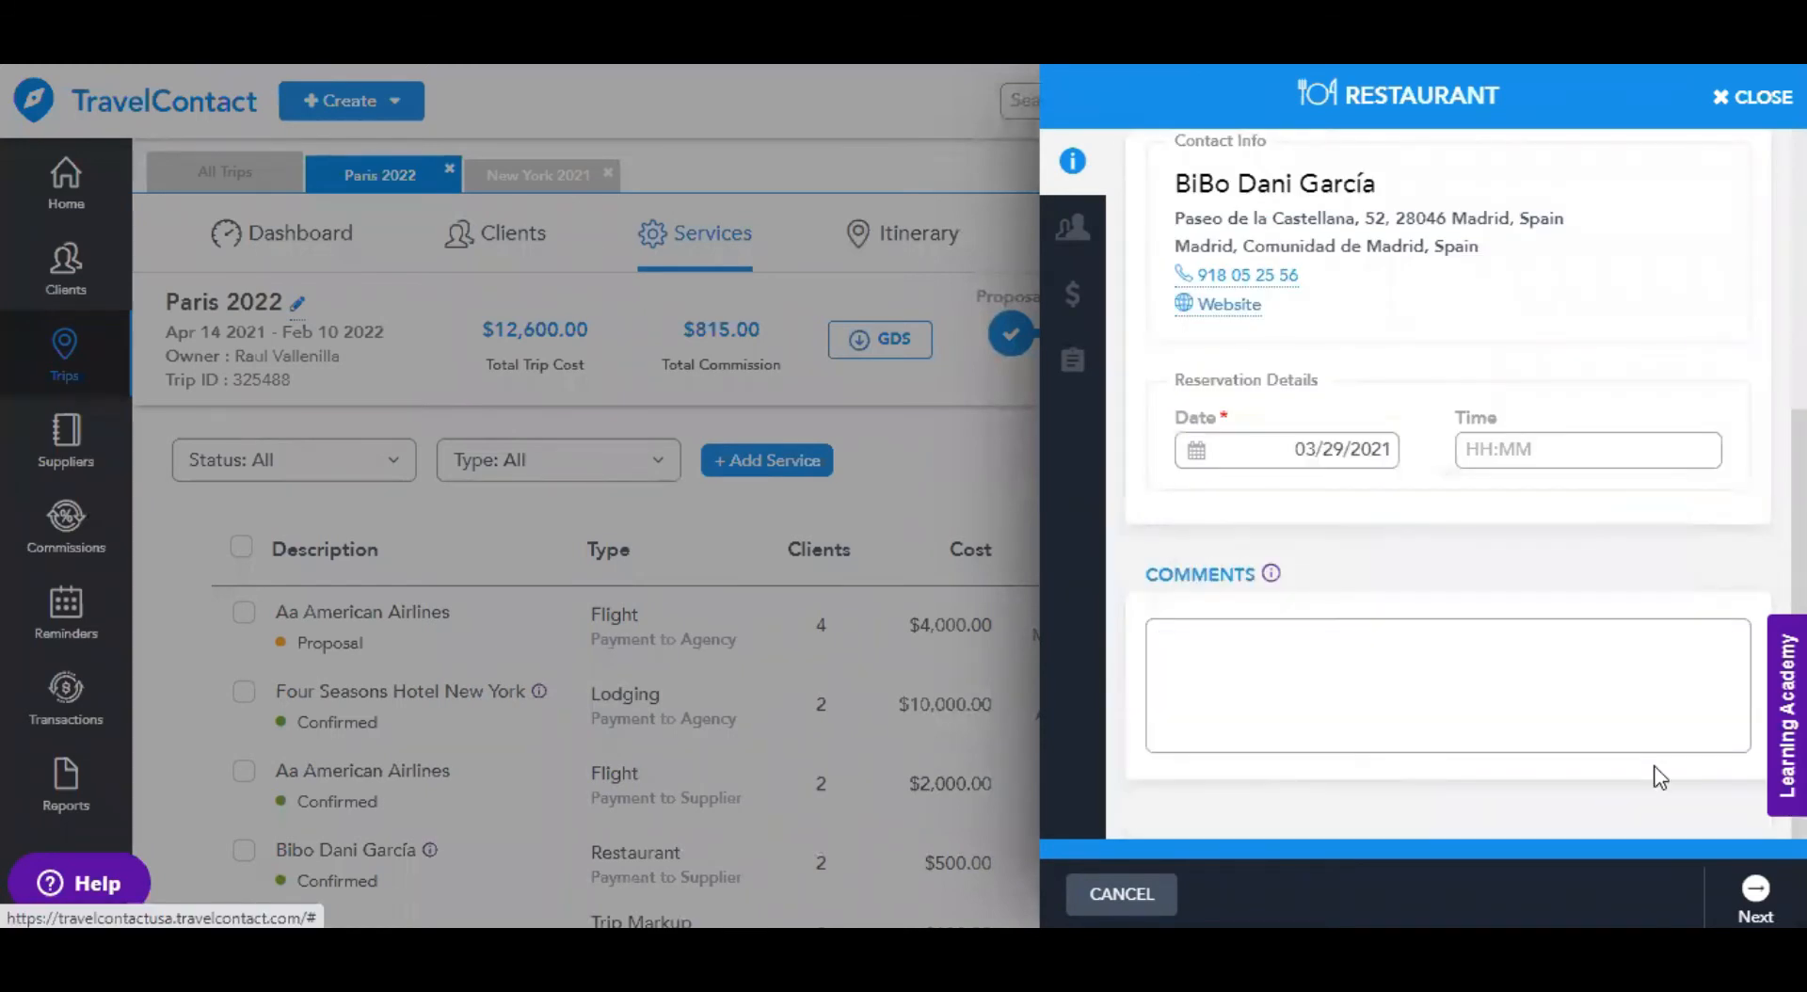
{"action": "left_click", "coordinate": [1753, 899]}
{"action": "left_click", "coordinate": [1442, 316]}
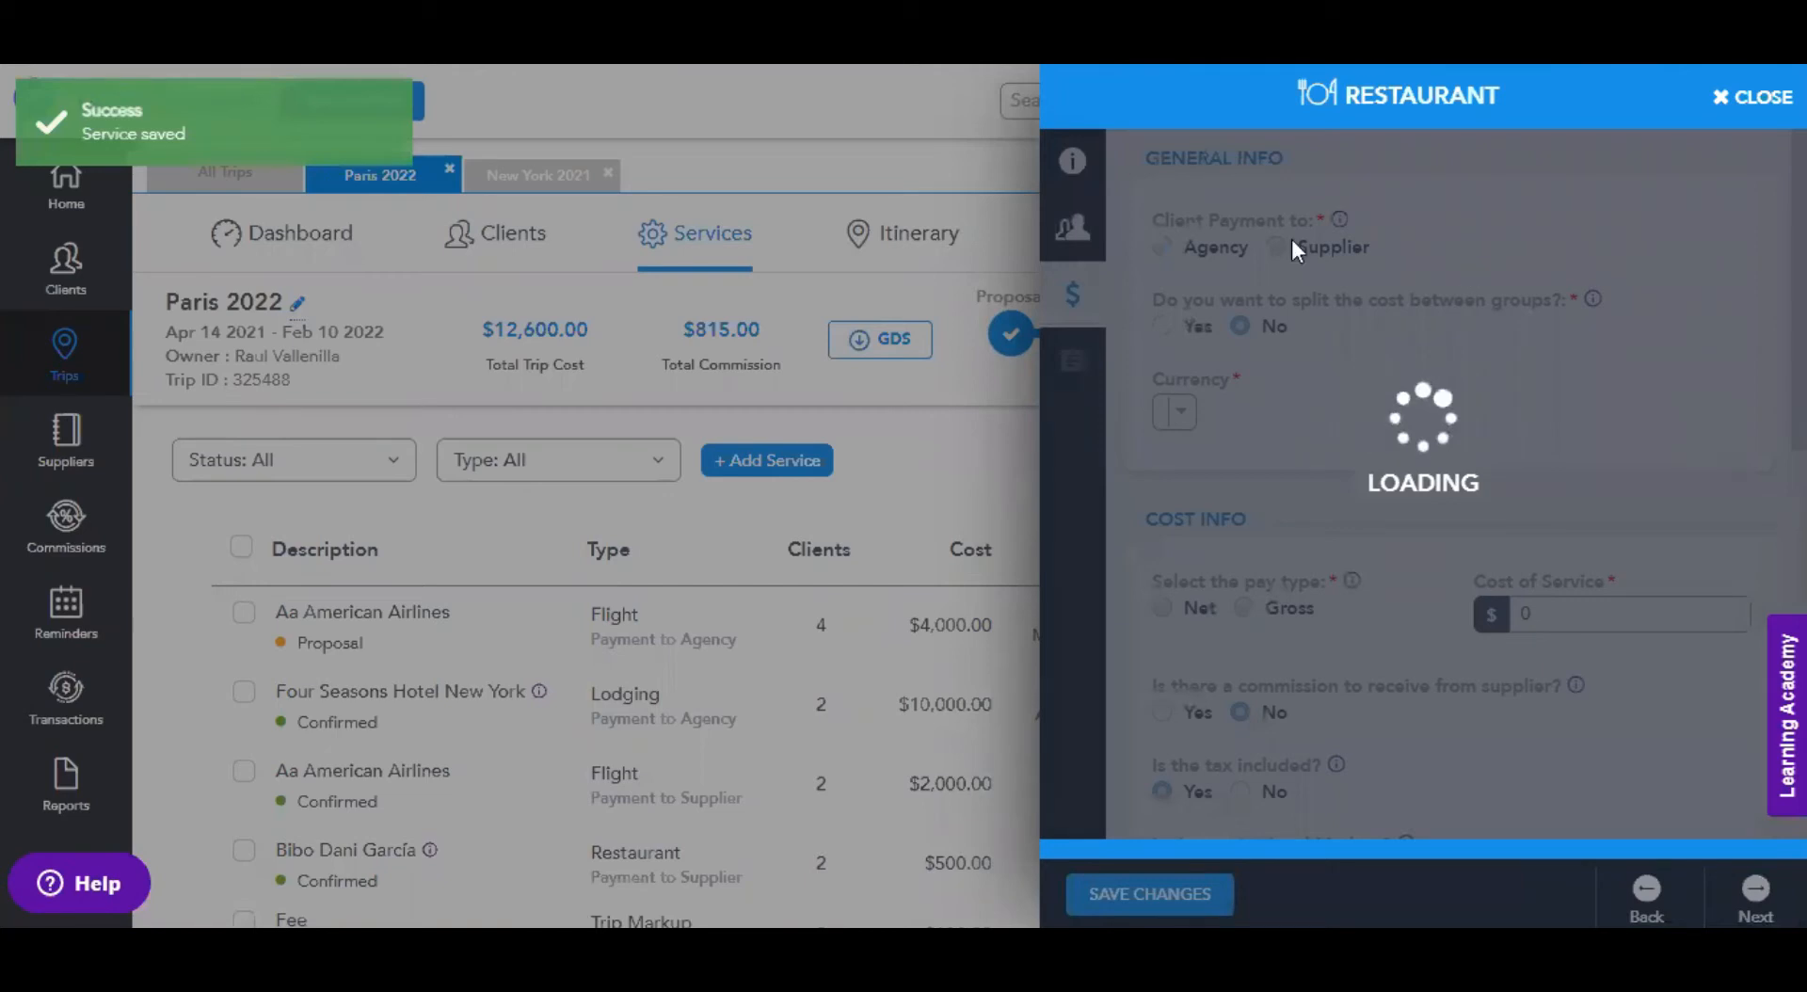
- Set the restaurant's client payment to Supplier and its currency to EUR - Euro, accepting the currency change
{"action": "scroll", "coordinate": [1290, 240], "scroll_direction": "down", "scroll_amount": 1}
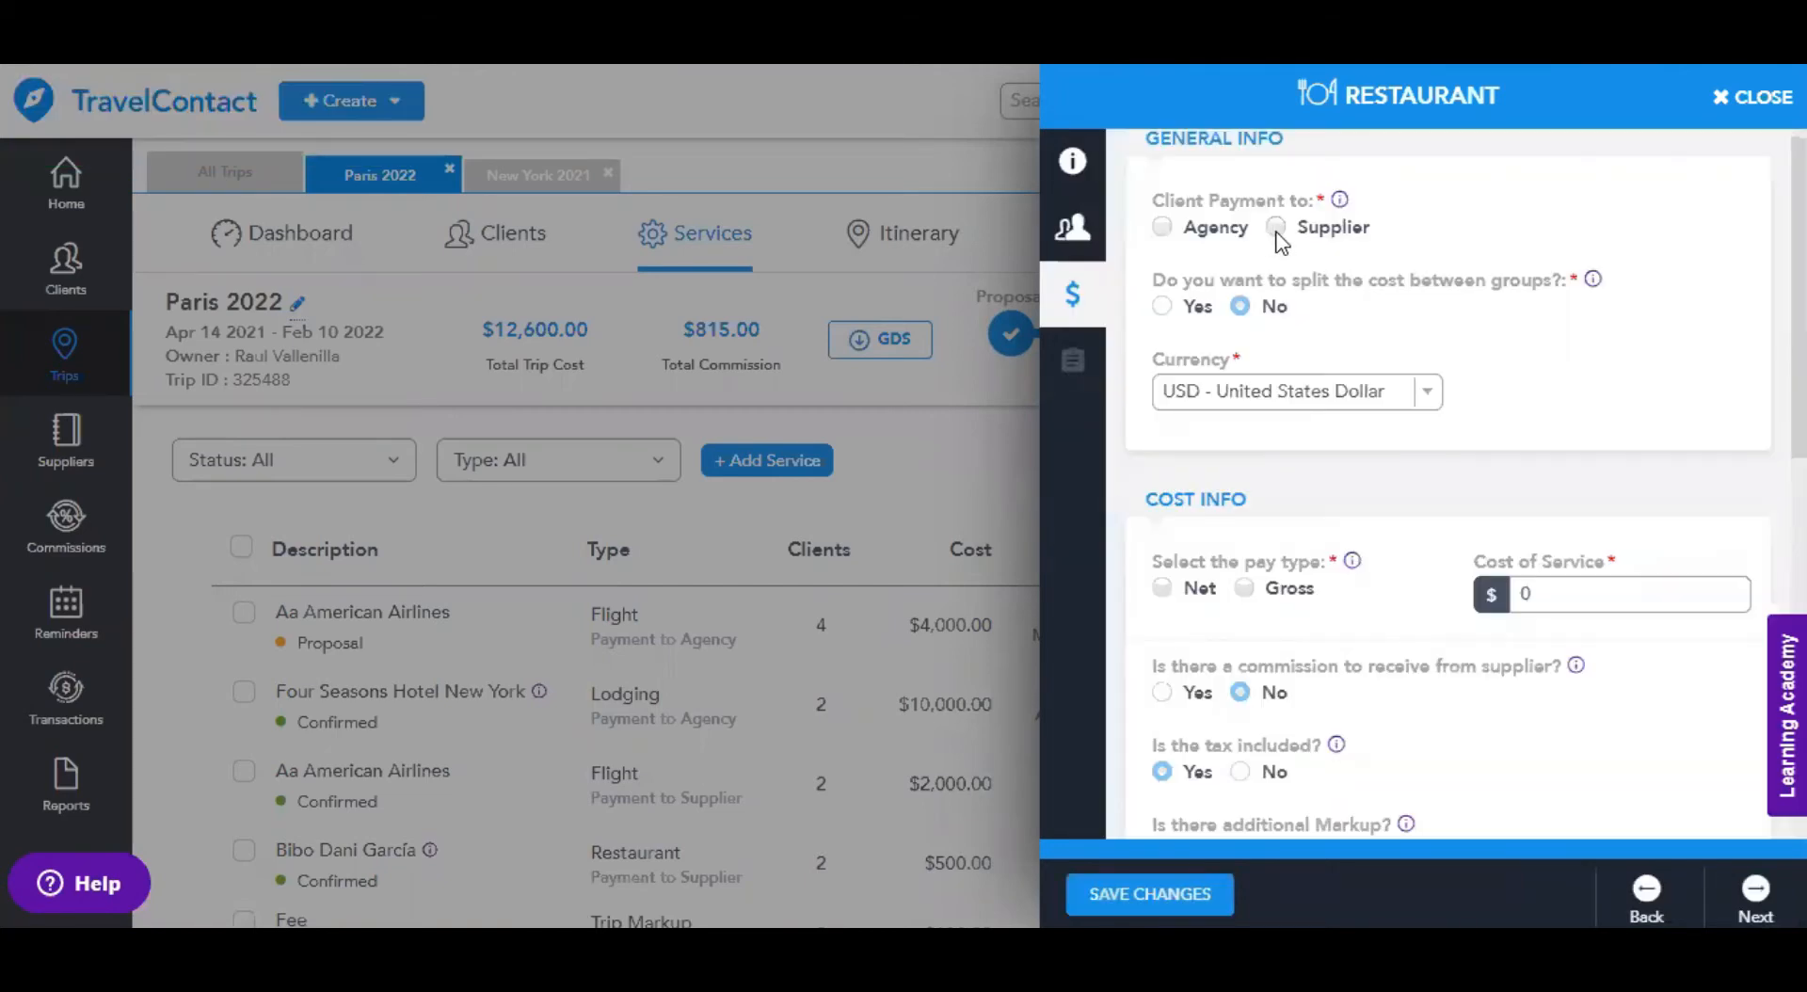
{"action": "left_click", "coordinate": [1277, 230]}
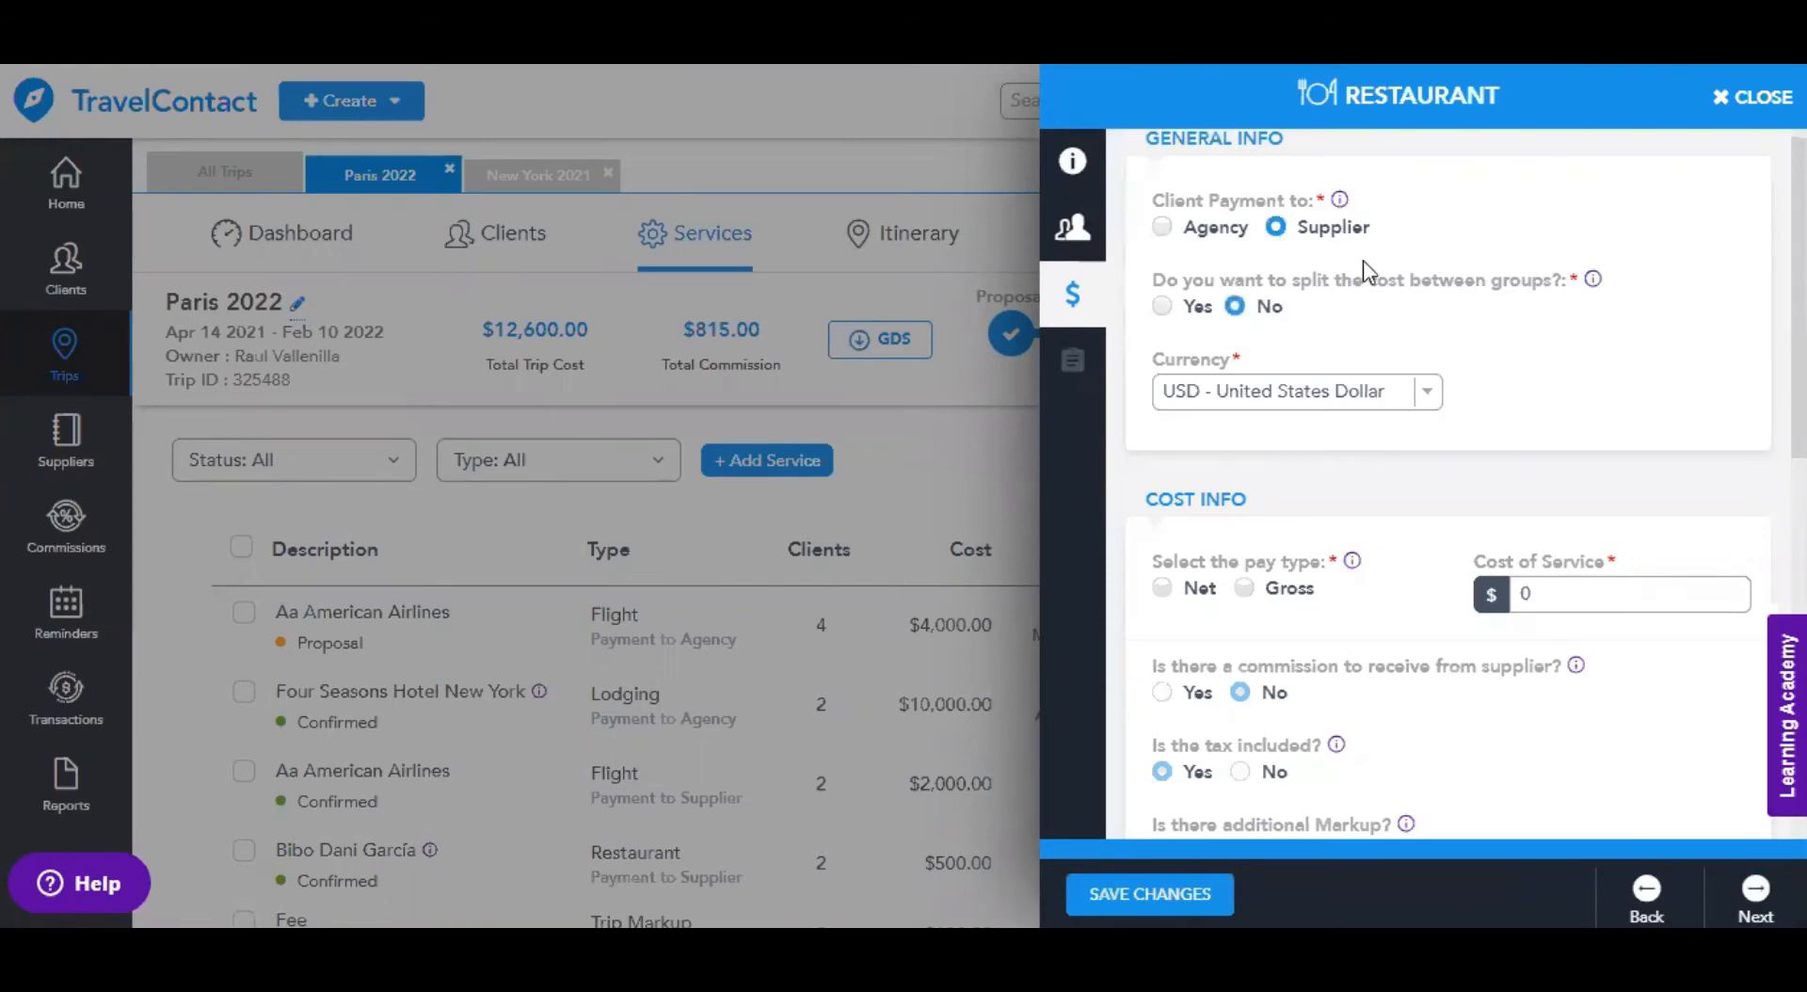
{"action": "left_click", "coordinate": [1428, 392]}
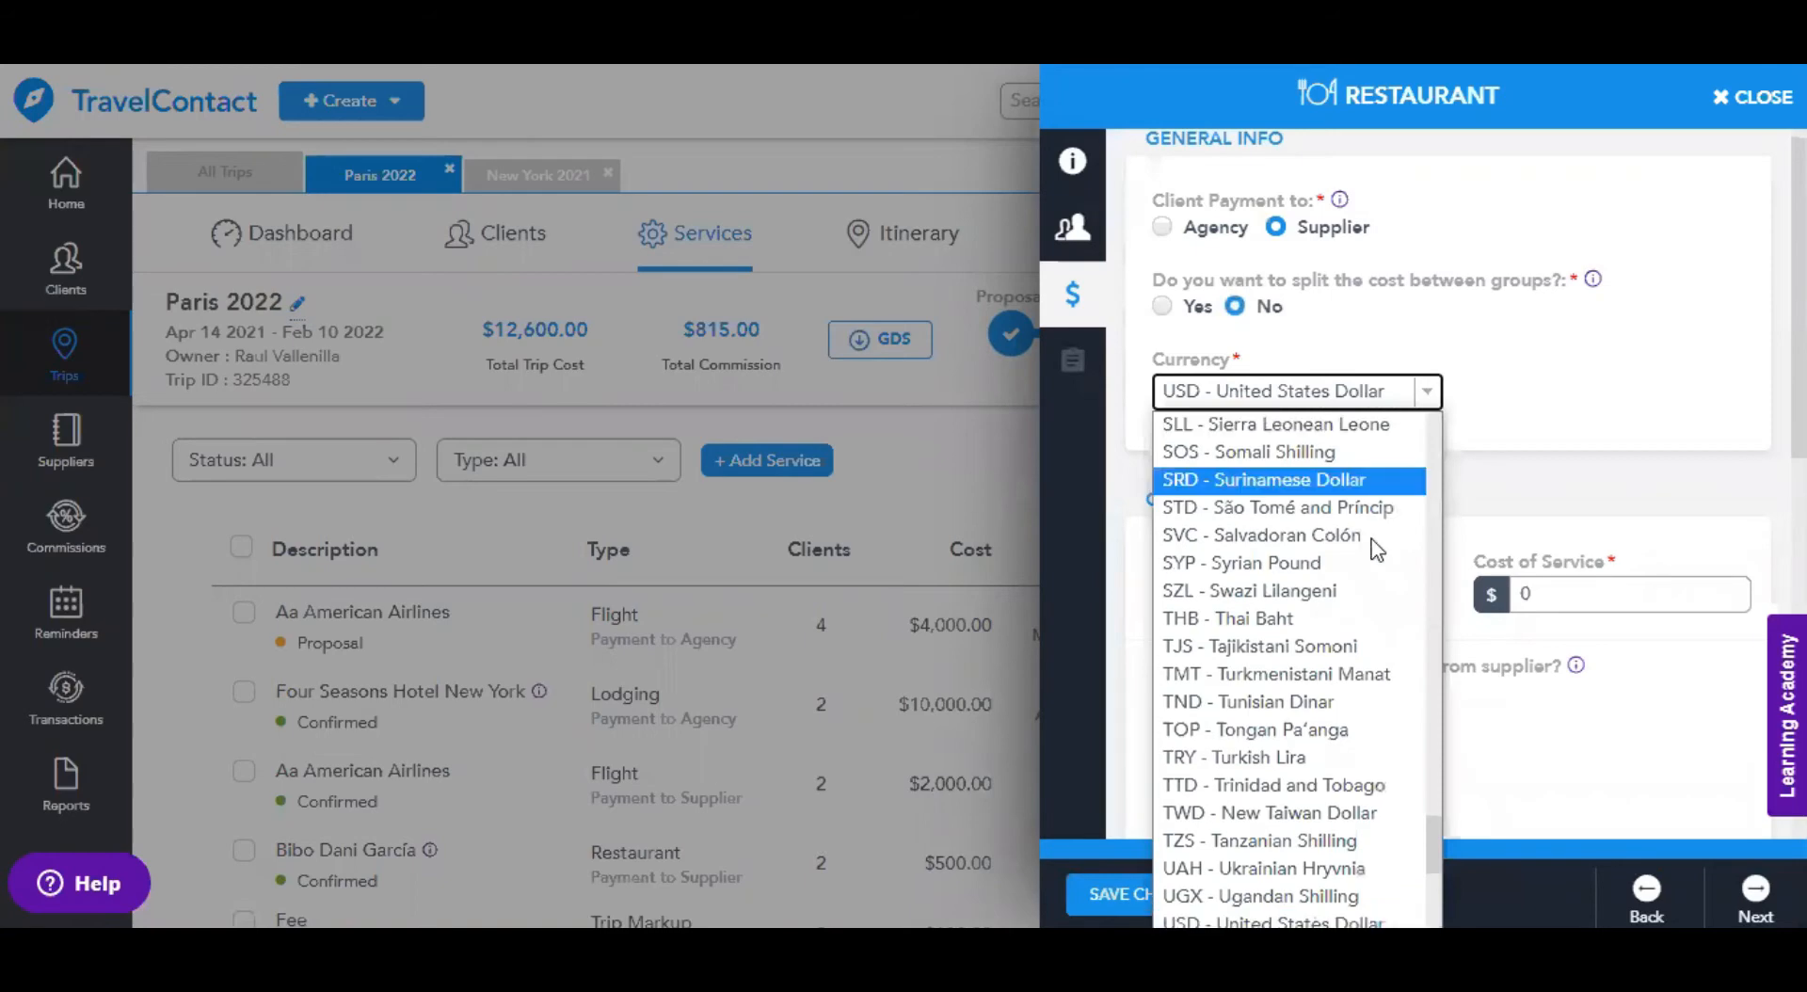
{"action": "scroll", "coordinate": [1338, 621], "scroll_direction": "down", "scroll_amount": 5}
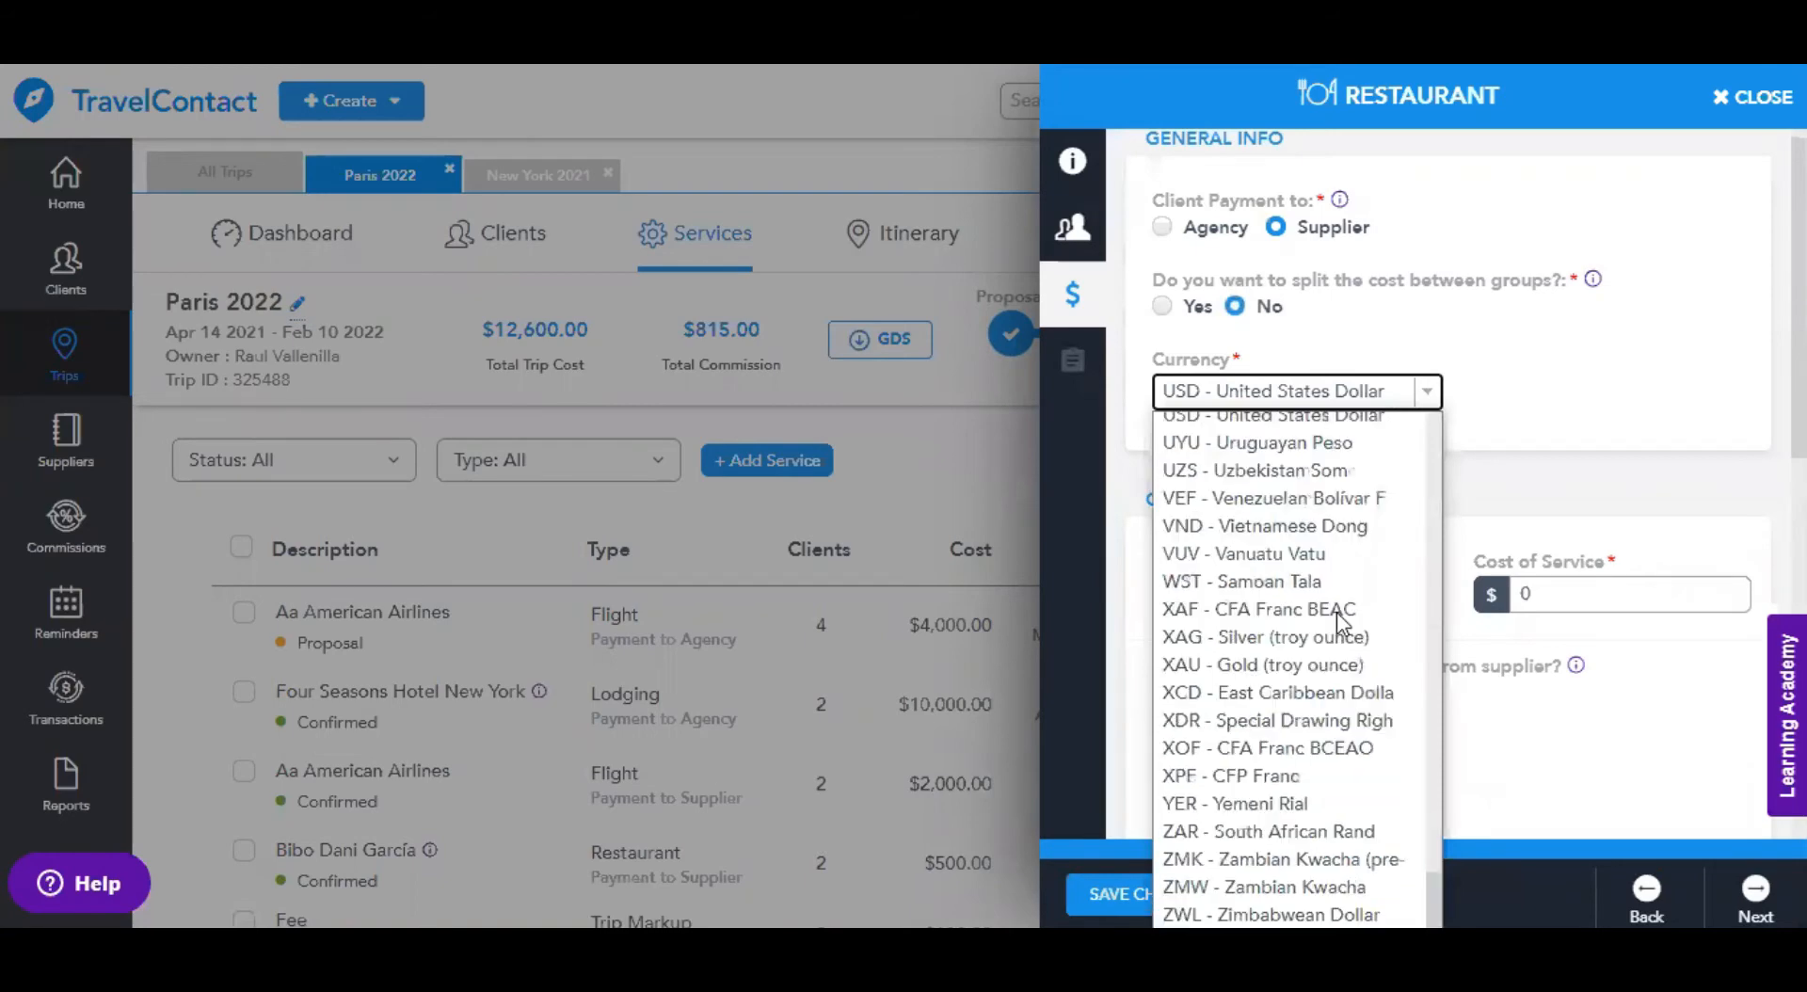
{"action": "scroll", "coordinate": [1338, 623], "scroll_direction": "up", "scroll_amount": 20}
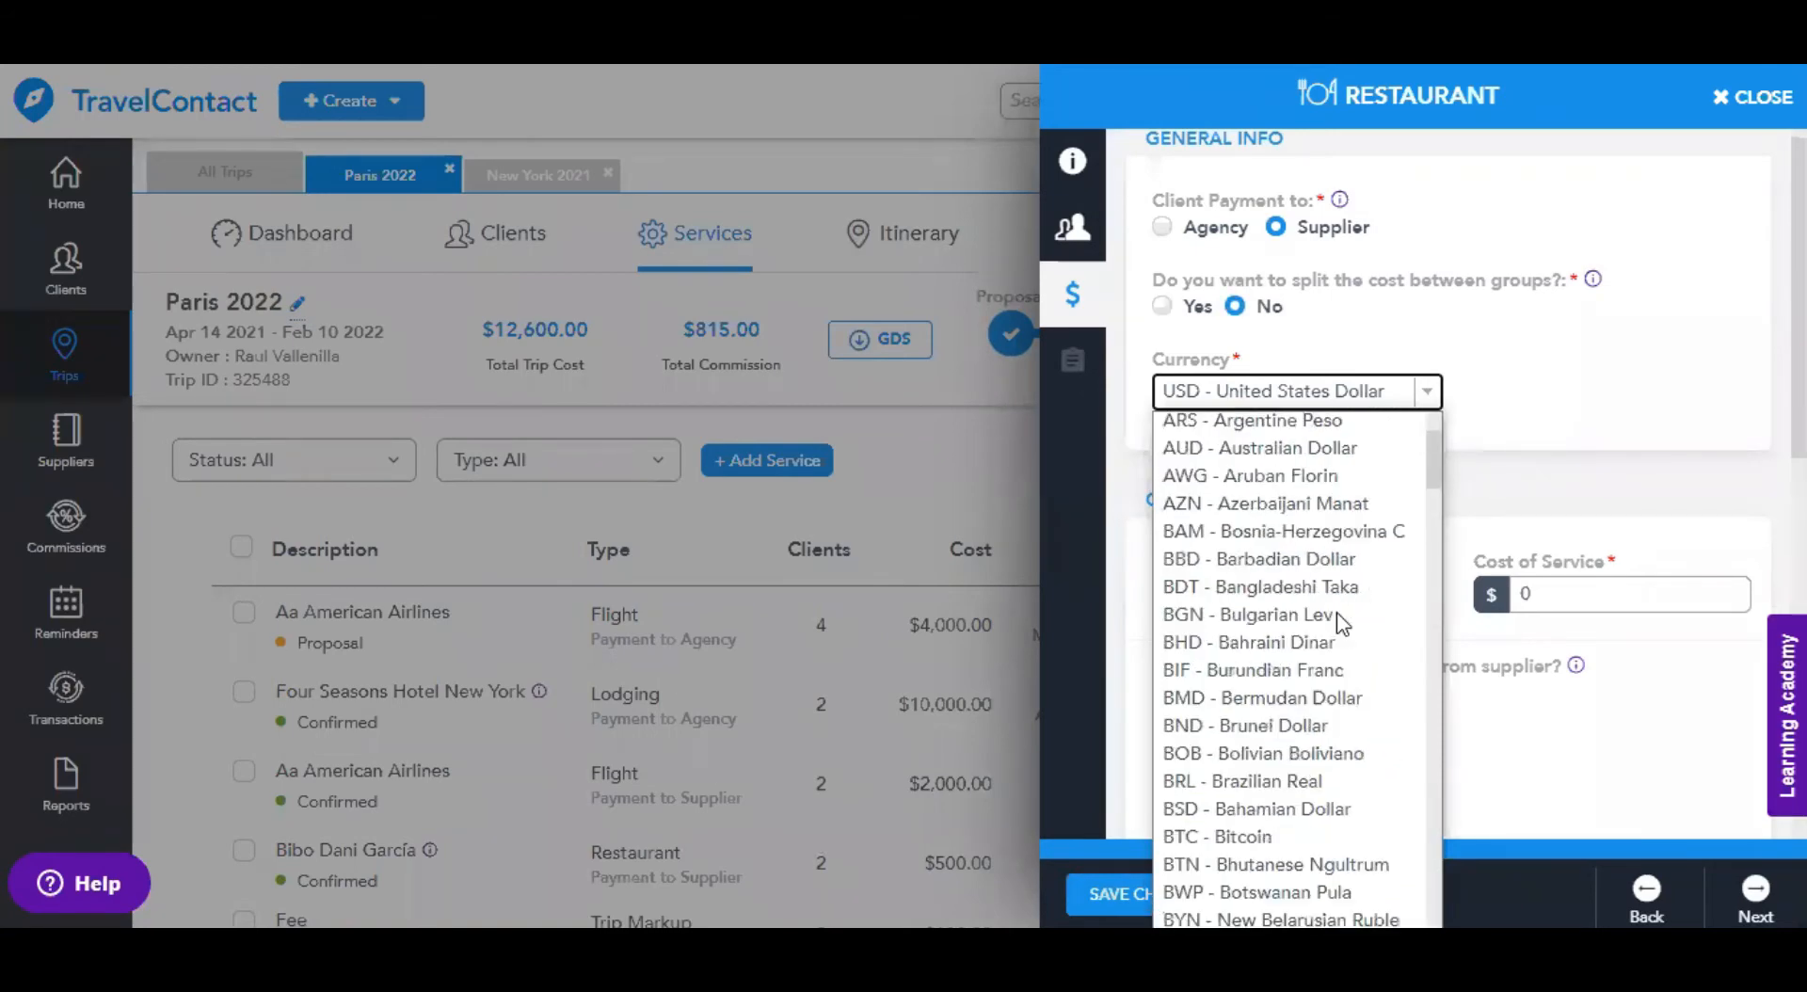
{"action": "scroll", "coordinate": [1336, 621], "scroll_direction": "up", "scroll_amount": 2}
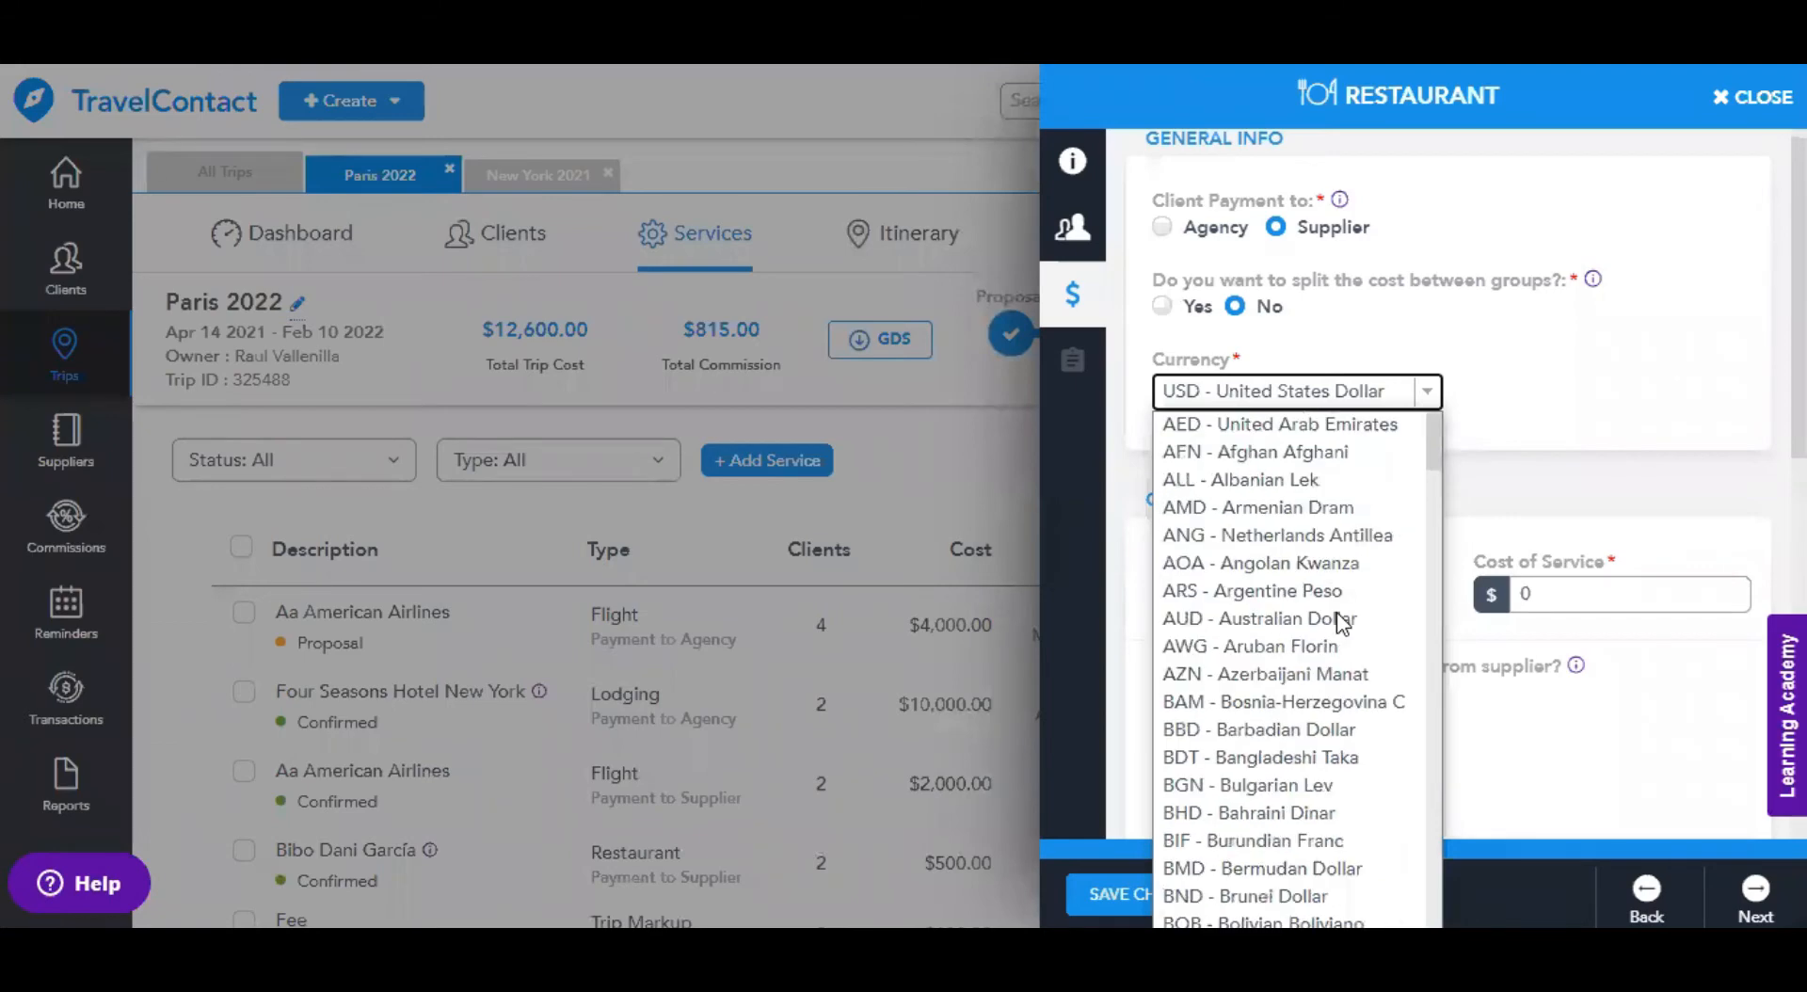
{"action": "scroll", "coordinate": [1338, 616], "scroll_direction": "down", "scroll_amount": 8}
{"action": "scroll", "coordinate": [1247, 779], "scroll_direction": "down", "scroll_amount": 1}
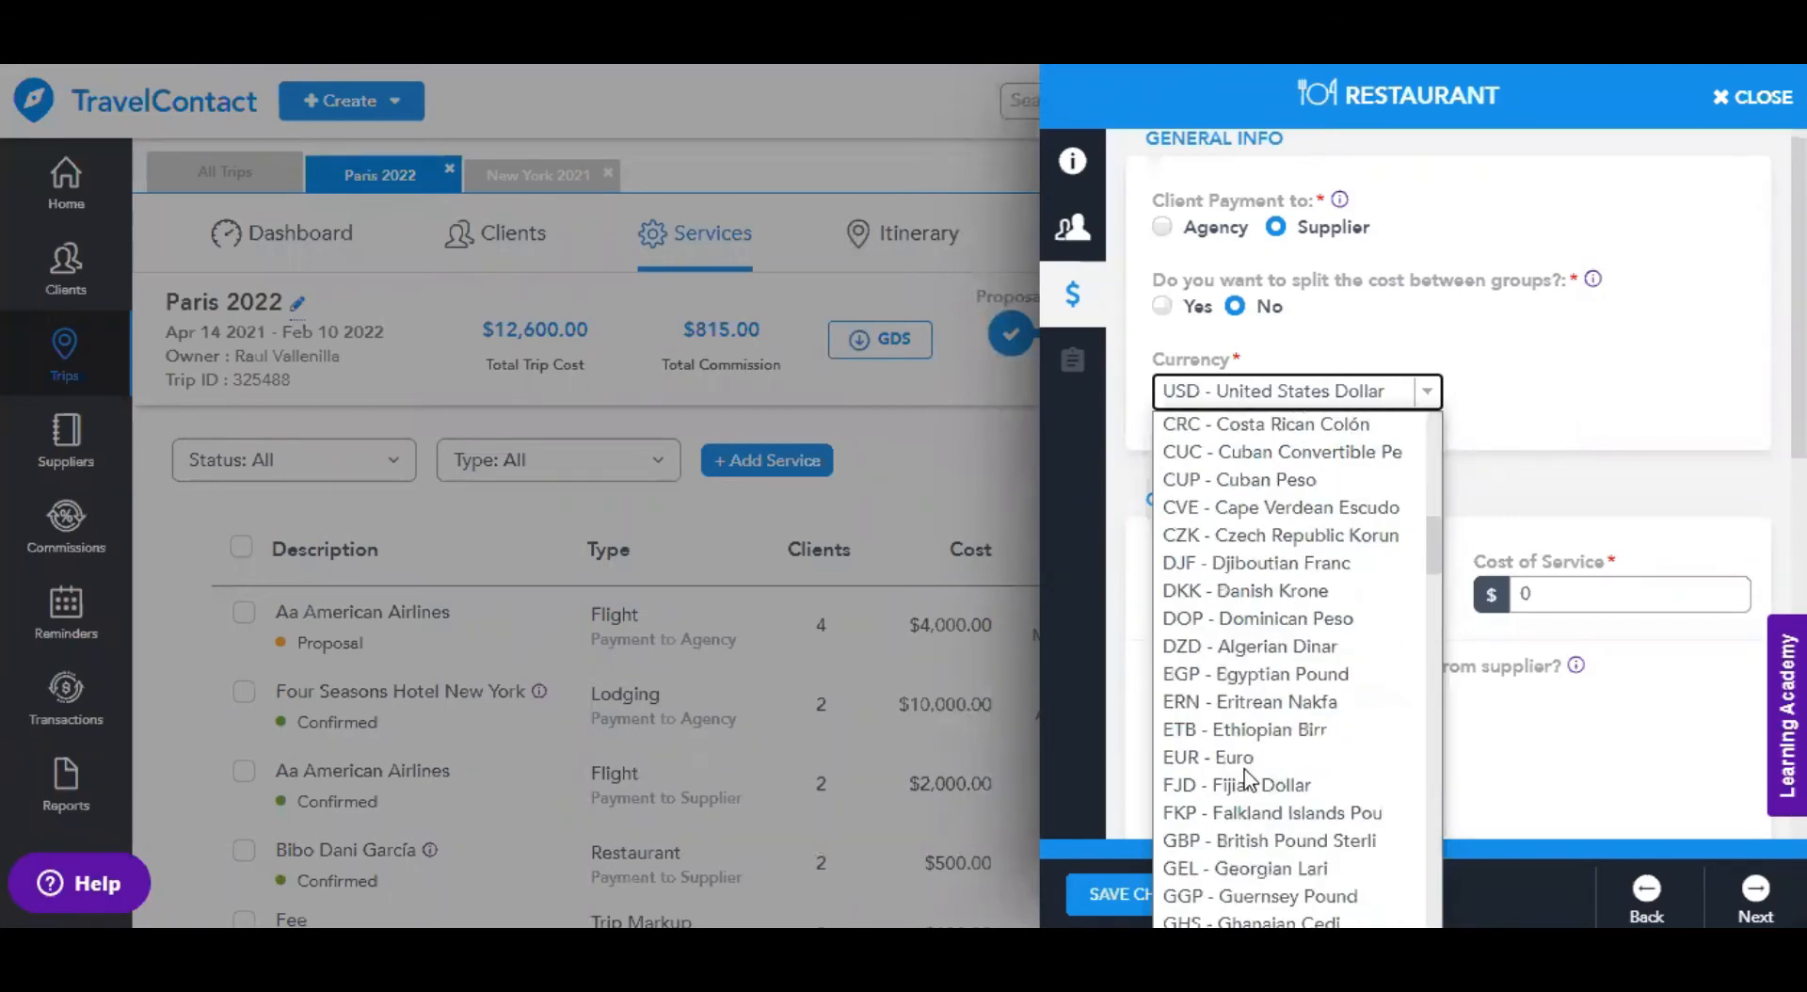
{"action": "left_click", "coordinate": [1441, 538]}
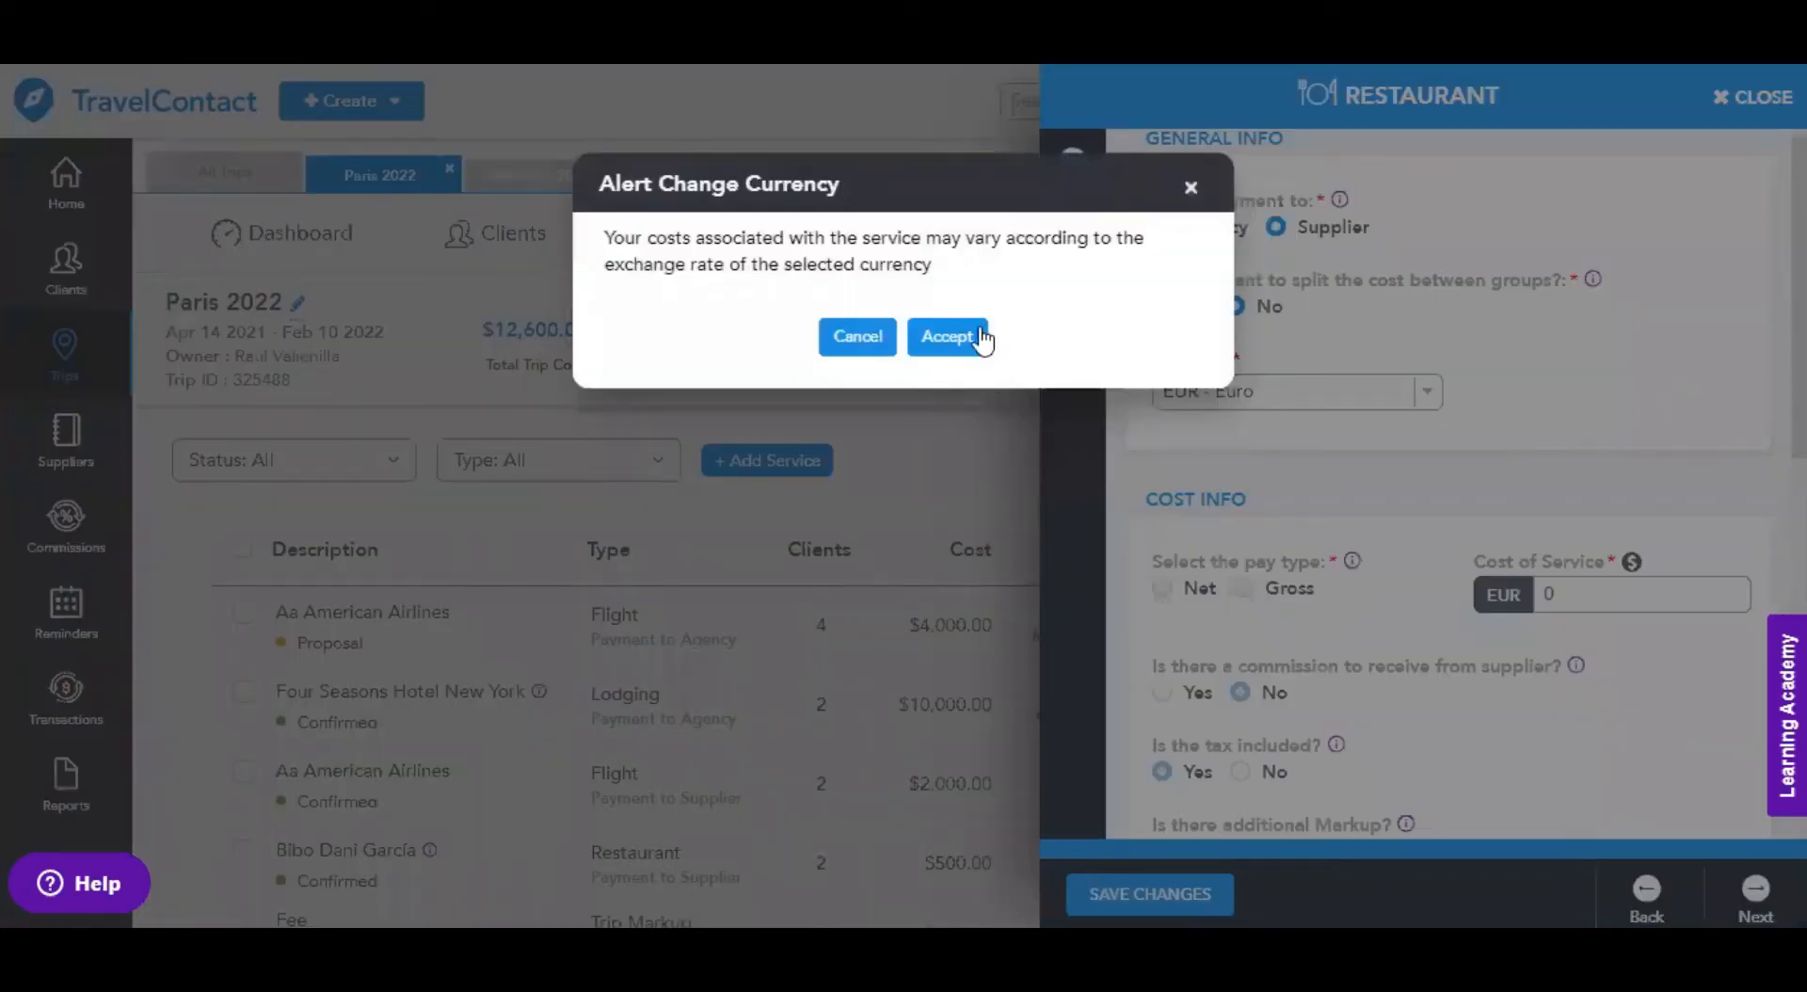
{"action": "left_click", "coordinate": [975, 346]}
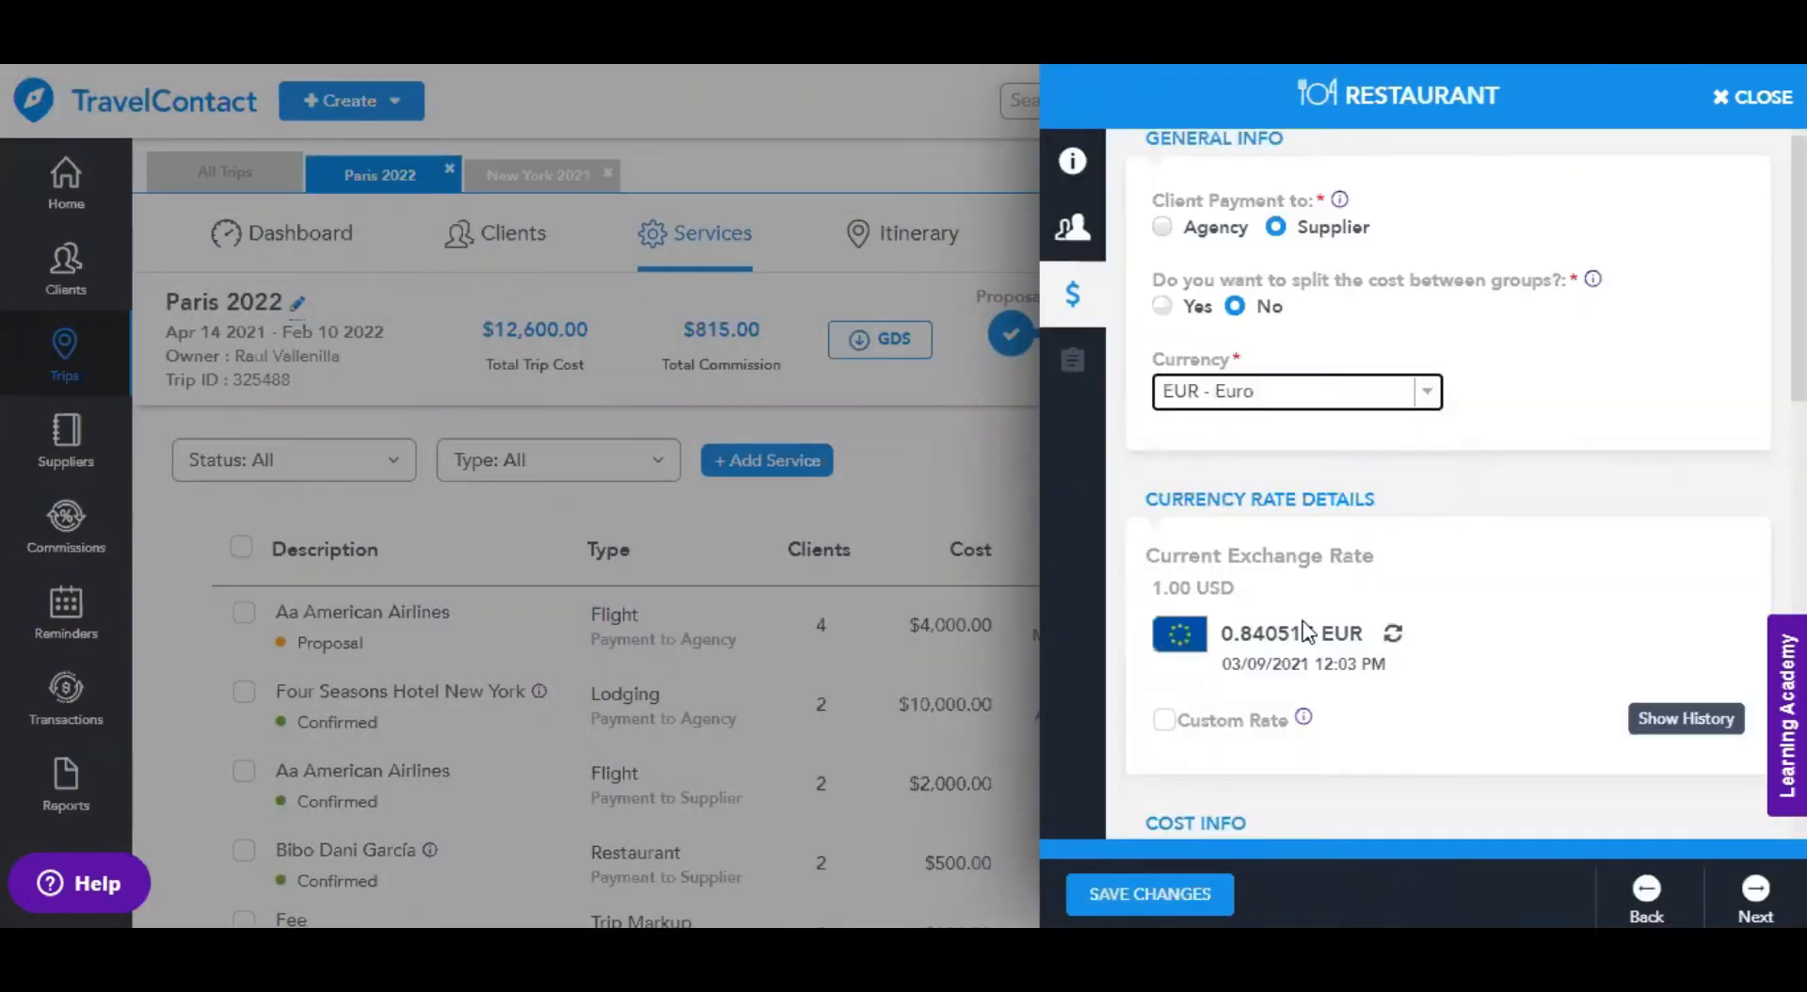
- Review the exchange rate history for the euro and close it
{"action": "scroll", "coordinate": [1424, 635], "scroll_direction": "down", "scroll_amount": 1}
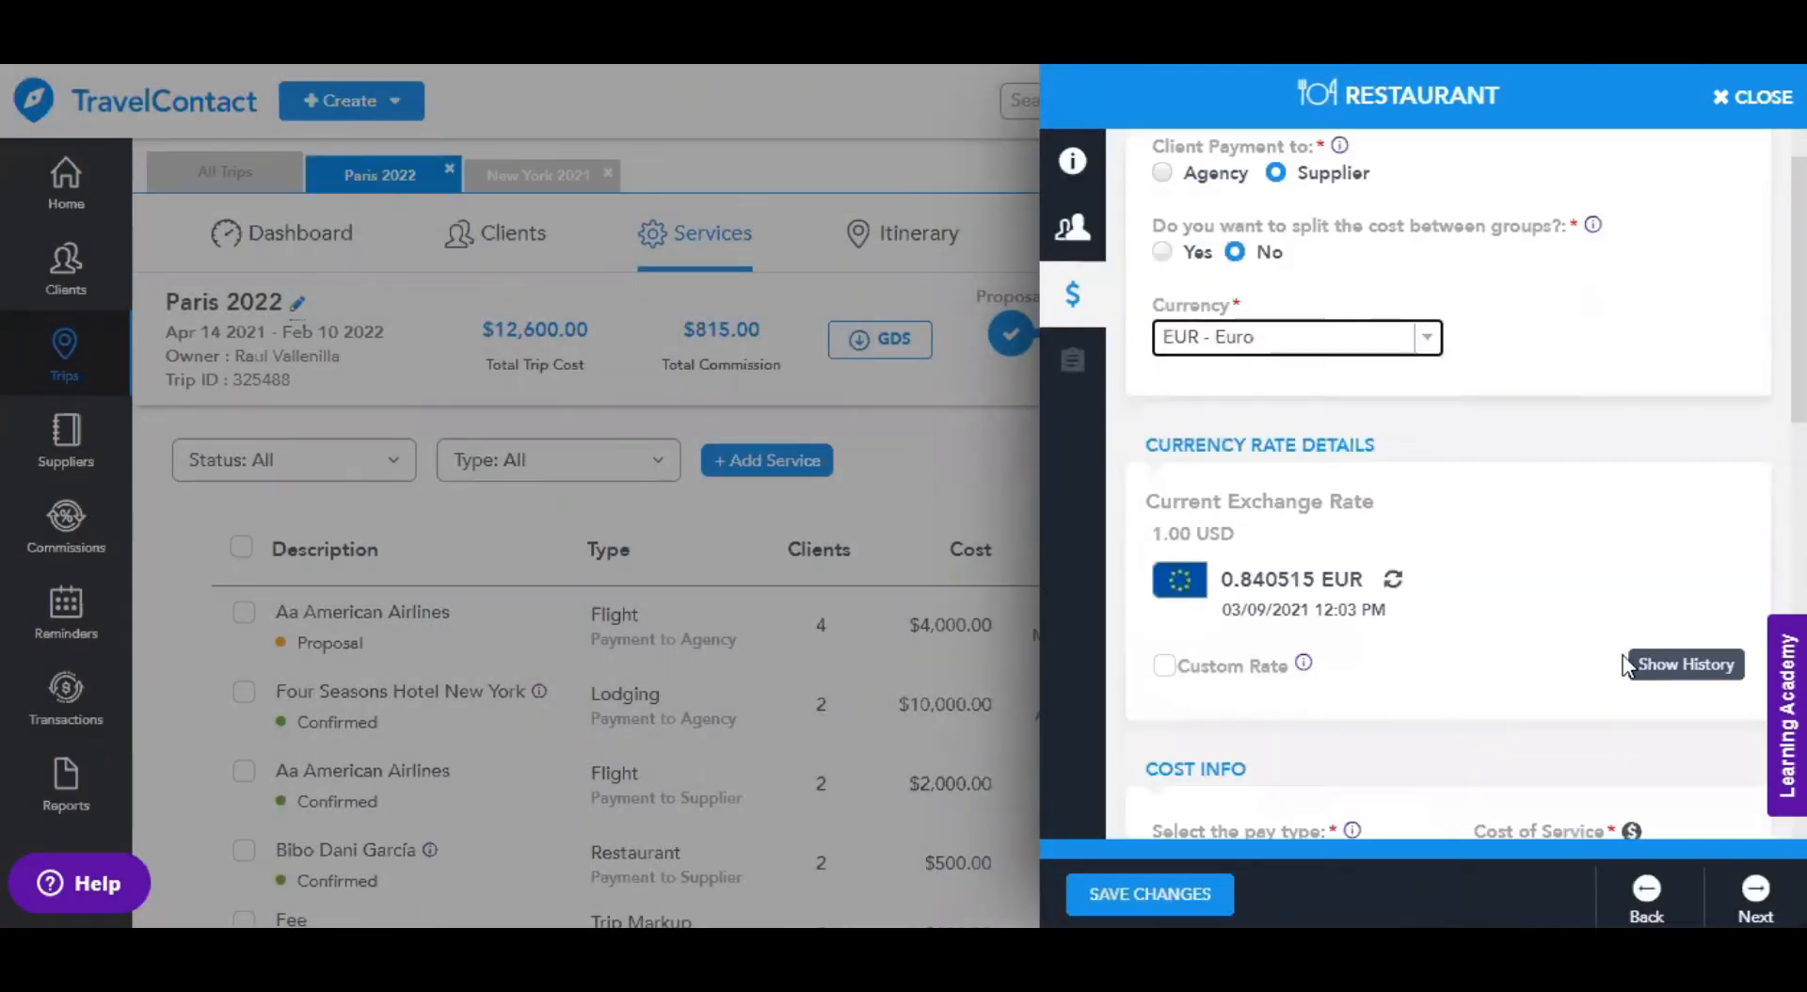
{"action": "left_click", "coordinate": [1694, 679]}
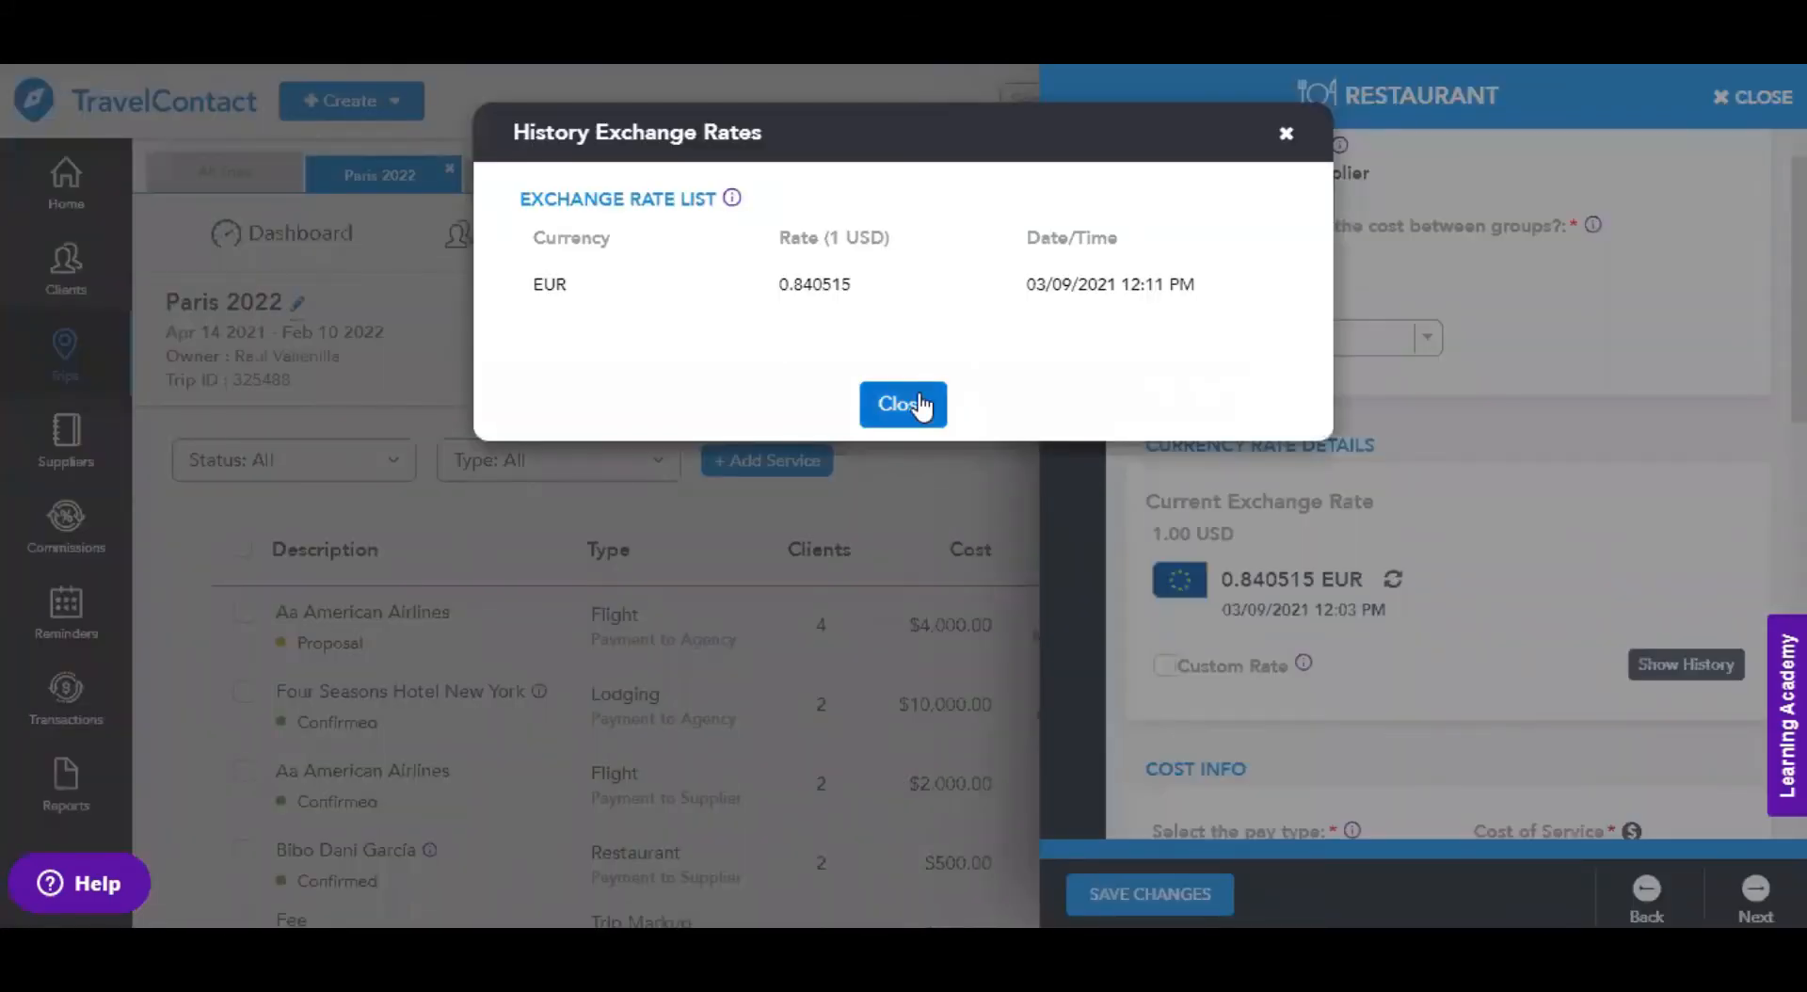
{"action": "left_click", "coordinate": [1291, 461]}
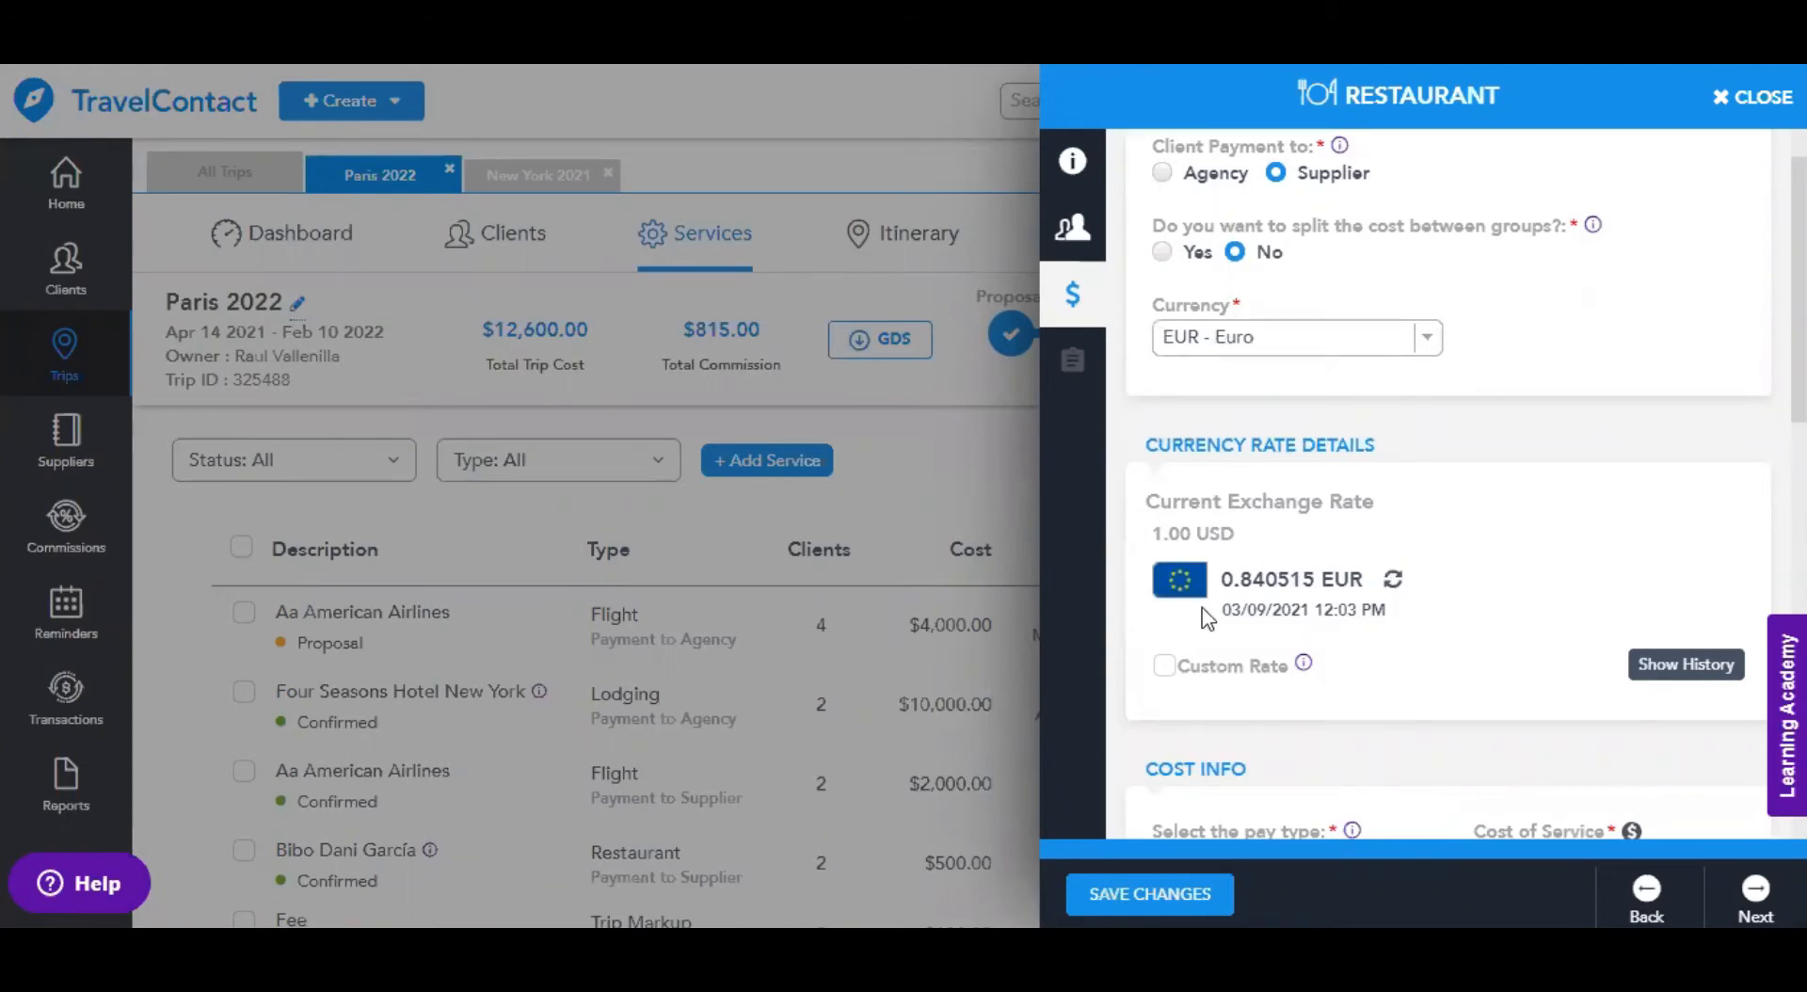
- Enable a custom exchange rate for the restaurant service and set it to 0.9 EUR per 1.00 USD
{"action": "left_click", "coordinate": [1164, 665]}
{"action": "scroll", "coordinate": [1164, 665], "scroll_direction": "down", "scroll_amount": 1}
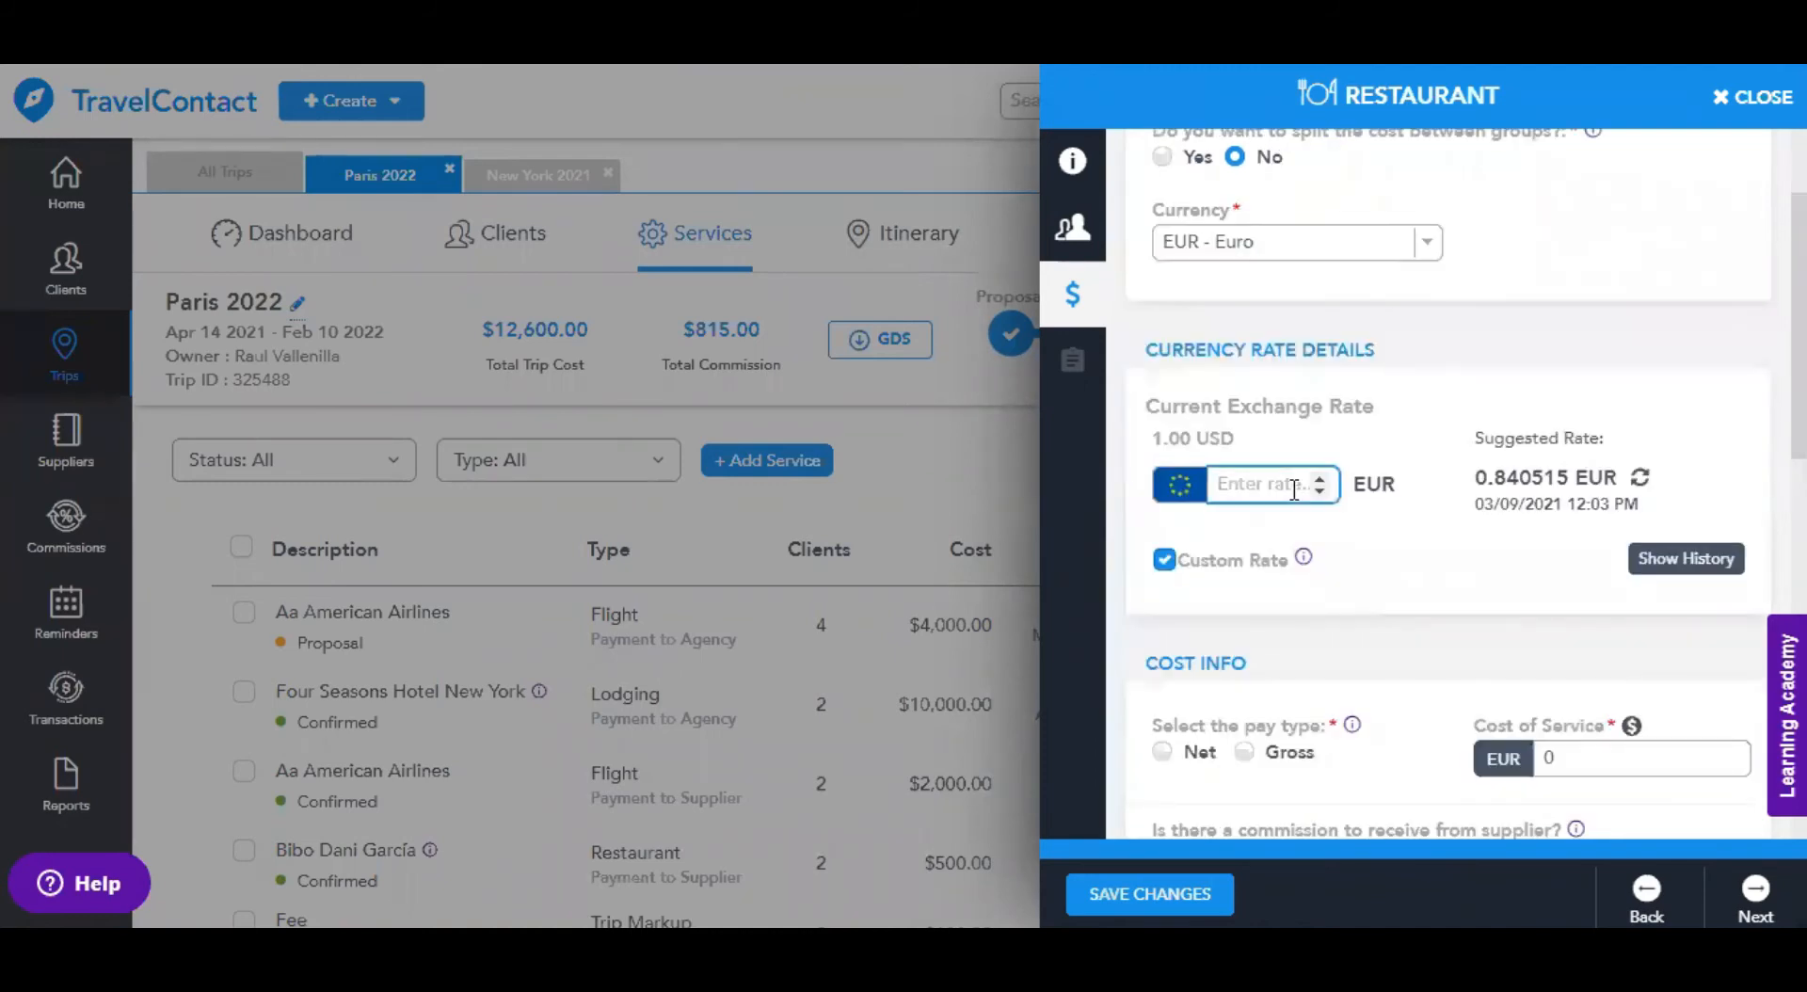
{"action": "type", "text": "0.9"}
{"action": "left_click", "coordinate": [1380, 557]}
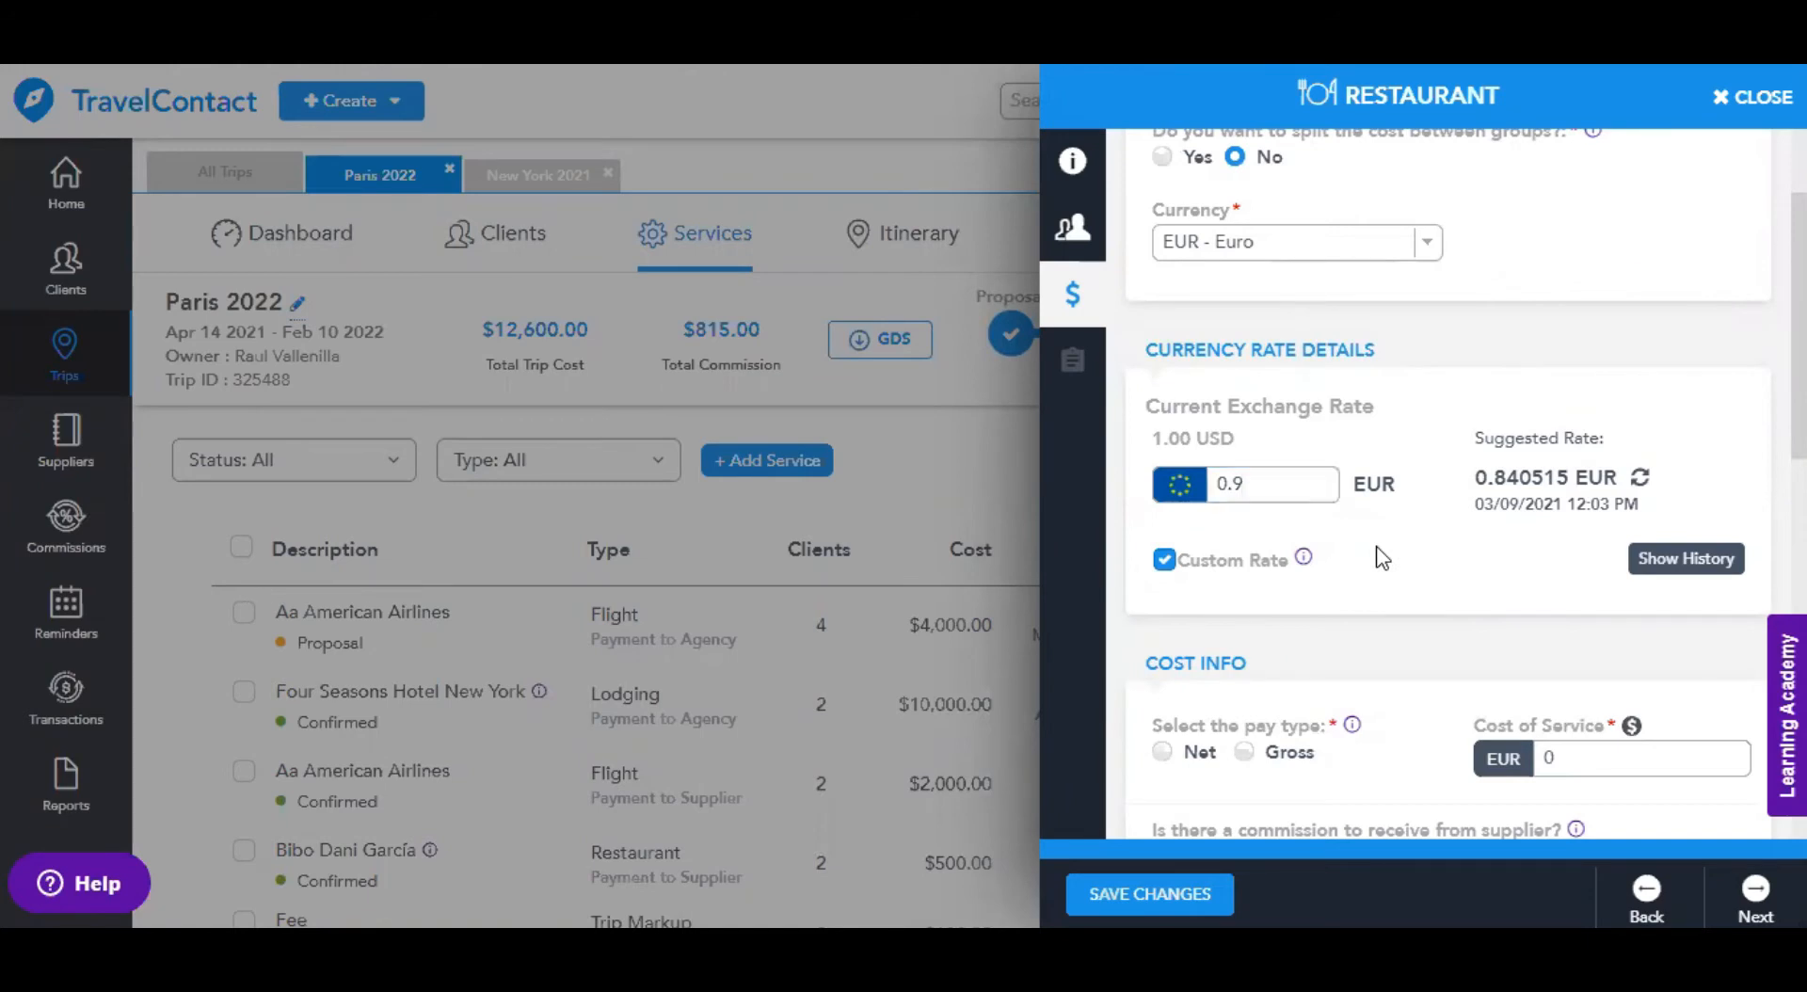
- Set the pay type to Gross and the cost of the restaurant service to 1000 EUR
{"action": "scroll", "coordinate": [1457, 553], "scroll_direction": "down", "scroll_amount": 1}
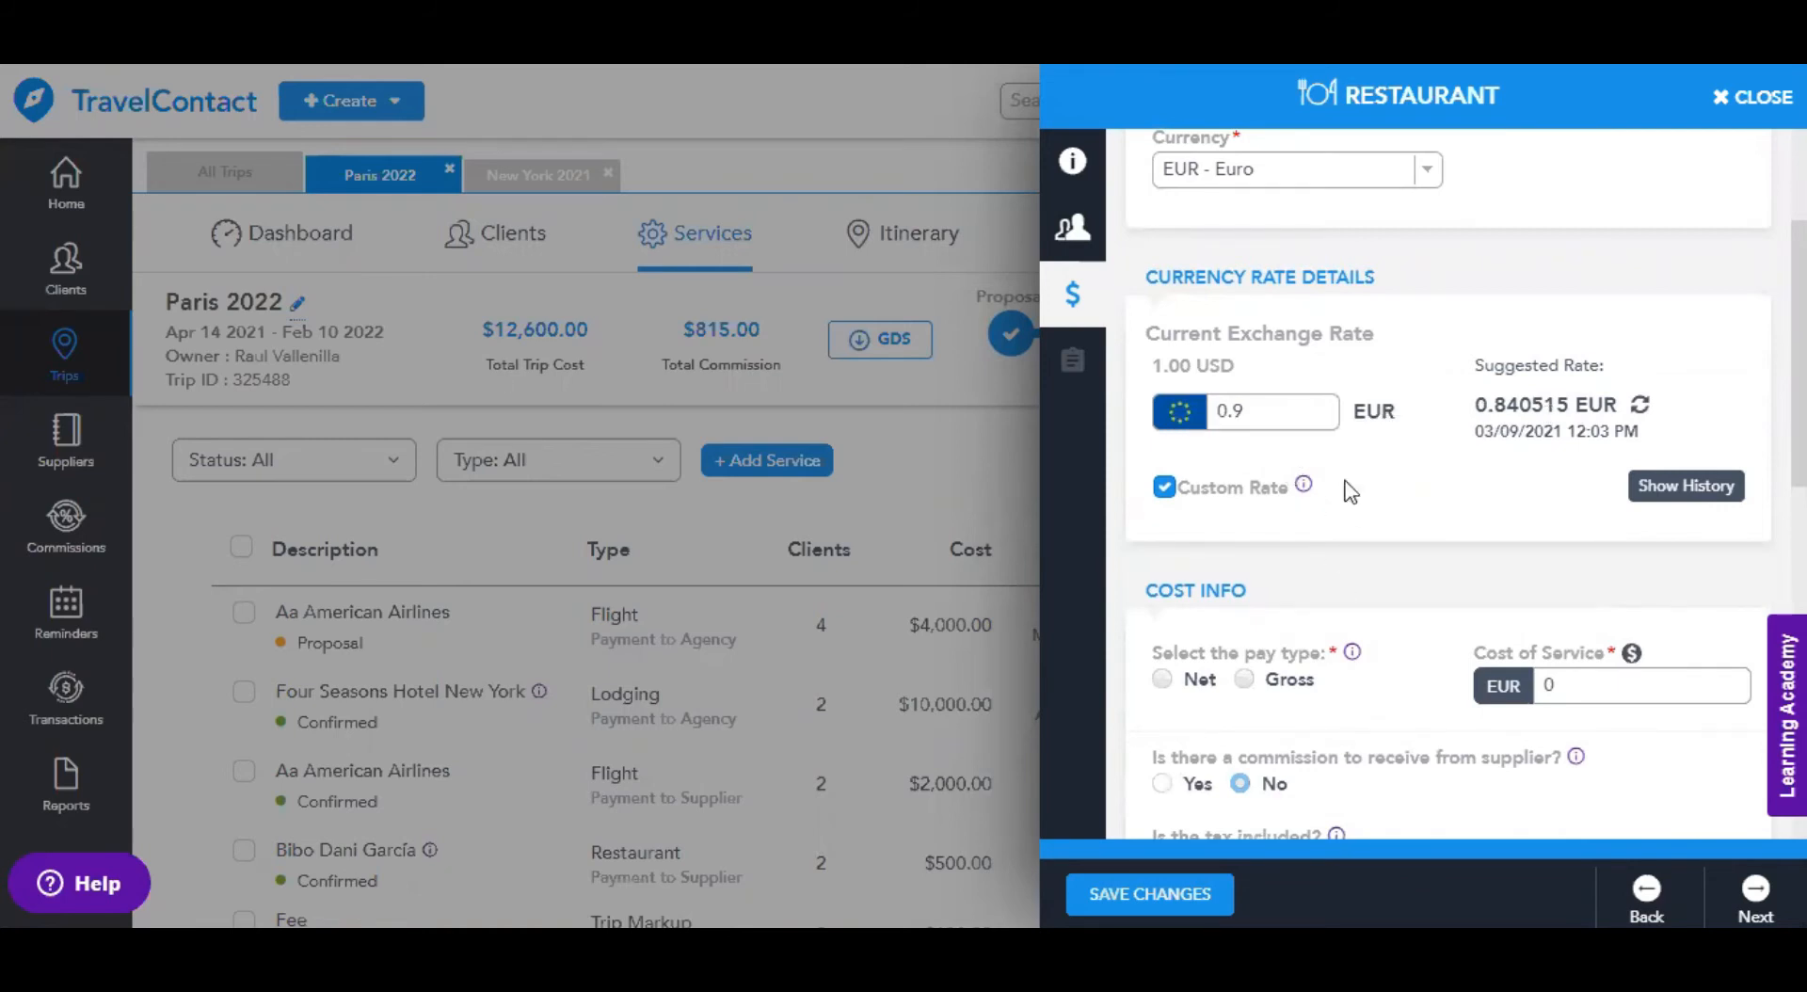
{"action": "scroll", "coordinate": [1399, 576], "scroll_direction": "down", "scroll_amount": 2}
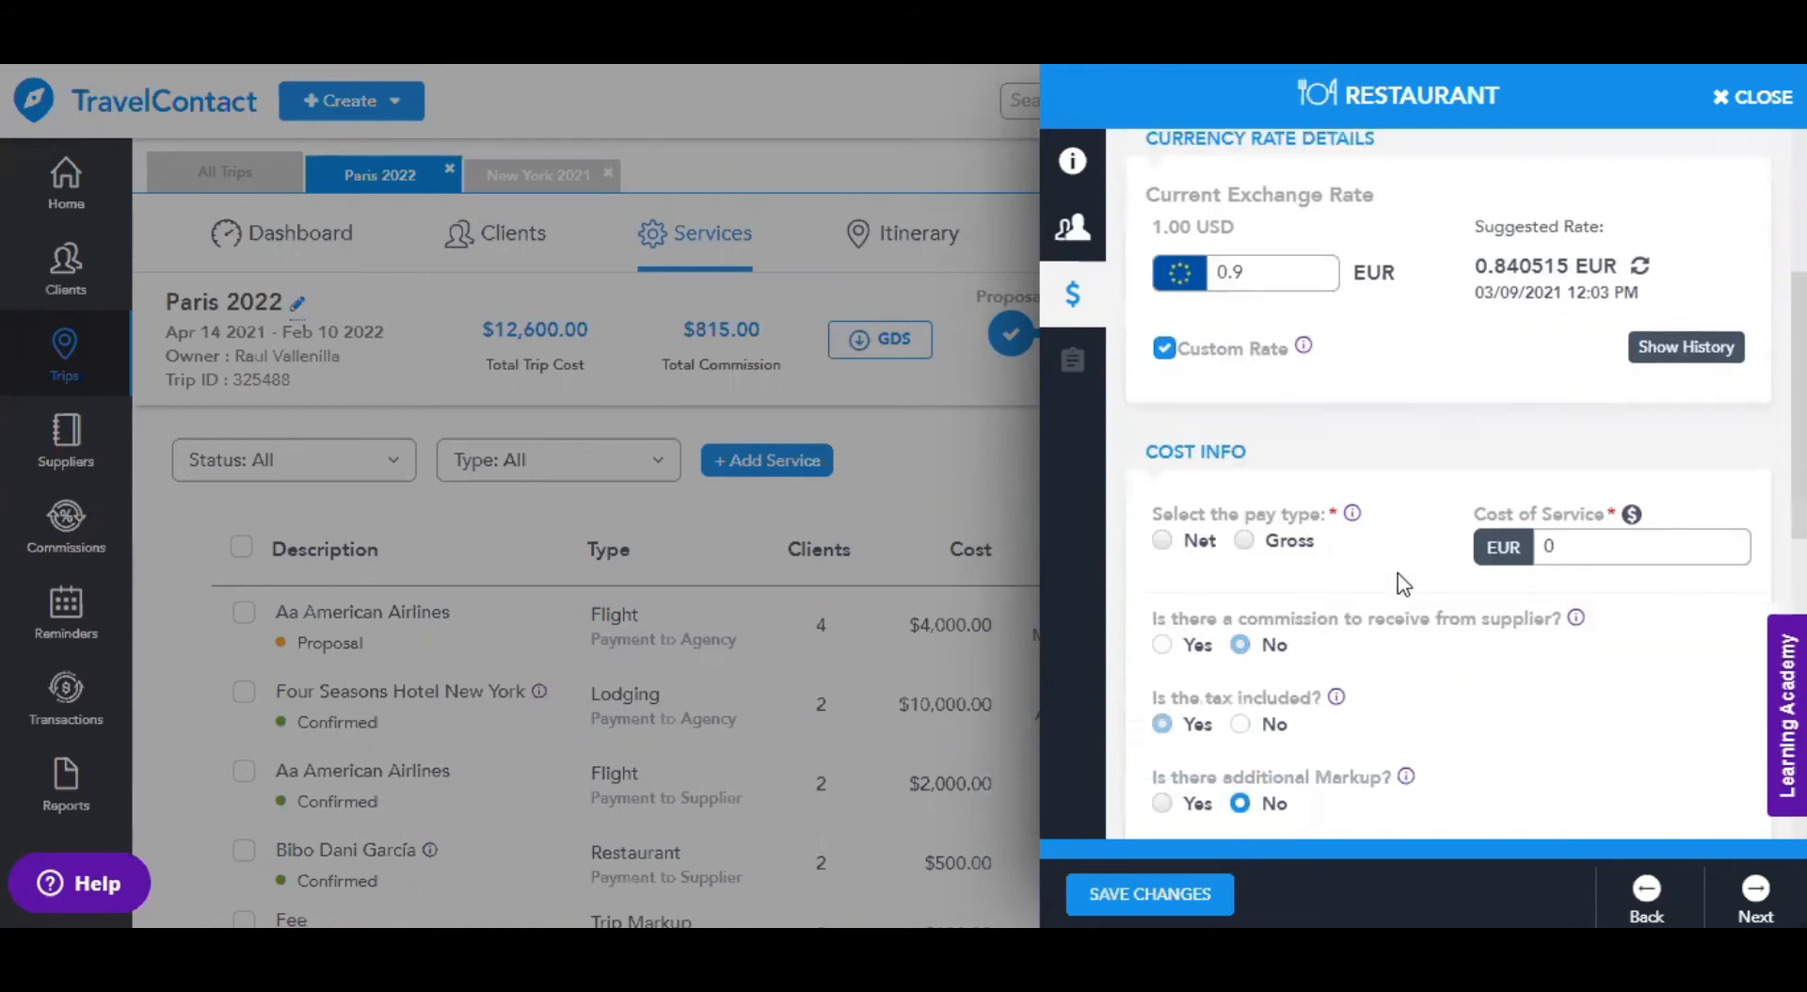
{"action": "left_click", "coordinate": [1247, 531]}
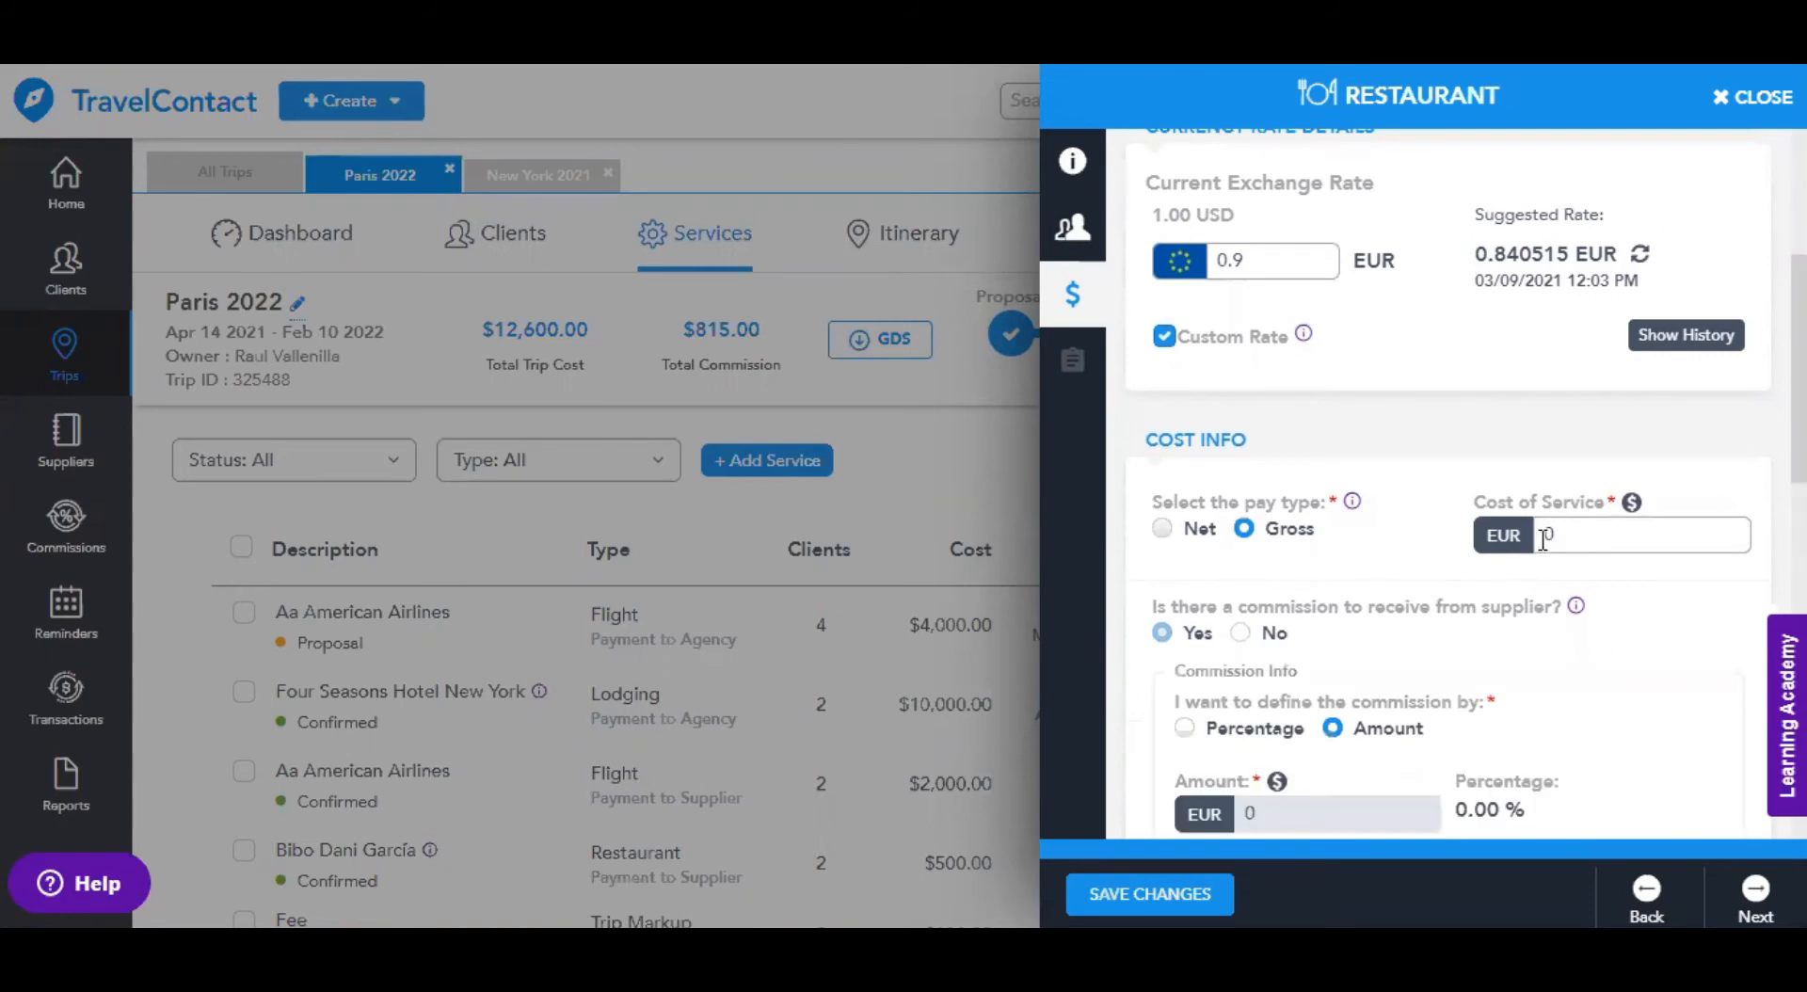
{"action": "left_click", "coordinate": [1585, 536]}
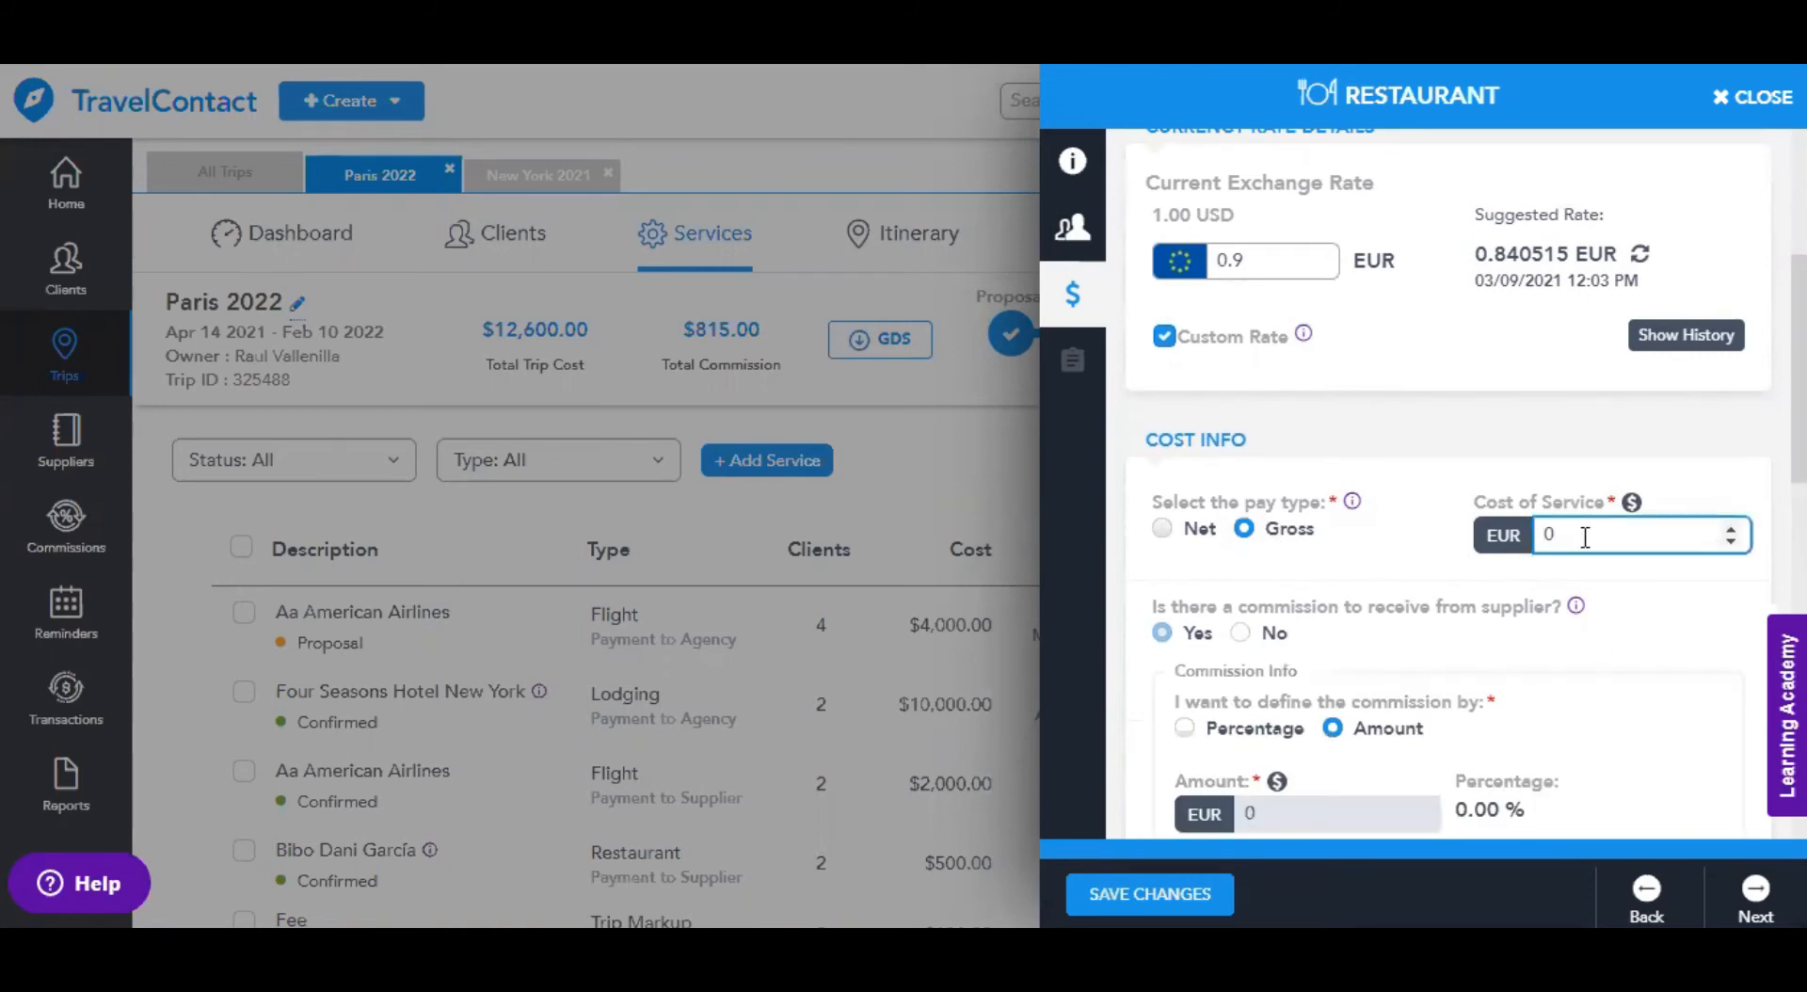
{"action": "key", "text": "BackSpace"}
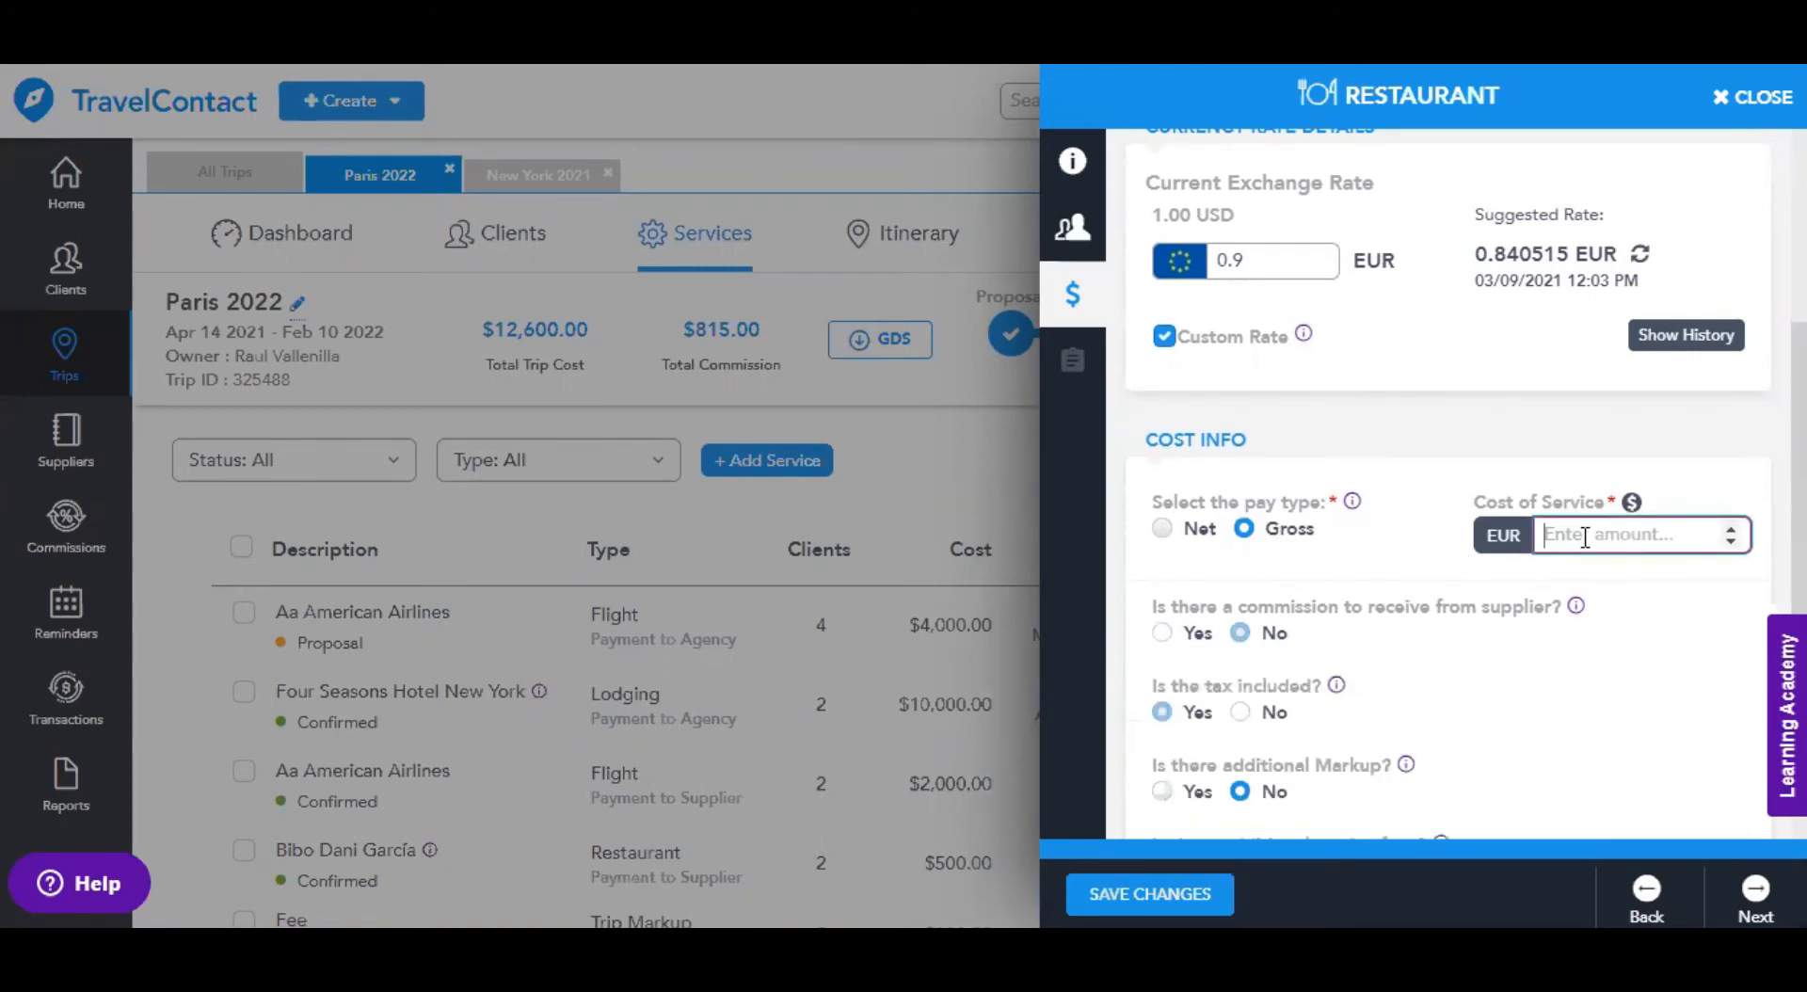
{"action": "type", "text": "1000"}
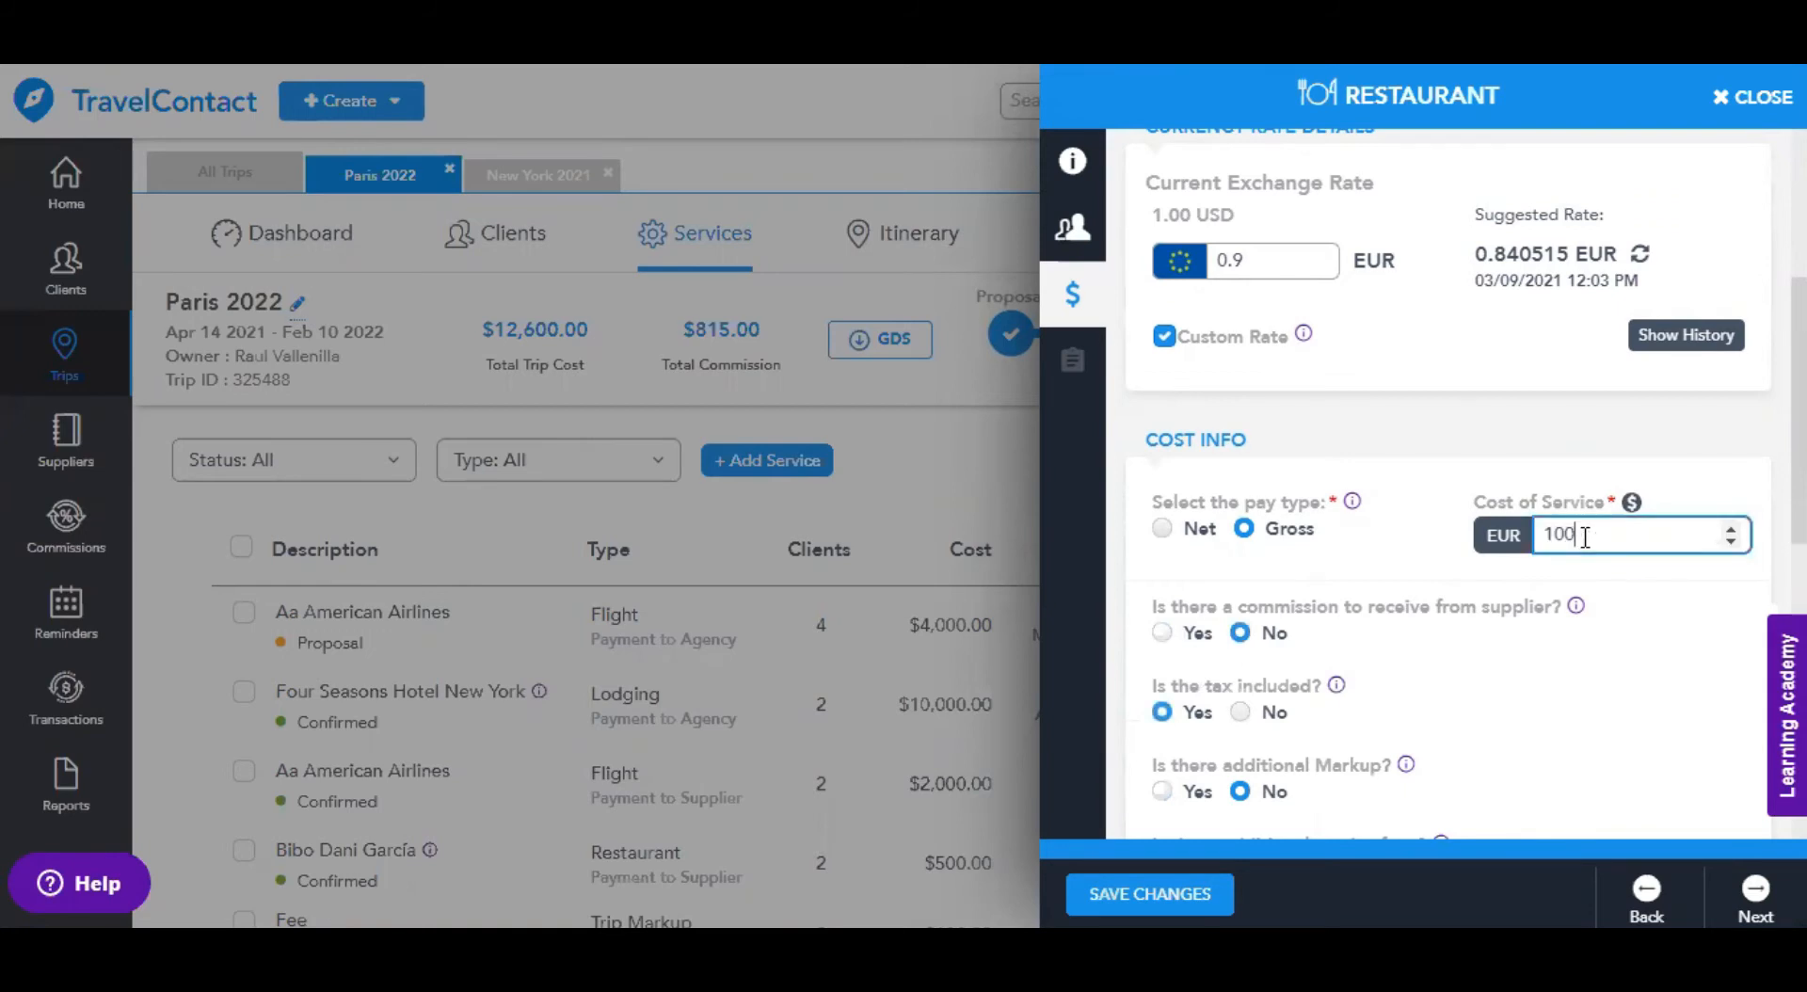
{"action": "left_click", "coordinate": [1424, 553]}
- Add a supplier commission defined by percentage at 5 percent, then check the remaining cost options and save the restaurant service
{"action": "scroll", "coordinate": [1421, 551], "scroll_direction": "down", "scroll_amount": 3}
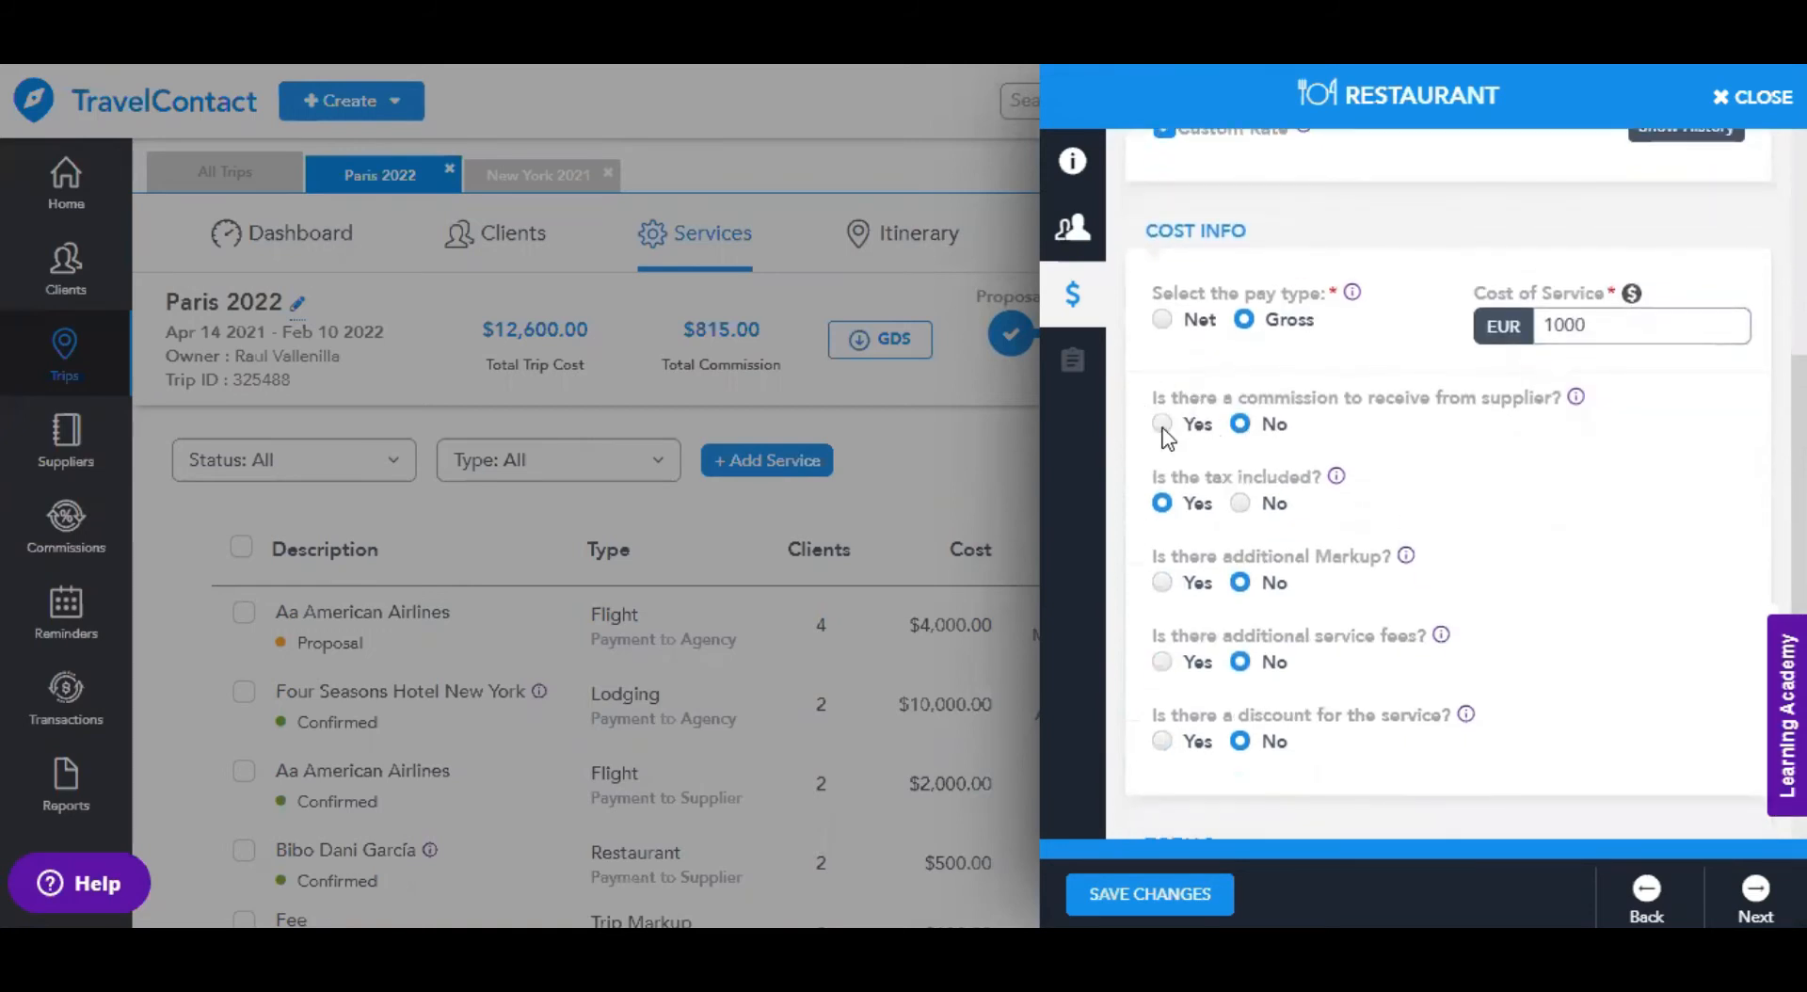
{"action": "left_click", "coordinate": [1163, 424]}
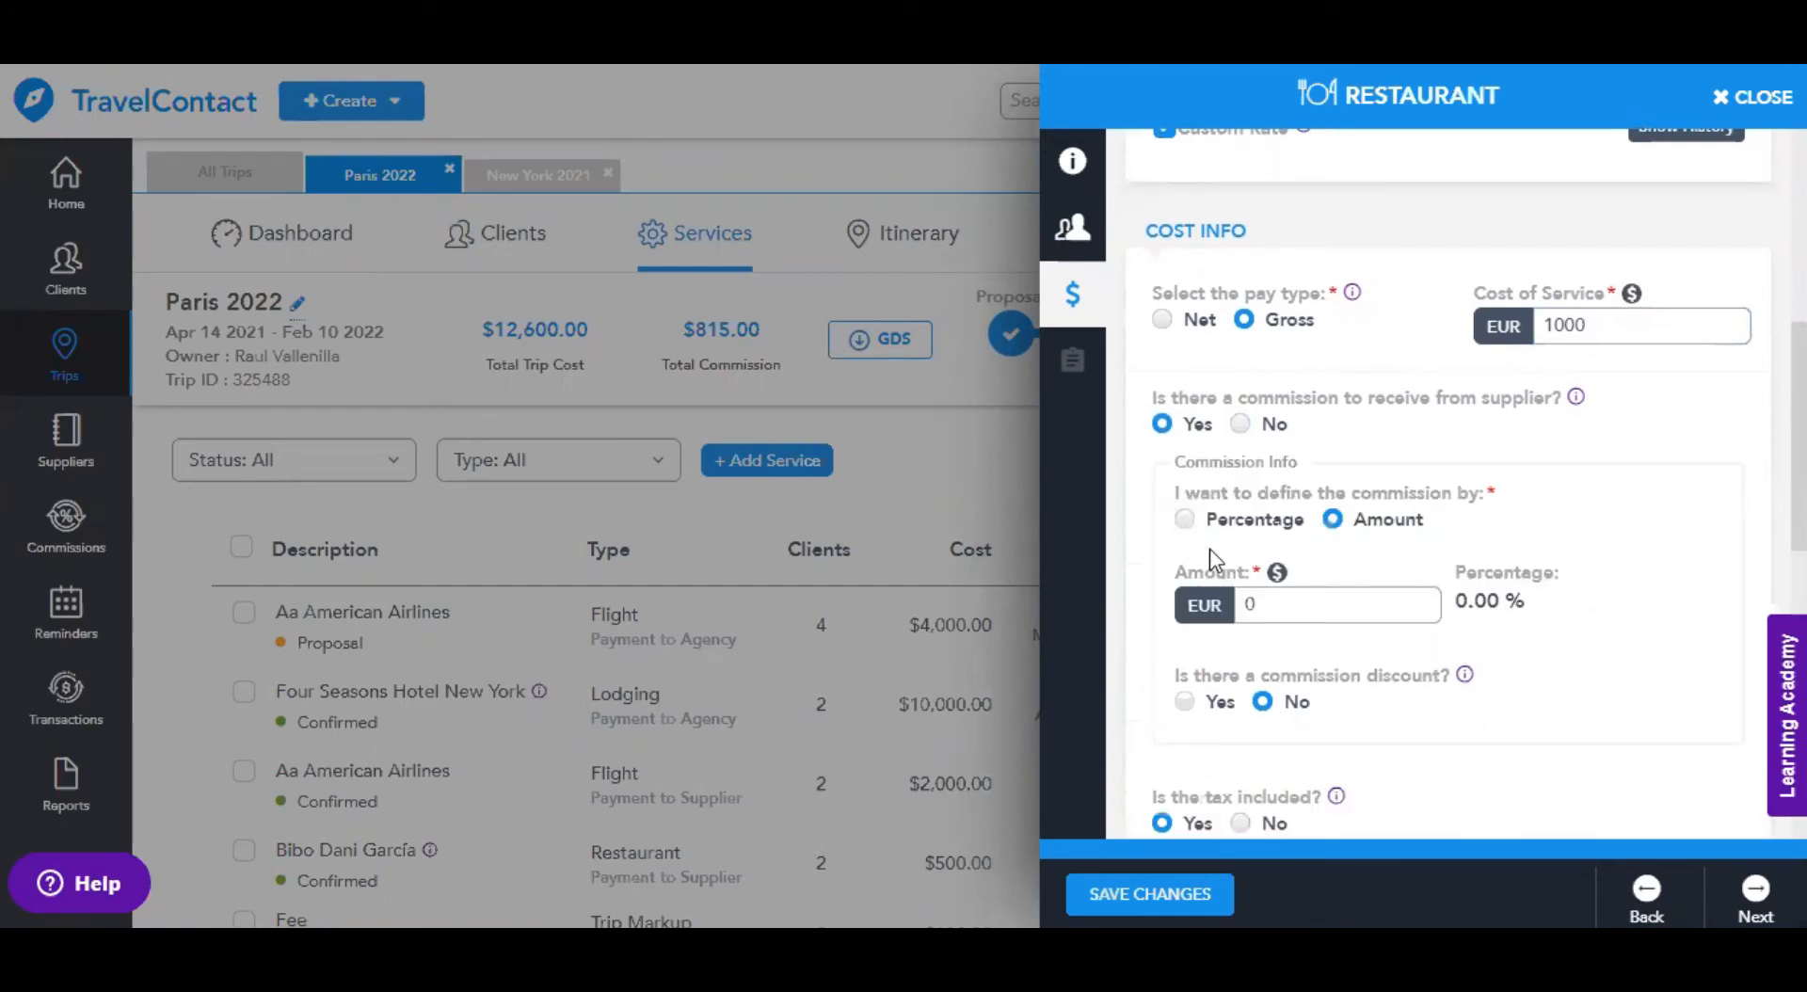
{"action": "left_click", "coordinate": [1265, 605]}
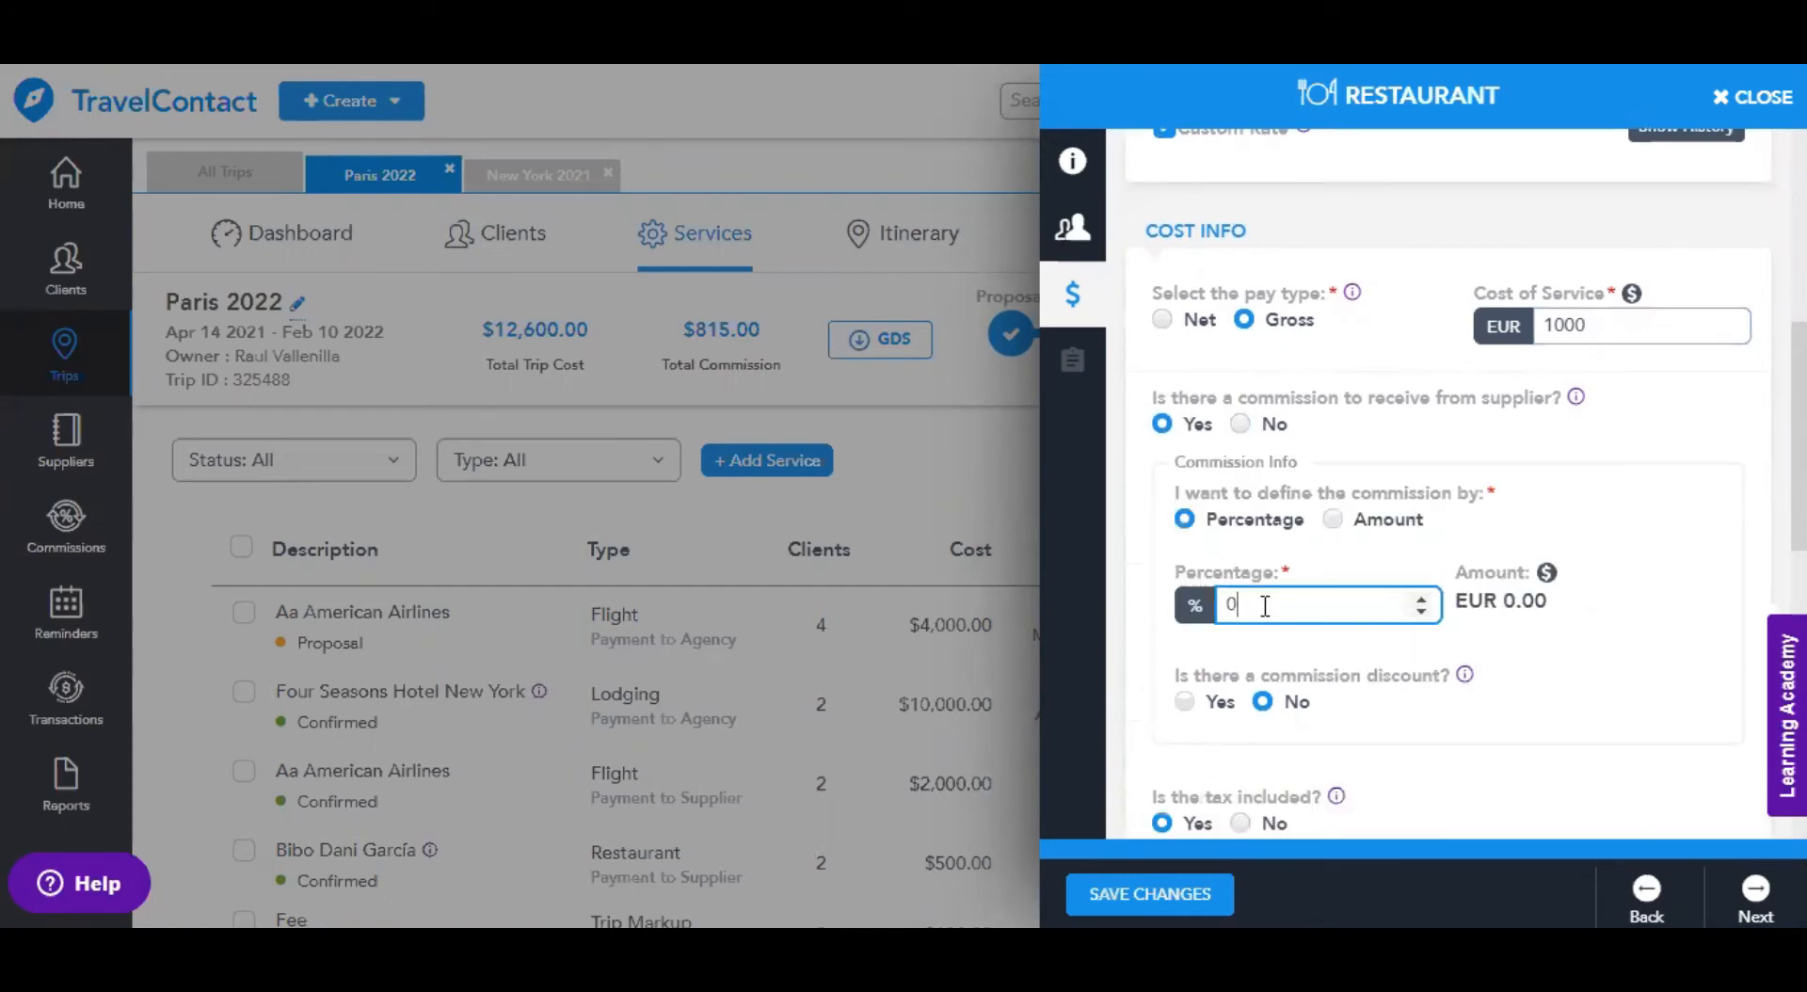
{"action": "key", "text": "BackSpace"}
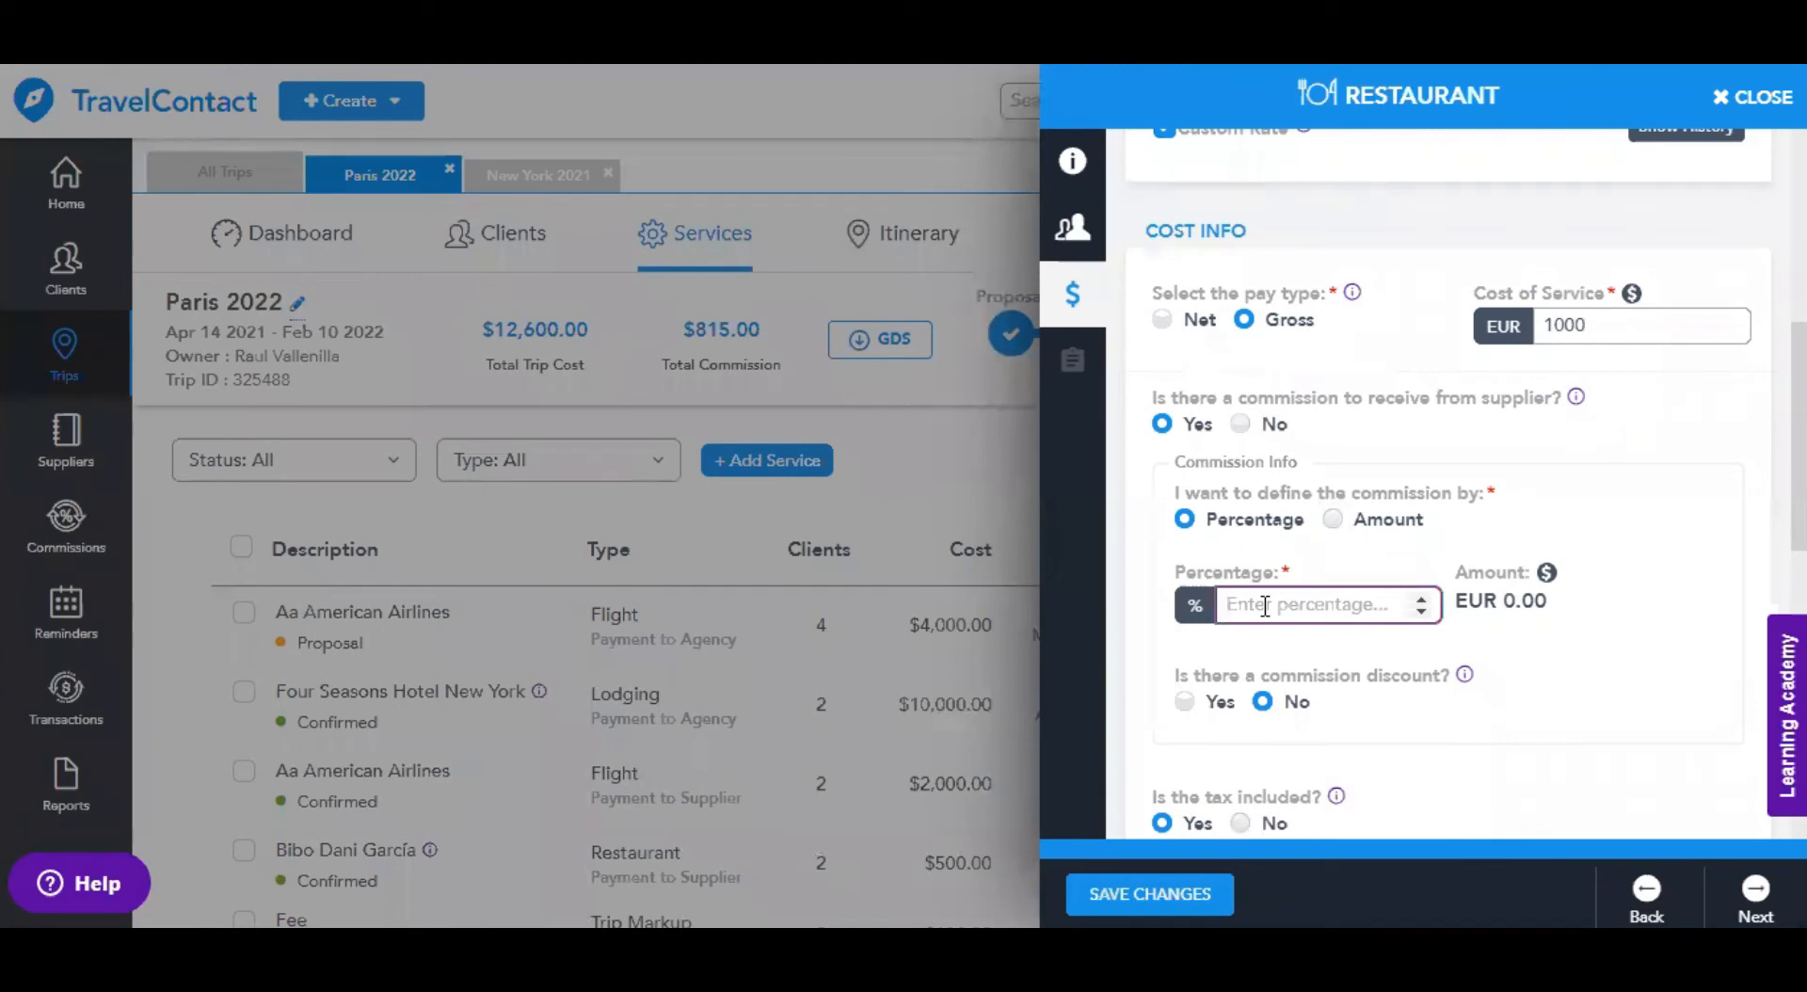
{"action": "type", "text": "5"}
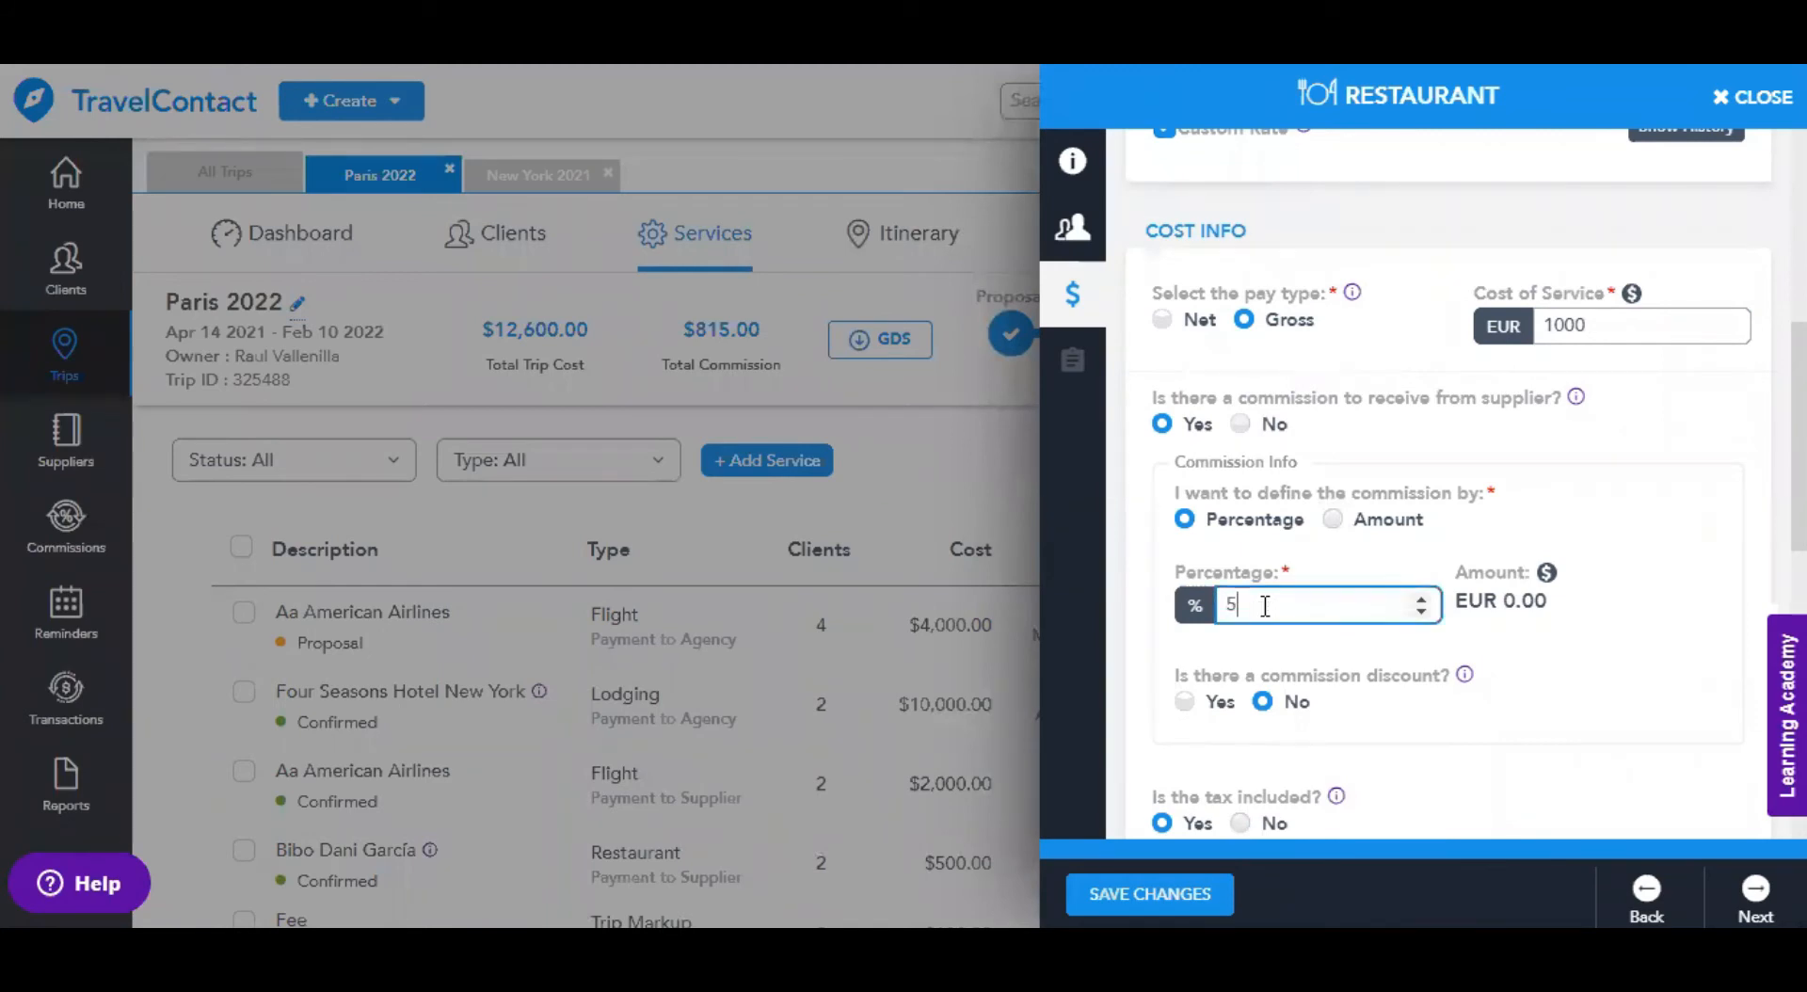
{"action": "left_click", "coordinate": [1646, 596]}
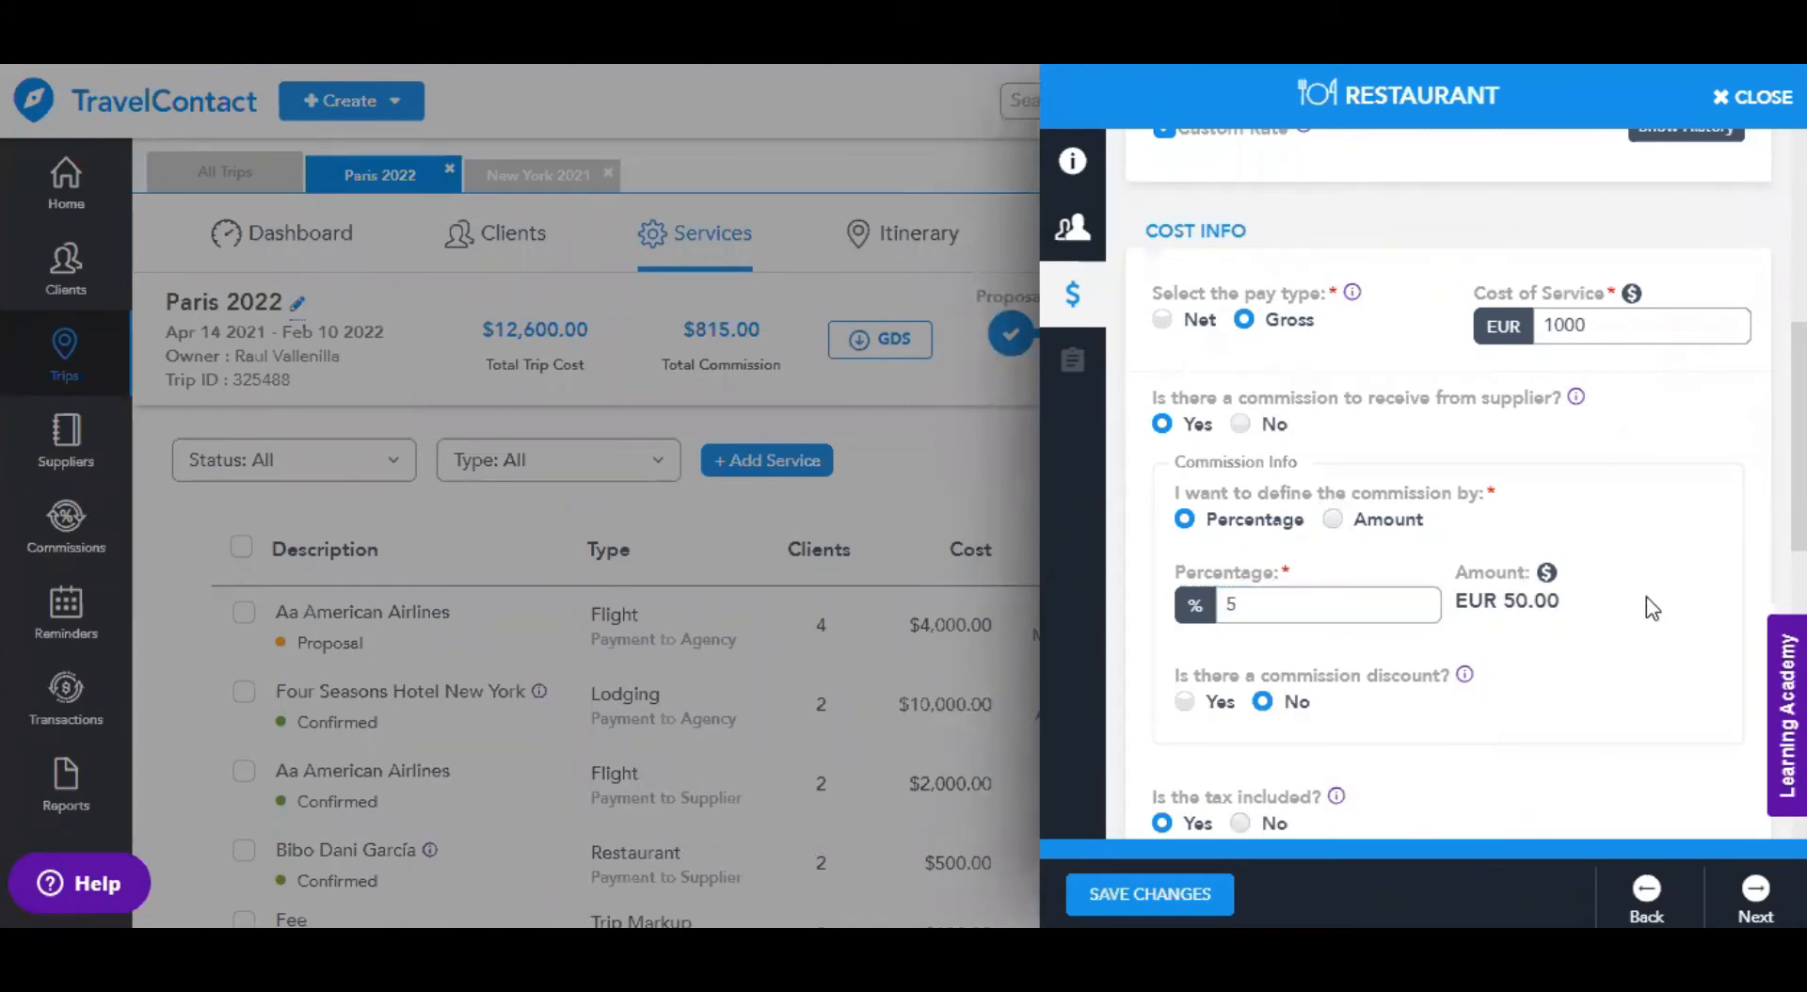
{"action": "scroll", "coordinate": [1646, 596], "scroll_direction": "down", "scroll_amount": 3}
{"action": "scroll", "coordinate": [1646, 595], "scroll_direction": "down", "scroll_amount": 6}
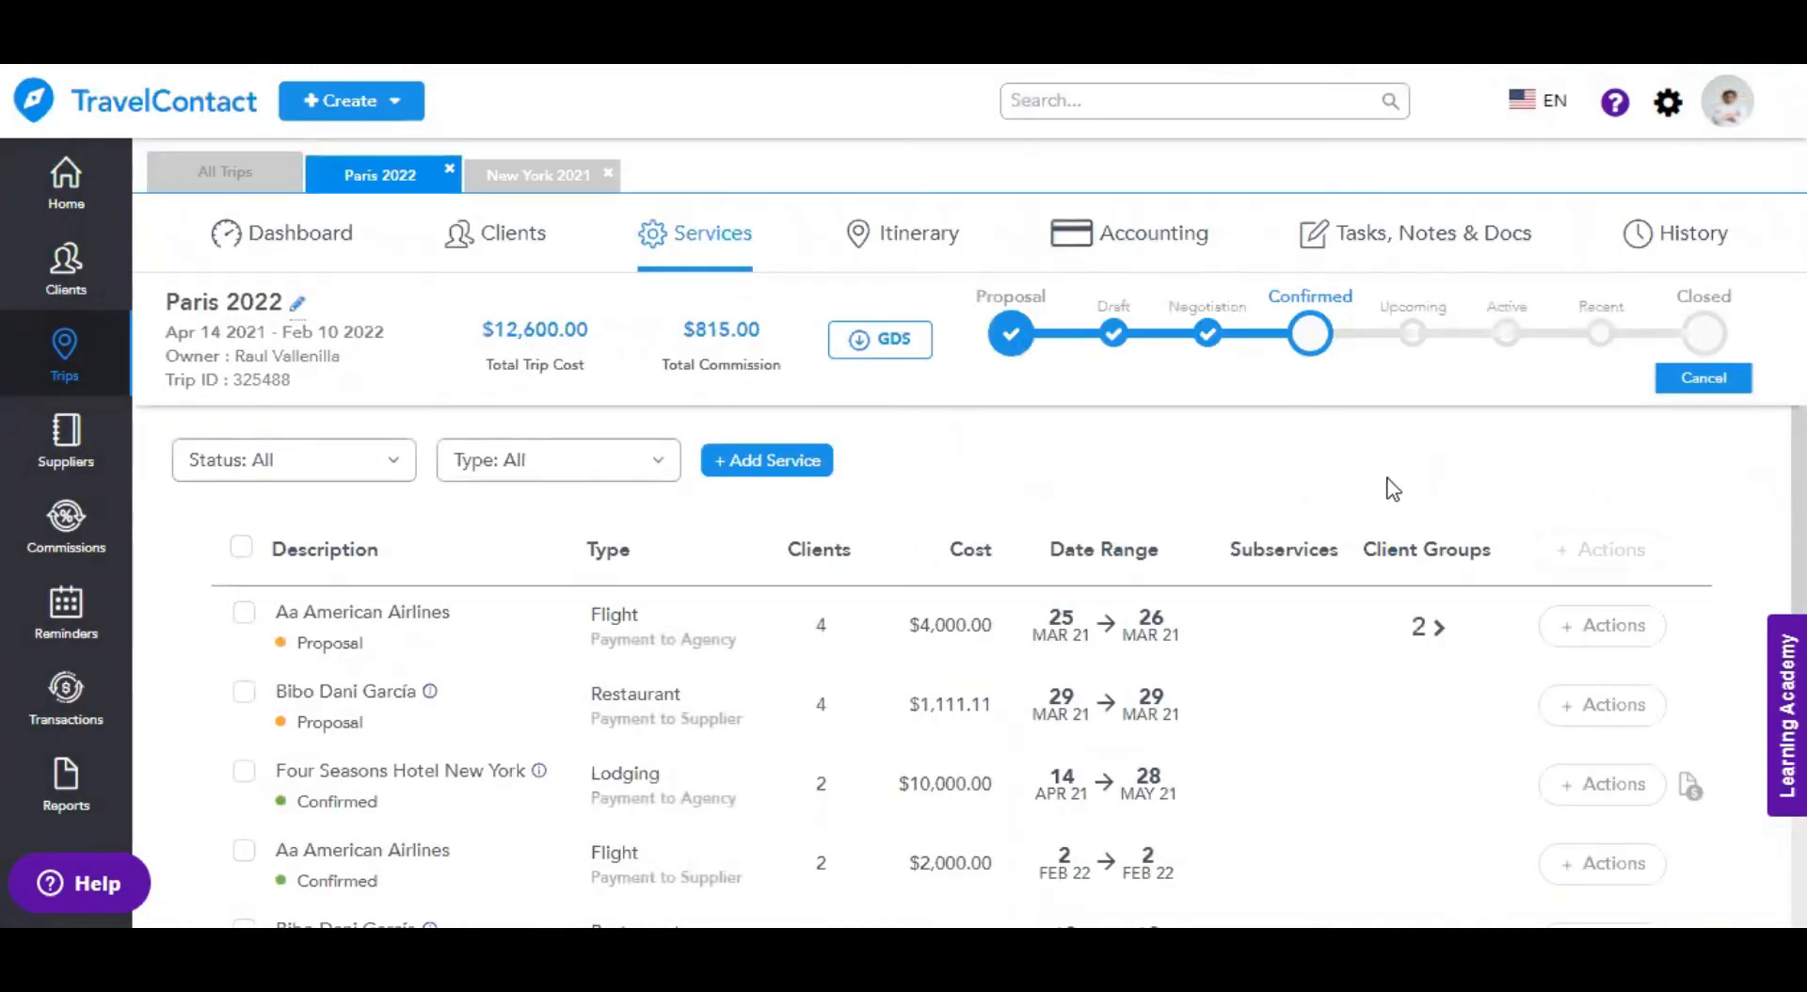
- Check the converted dollar cost of the new Bibo Dani García restaurant service in the Paris 2022 services list
{"action": "scroll", "coordinate": [1393, 490], "scroll_direction": "down", "scroll_amount": 1}
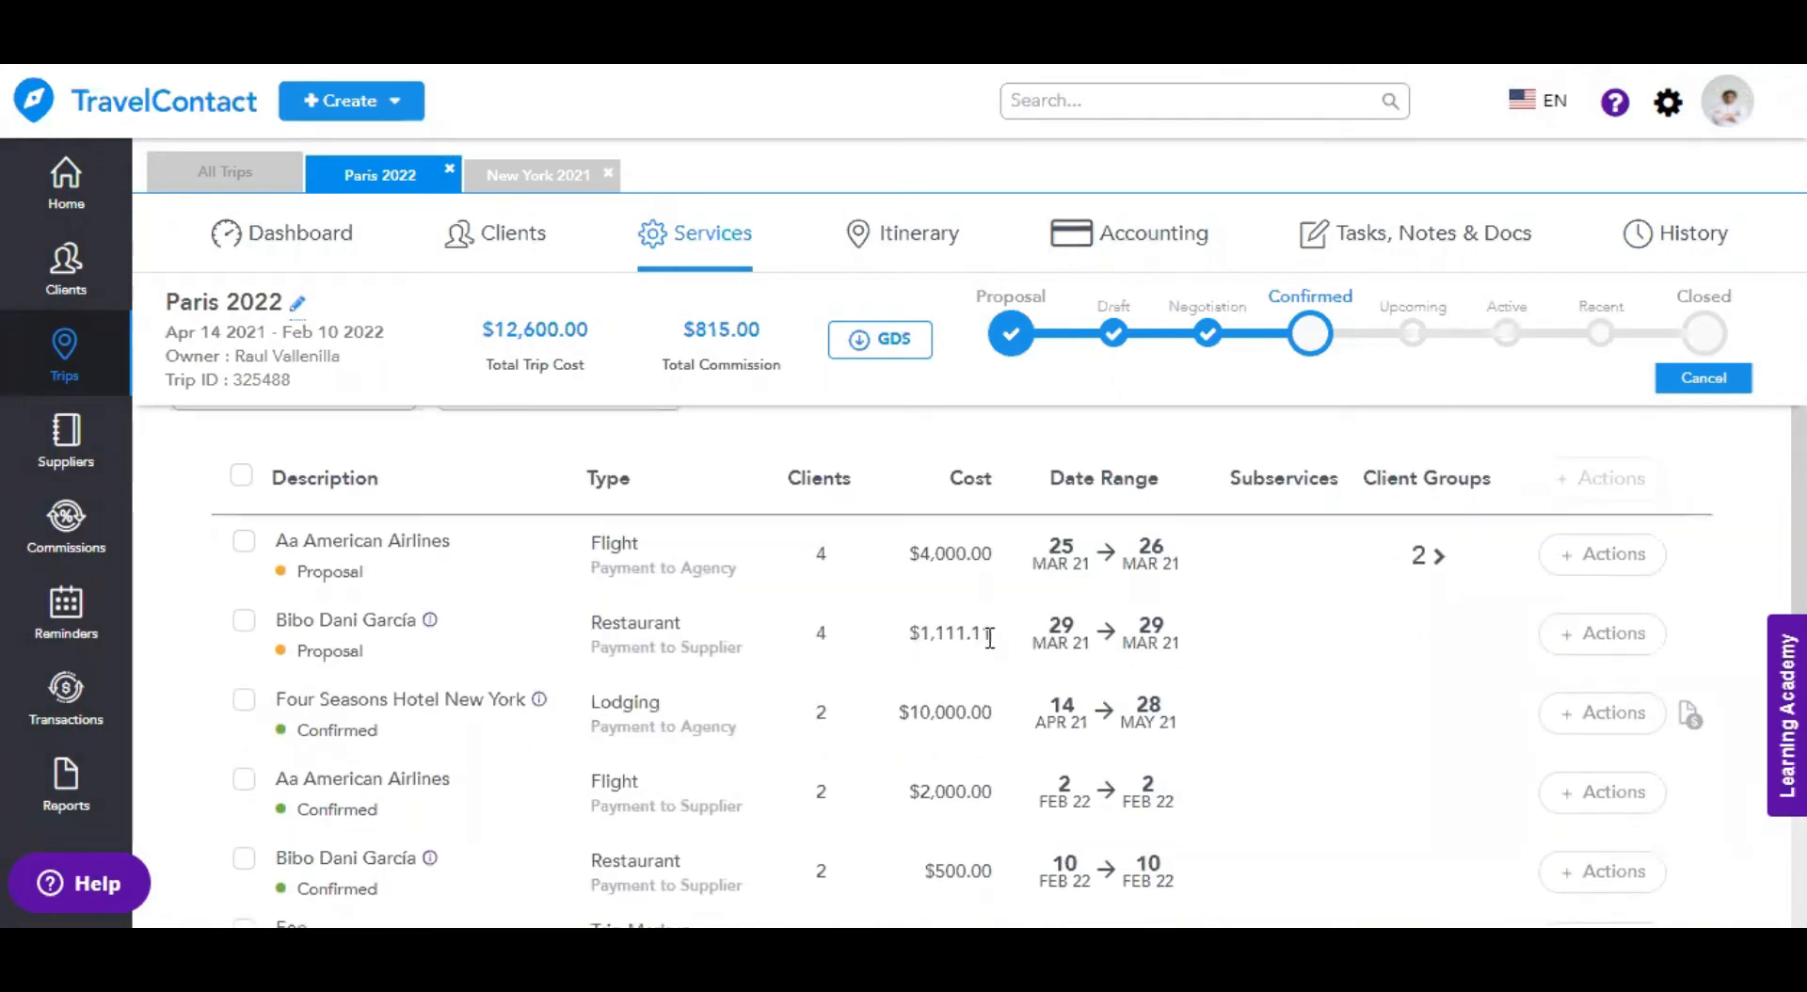
{"action": "left_click_drag", "start_coordinate": [992, 635], "coordinate": [905, 633]}
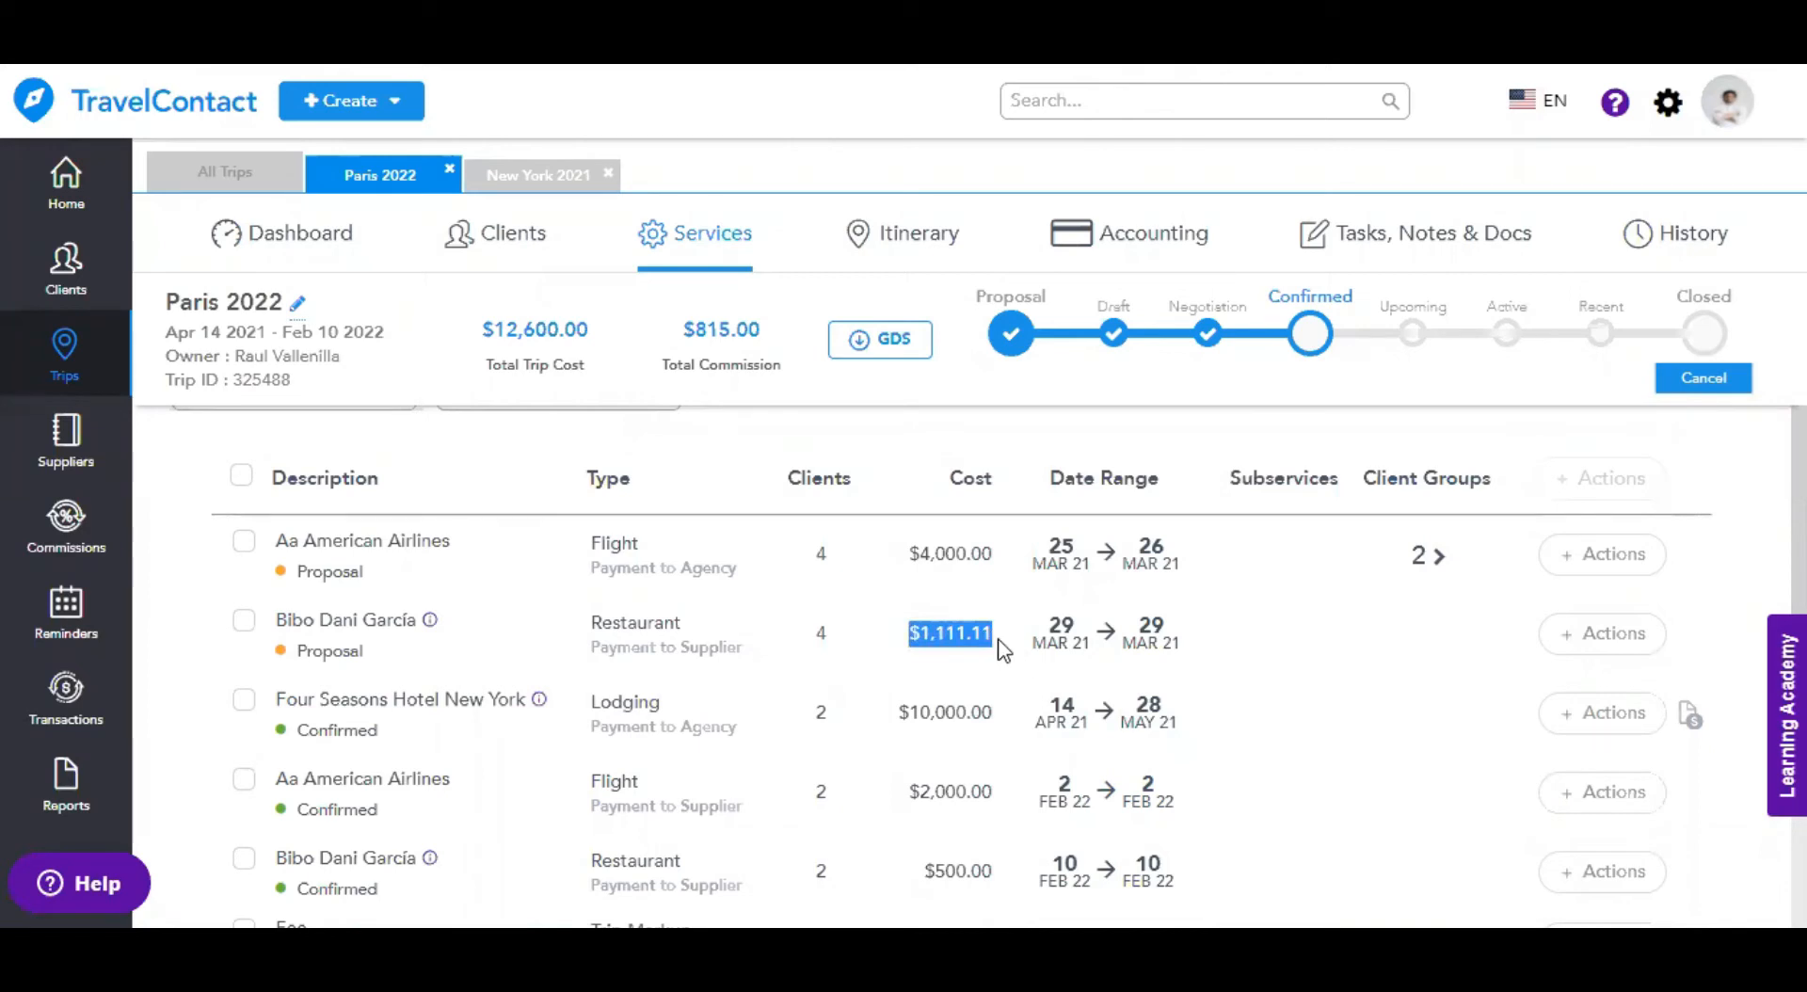
{"action": "left_click", "coordinate": [1250, 668]}
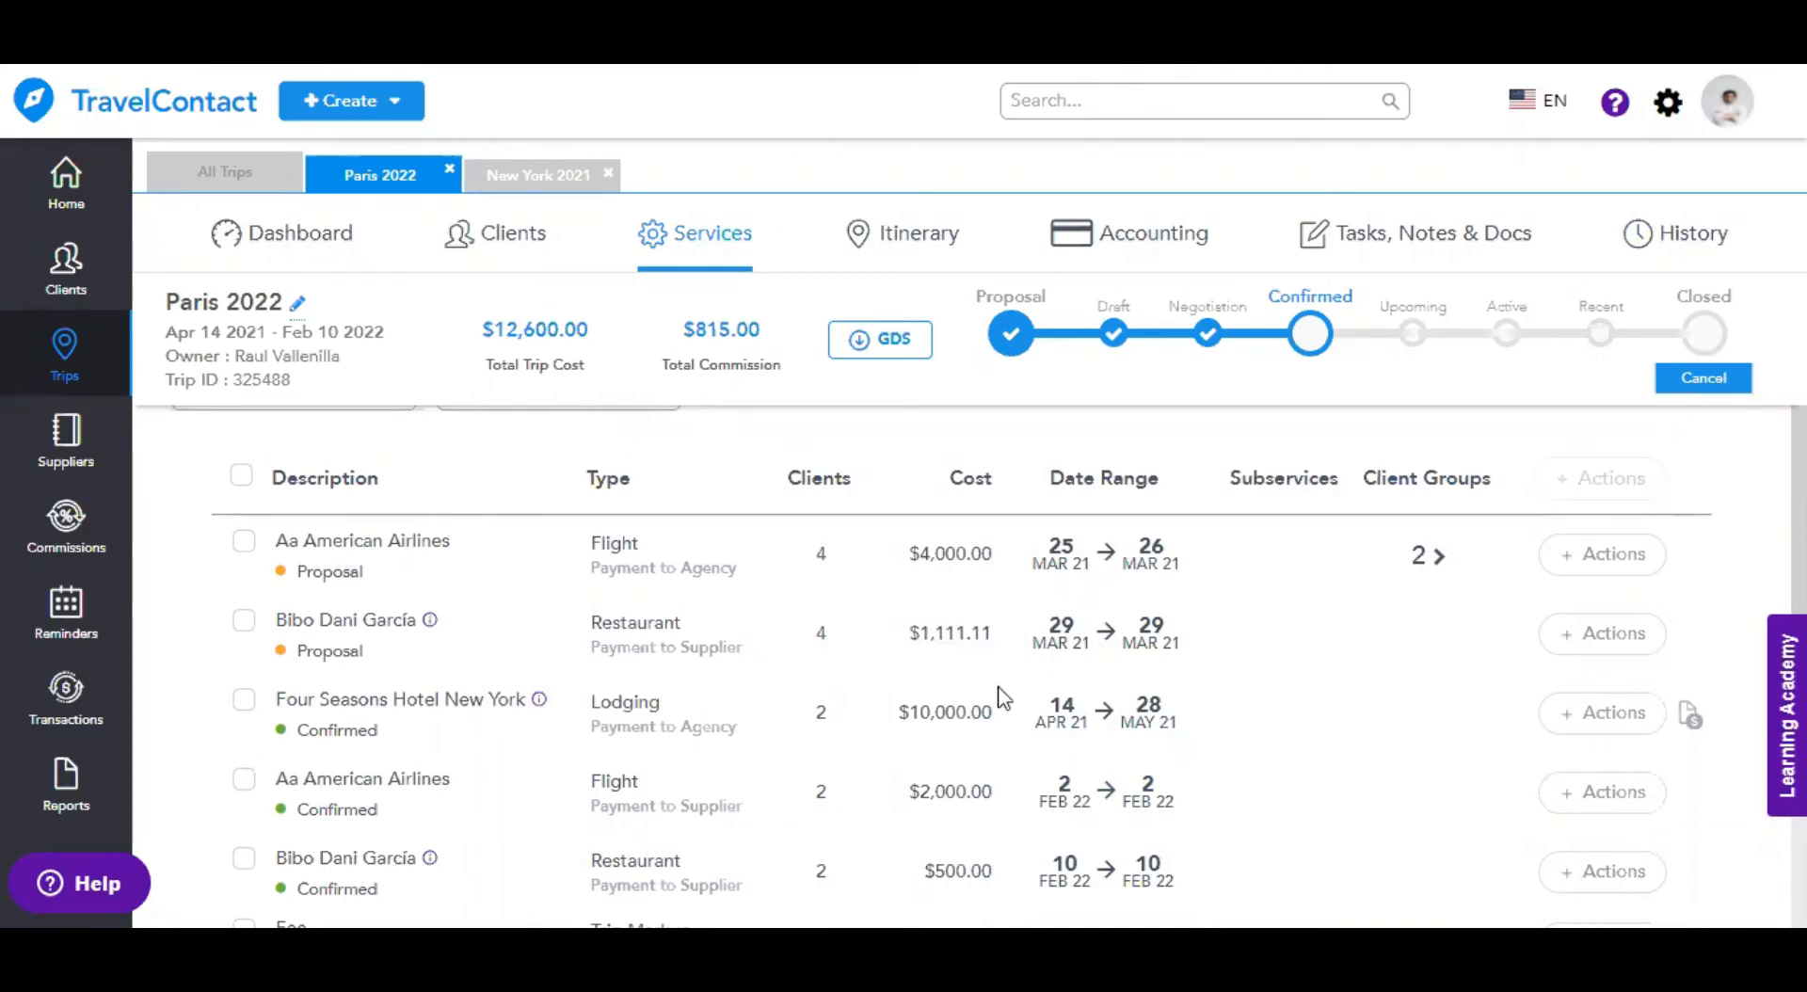
{"action": "scroll", "coordinate": [958, 651], "scroll_direction": "up", "scroll_amount": 1}
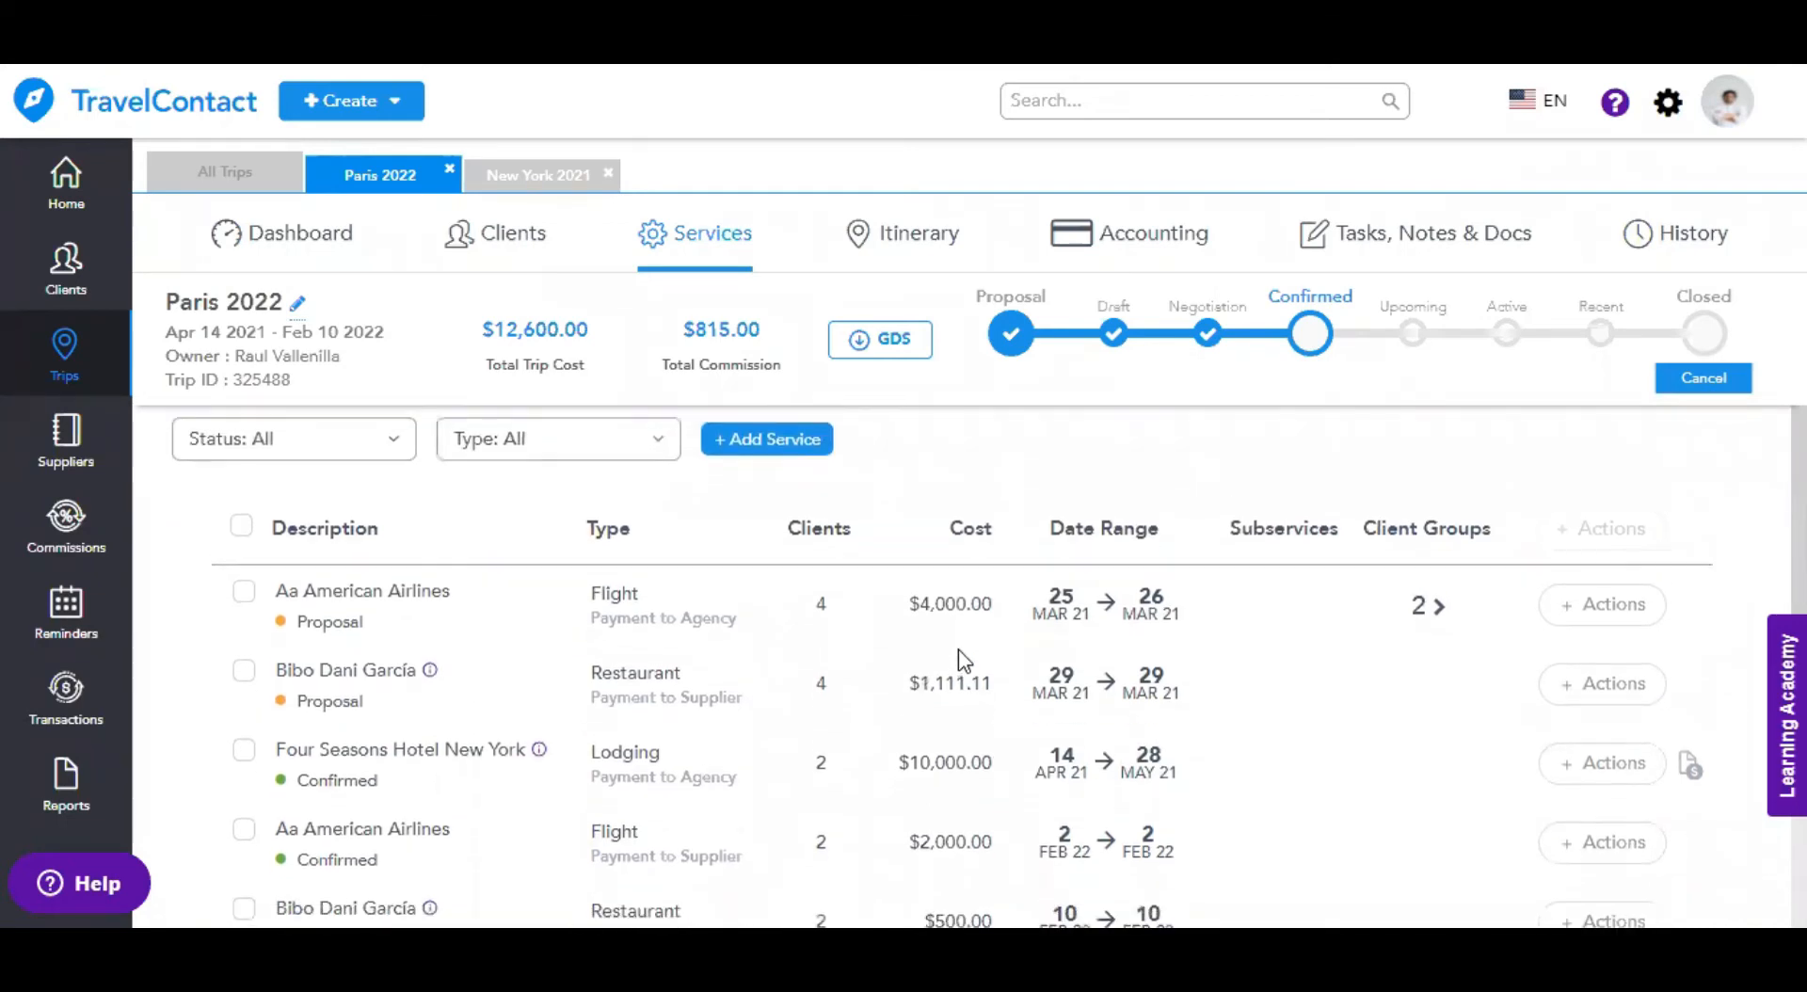
{"action": "scroll", "coordinate": [950, 687], "scroll_direction": "down", "scroll_amount": 1}
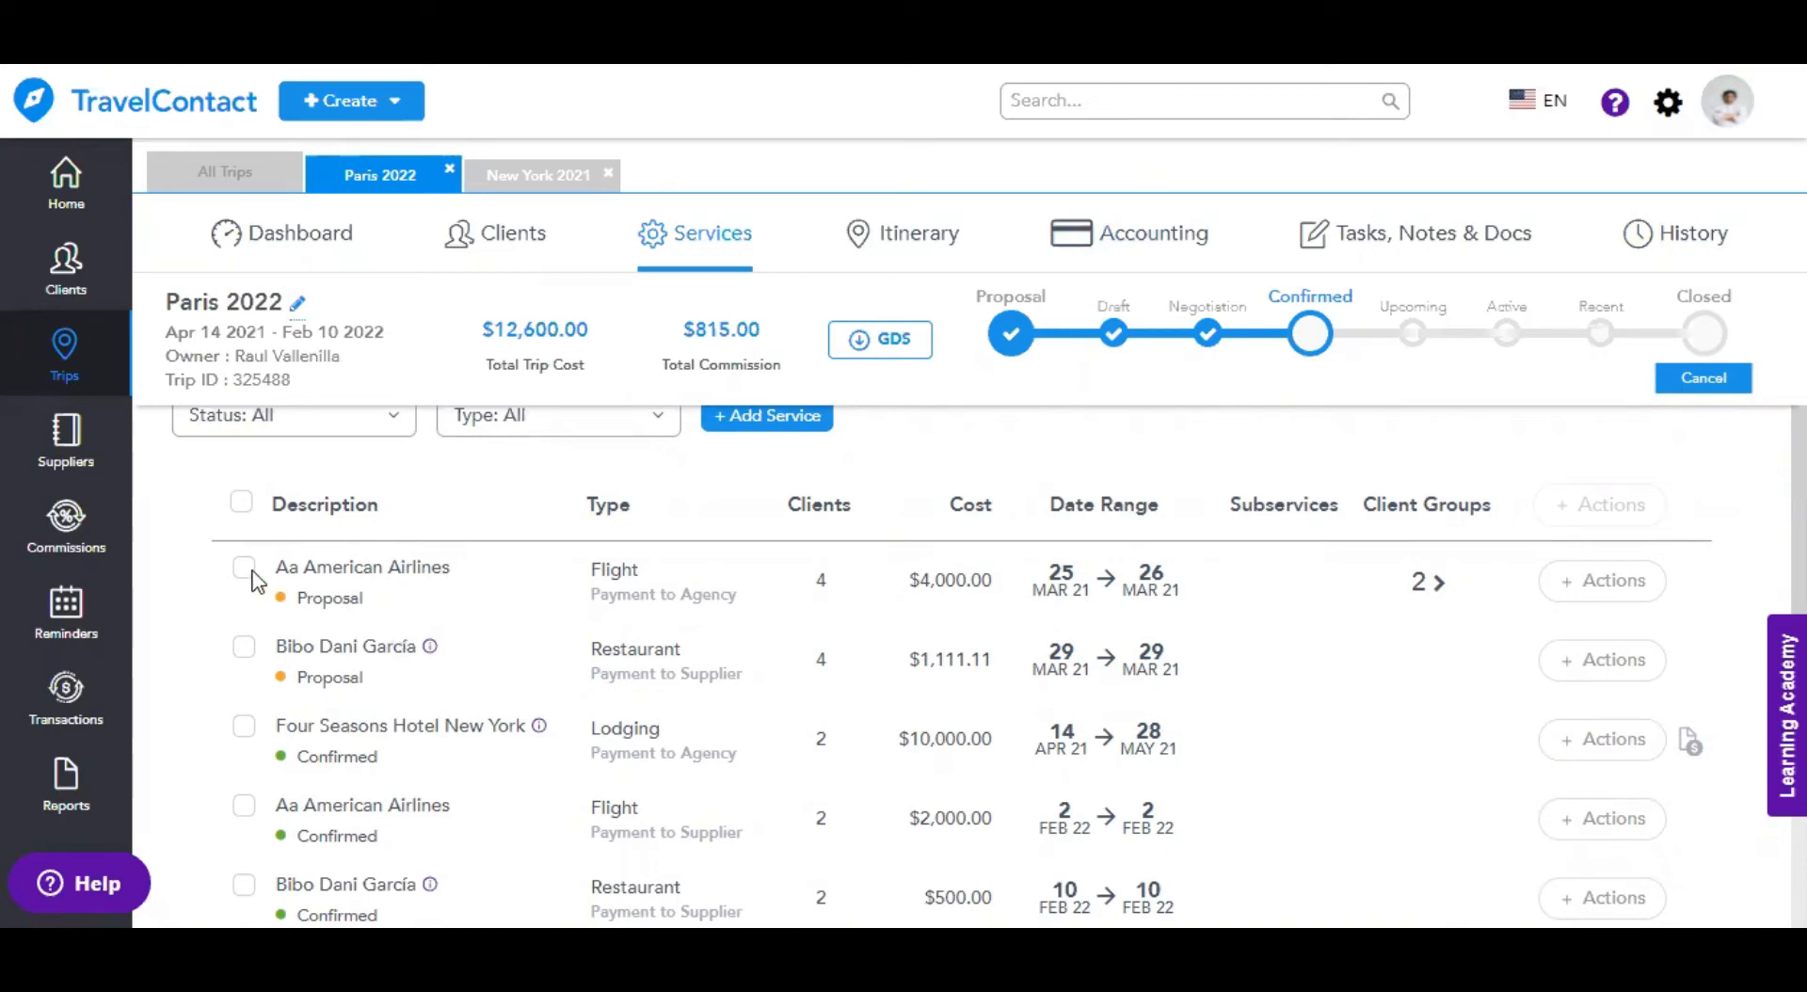
- Start confirming and invoicing the proposed Aa American Airlines flight now, with an individual invoice for each group
{"action": "left_click", "coordinate": [1602, 583]}
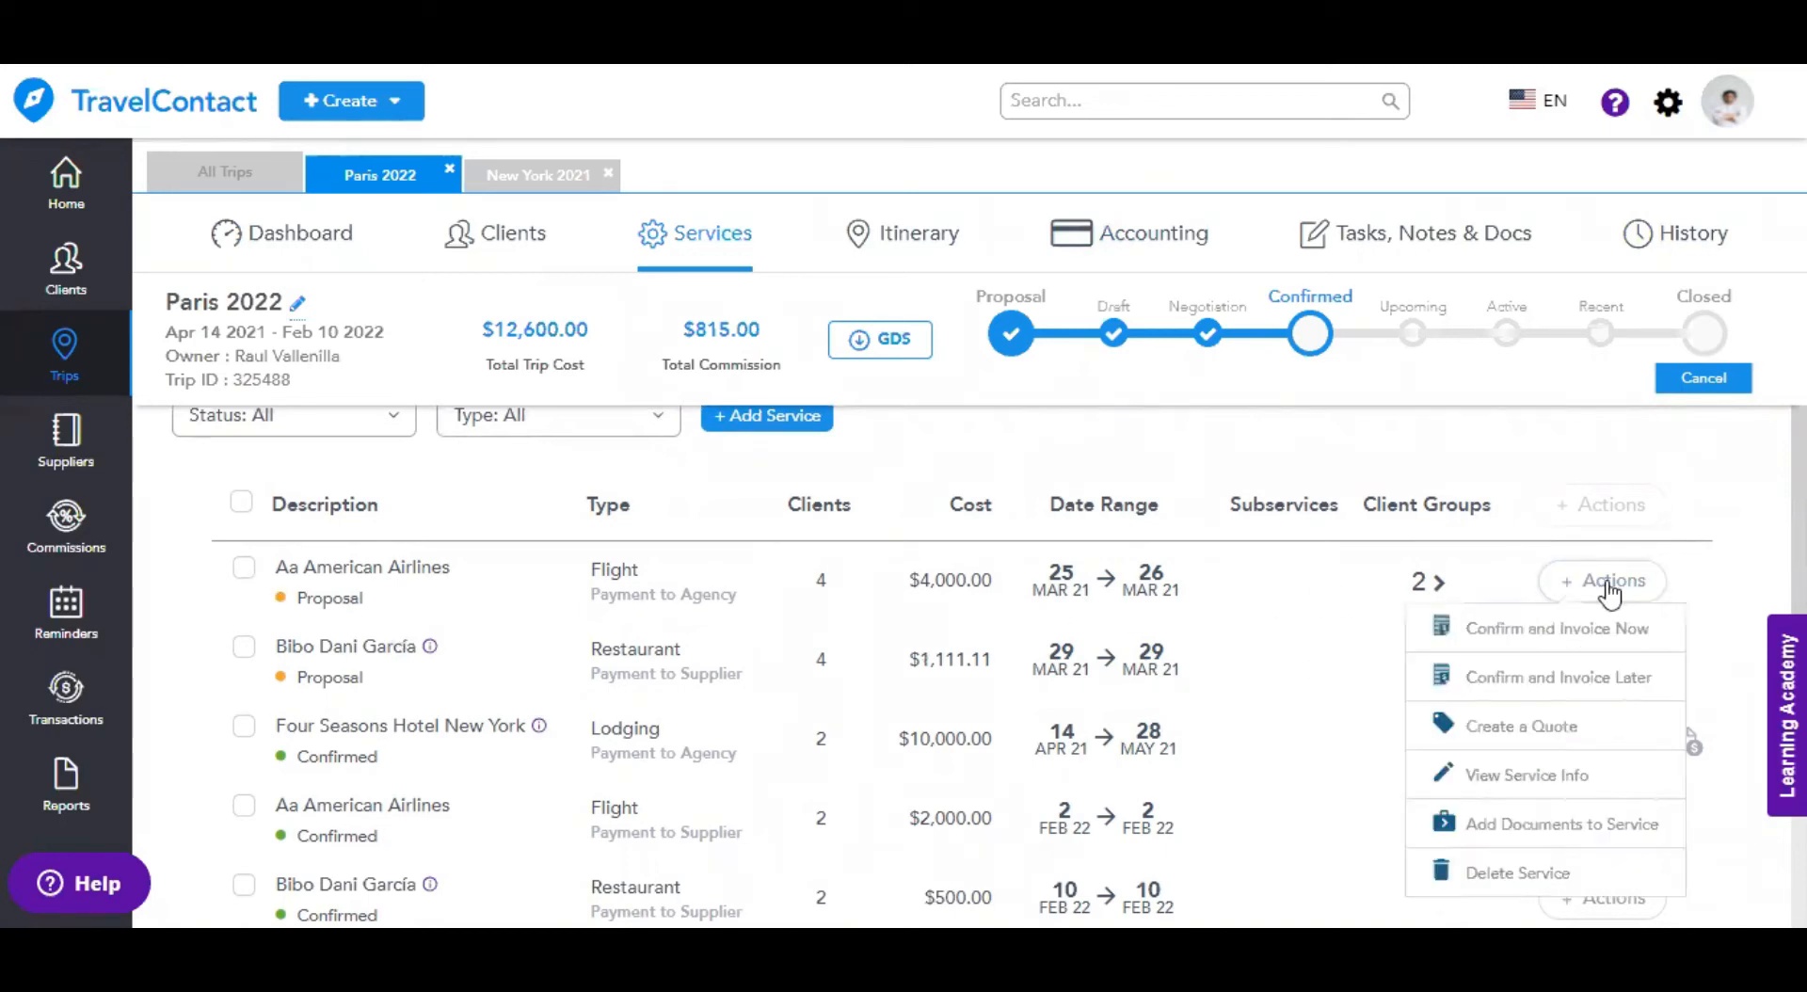
{"action": "left_click", "coordinate": [1524, 640]}
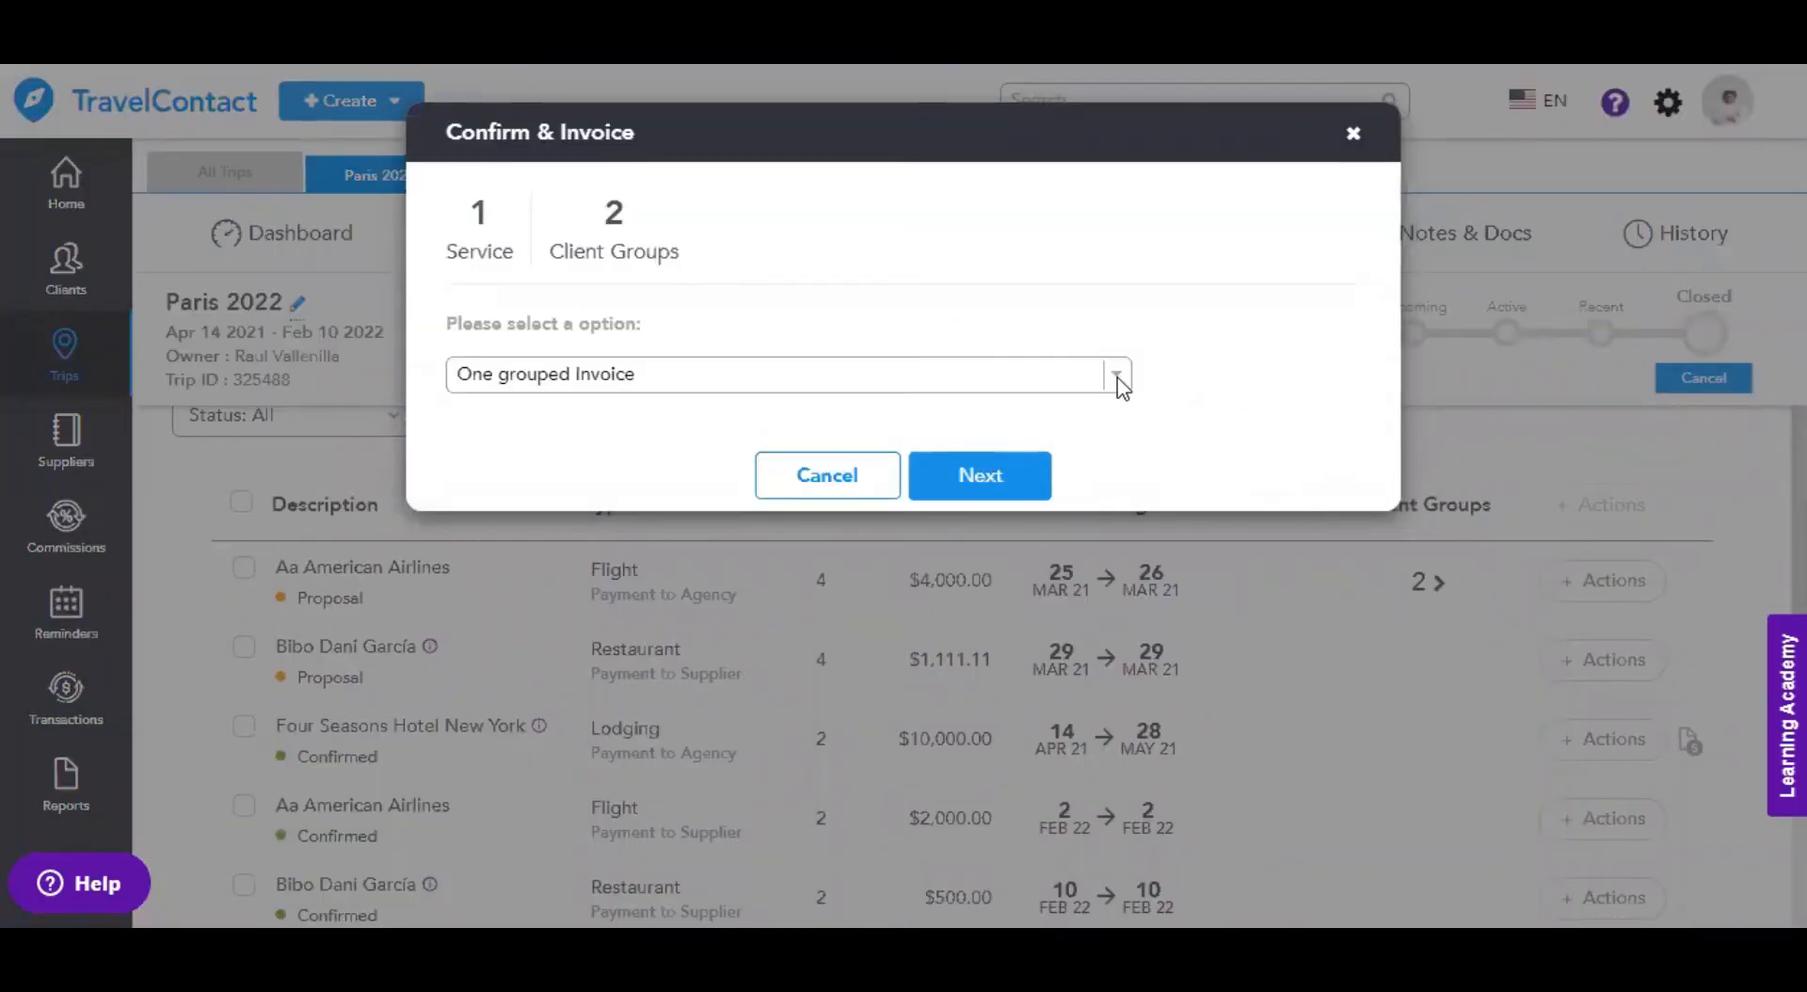
{"action": "left_click", "coordinate": [1117, 377]}
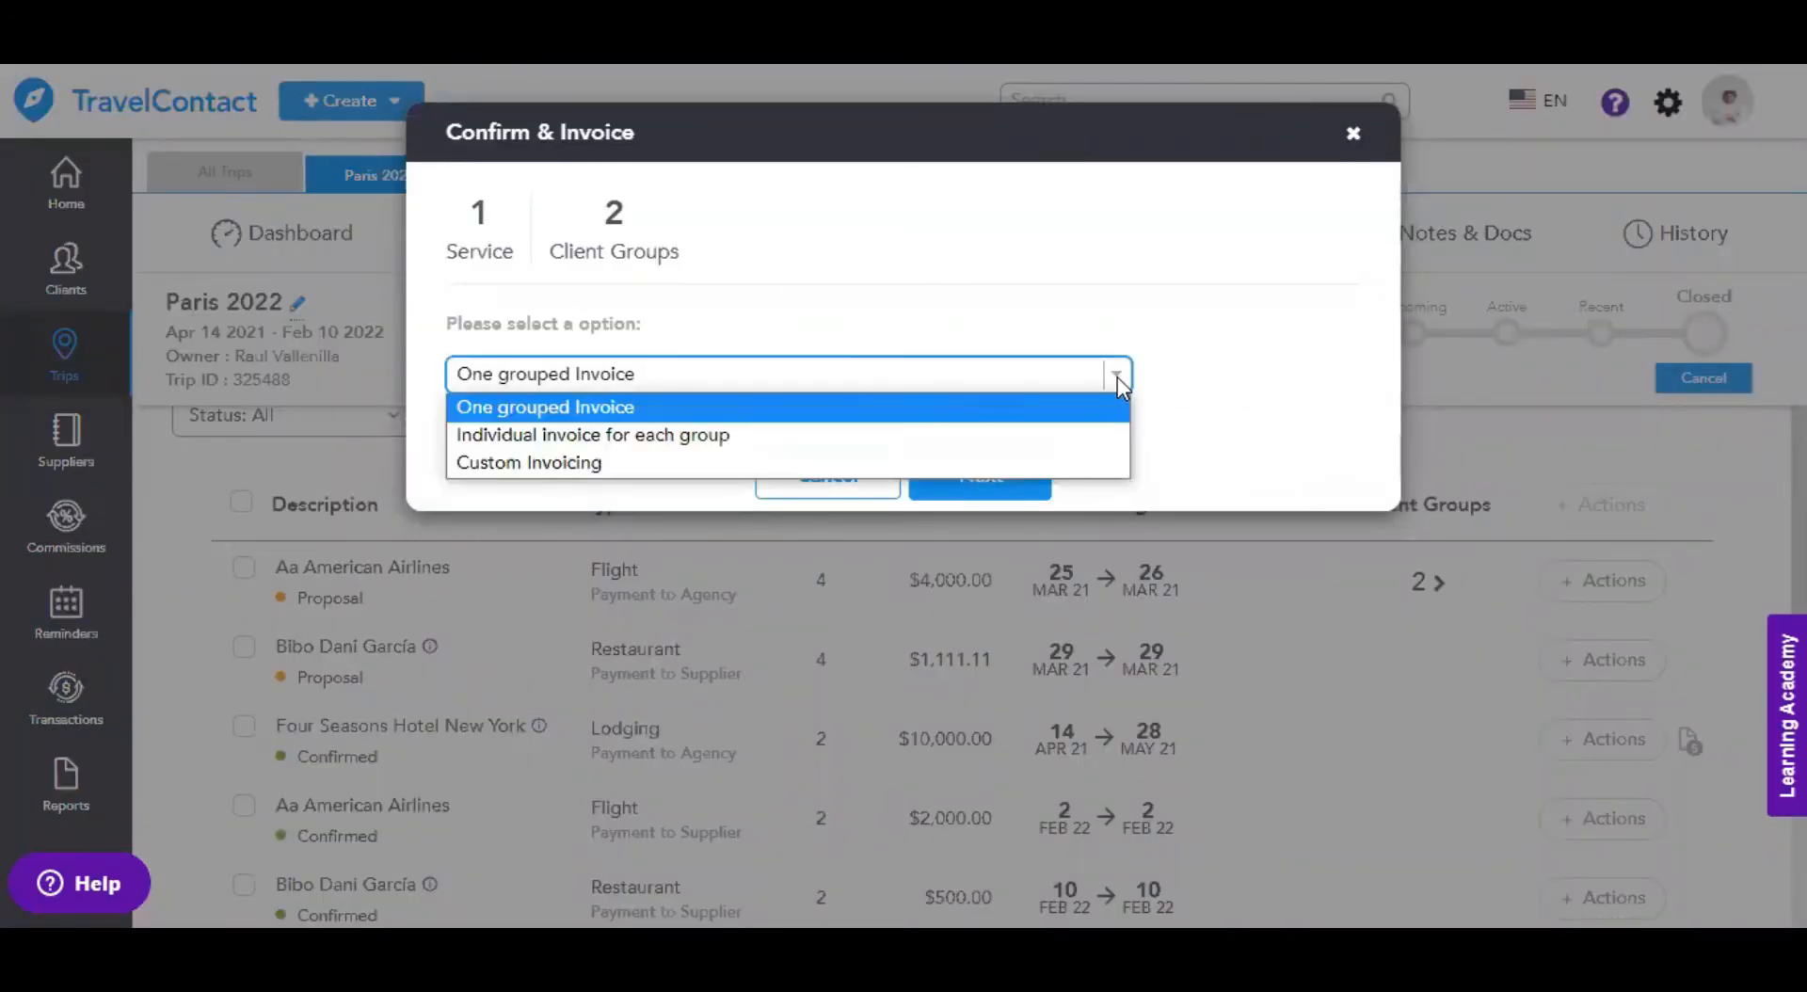
{"action": "left_click", "coordinate": [937, 446]}
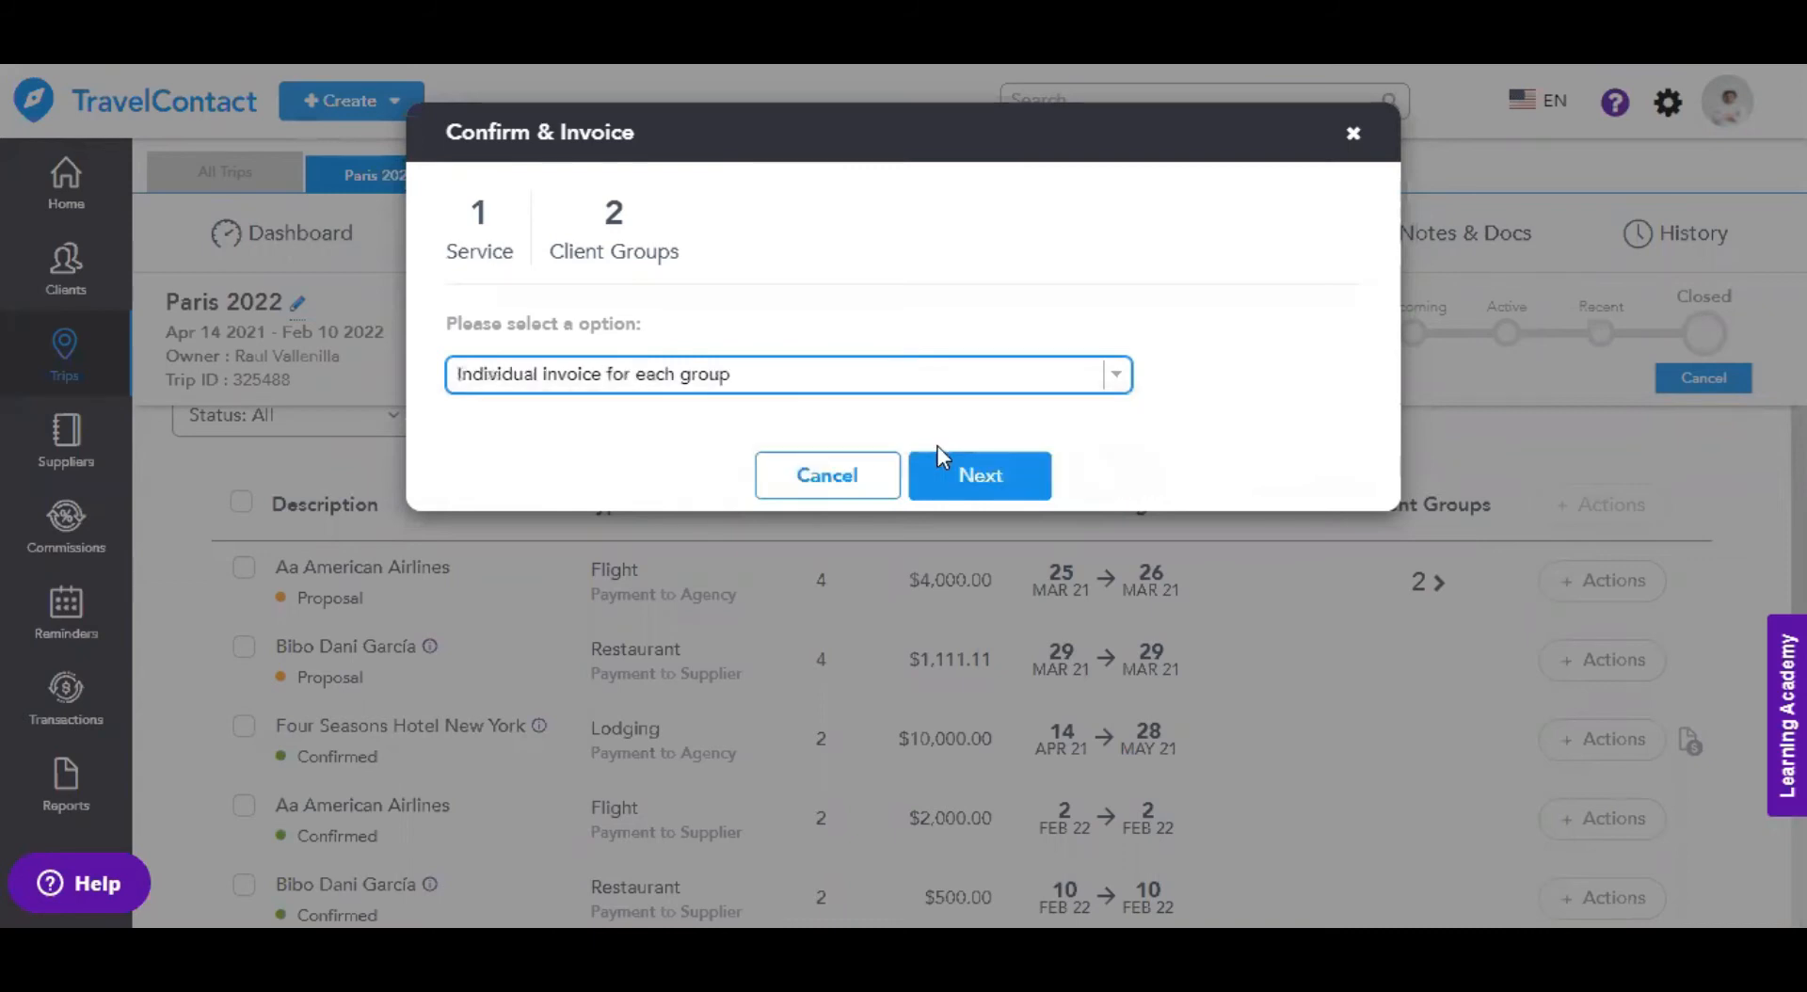
{"action": "left_click", "coordinate": [972, 482]}
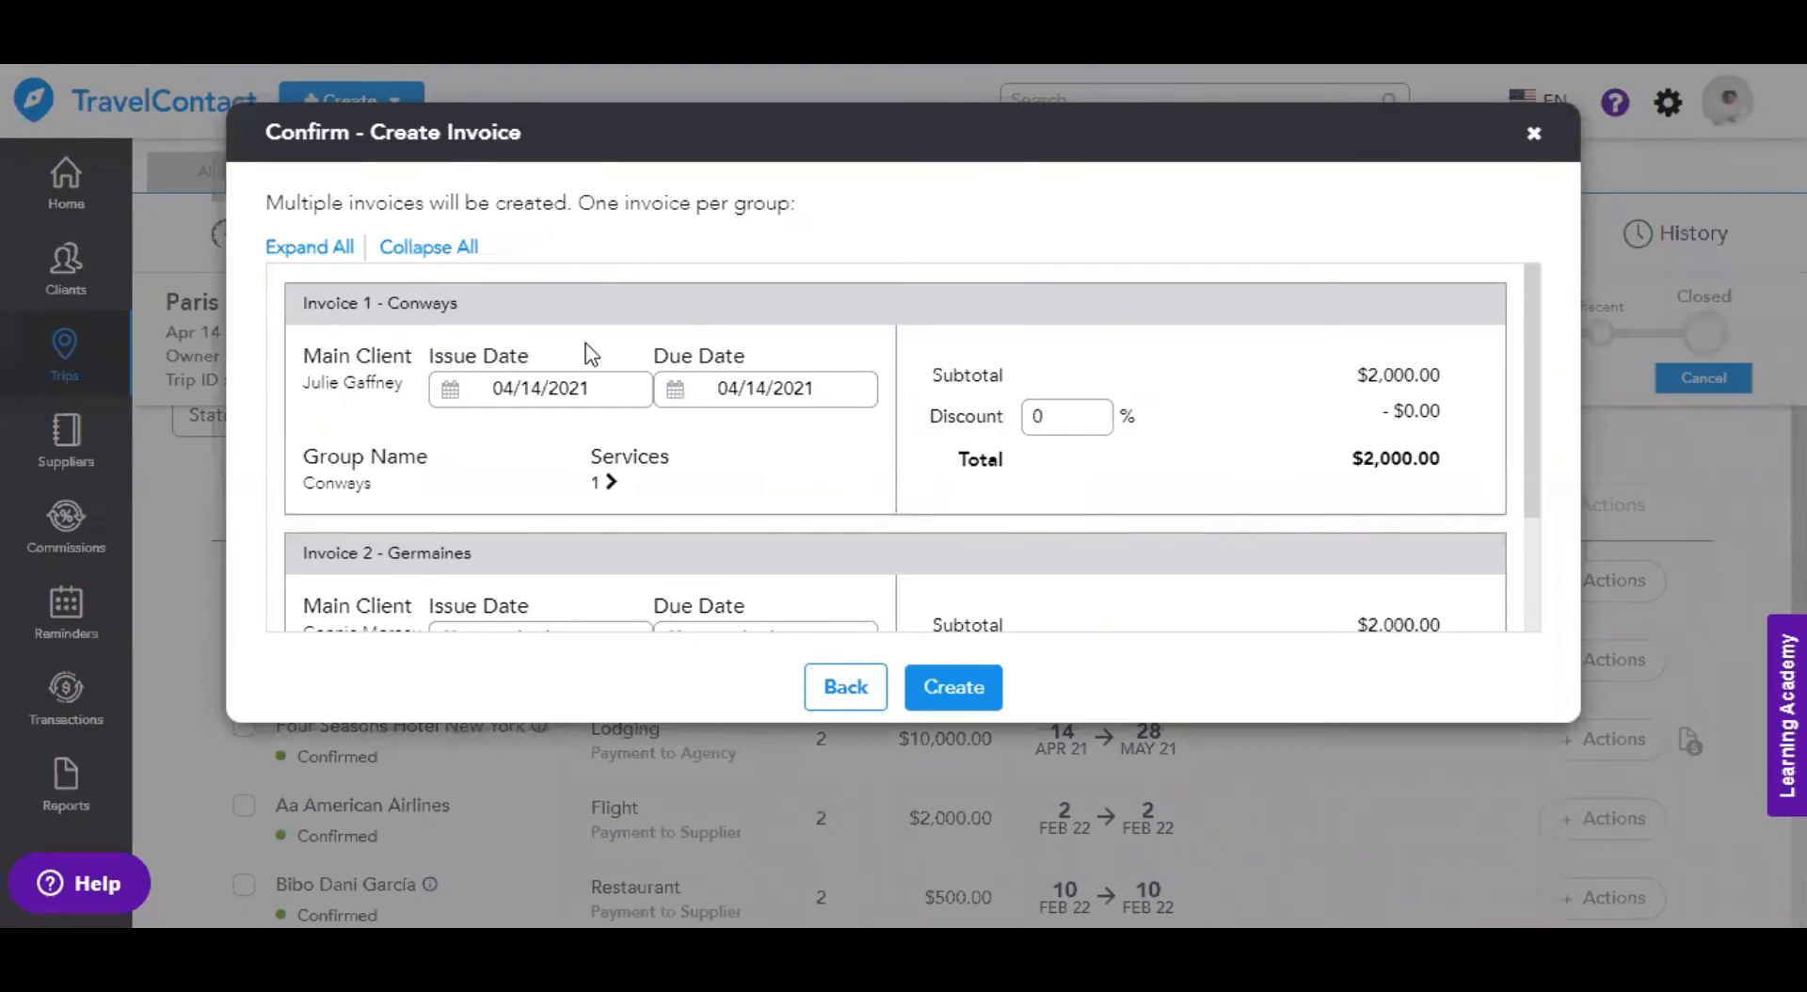
- Review the Conways and Germaines invoice drafts for the flight and create both invoices
{"action": "scroll", "coordinate": [1183, 449], "scroll_direction": "down", "scroll_amount": 2}
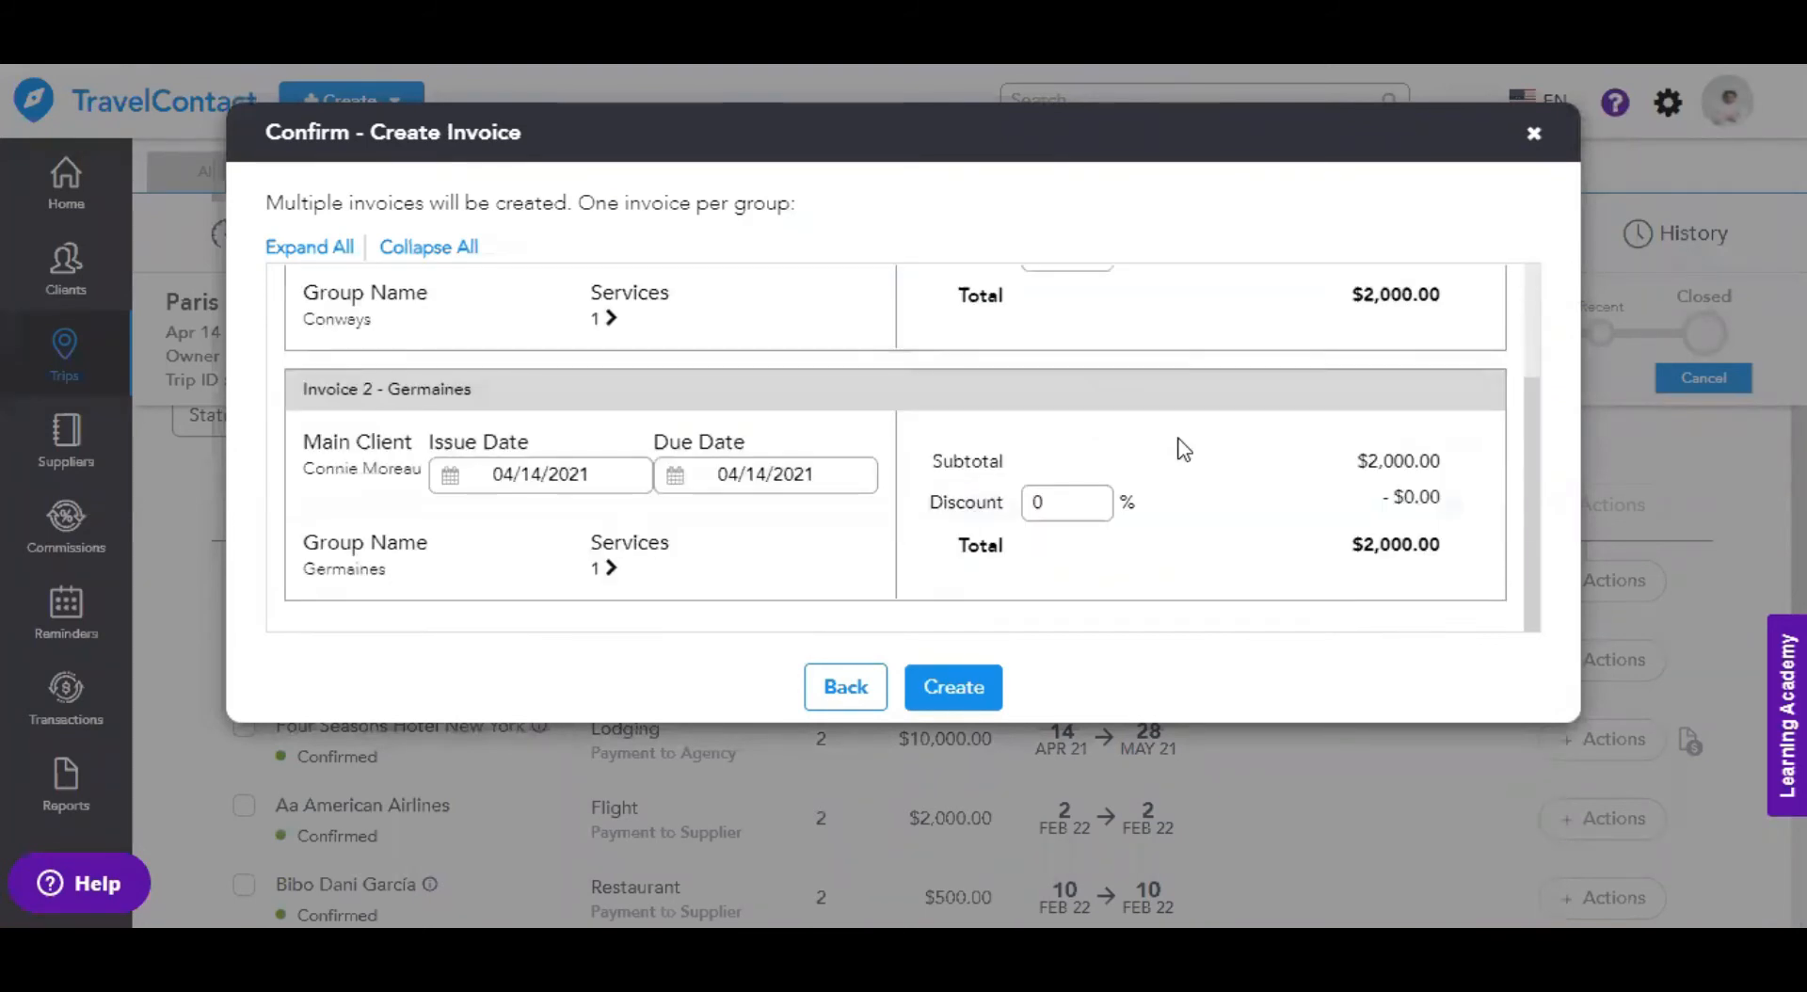
{"action": "scroll", "coordinate": [1183, 449], "scroll_direction": "up", "scroll_amount": 2}
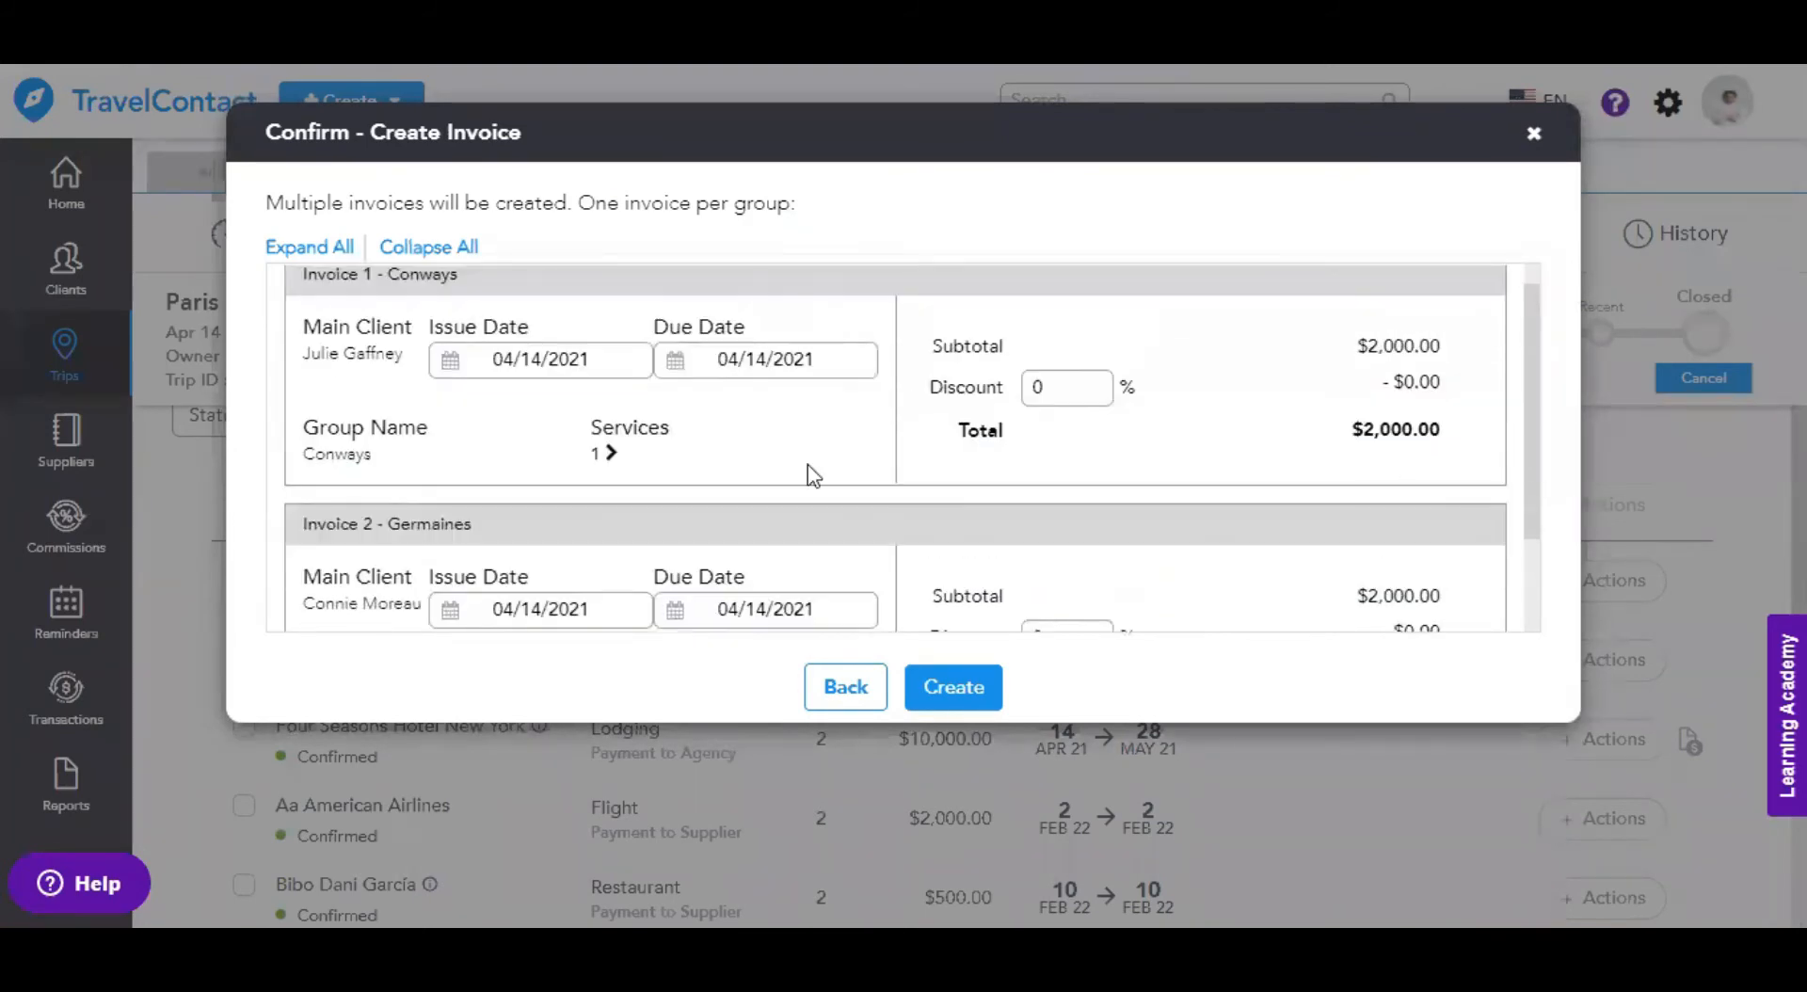
{"action": "scroll", "coordinate": [808, 465], "scroll_direction": "down", "scroll_amount": 1}
{"action": "scroll", "coordinate": [746, 518], "scroll_direction": "down", "scroll_amount": 1}
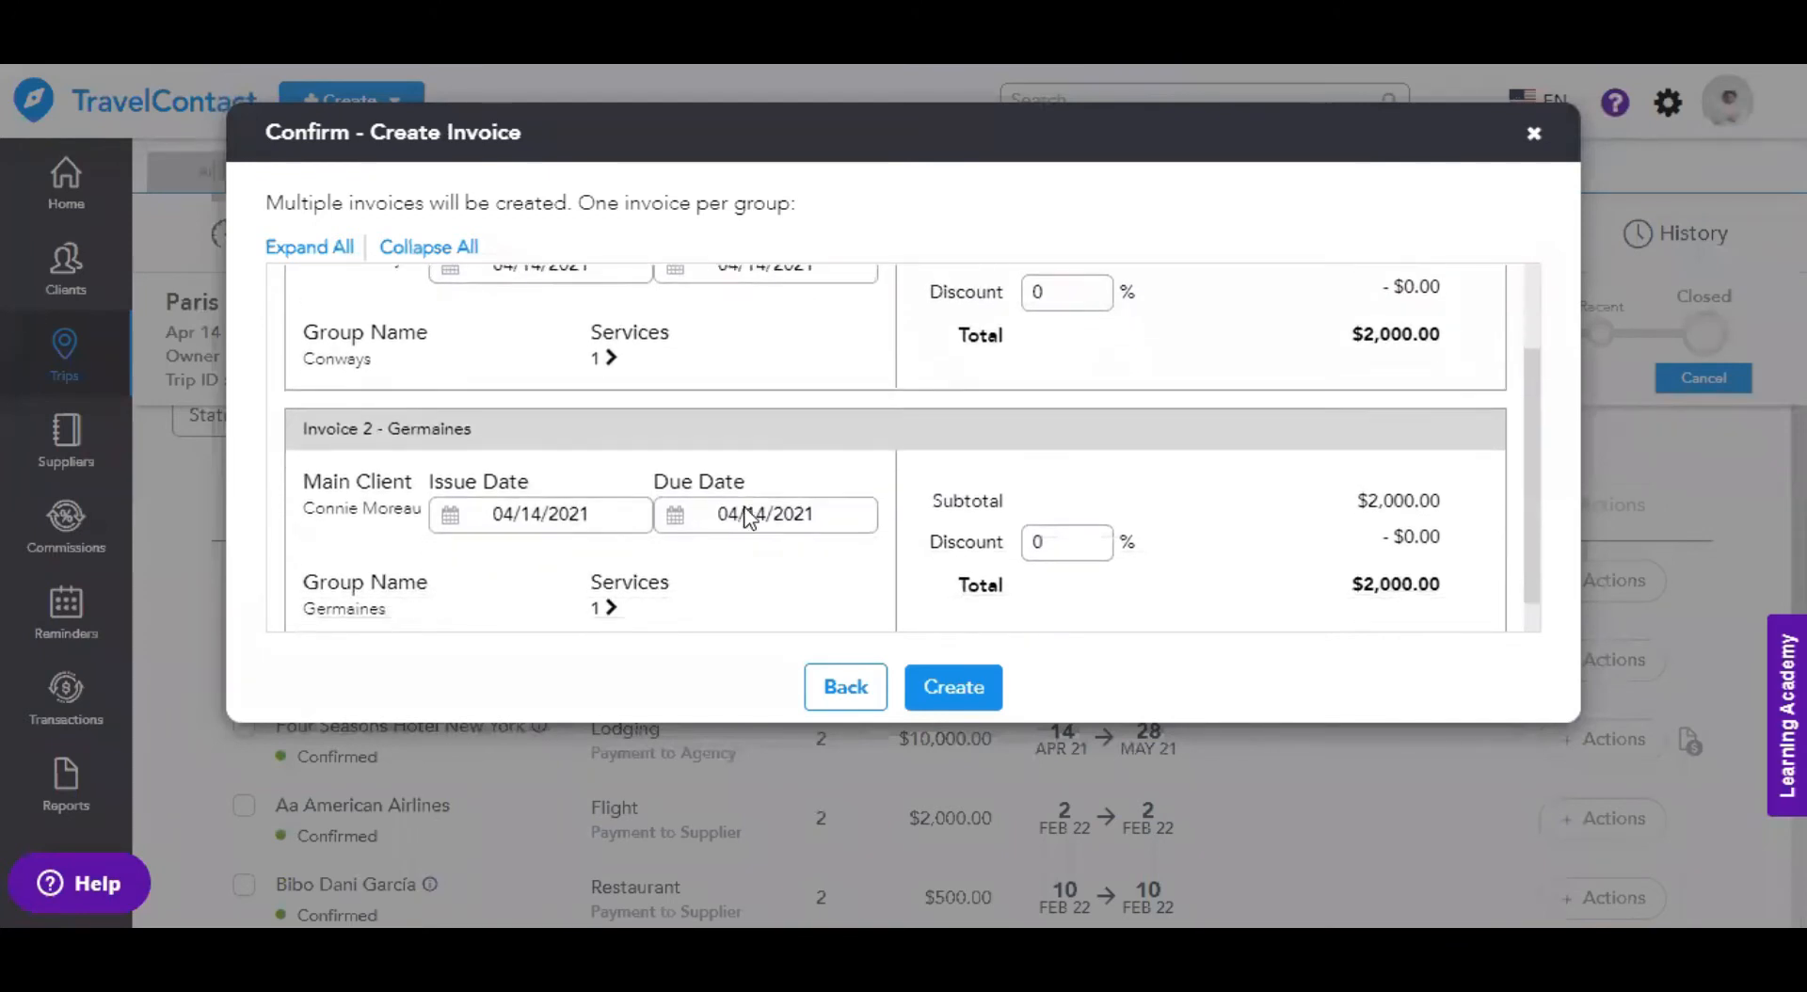
{"action": "scroll", "coordinate": [748, 518], "scroll_direction": "up", "scroll_amount": 1}
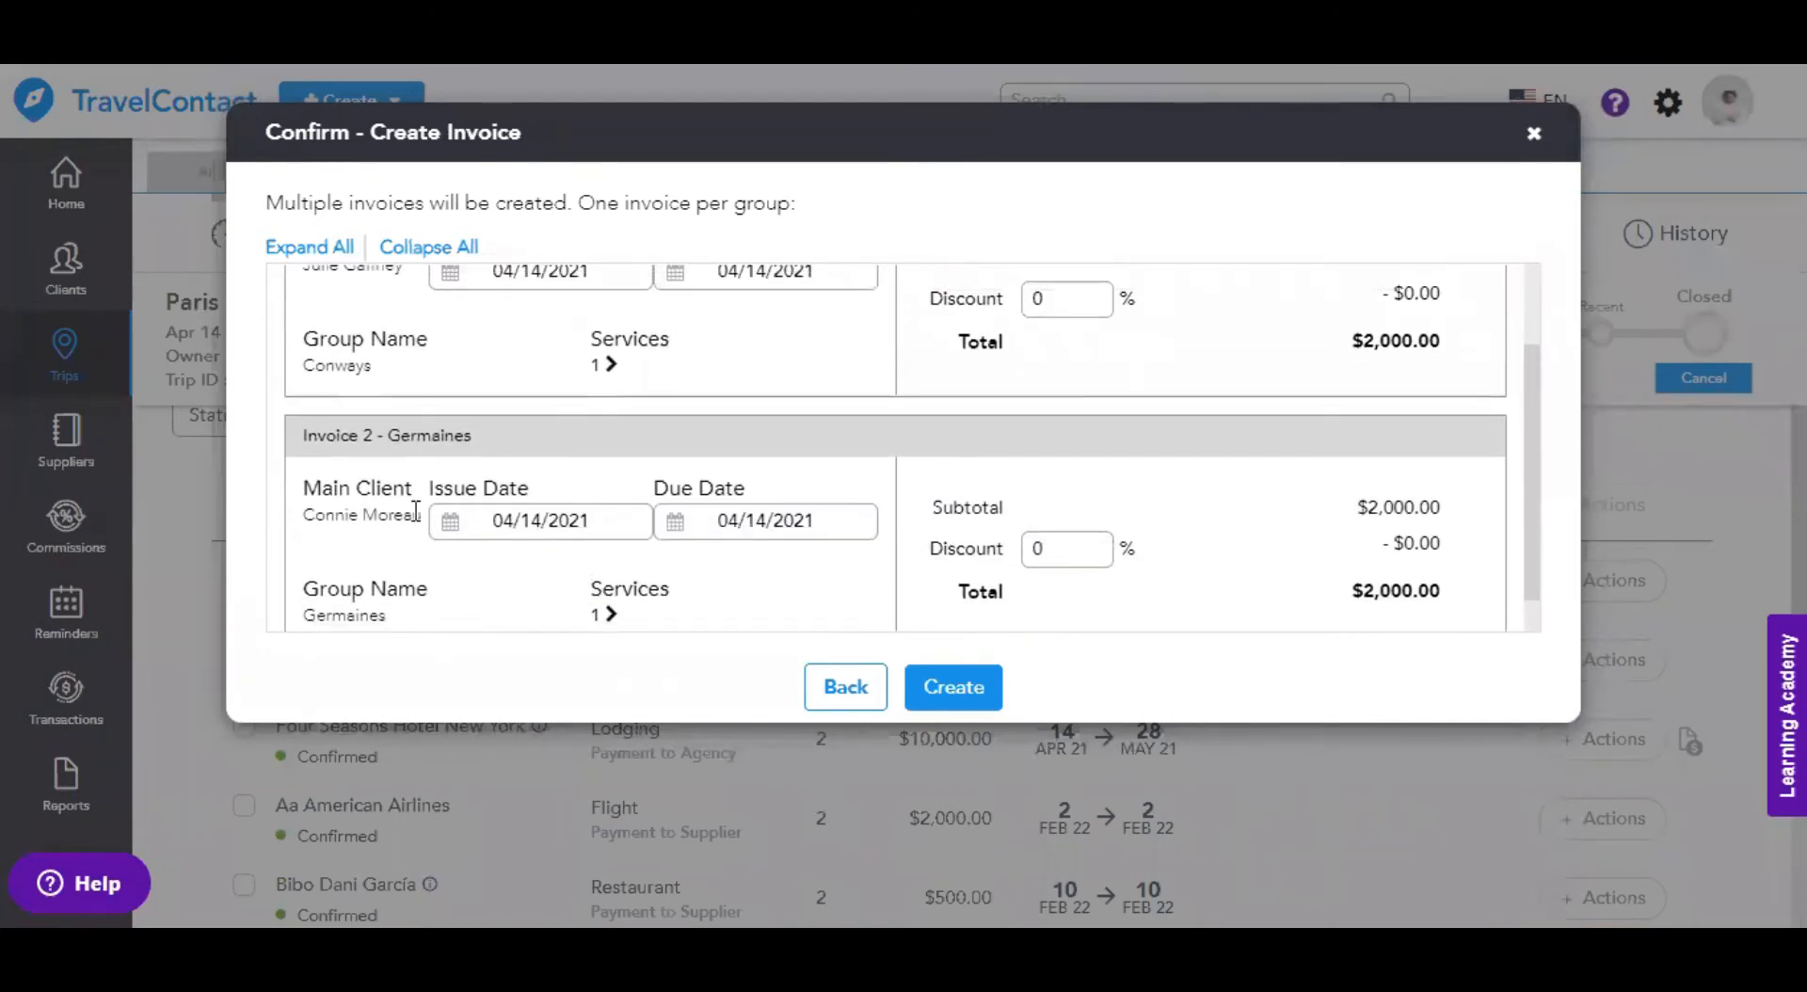
{"action": "scroll", "coordinate": [911, 576], "scroll_direction": "up", "scroll_amount": 2}
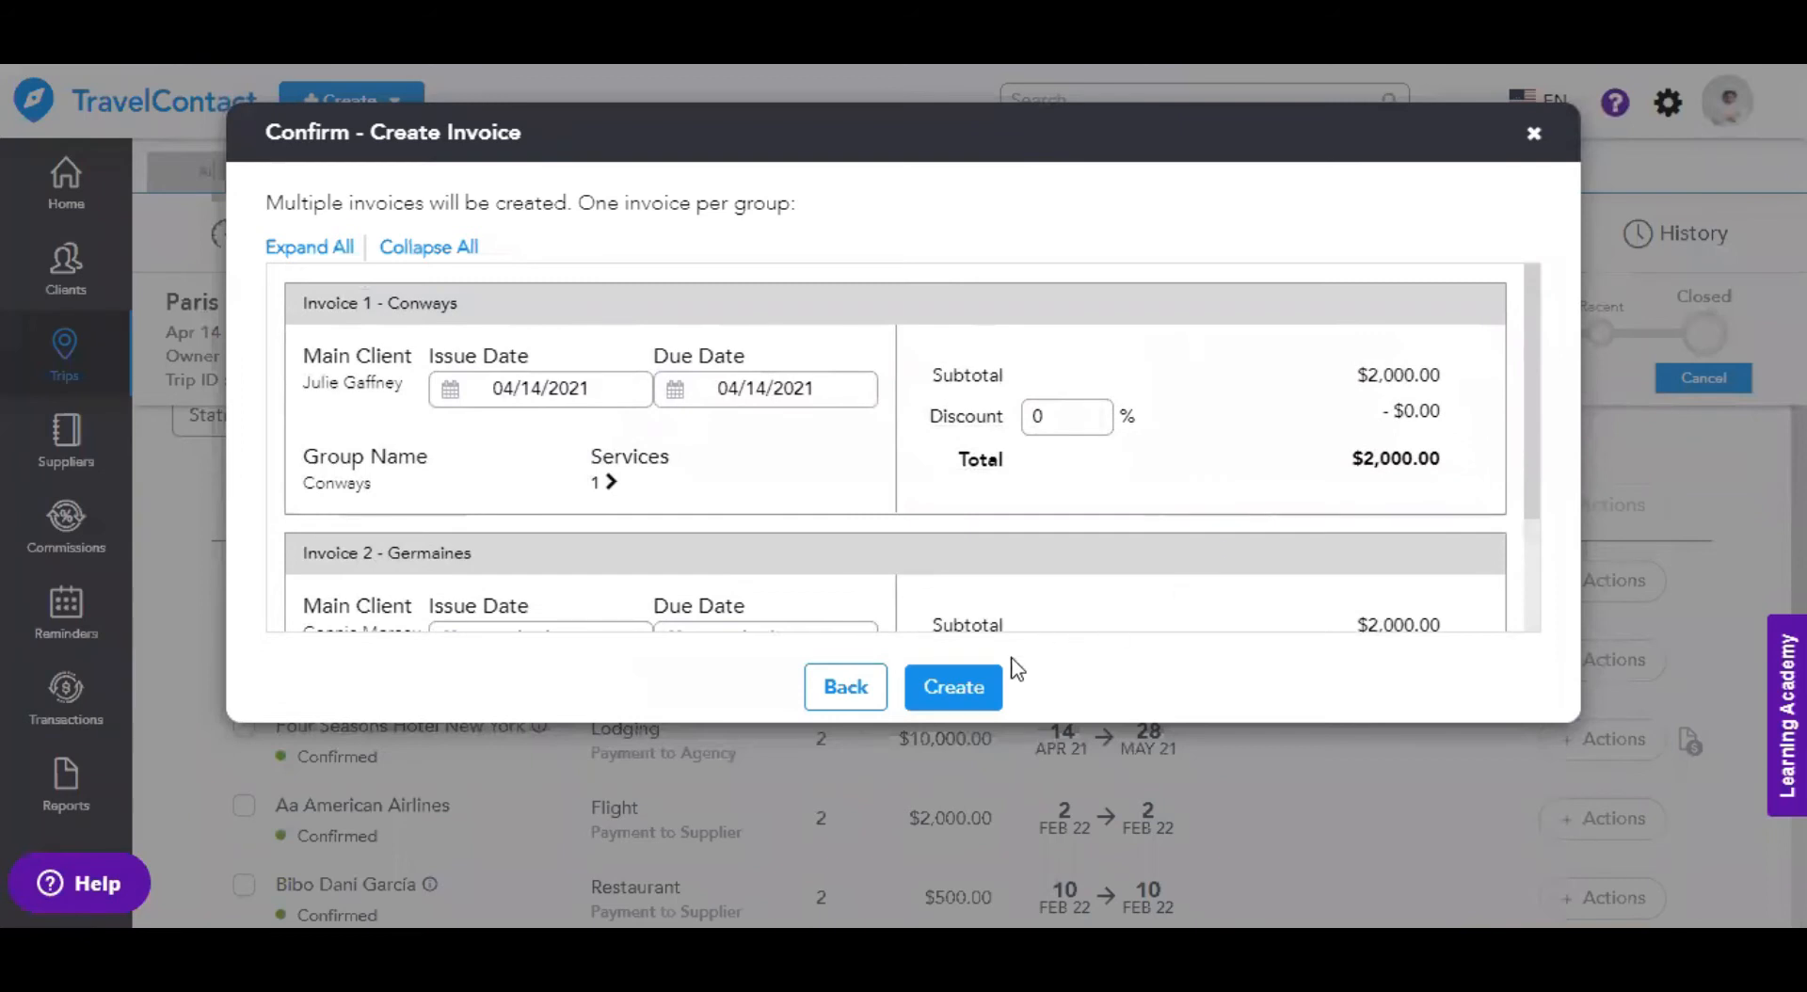
{"action": "left_click", "coordinate": [958, 686]}
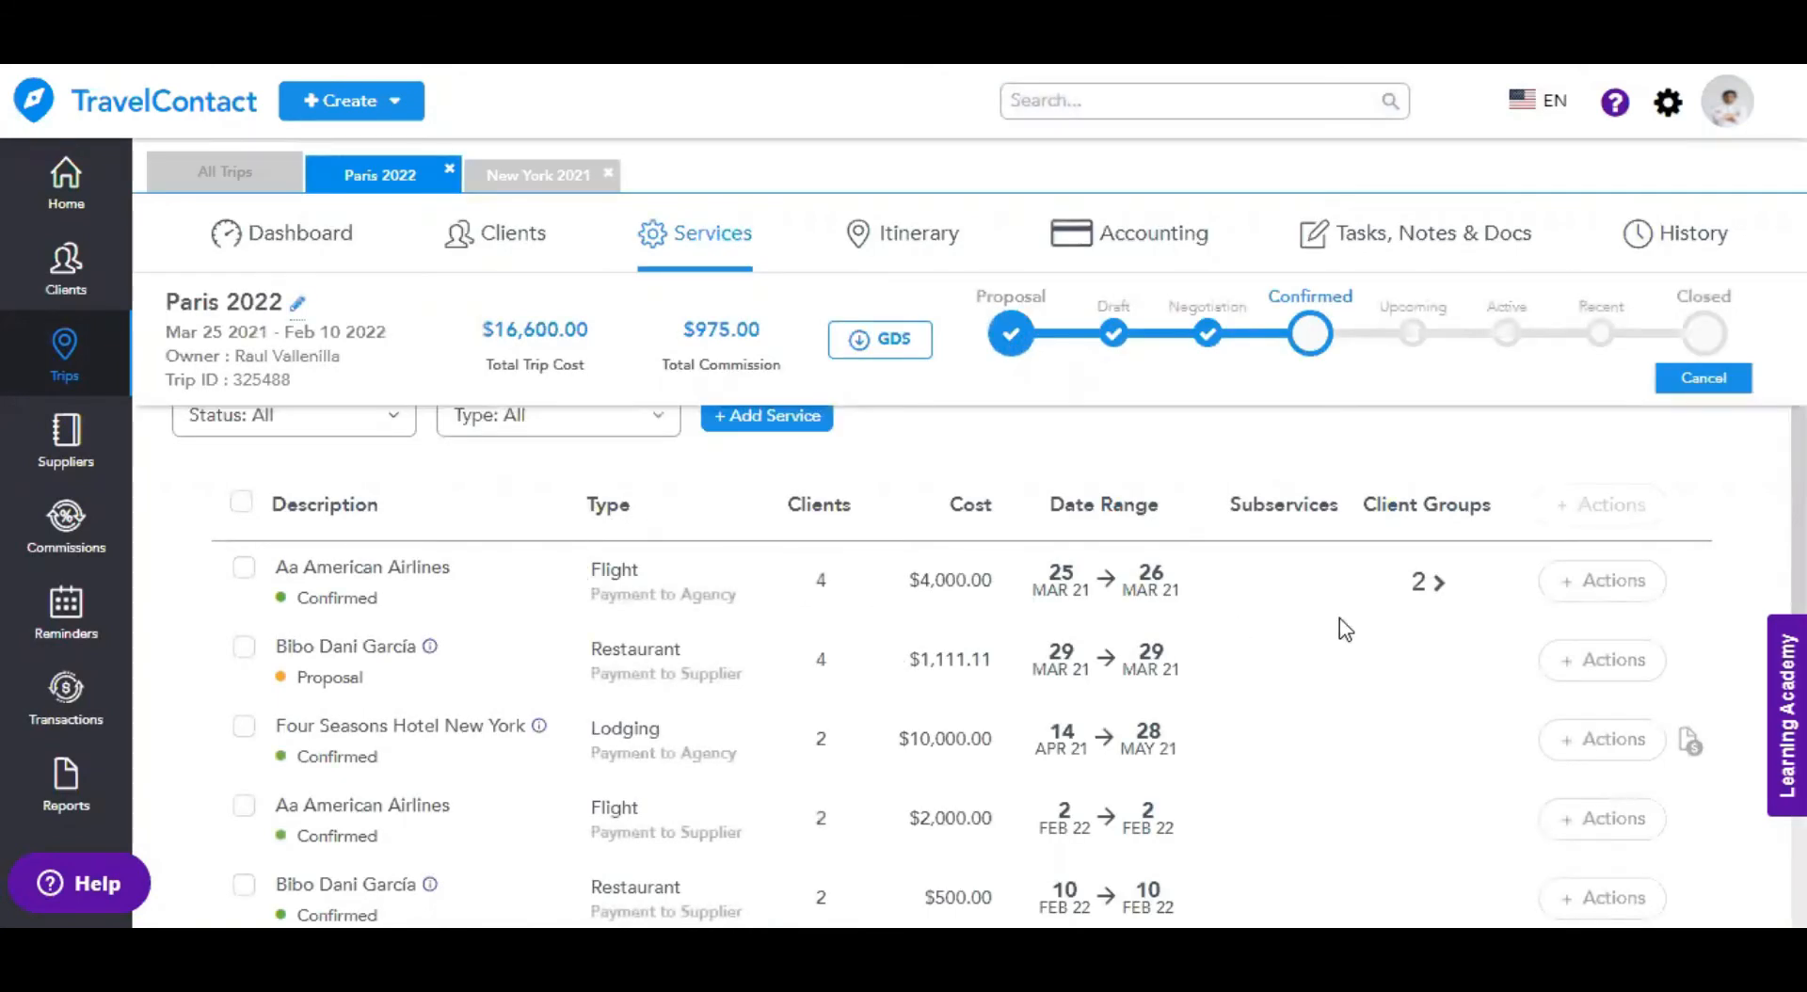
- Inspect the client groups under the confirmed flight and the actions available for the Conways group
{"action": "left_click", "coordinate": [1441, 586]}
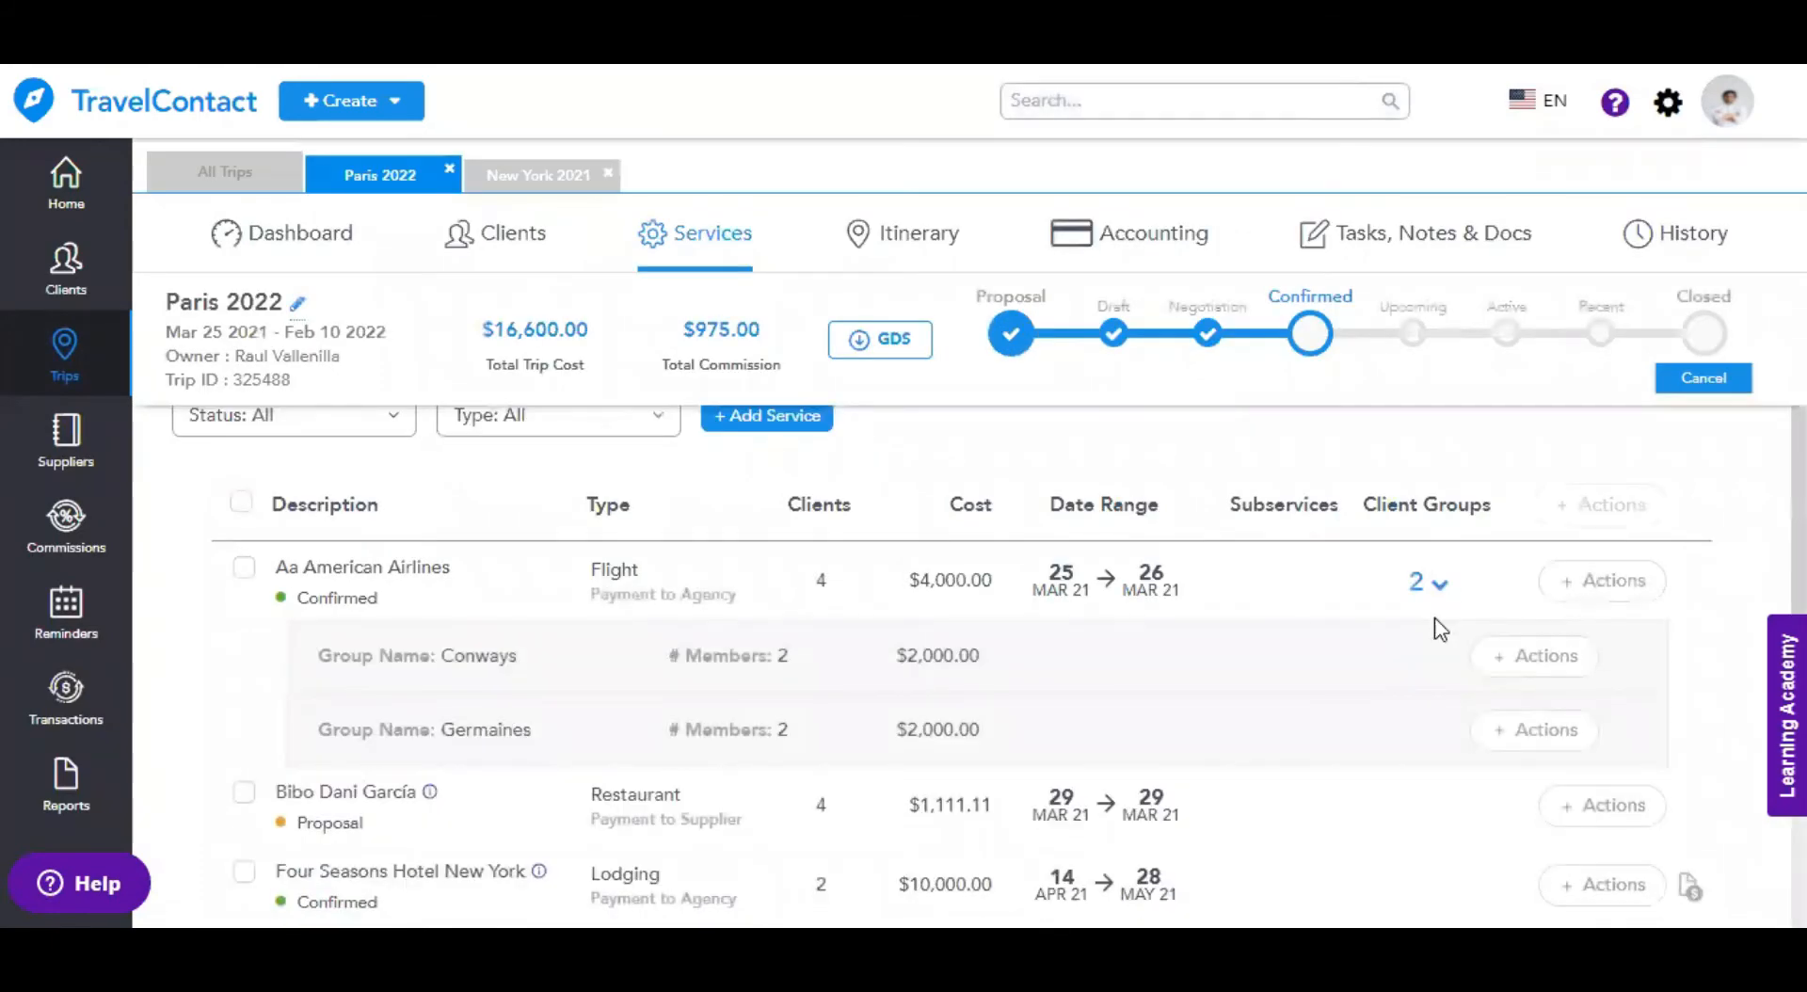
{"action": "left_click", "coordinate": [1573, 667]}
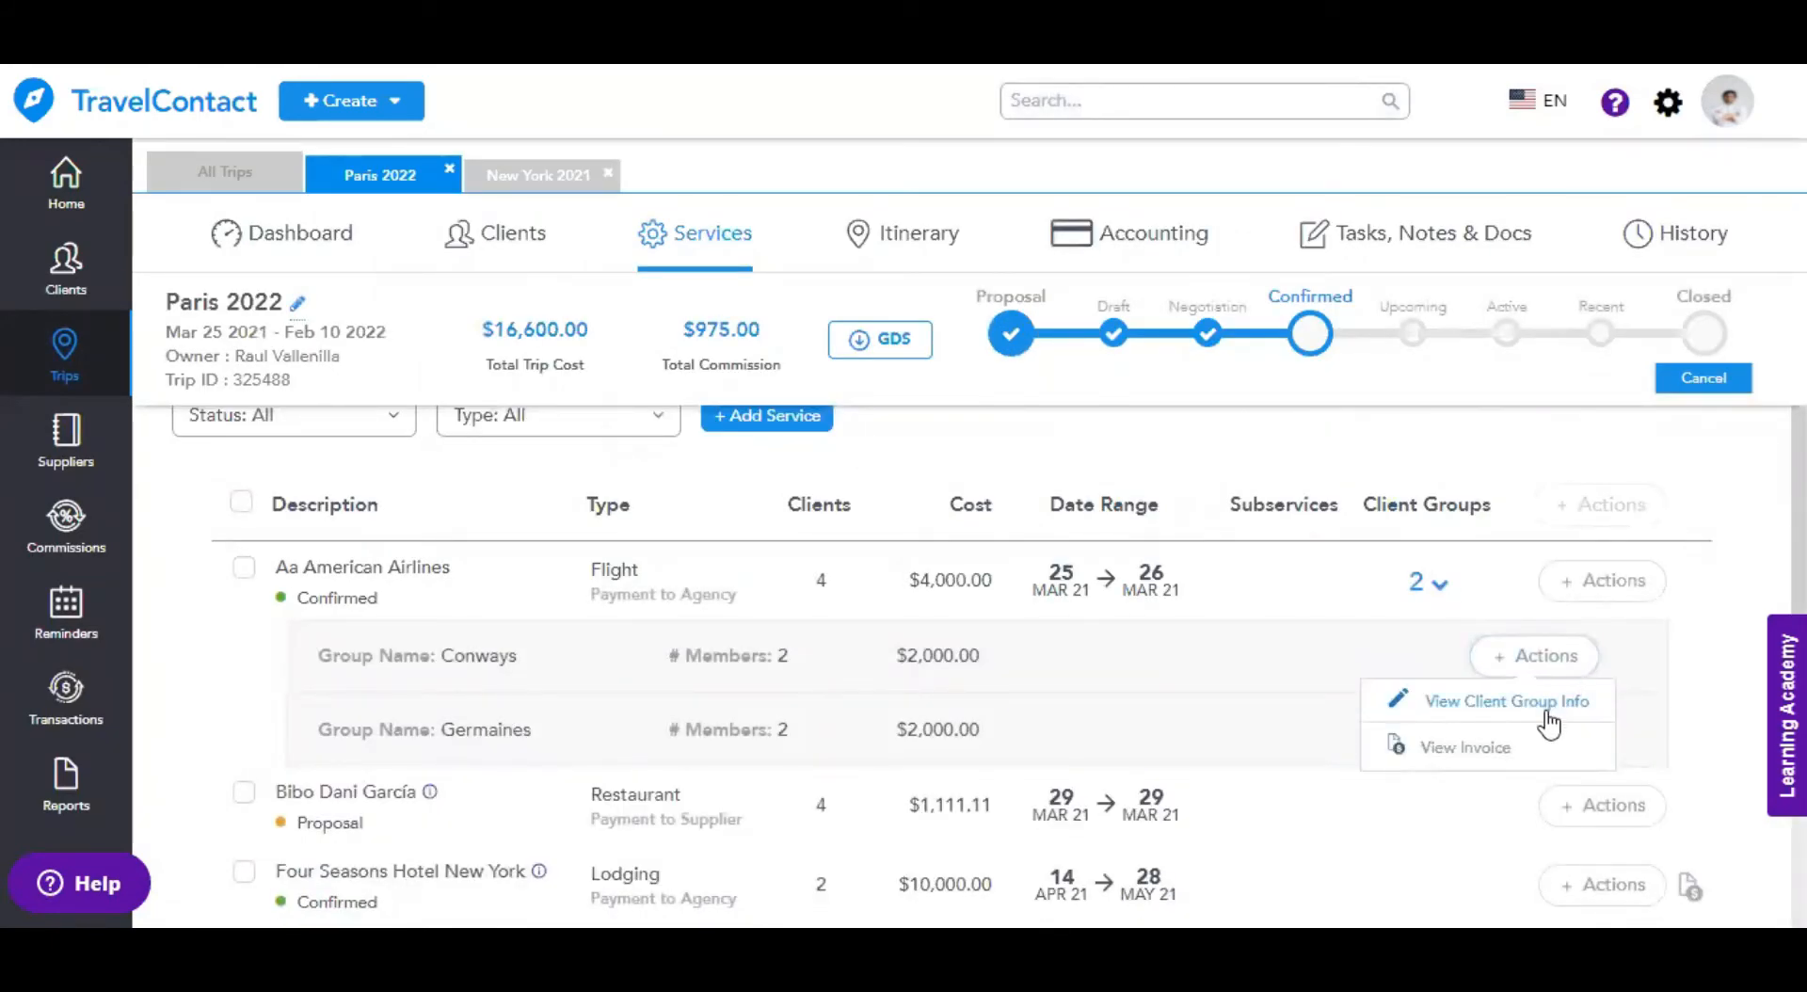
{"action": "left_click", "coordinate": [1715, 731]}
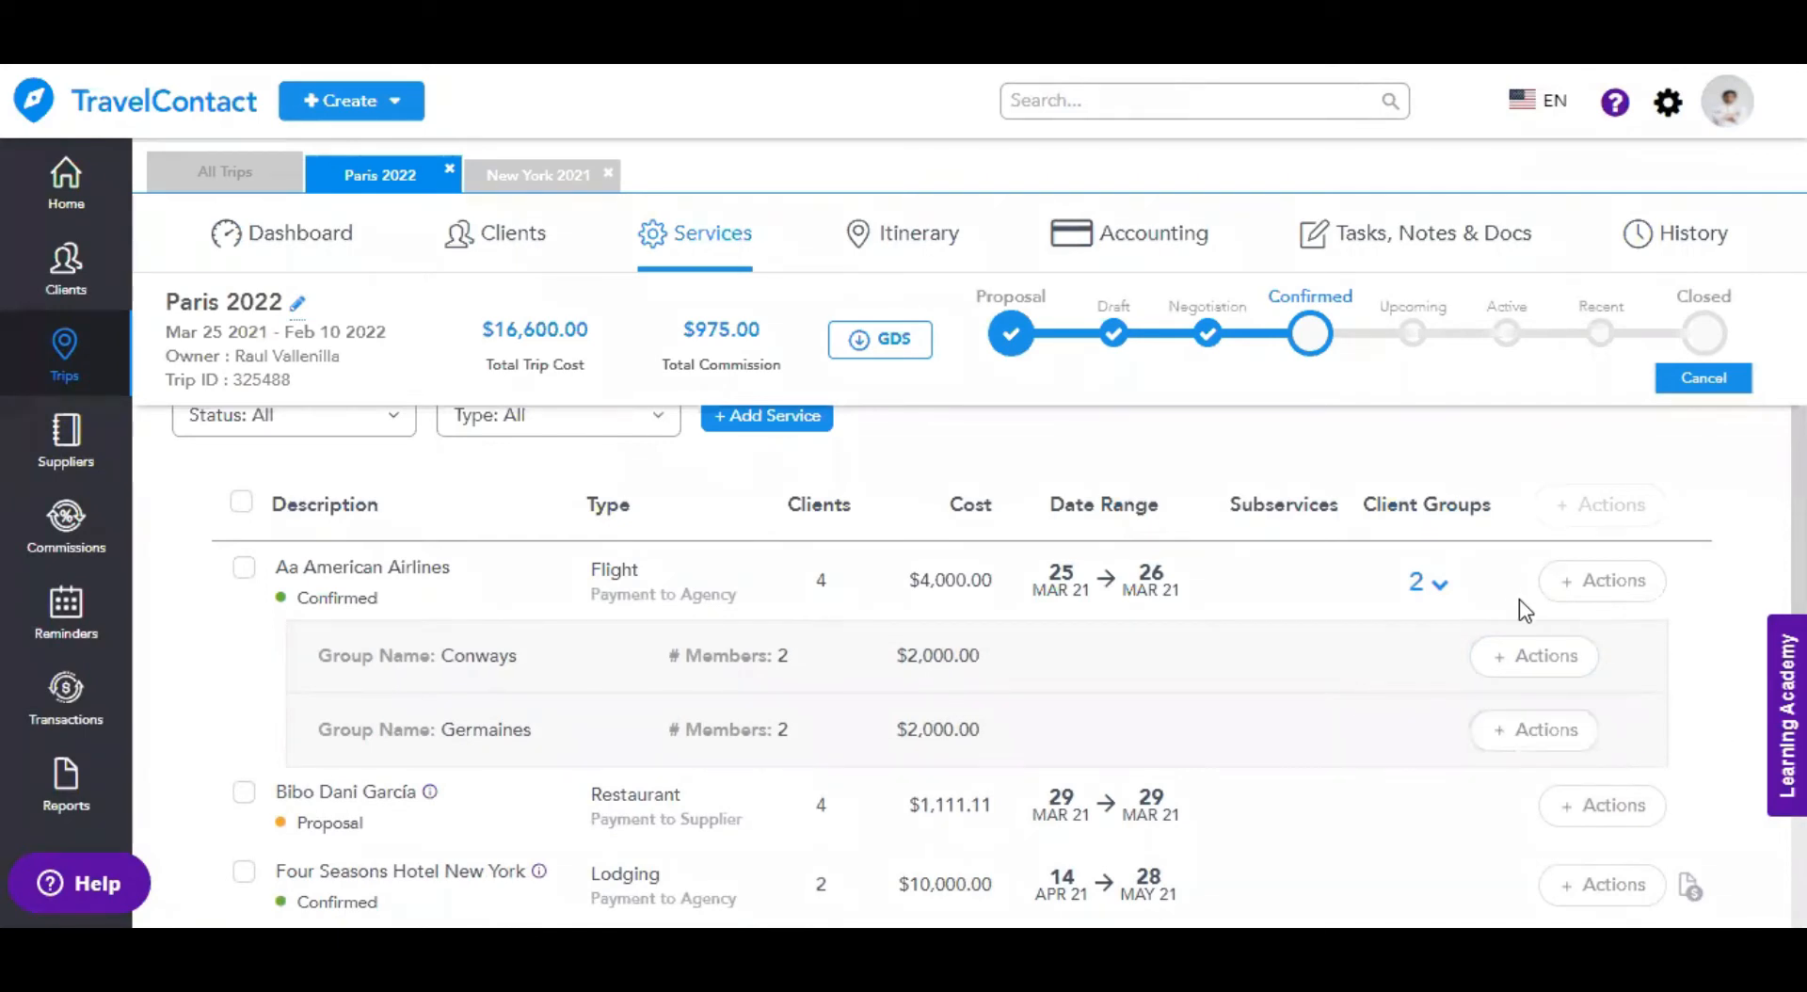
{"action": "left_click", "coordinate": [1440, 591]}
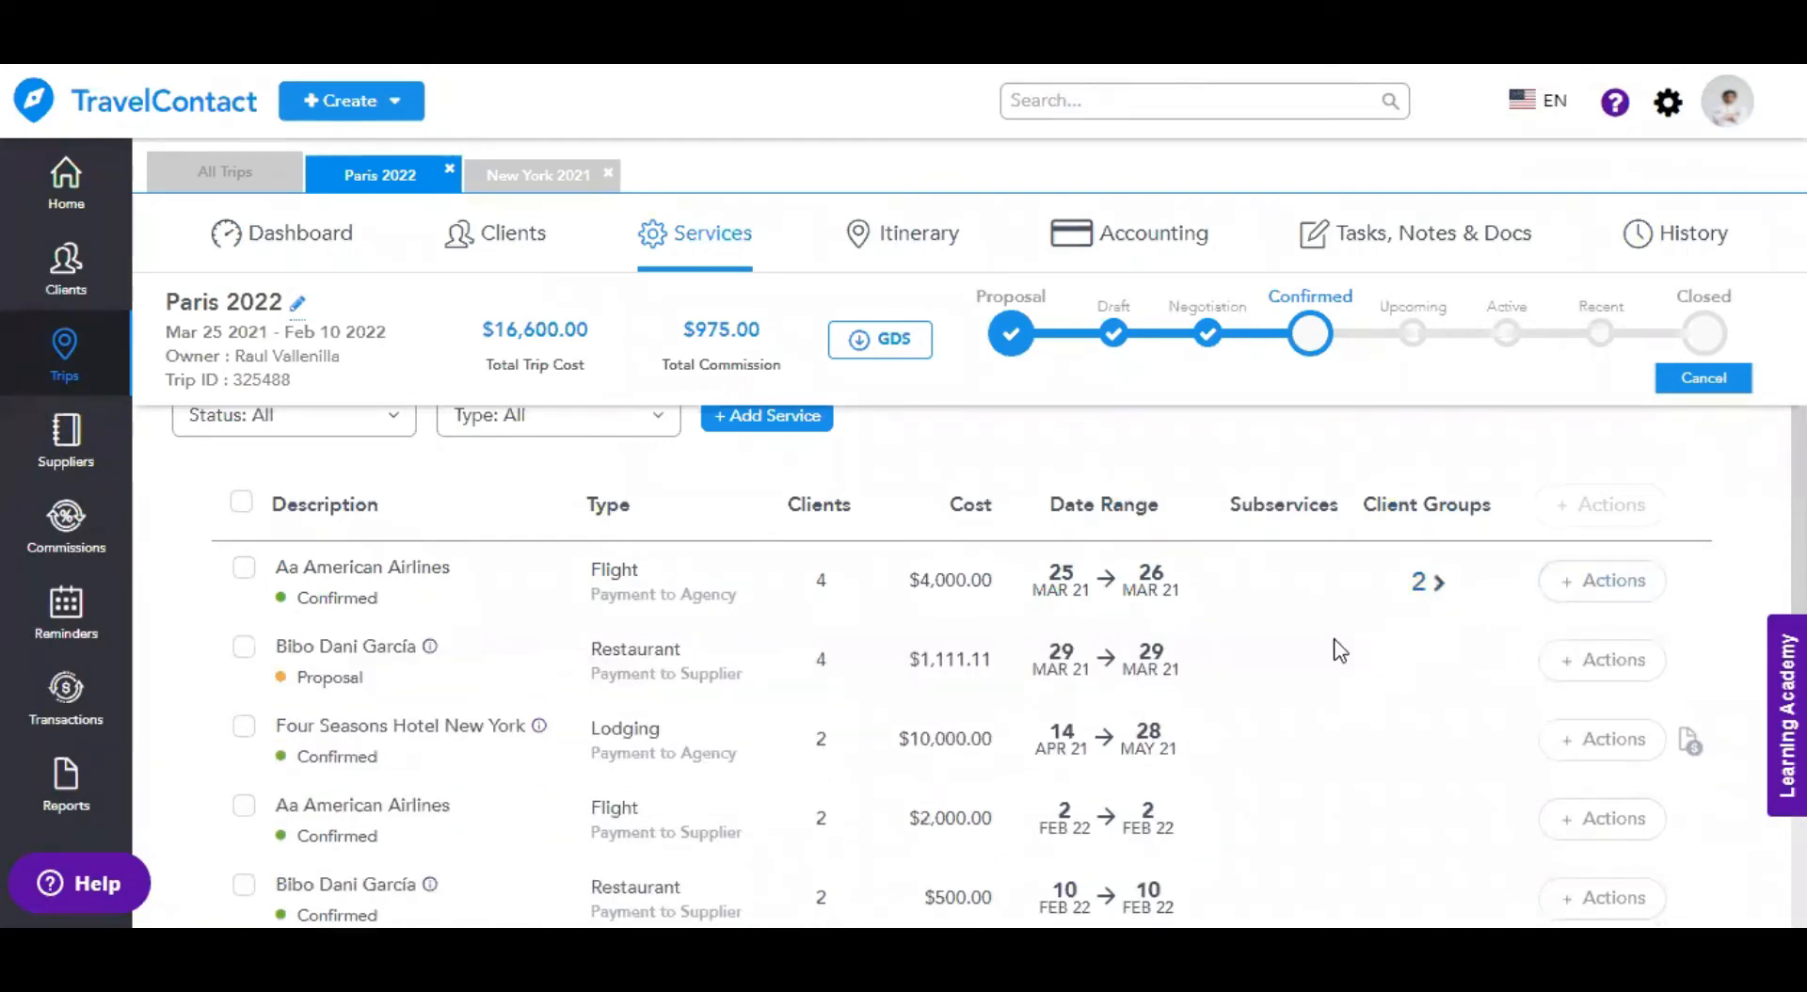
- Confirm the proposed Bibo Dani García restaurant service dated 29 March 2021
{"action": "left_click", "coordinate": [244, 647]}
{"action": "left_click", "coordinate": [1607, 666]}
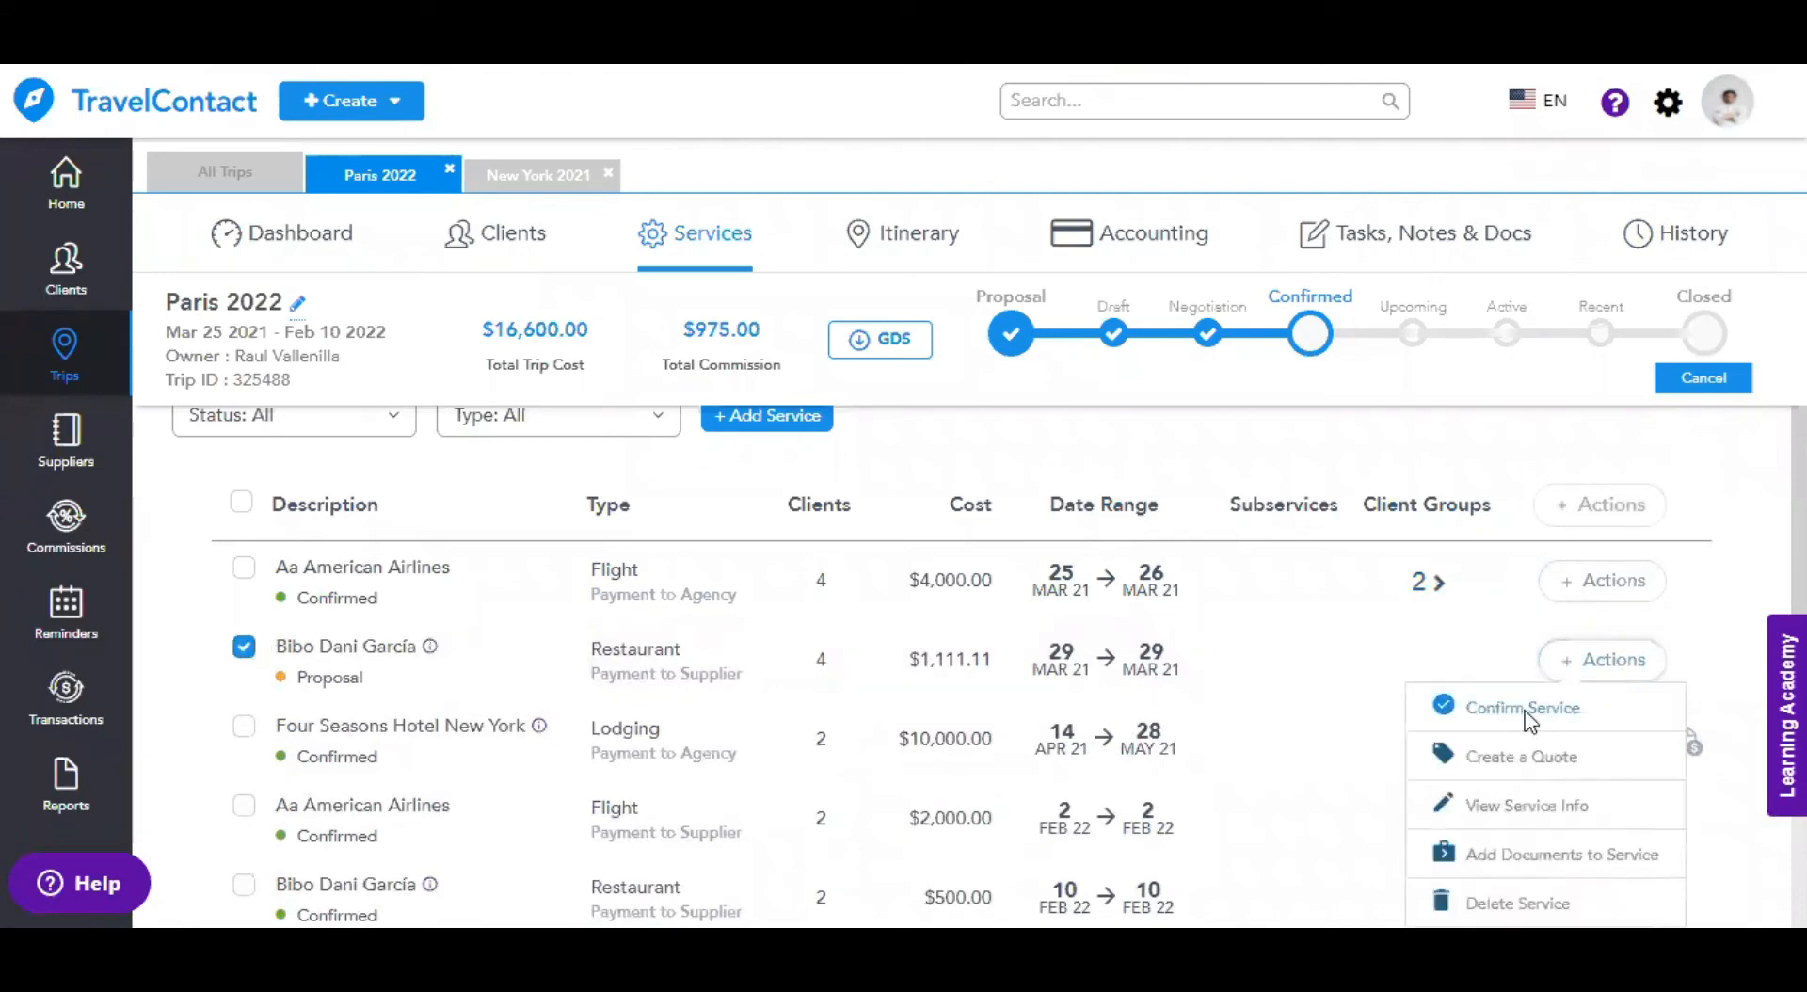
{"action": "left_click", "coordinate": [1525, 709]}
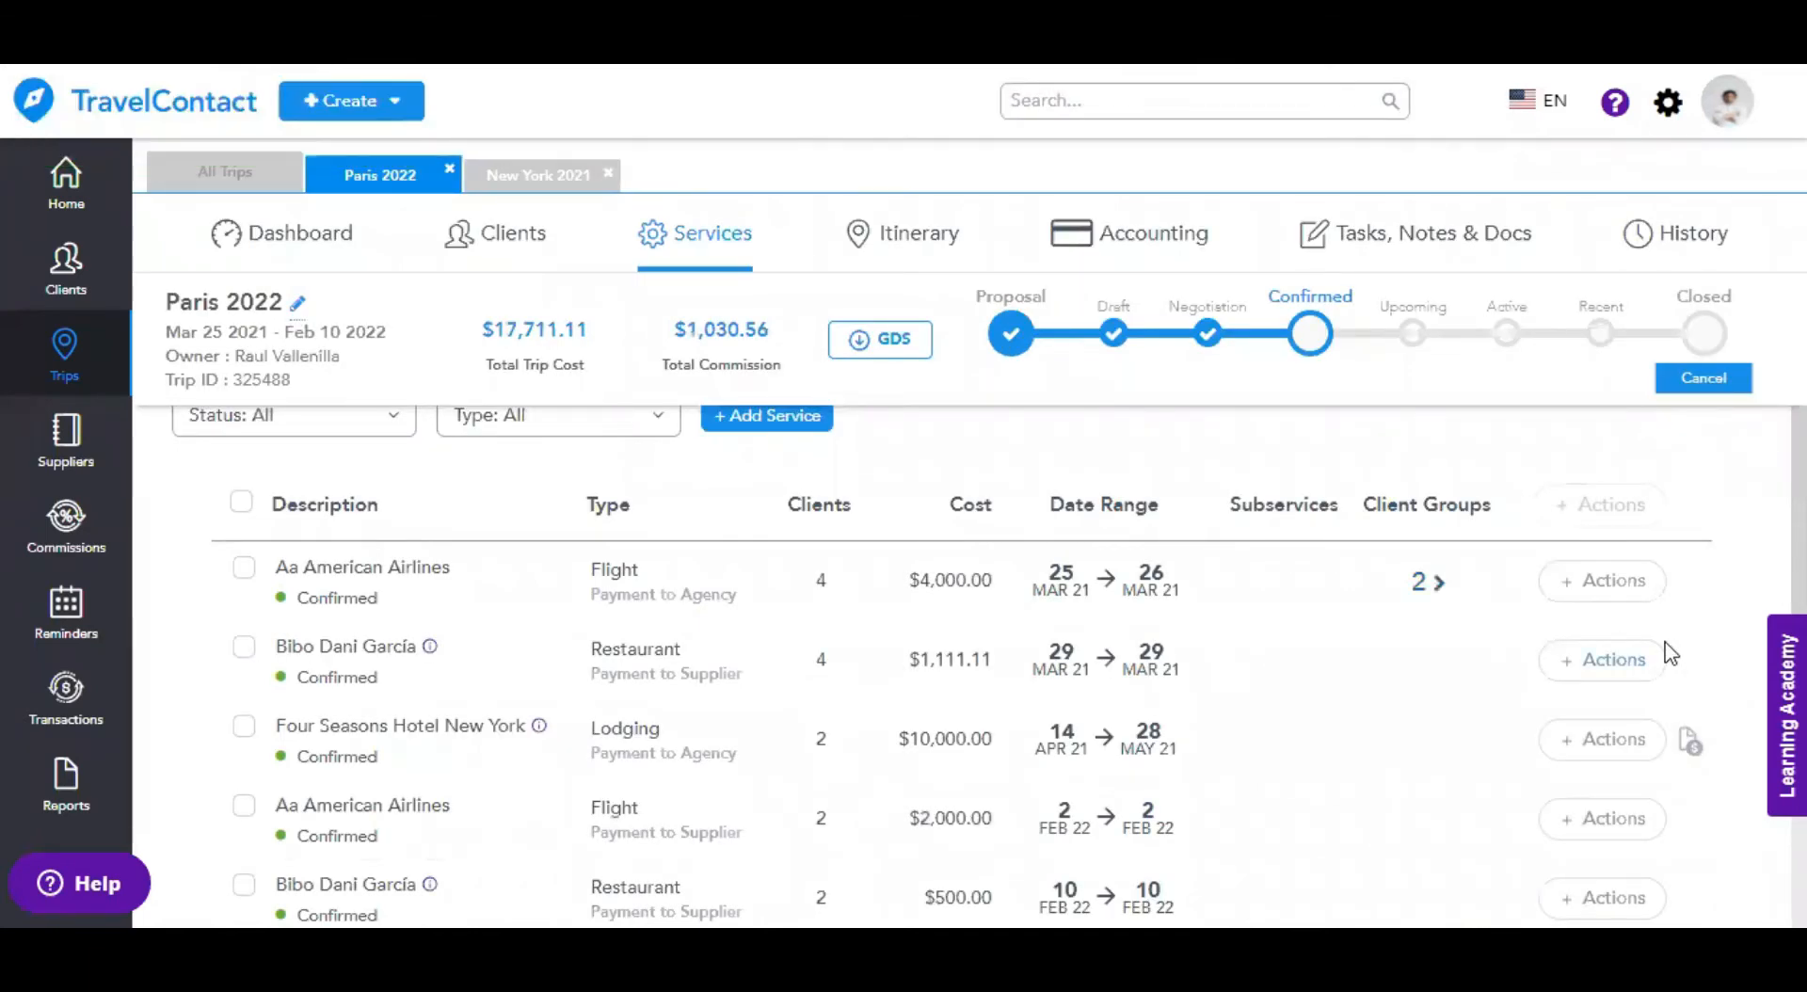
- Create a quote for the confirmed four-client Bibo Dani García service, with the description "Birthday Lunch" and the supplier hidden
{"action": "left_click", "coordinate": [1609, 663]}
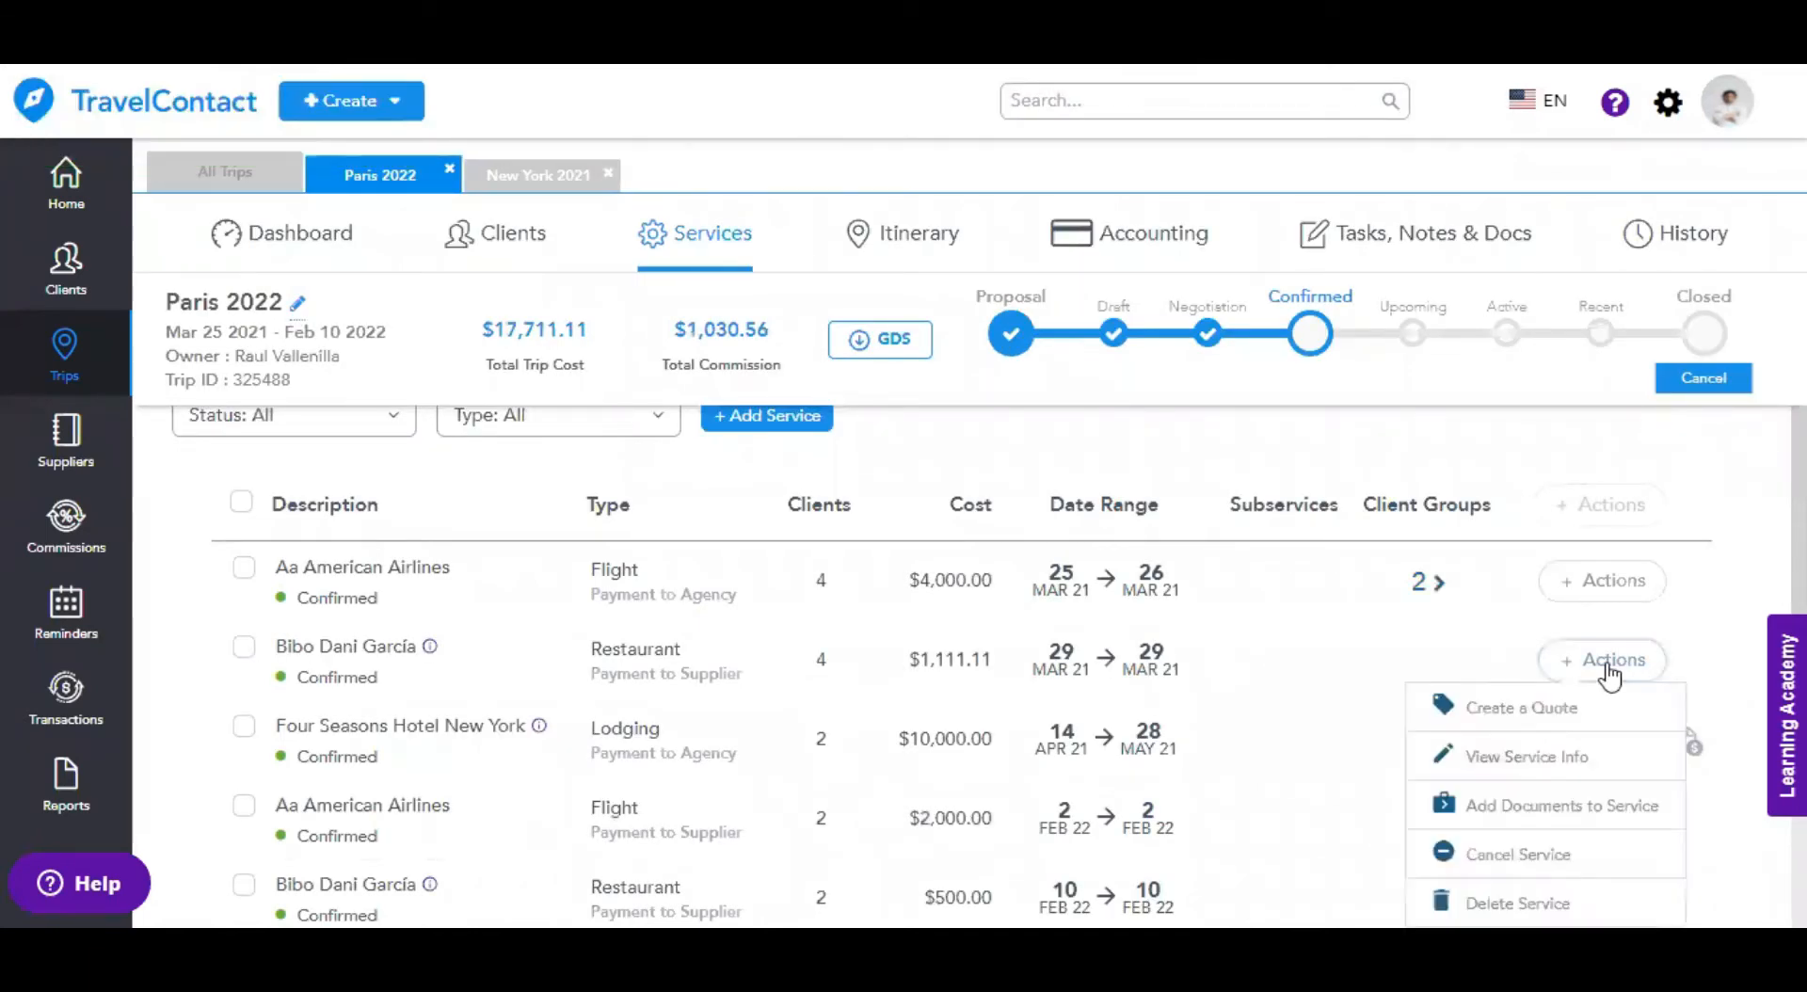
{"action": "left_click", "coordinate": [1526, 711]}
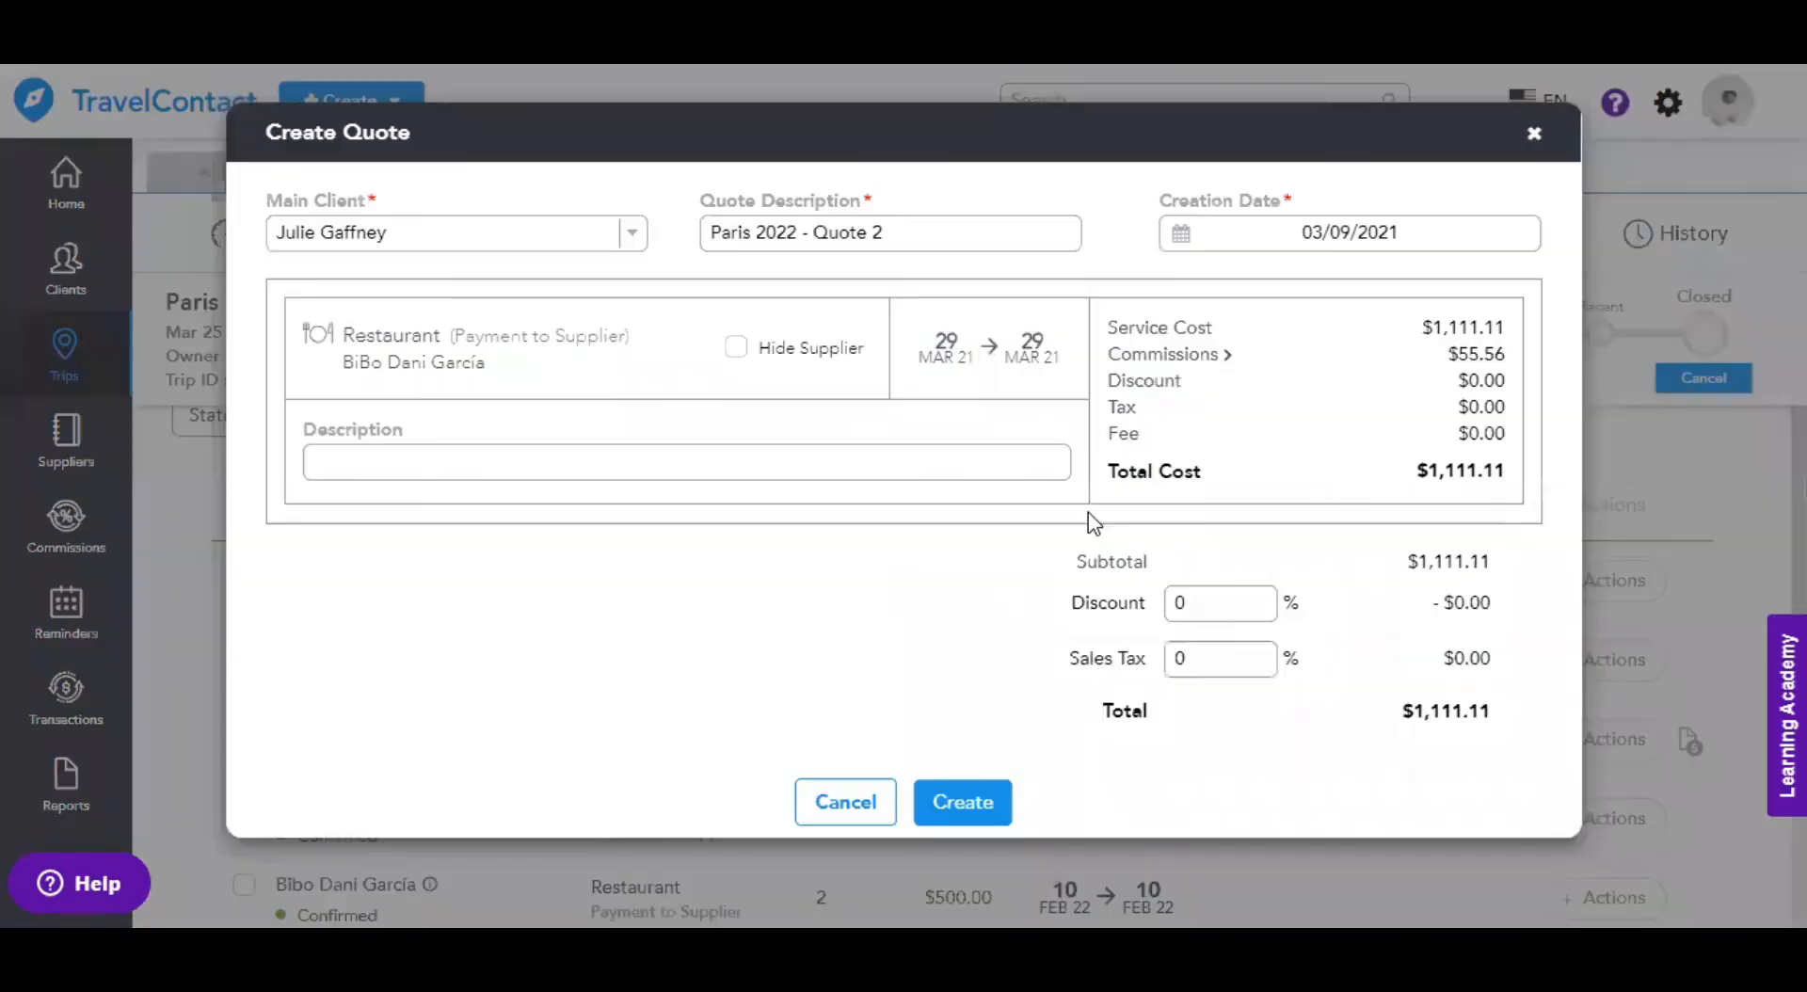
{"action": "left_click", "coordinate": [789, 448]}
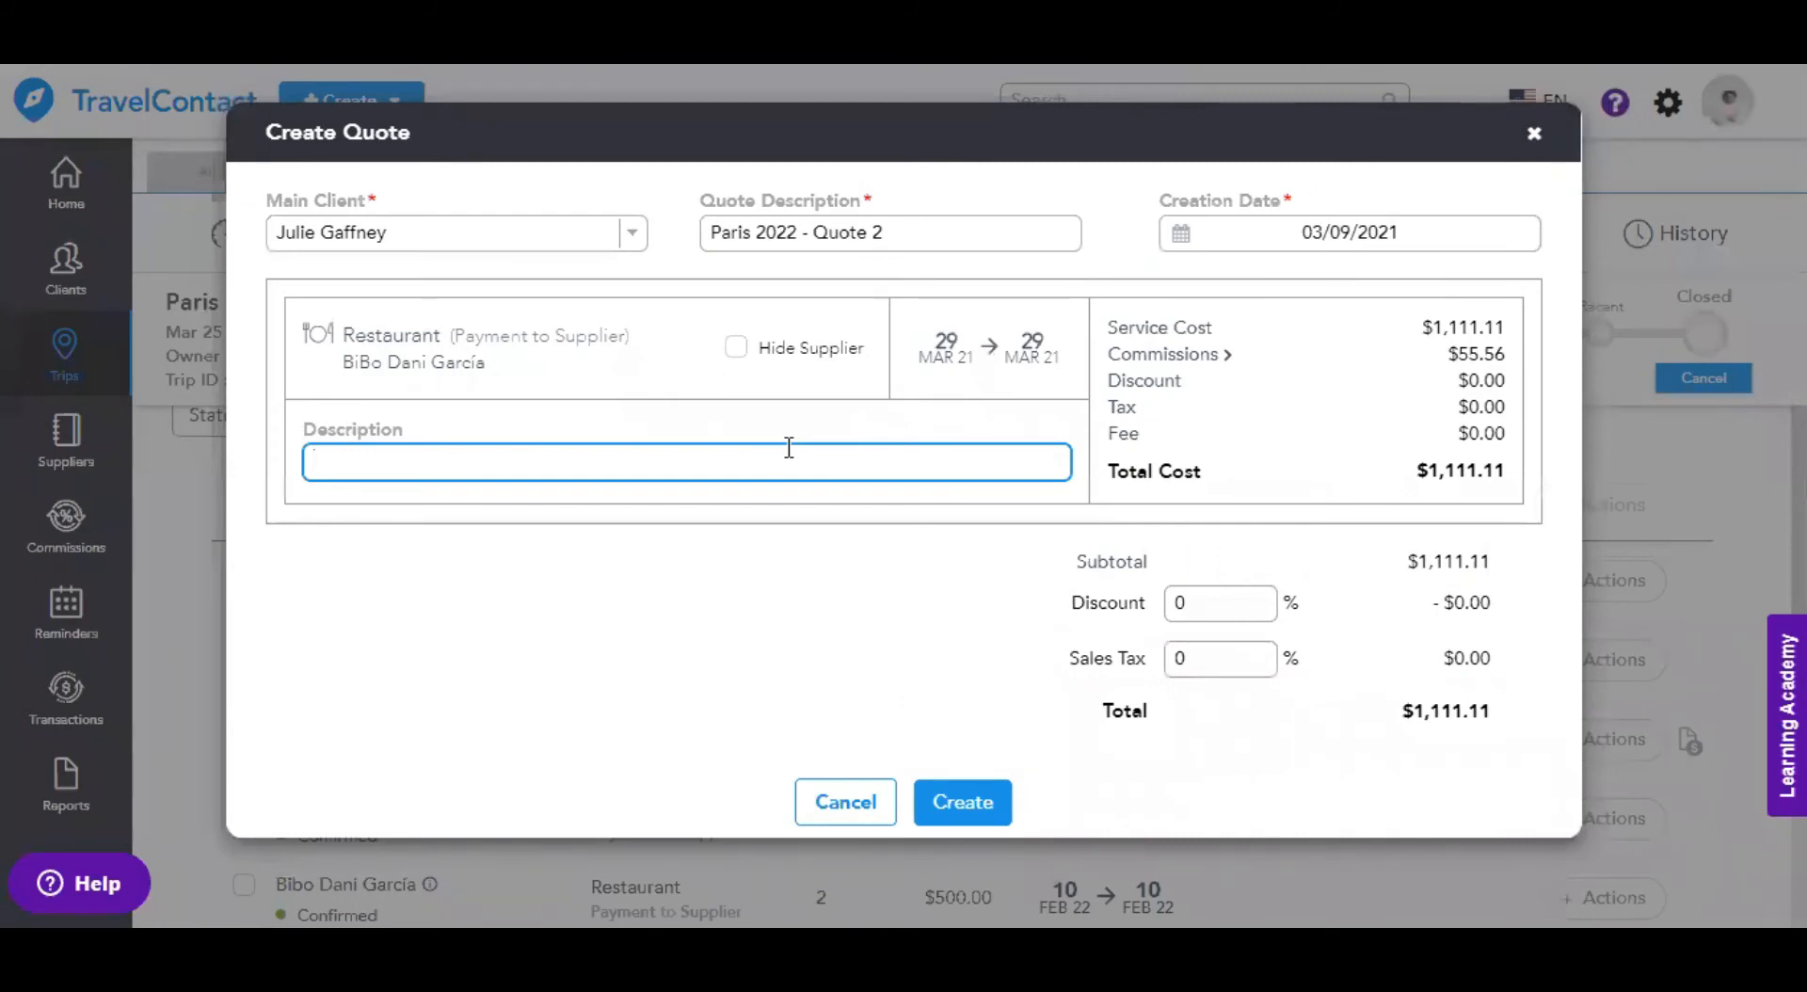
{"action": "type", "text": "Birthday D"}
{"action": "type", "text": "iner"}
{"action": "type", "text": "Lunch"}
{"action": "left_click", "coordinate": [738, 346]}
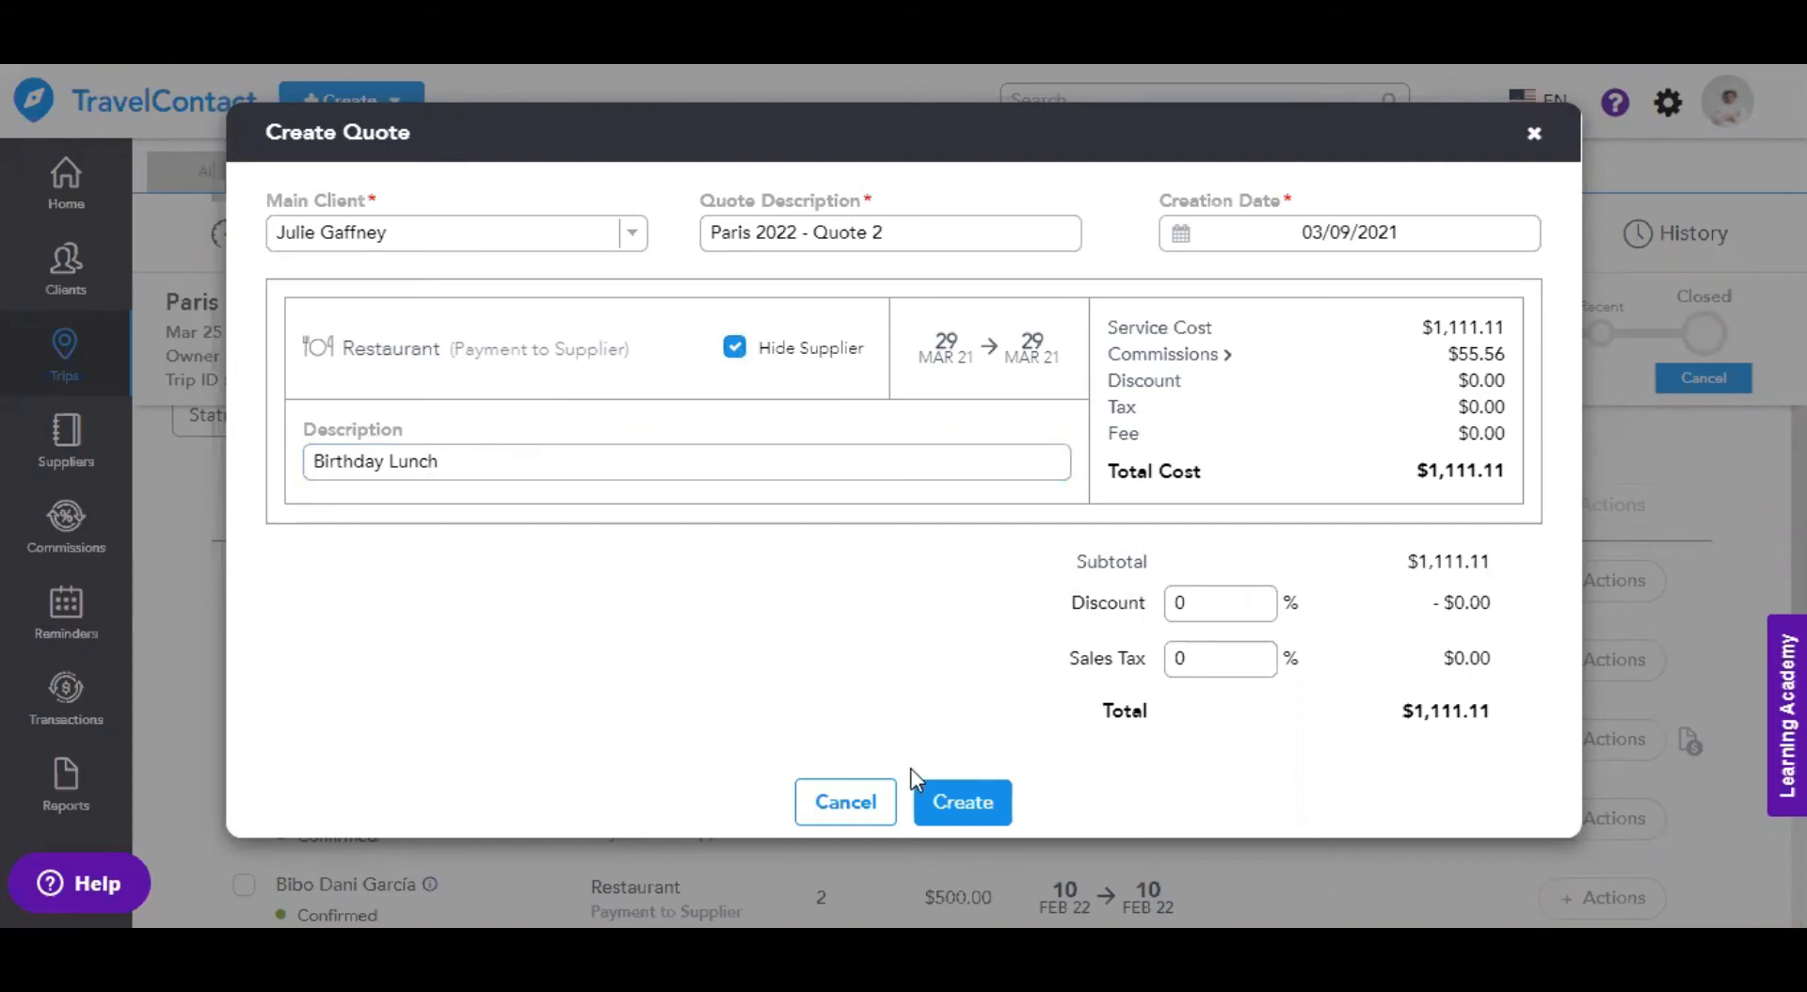
{"action": "left_click", "coordinate": [934, 801]}
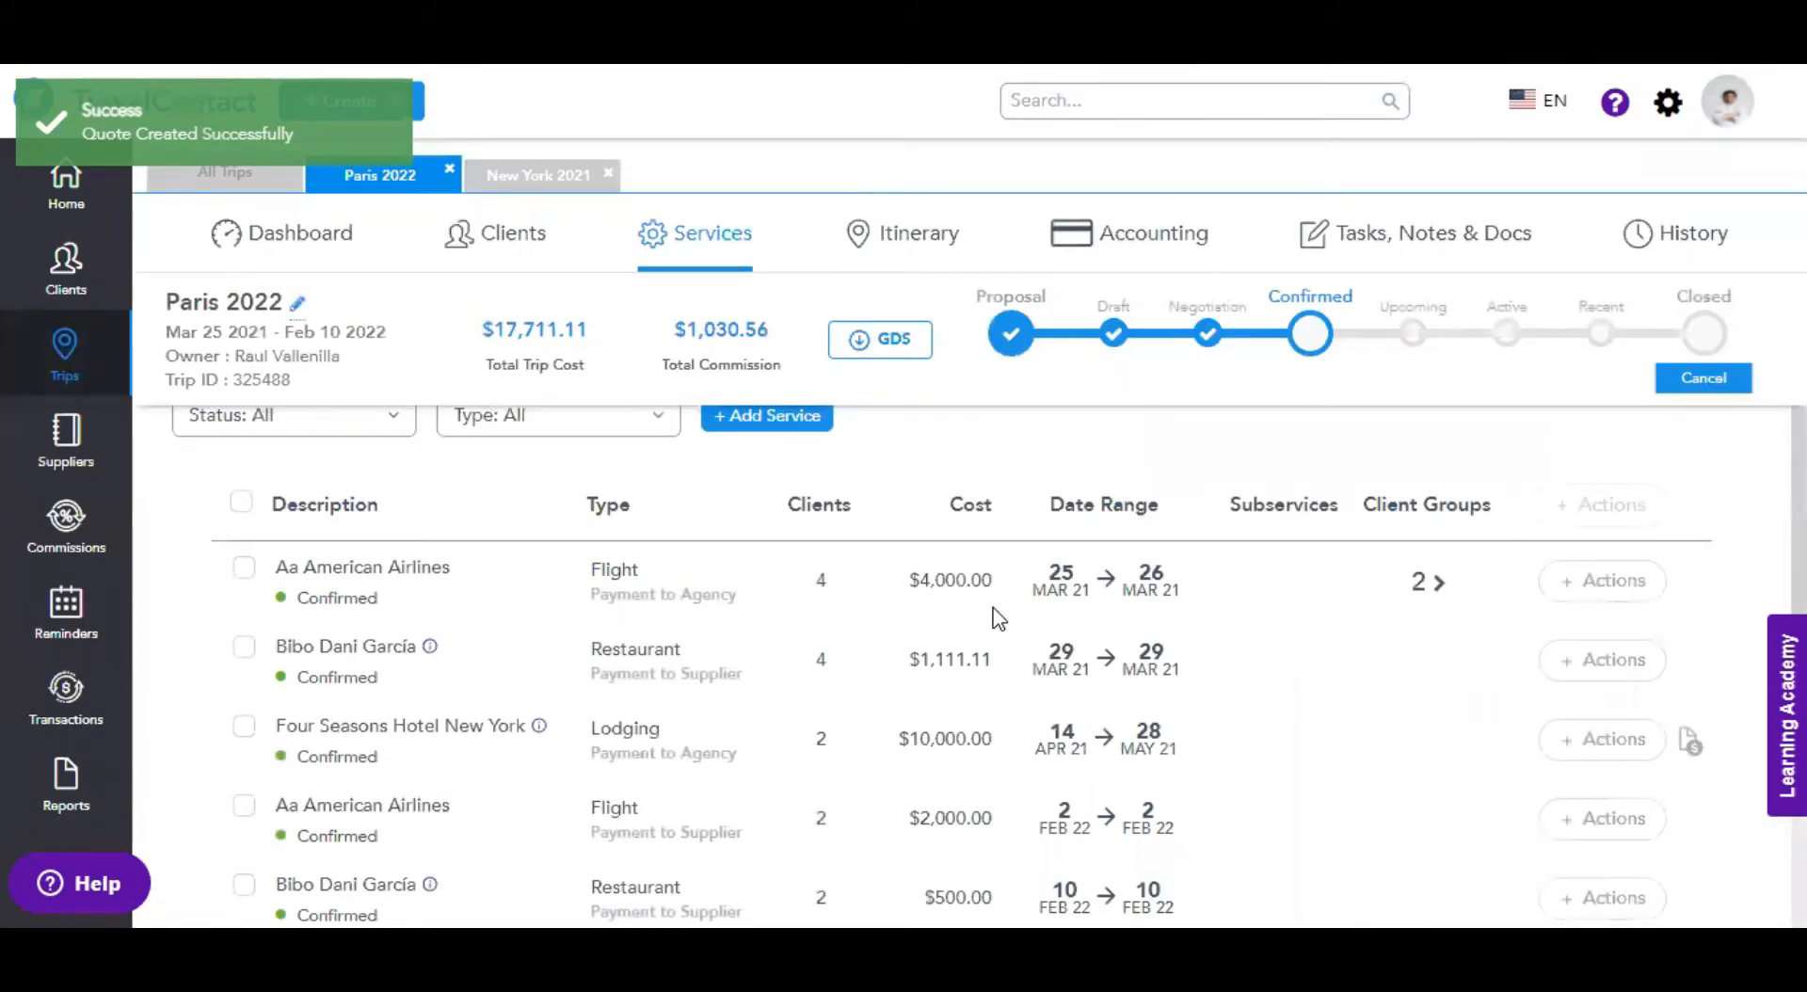
- Review the statuses, costs and date ranges of the services in the Paris 2022 list
{"action": "scroll", "coordinate": [1138, 595], "scroll_direction": "down", "scroll_amount": 1}
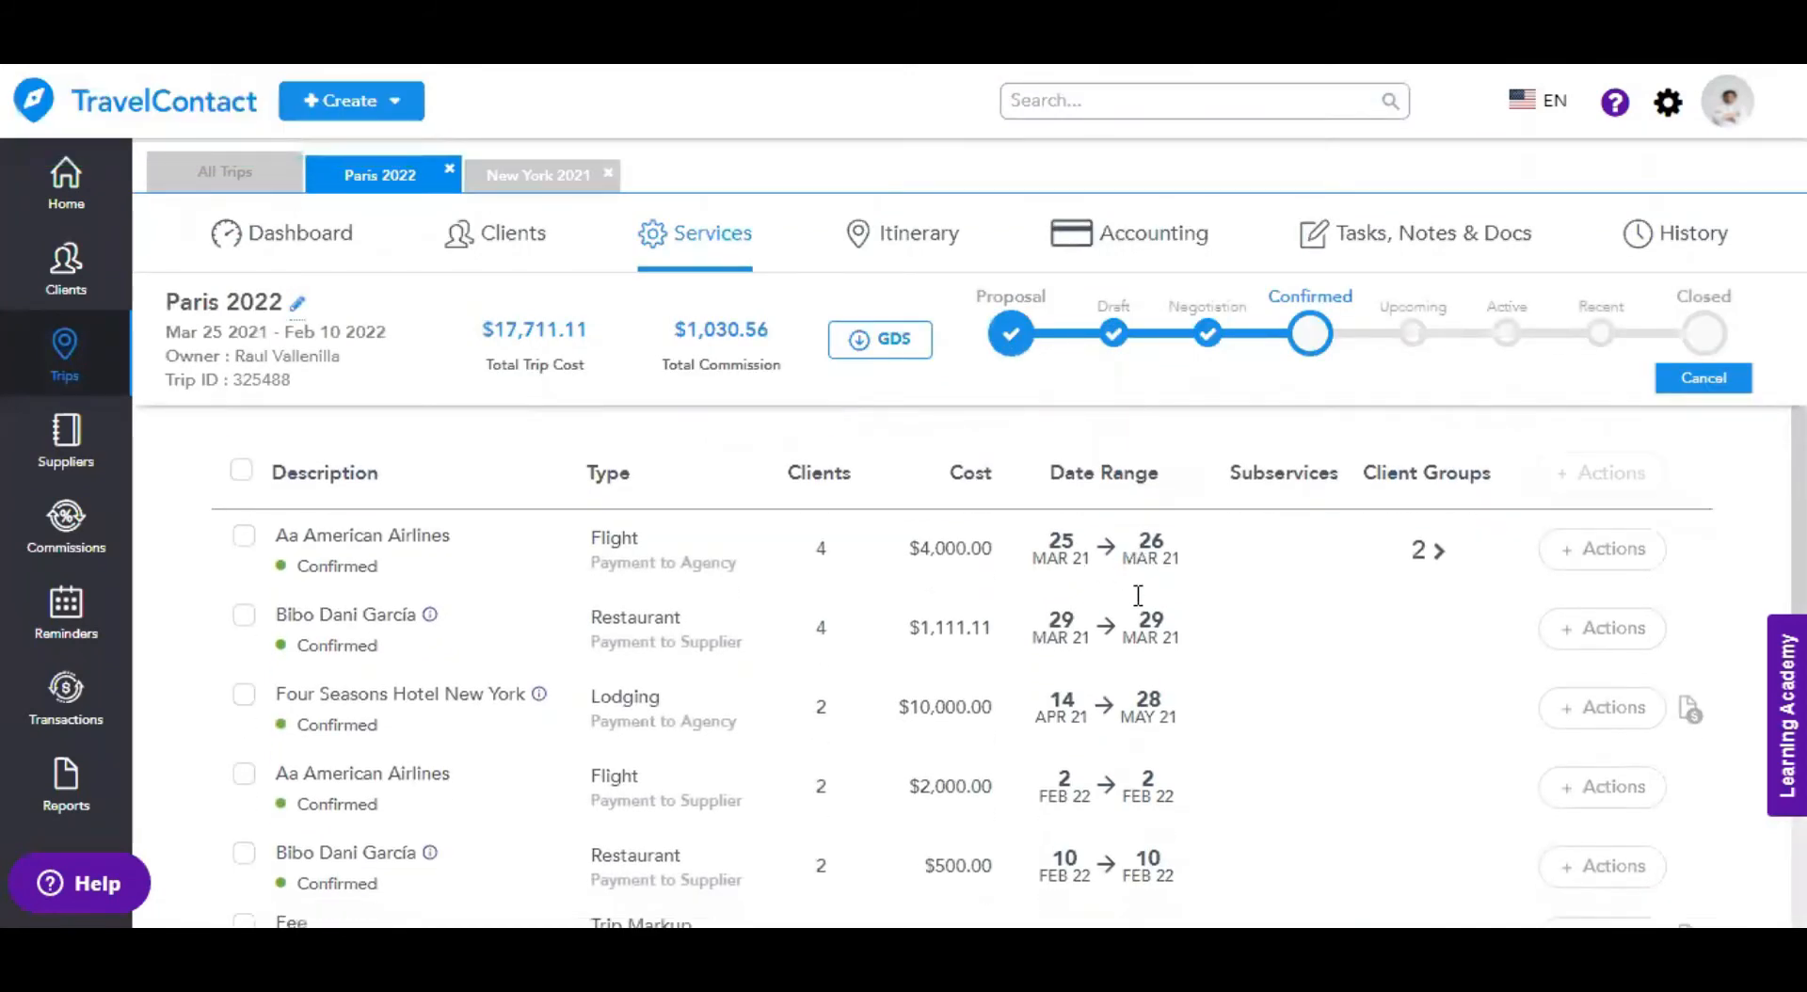
{"action": "scroll", "coordinate": [1137, 595], "scroll_direction": "up", "scroll_amount": 2}
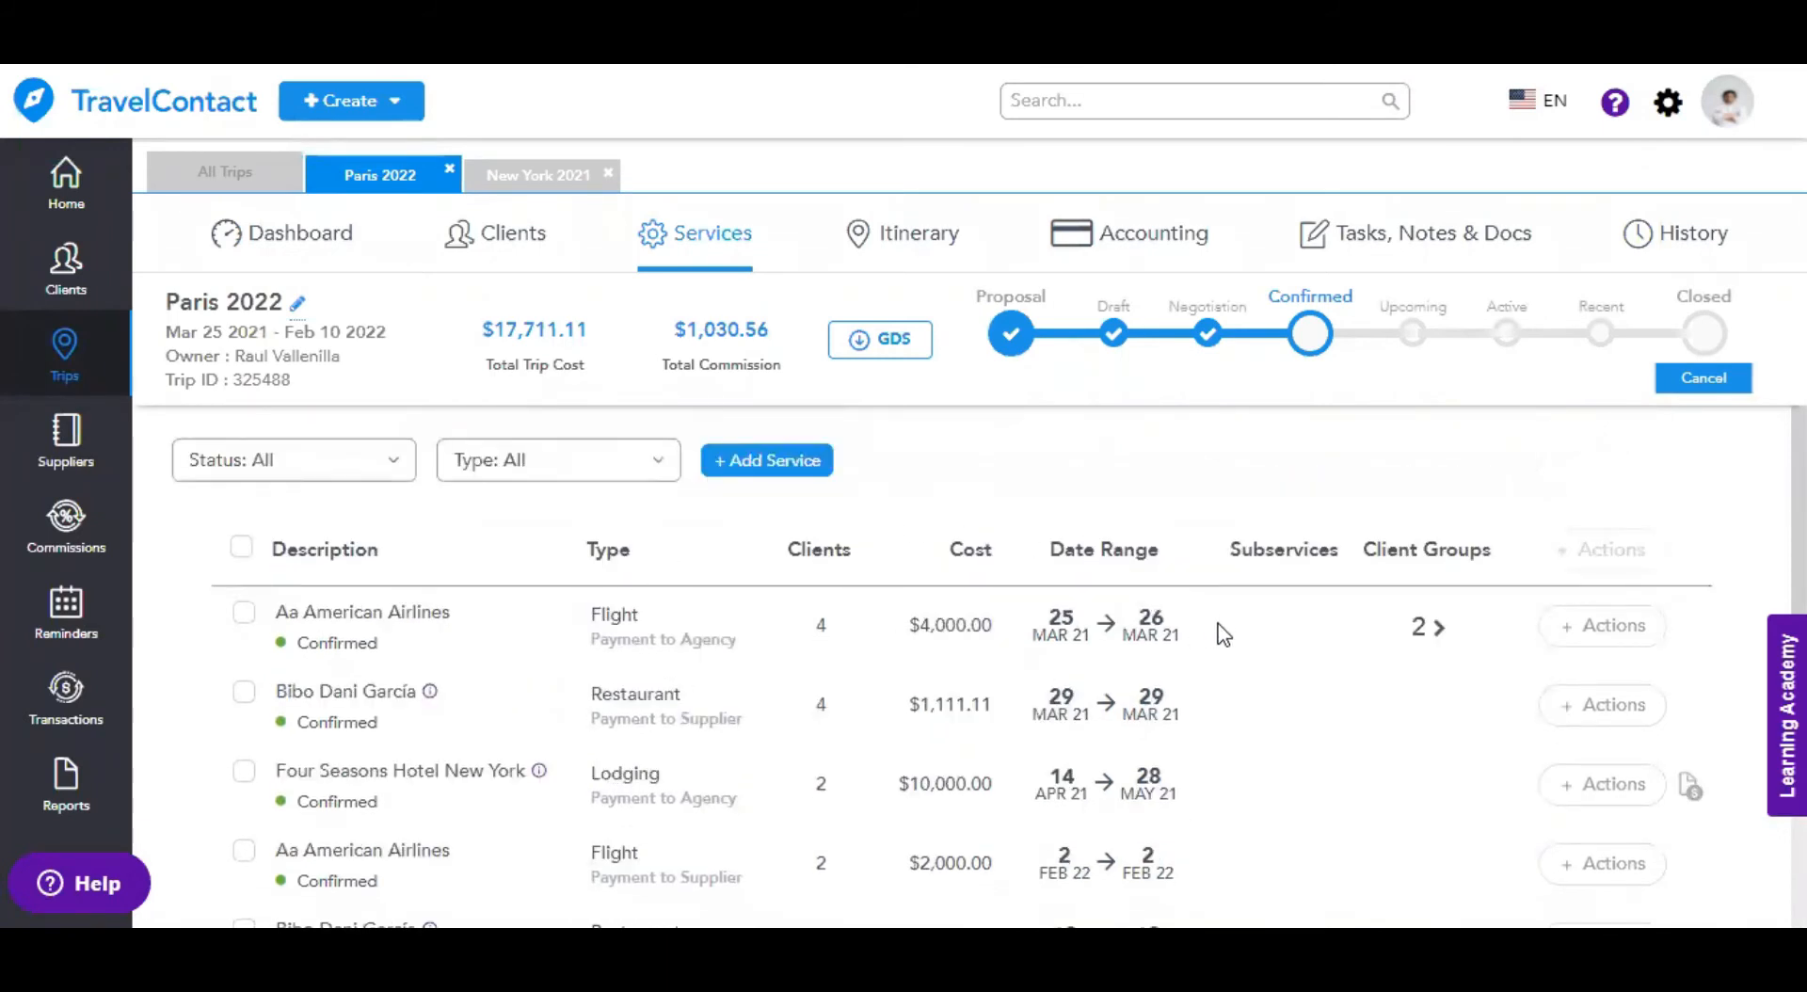
{"action": "scroll", "coordinate": [1224, 635], "scroll_direction": "down", "scroll_amount": 1}
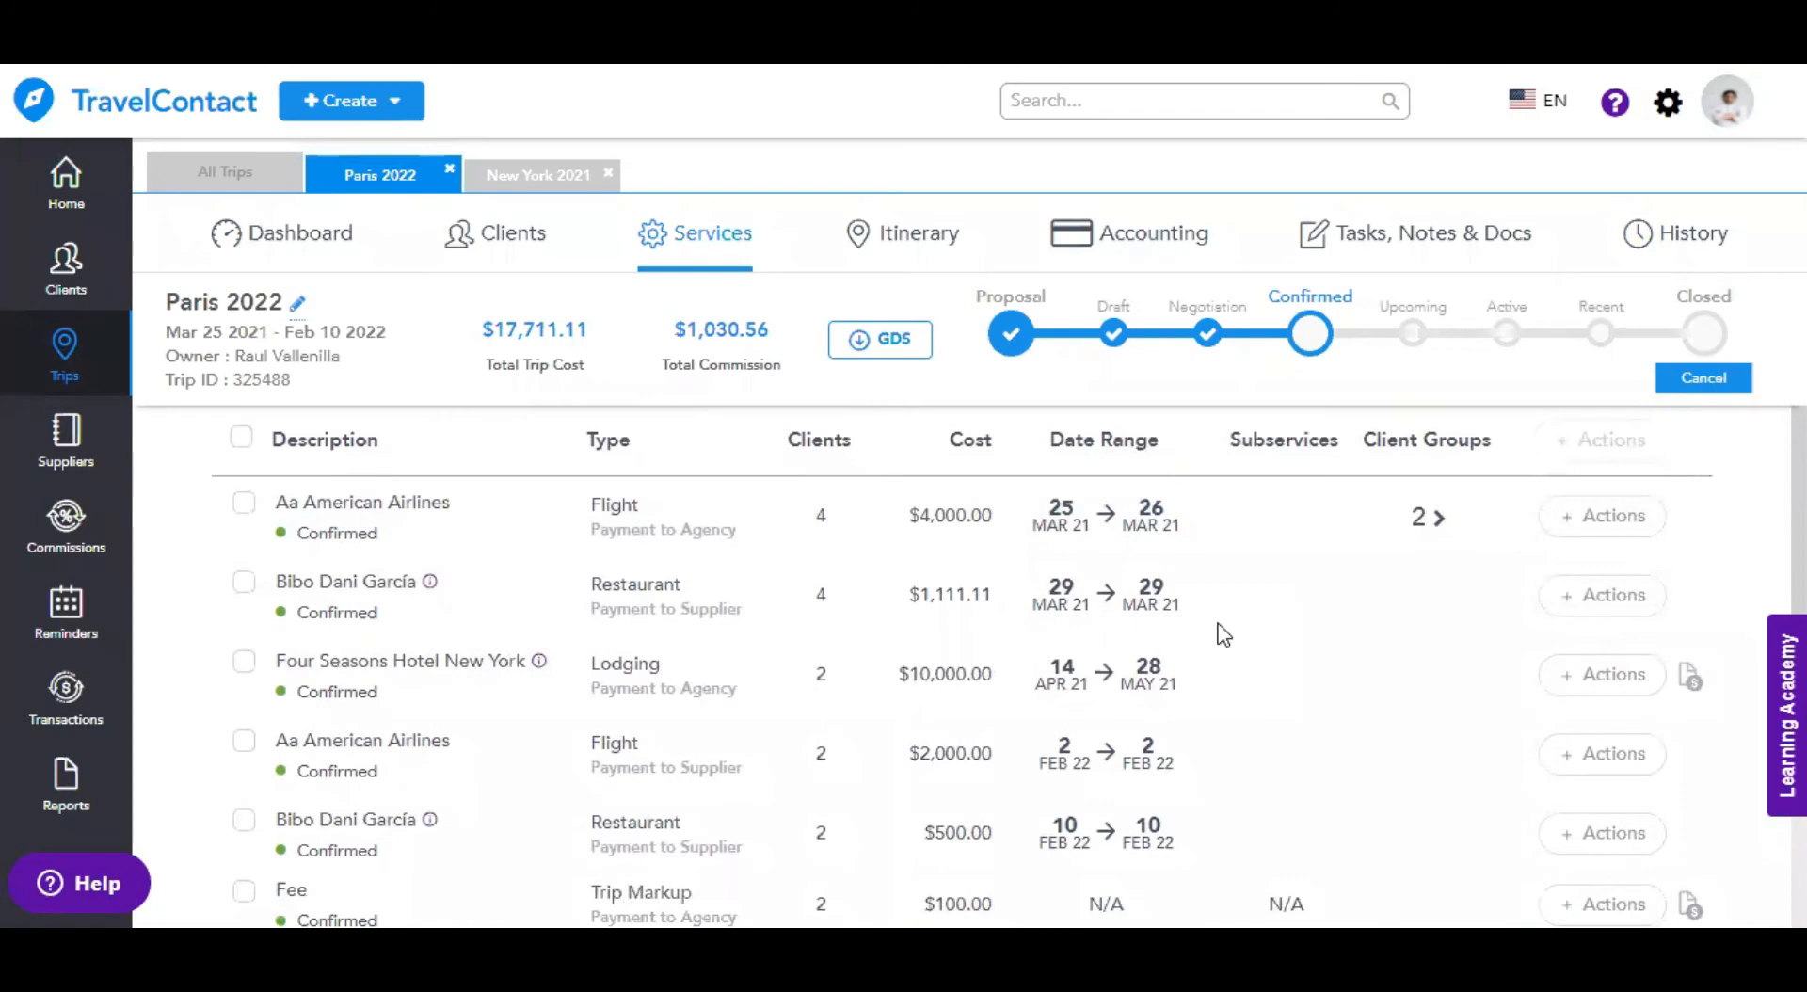
{"action": "scroll", "coordinate": [1223, 635], "scroll_direction": "up", "scroll_amount": 1}
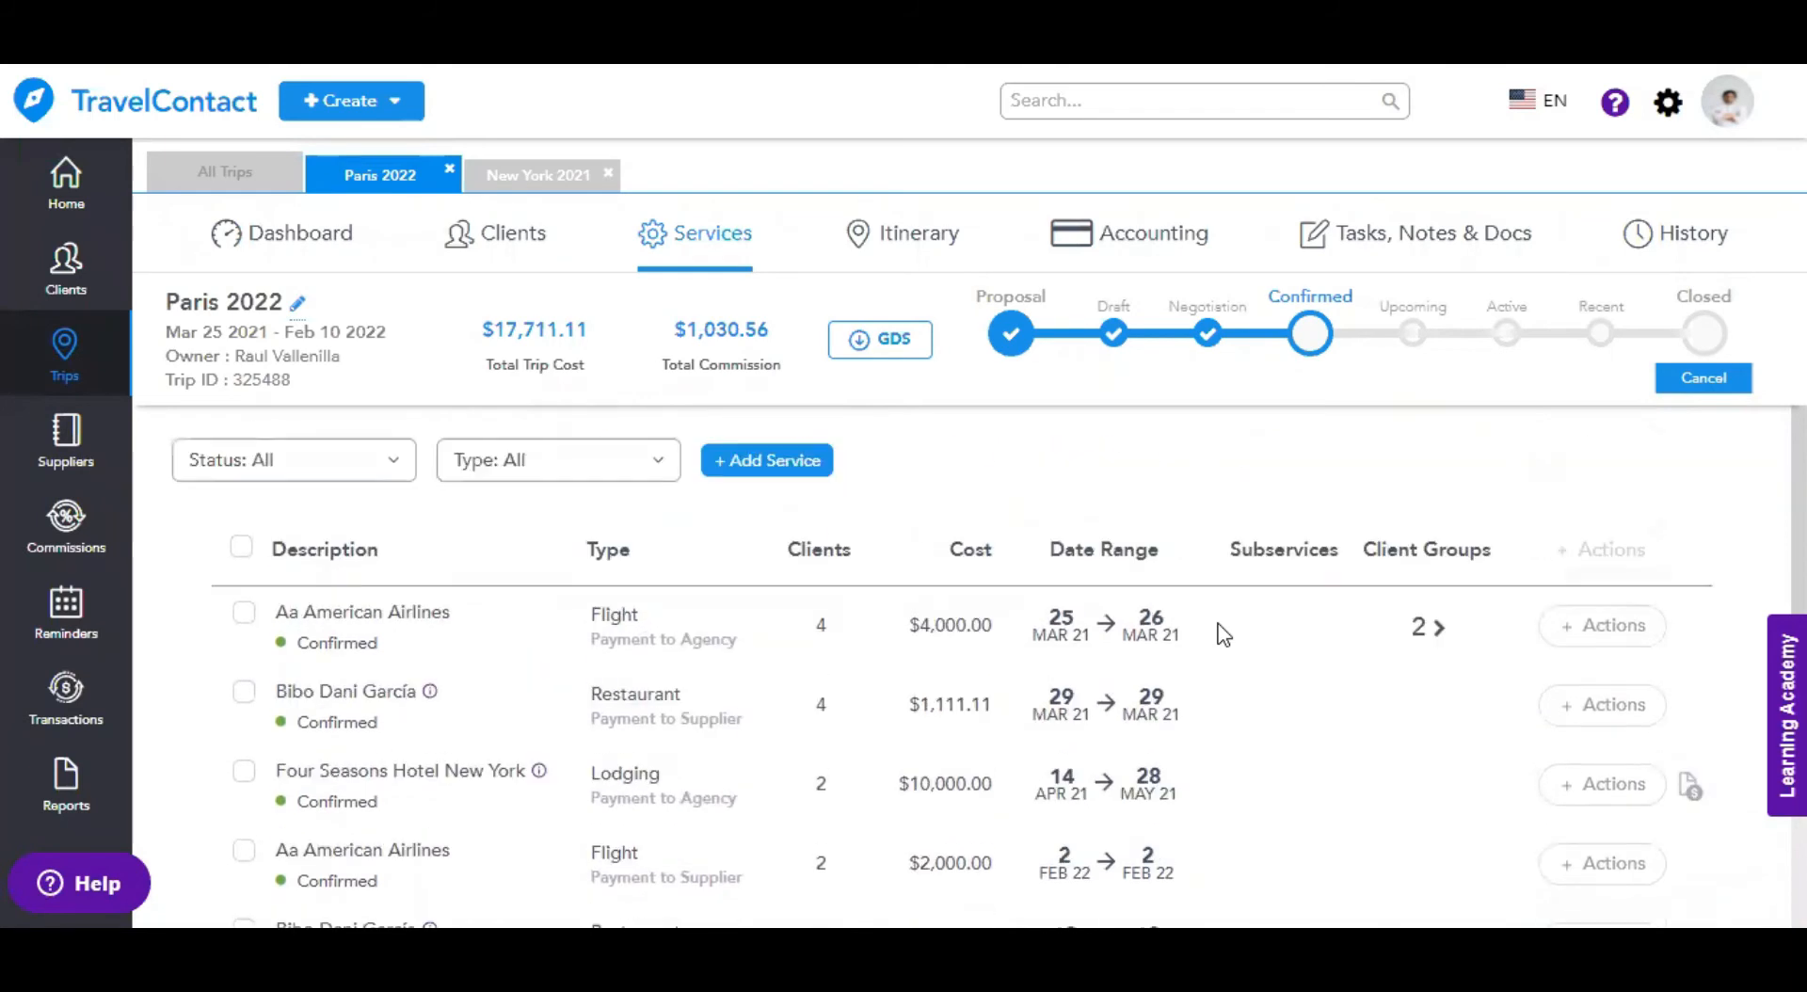
{"action": "scroll", "coordinate": [1206, 733], "scroll_direction": "down", "scroll_amount": 2}
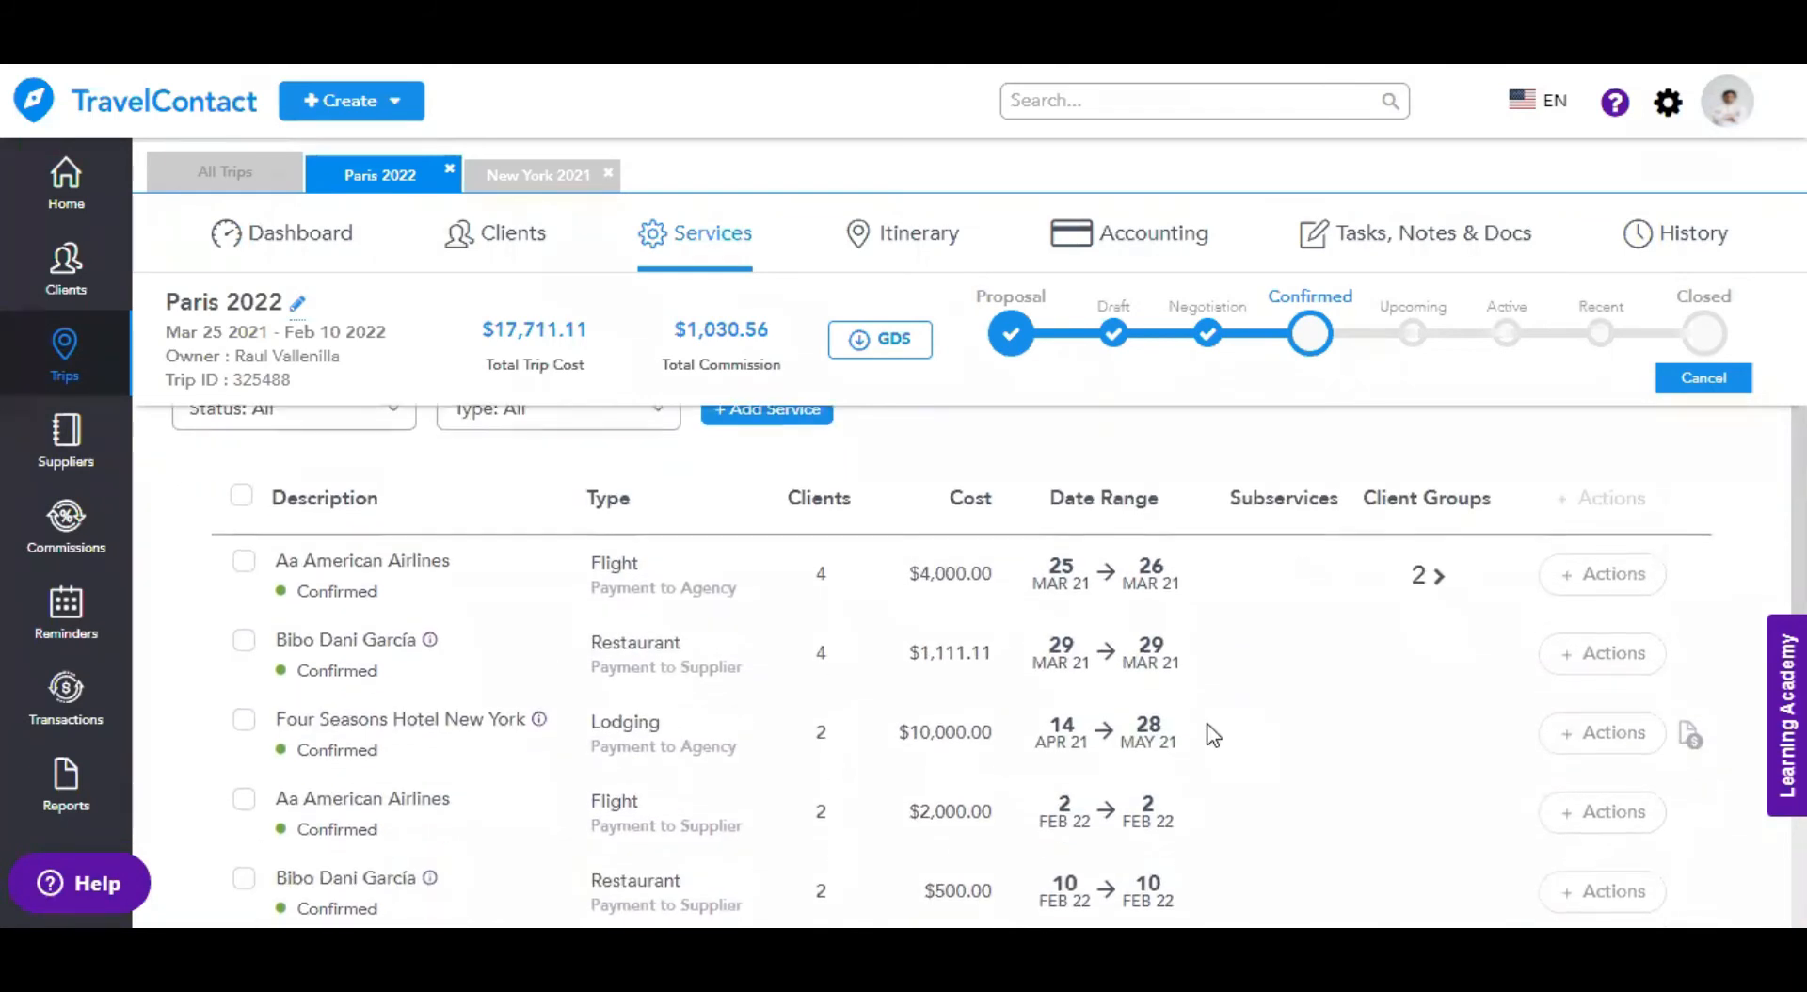
{"action": "scroll", "coordinate": [1116, 719], "scroll_direction": "down", "scroll_amount": 1}
{"action": "scroll", "coordinate": [1116, 719], "scroll_direction": "up", "scroll_amount": 3}
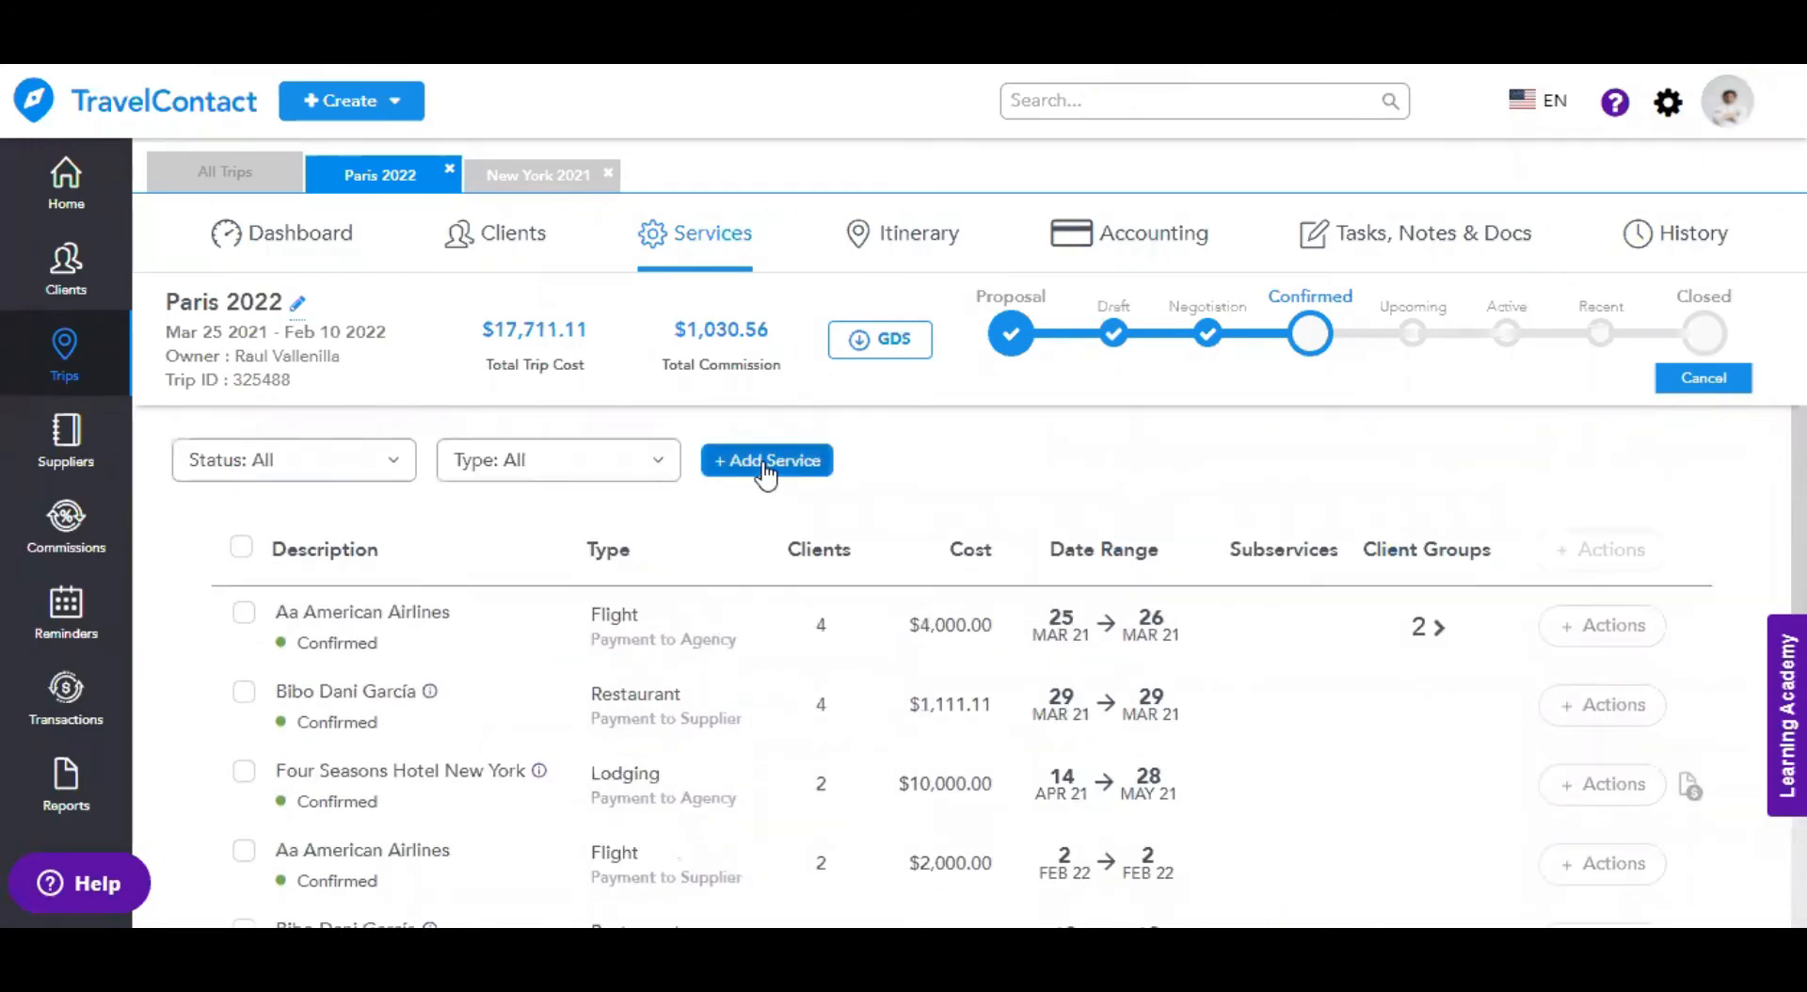
- Start a Quick Add of a Restaurant service with Per Se as the supplier
{"action": "left_click", "coordinate": [767, 468]}
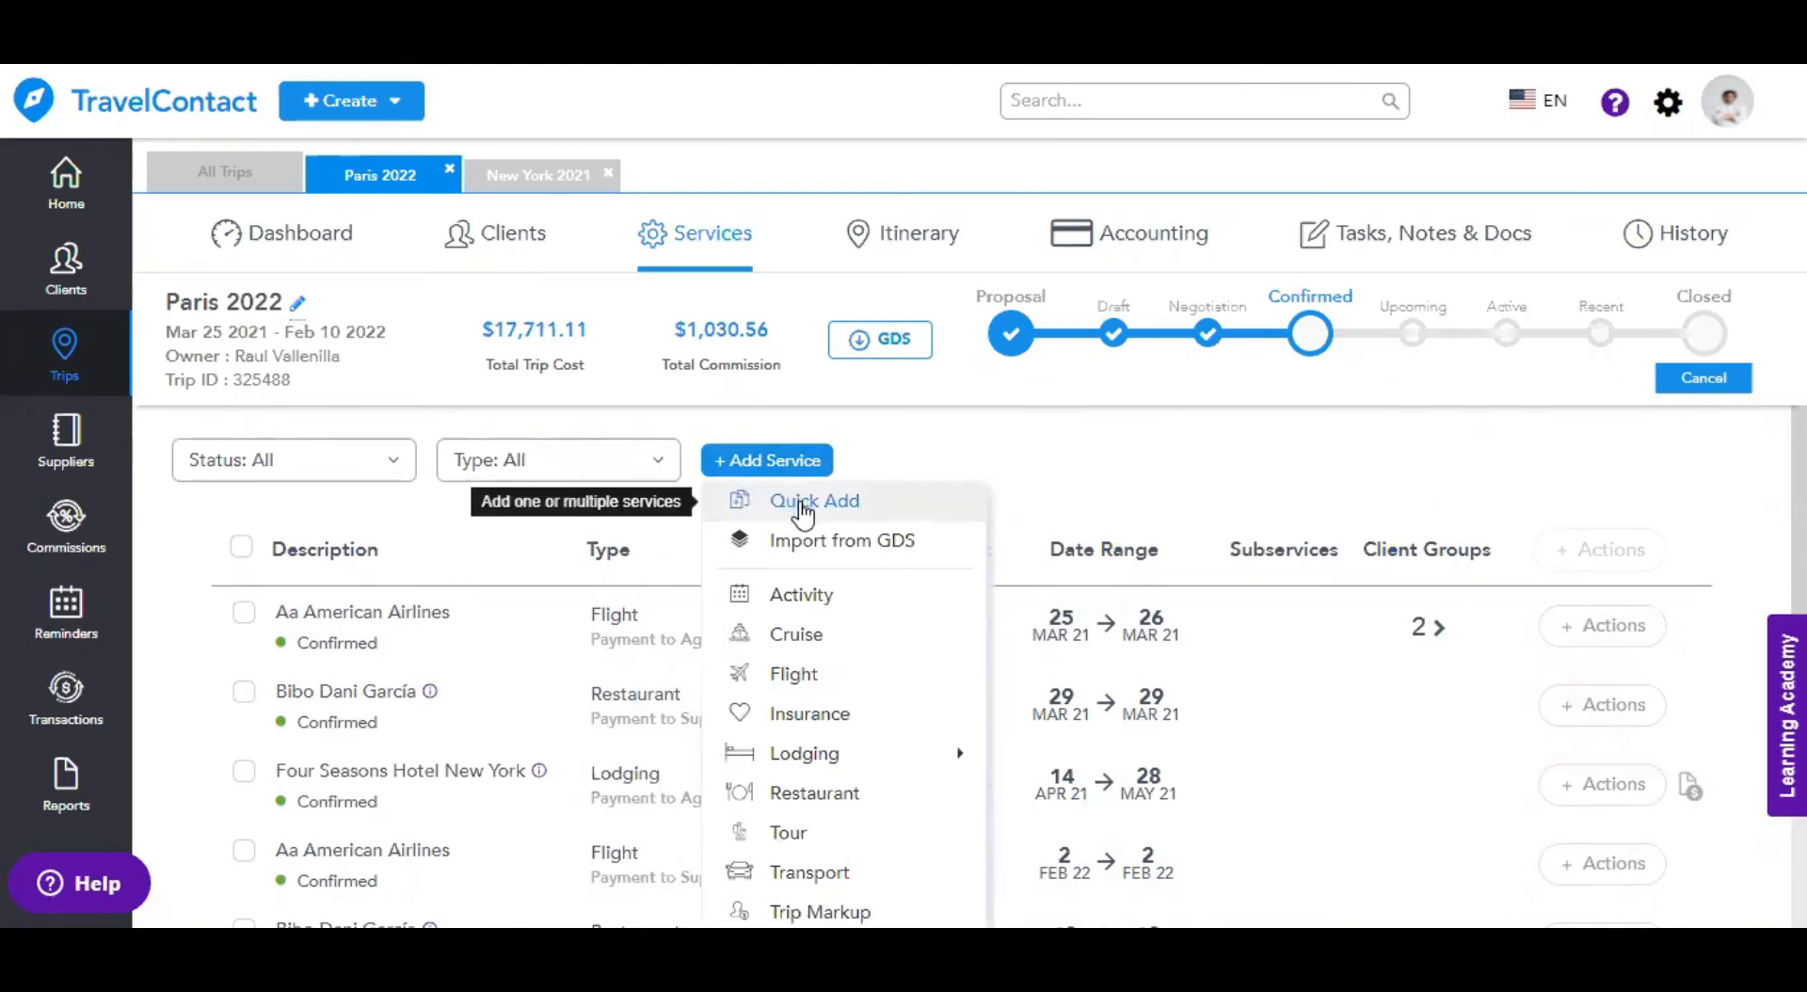
{"action": "left_click", "coordinate": [1078, 508]}
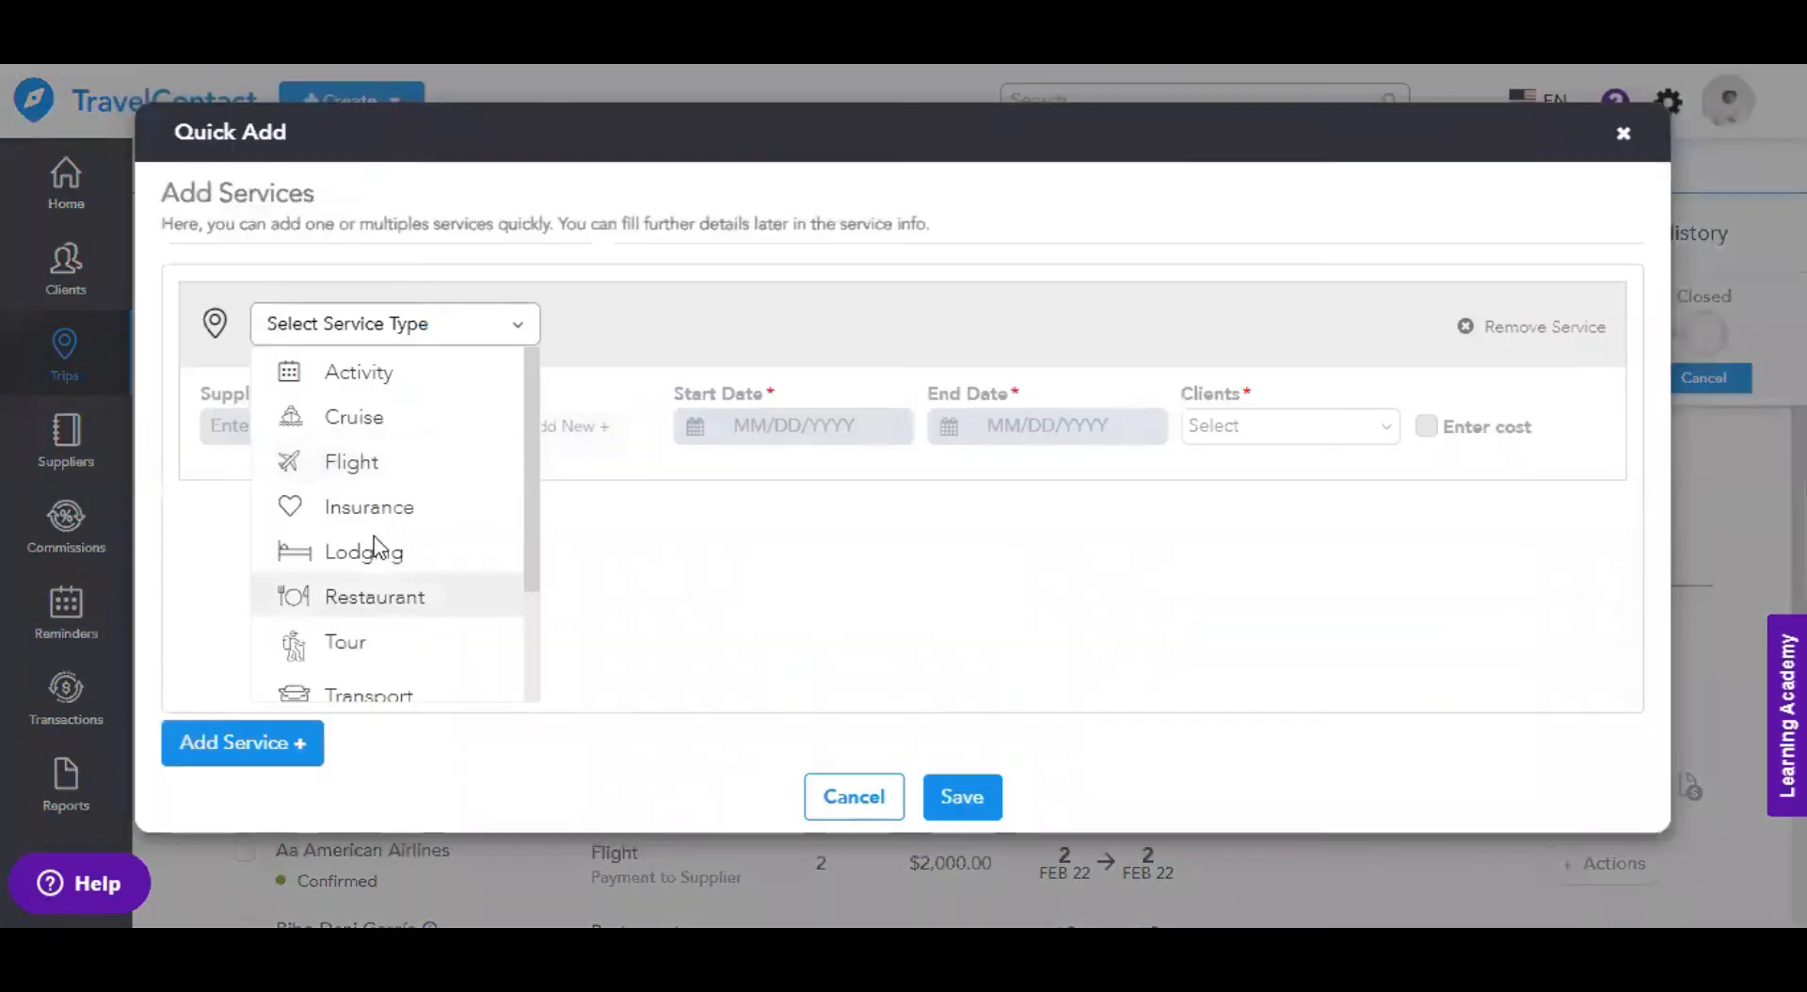
{"action": "left_click", "coordinate": [346, 593]}
{"action": "left_click", "coordinate": [357, 431]}
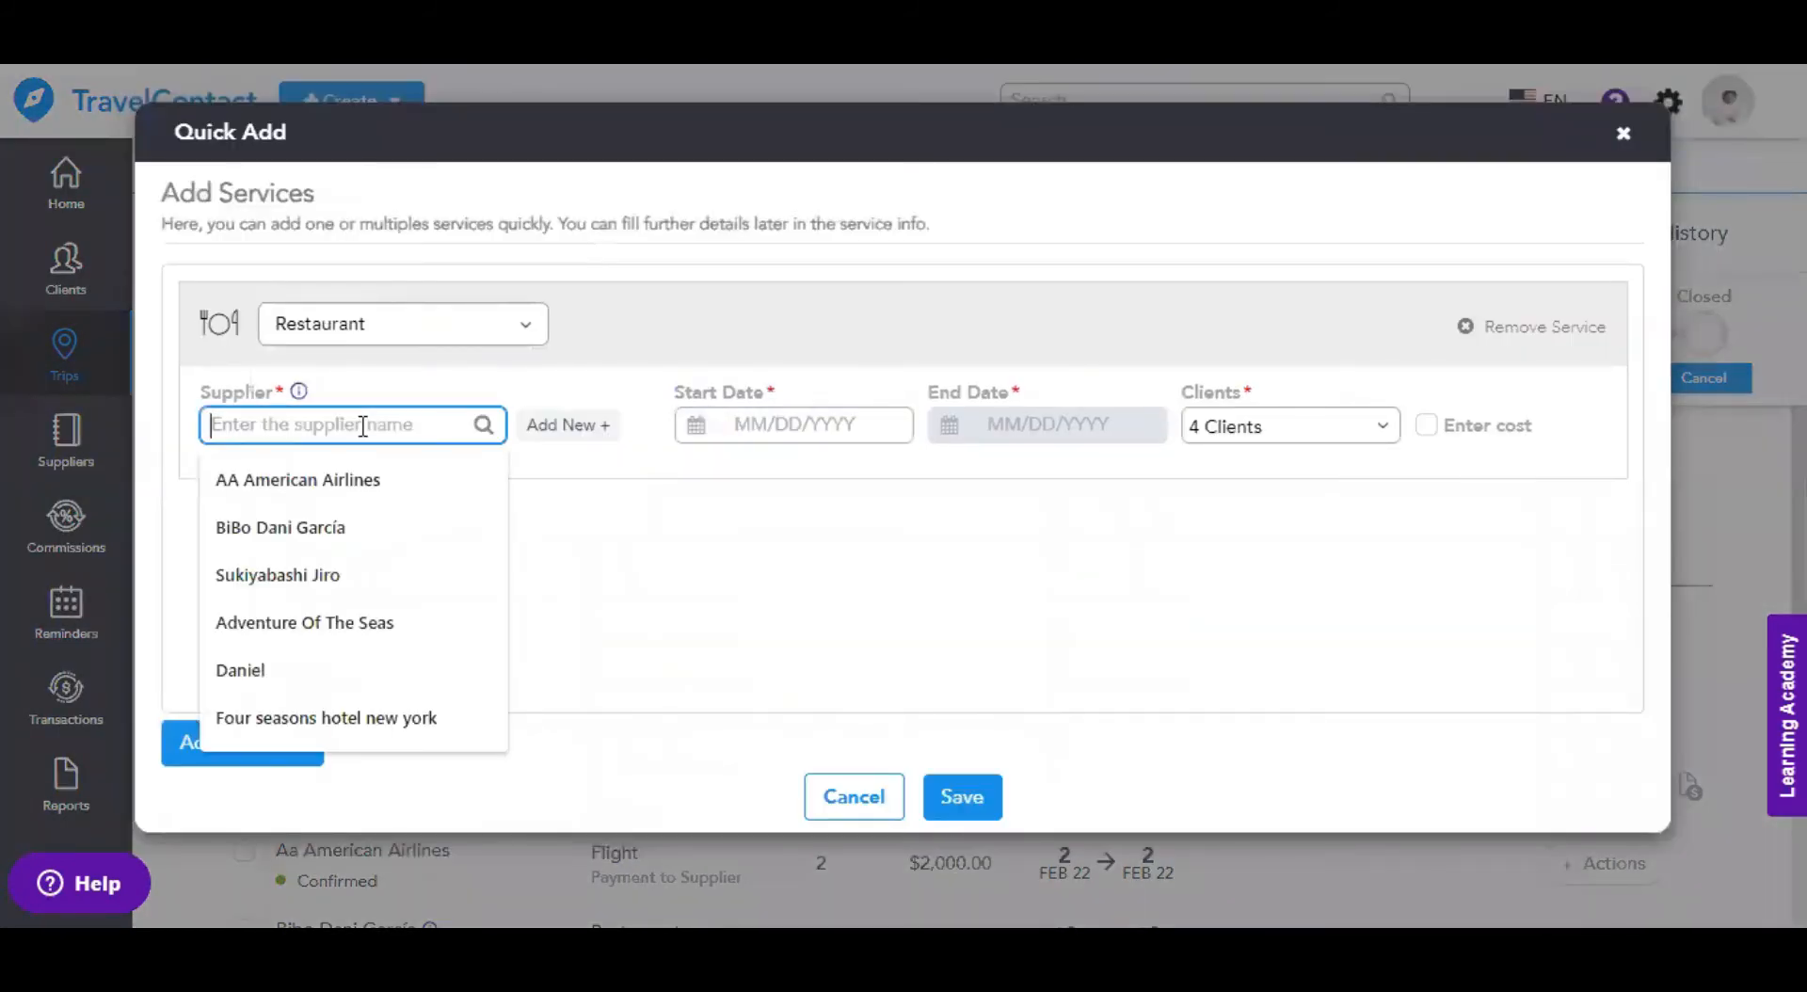
{"action": "type", "text": "Per se"}
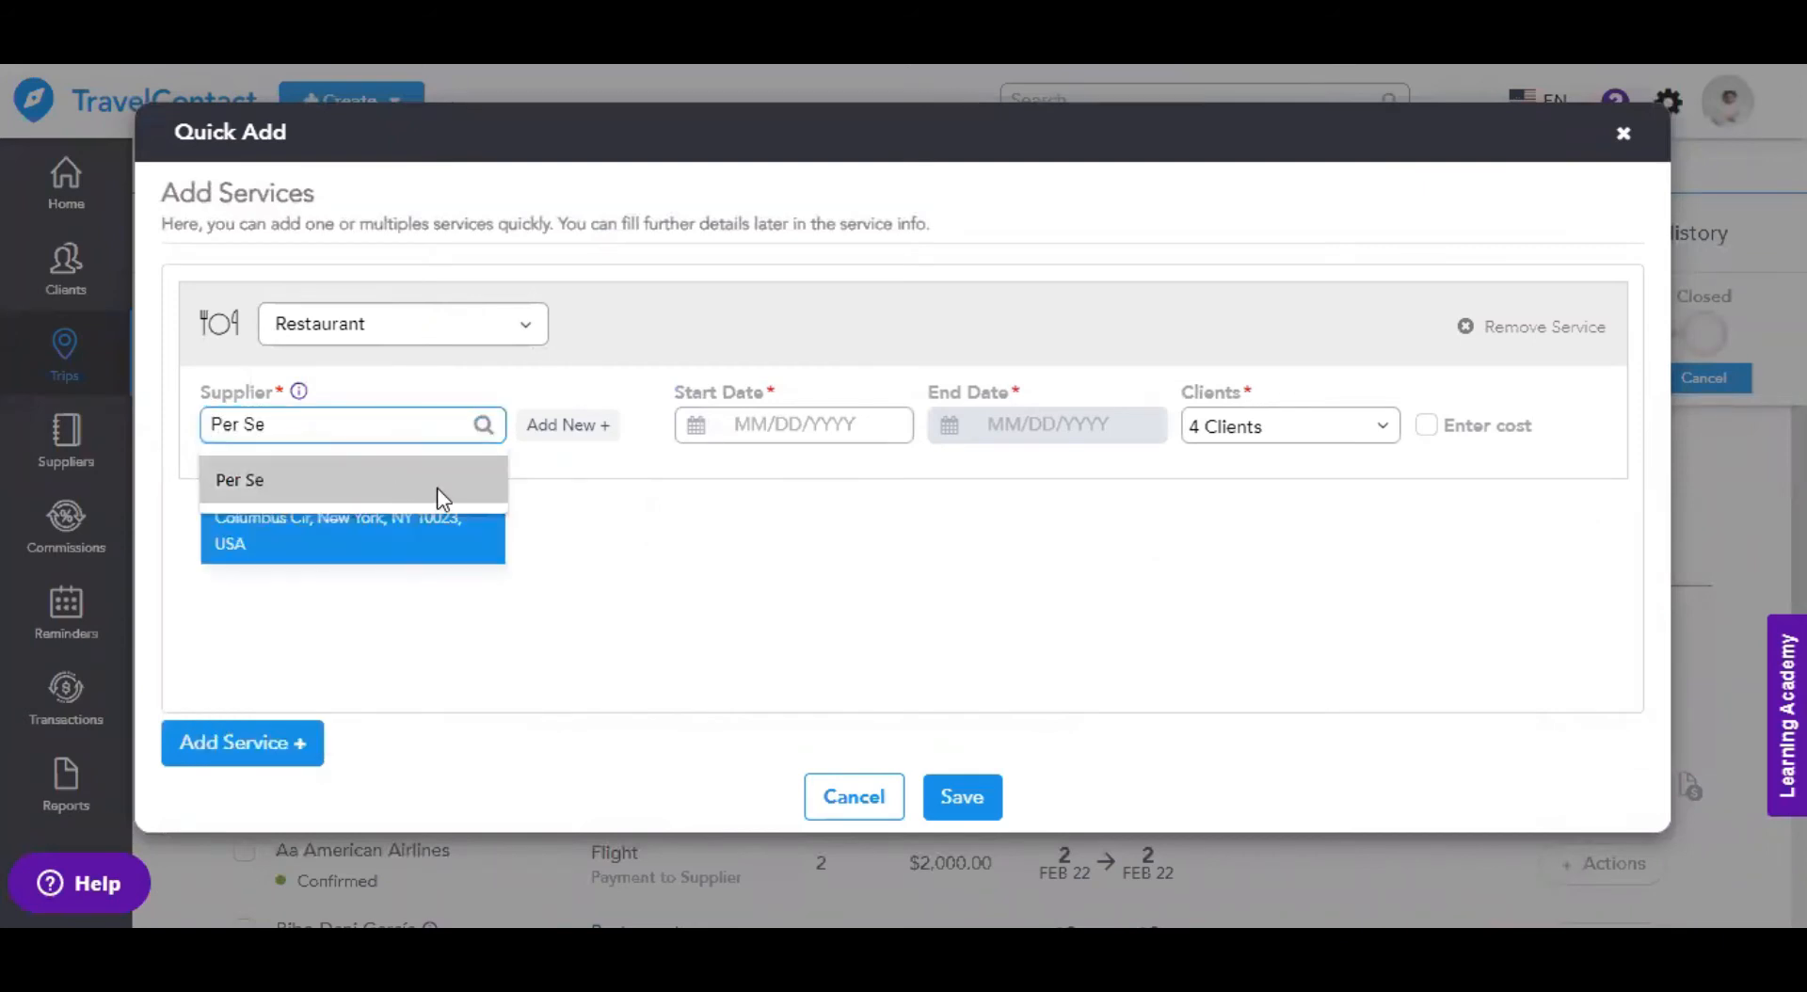
{"action": "left_click", "coordinate": [423, 528]}
- Set the start date of the Per Se restaurant service to 03/29/2021 and enable cost entry for it
{"action": "left_click", "coordinate": [767, 433]}
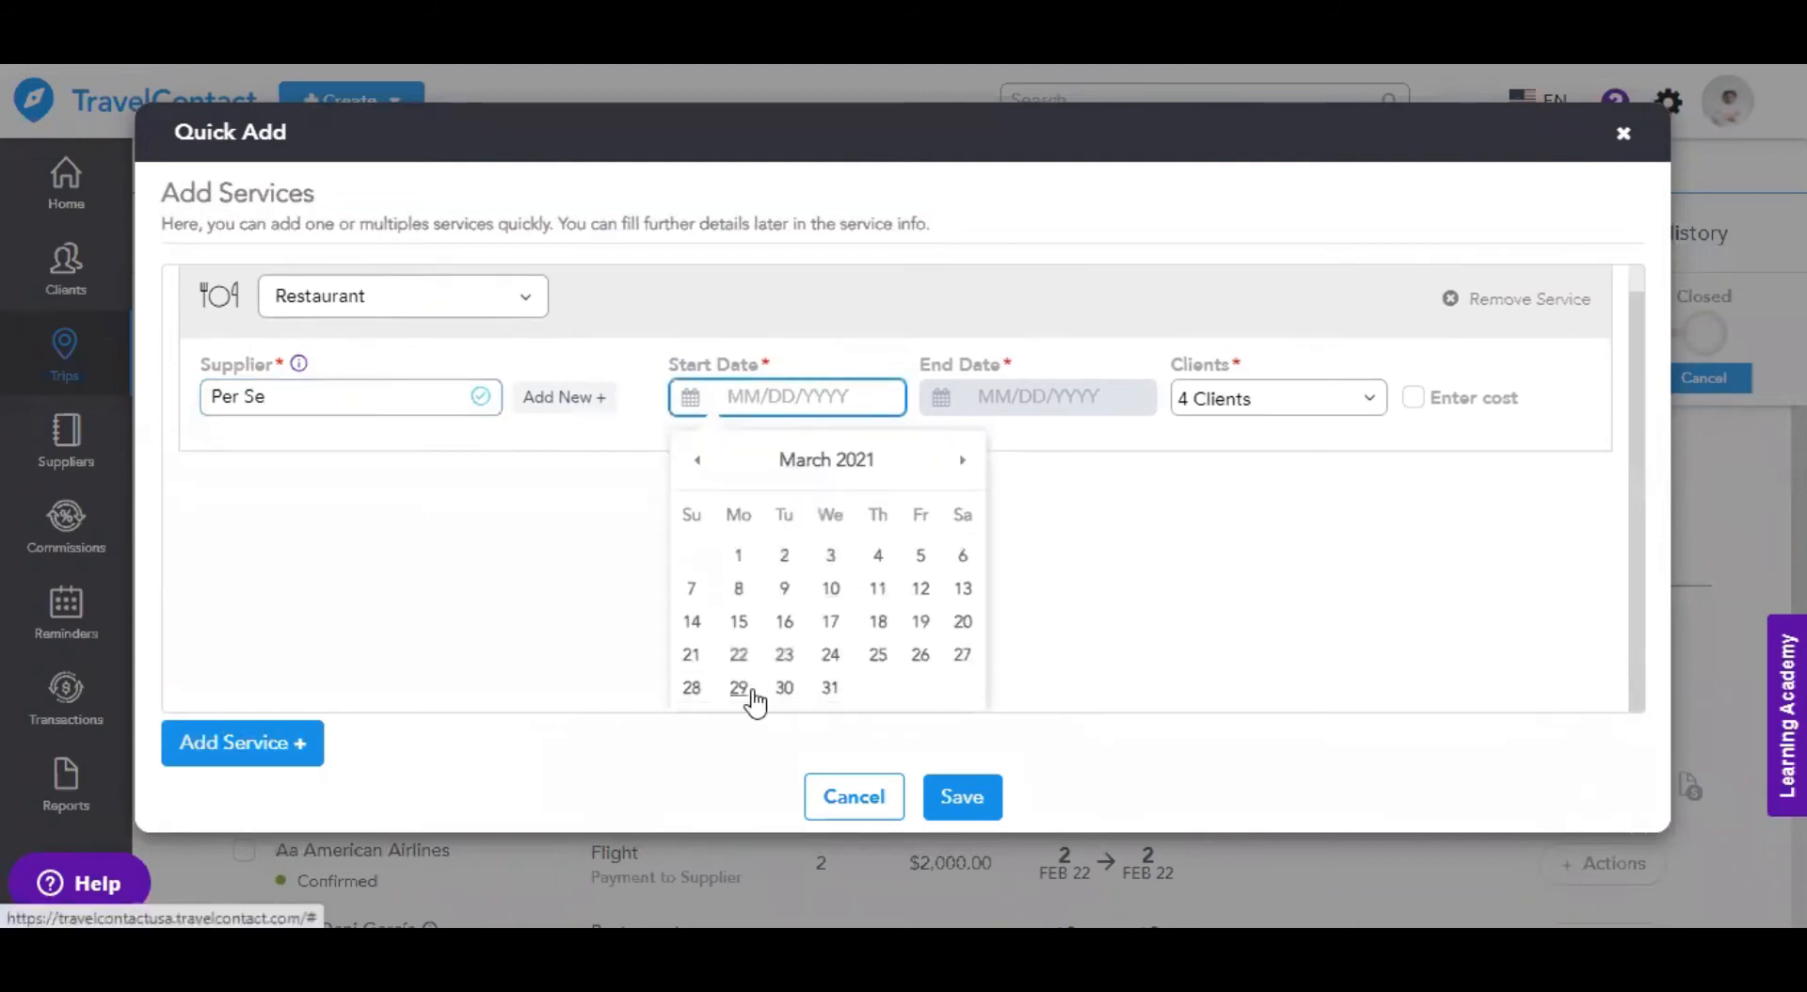
{"action": "left_click", "coordinate": [739, 687]}
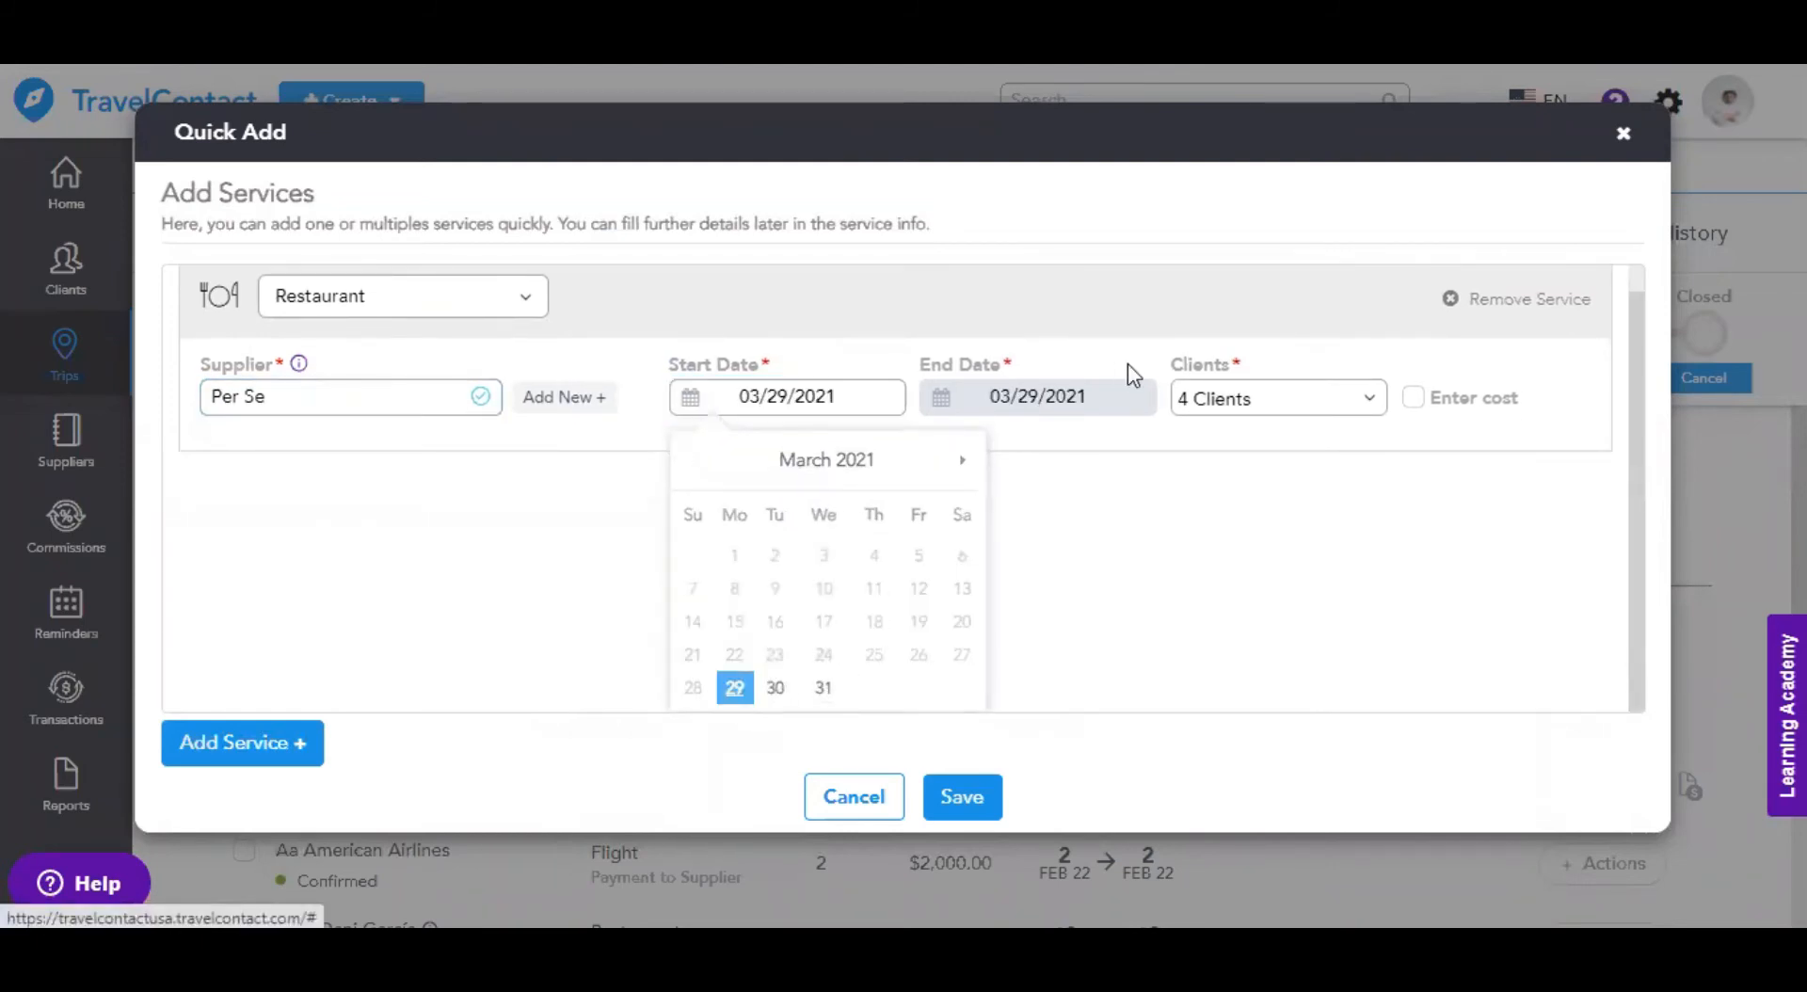
{"action": "left_click", "coordinate": [1425, 427]}
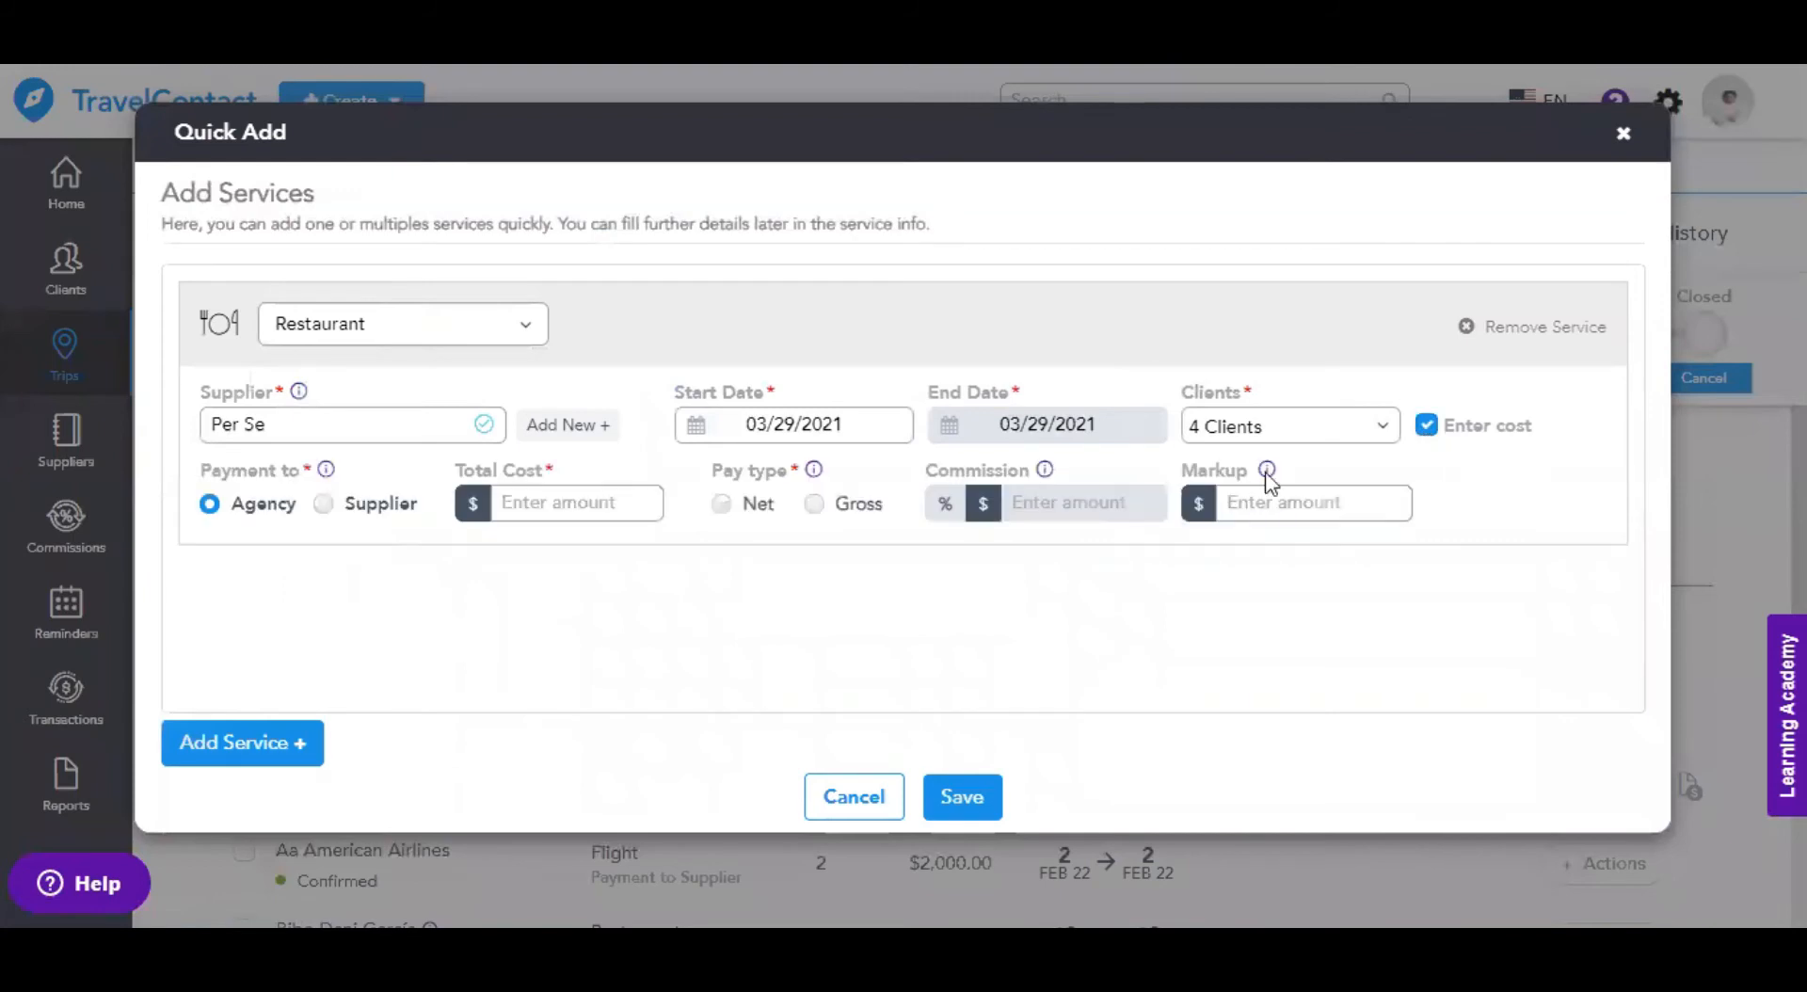
- Set the Per Se service's total cost to $5000, pay type Gross and commission 3%, and save the service
{"action": "left_click", "coordinate": [516, 501]}
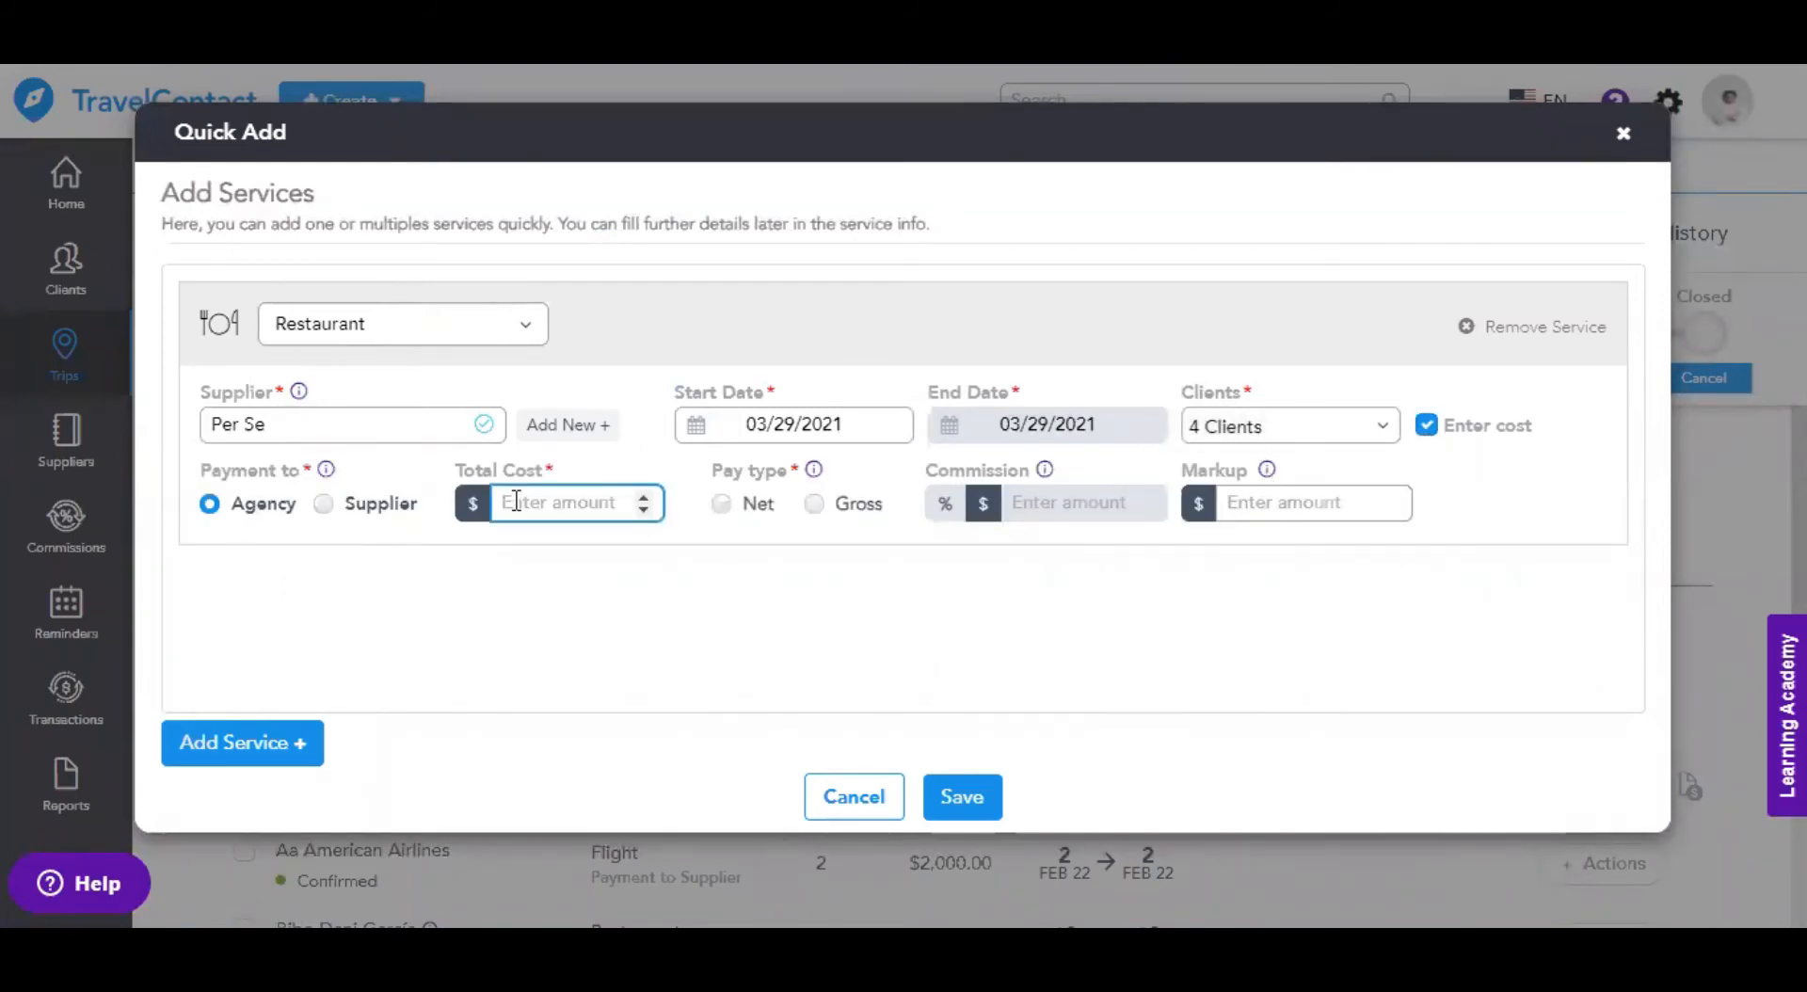
{"action": "type", "text": "5000"}
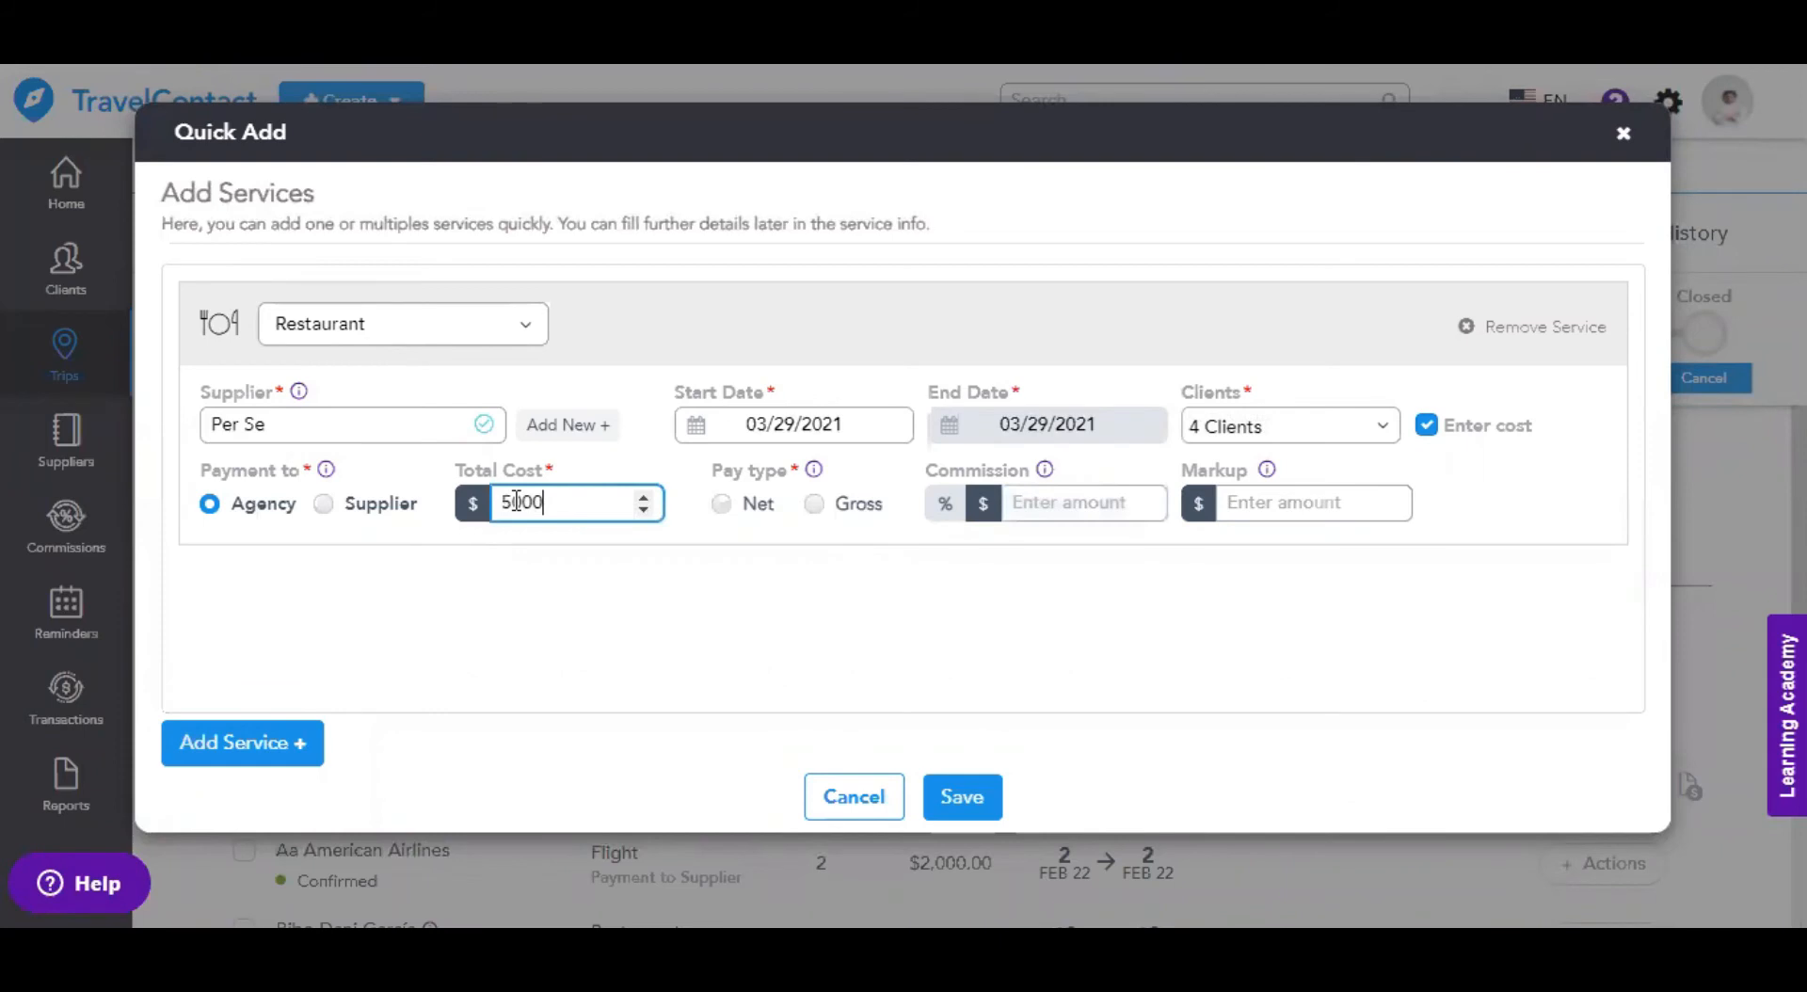
{"action": "left_click", "coordinate": [815, 504]}
{"action": "left_click", "coordinate": [960, 512]}
{"action": "left_click", "coordinate": [1056, 501]}
{"action": "type", "text": "3"}
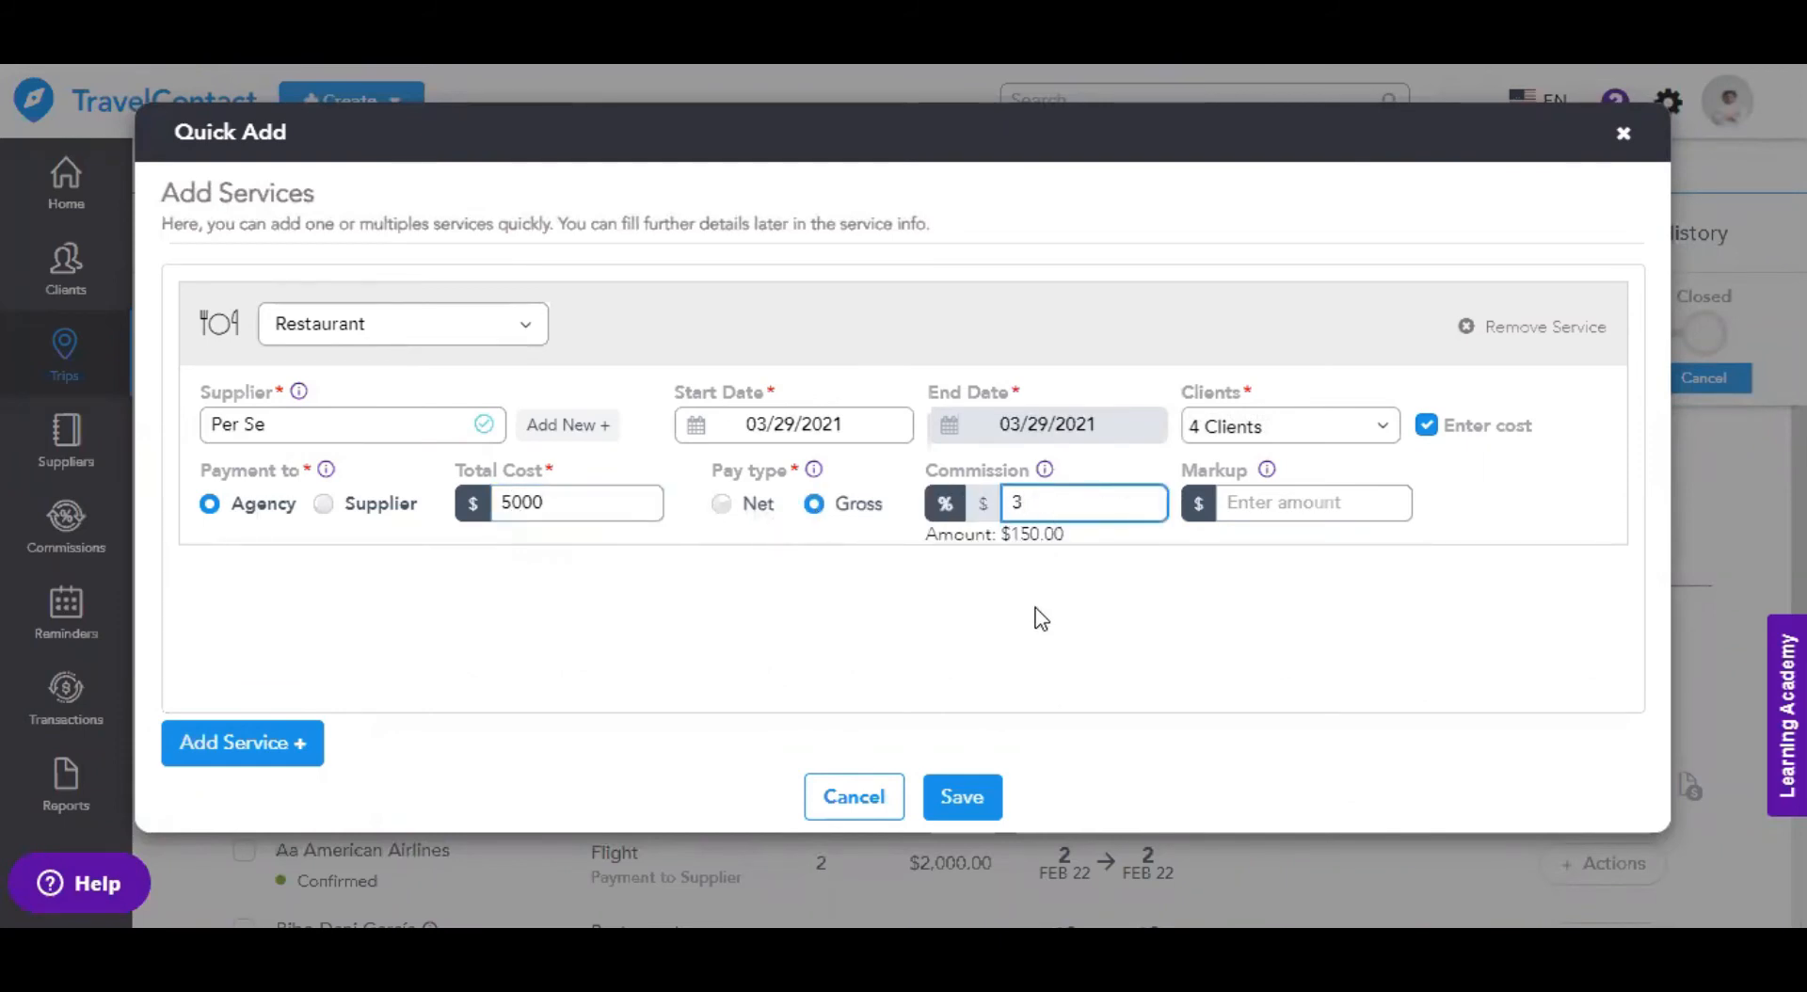
{"action": "left_click", "coordinate": [957, 796]}
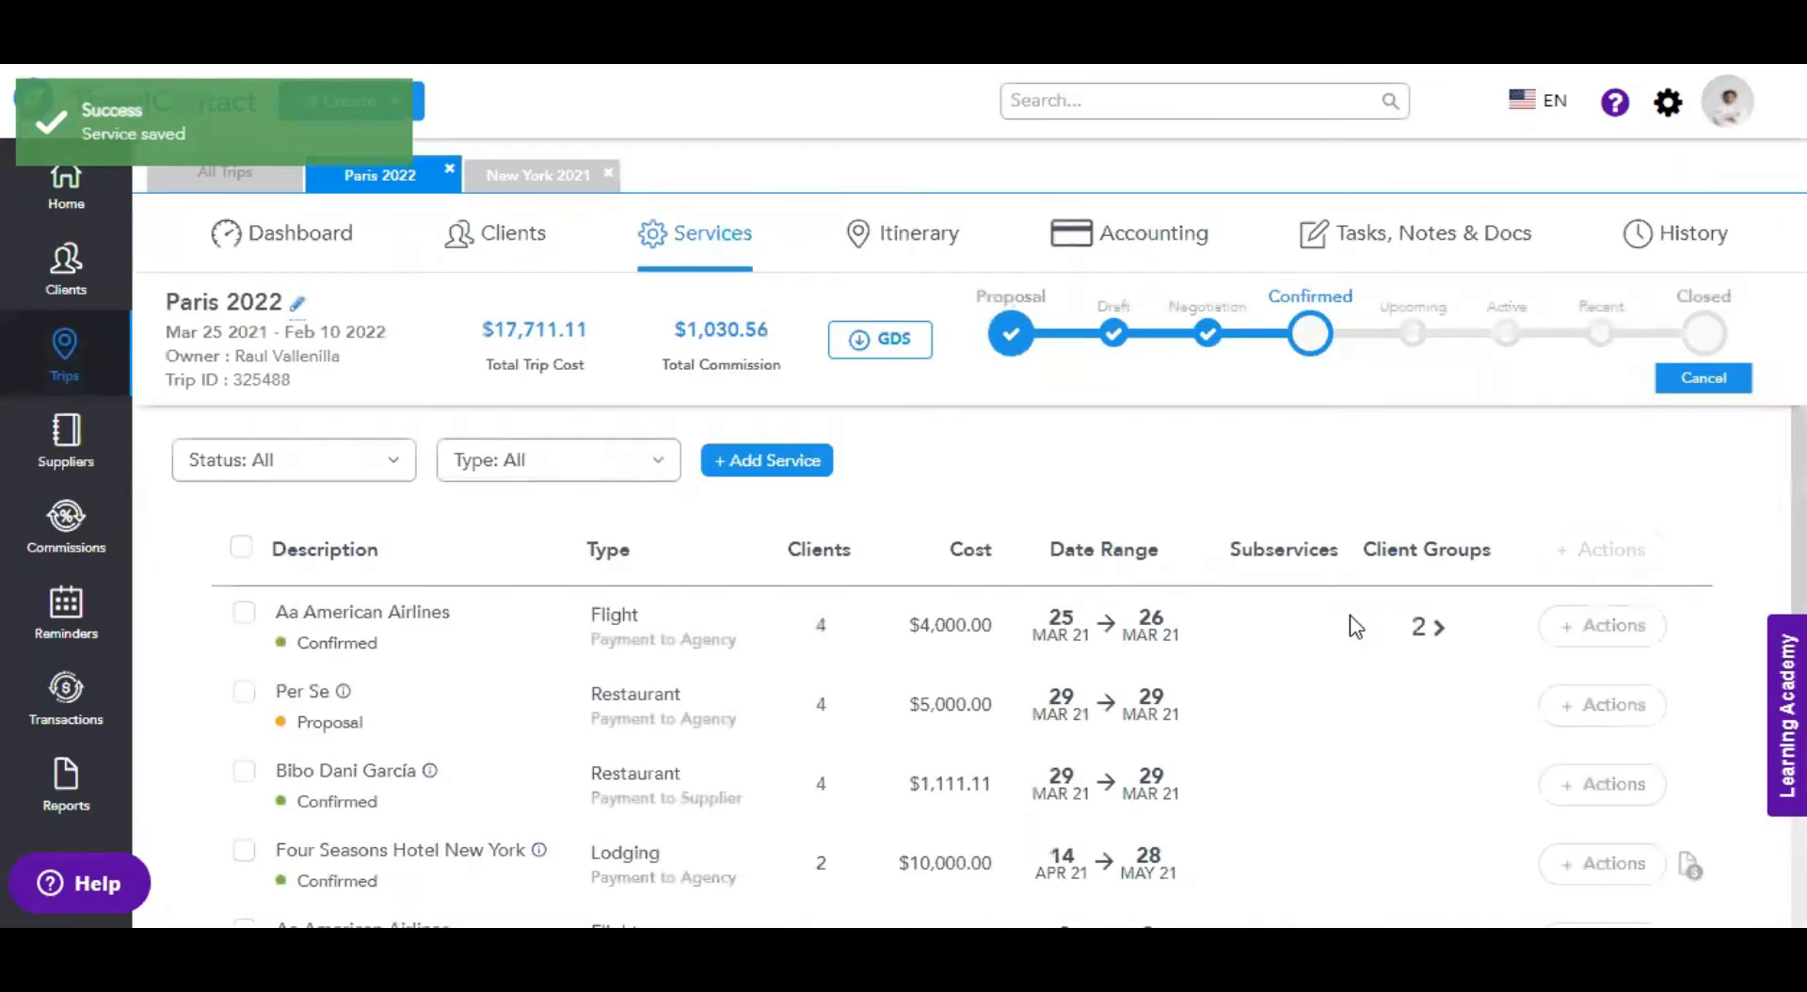
- Start confirming and invoicing the Per Se restaurant service immediately, using custom invoicing with 1 invoice
{"action": "left_click", "coordinate": [1592, 707]}
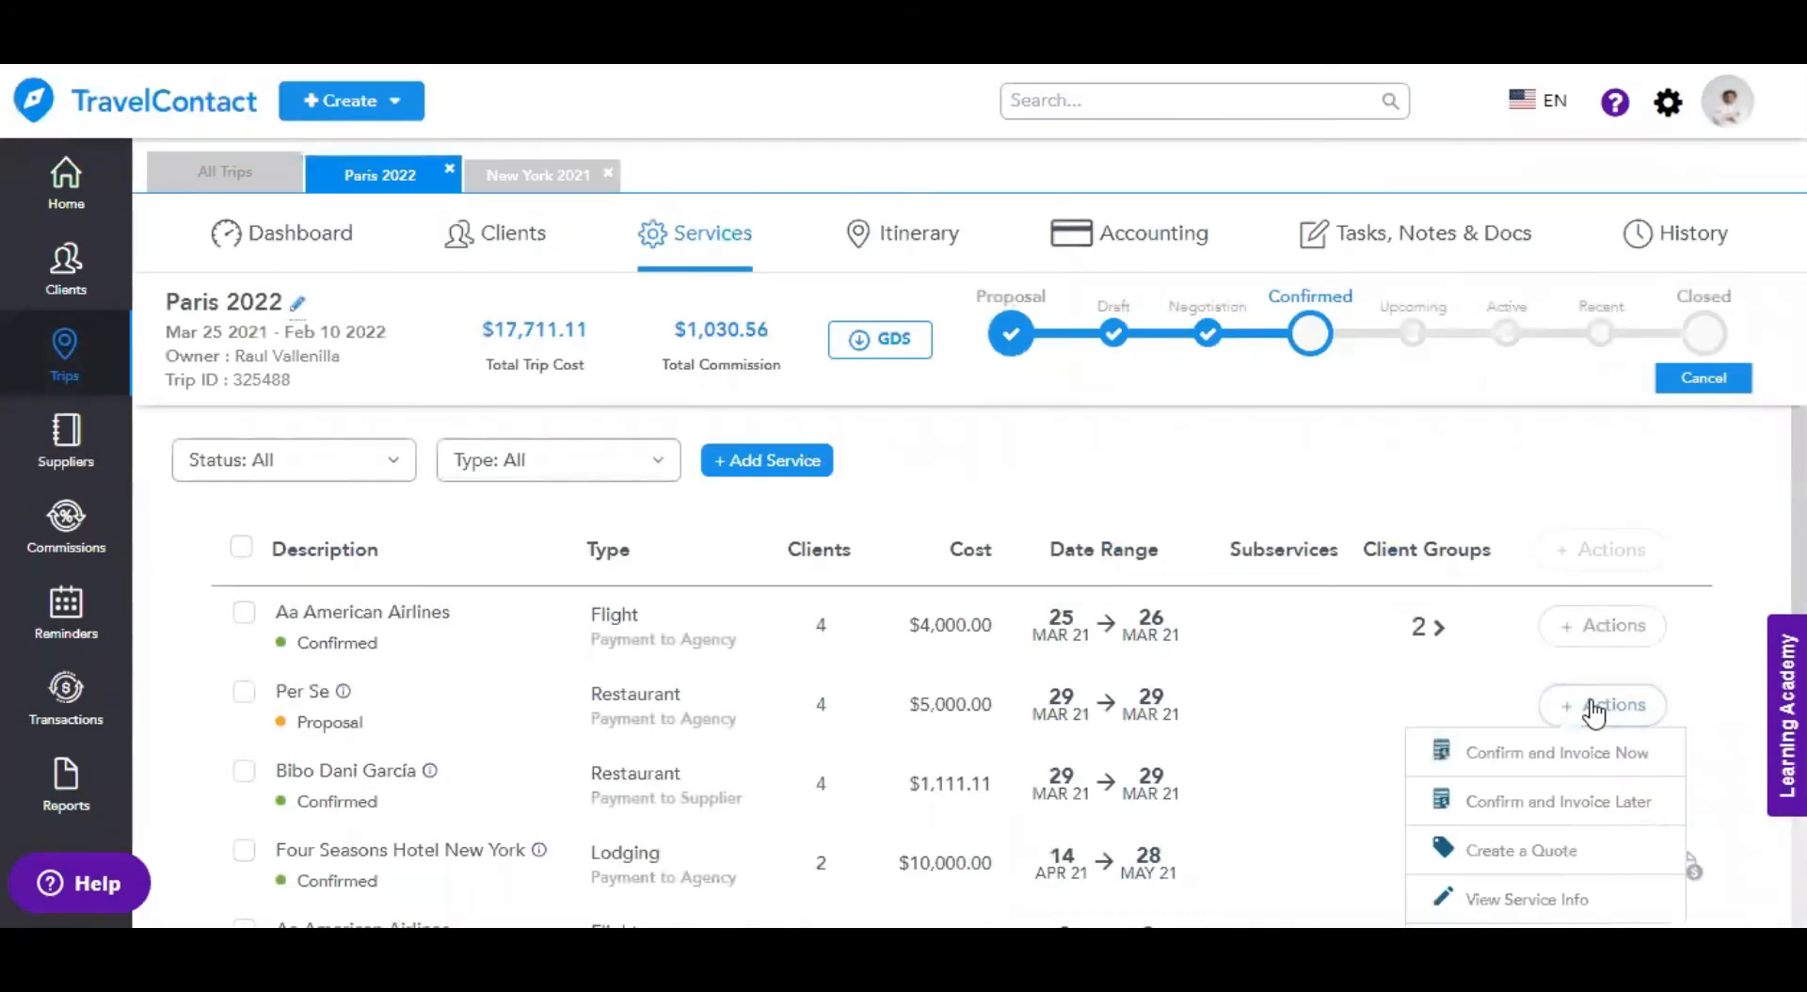
{"action": "left_click", "coordinate": [1550, 760]}
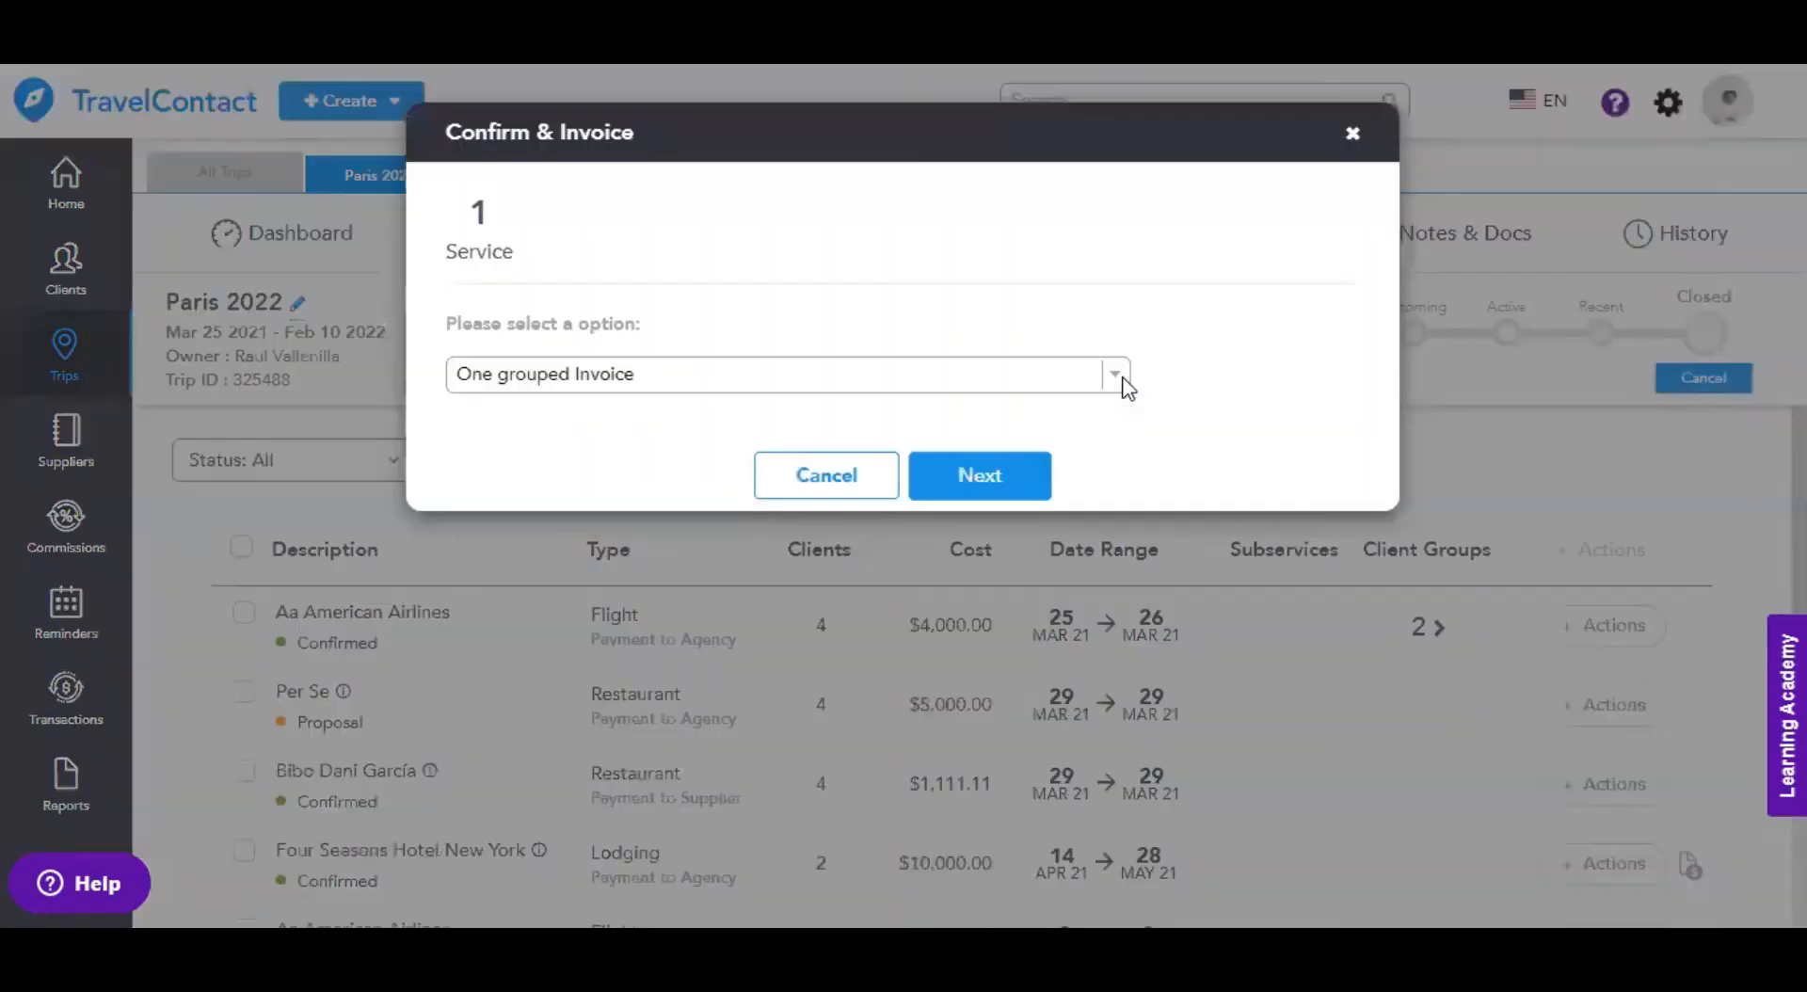
{"action": "left_click", "coordinate": [1118, 380]}
{"action": "left_click", "coordinate": [1073, 436]}
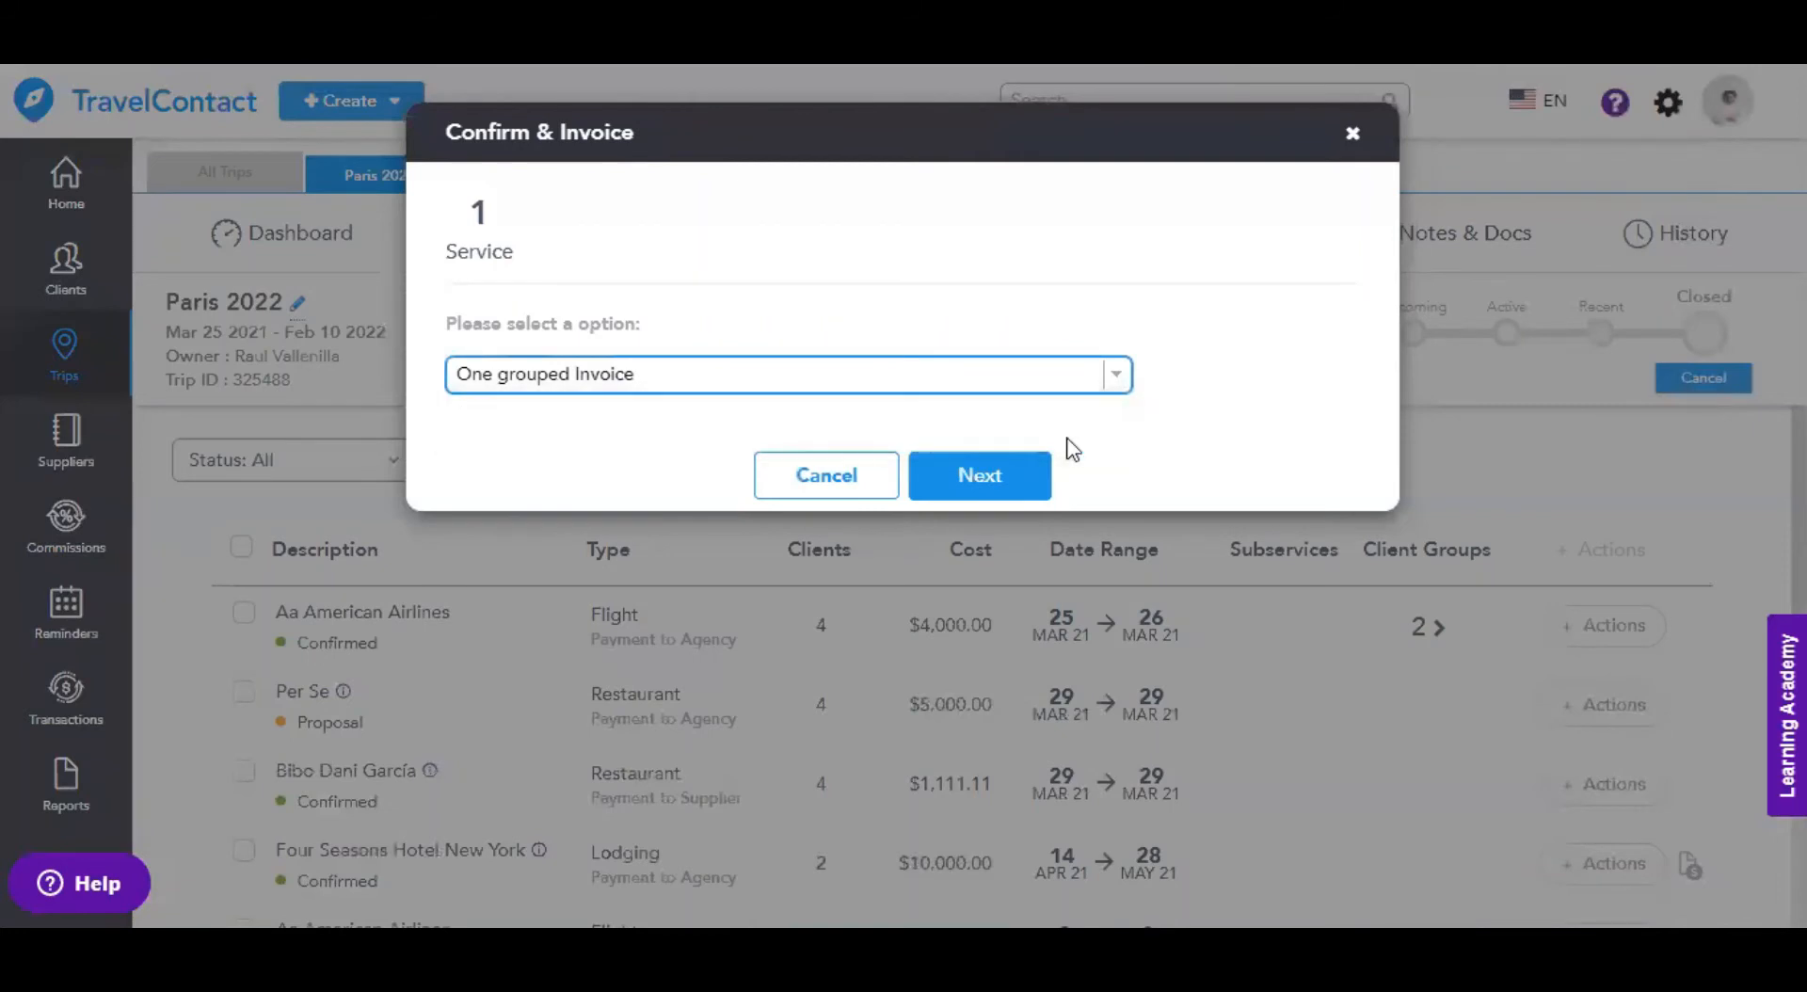
{"action": "left_click", "coordinate": [1014, 497]}
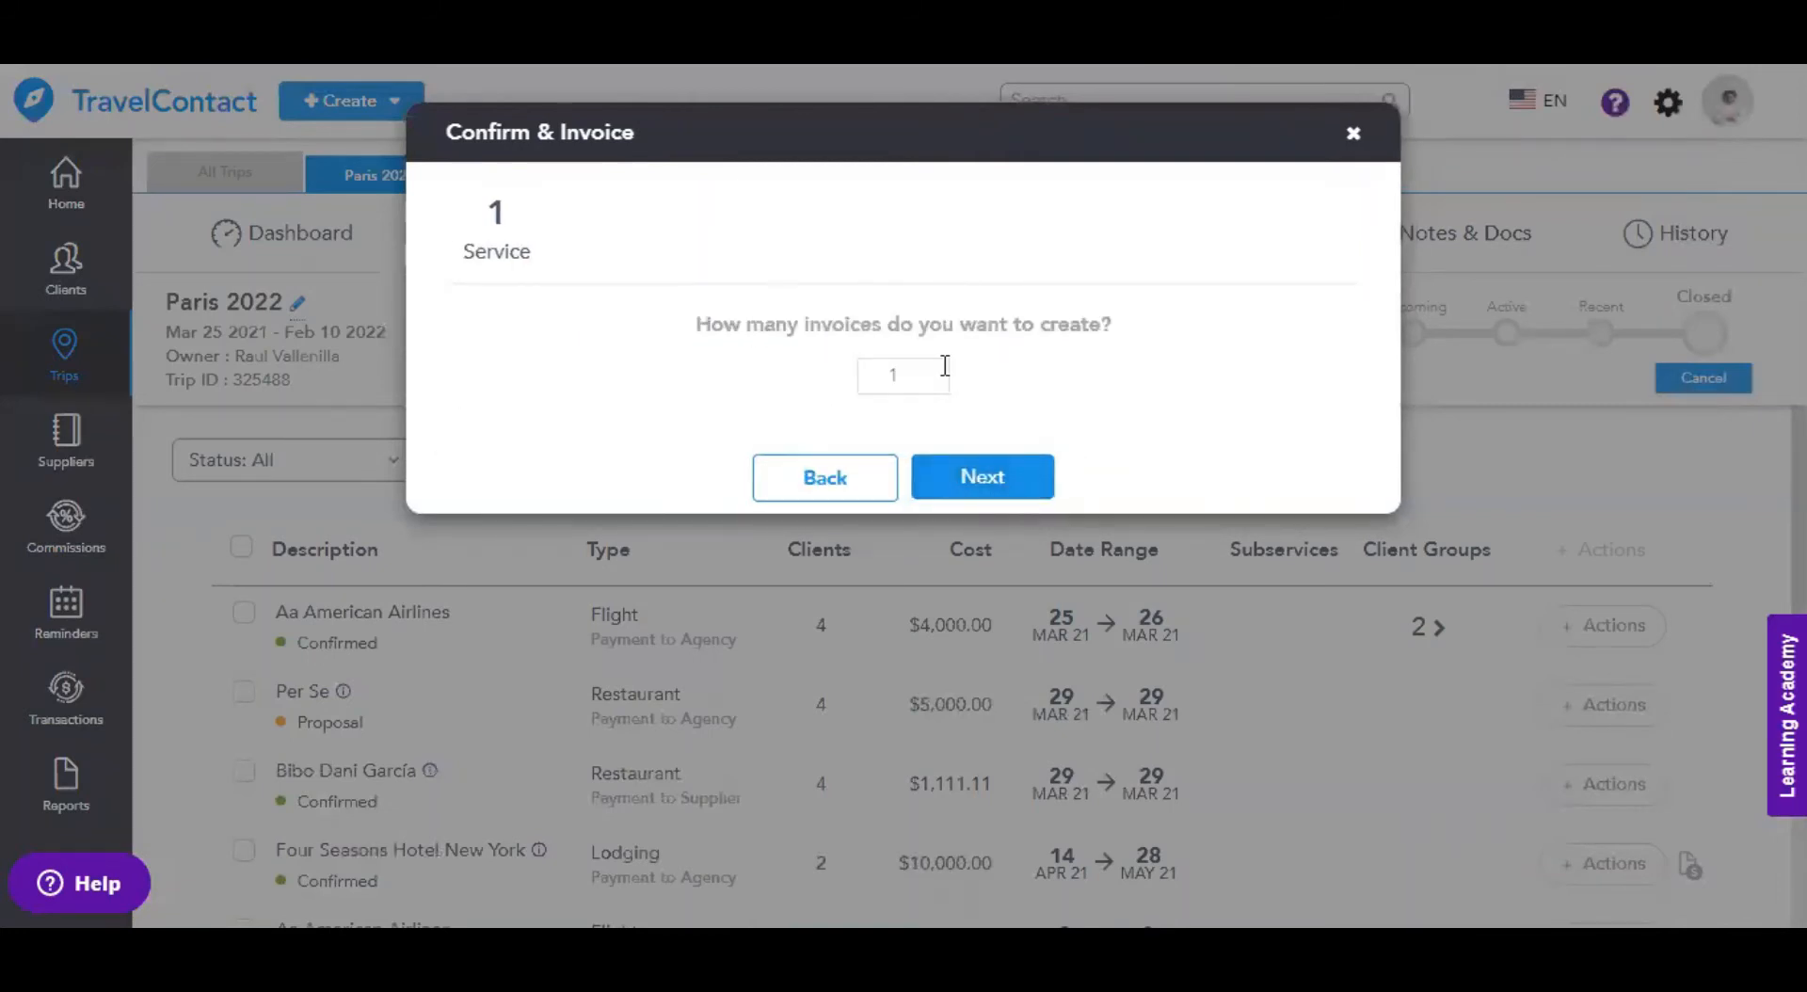
{"action": "left_click", "coordinate": [993, 487]}
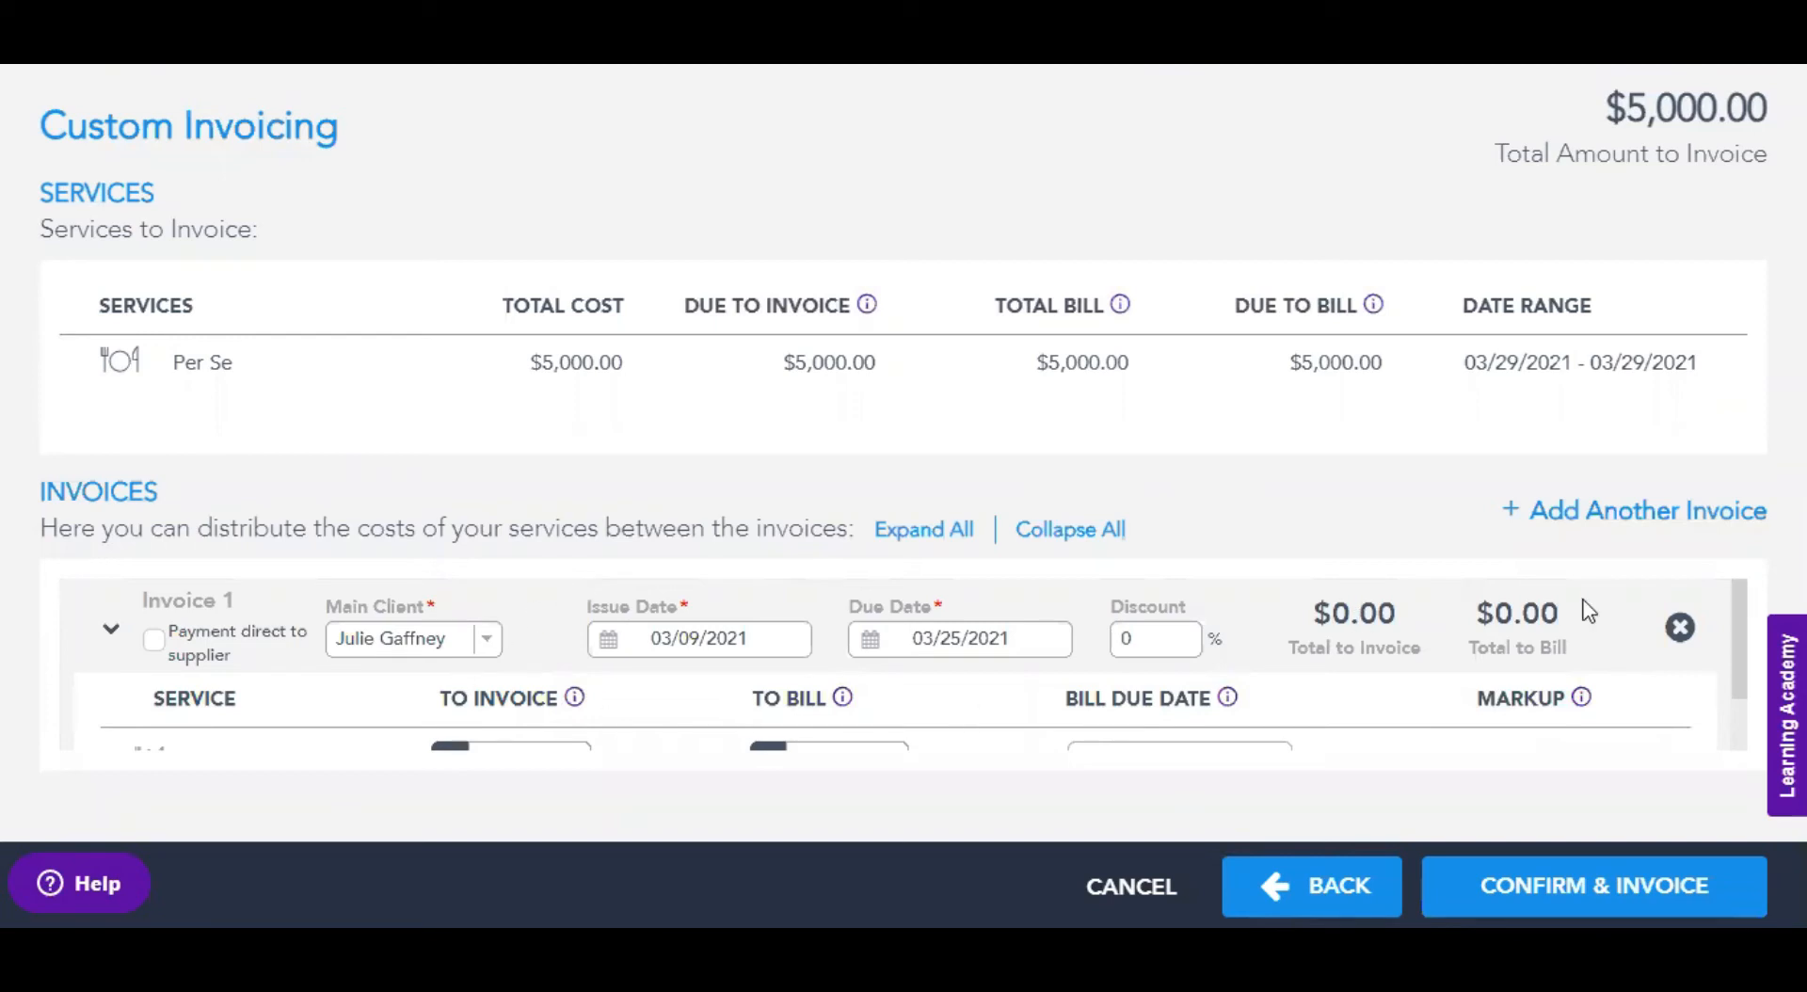
- Set the Per Se invoice's amount to invoice to $100 and amount to bill to $2000, and confirm the invoicing
{"action": "left_click_drag", "start_coordinate": [1737, 646], "coordinate": [1738, 693]}
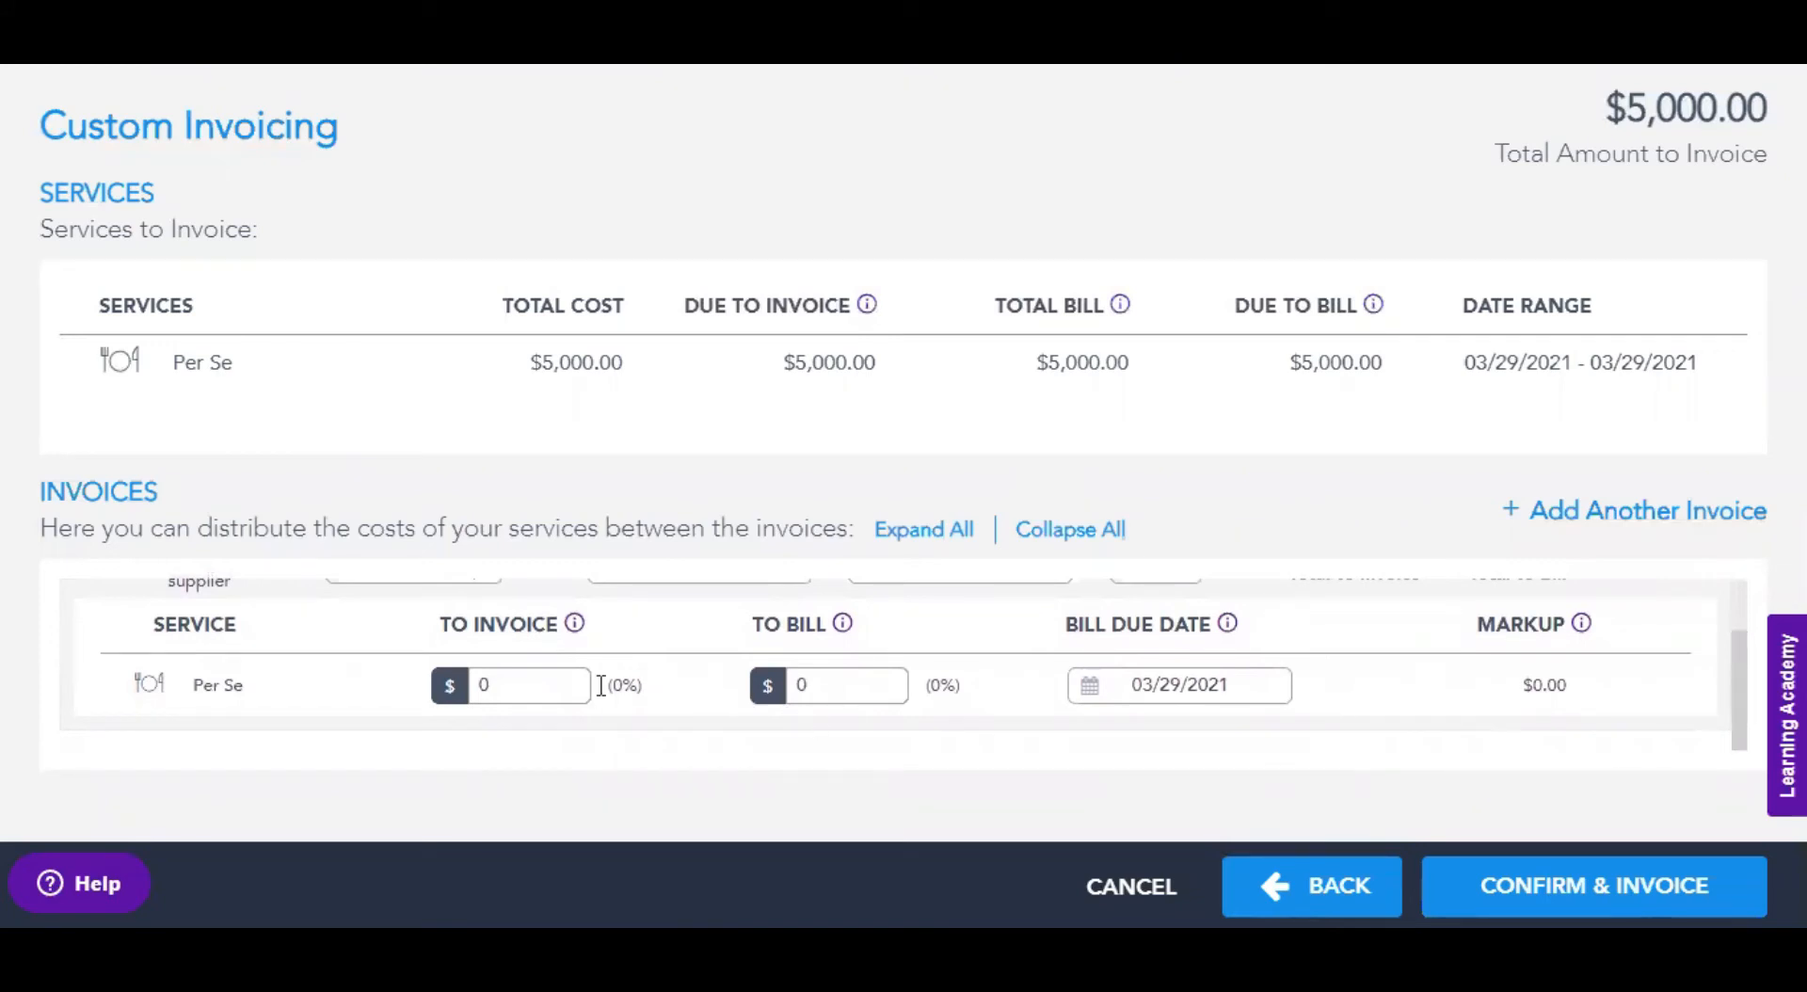
{"action": "left_click", "coordinate": [531, 685]}
{"action": "type", "text": "10"}
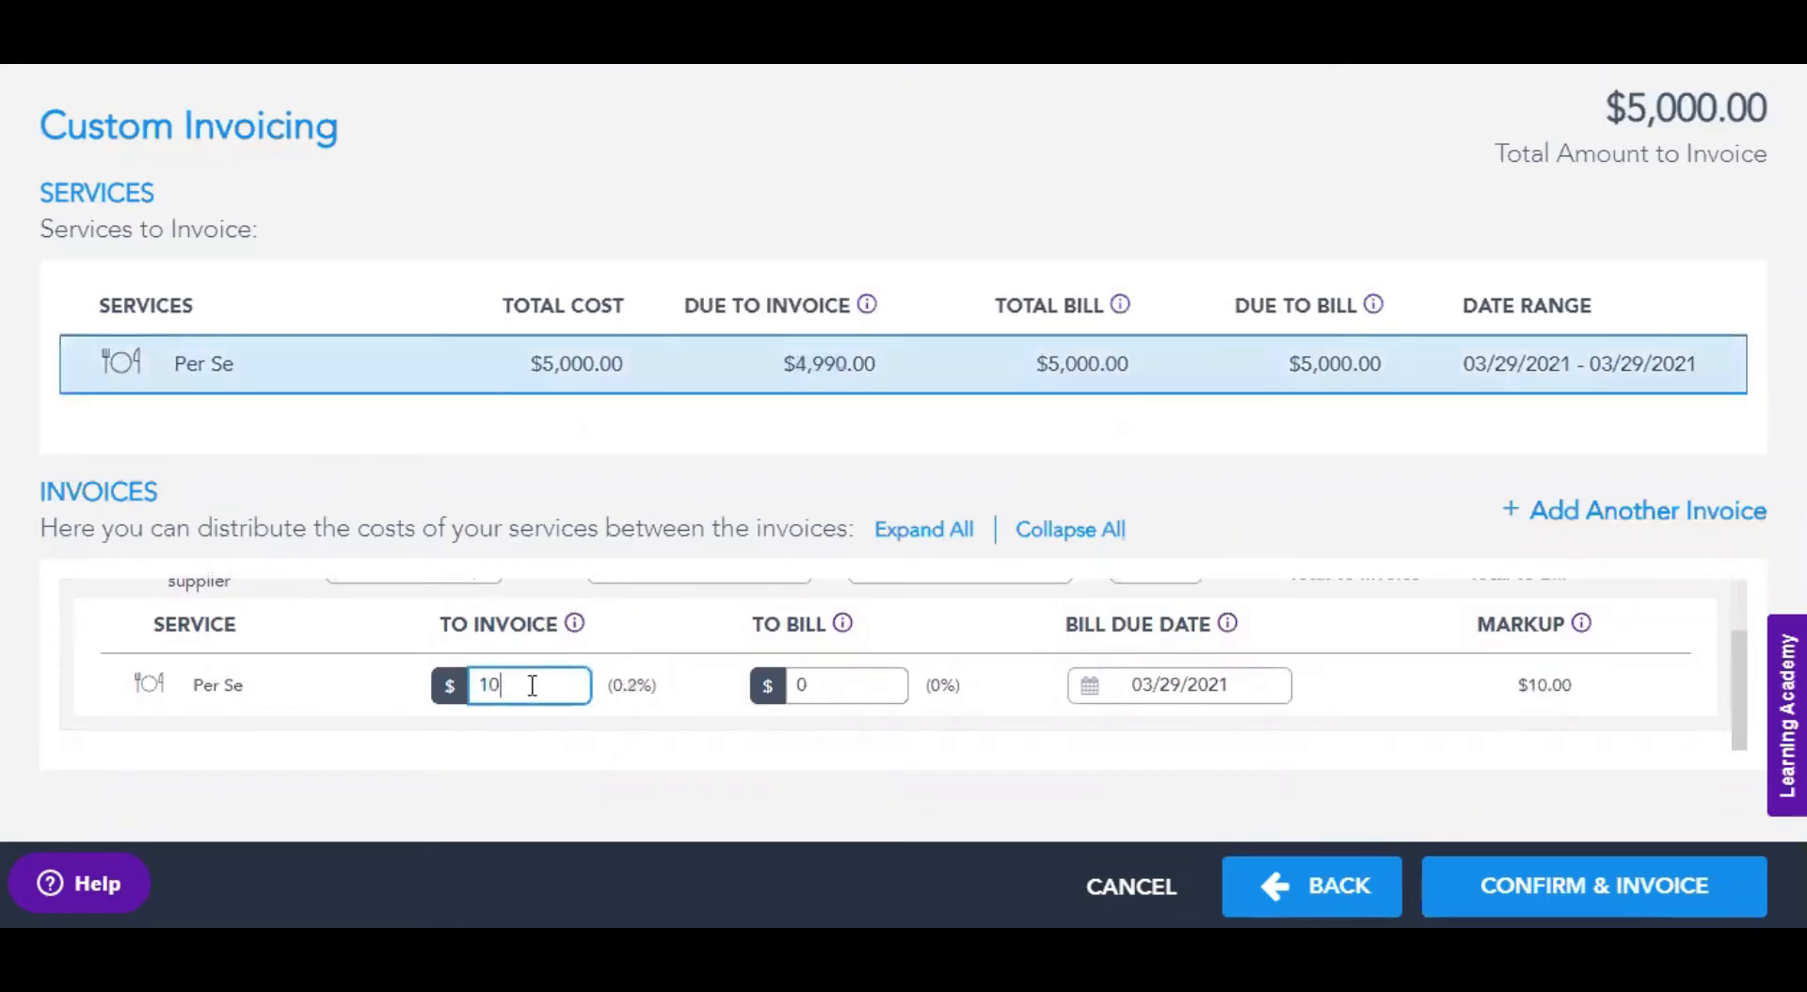
{"action": "type", "text": "0"}
{"action": "left_click", "coordinate": [834, 697]}
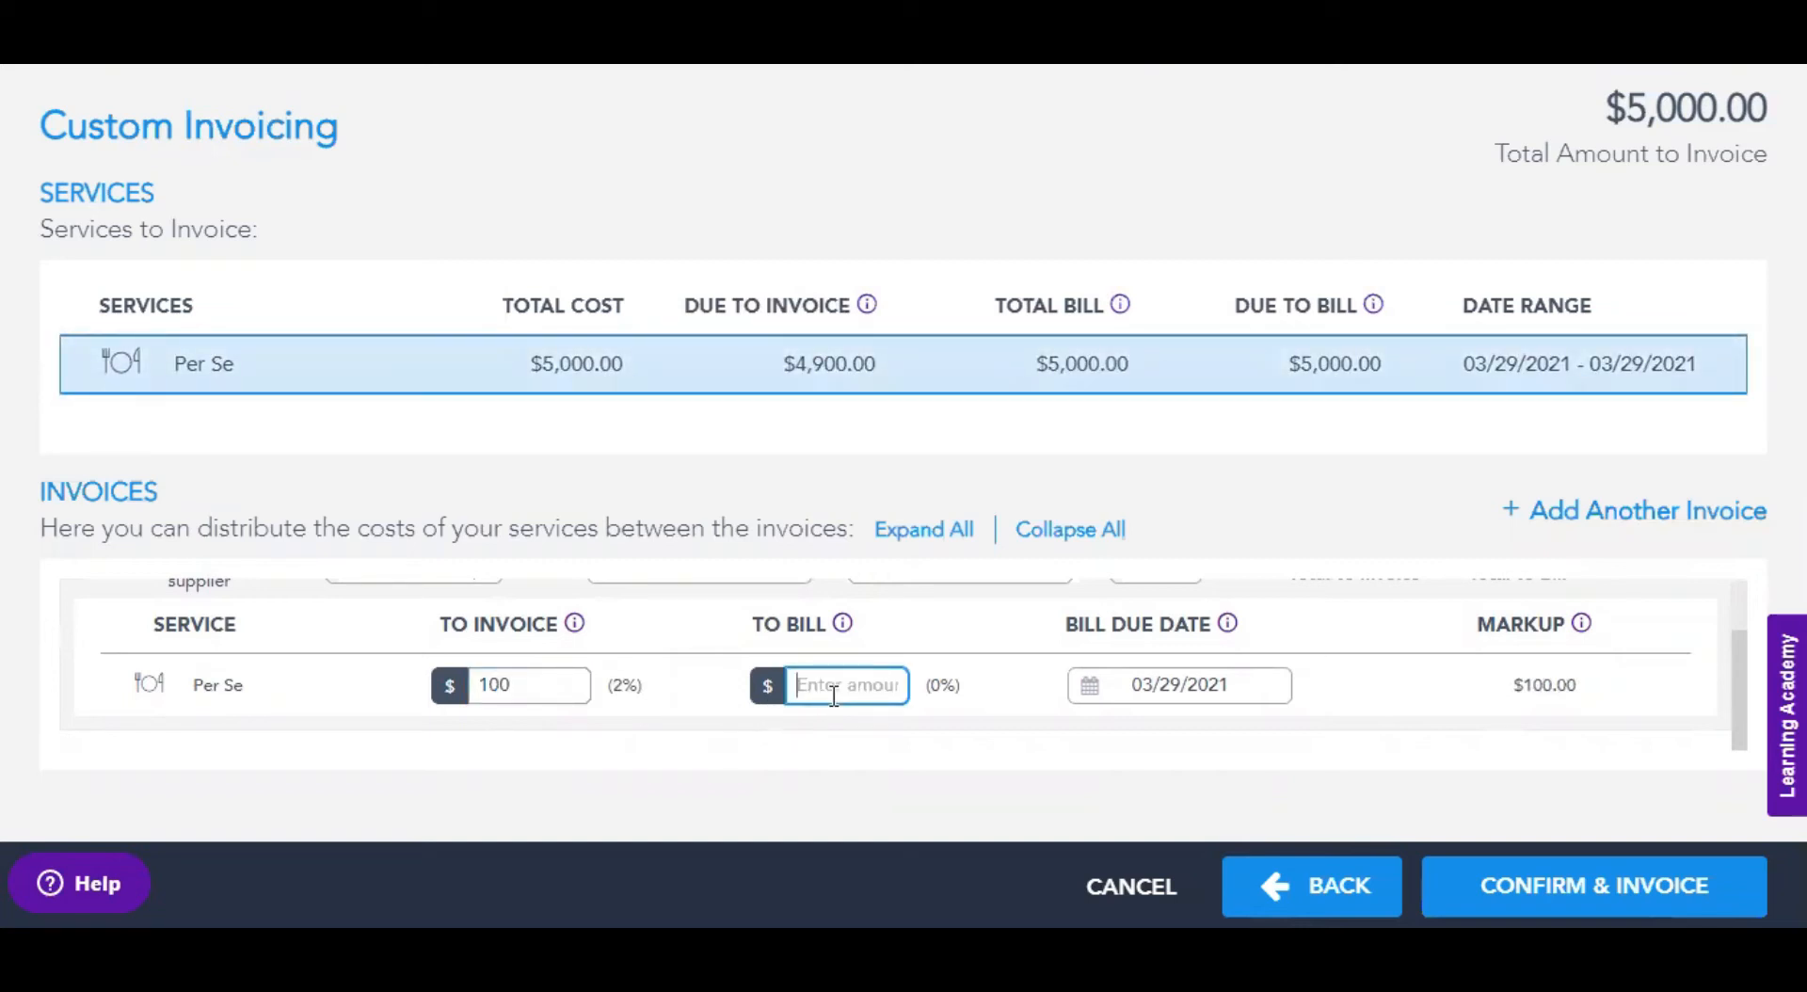
{"action": "type", "text": "2000"}
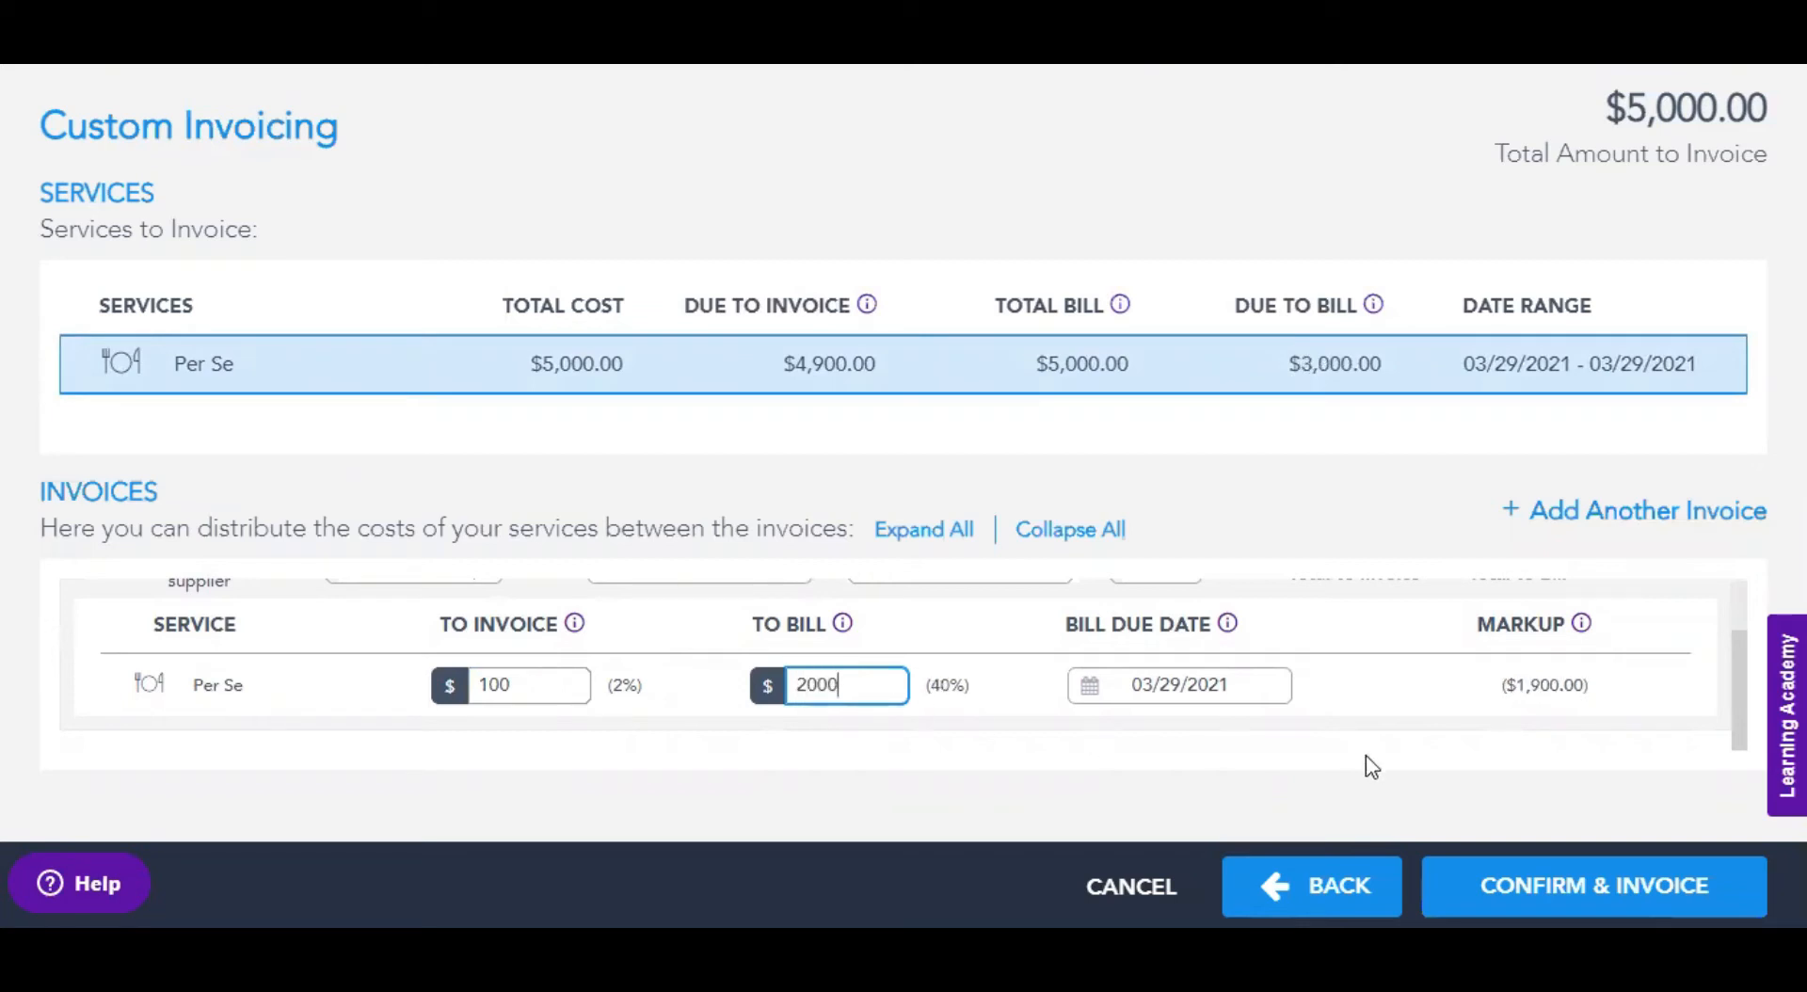
{"action": "left_click", "coordinate": [1364, 754]}
{"action": "scroll", "coordinate": [1399, 593], "scroll_direction": "up", "scroll_amount": 2}
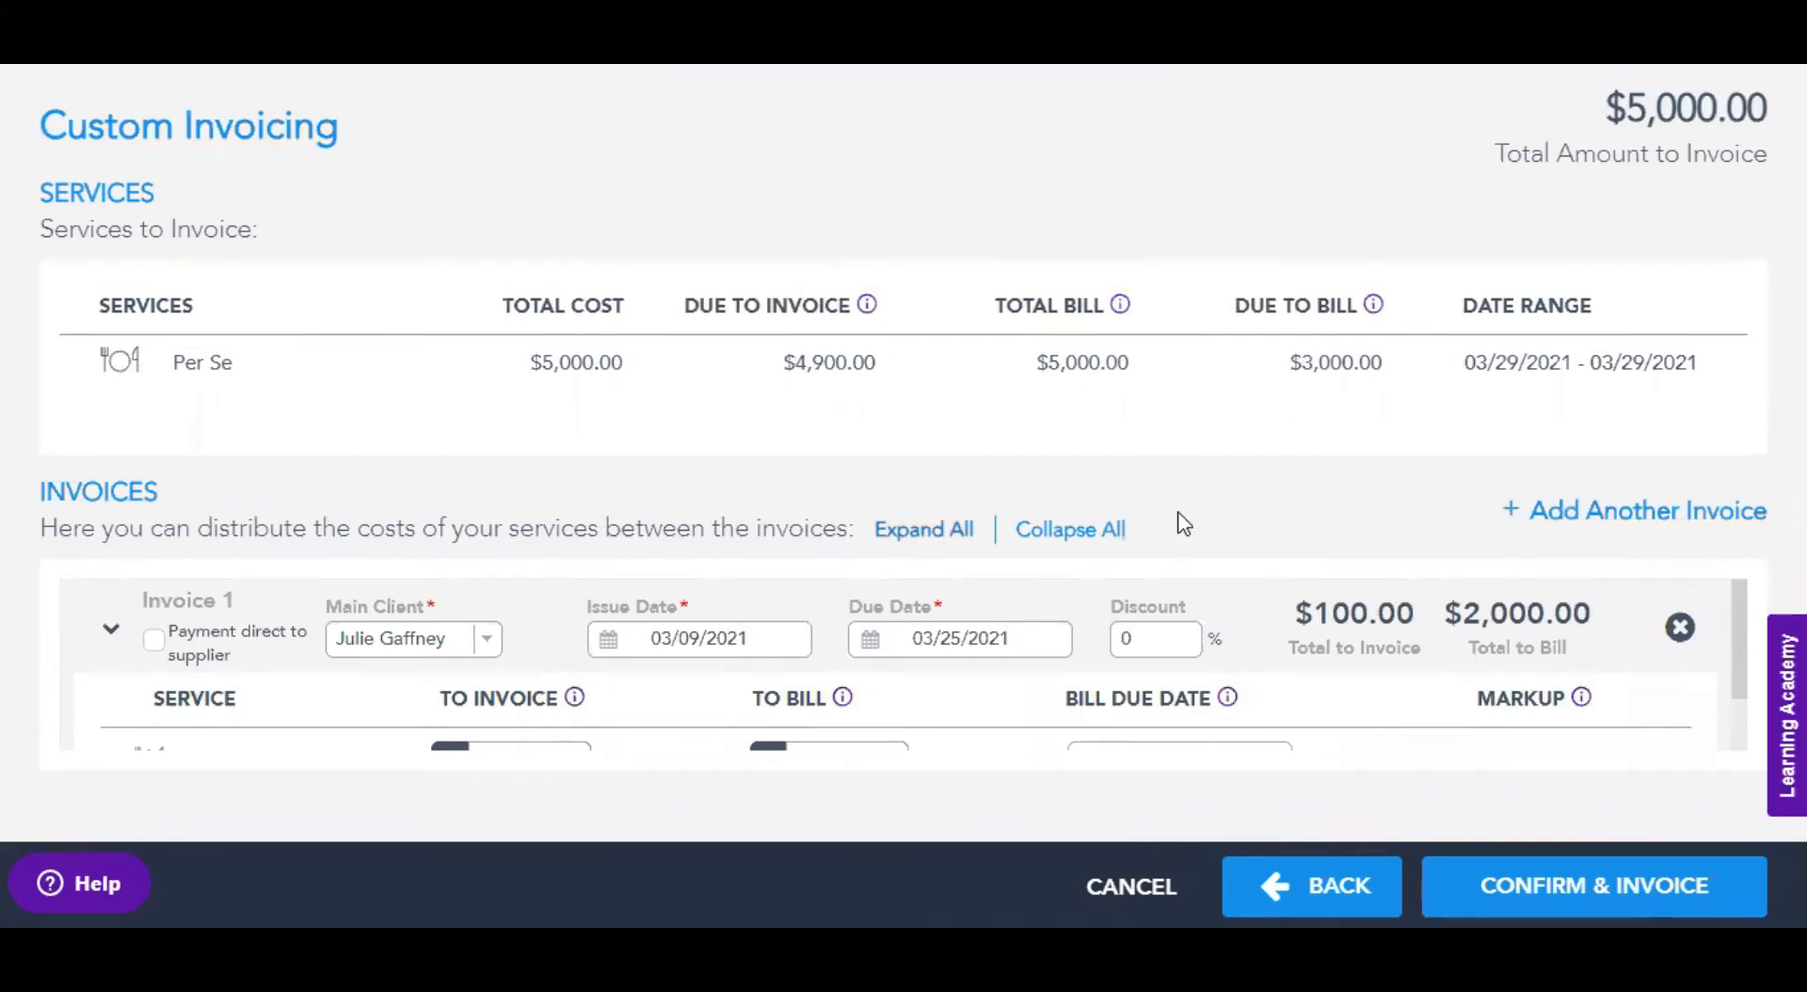
{"action": "left_click", "coordinate": [1568, 892]}
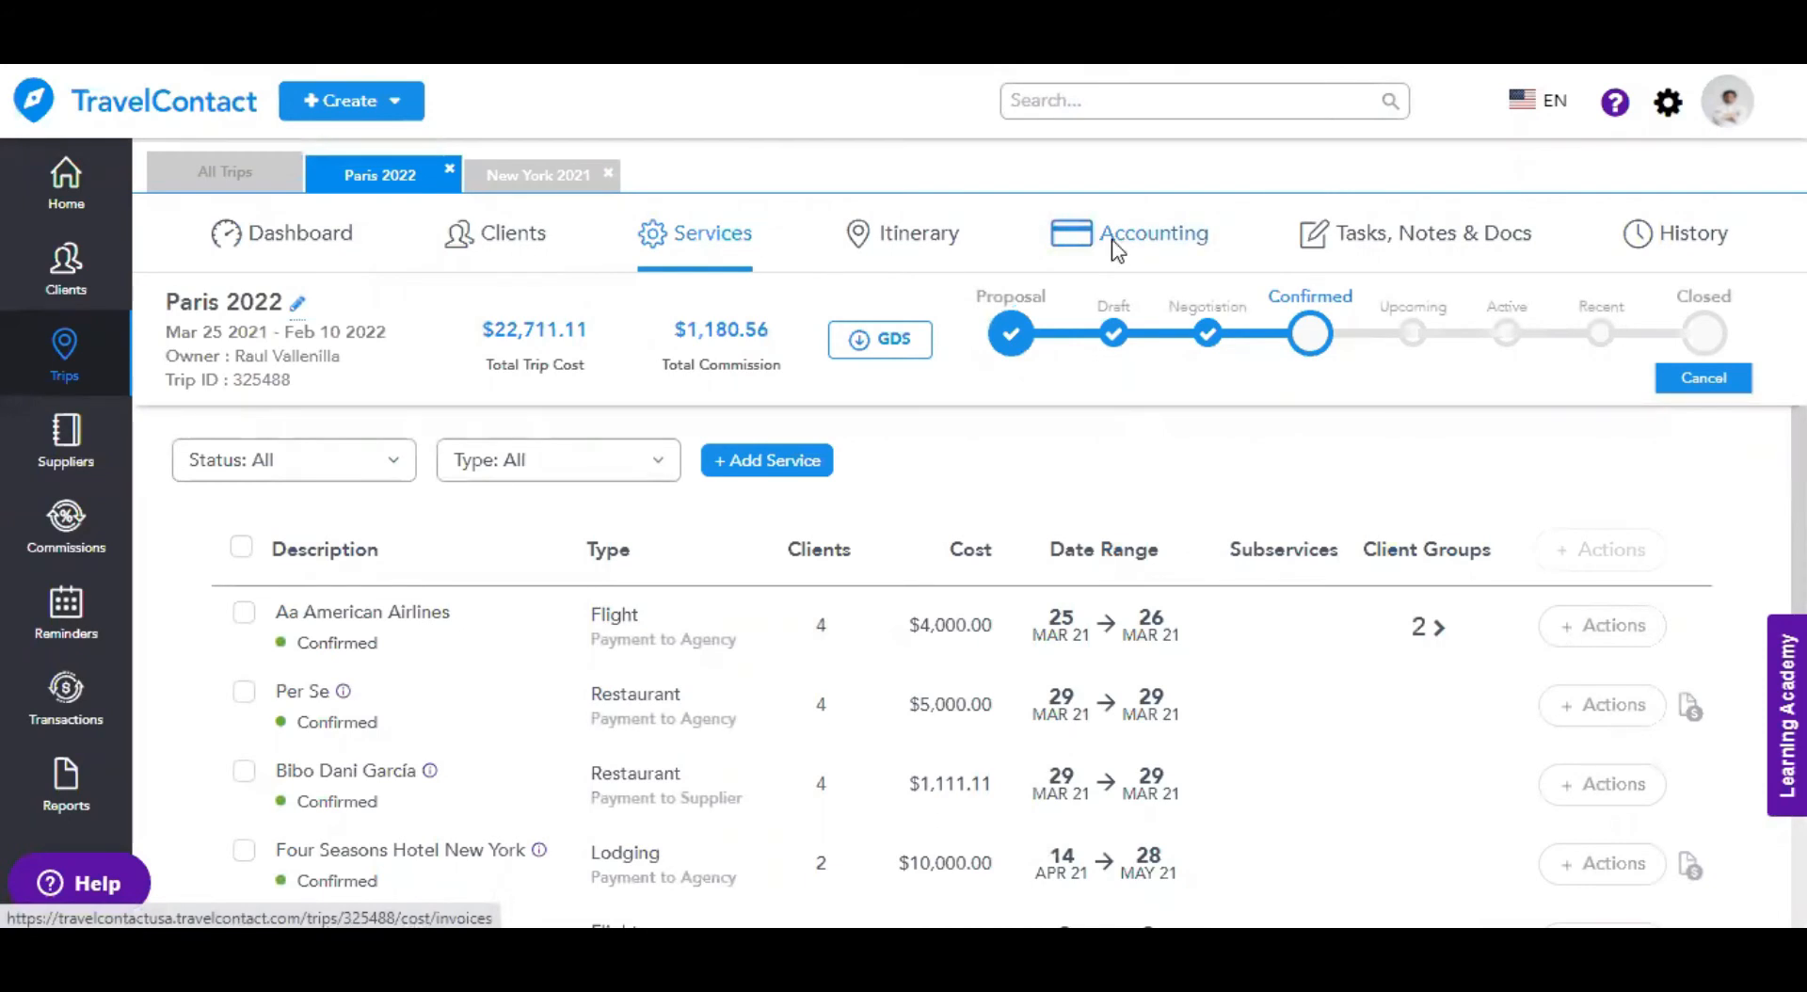
- Review the client invoices and the quotes in the Paris 2022 trip's accounting
{"action": "left_click", "coordinate": [1114, 247]}
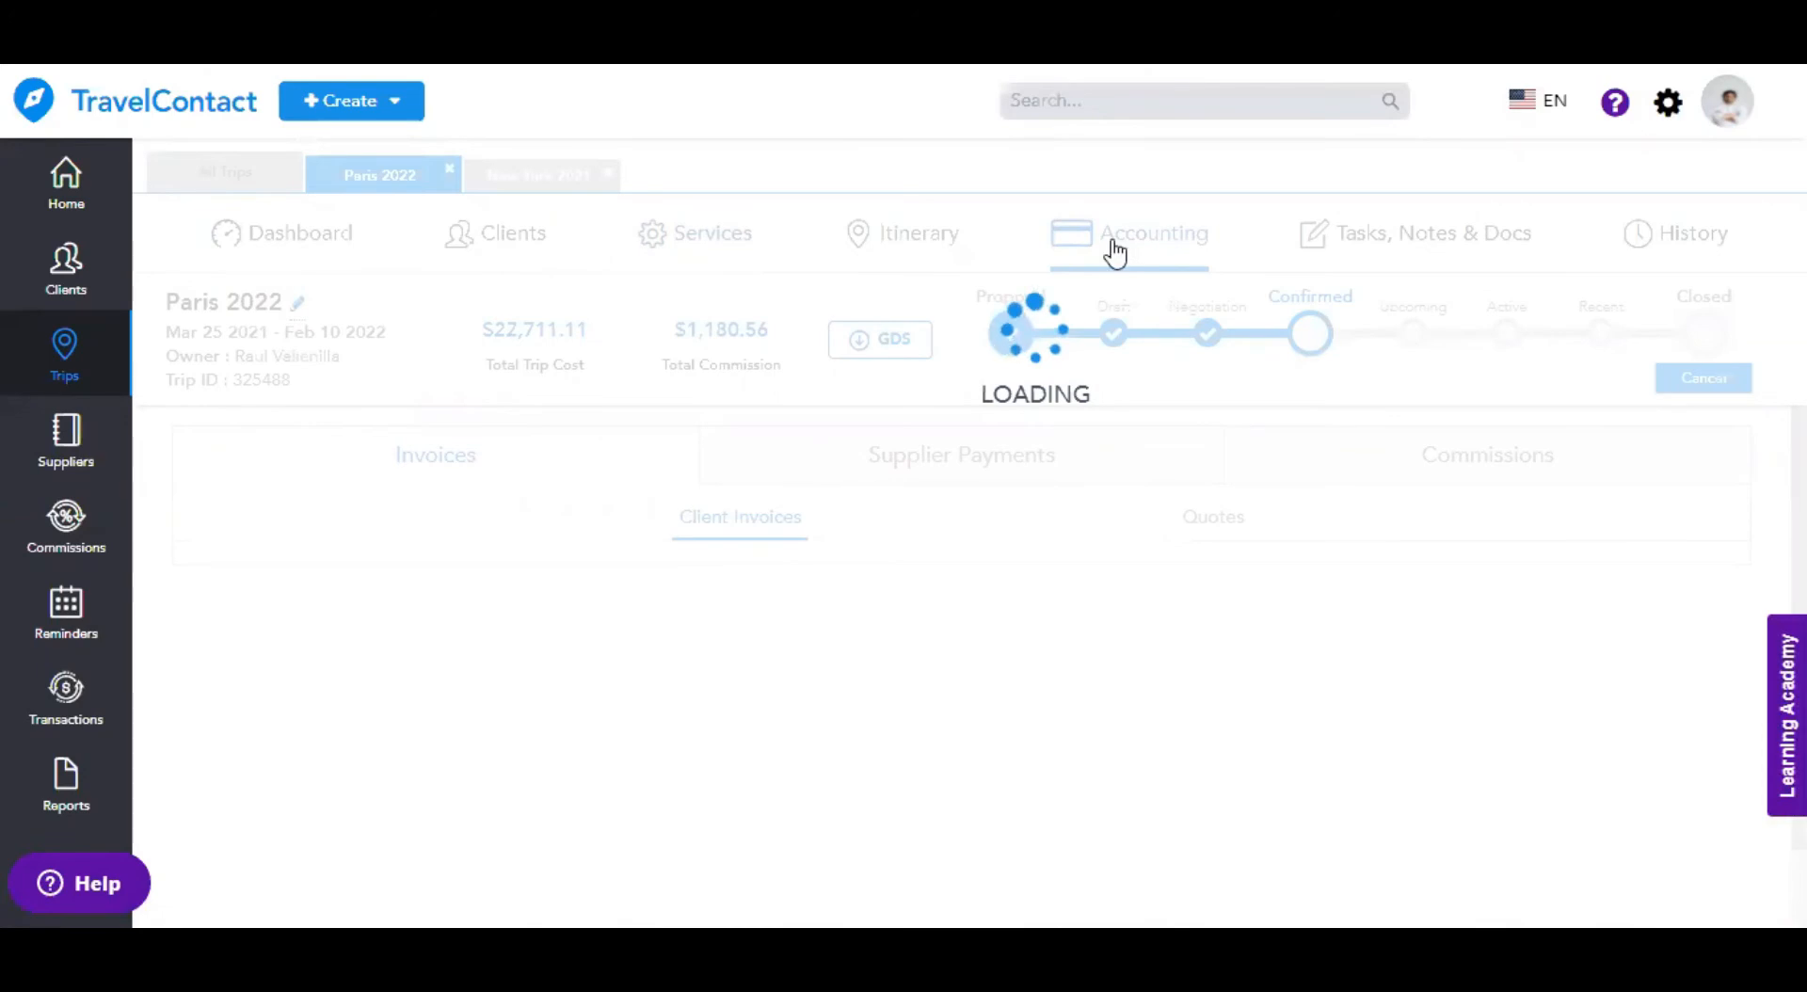
{"action": "scroll", "coordinate": [909, 484], "scroll_direction": "down", "scroll_amount": 1}
{"action": "scroll", "coordinate": [919, 647], "scroll_direction": "down", "scroll_amount": 2}
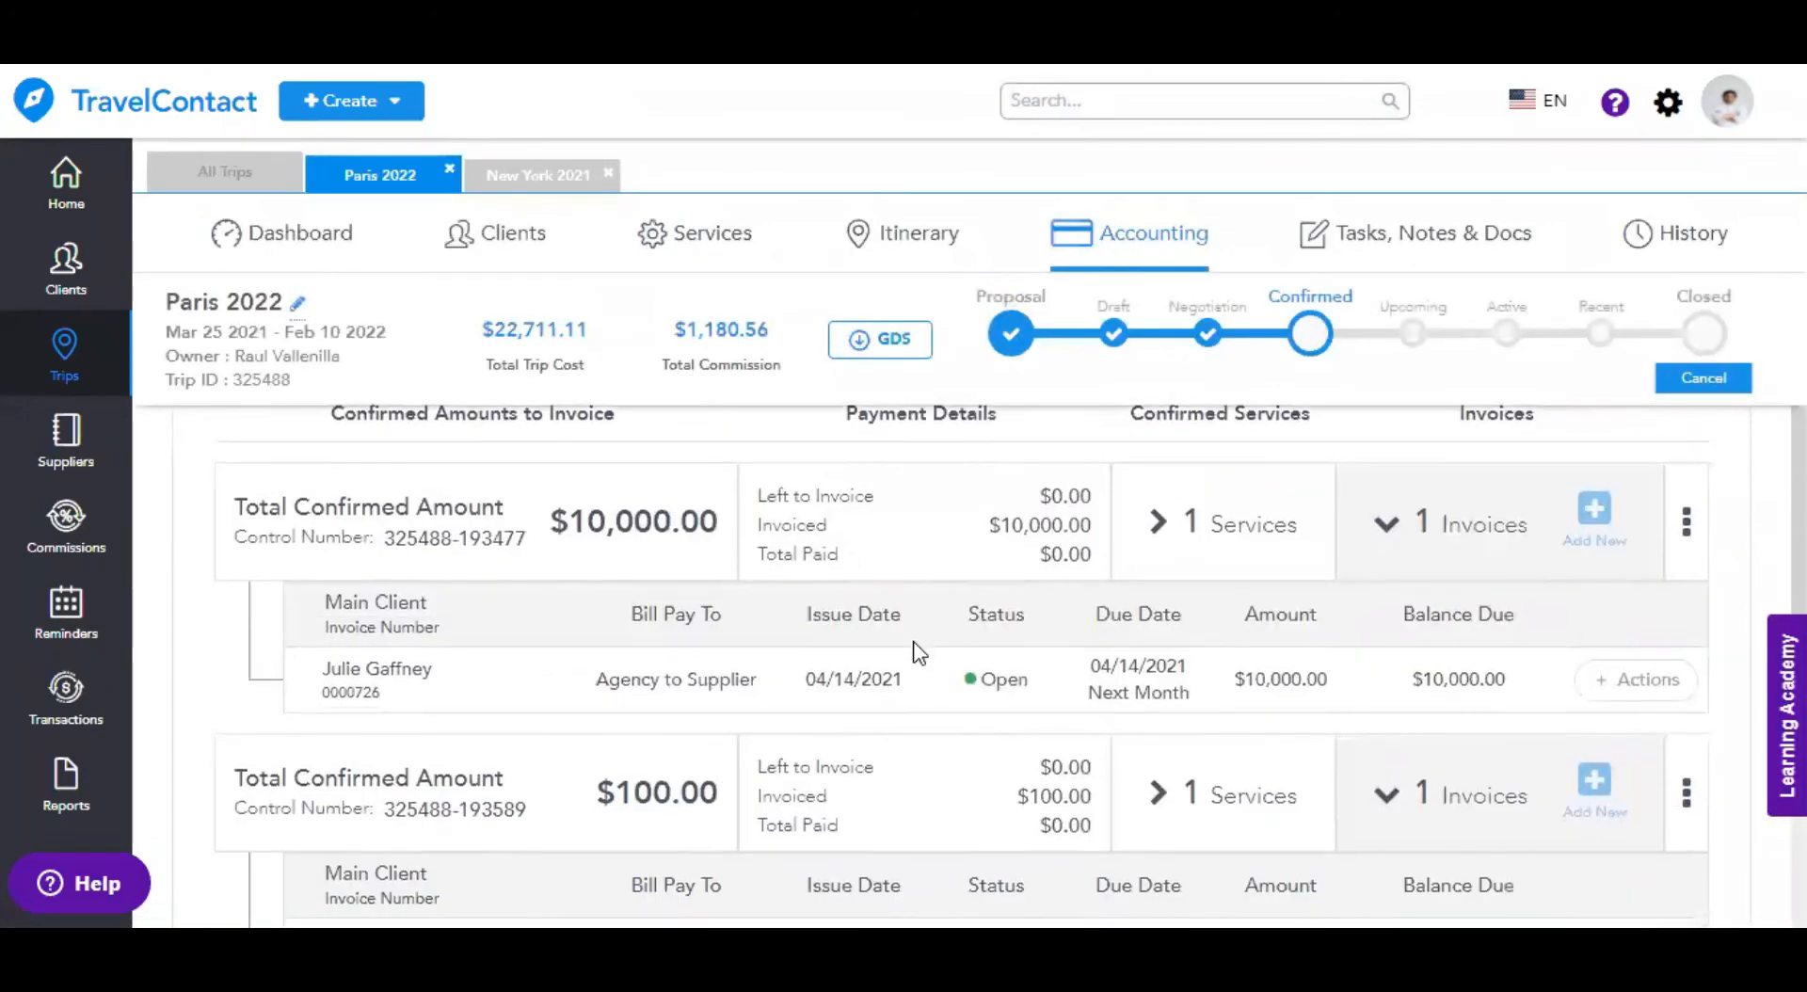
{"action": "scroll", "coordinate": [806, 693], "scroll_direction": "down", "scroll_amount": 1}
{"action": "scroll", "coordinate": [805, 686], "scroll_direction": "down", "scroll_amount": 7}
{"action": "scroll", "coordinate": [804, 686], "scroll_direction": "up", "scroll_amount": 5}
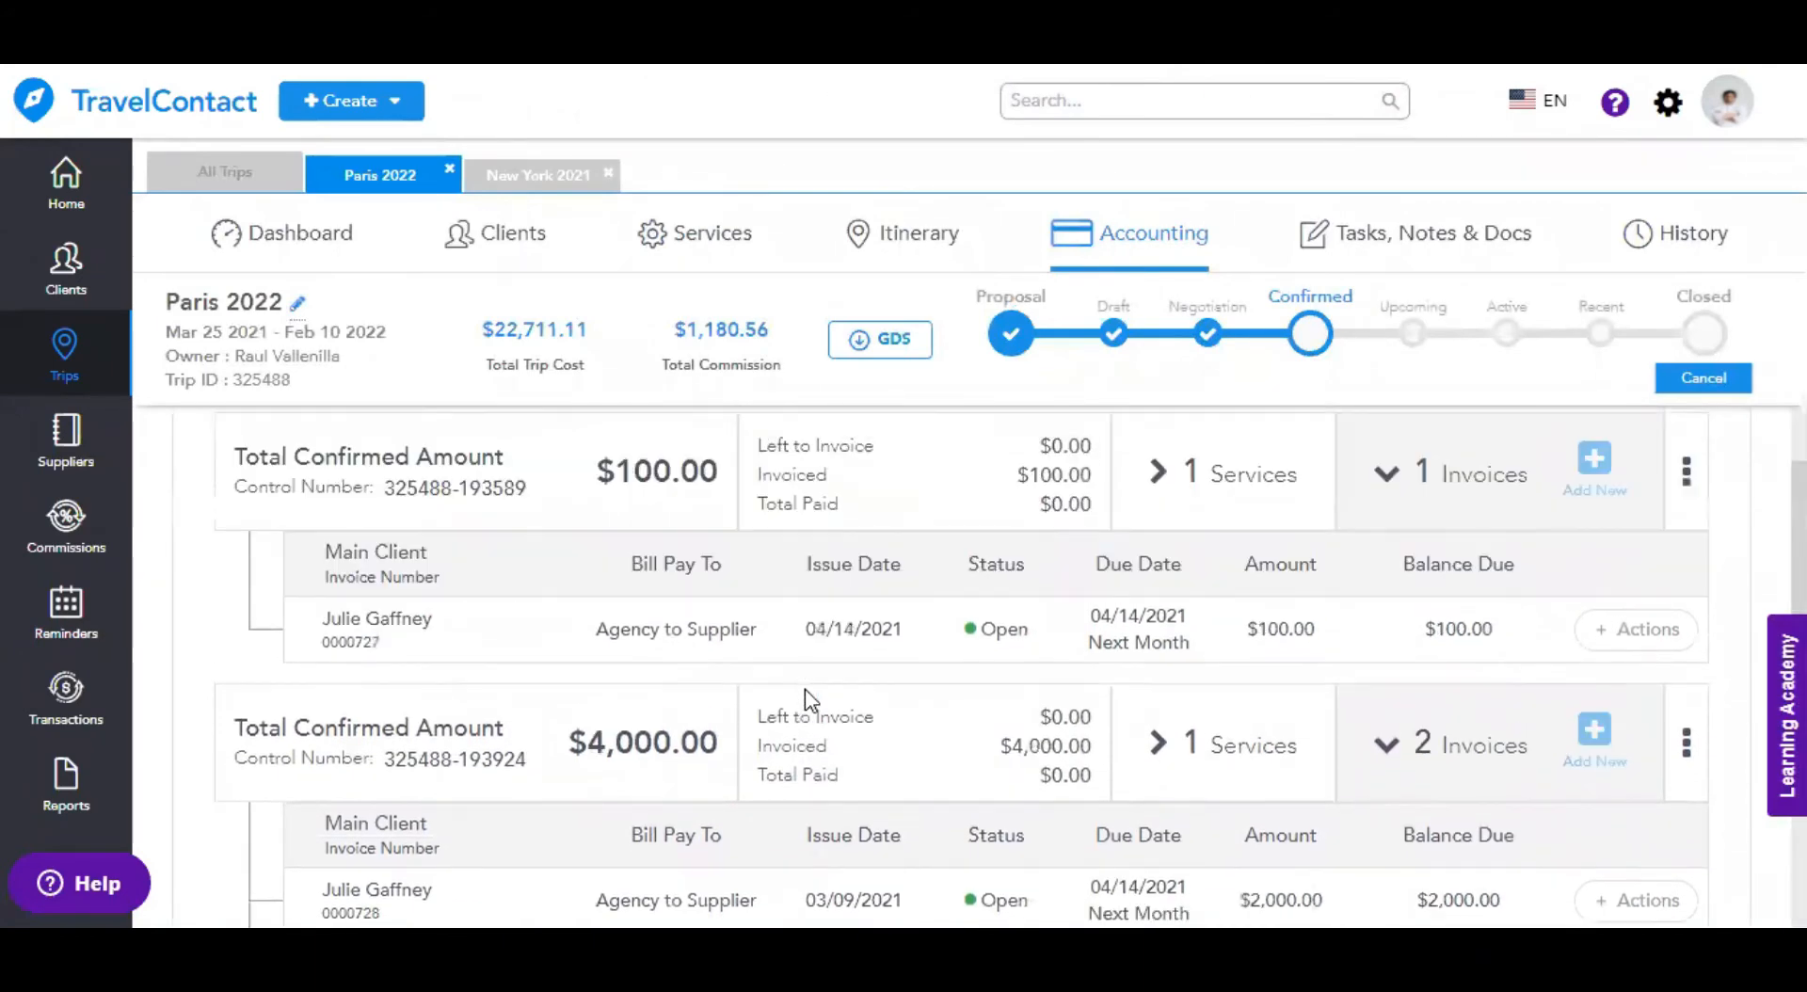
{"action": "scroll", "coordinate": [805, 689], "scroll_direction": "up", "scroll_amount": 5}
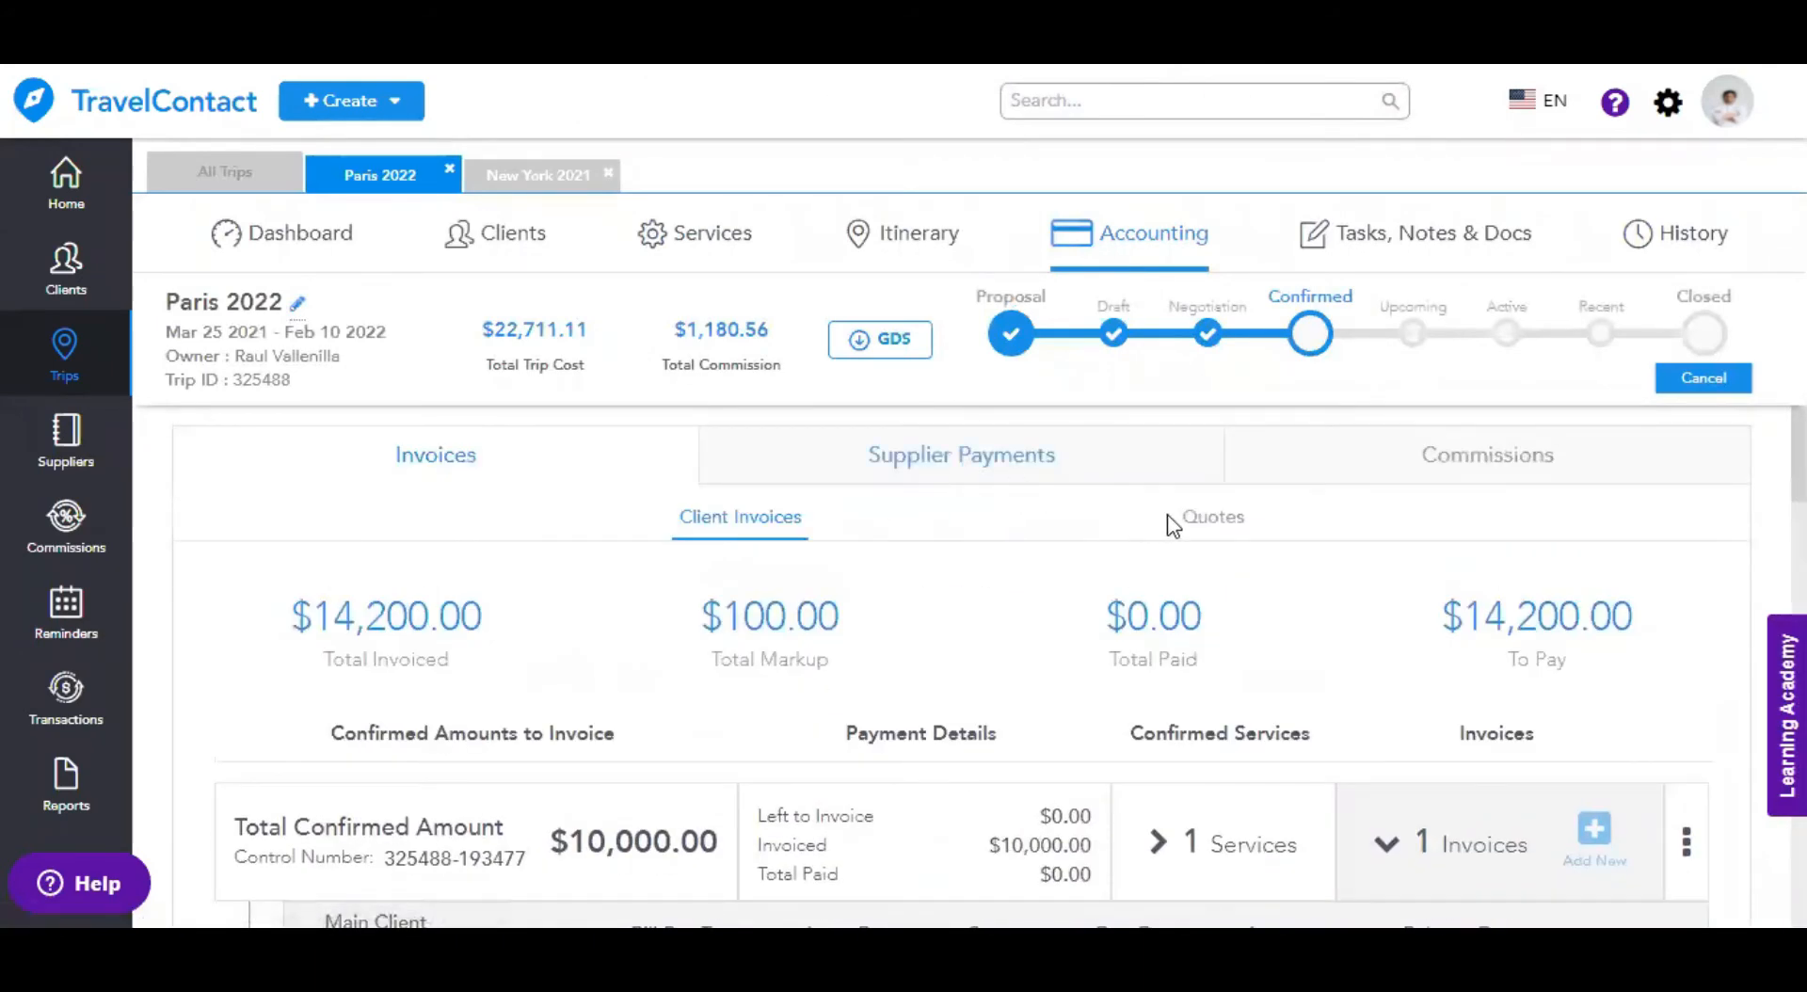
{"action": "left_click", "coordinate": [1213, 516]}
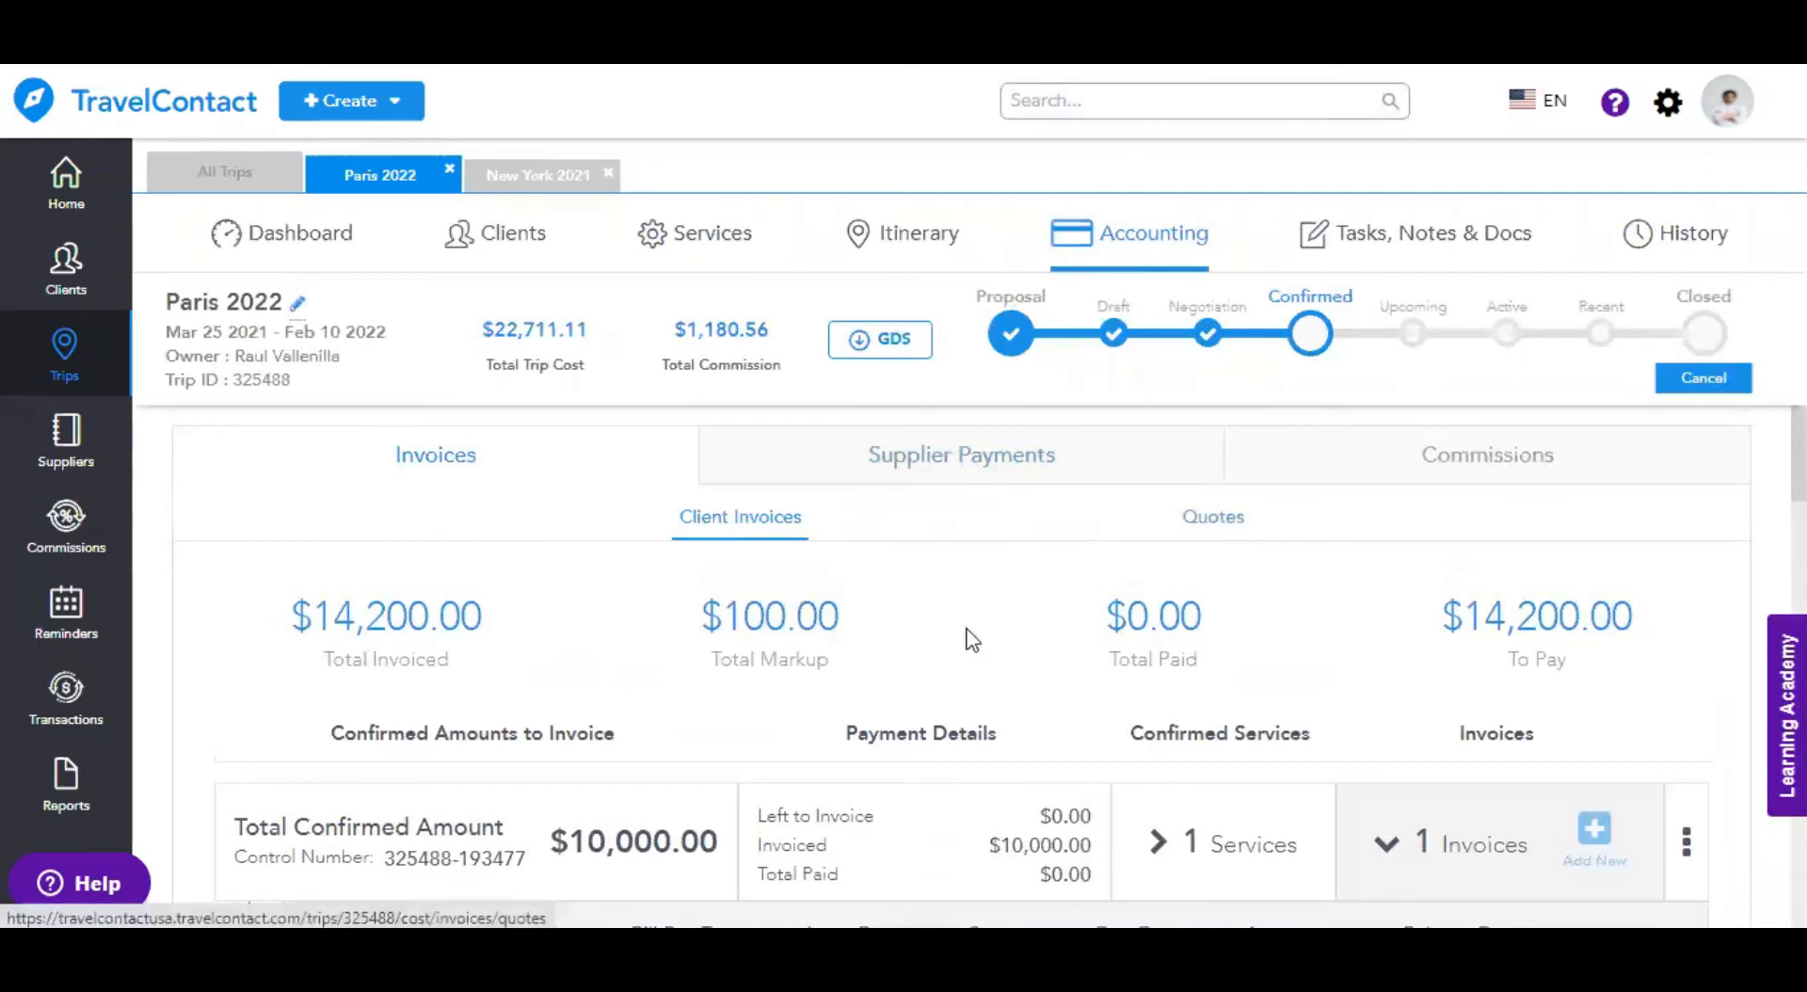
{"action": "scroll", "coordinate": [1016, 715], "scroll_direction": "down", "scroll_amount": 1}
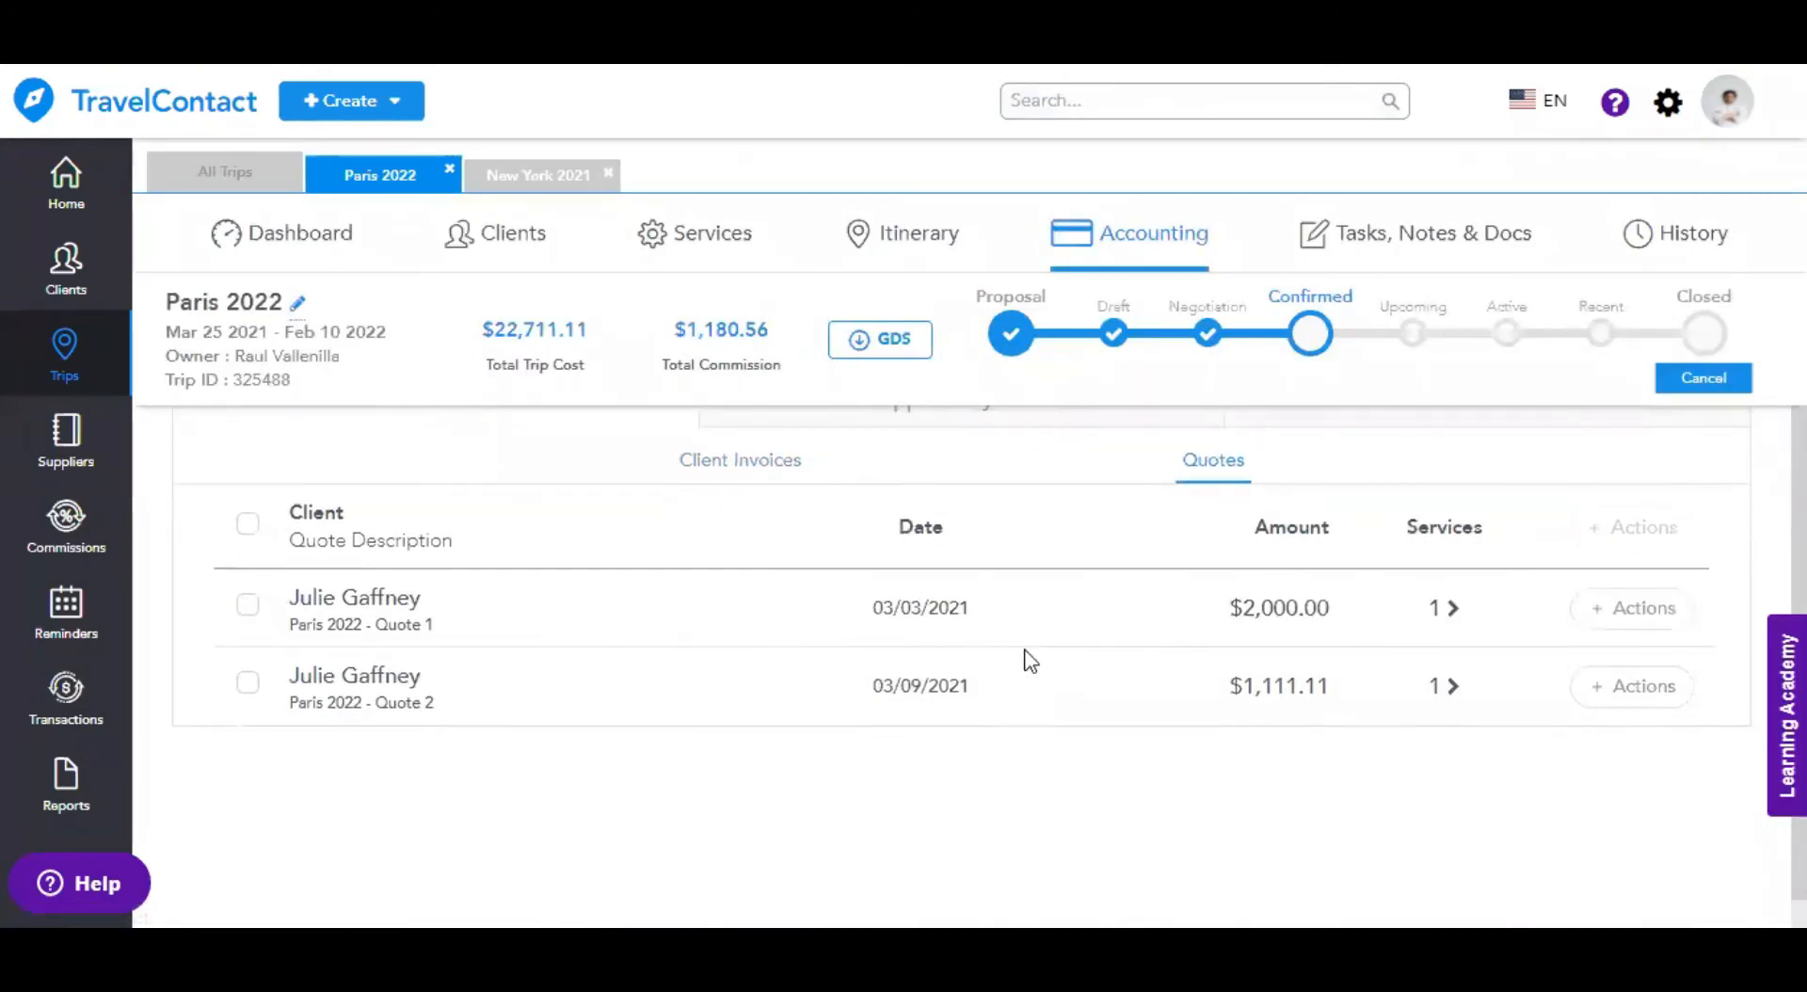
{"action": "scroll", "coordinate": [1024, 718], "scroll_direction": "up", "scroll_amount": 1}
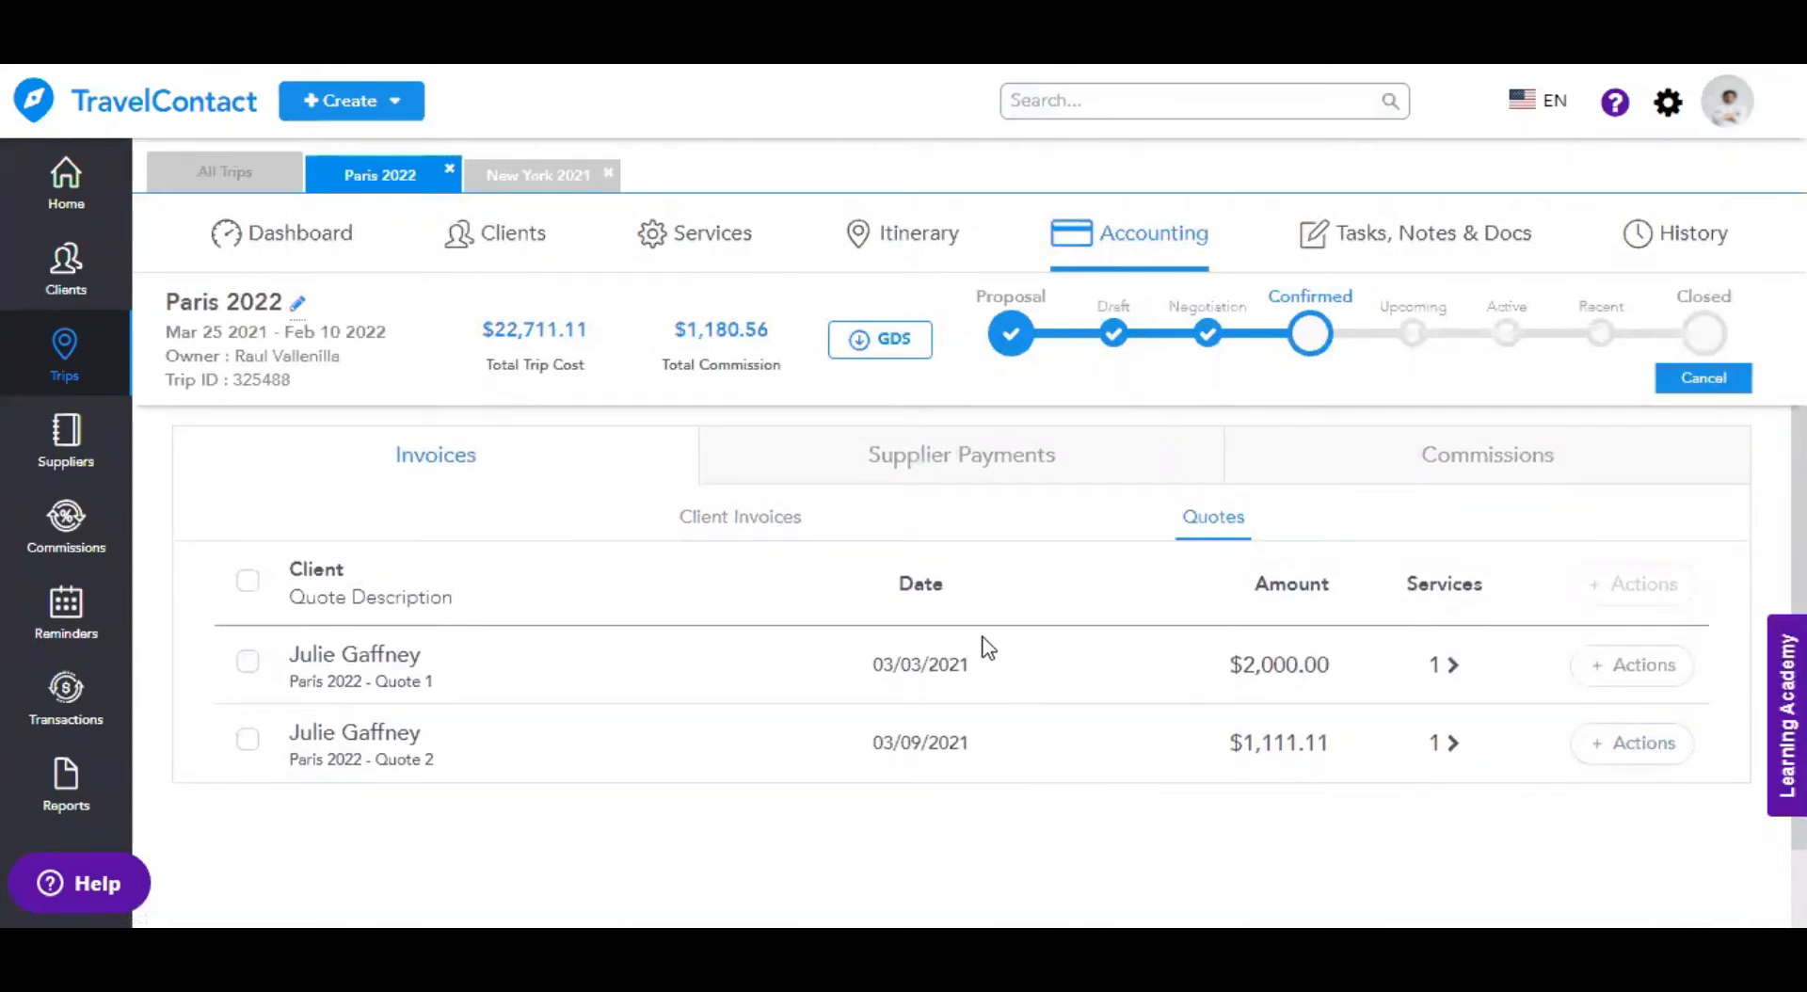
- Return to the client invoices and open payment entry for the first $2,000.00 invoice under the $4,000.00 confirmed amount
{"action": "left_click", "coordinate": [736, 519]}
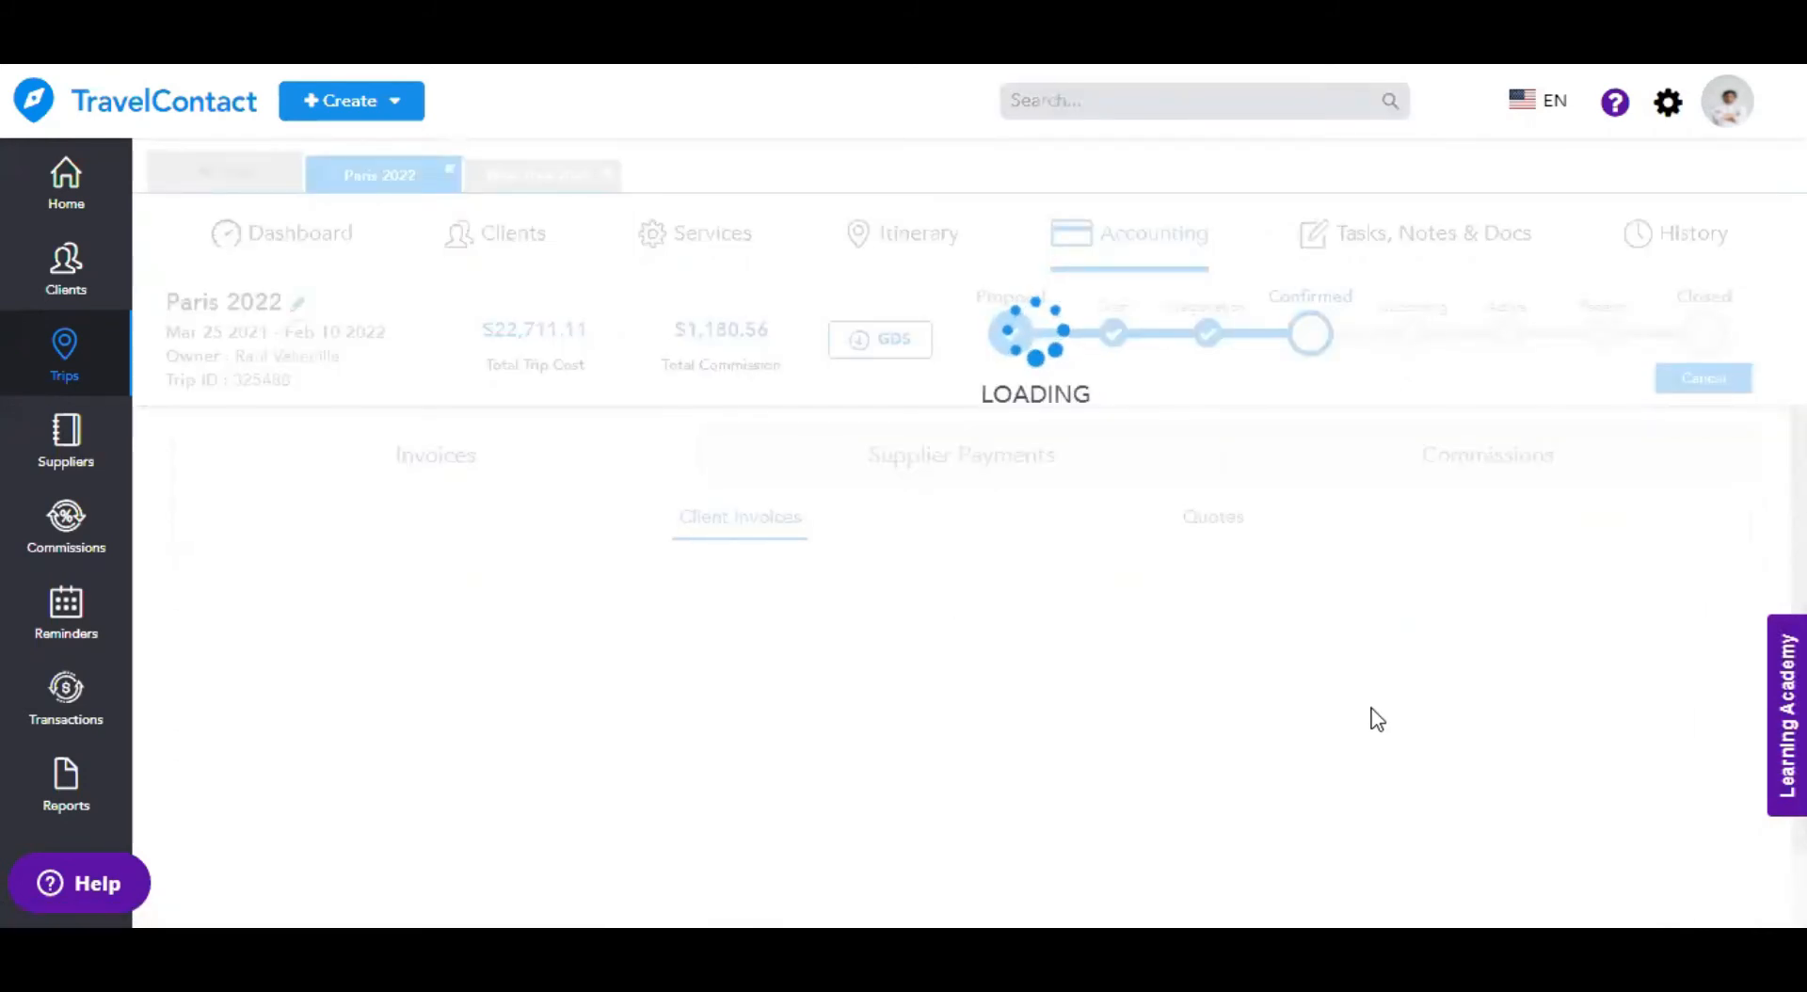
{"action": "scroll", "coordinate": [1373, 708], "scroll_direction": "down", "scroll_amount": 5}
{"action": "scroll", "coordinate": [1374, 708], "scroll_direction": "down", "scroll_amount": 2}
{"action": "scroll", "coordinate": [1371, 706], "scroll_direction": "down", "scroll_amount": 3}
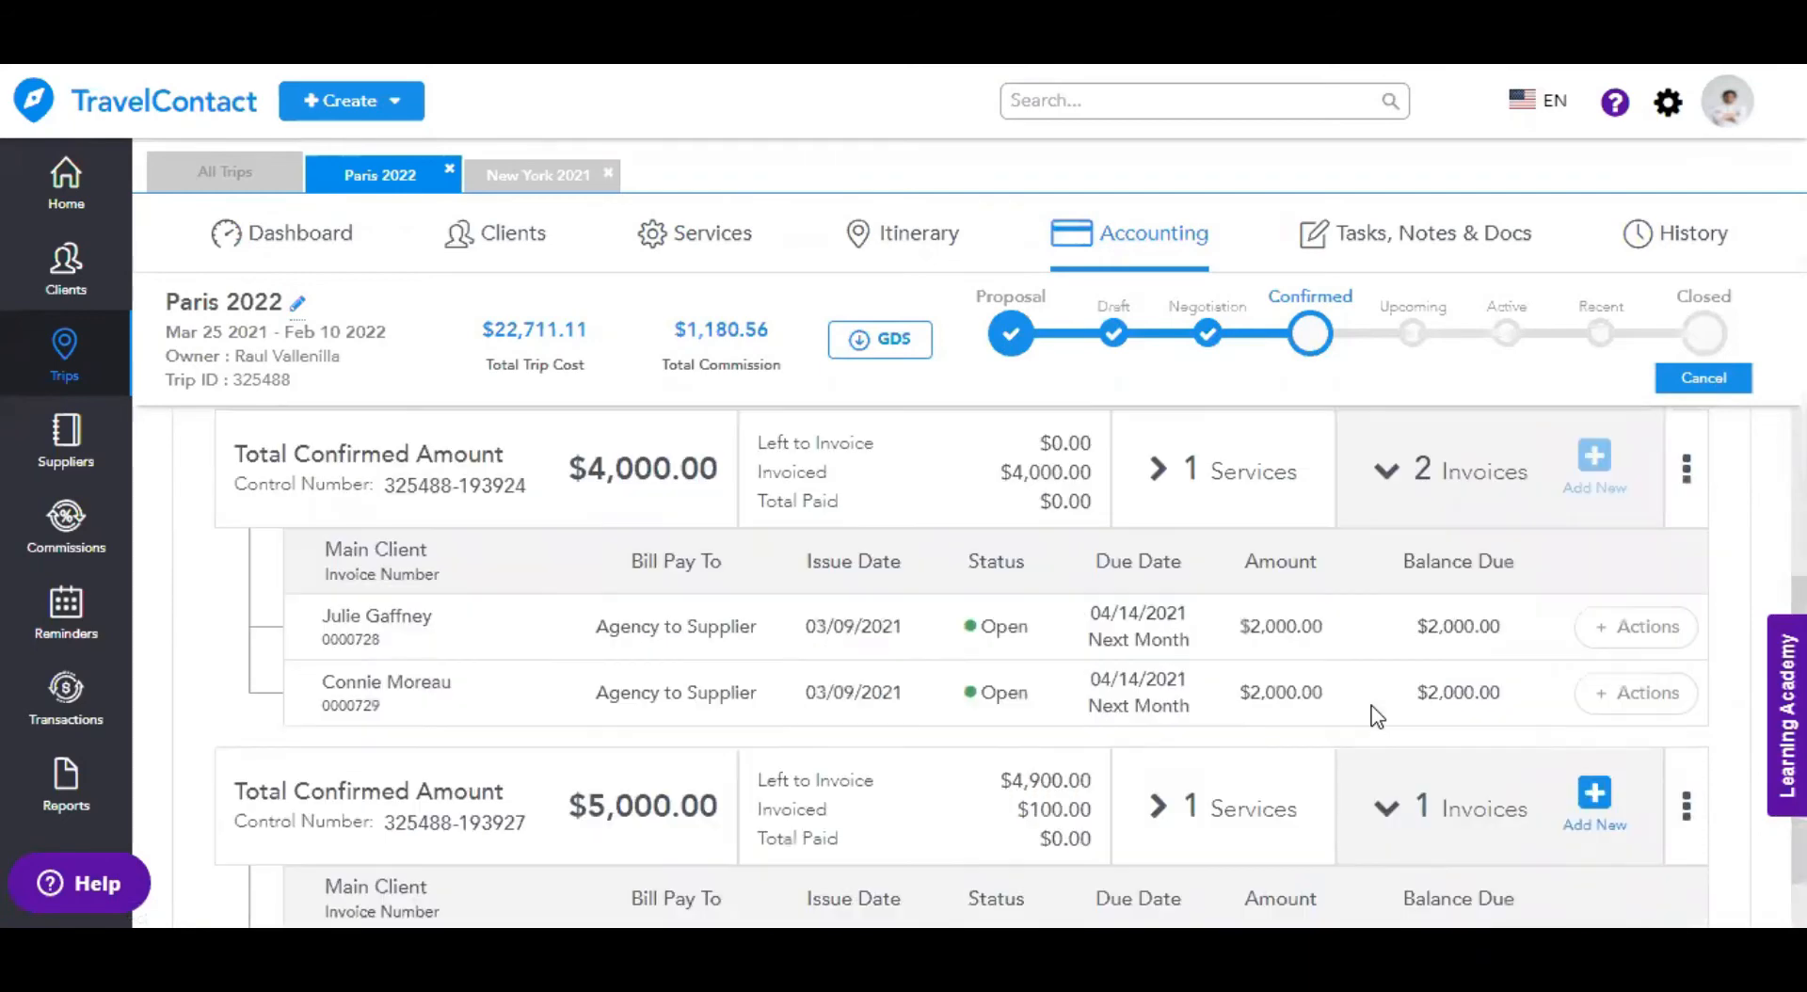
{"action": "scroll", "coordinate": [1375, 717], "scroll_direction": "up", "scroll_amount": 1}
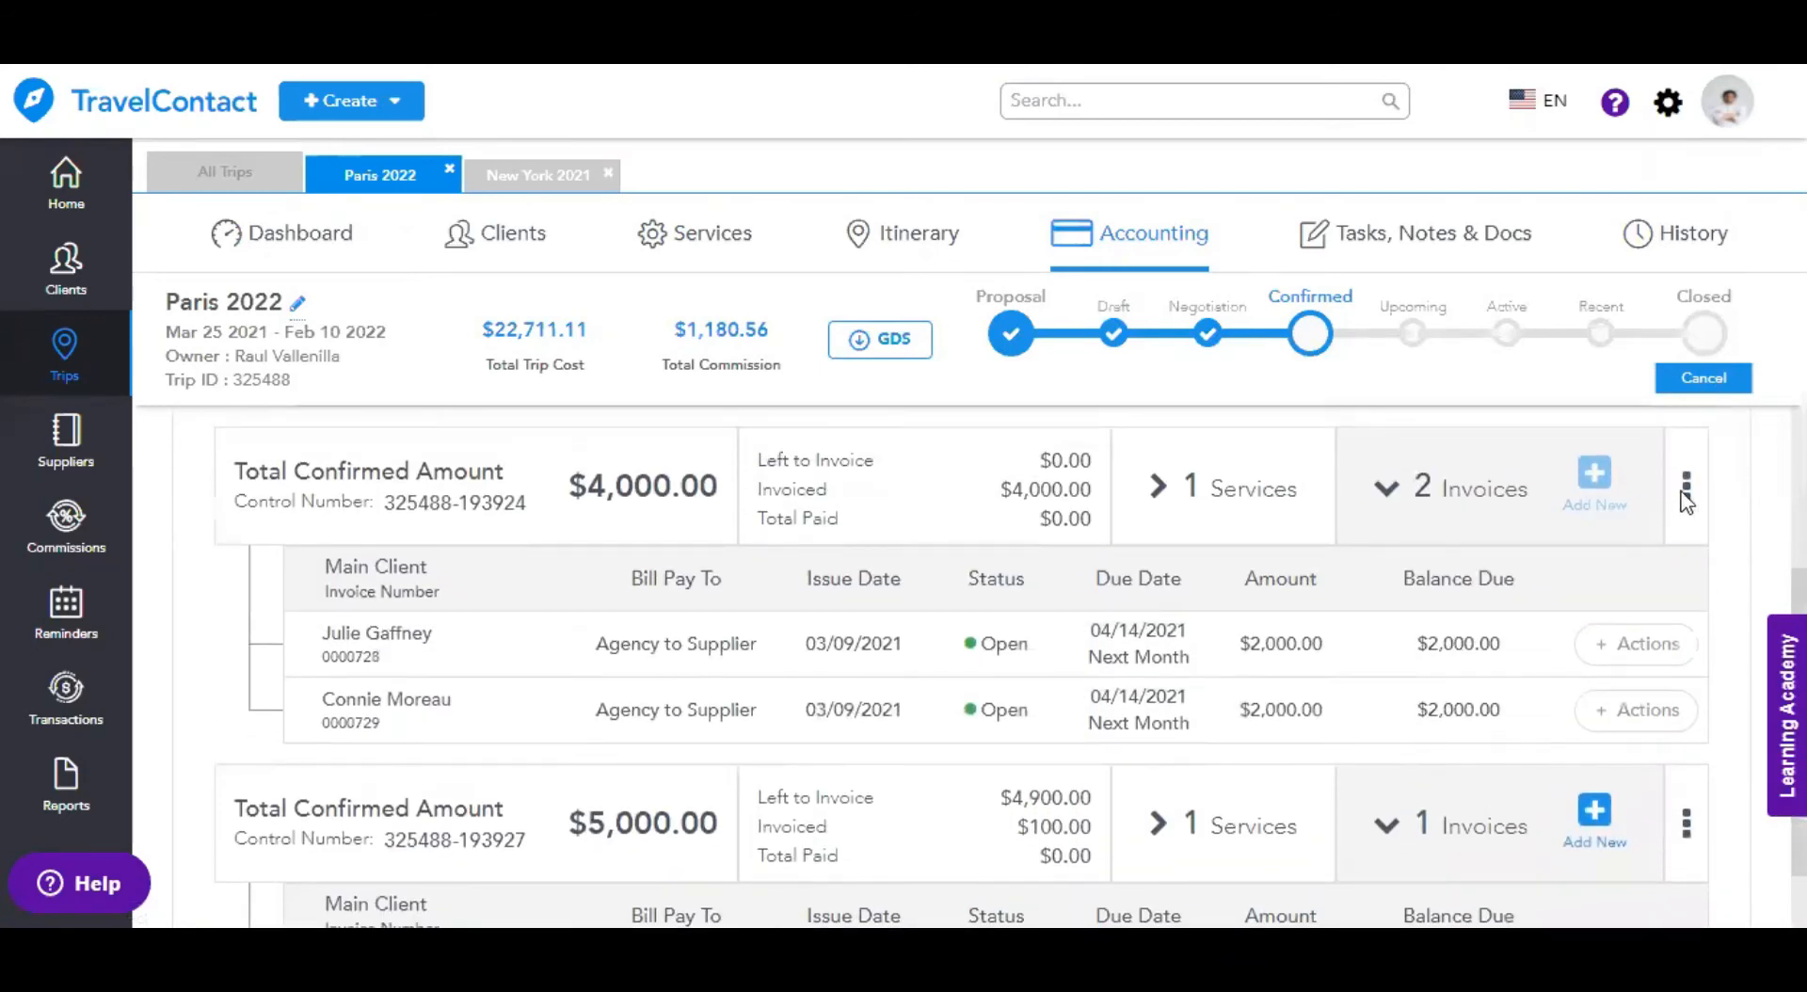
{"action": "left_click", "coordinate": [1663, 650]}
{"action": "left_click", "coordinate": [1620, 708]}
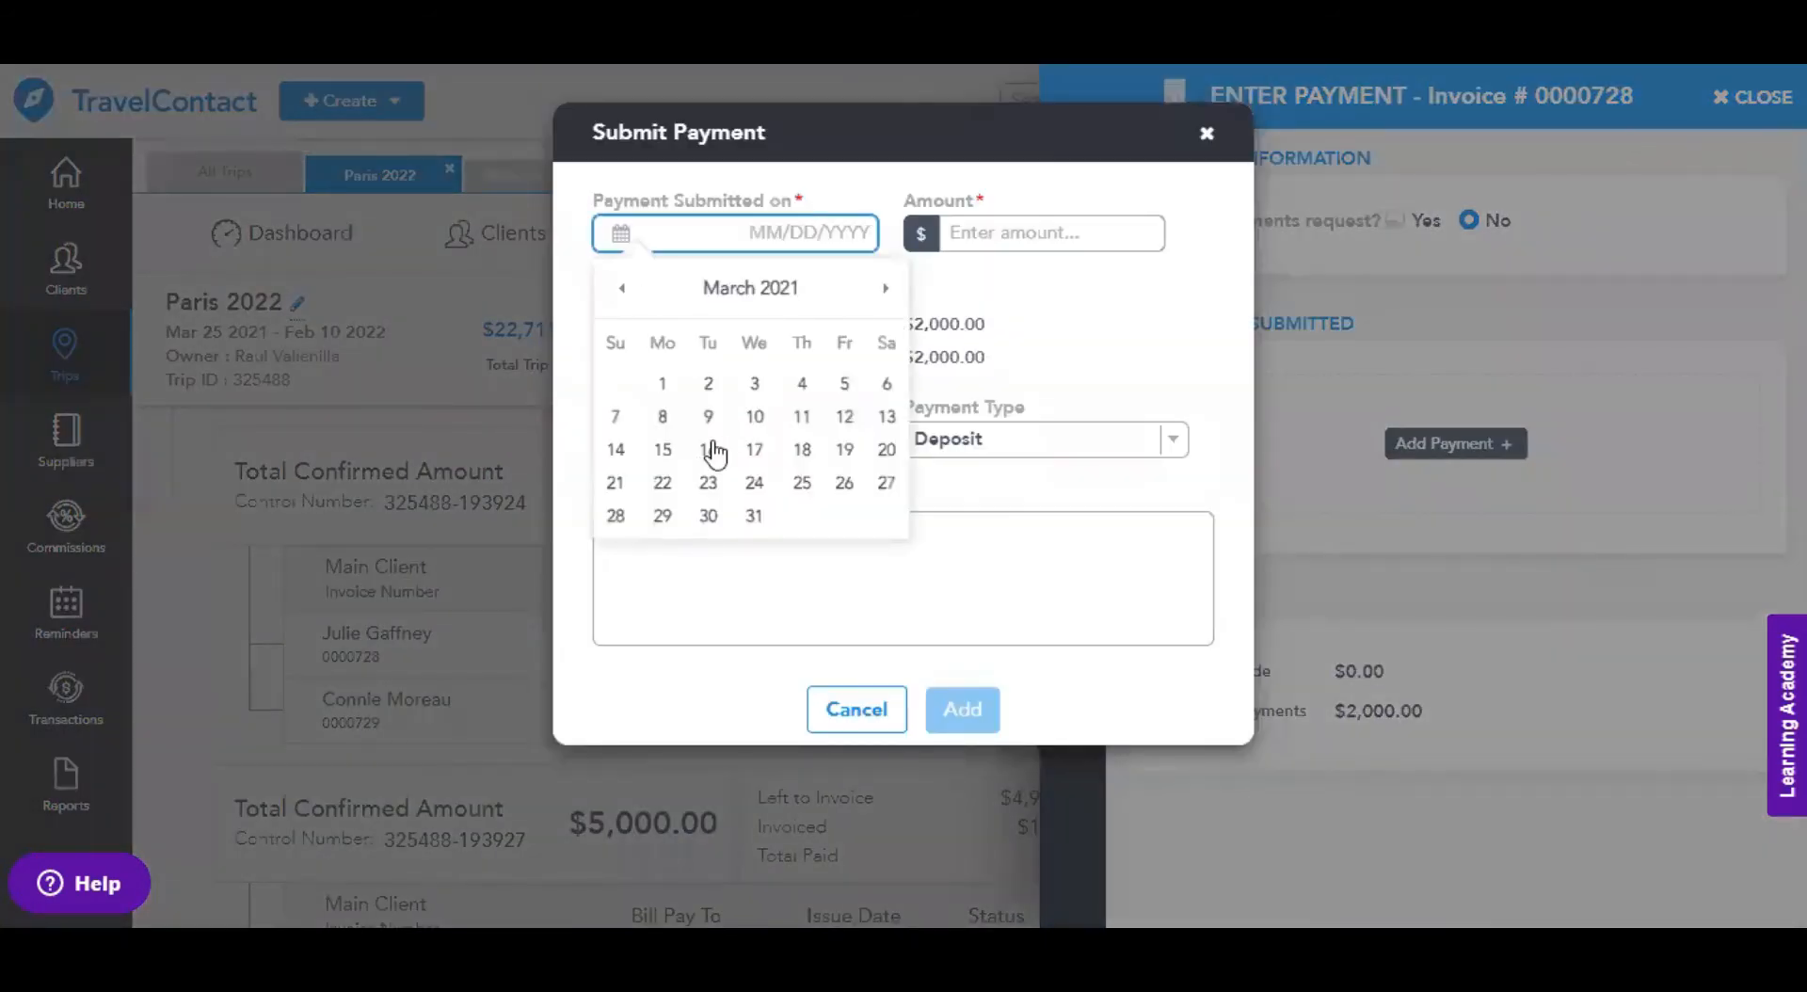
- Add a cash deposit payment of $1000 submitted on 03/05/2021 to the invoice, and close the payment entry
{"action": "left_click", "coordinate": [844, 383]}
{"action": "left_click", "coordinate": [997, 231]}
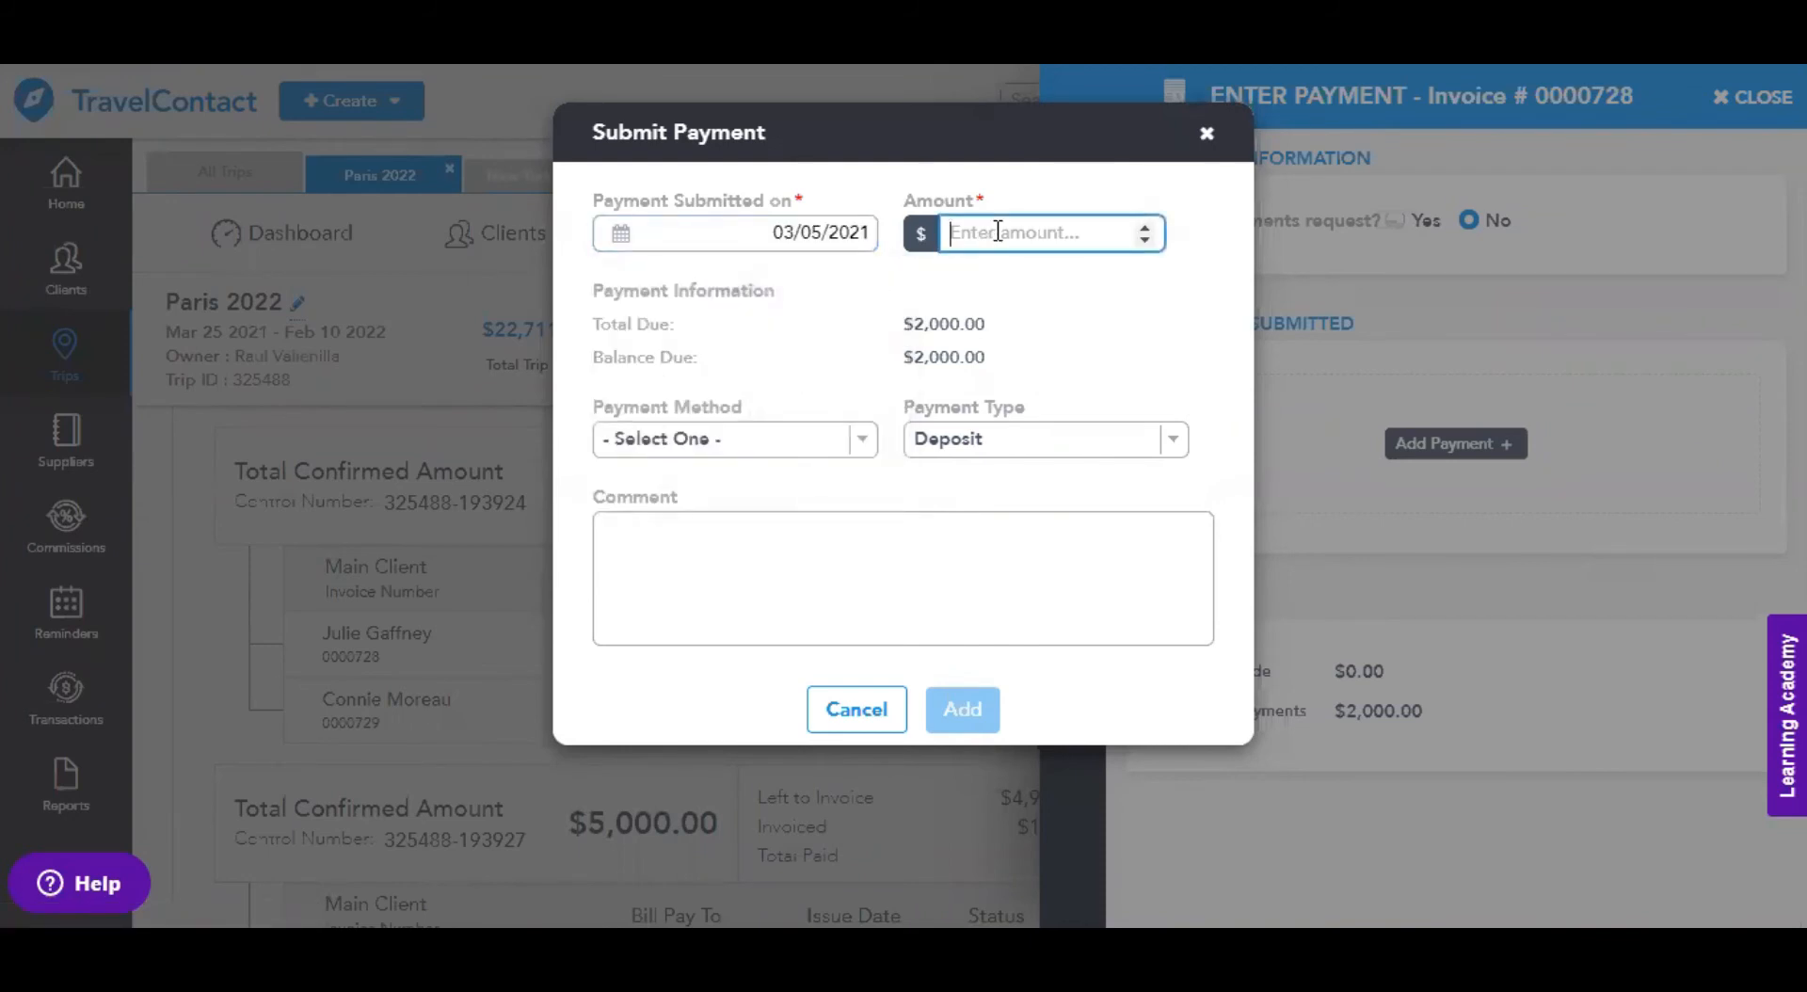
{"action": "type", "text": "1000"}
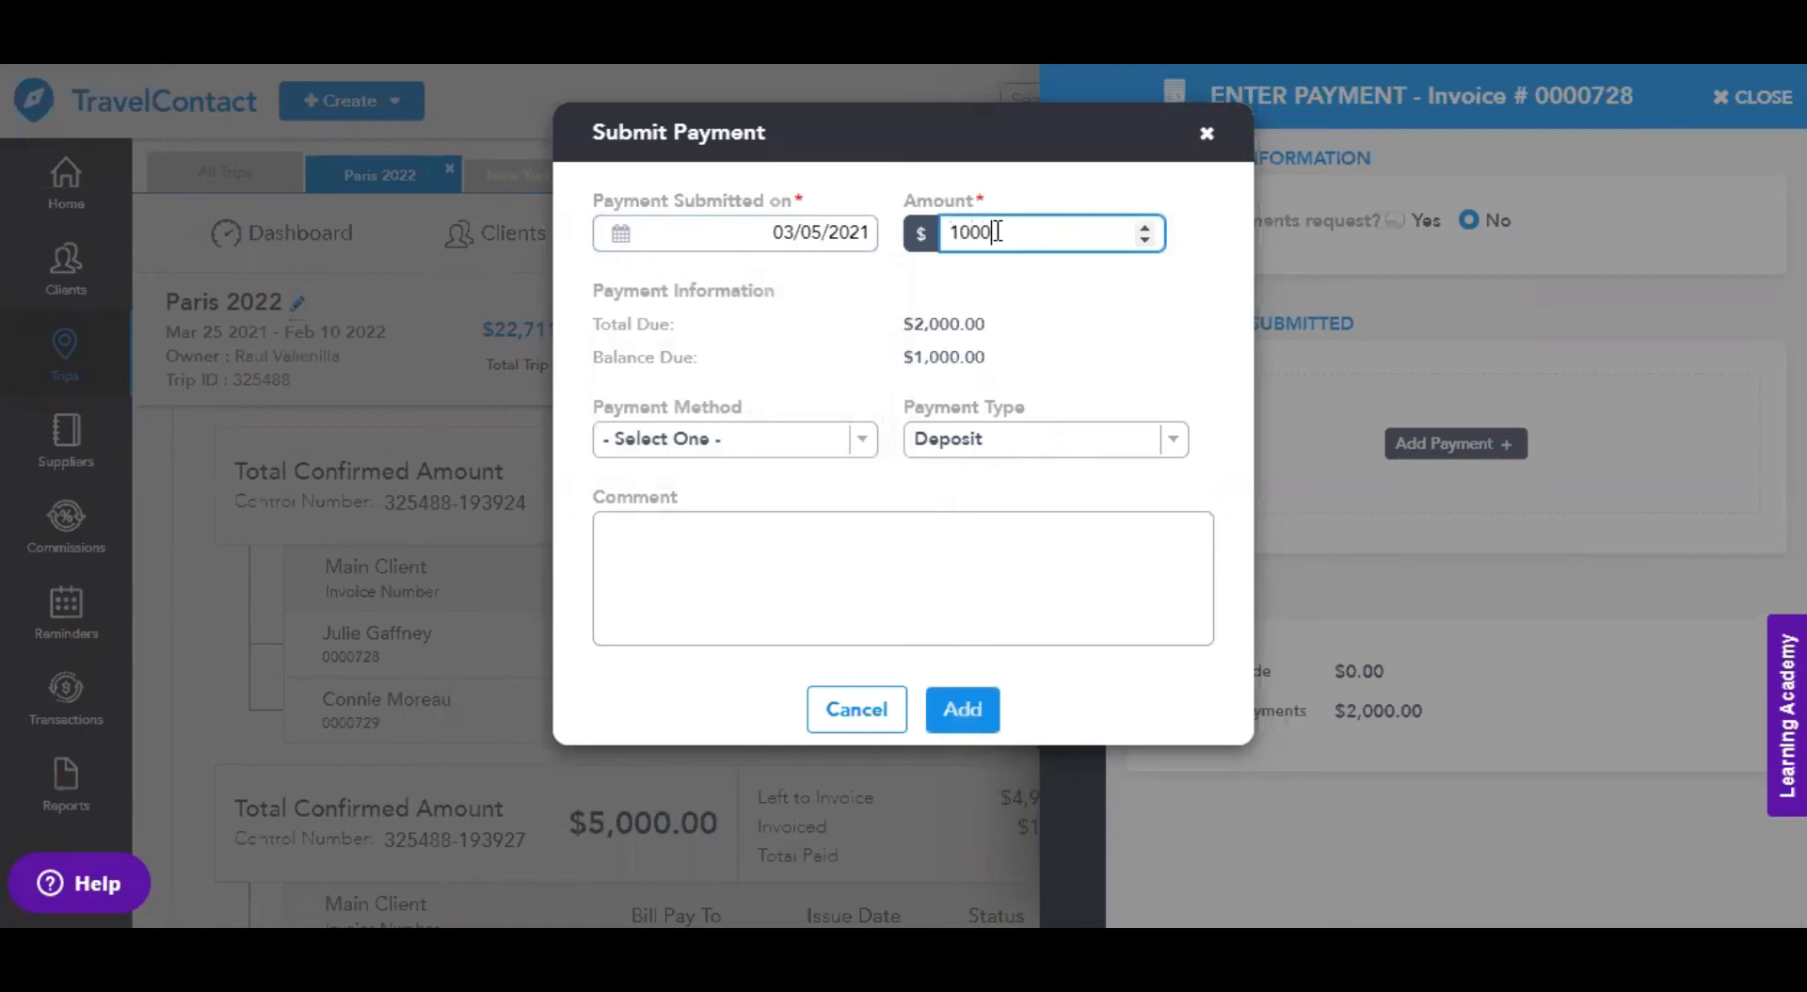
{"action": "left_click", "coordinate": [856, 441]}
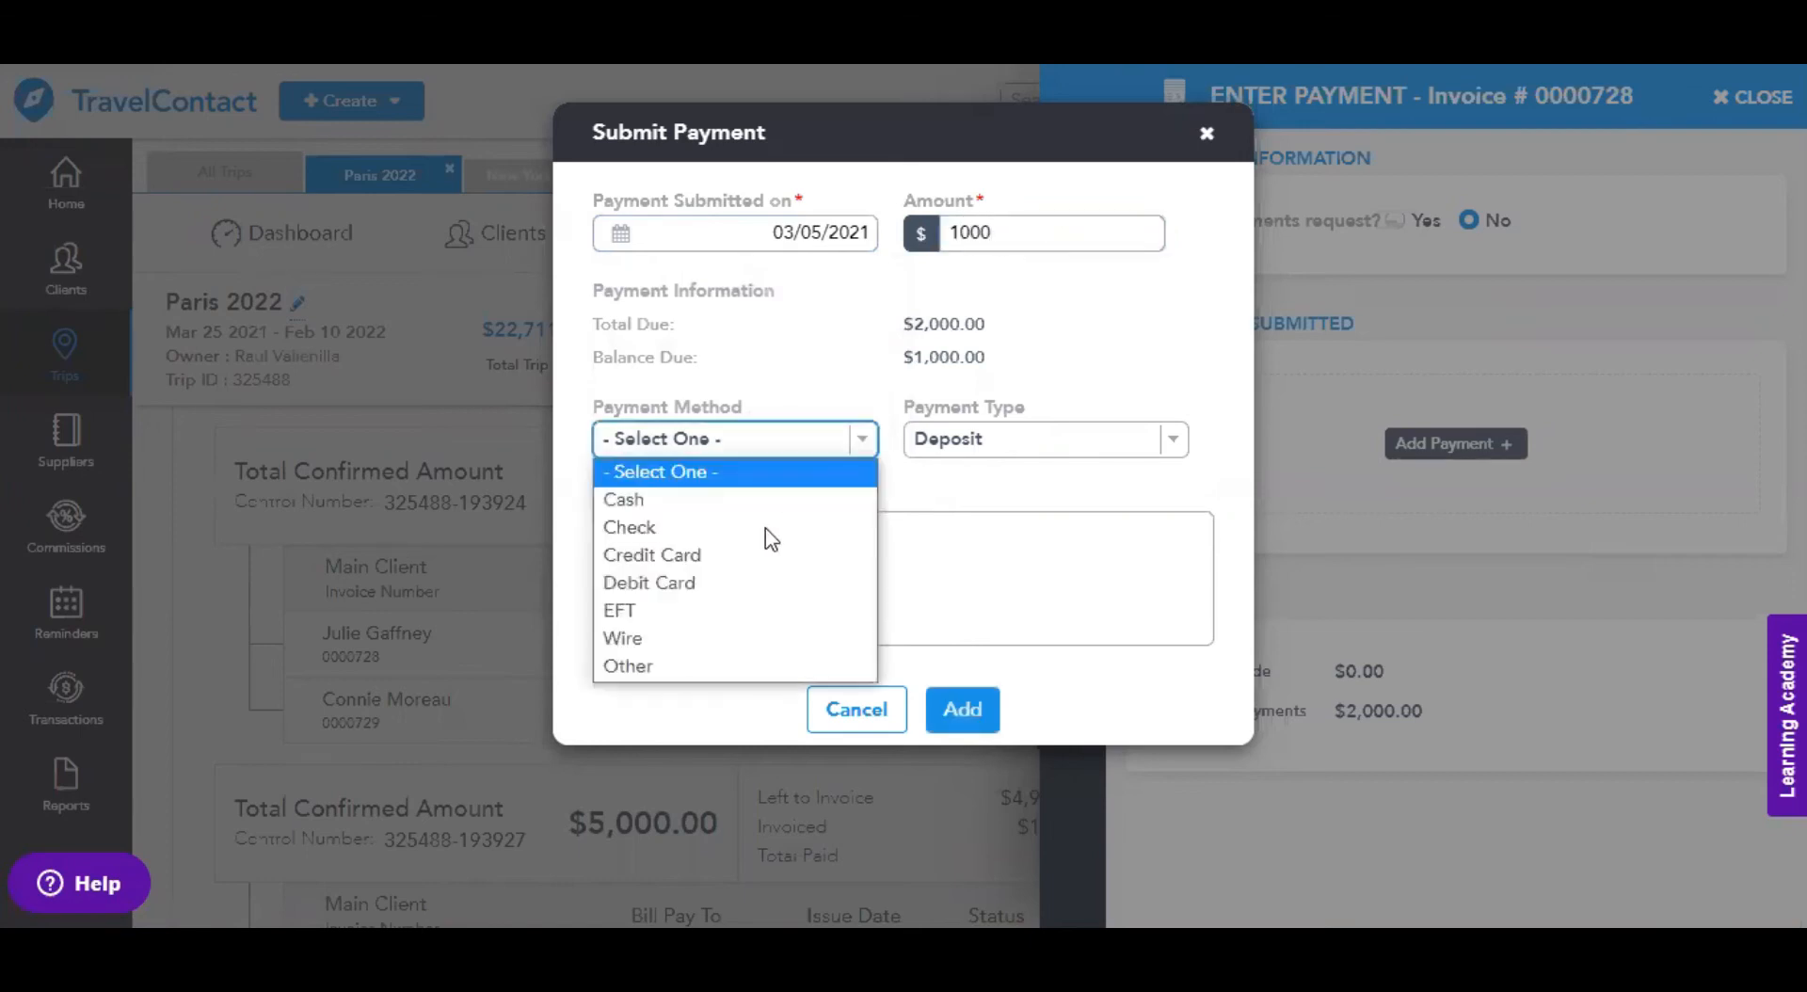
{"action": "left_click", "coordinate": [743, 501]}
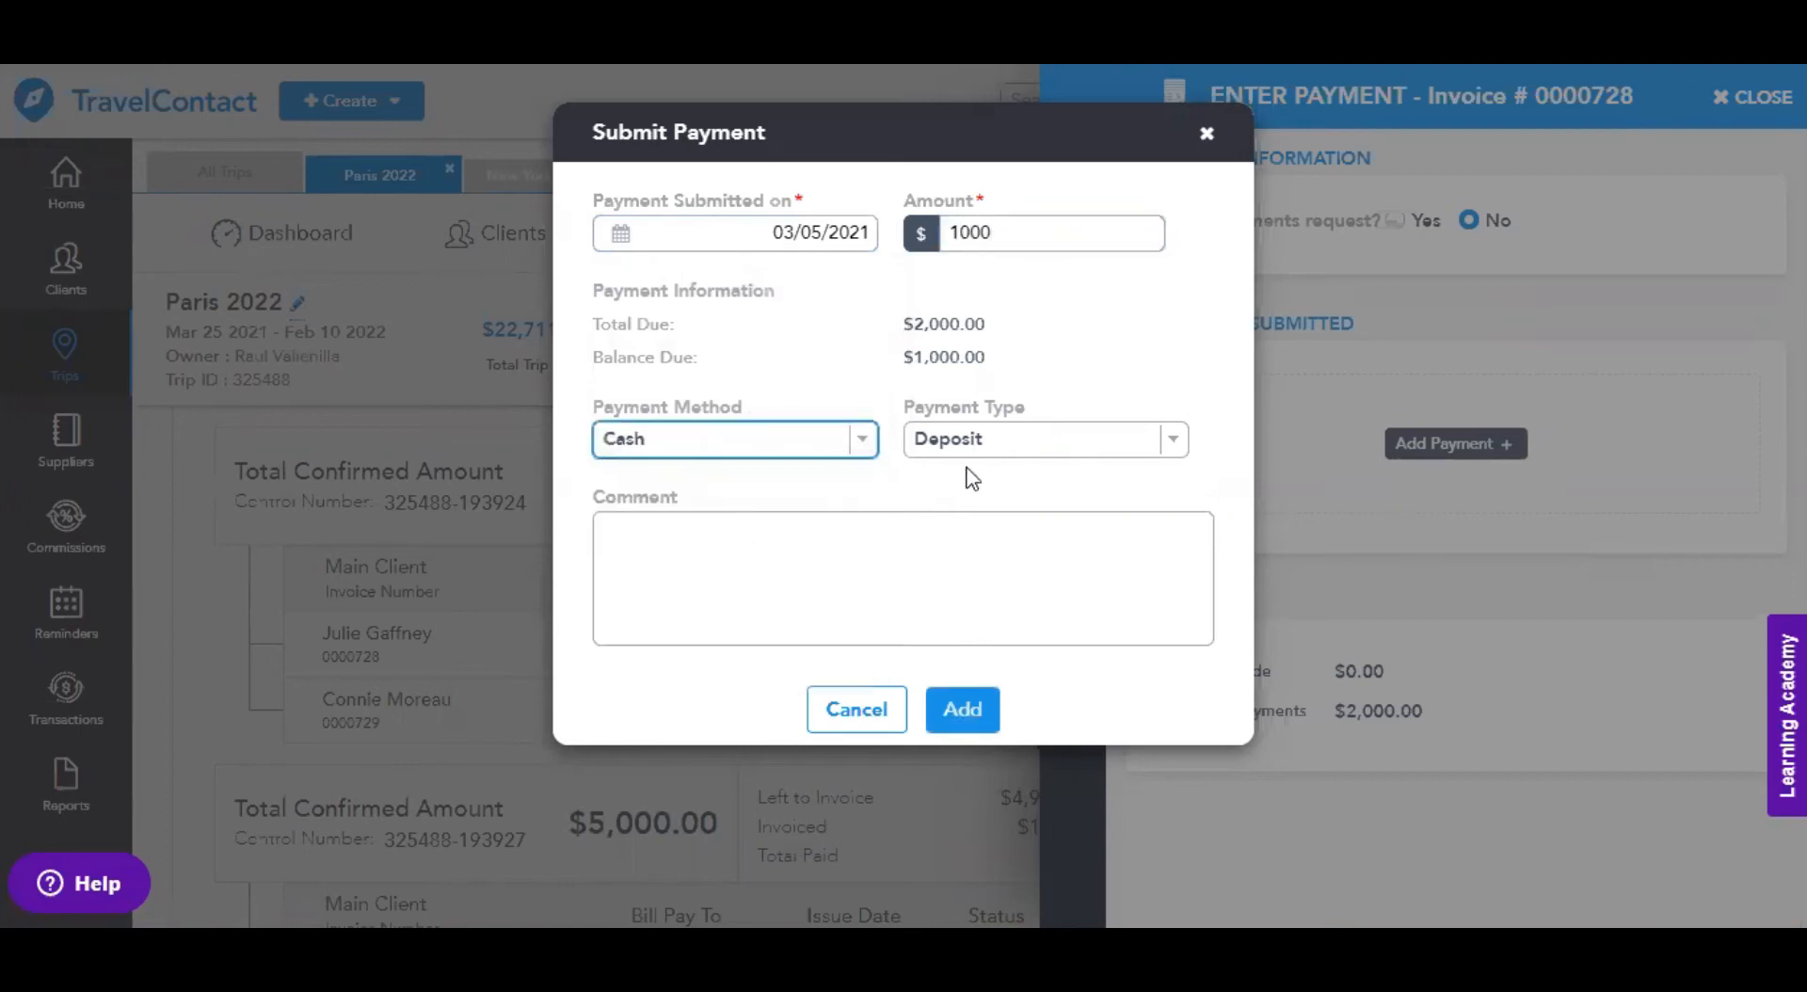
{"action": "left_click", "coordinate": [1179, 442]}
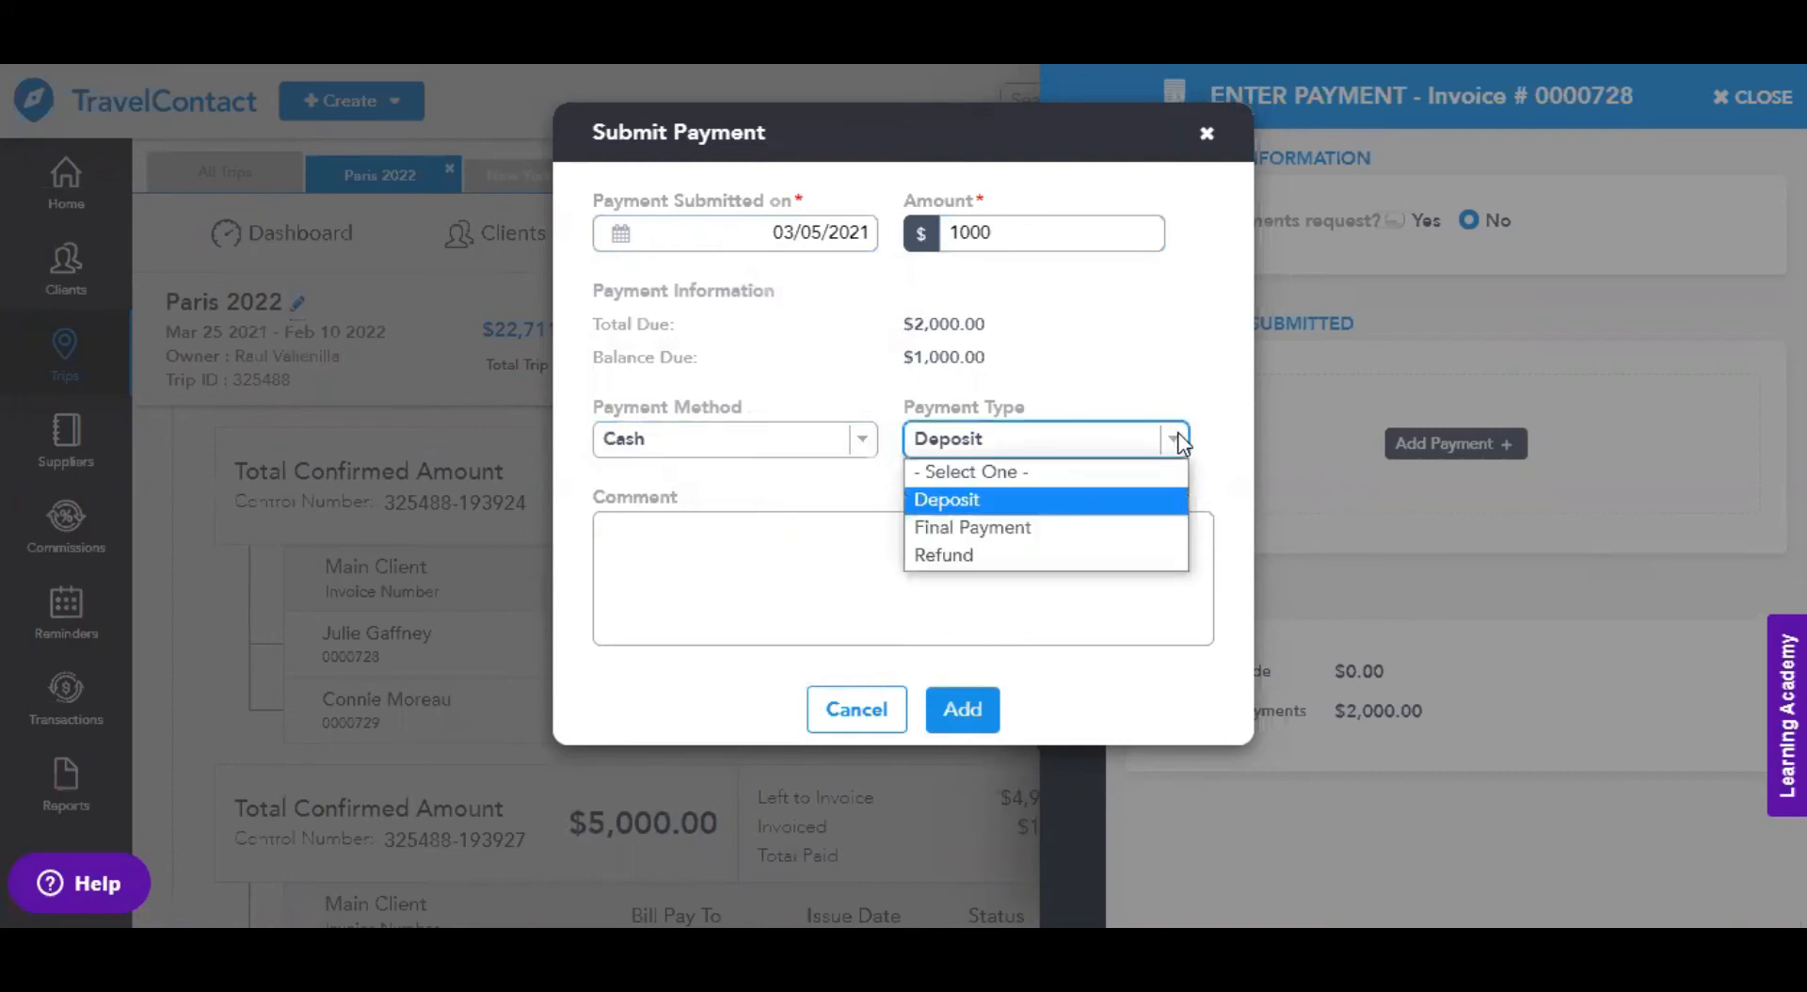
{"action": "left_click", "coordinate": [1179, 443]}
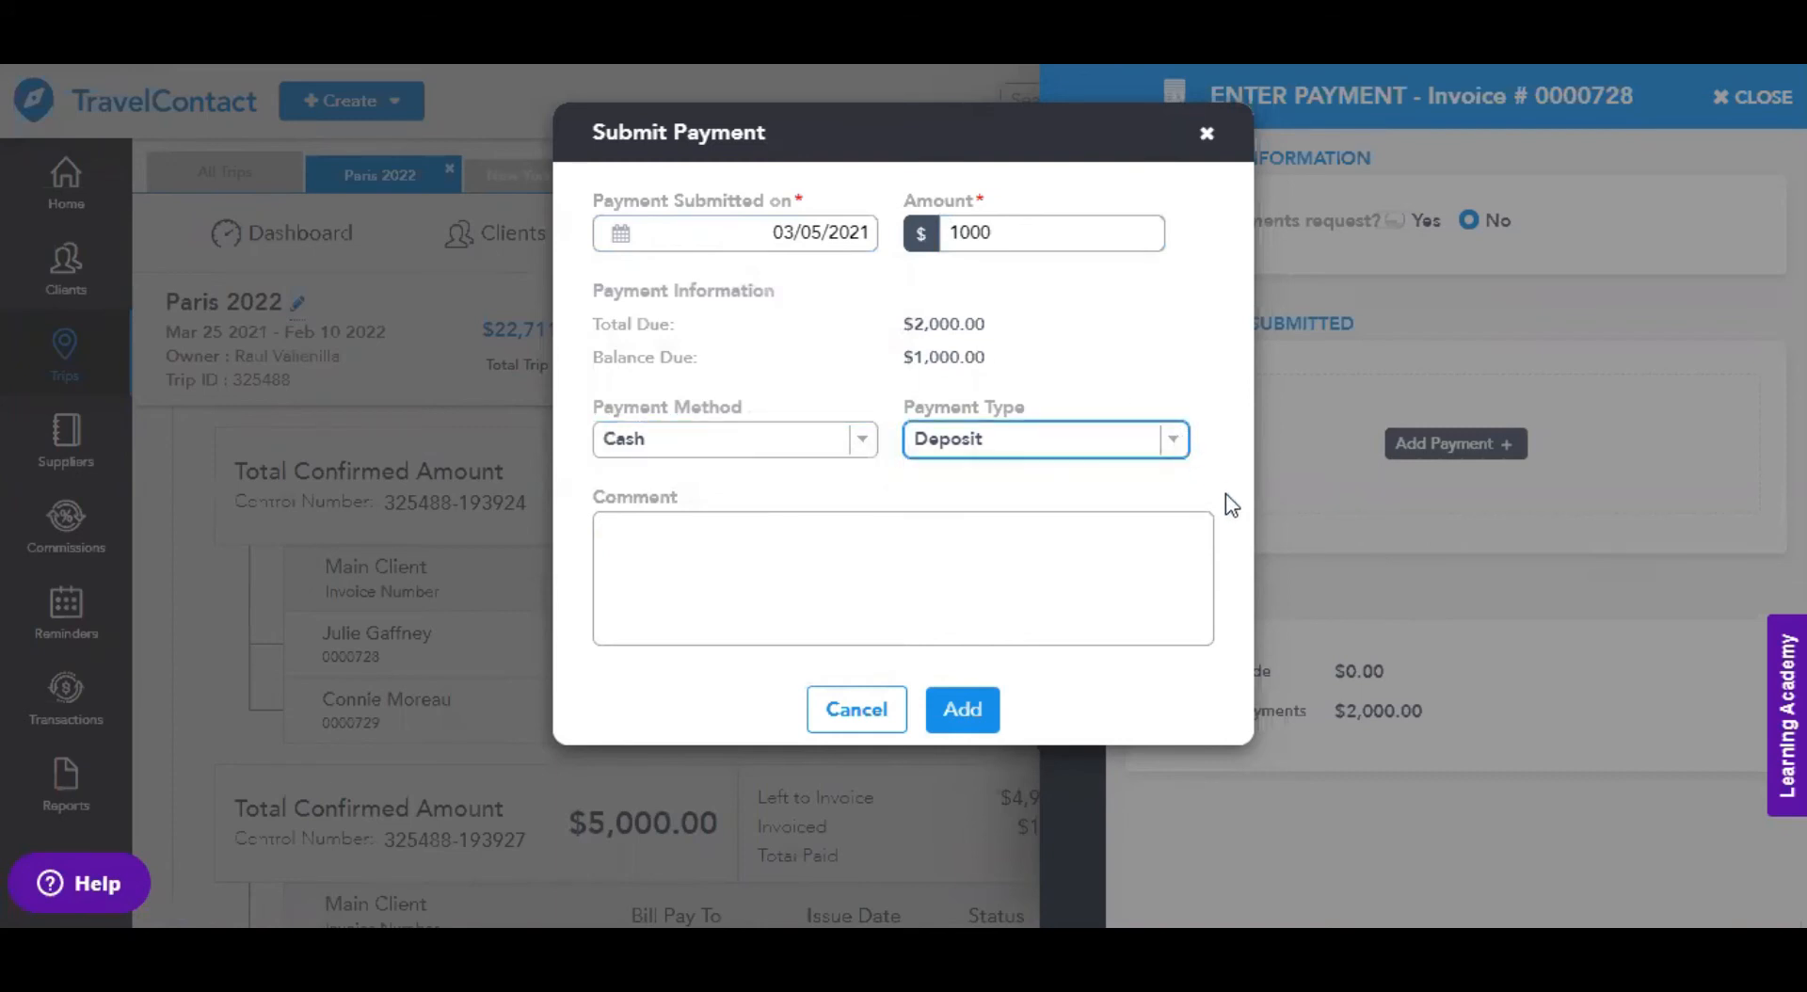
{"action": "left_click", "coordinate": [979, 717]}
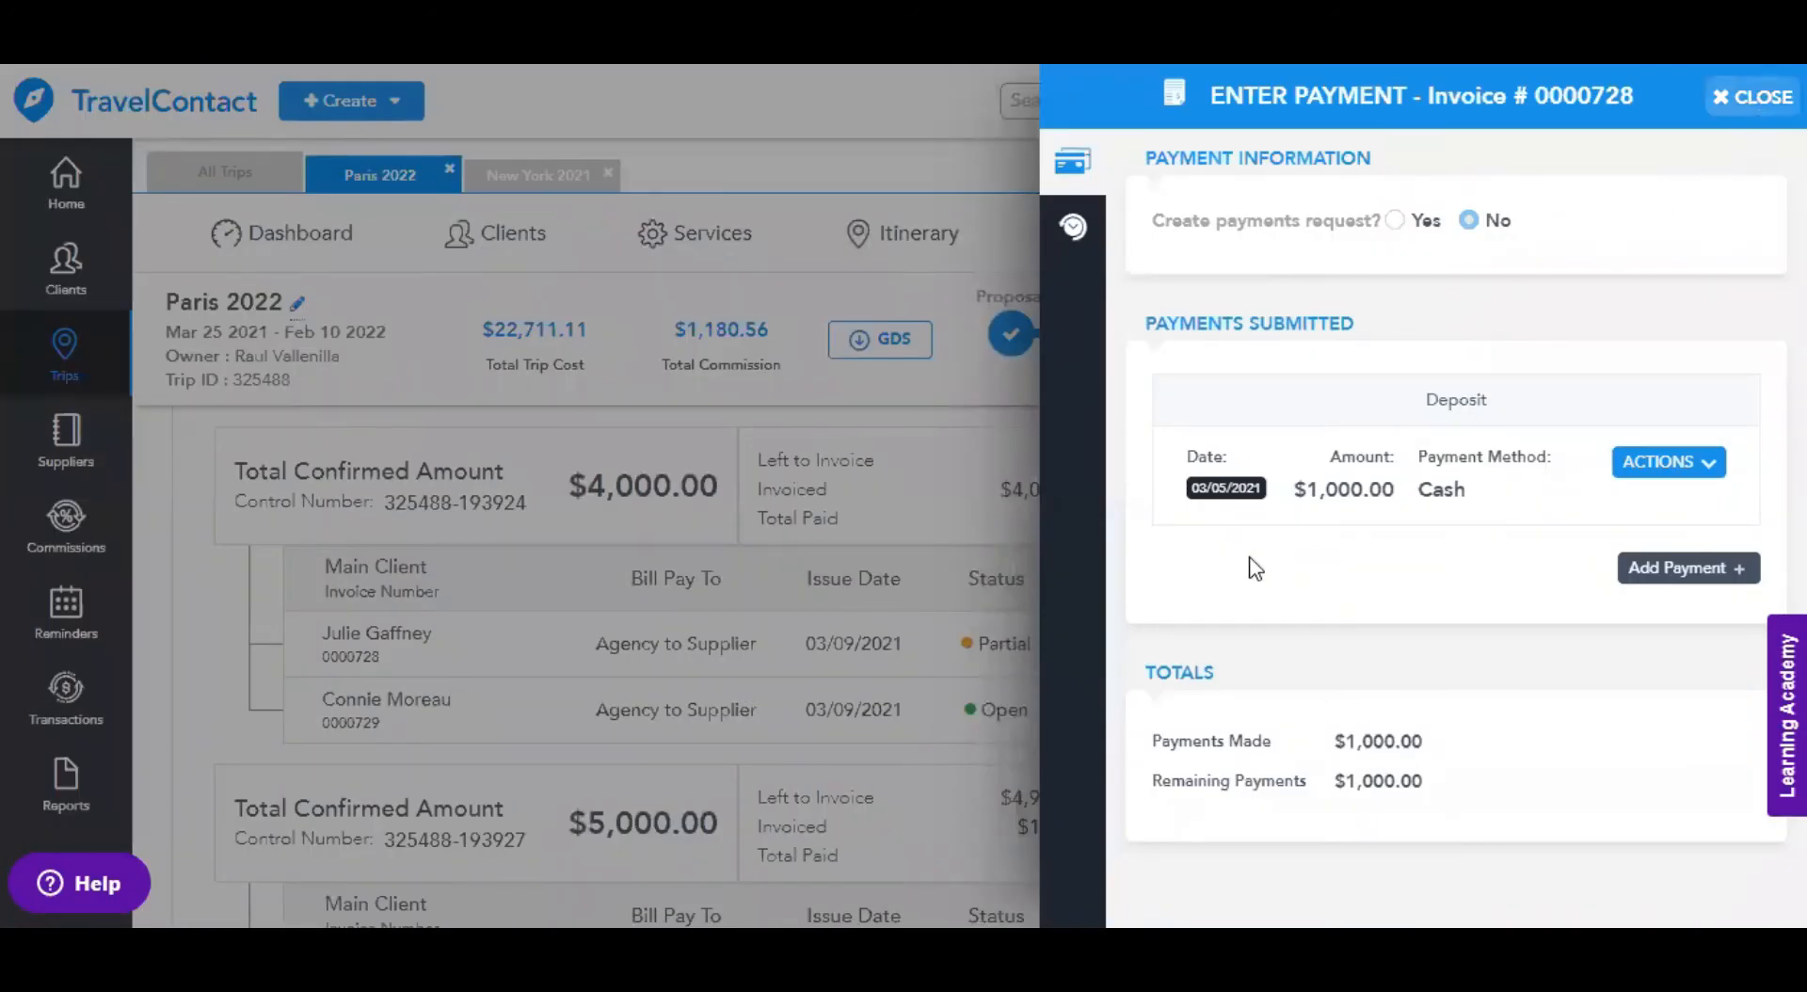
{"action": "left_click", "coordinate": [1014, 641]}
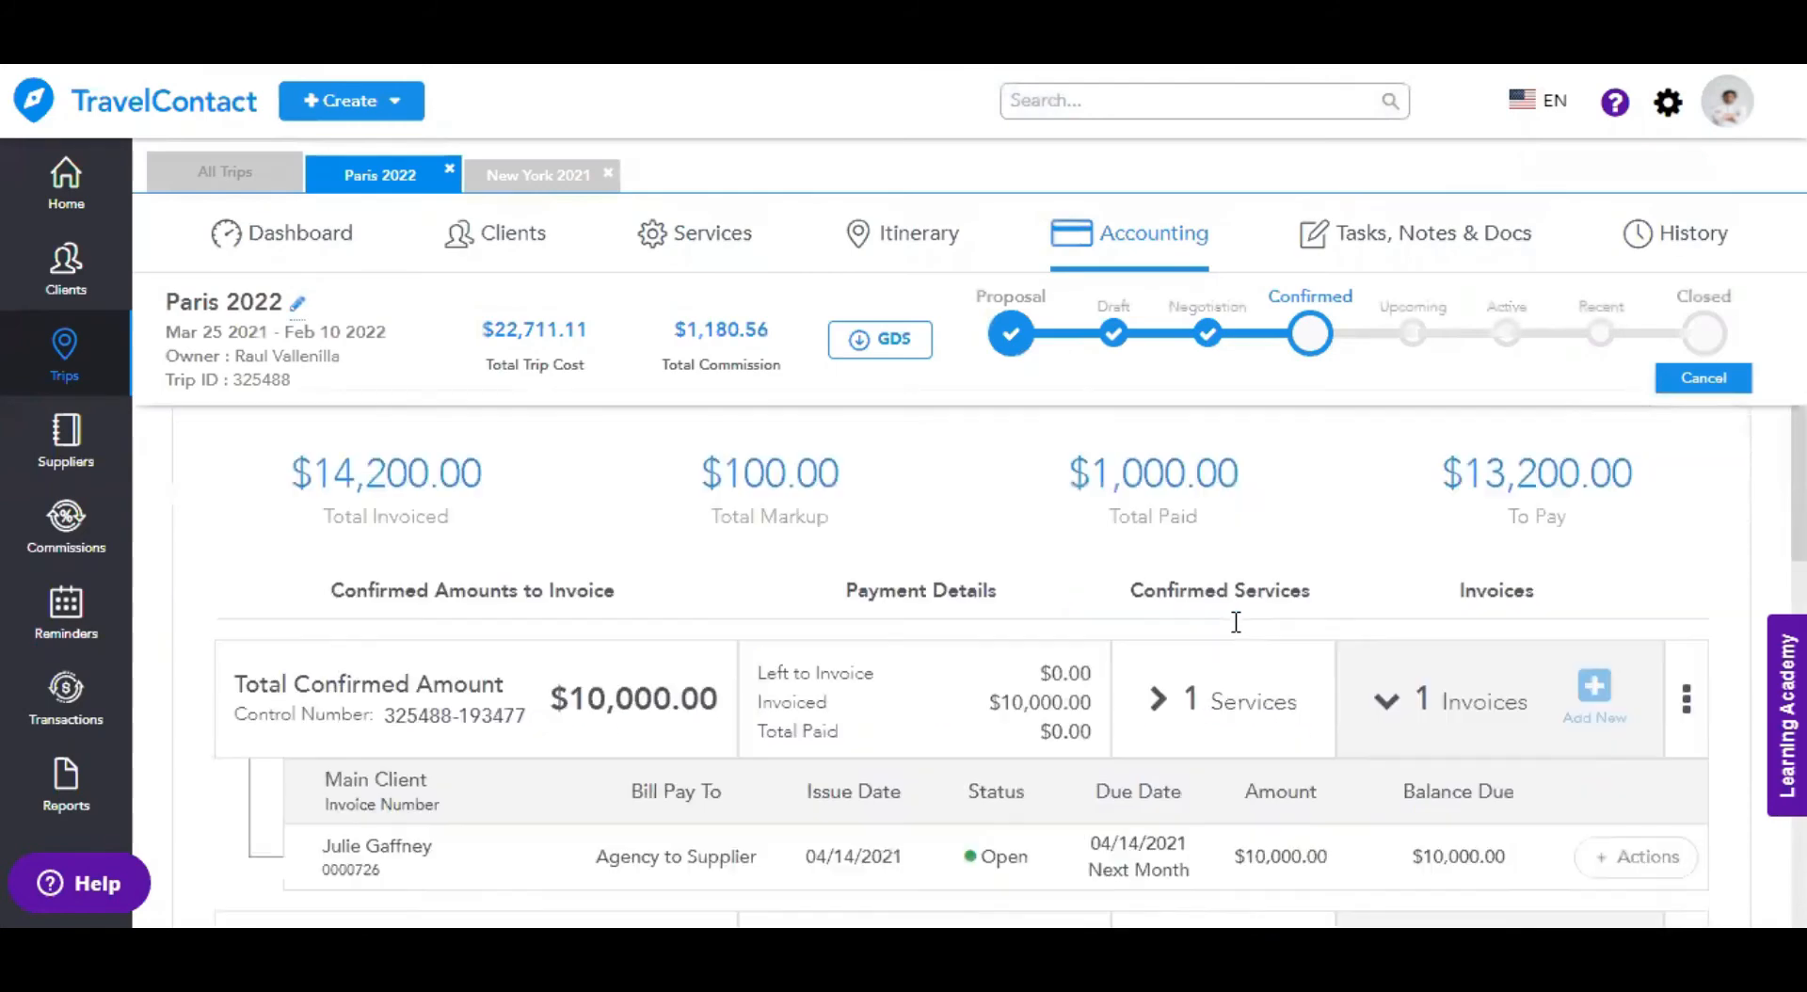
- Open the partially paid $2,000.00 invoice under the $4,000.00 confirmed amount and review its details and totals
{"action": "scroll", "coordinate": [1236, 621], "scroll_direction": "down", "scroll_amount": 3}
{"action": "scroll", "coordinate": [1239, 636], "scroll_direction": "down", "scroll_amount": 3}
{"action": "scroll", "coordinate": [1235, 631], "scroll_direction": "down", "scroll_amount": 5}
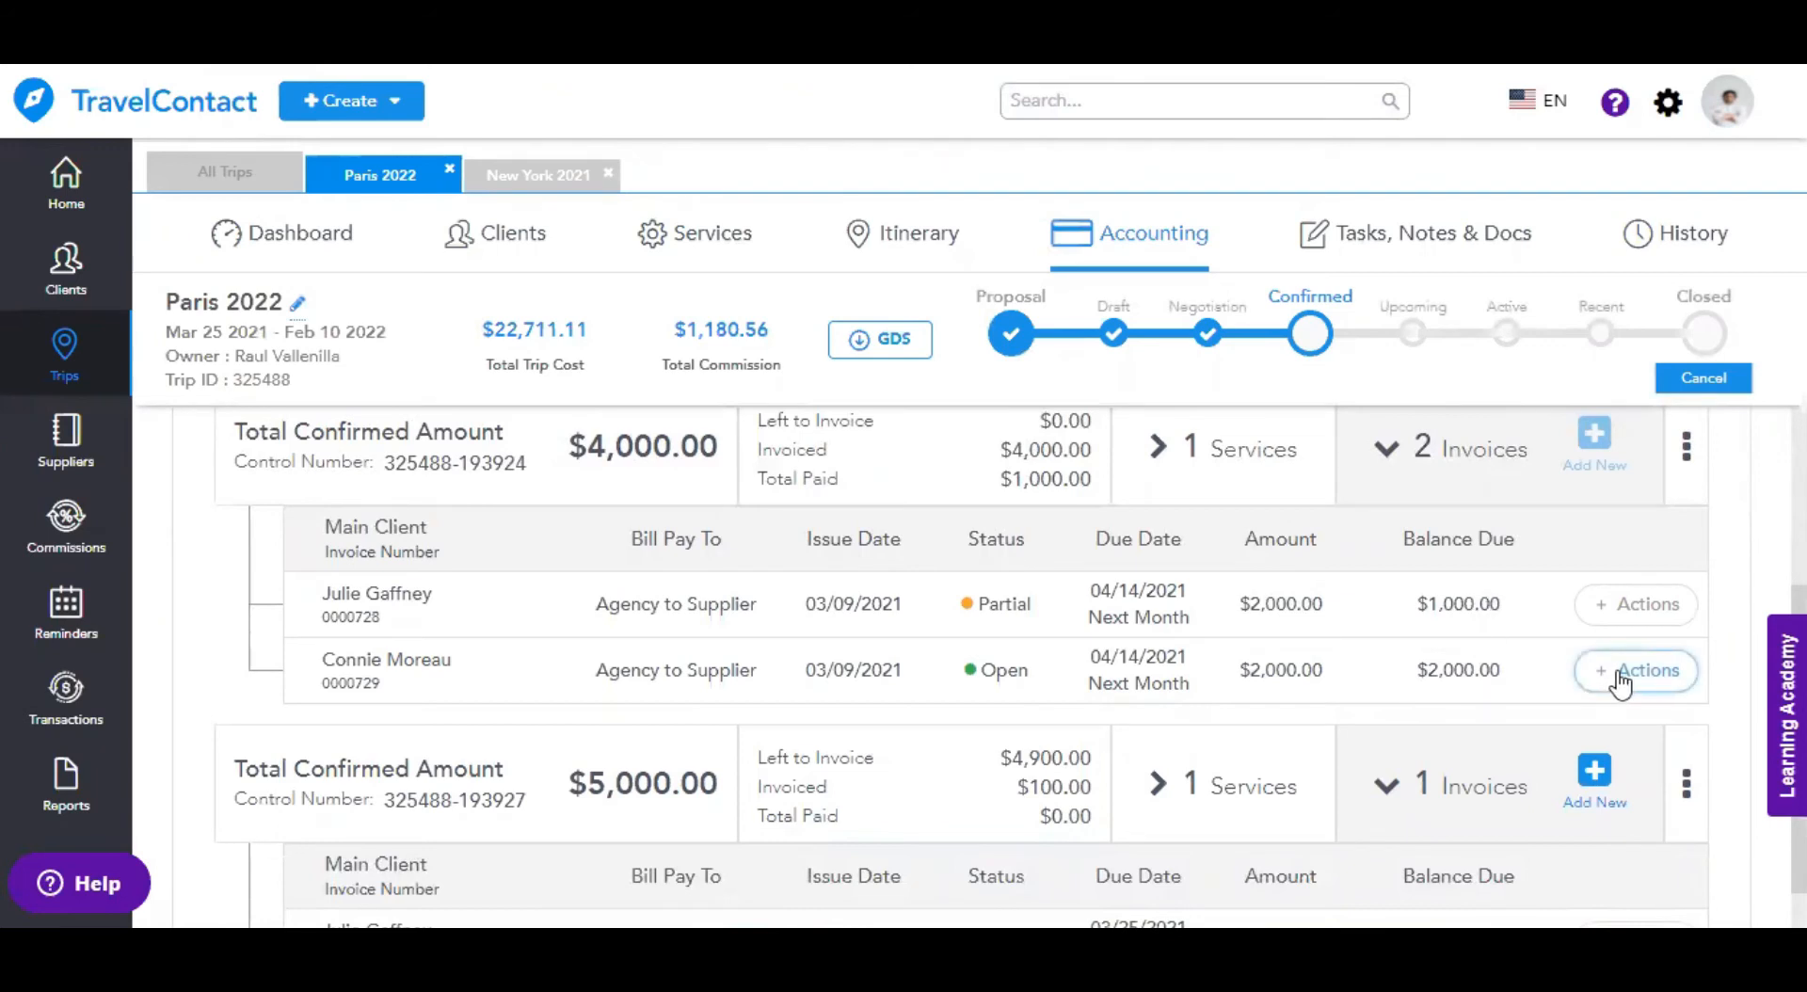
{"action": "left_click", "coordinate": [1639, 610]}
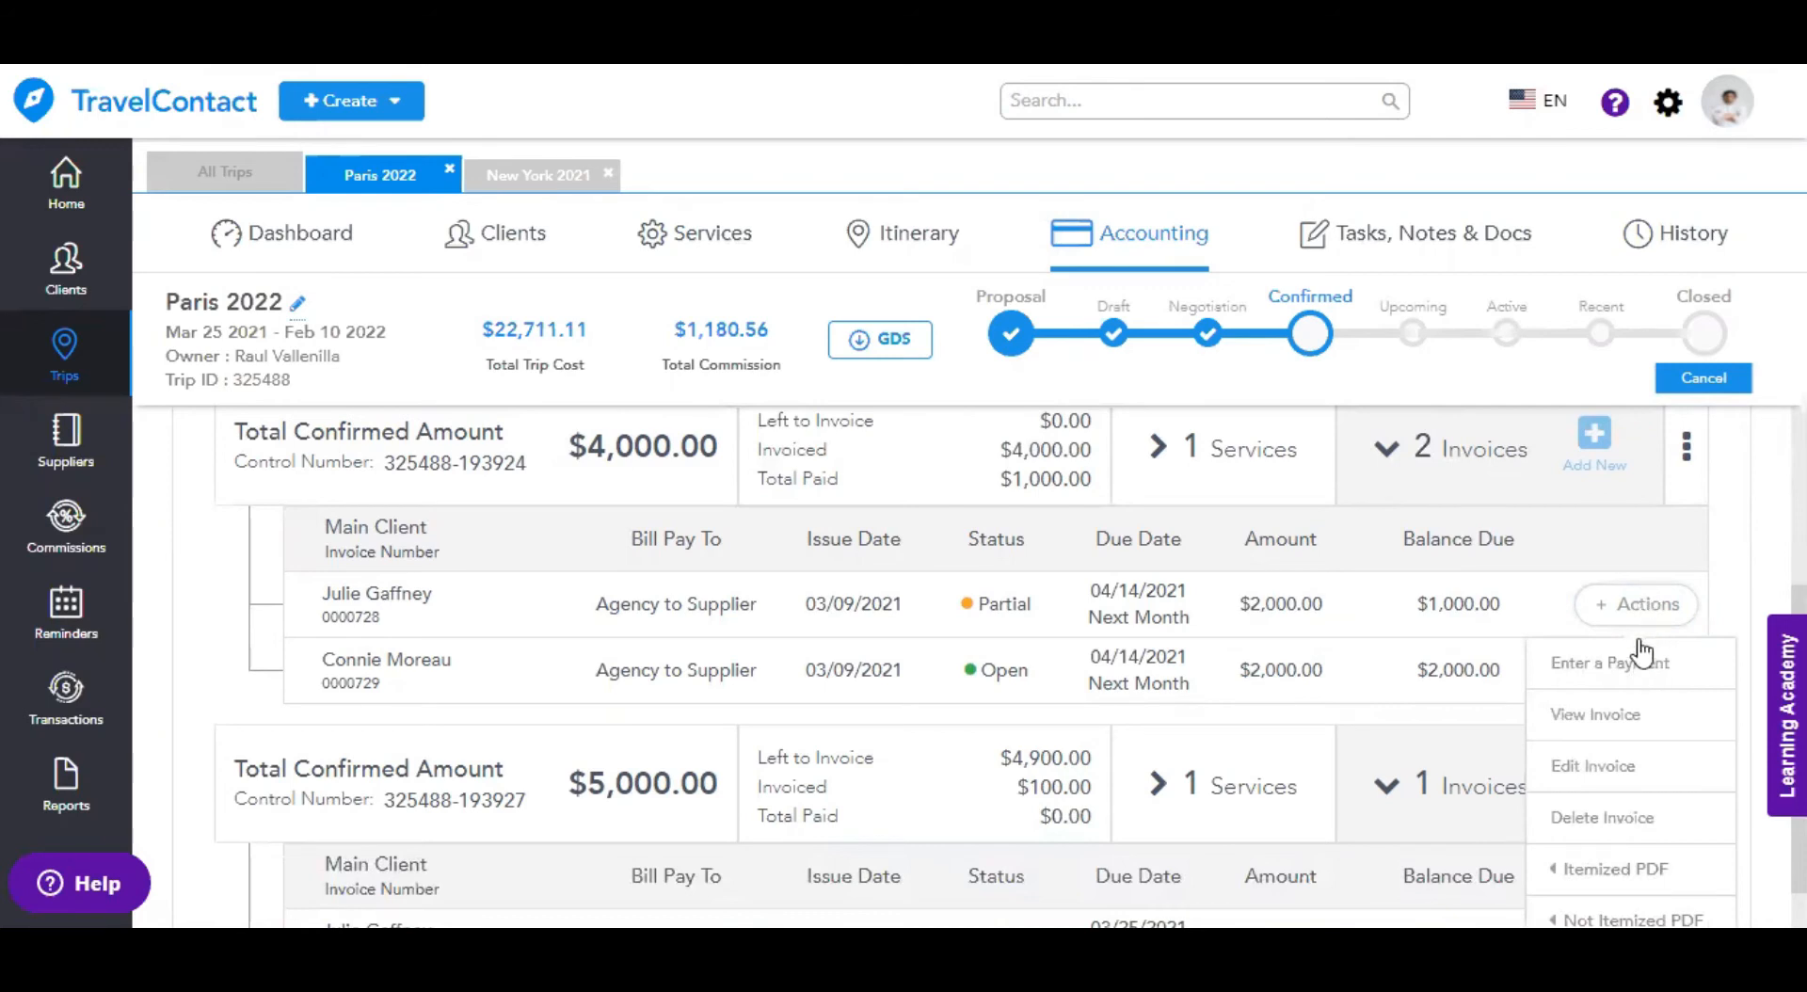
{"action": "left_click", "coordinate": [1630, 715]}
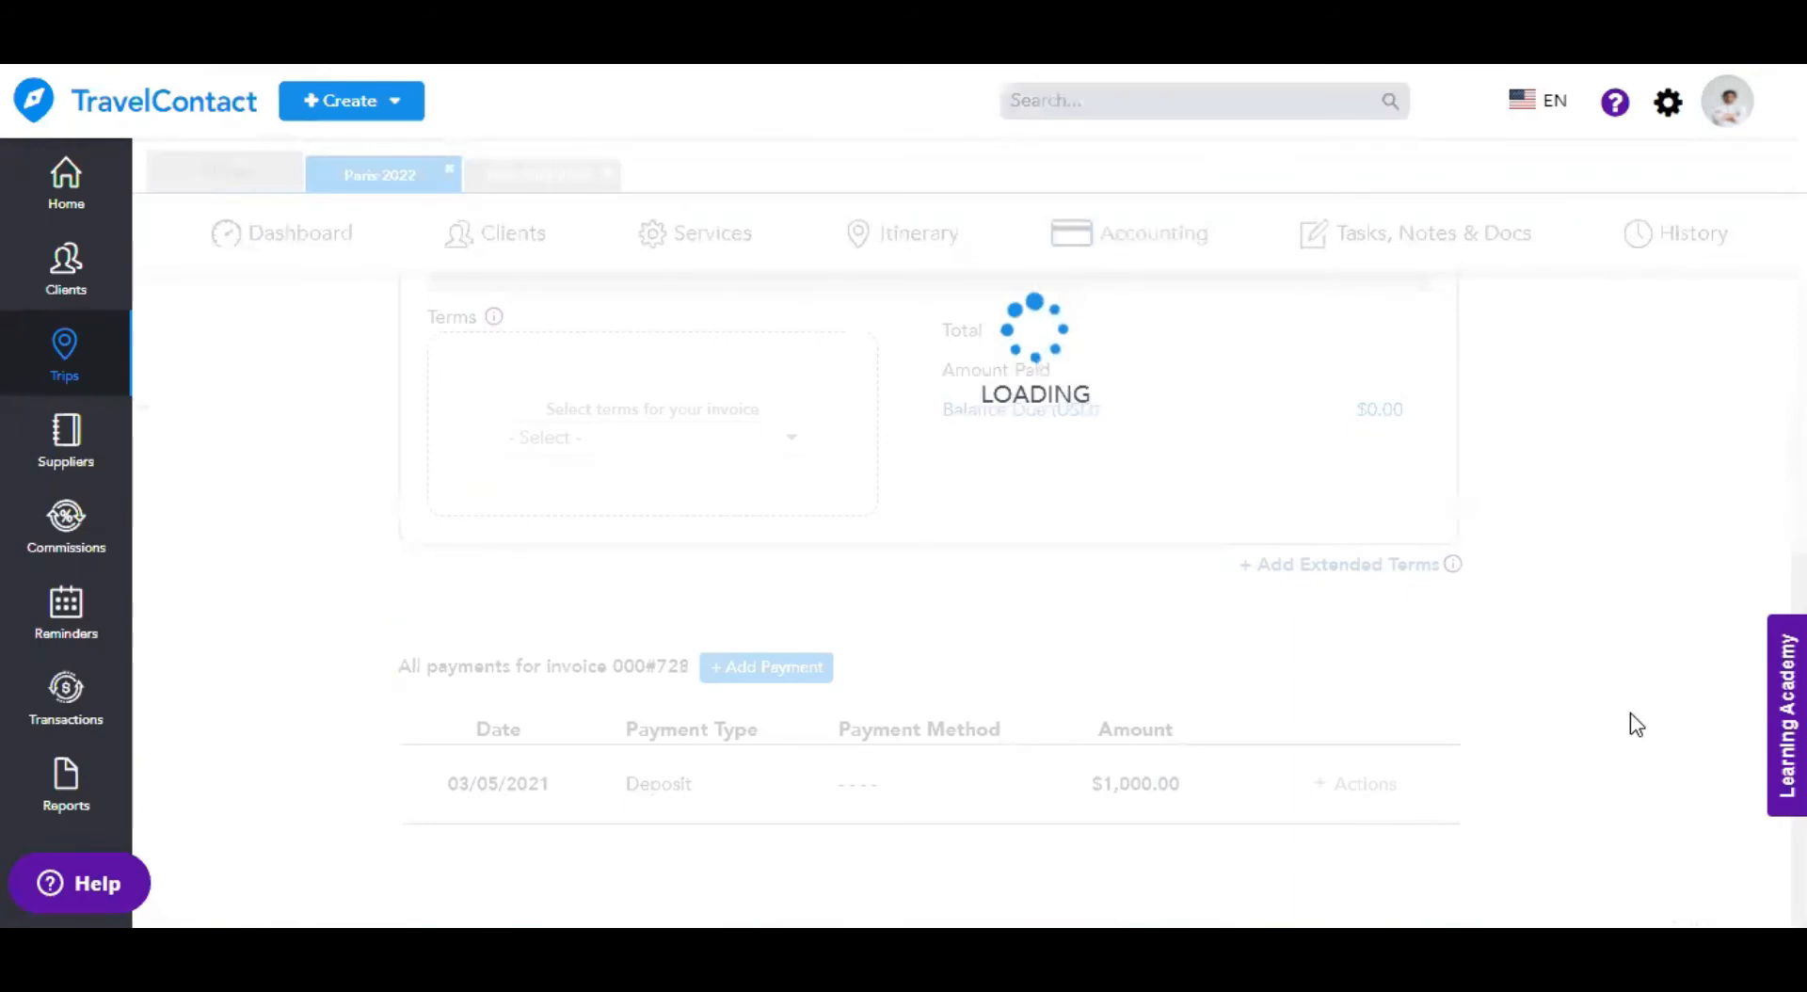
{"action": "scroll", "coordinate": [1093, 652], "scroll_direction": "up", "scroll_amount": 8}
{"action": "scroll", "coordinate": [1094, 652], "scroll_direction": "down", "scroll_amount": 6}
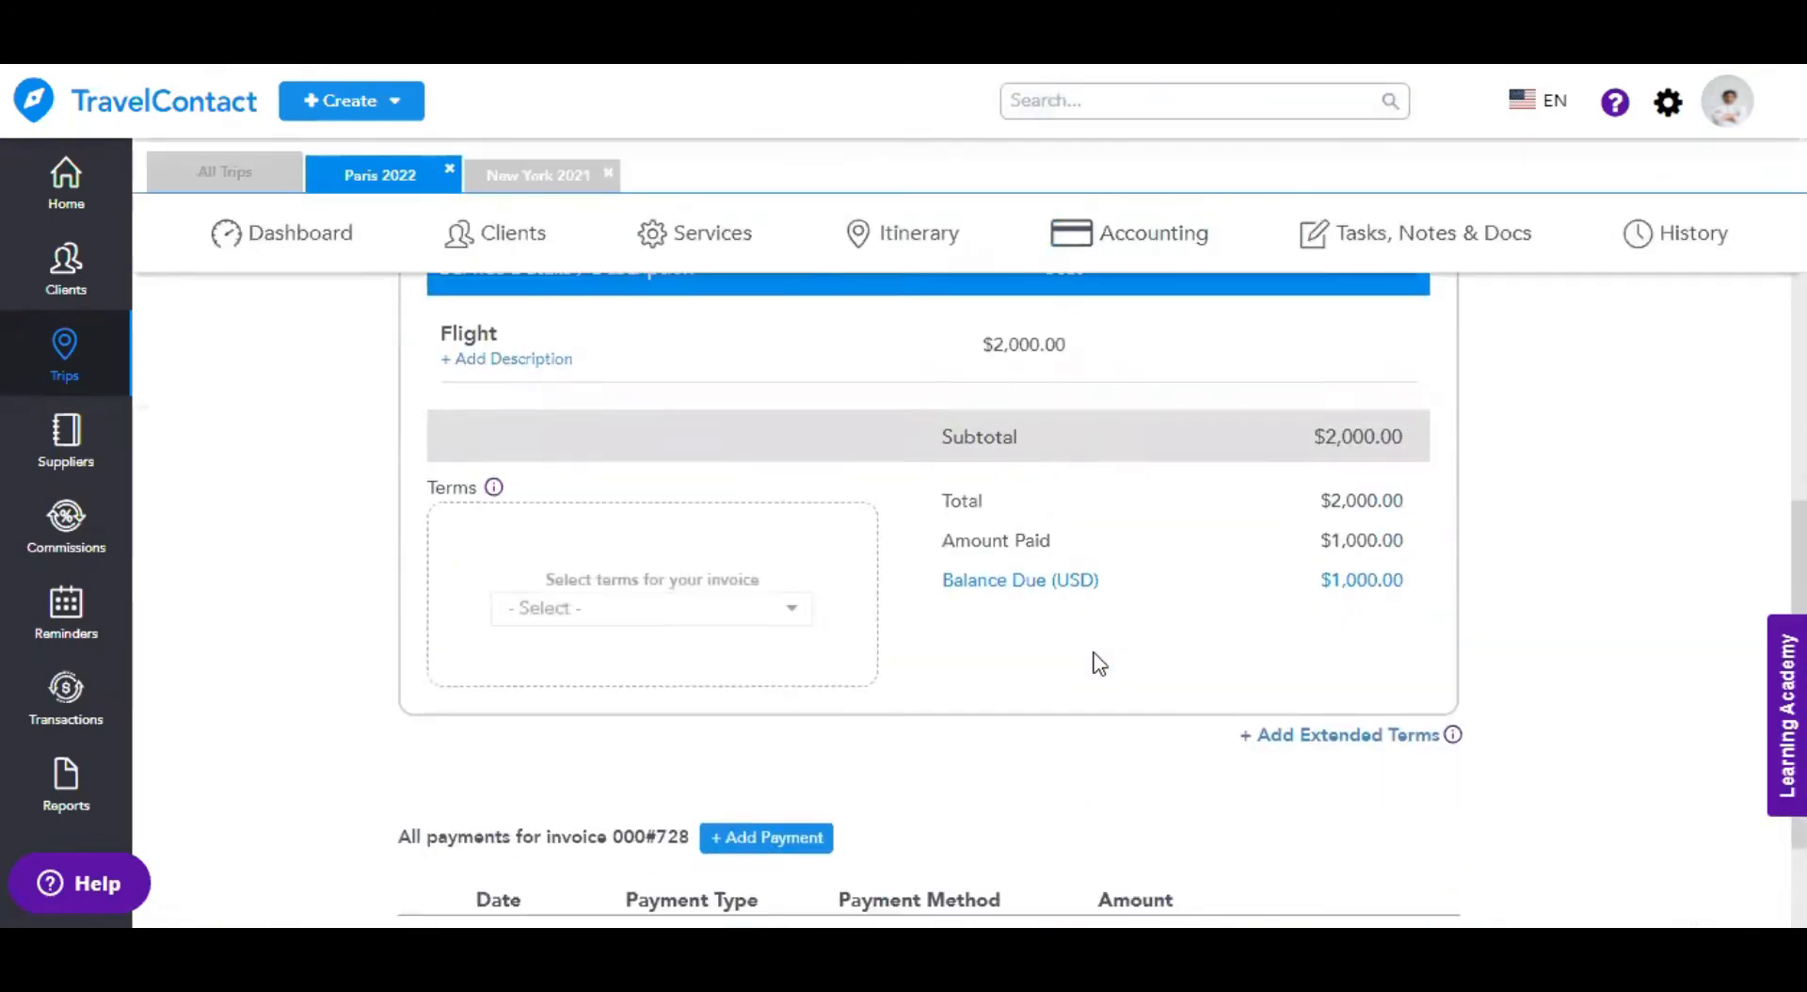
- Add a $500 check deposit payment submitted on 03/08/2021 to the invoice
{"action": "scroll", "coordinate": [1099, 664], "scroll_direction": "down", "scroll_amount": 2}
{"action": "left_click", "coordinate": [771, 666]}
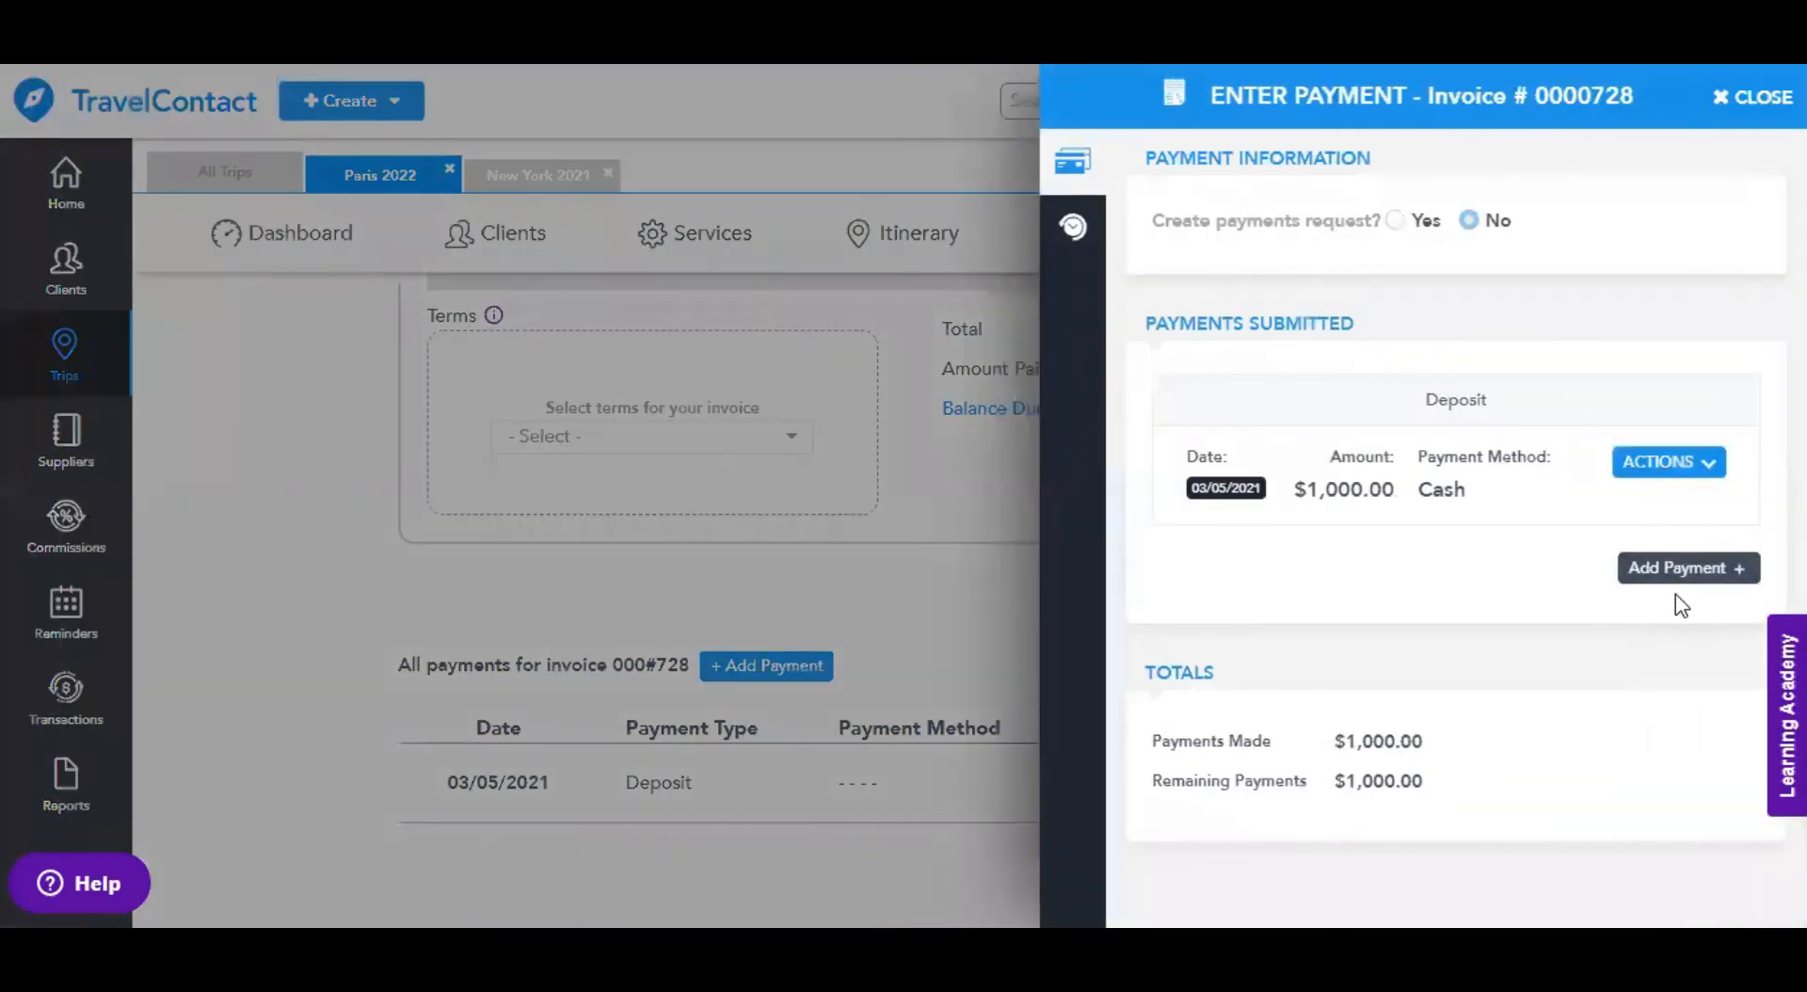
{"action": "left_click", "coordinate": [1687, 568]}
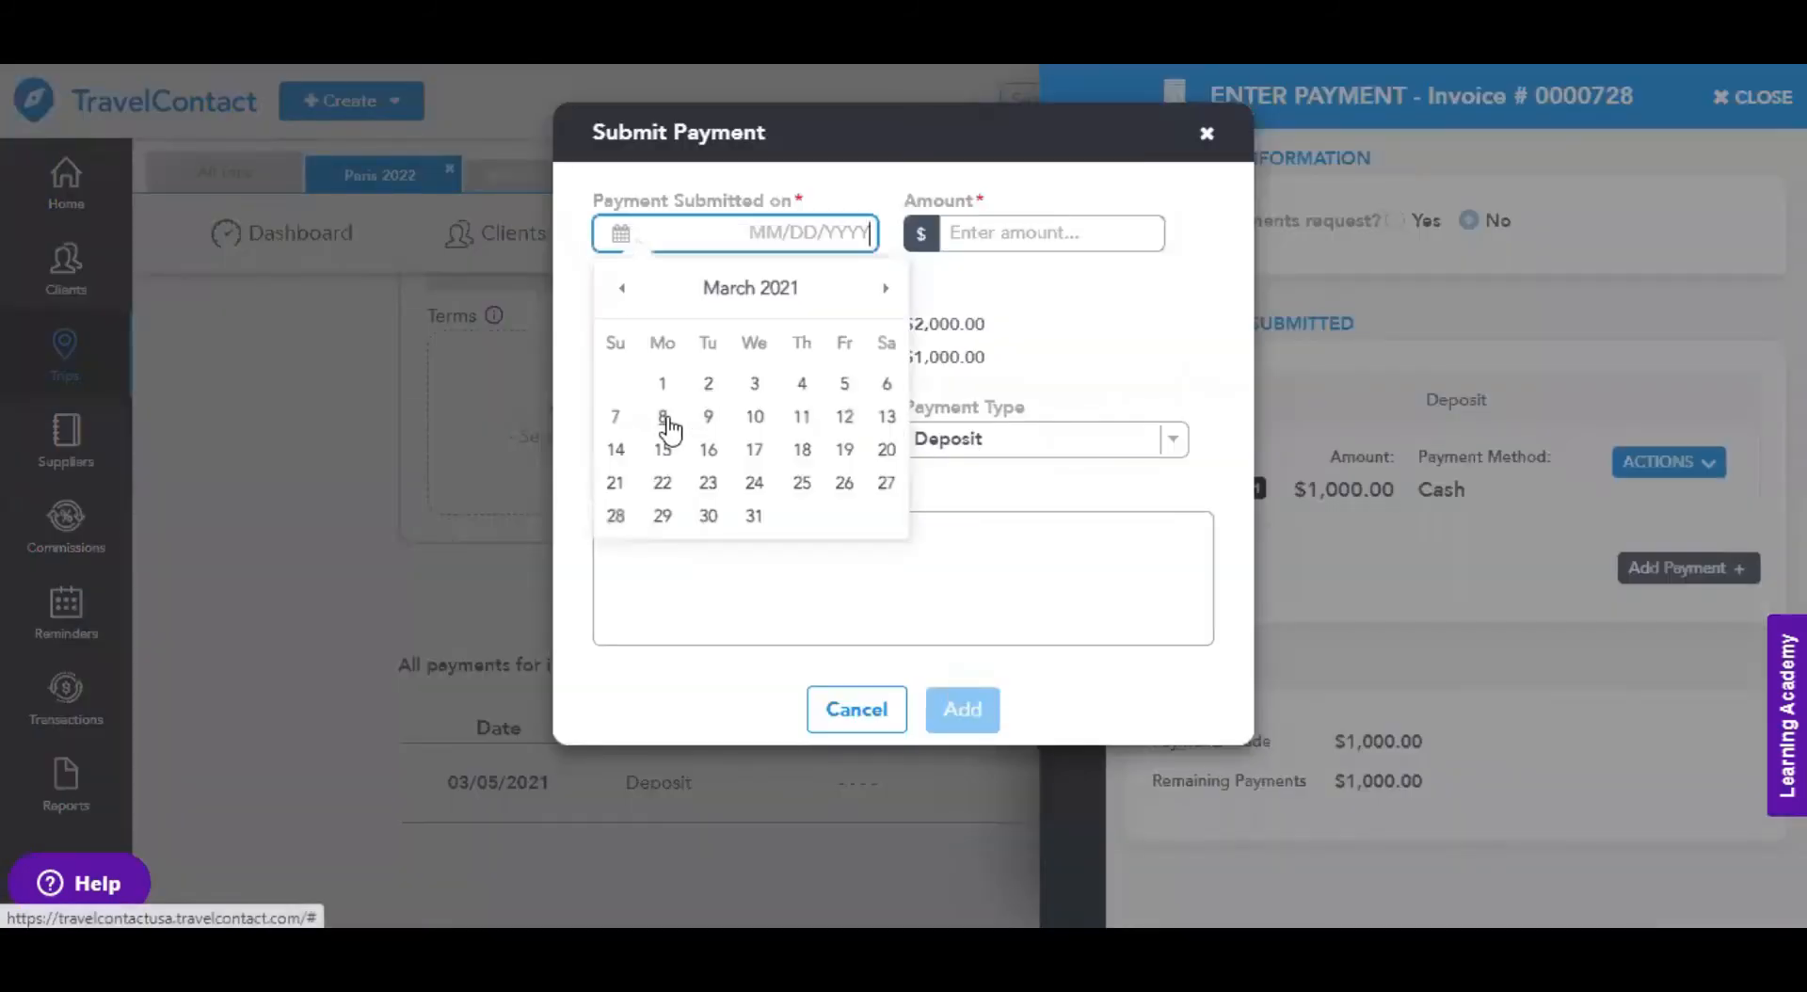
{"action": "left_click", "coordinate": [664, 418]}
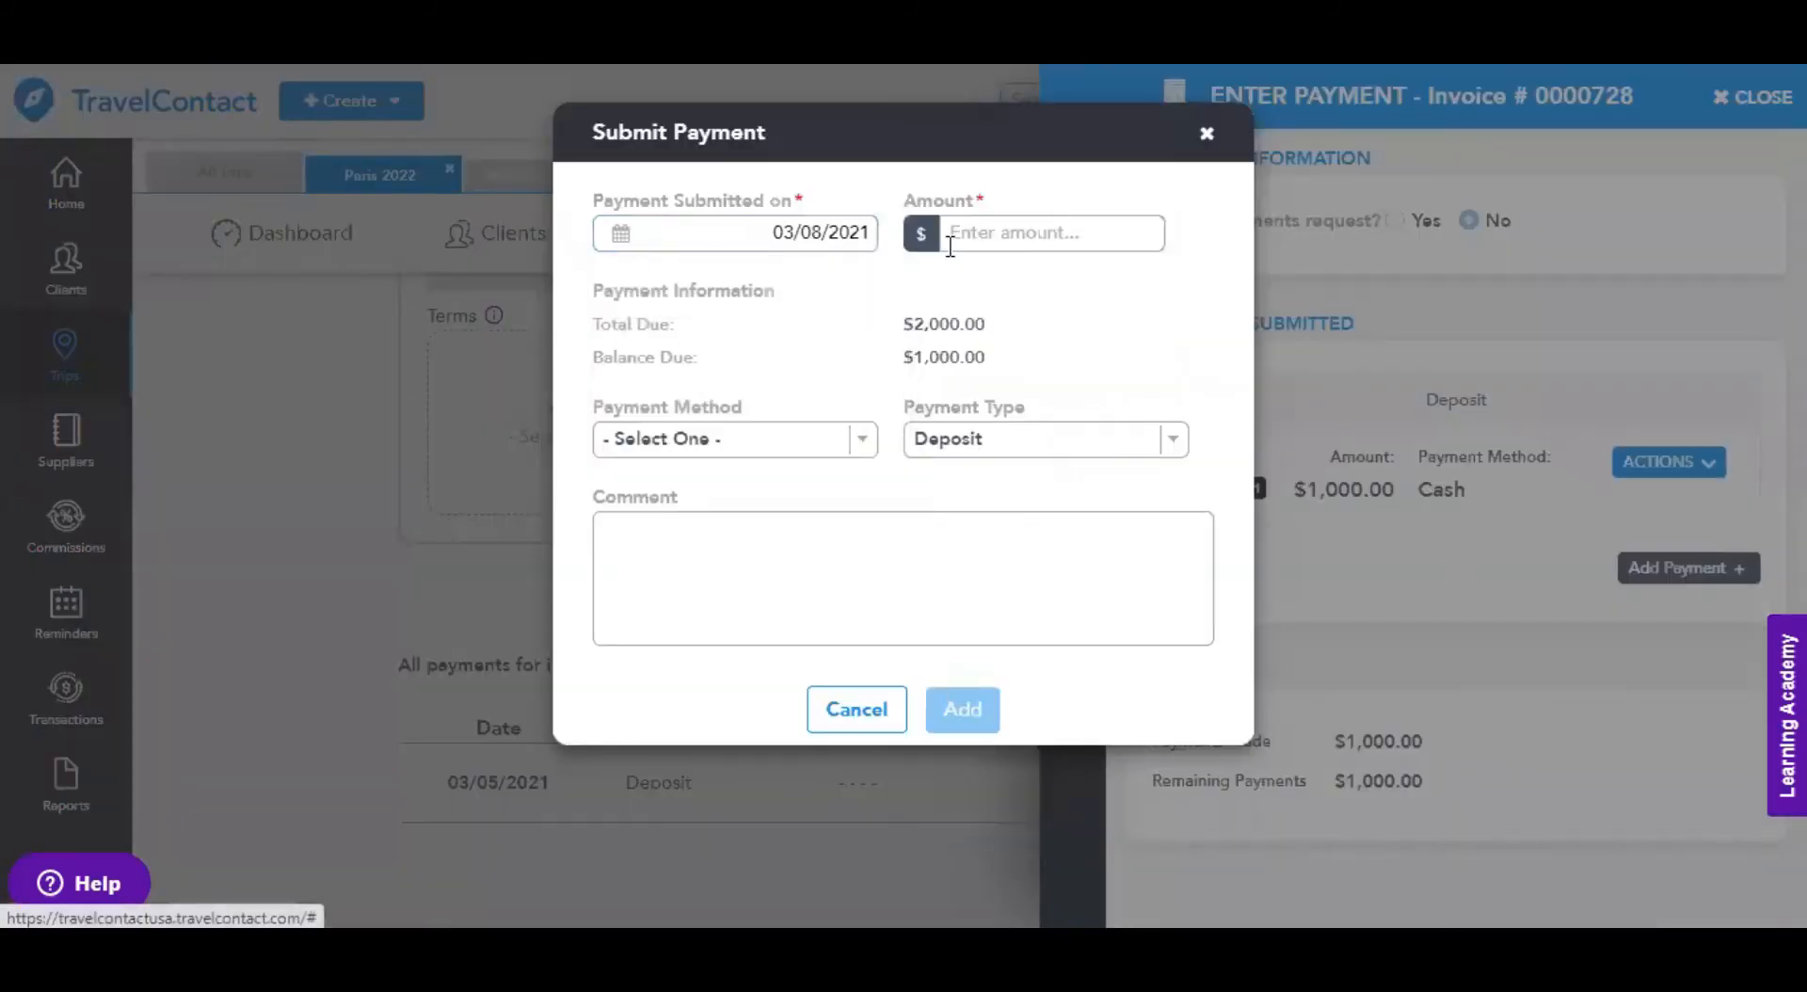
{"action": "left_click", "coordinate": [1019, 242]}
{"action": "type", "text": "500"}
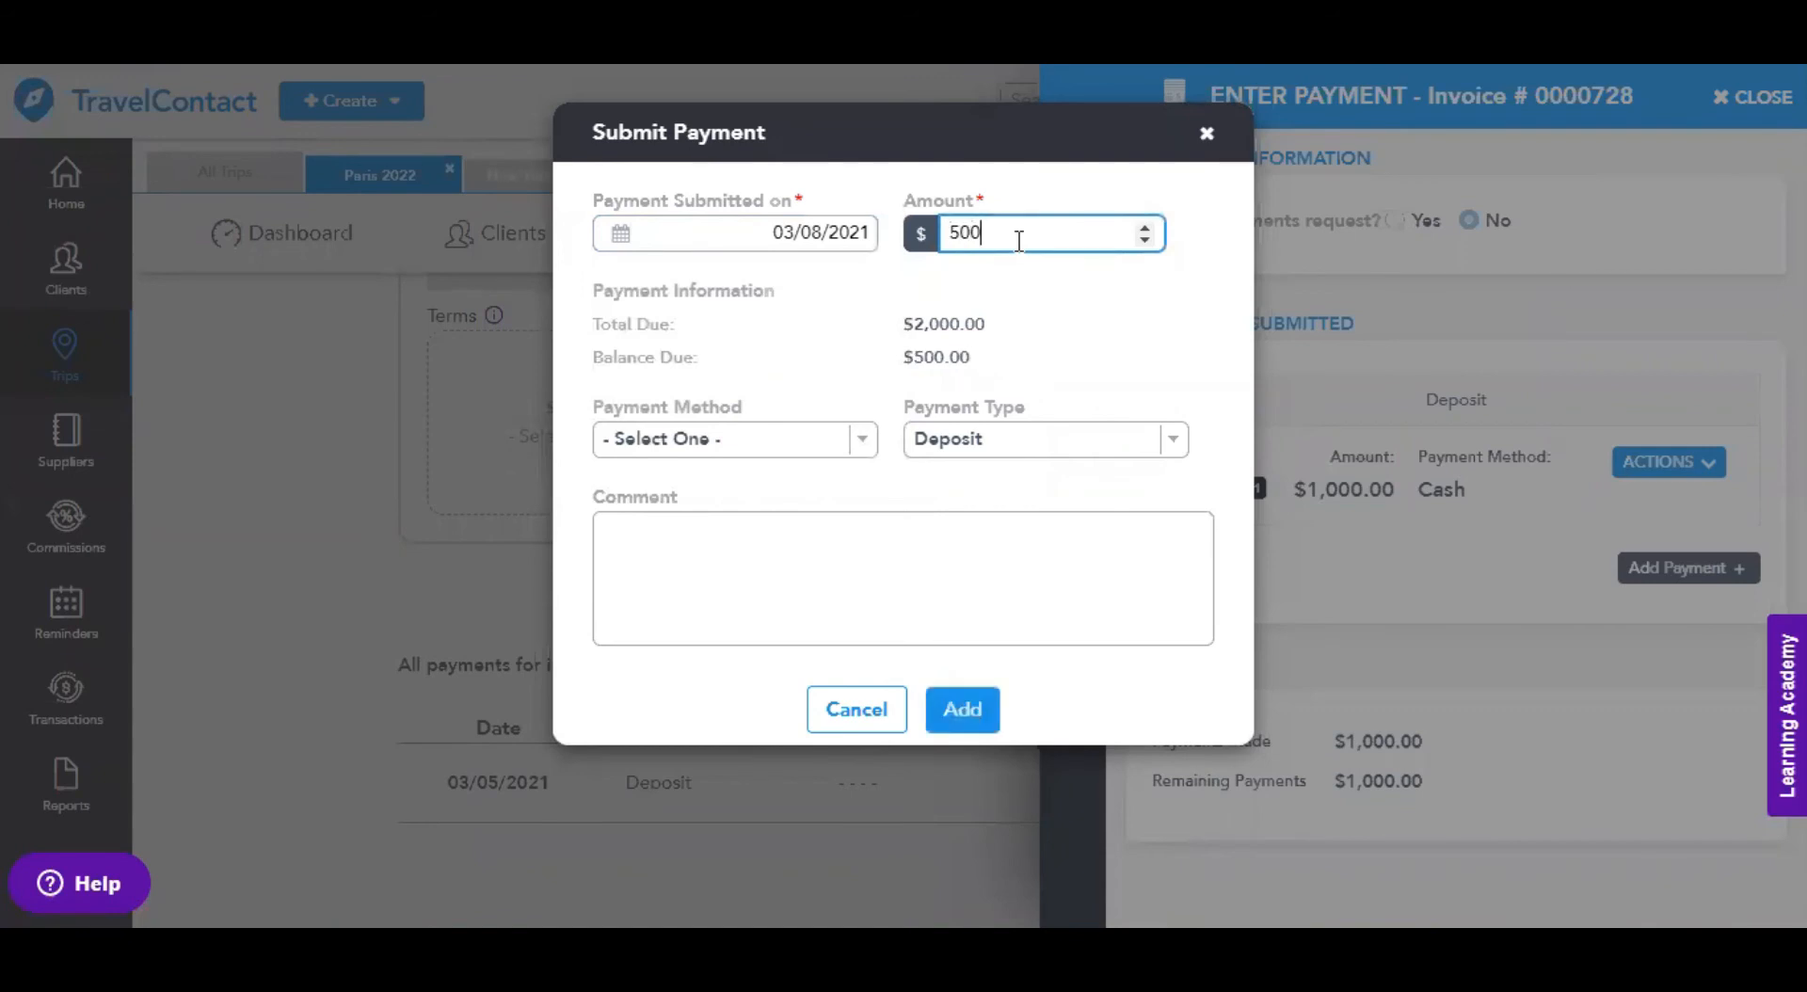
{"action": "left_click", "coordinate": [860, 440]}
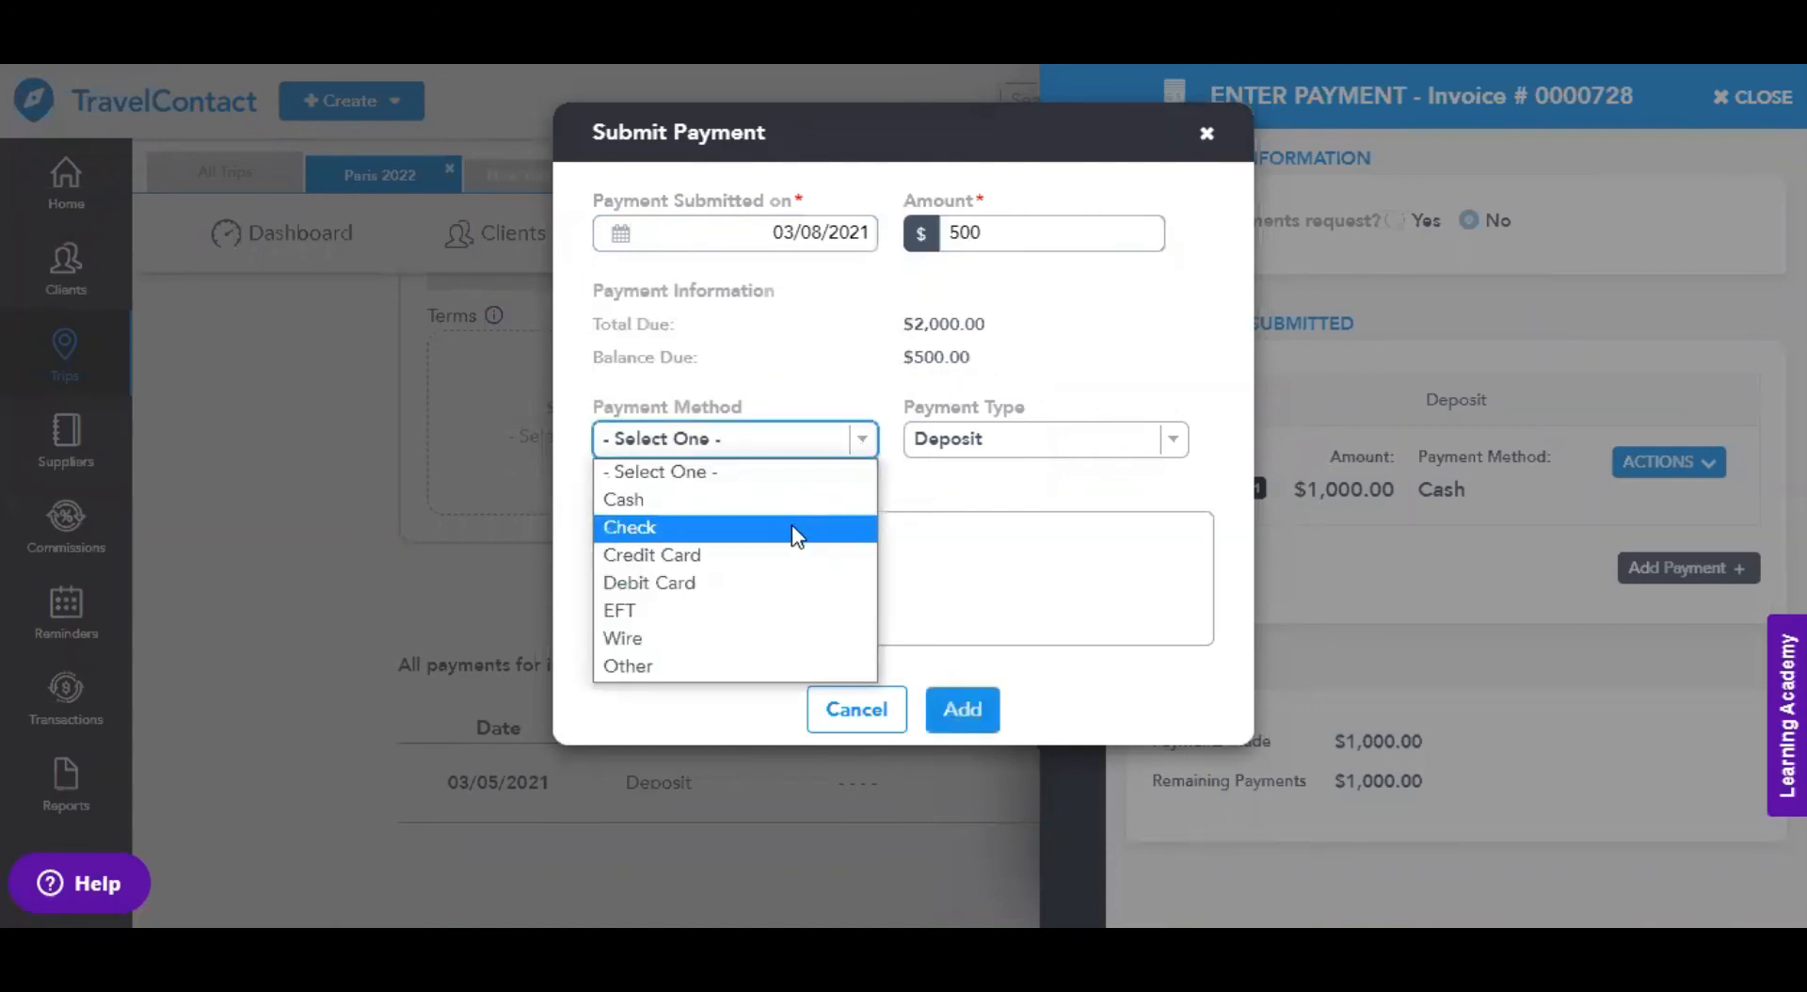
{"action": "left_click", "coordinate": [791, 532]}
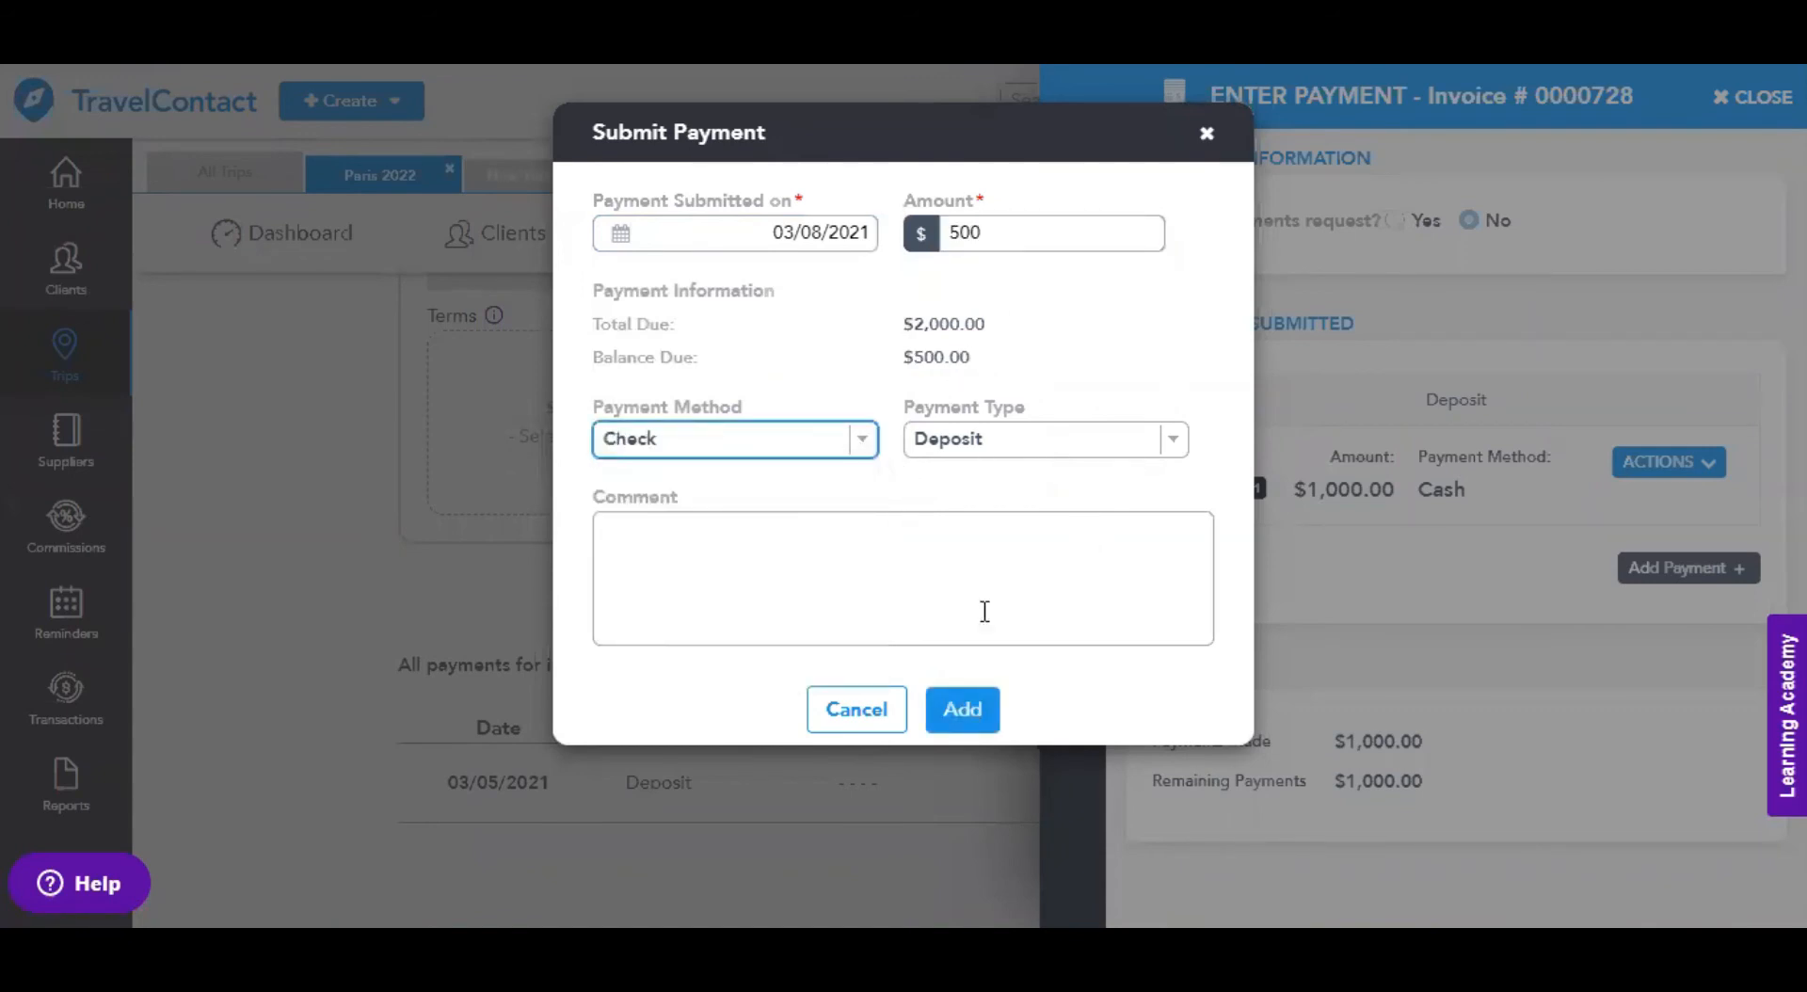
{"action": "left_click", "coordinate": [954, 704]}
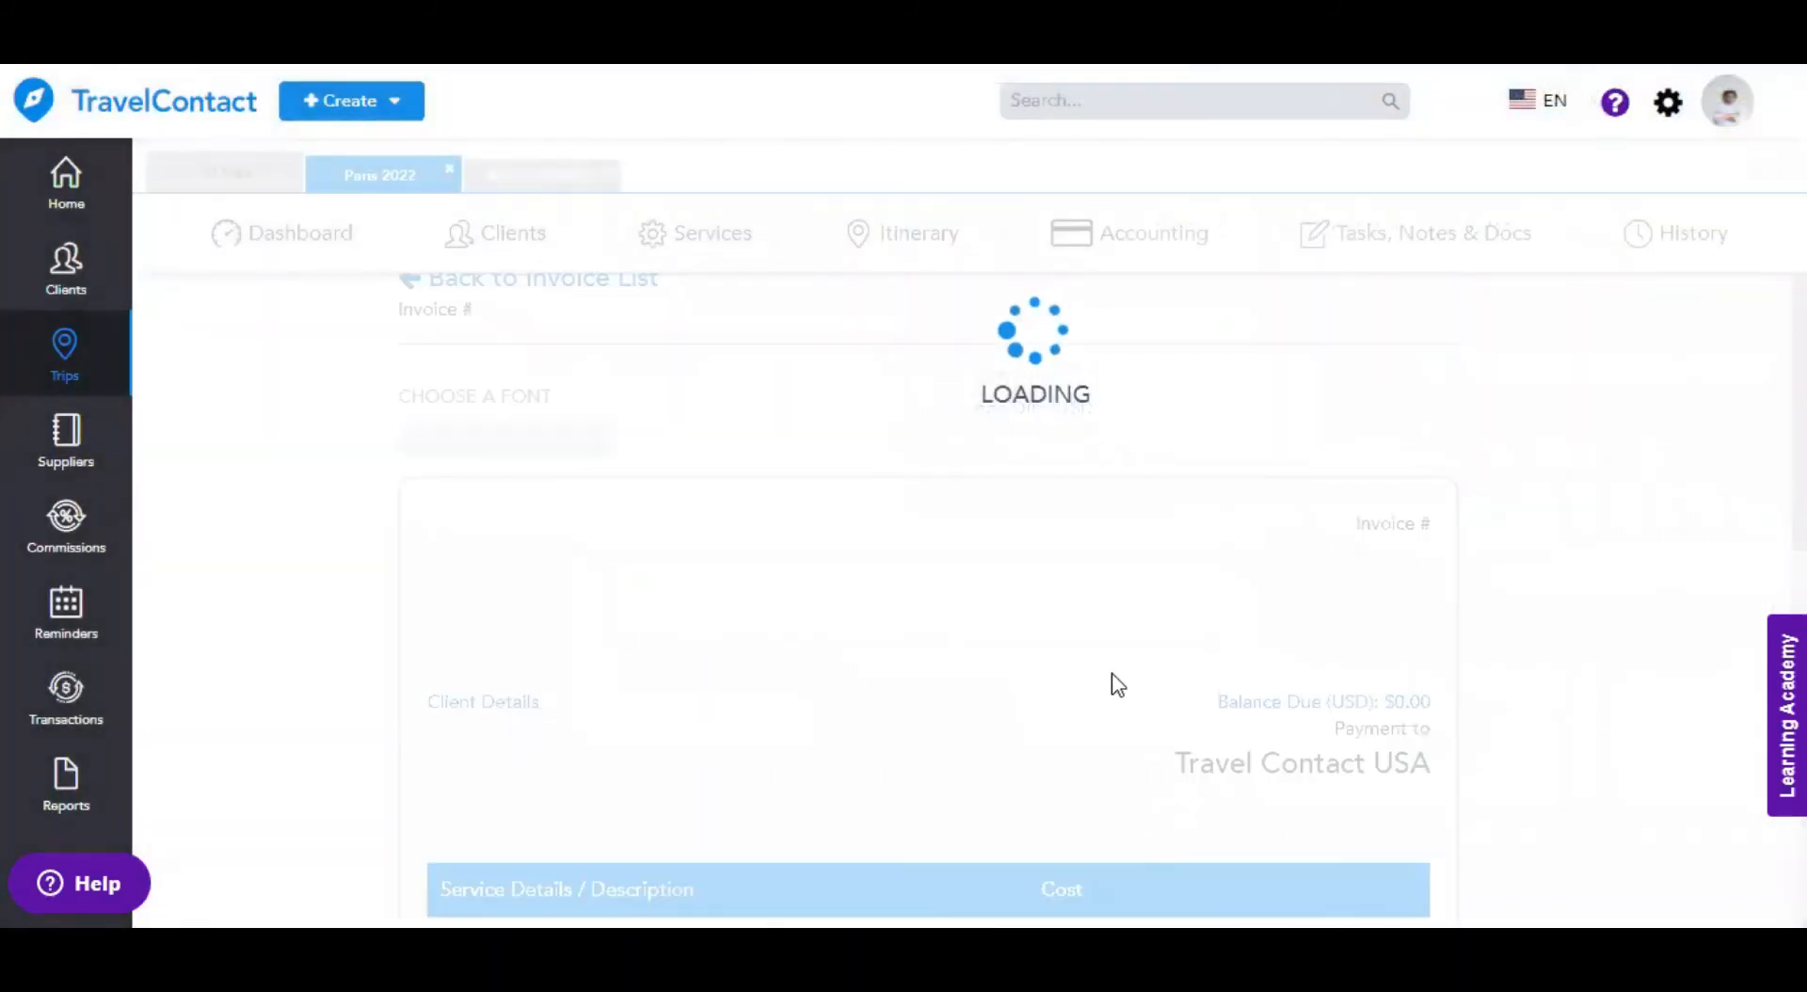
- Review the invoice's payment list, amount paid and balance due, and return to the invoice list
{"action": "scroll", "coordinate": [1110, 674], "scroll_direction": "down", "scroll_amount": 5}
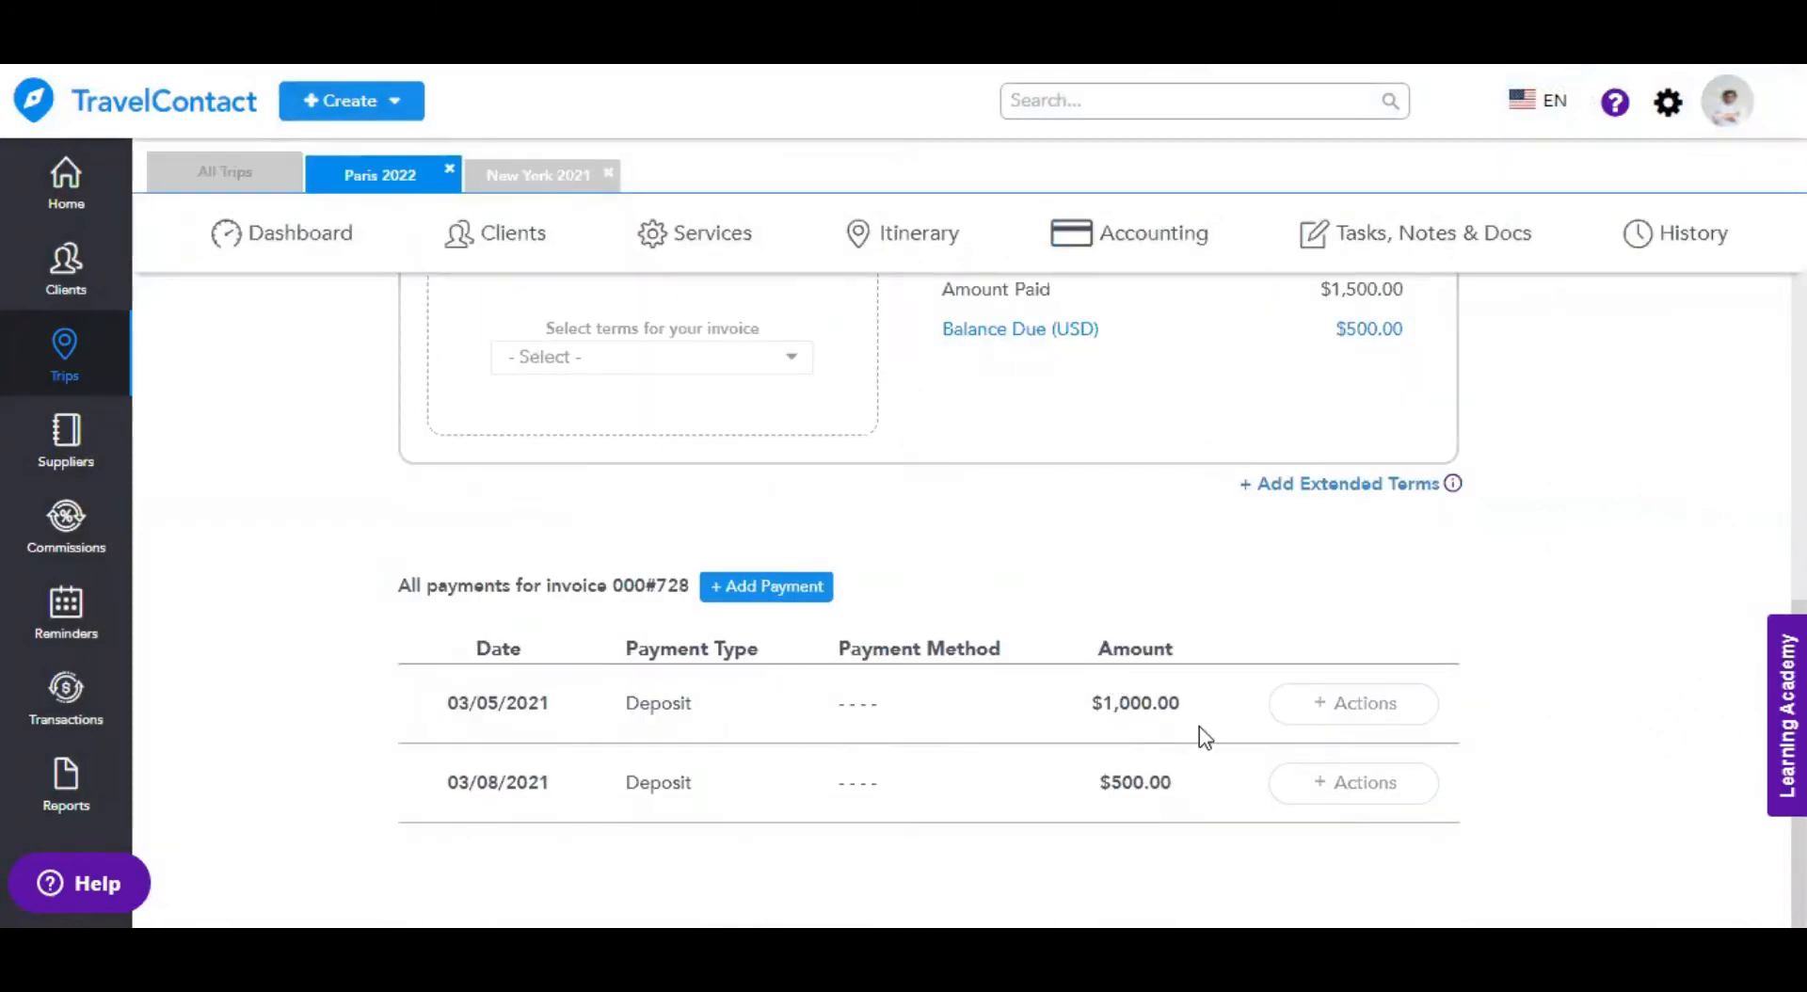
{"action": "scroll", "coordinate": [1199, 726], "scroll_direction": "up", "scroll_amount": 6}
{"action": "scroll", "coordinate": [1199, 726], "scroll_direction": "down", "scroll_amount": 2}
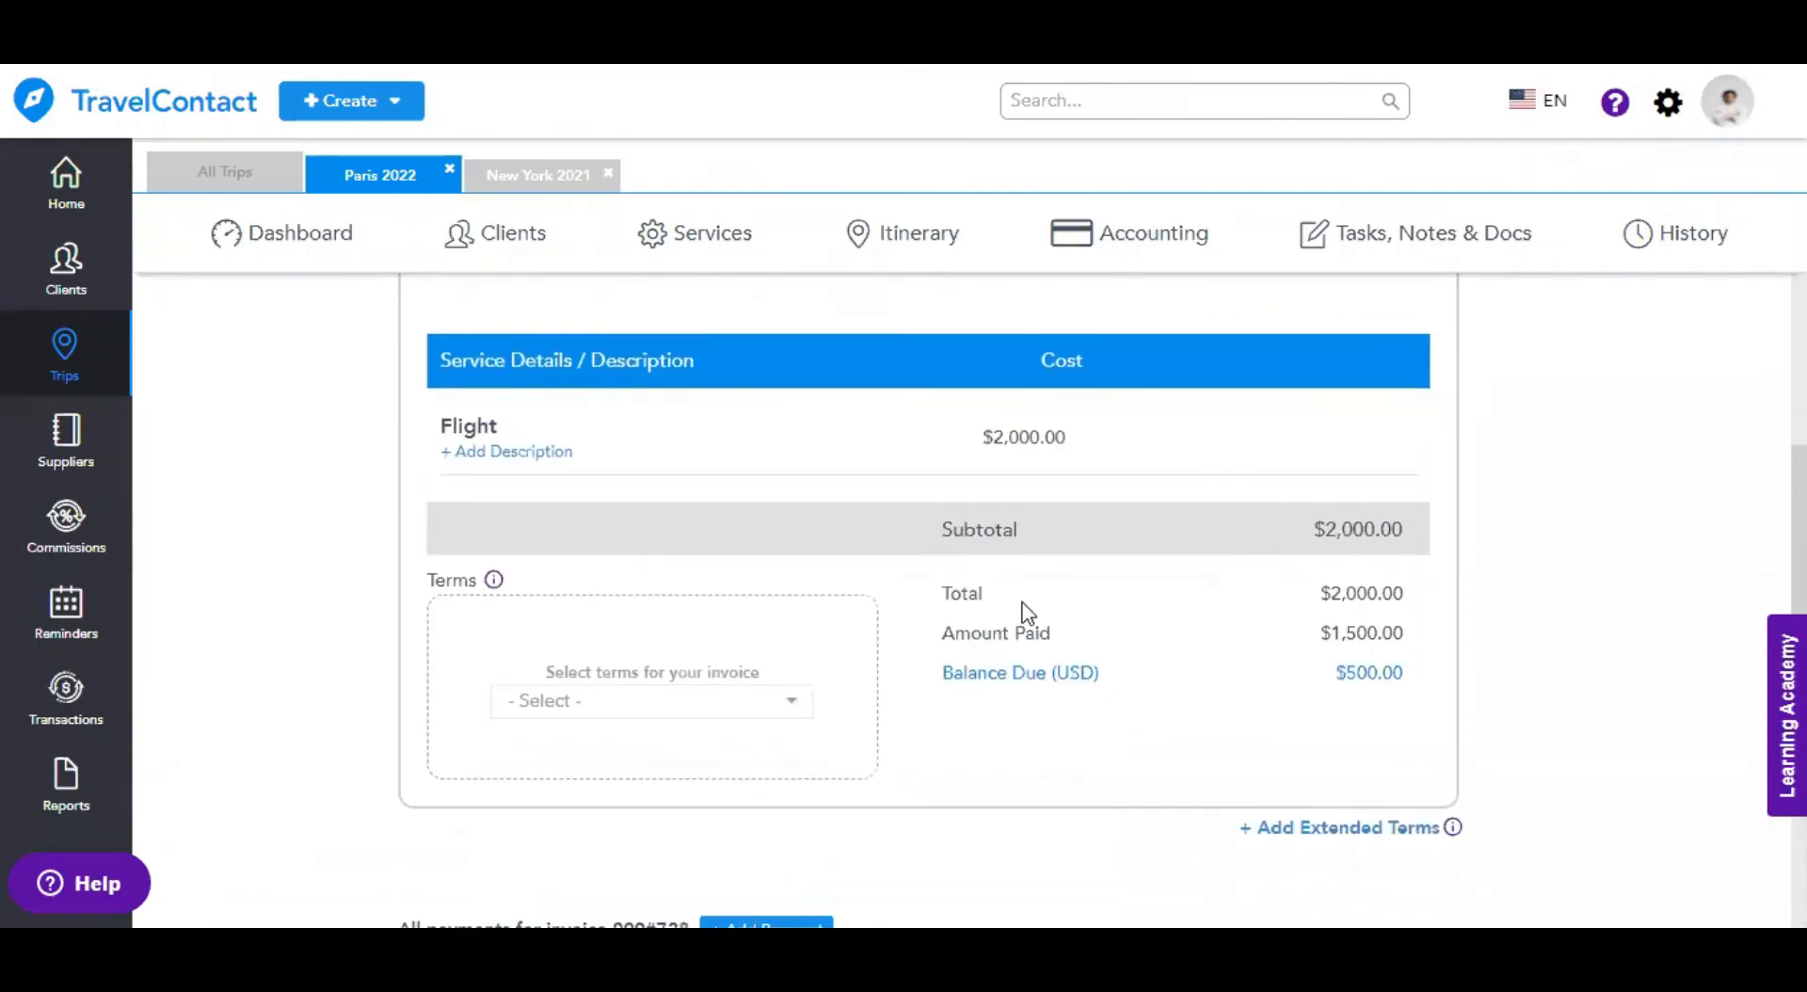
{"action": "scroll", "coordinate": [1216, 678], "scroll_direction": "up", "scroll_amount": 6}
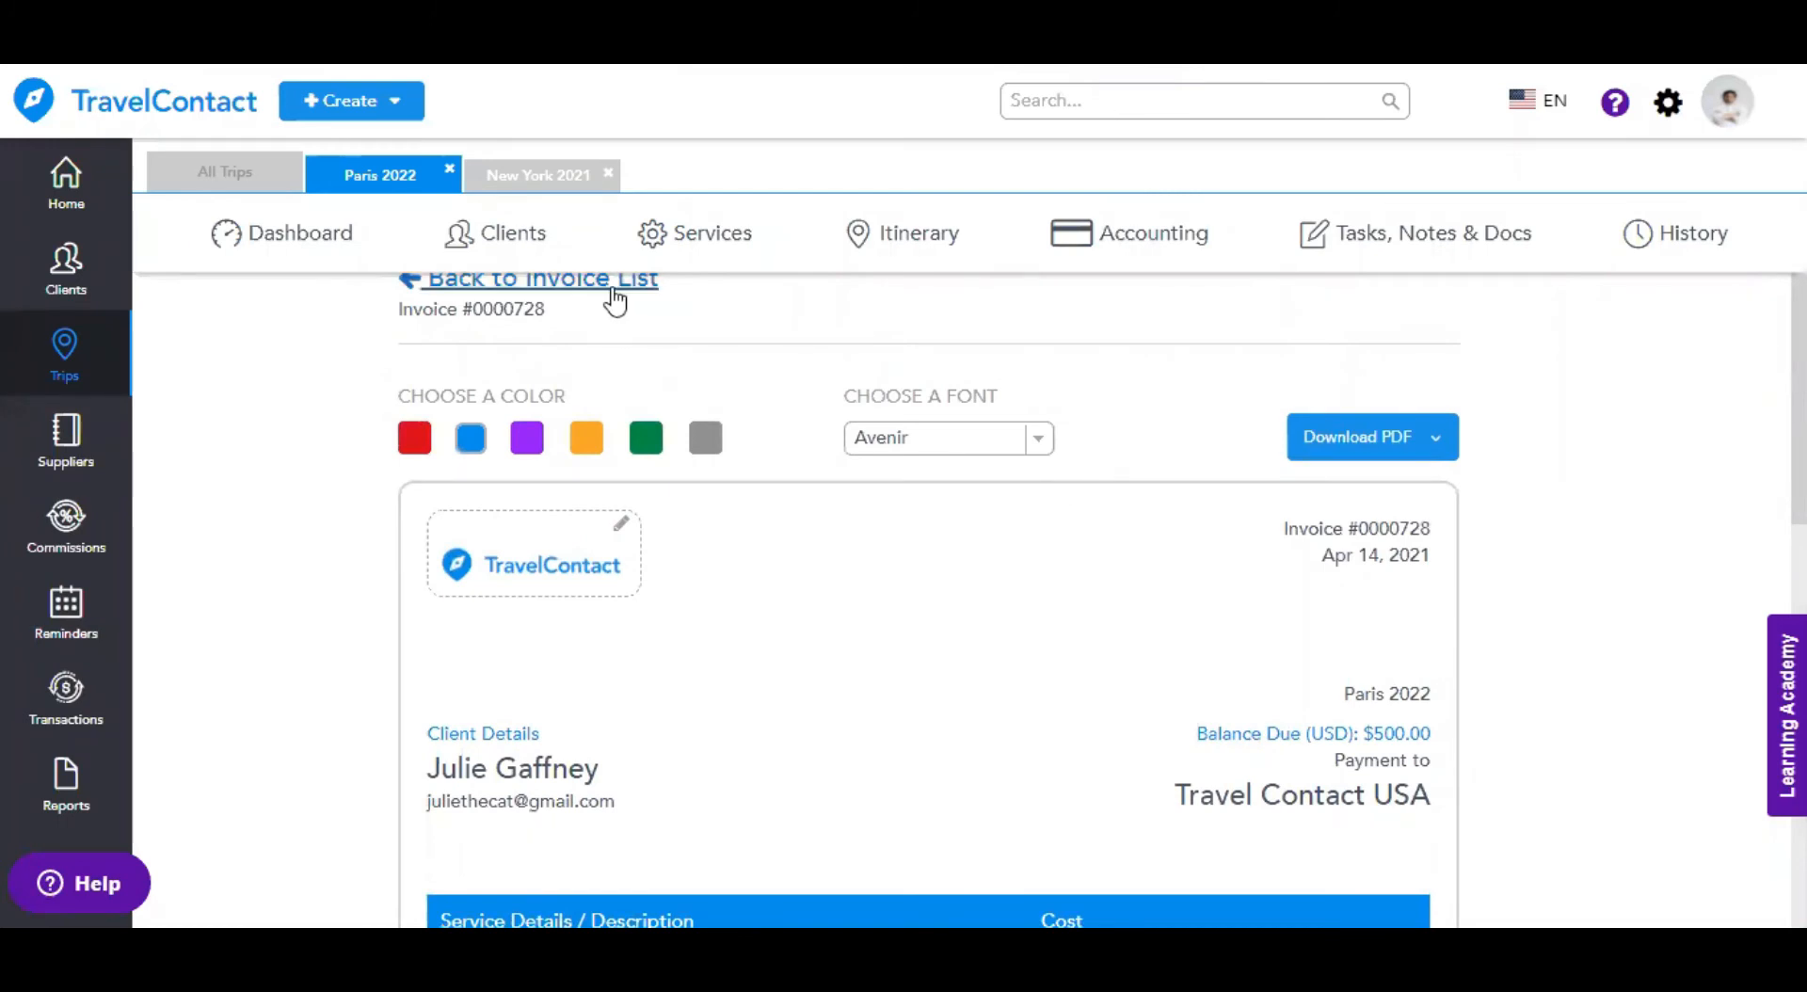
{"action": "left_click", "coordinate": [612, 283]}
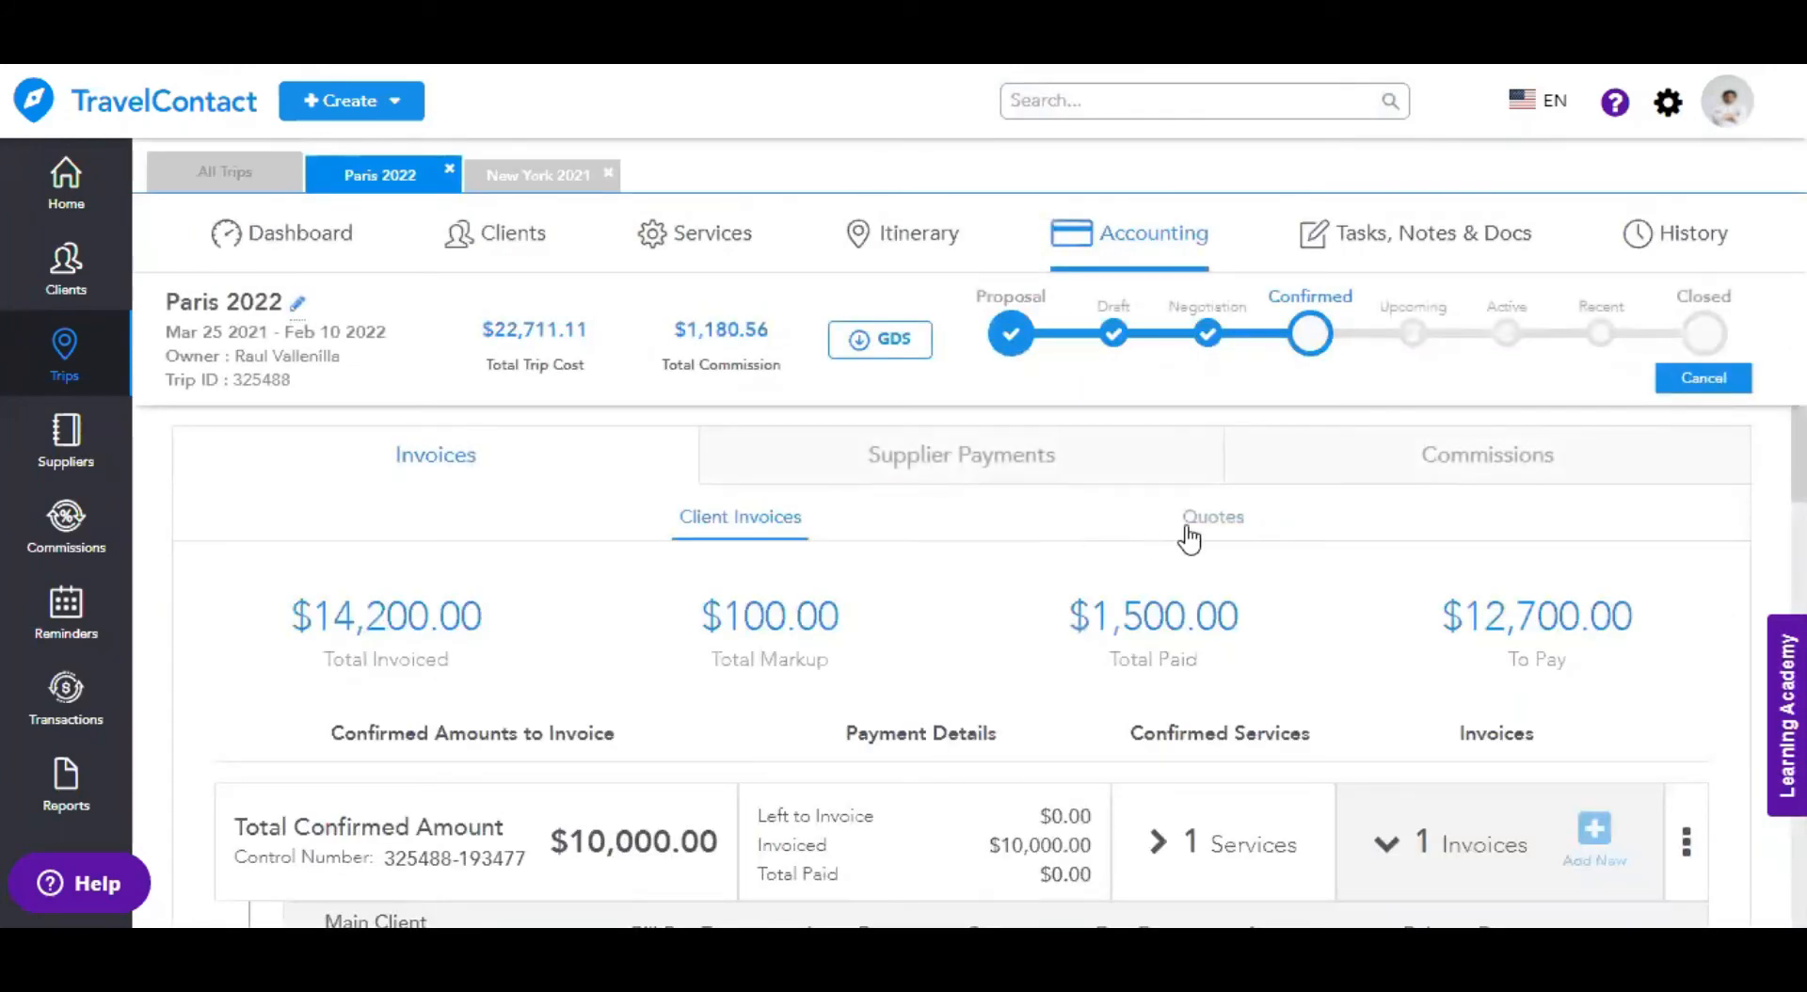
- Open the trip's quotes and examine the viewing, download and sending options available for Quote 2
{"action": "left_click", "coordinate": [1201, 527]}
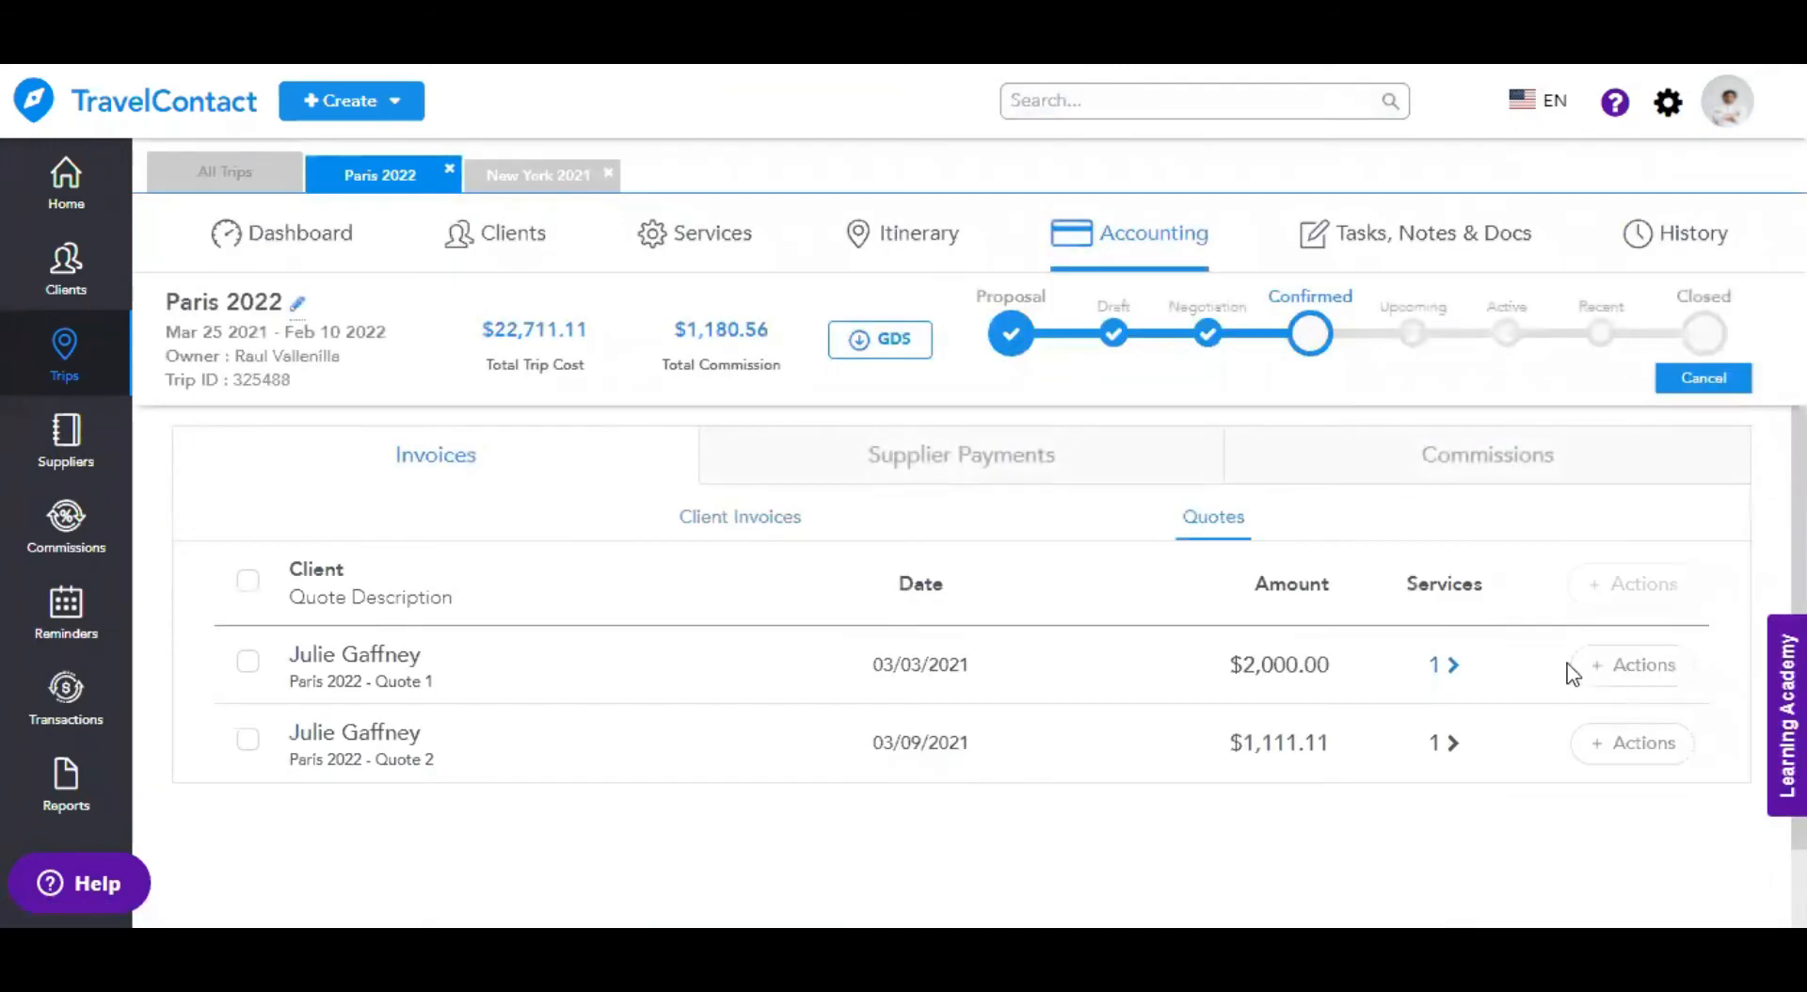
{"action": "left_click", "coordinate": [1624, 742]}
{"action": "scroll", "coordinate": [1514, 735], "scroll_direction": "down", "scroll_amount": 2}
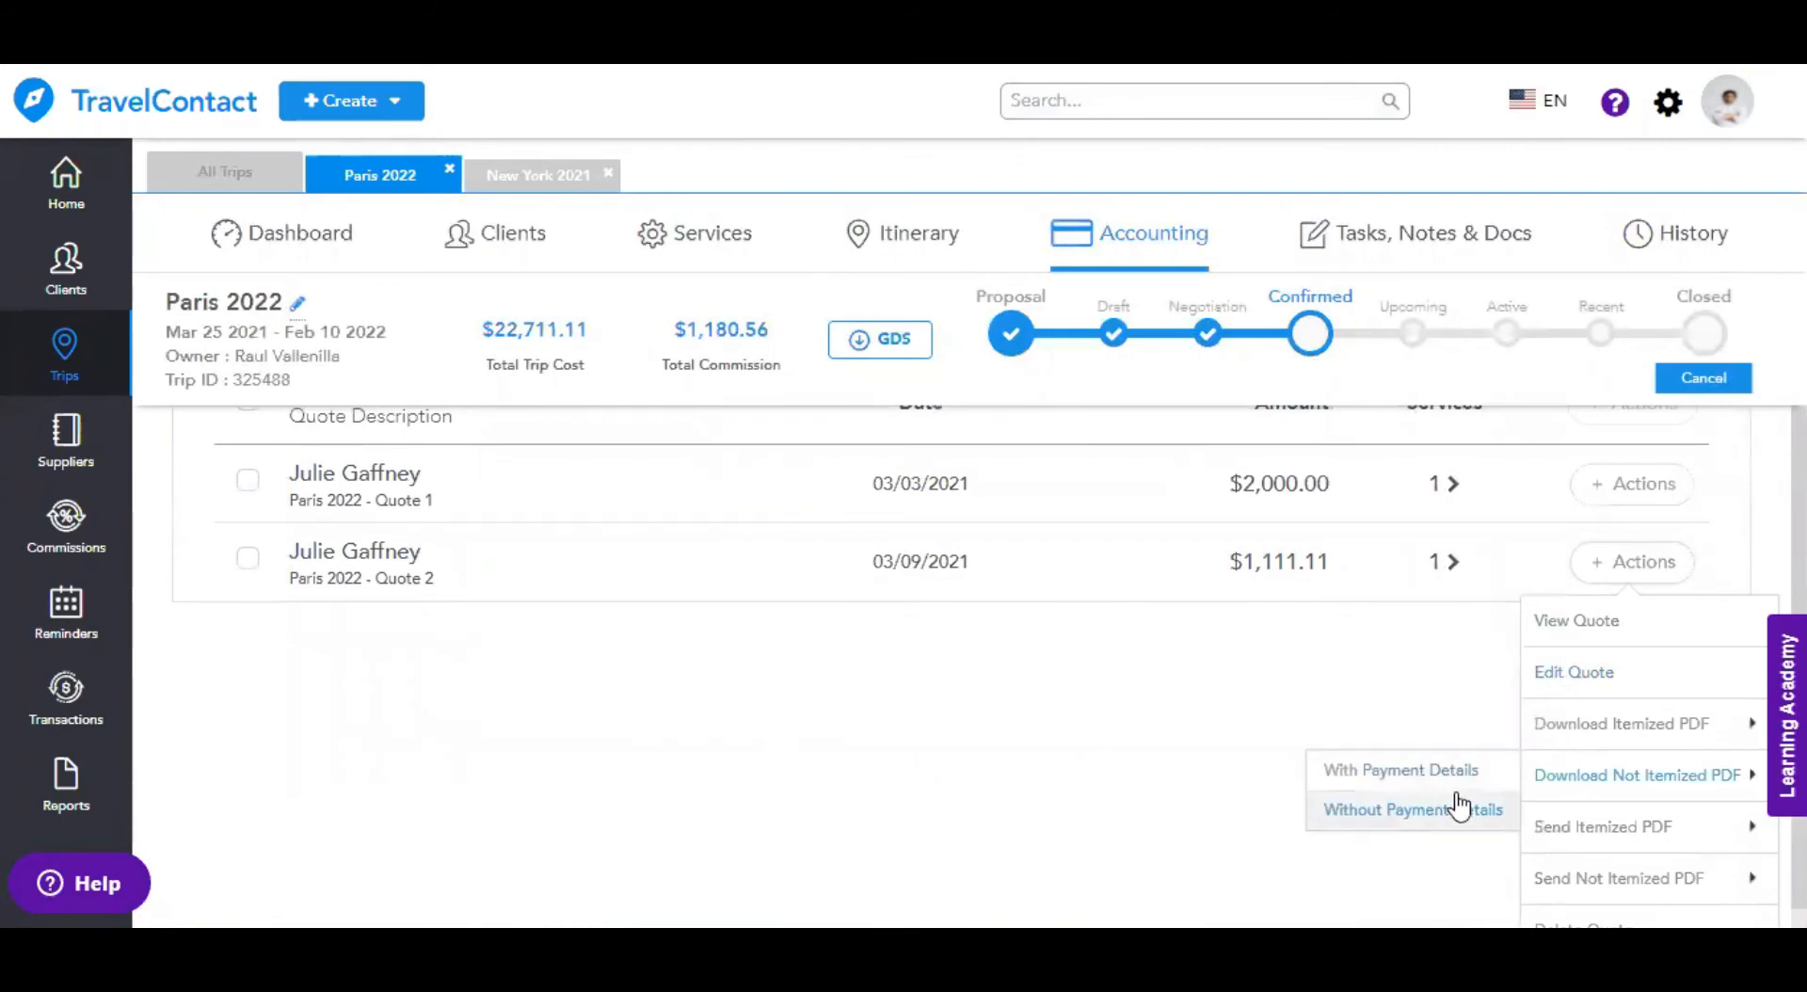
{"action": "scroll", "coordinate": [1142, 751], "scroll_direction": "down", "scroll_amount": 1}
{"action": "scroll", "coordinate": [1142, 758], "scroll_direction": "up", "scroll_amount": 2}
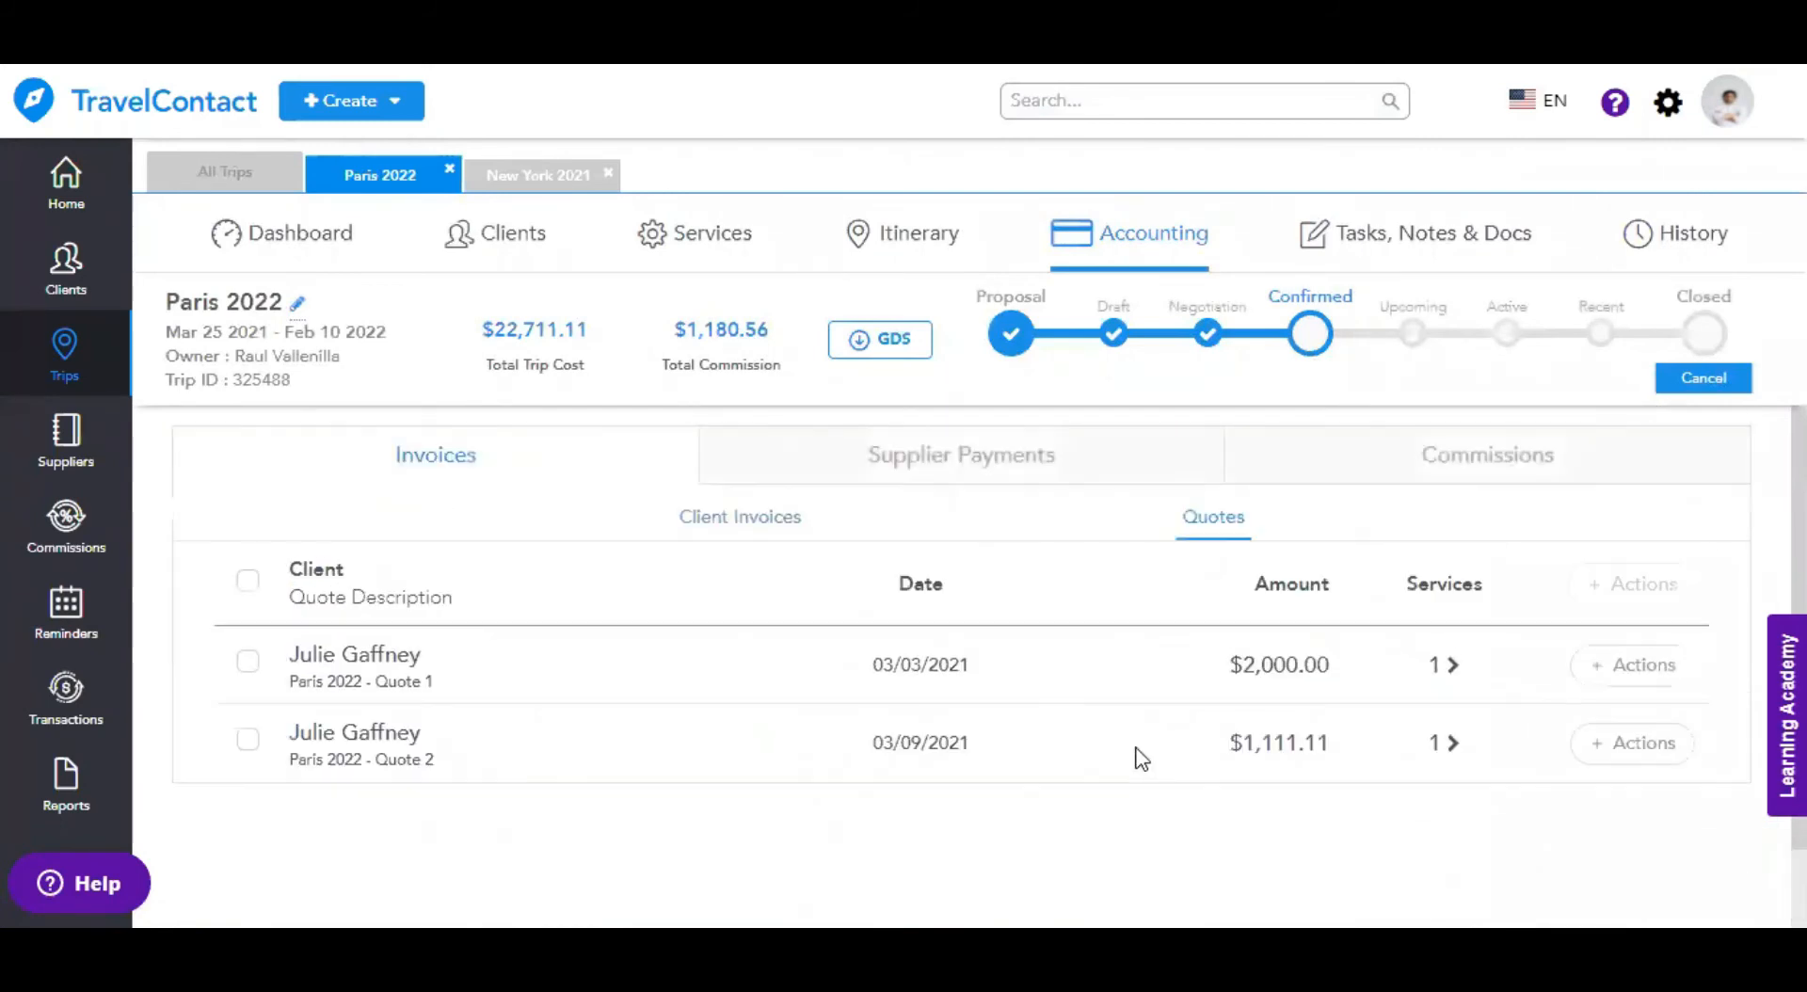
- Mark the BiBo Dani García restaurant service dated 03/29/2021 as paid in the direct supplier payments
{"action": "left_click", "coordinate": [1040, 452]}
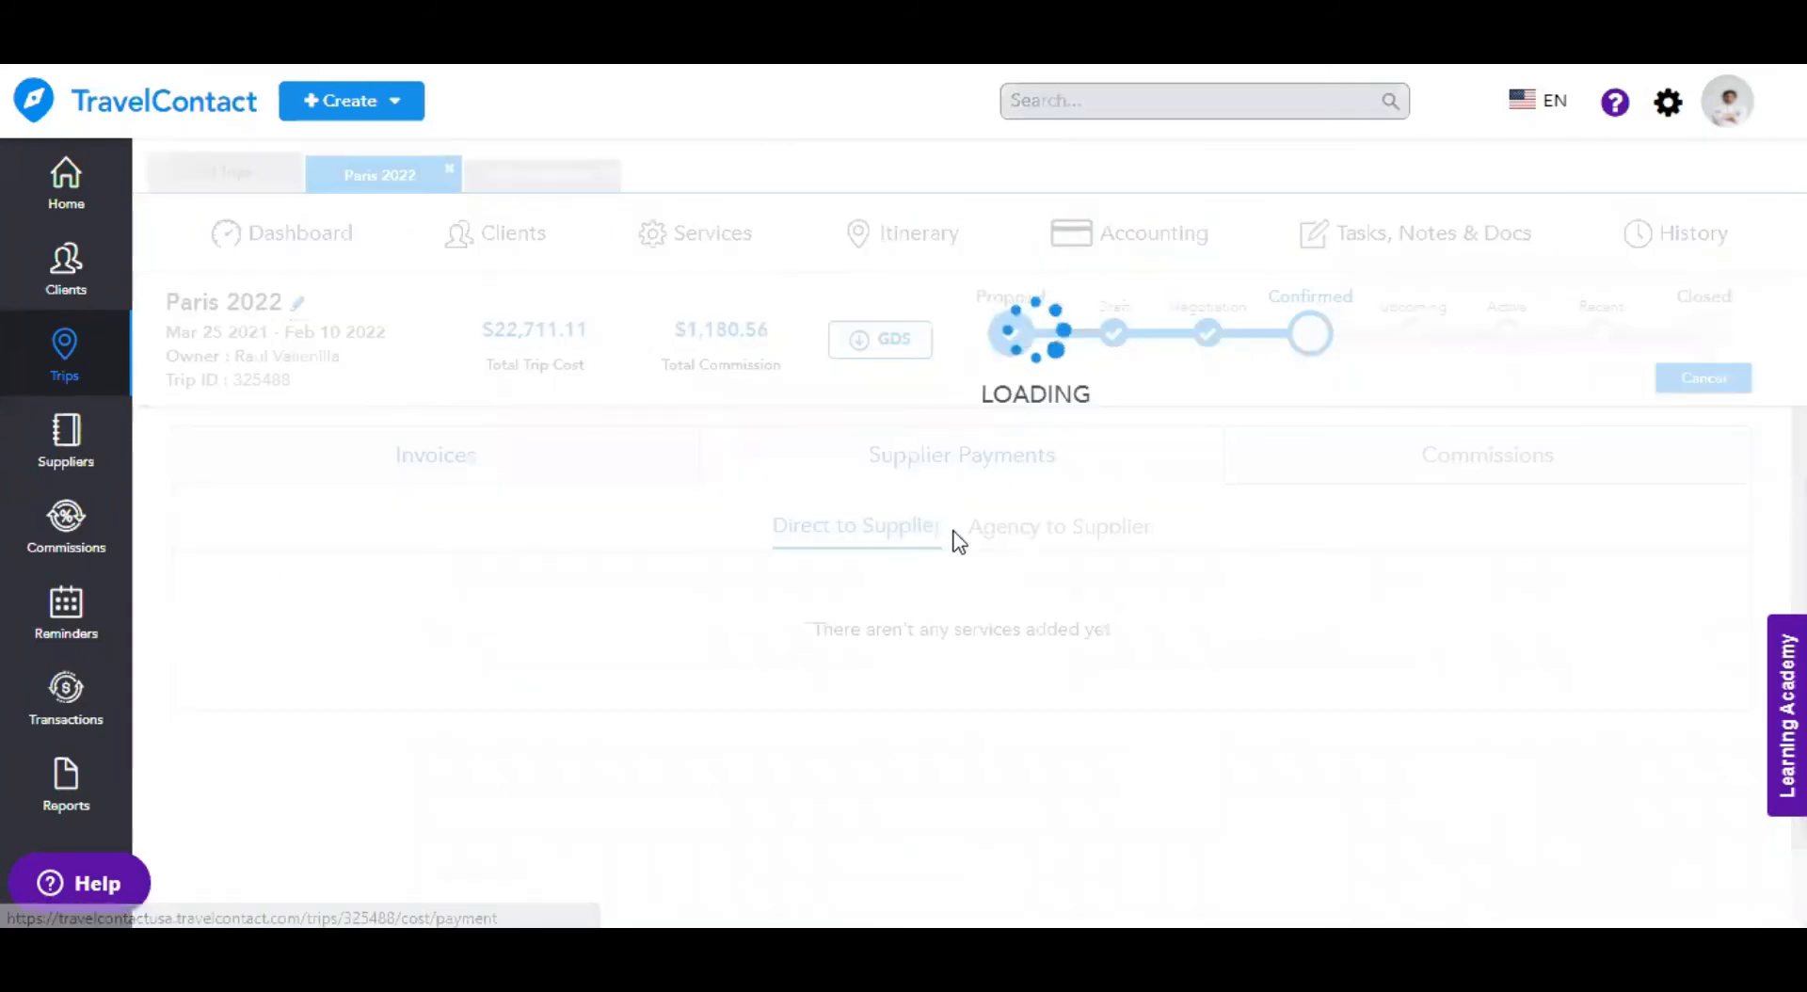
{"action": "scroll", "coordinate": [1116, 633], "scroll_direction": "down", "scroll_amount": 2}
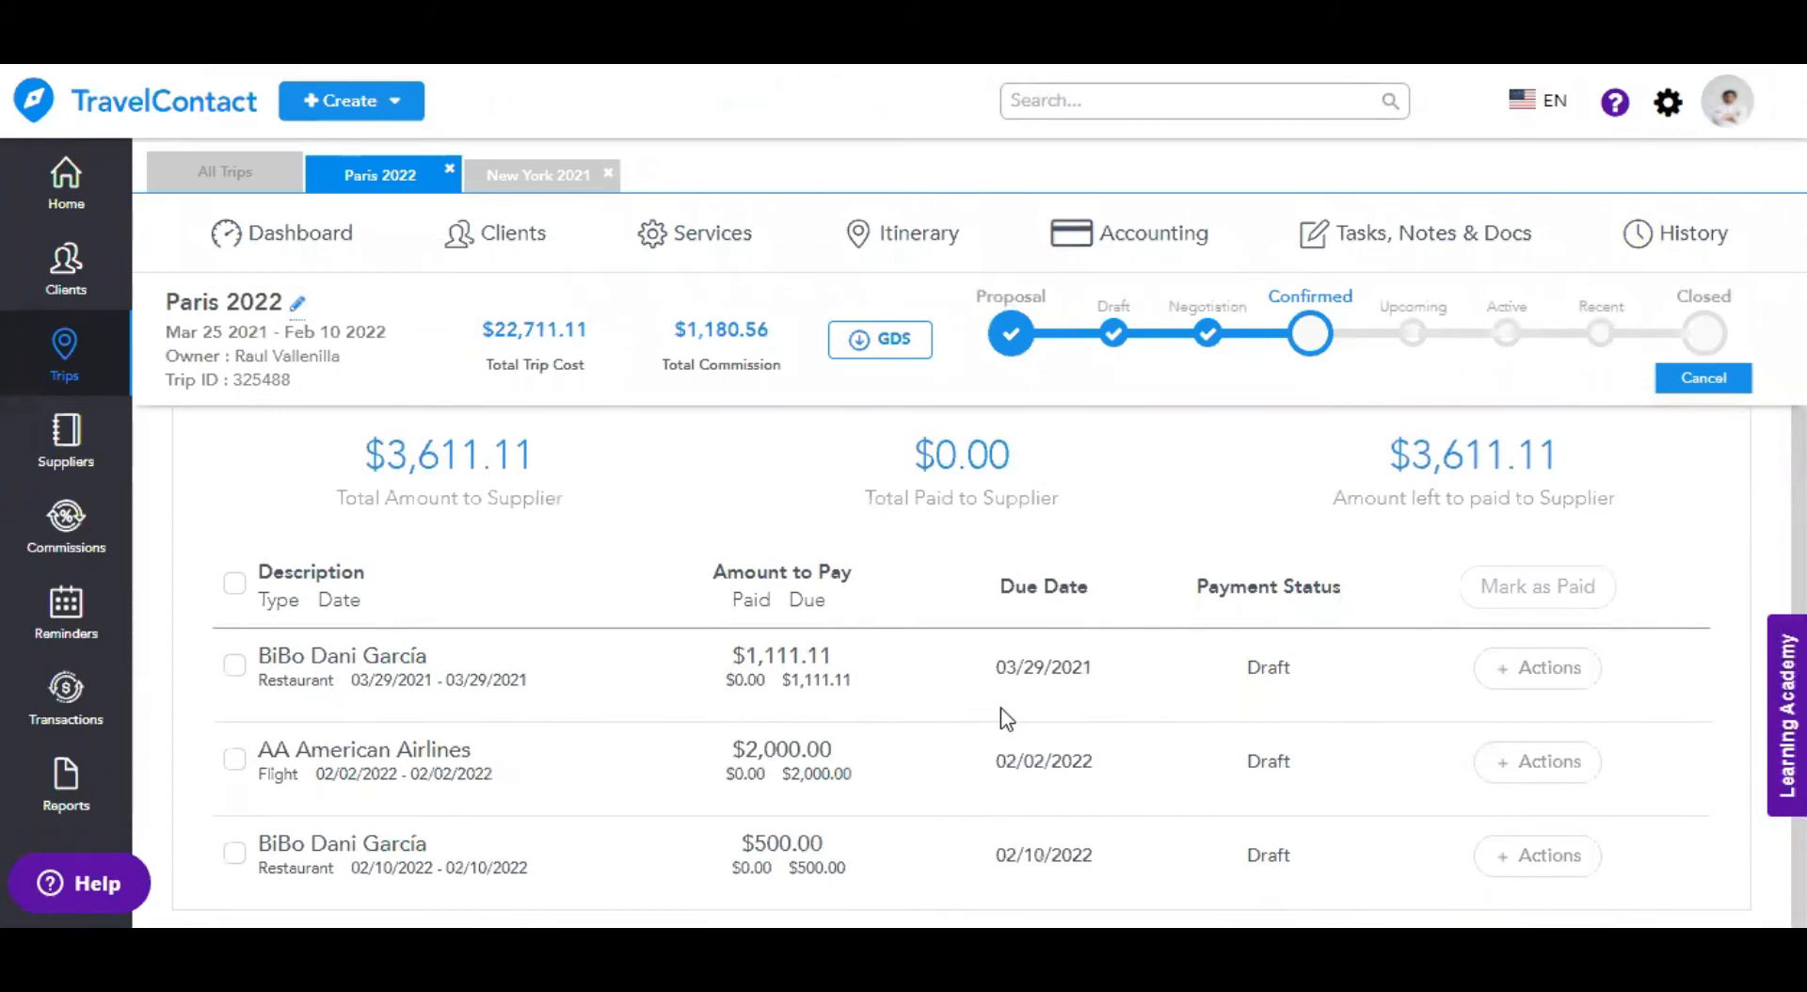
{"action": "left_click", "coordinate": [1534, 669]}
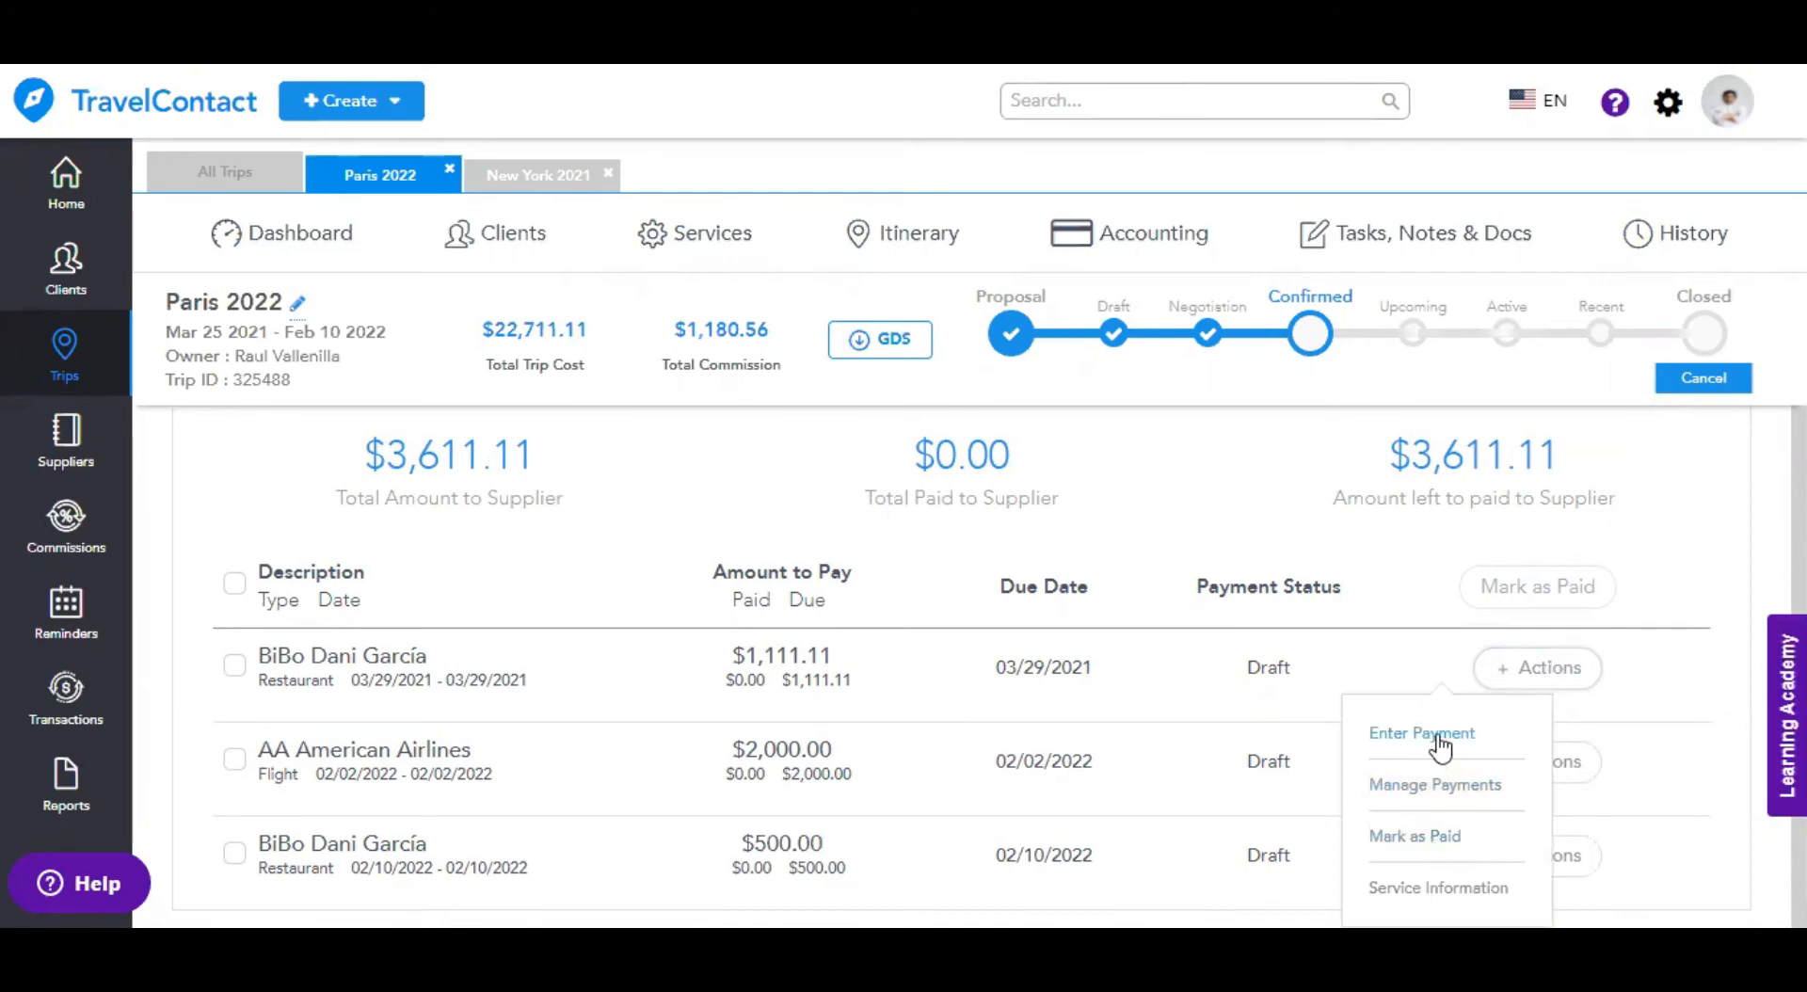
{"action": "left_click", "coordinate": [1437, 837]}
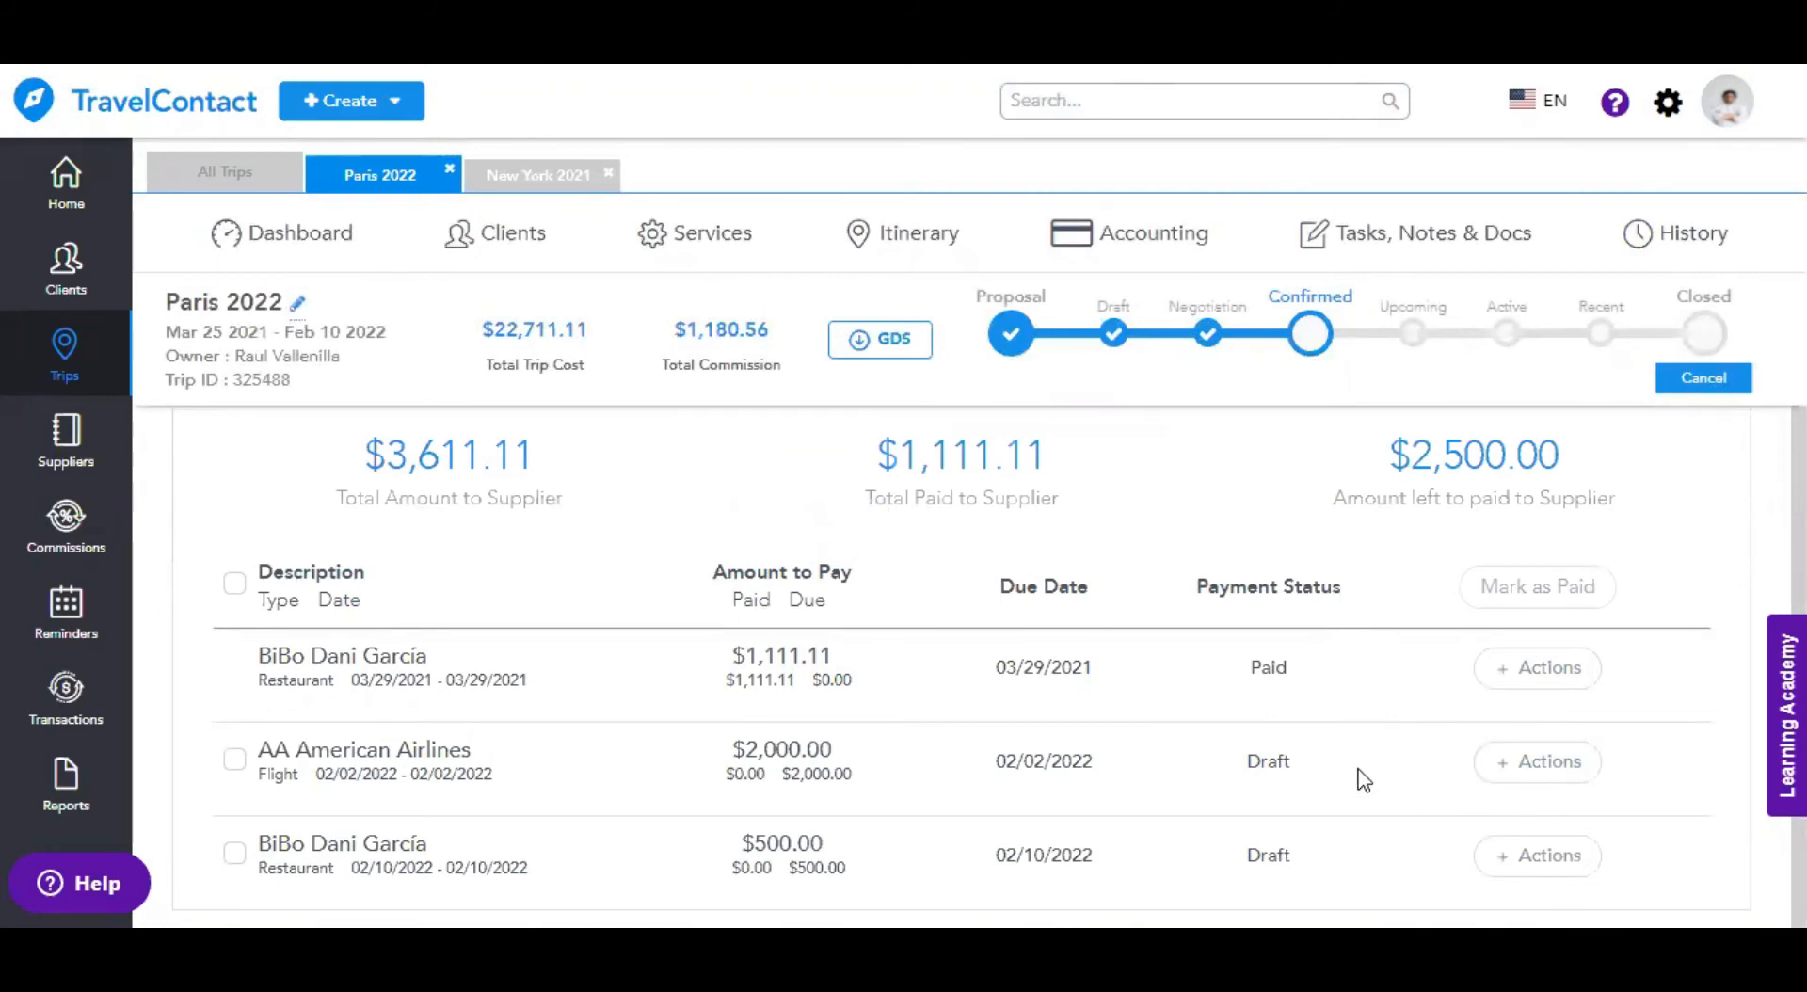
- Enter a $1000 credit card deposit submitted on 03/08/2021 for the AA American Airlines flight dated 02/02/2022
{"action": "left_click", "coordinate": [1573, 779]}
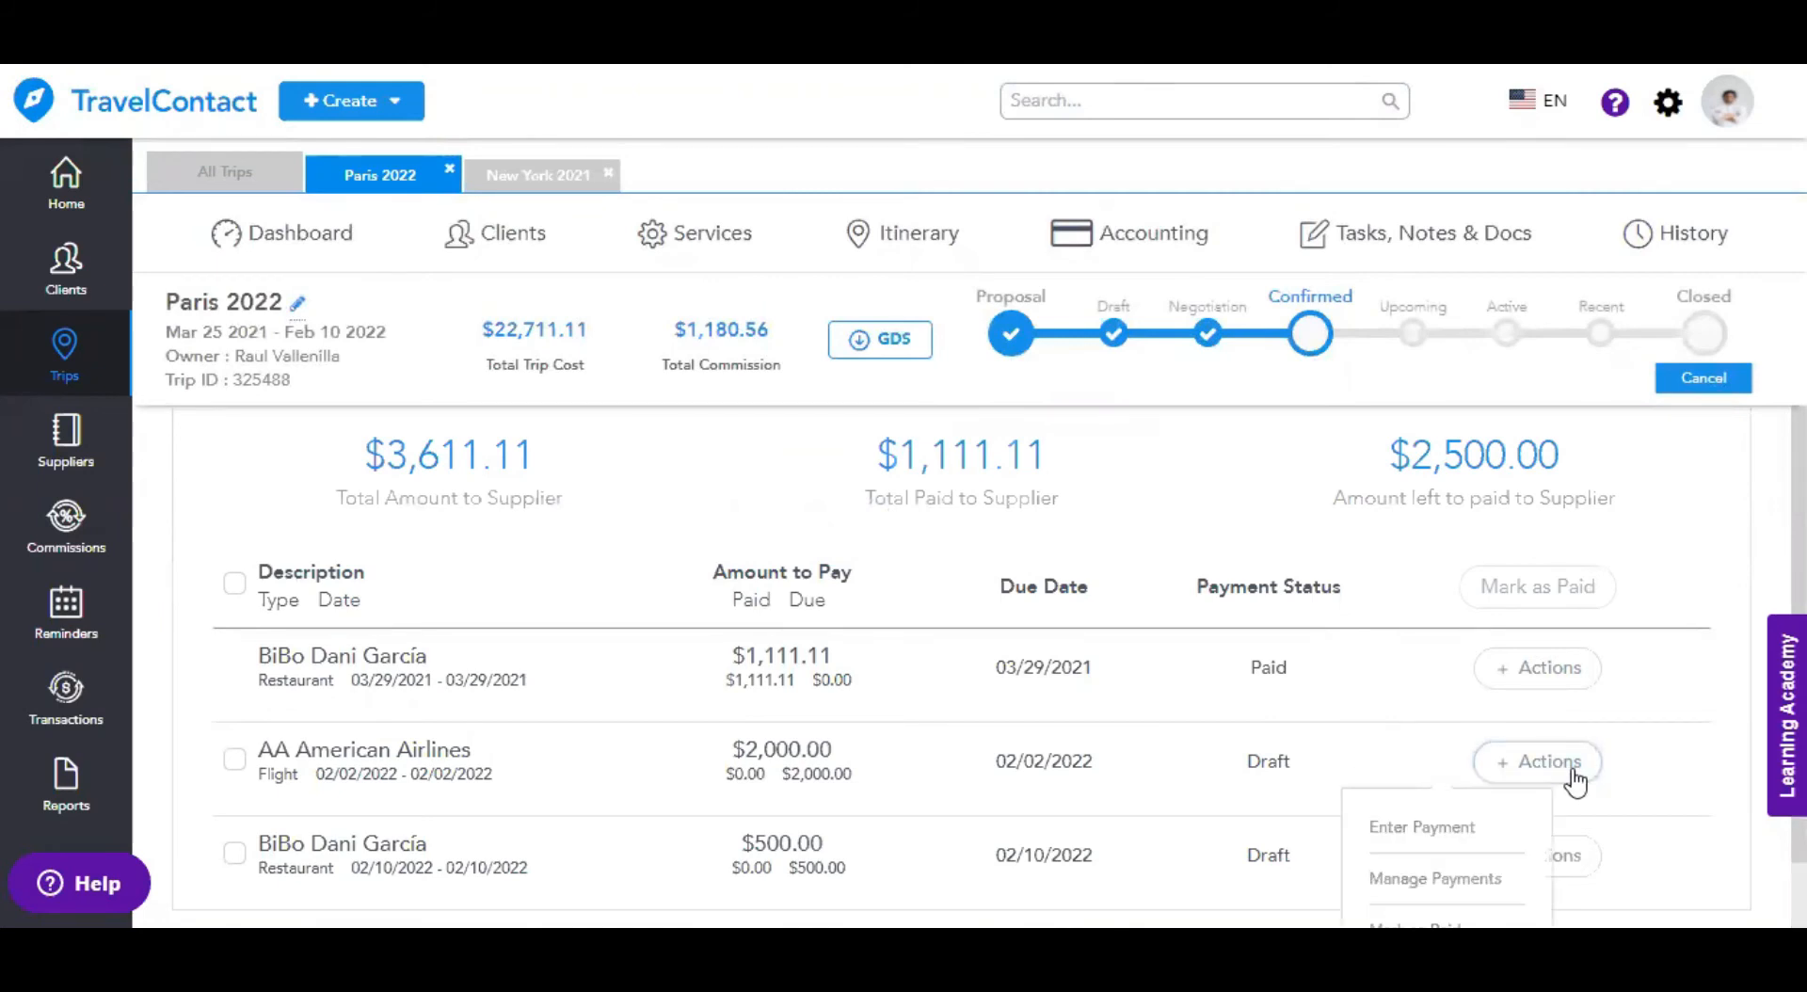
{"action": "left_click", "coordinate": [1439, 827]}
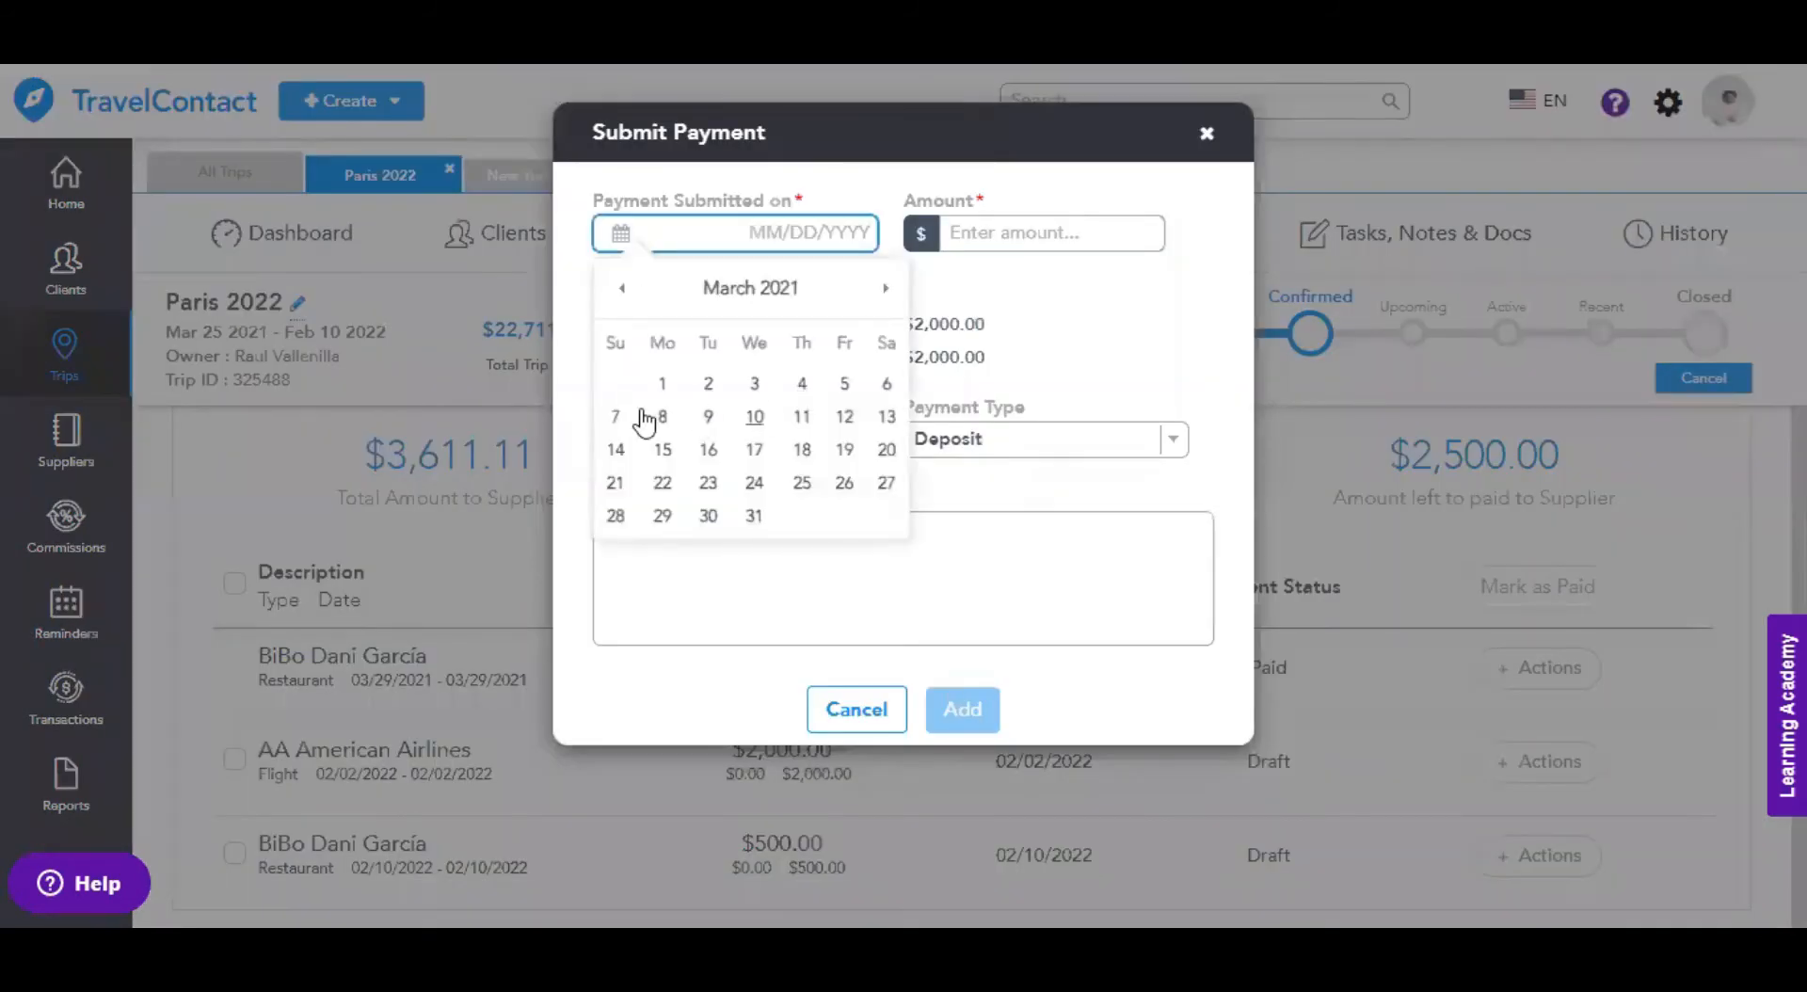
{"action": "left_click", "coordinate": [663, 416]}
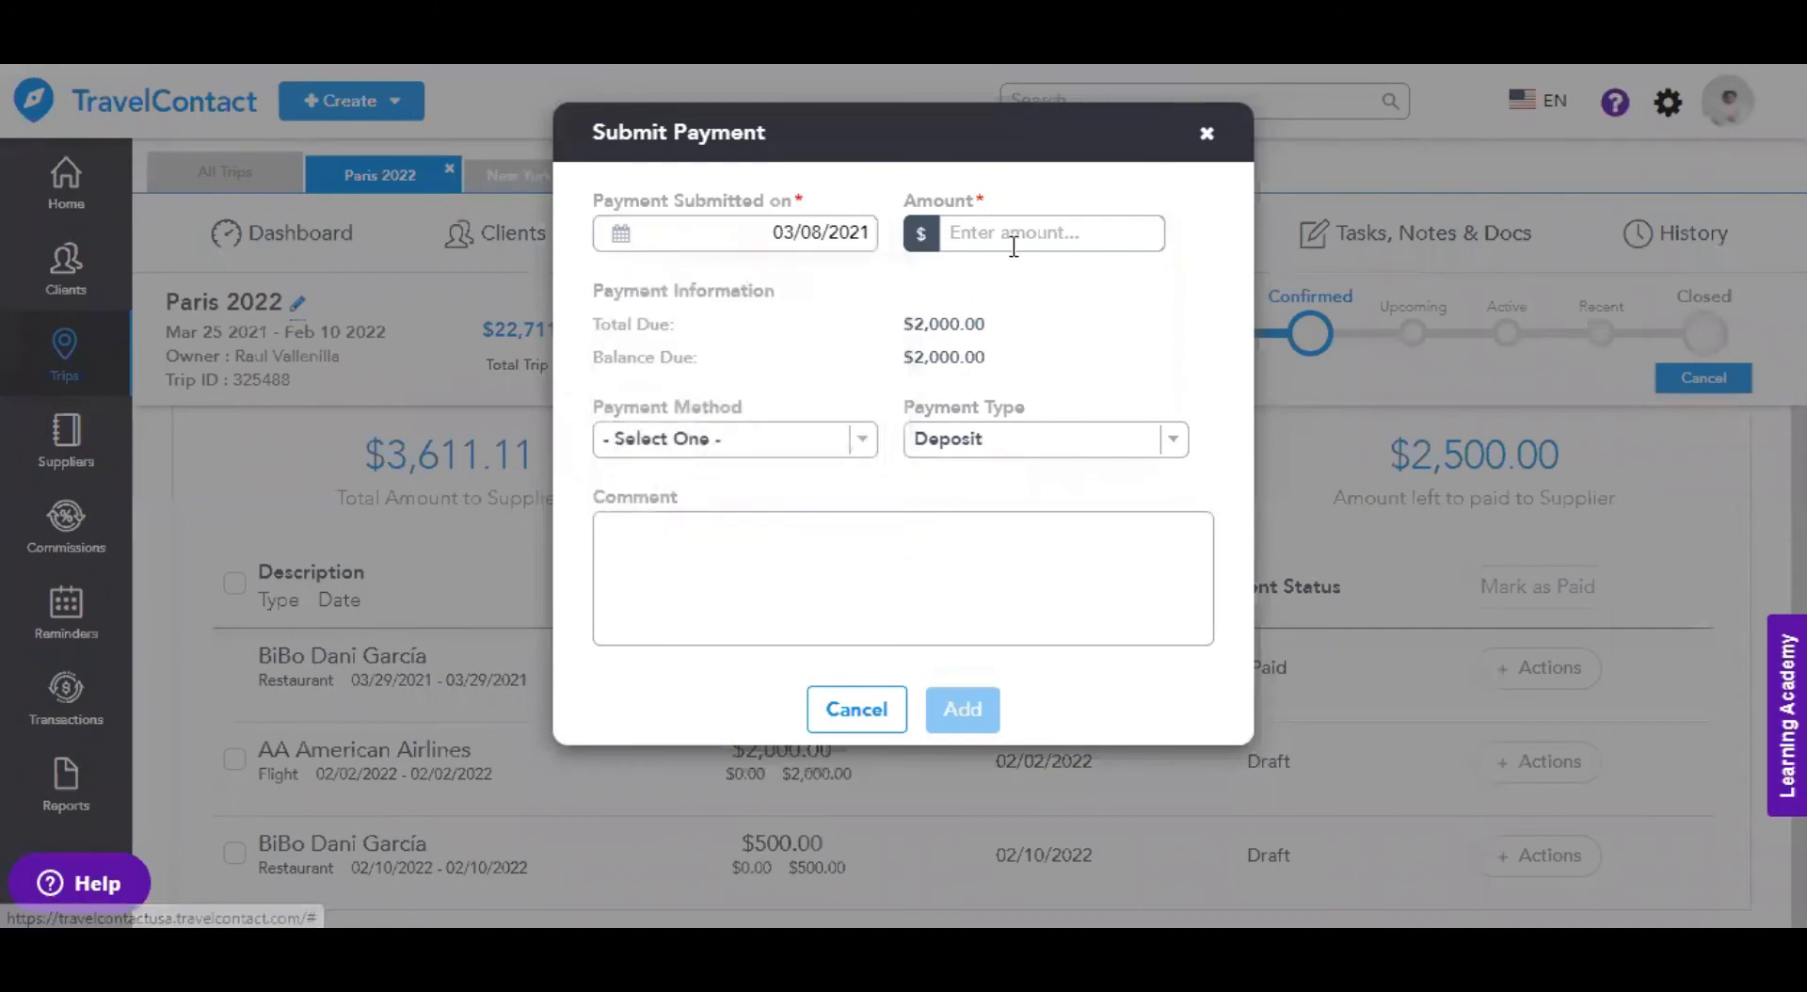
{"action": "left_click", "coordinate": [1024, 235]}
{"action": "type", "text": "1000"}
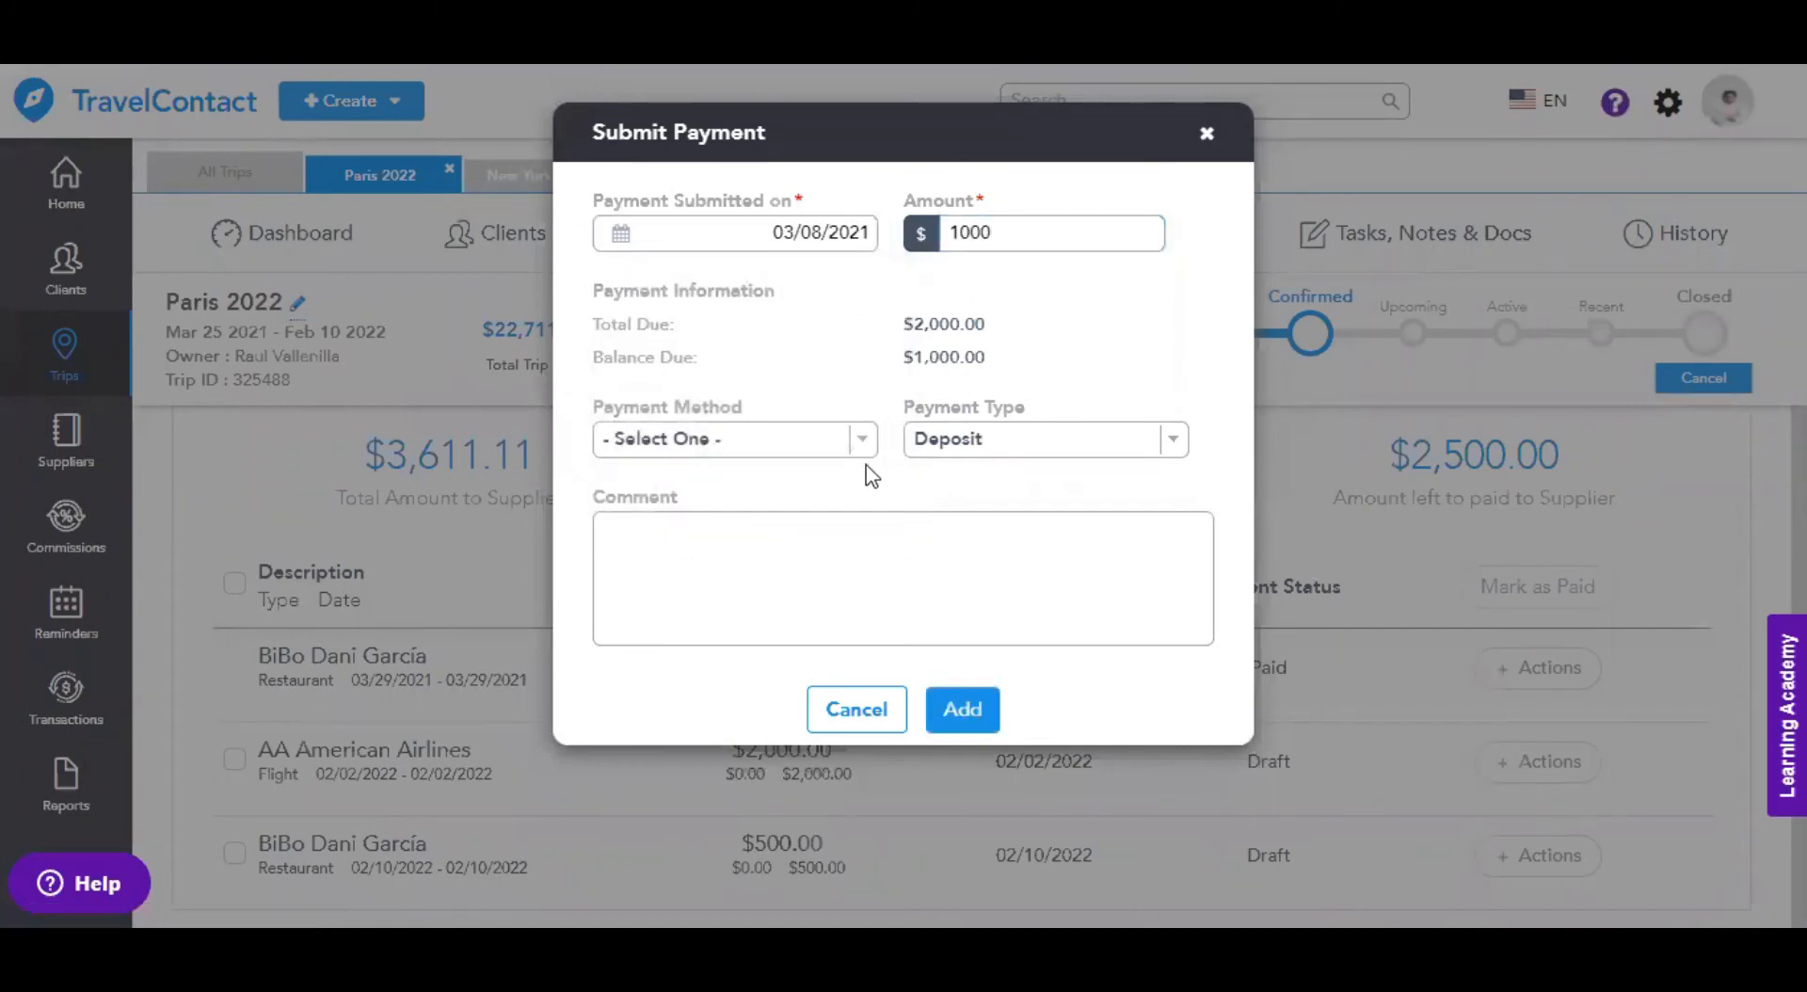
{"action": "left_click", "coordinate": [860, 437]}
{"action": "left_click", "coordinate": [785, 555]}
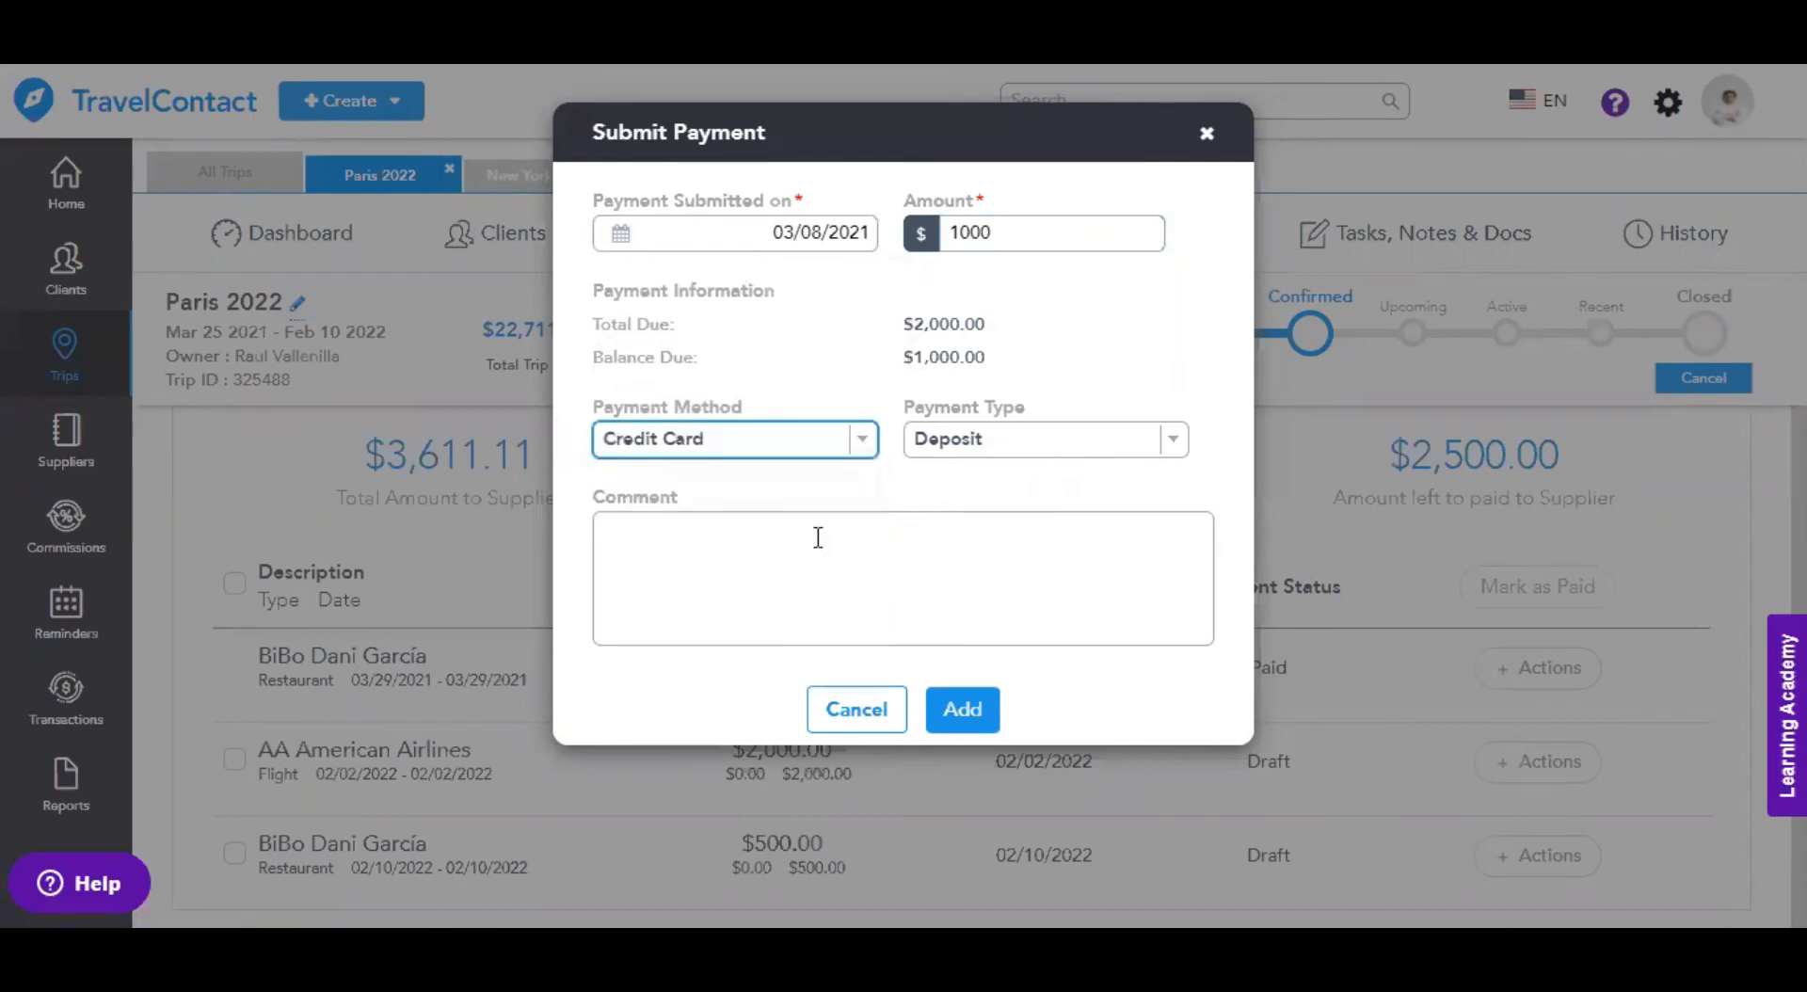
{"action": "left_click", "coordinate": [960, 707]}
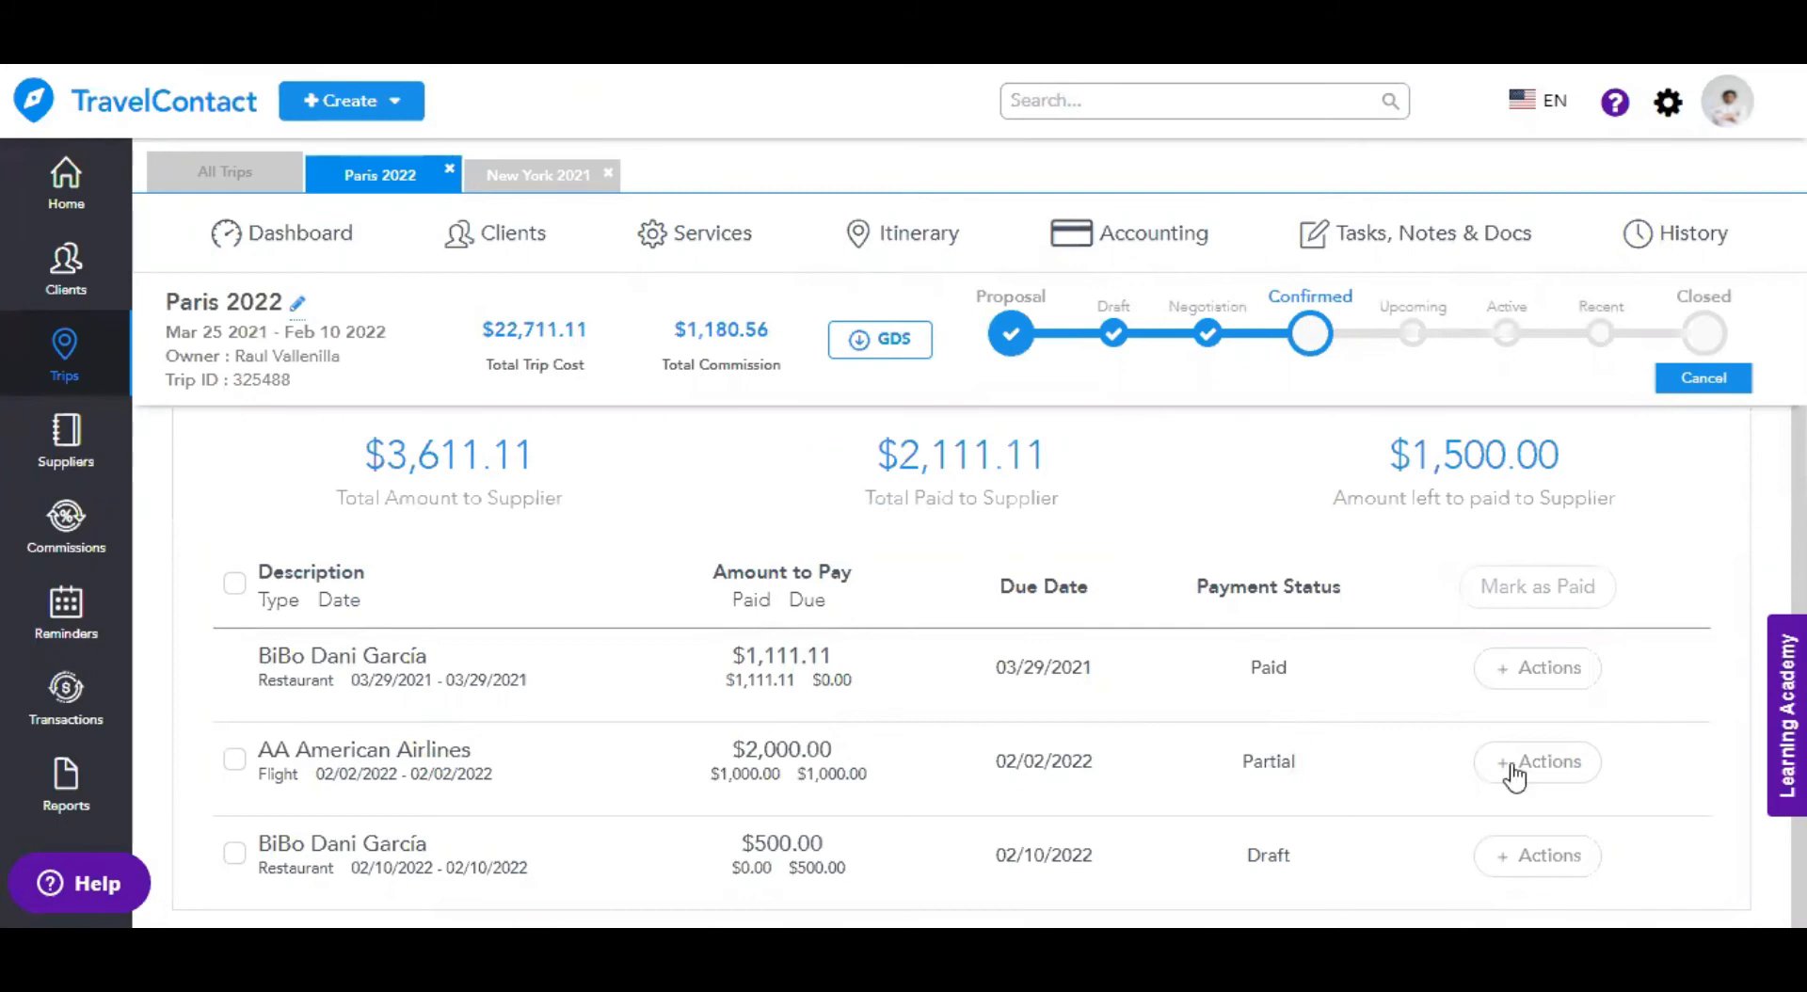
- Review the American Airlines flight's supplier payments, due date, reminder and document options, and close the payment details
{"action": "left_click", "coordinate": [1536, 764]}
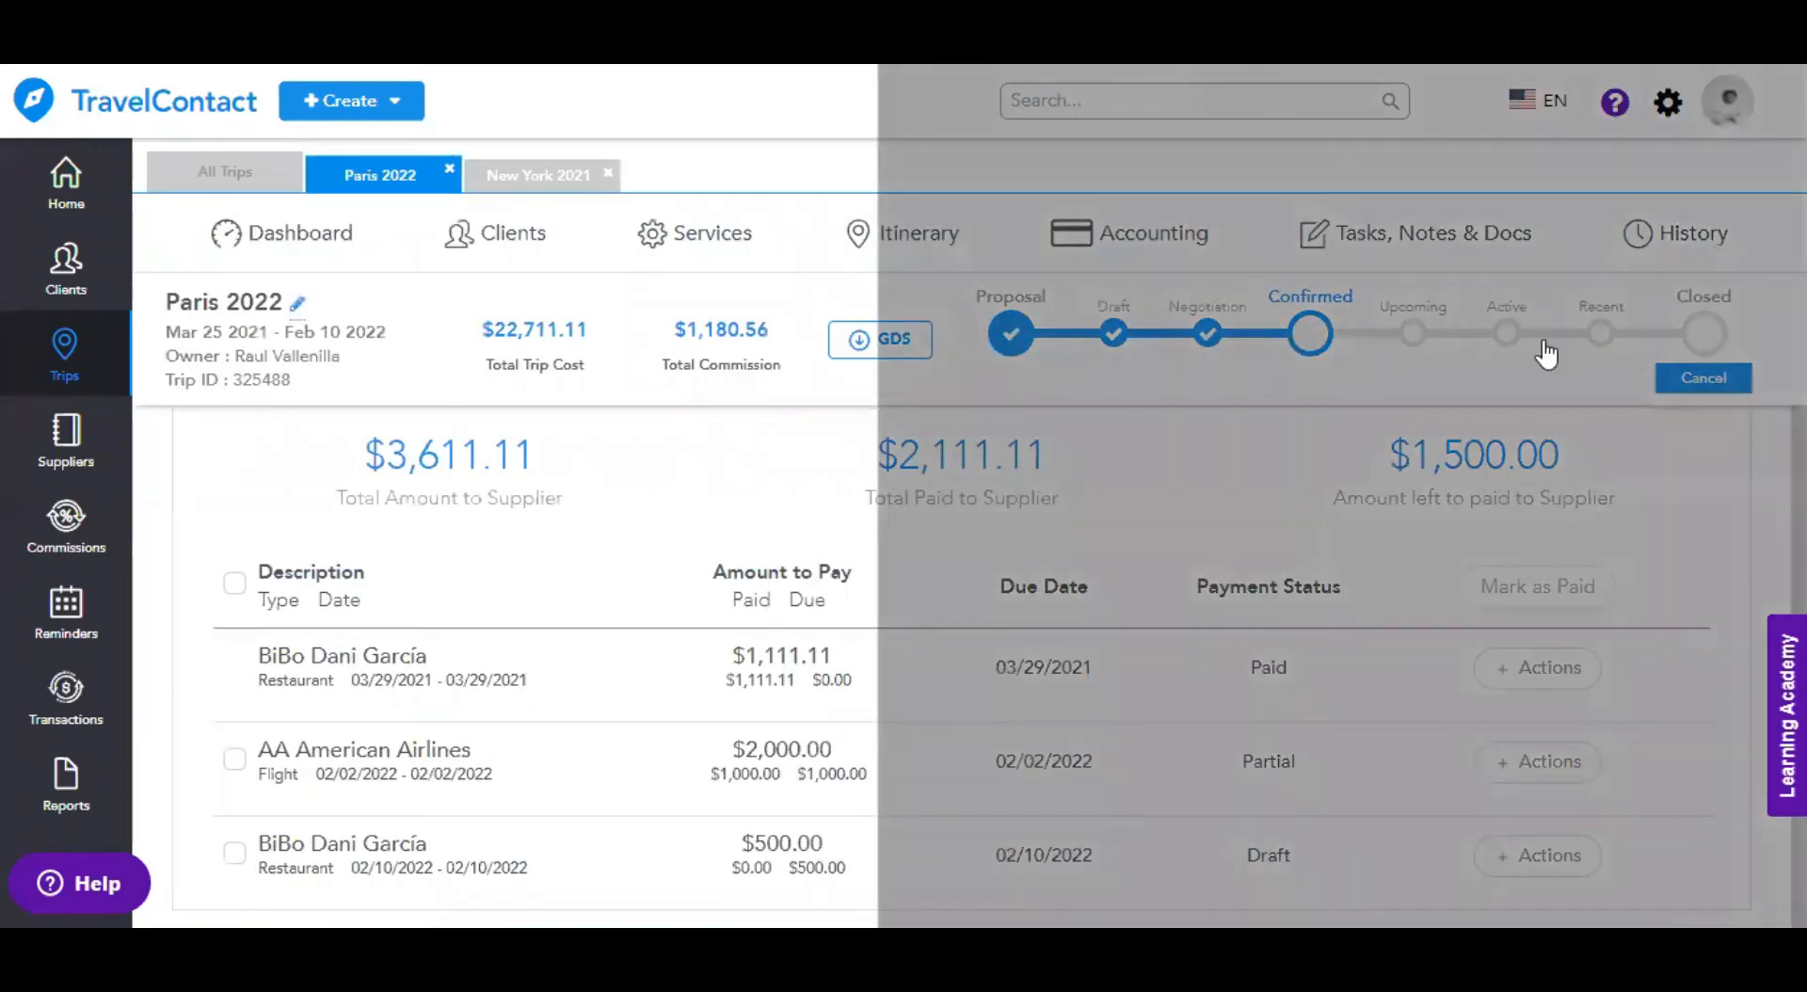
{"action": "scroll", "coordinate": [1355, 584], "scroll_direction": "down", "scroll_amount": 8}
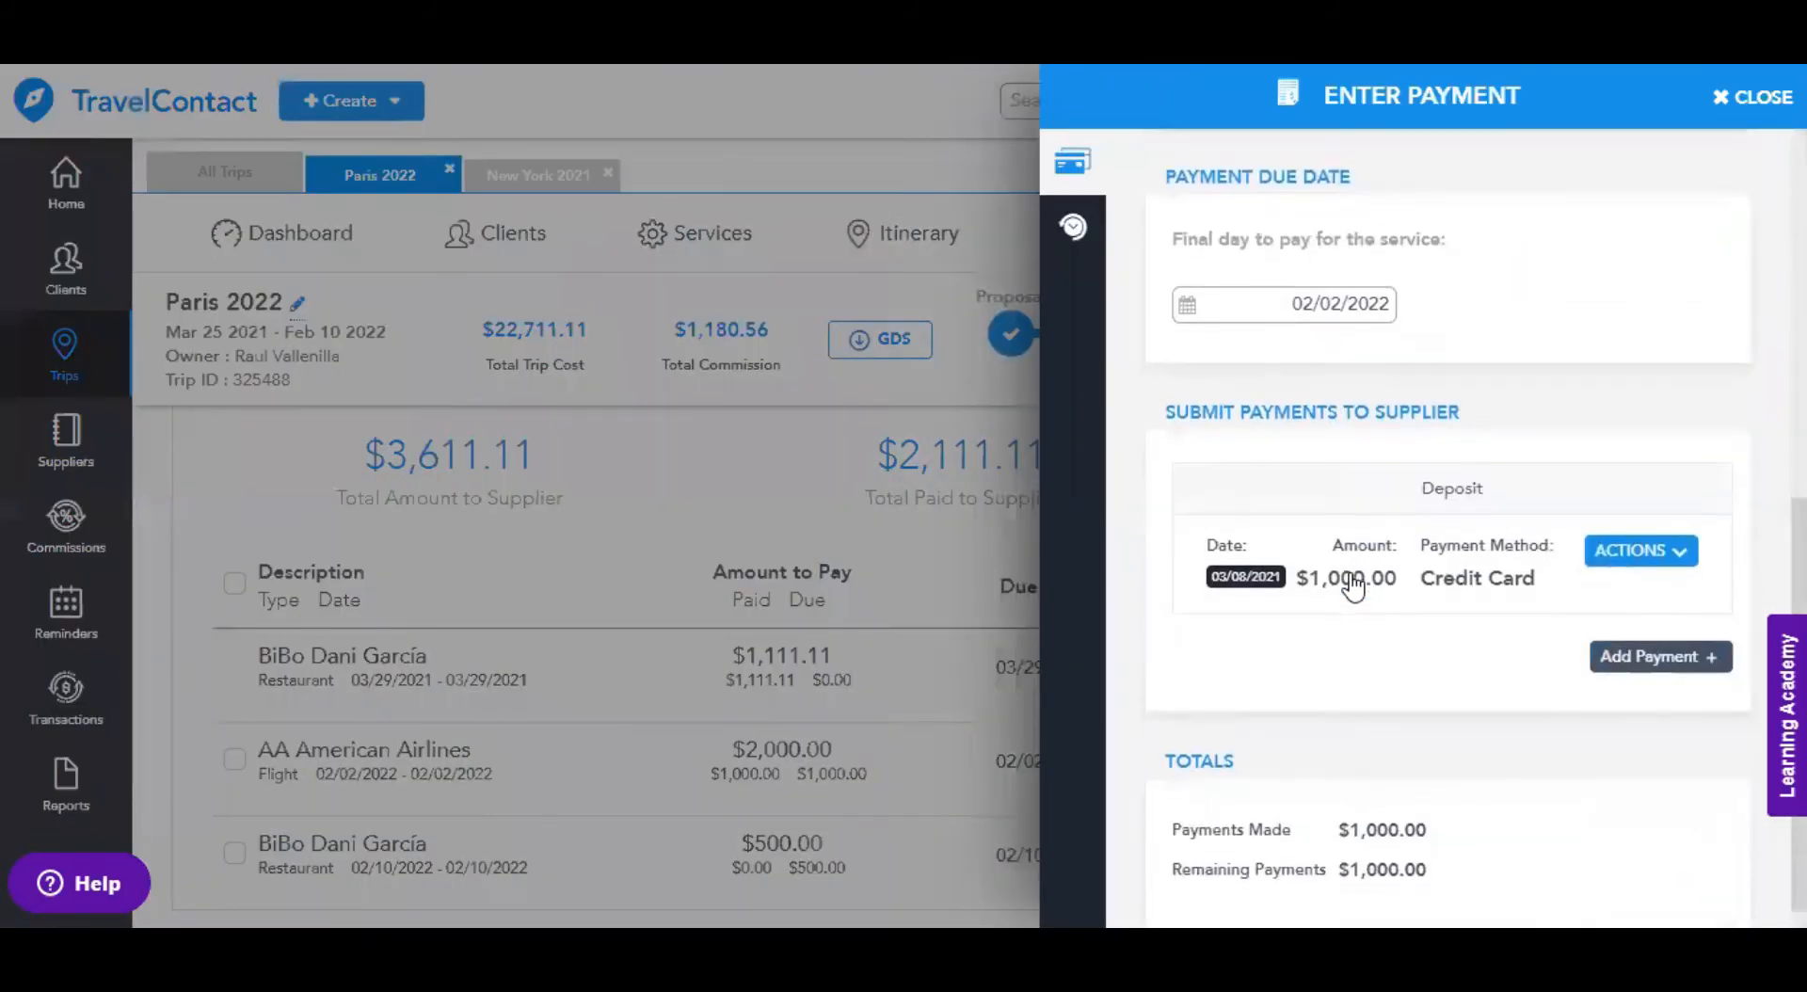
{"action": "scroll", "coordinate": [1428, 619], "scroll_direction": "up", "scroll_amount": 3}
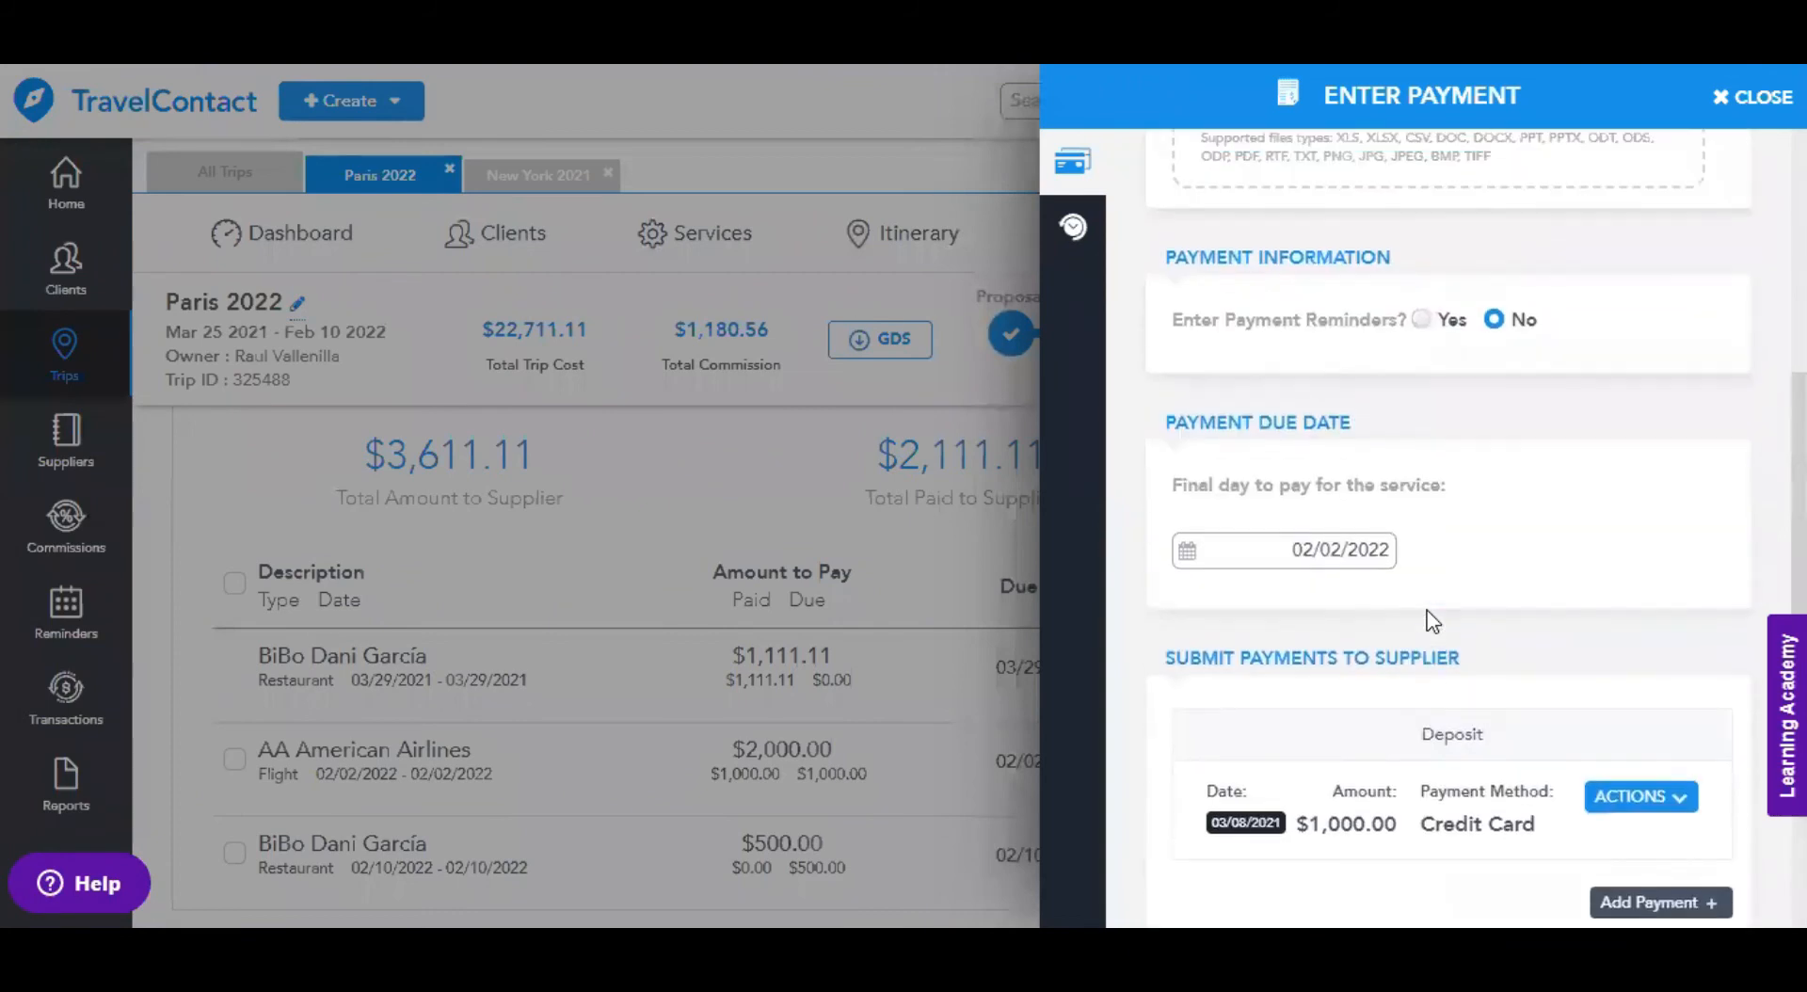
{"action": "scroll", "coordinate": [1482, 409], "scroll_direction": "up", "scroll_amount": 1}
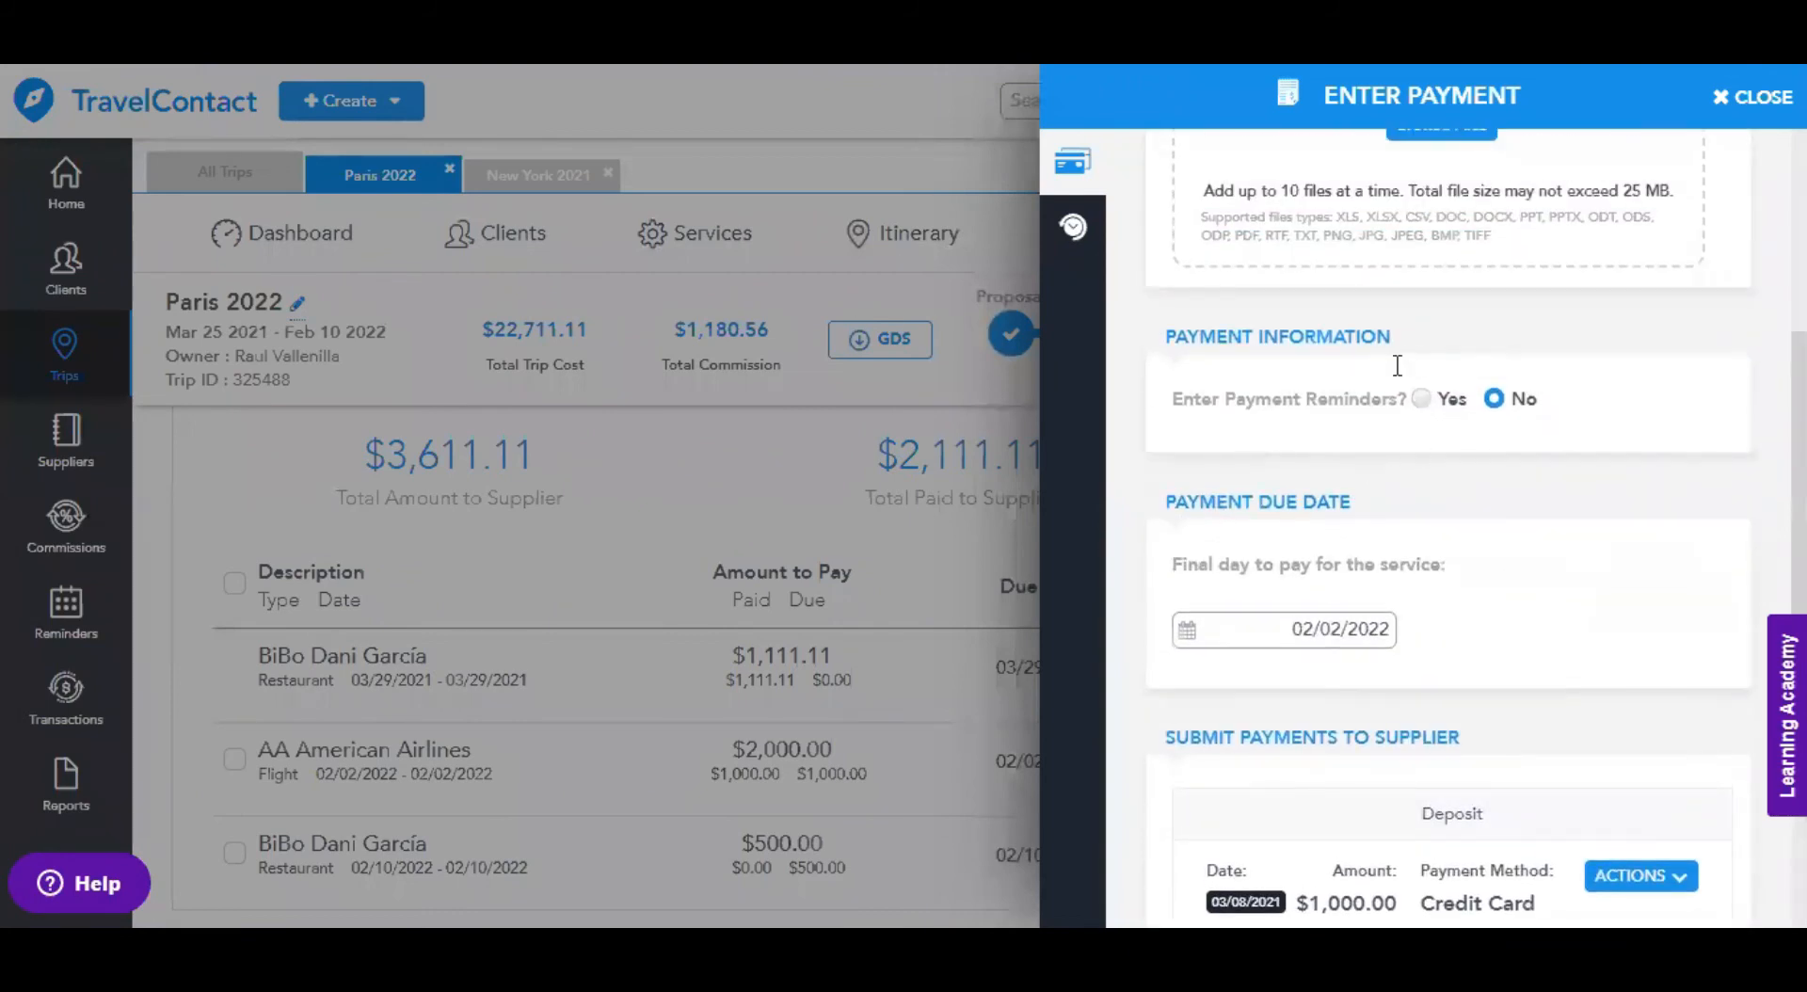
{"action": "scroll", "coordinate": [1480, 602], "scroll_direction": "up", "scroll_amount": 4}
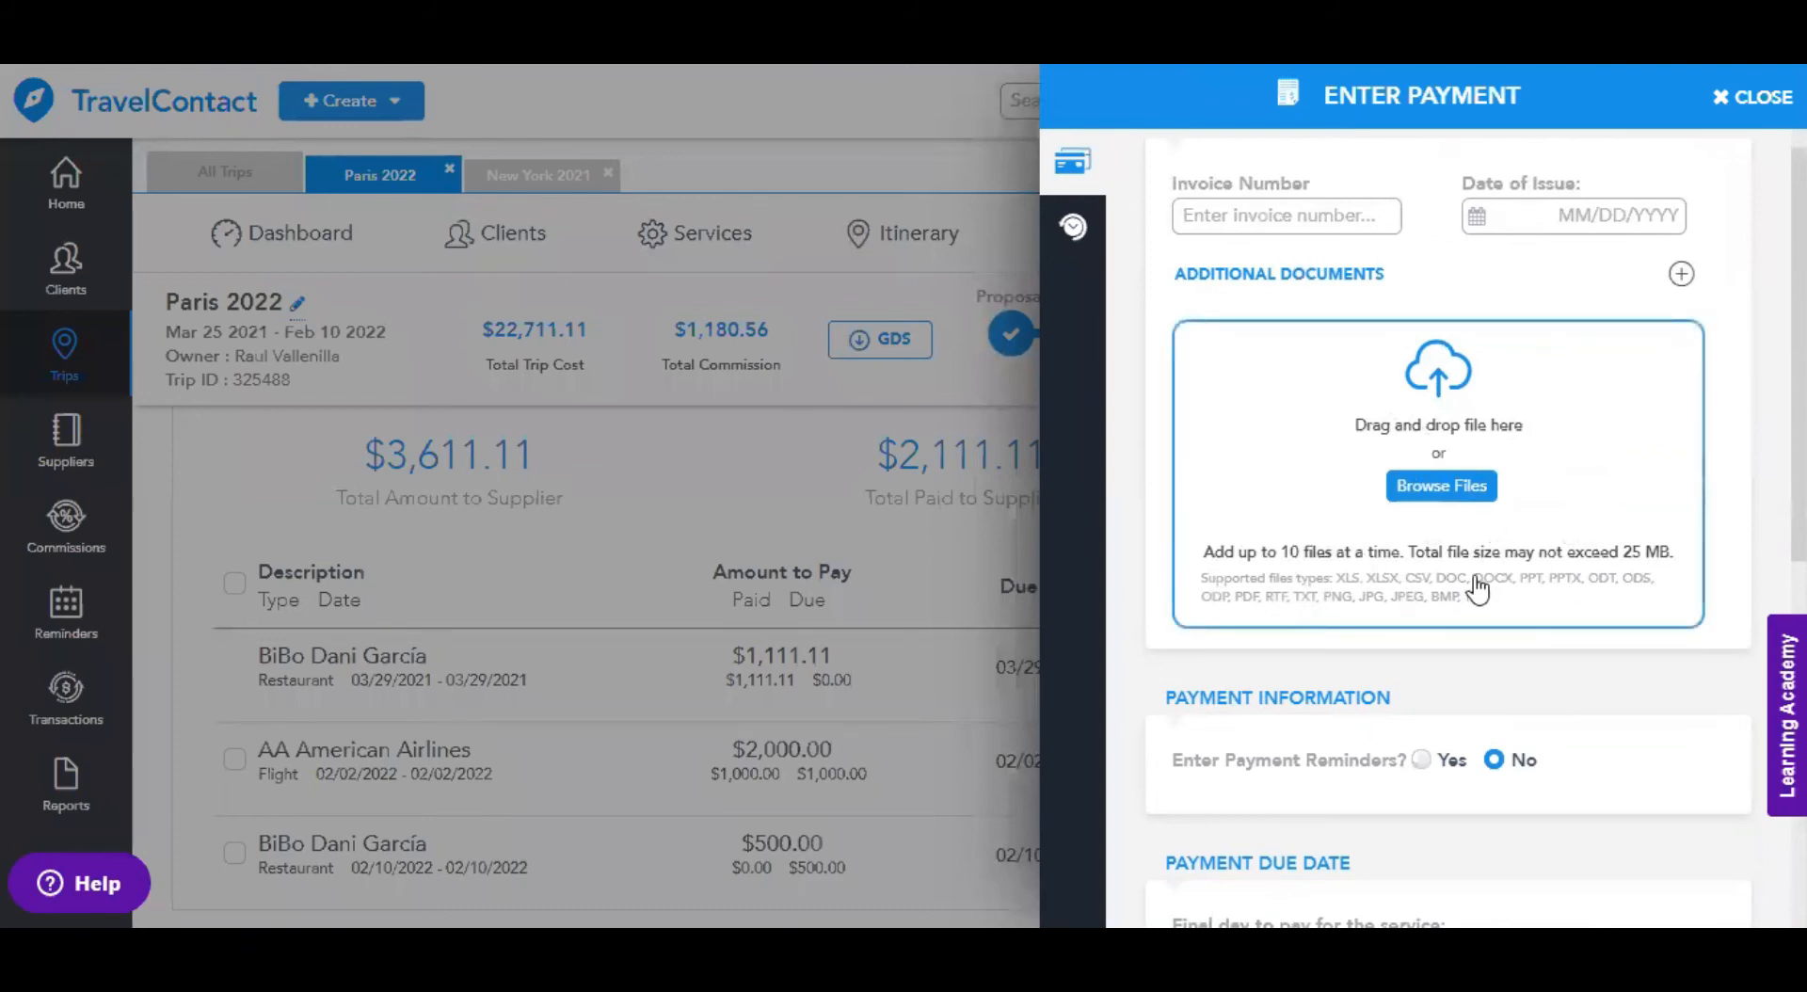
{"action": "left_click", "coordinate": [1752, 112]}
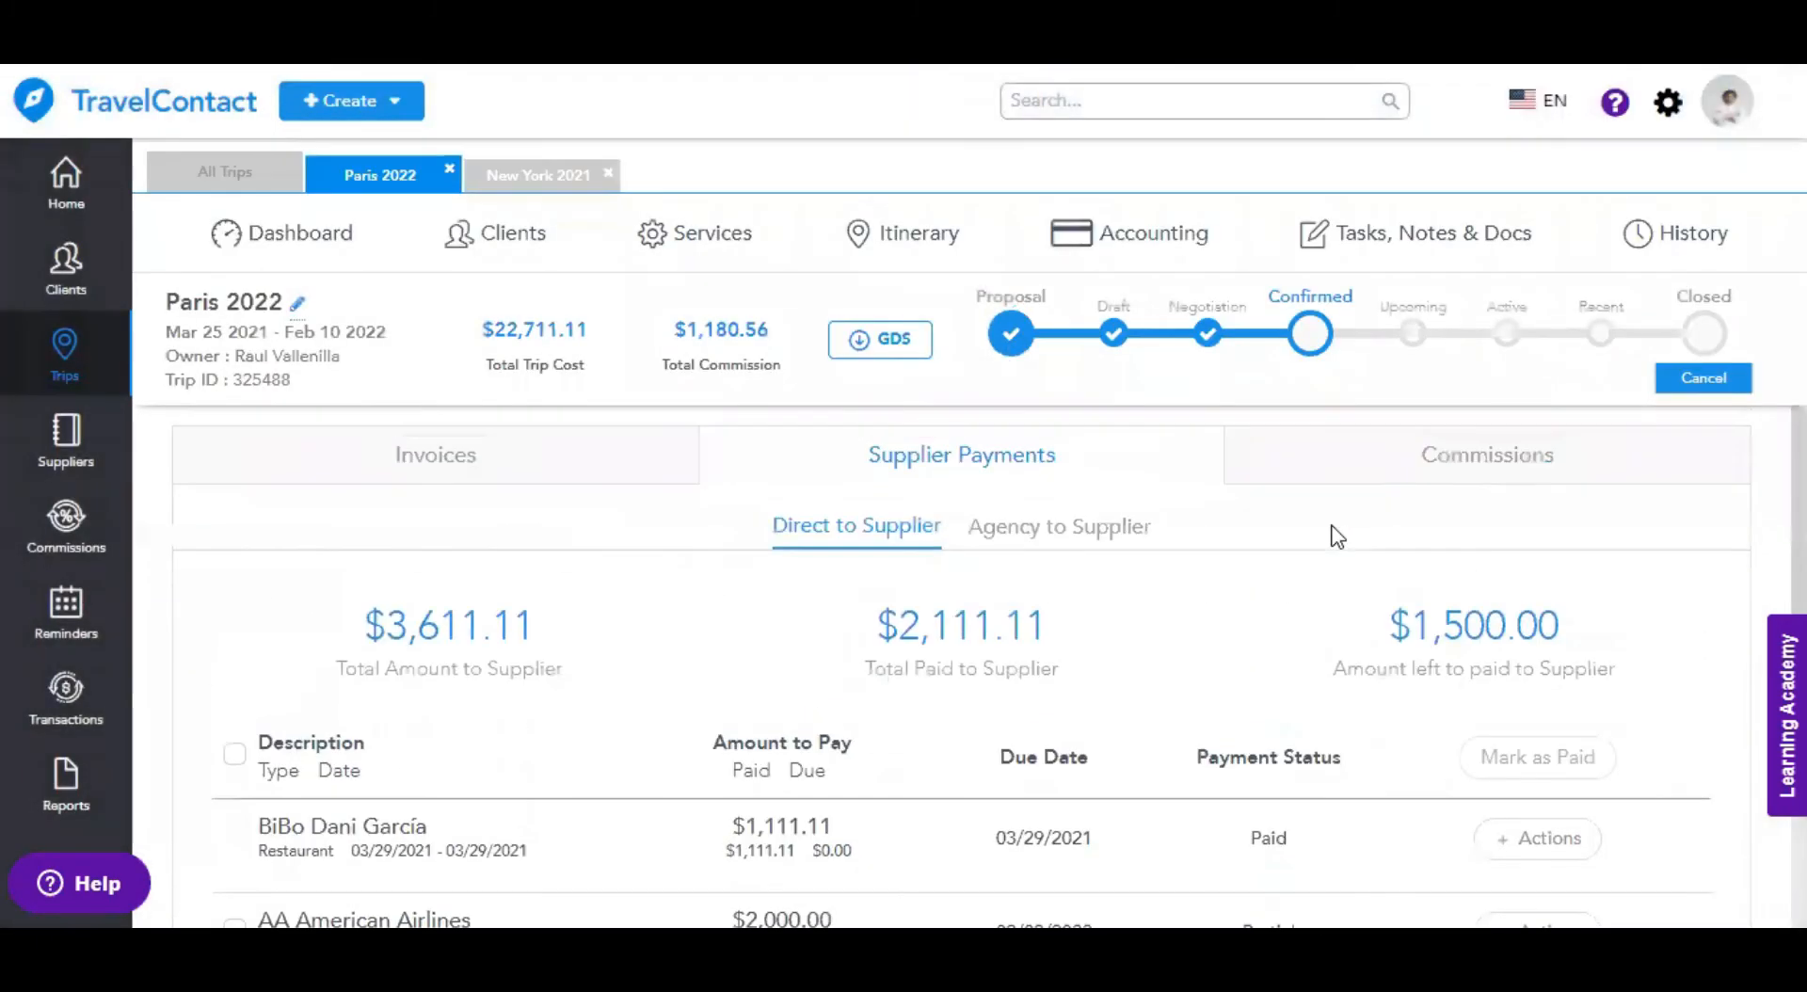
- Review the Paris 2022 commission summary and per-service list, including the actions available for the AA American Airlines flight dated 03/25/2021
{"action": "left_click", "coordinate": [1482, 459]}
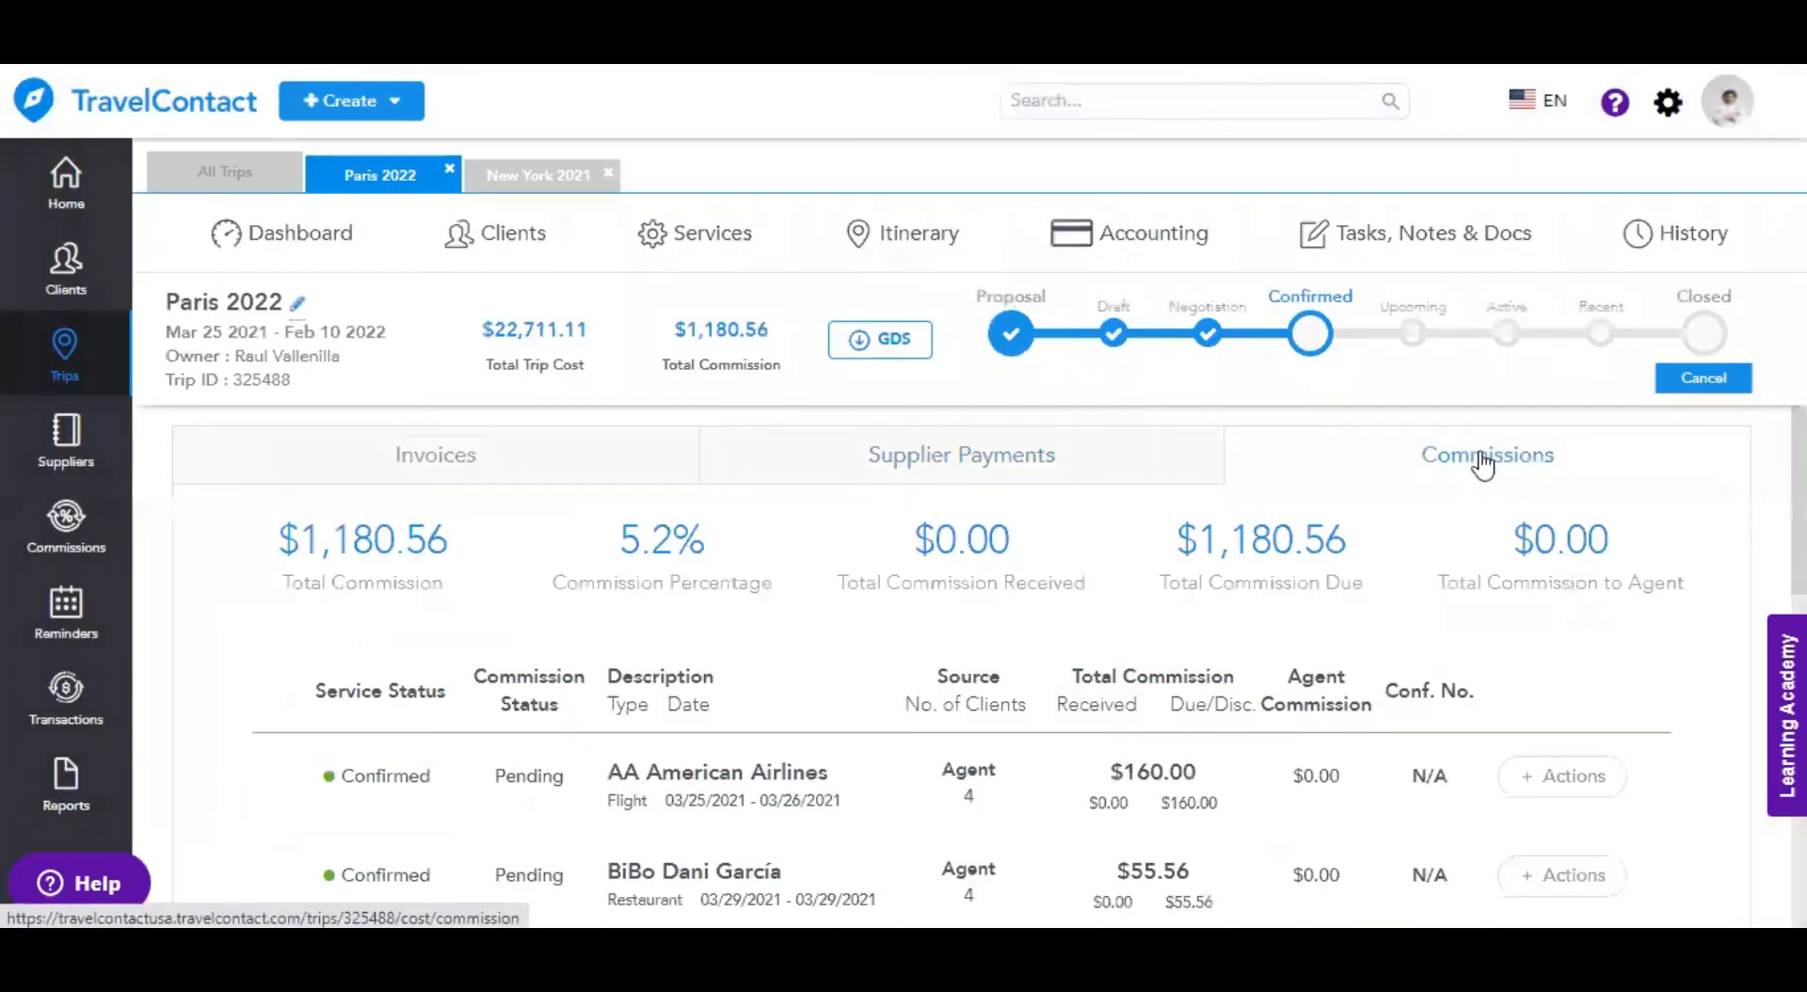
{"action": "scroll", "coordinate": [1352, 596], "scroll_direction": "down", "scroll_amount": 4}
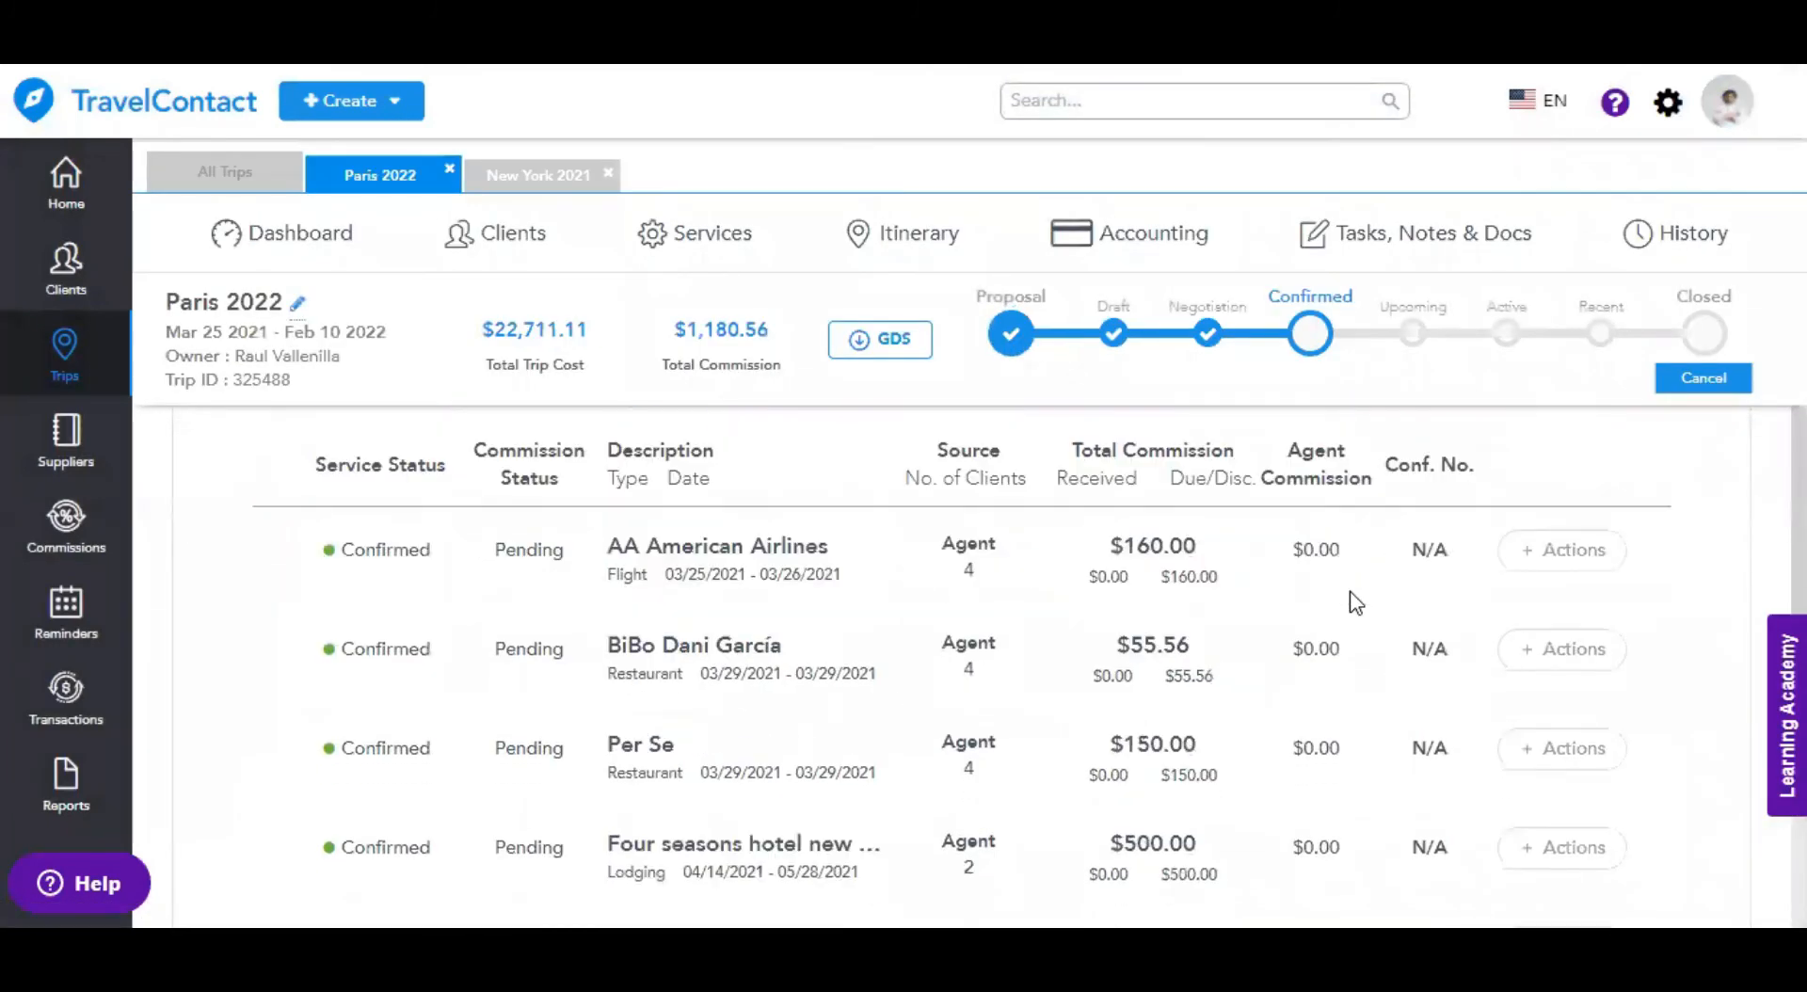
{"action": "scroll", "coordinate": [1515, 545], "scroll_direction": "up", "scroll_amount": 1}
{"action": "left_click", "coordinate": [1574, 542]}
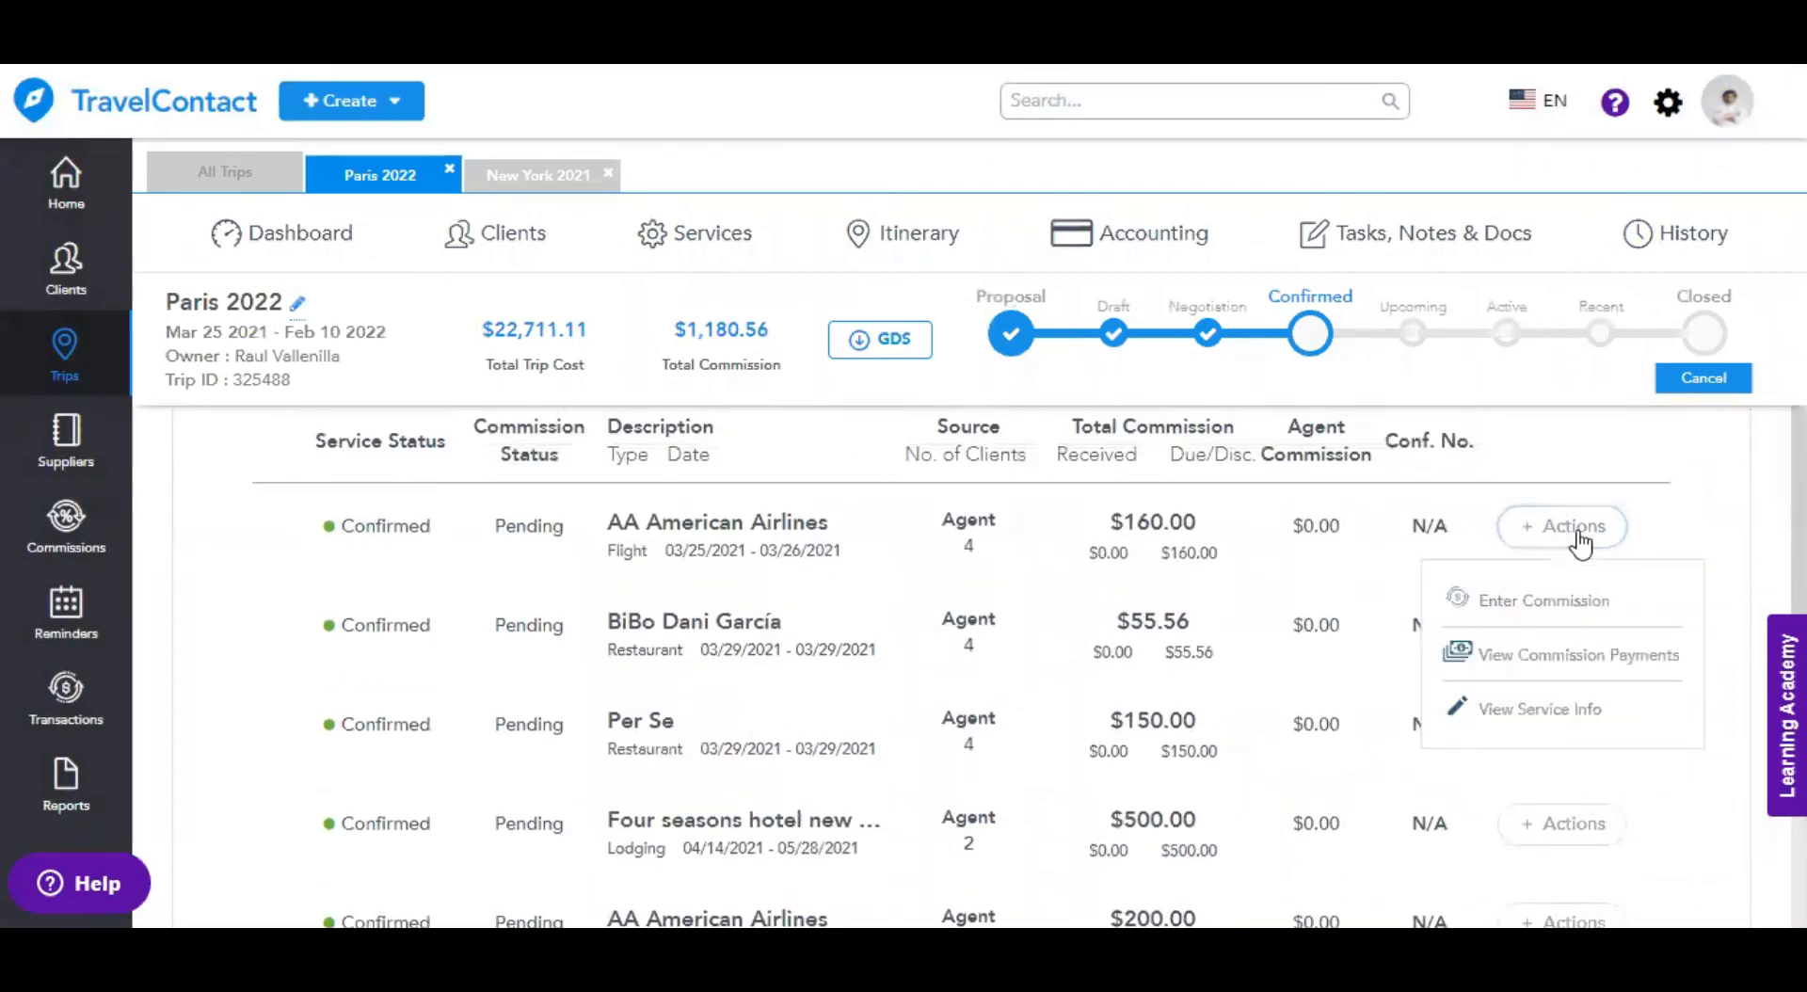
{"action": "left_click", "coordinate": [1741, 539]}
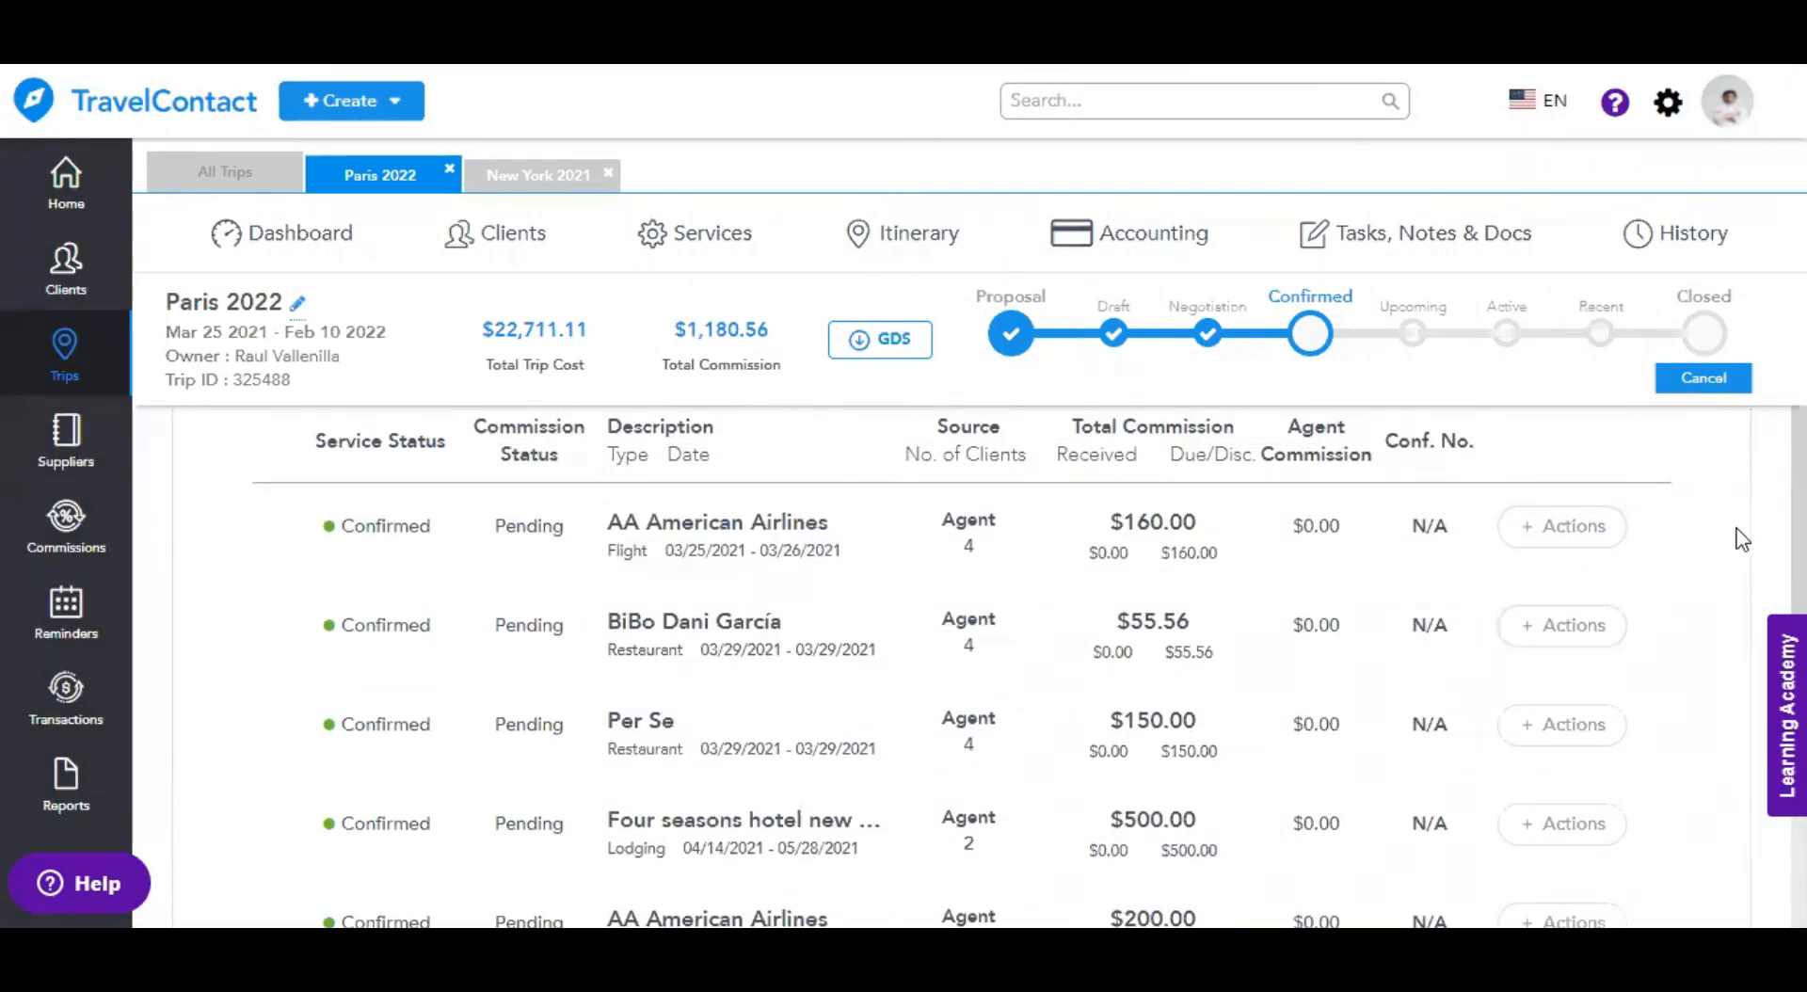
{"action": "scroll", "coordinate": [1718, 559], "scroll_direction": "down", "scroll_amount": 4}
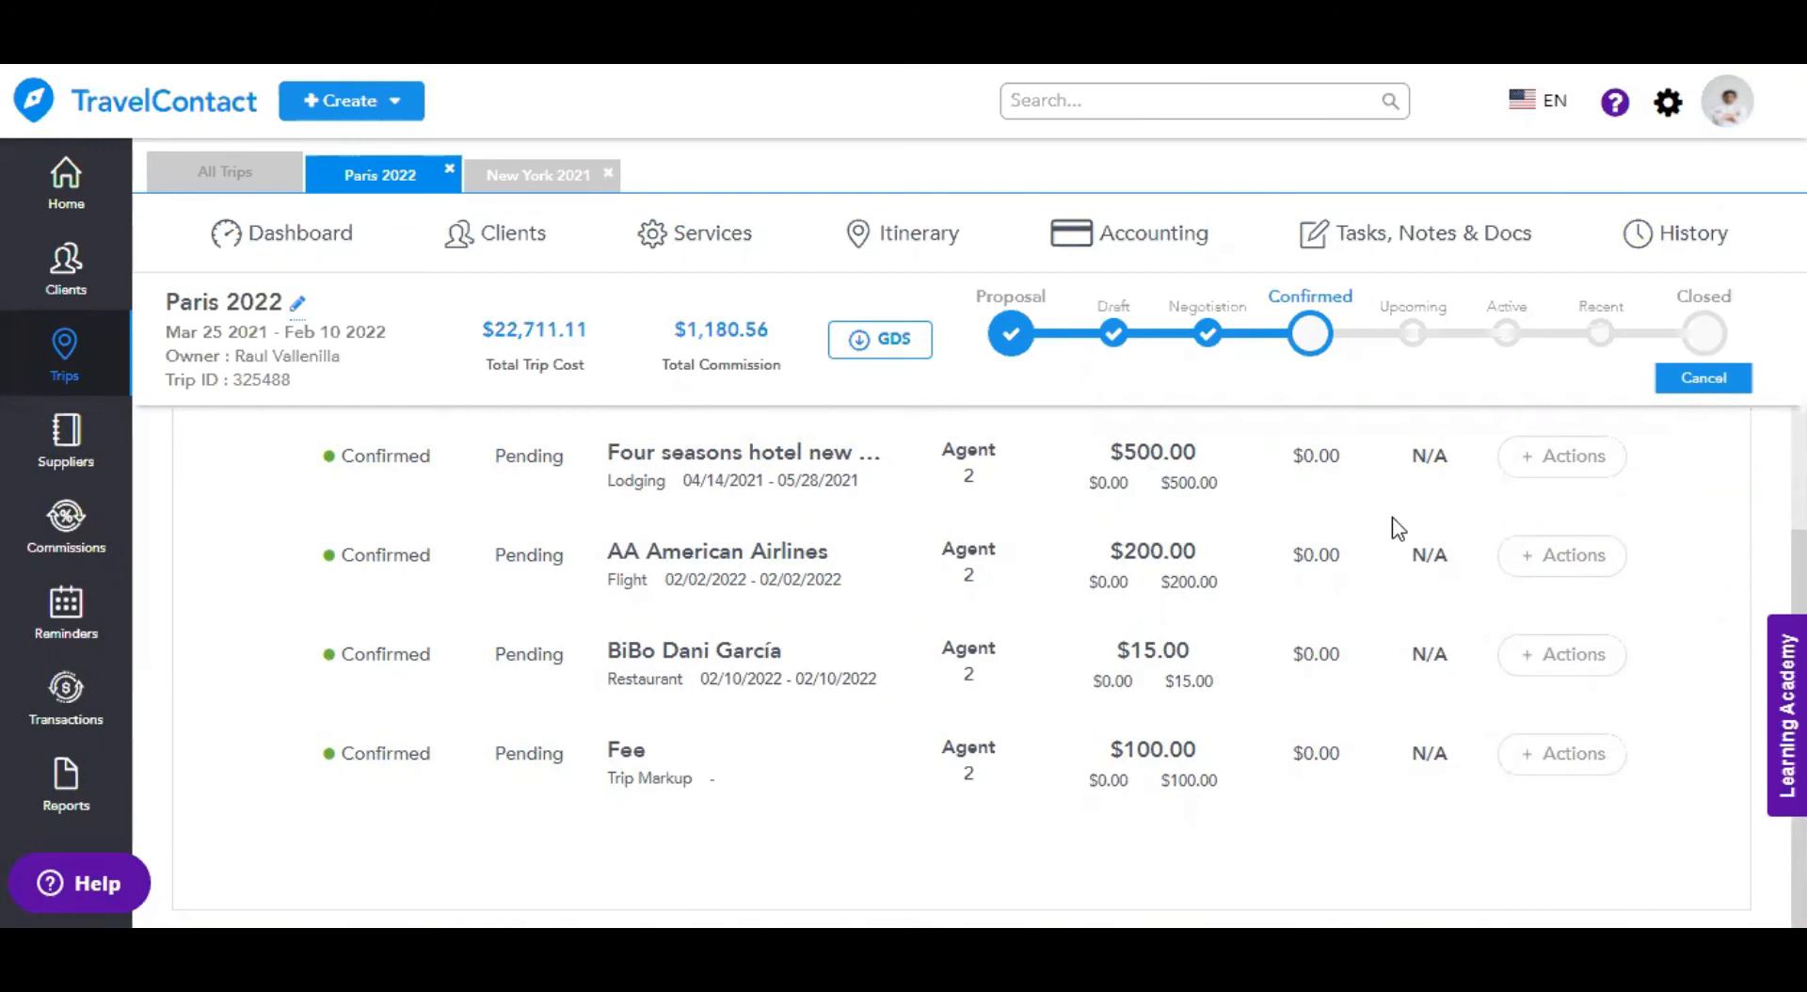
{"action": "scroll", "coordinate": [1392, 517], "scroll_direction": "up", "scroll_amount": 7}
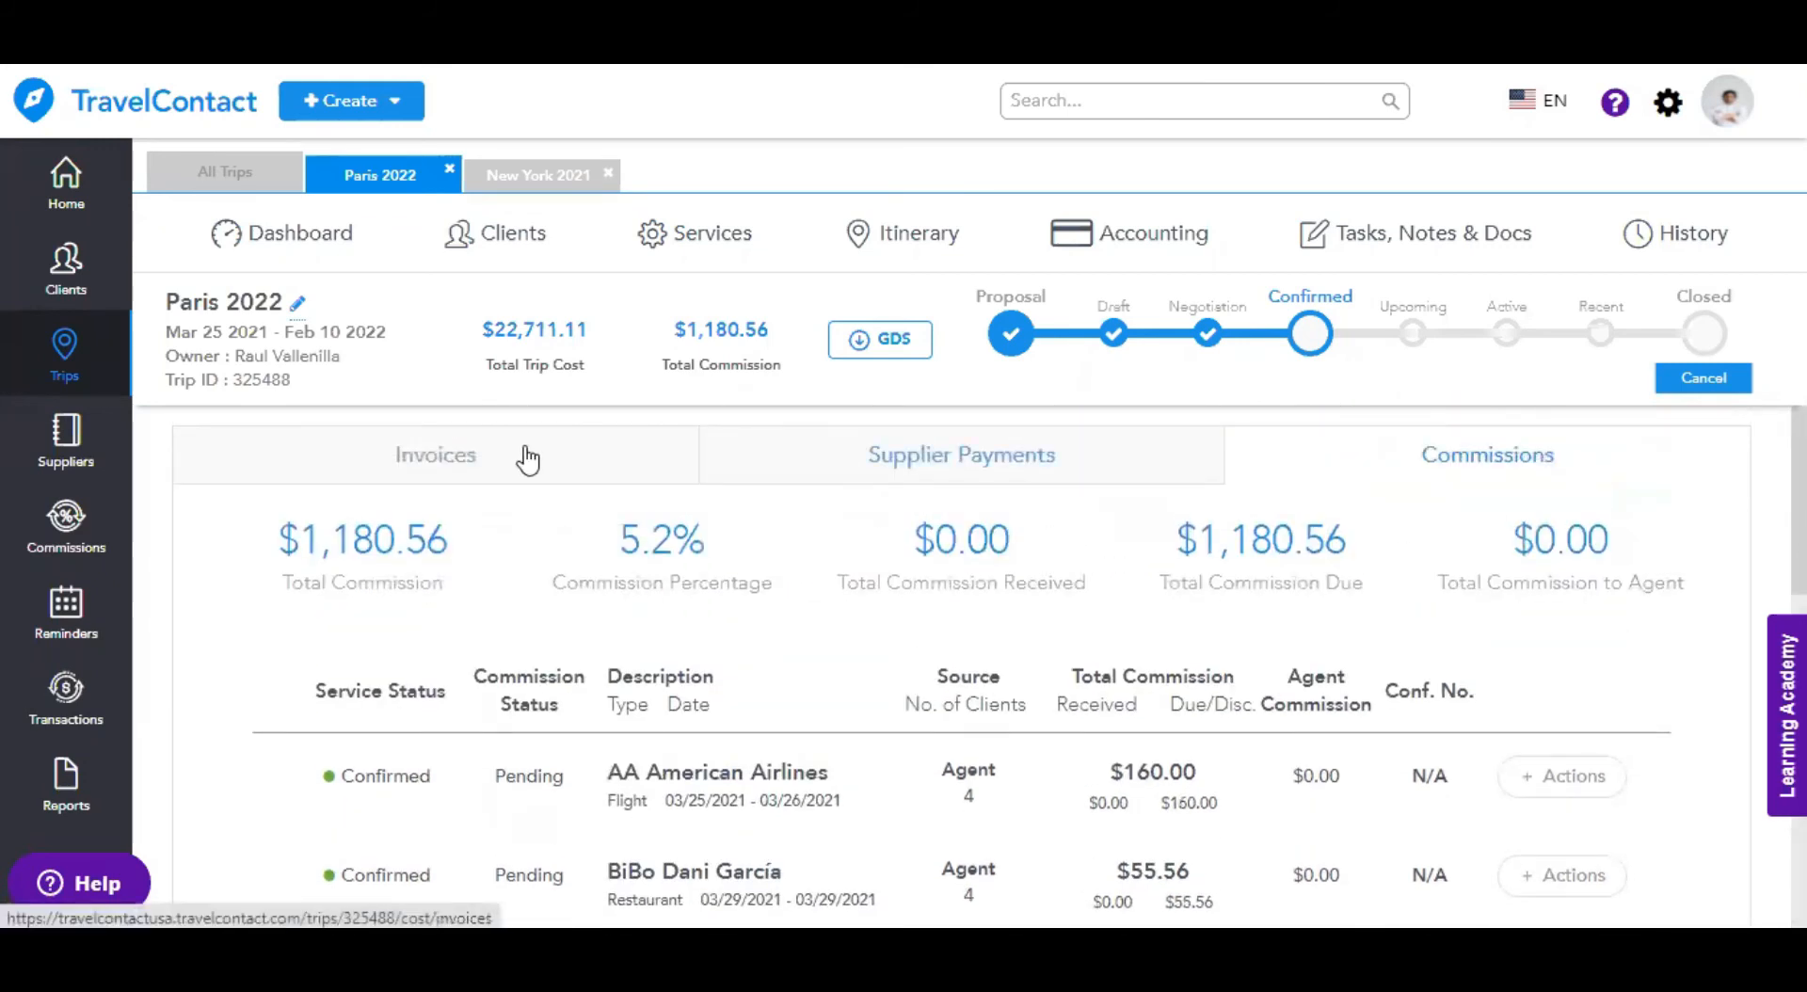
- View the $100 planning fee client invoice and examine its layout, payments section and PDF download options
{"action": "left_click", "coordinate": [523, 460]}
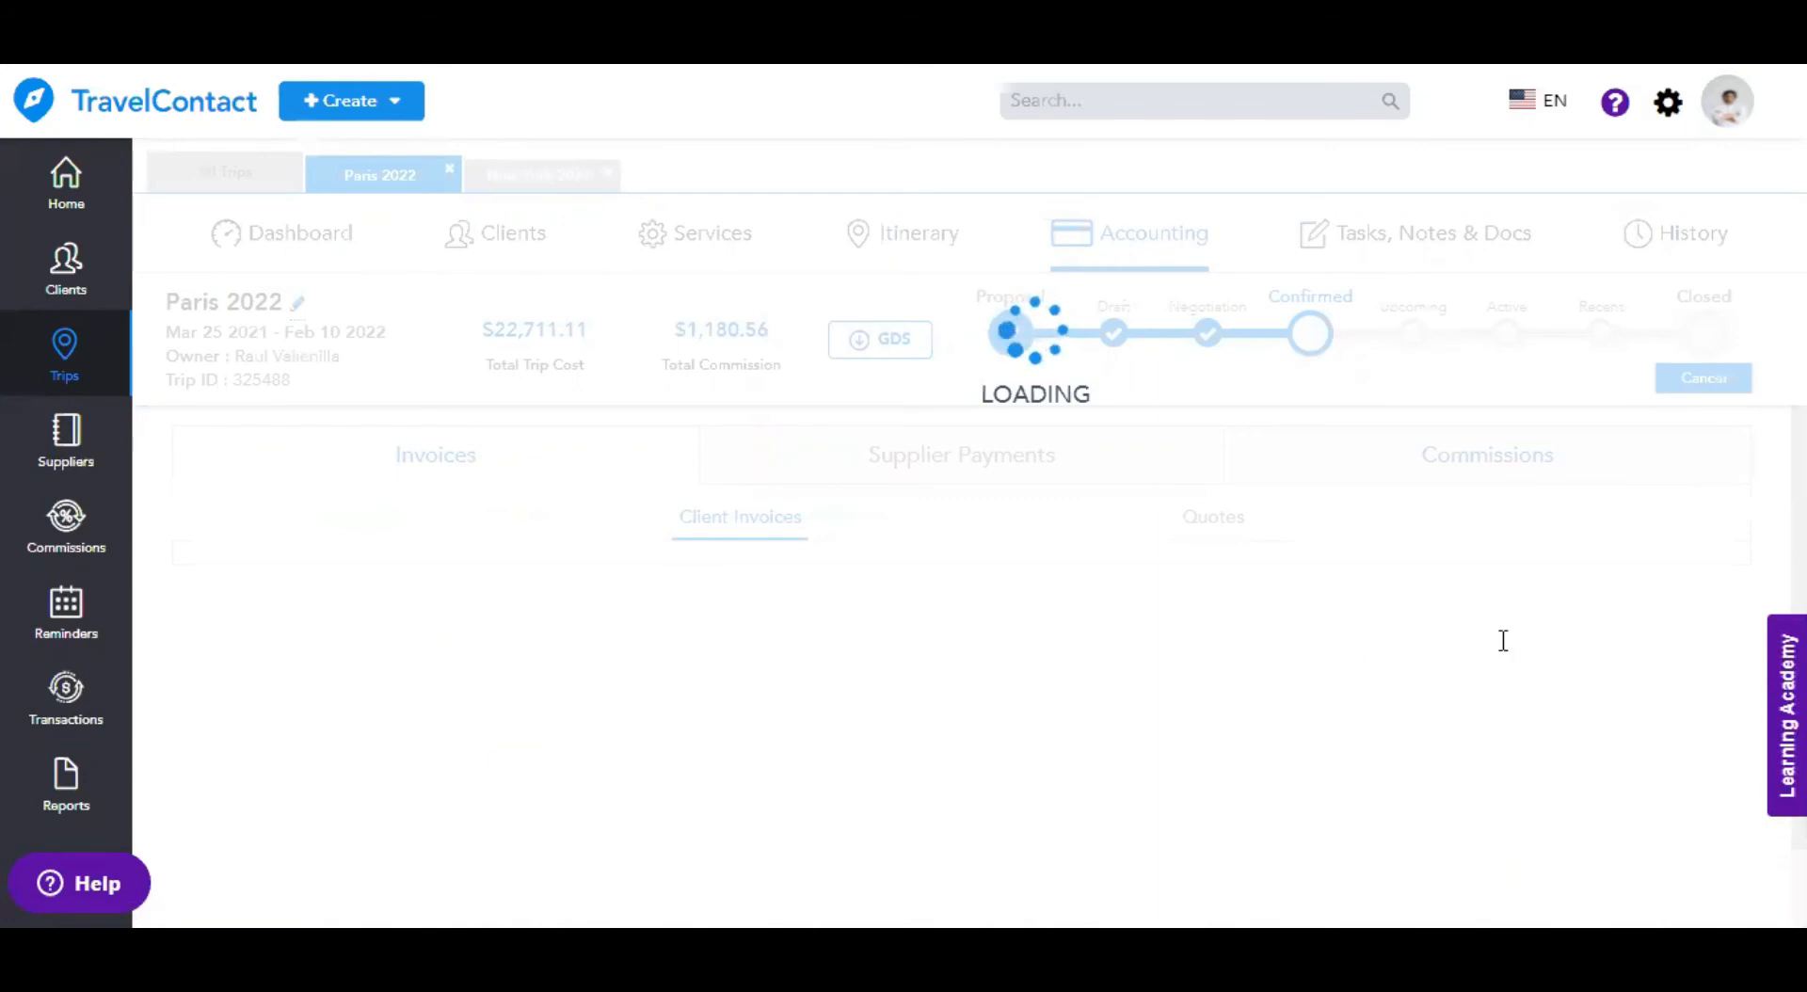
{"action": "scroll", "coordinate": [1503, 641], "scroll_direction": "down", "scroll_amount": 3}
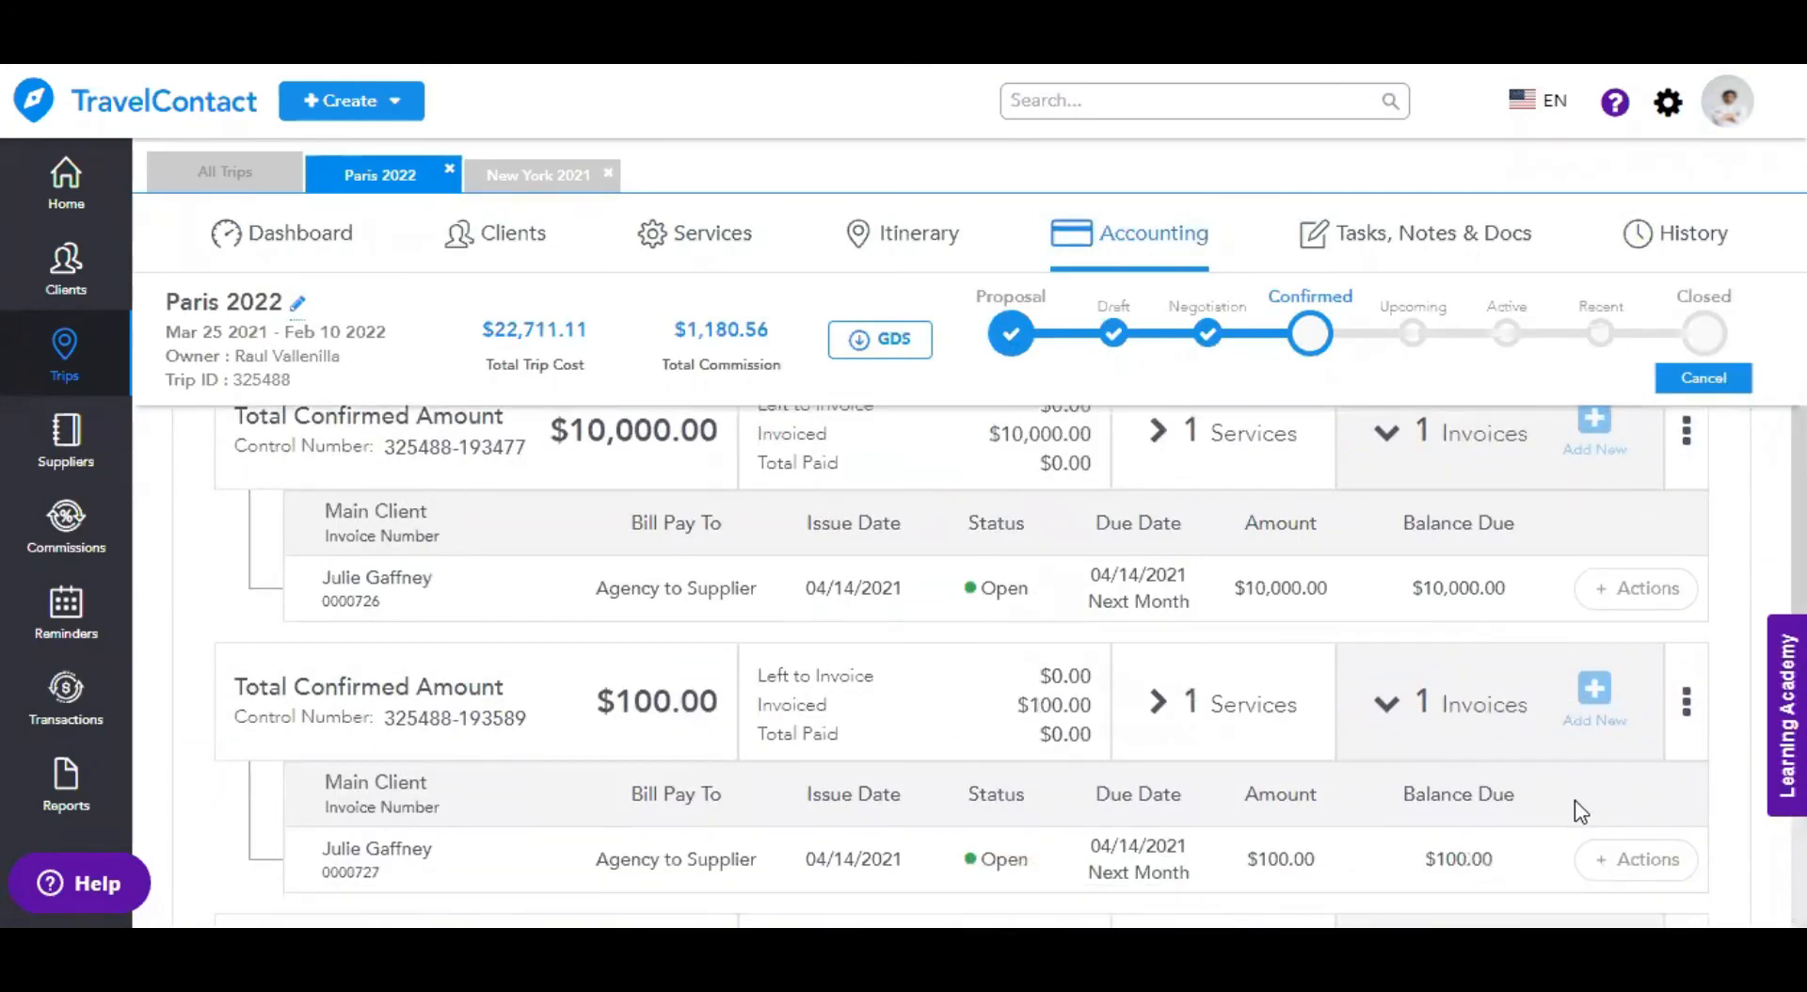
{"action": "scroll", "coordinate": [1574, 800], "scroll_direction": "down", "scroll_amount": 2}
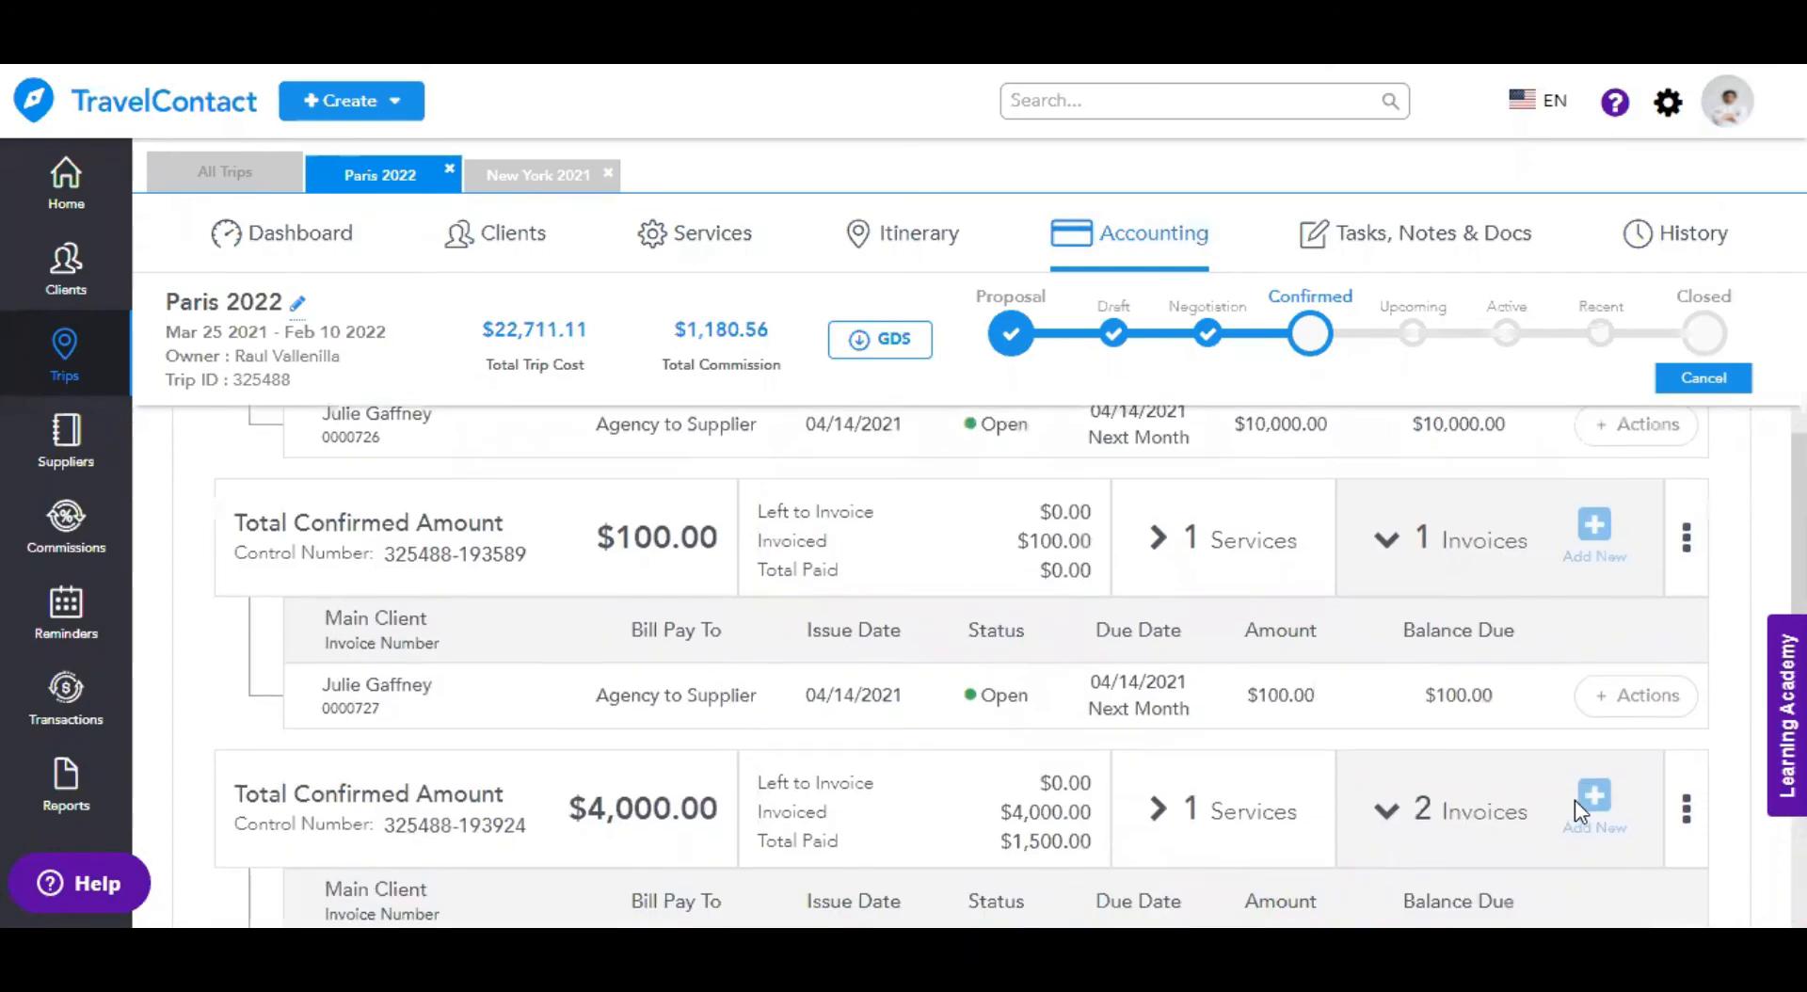
{"action": "left_click", "coordinate": [1649, 694]}
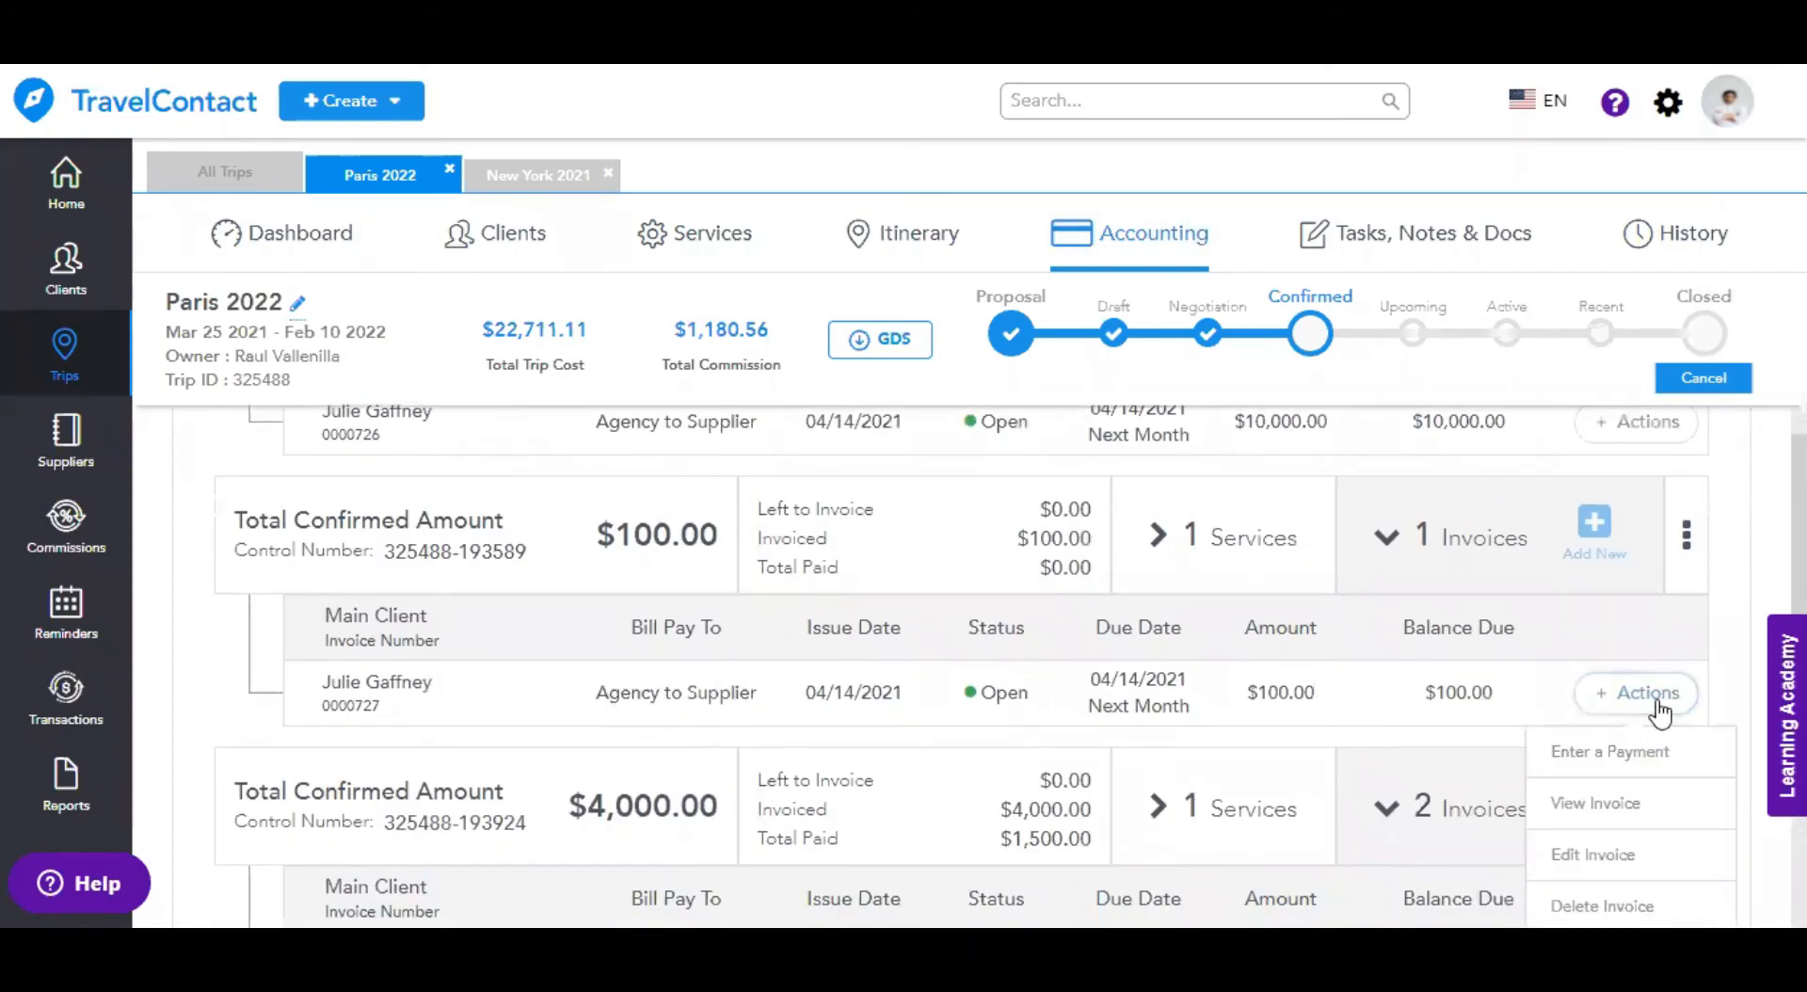
{"action": "left_click", "coordinate": [1613, 807]}
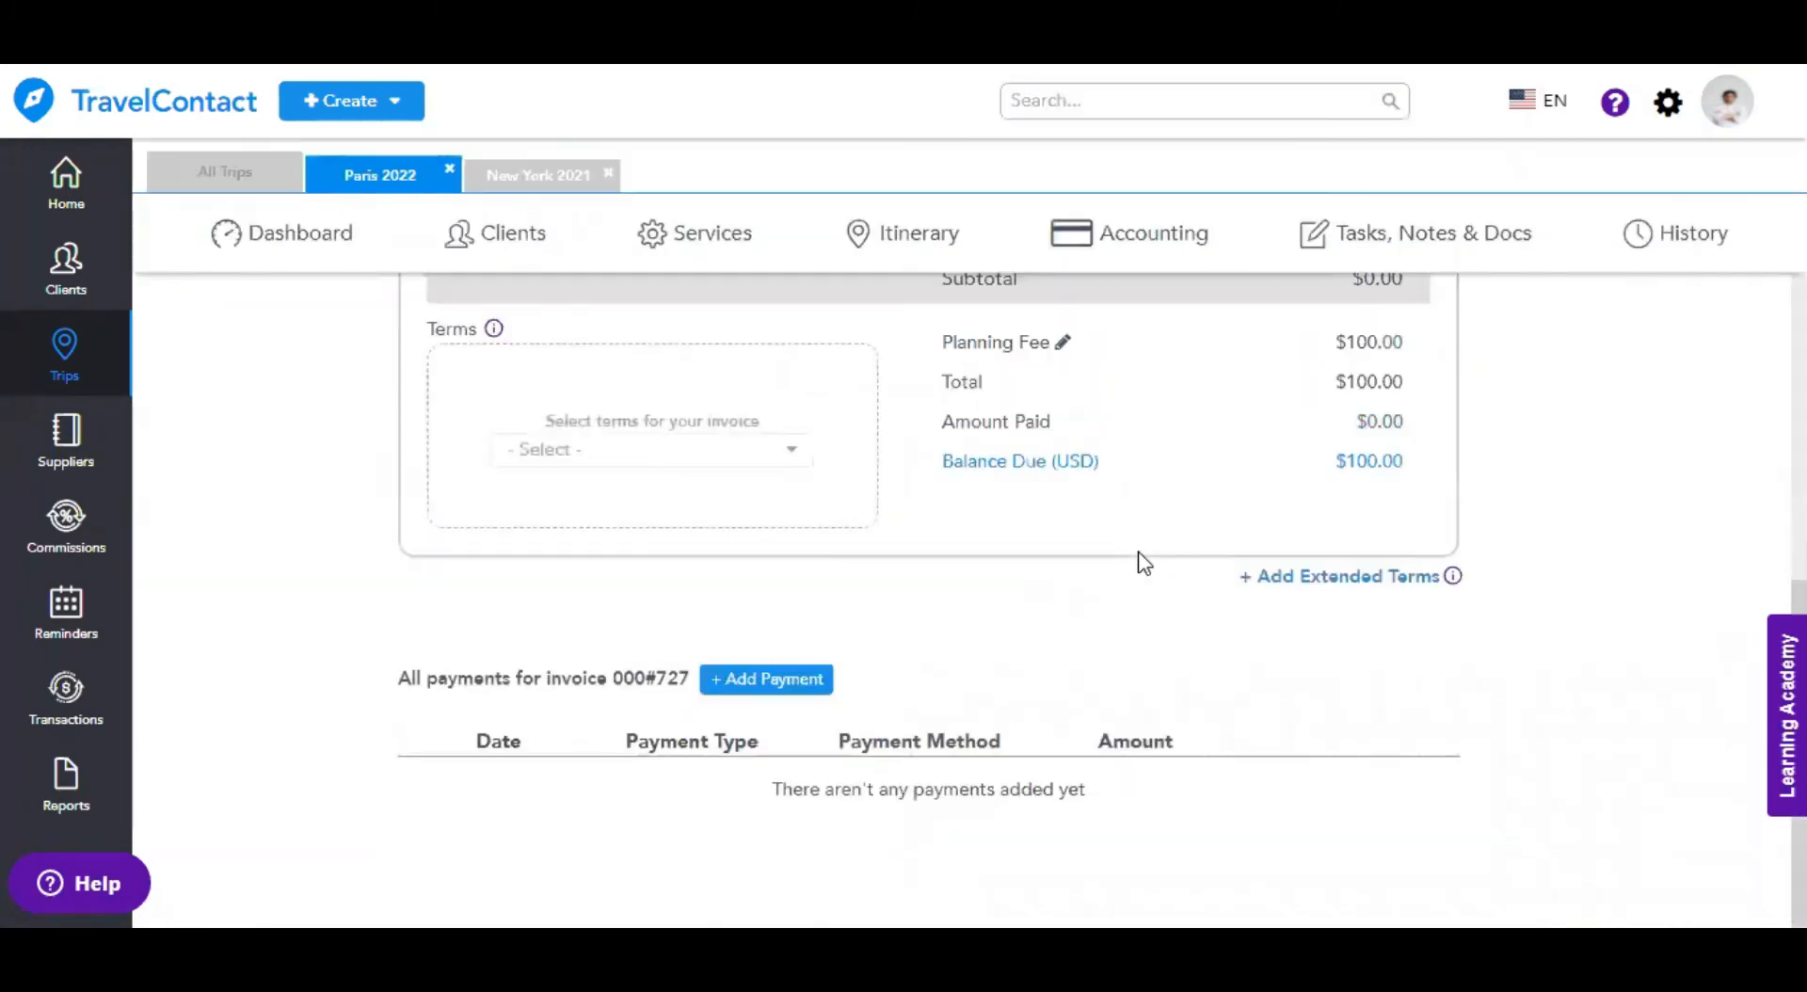
{"action": "scroll", "coordinate": [1144, 563], "scroll_direction": "up", "scroll_amount": 5}
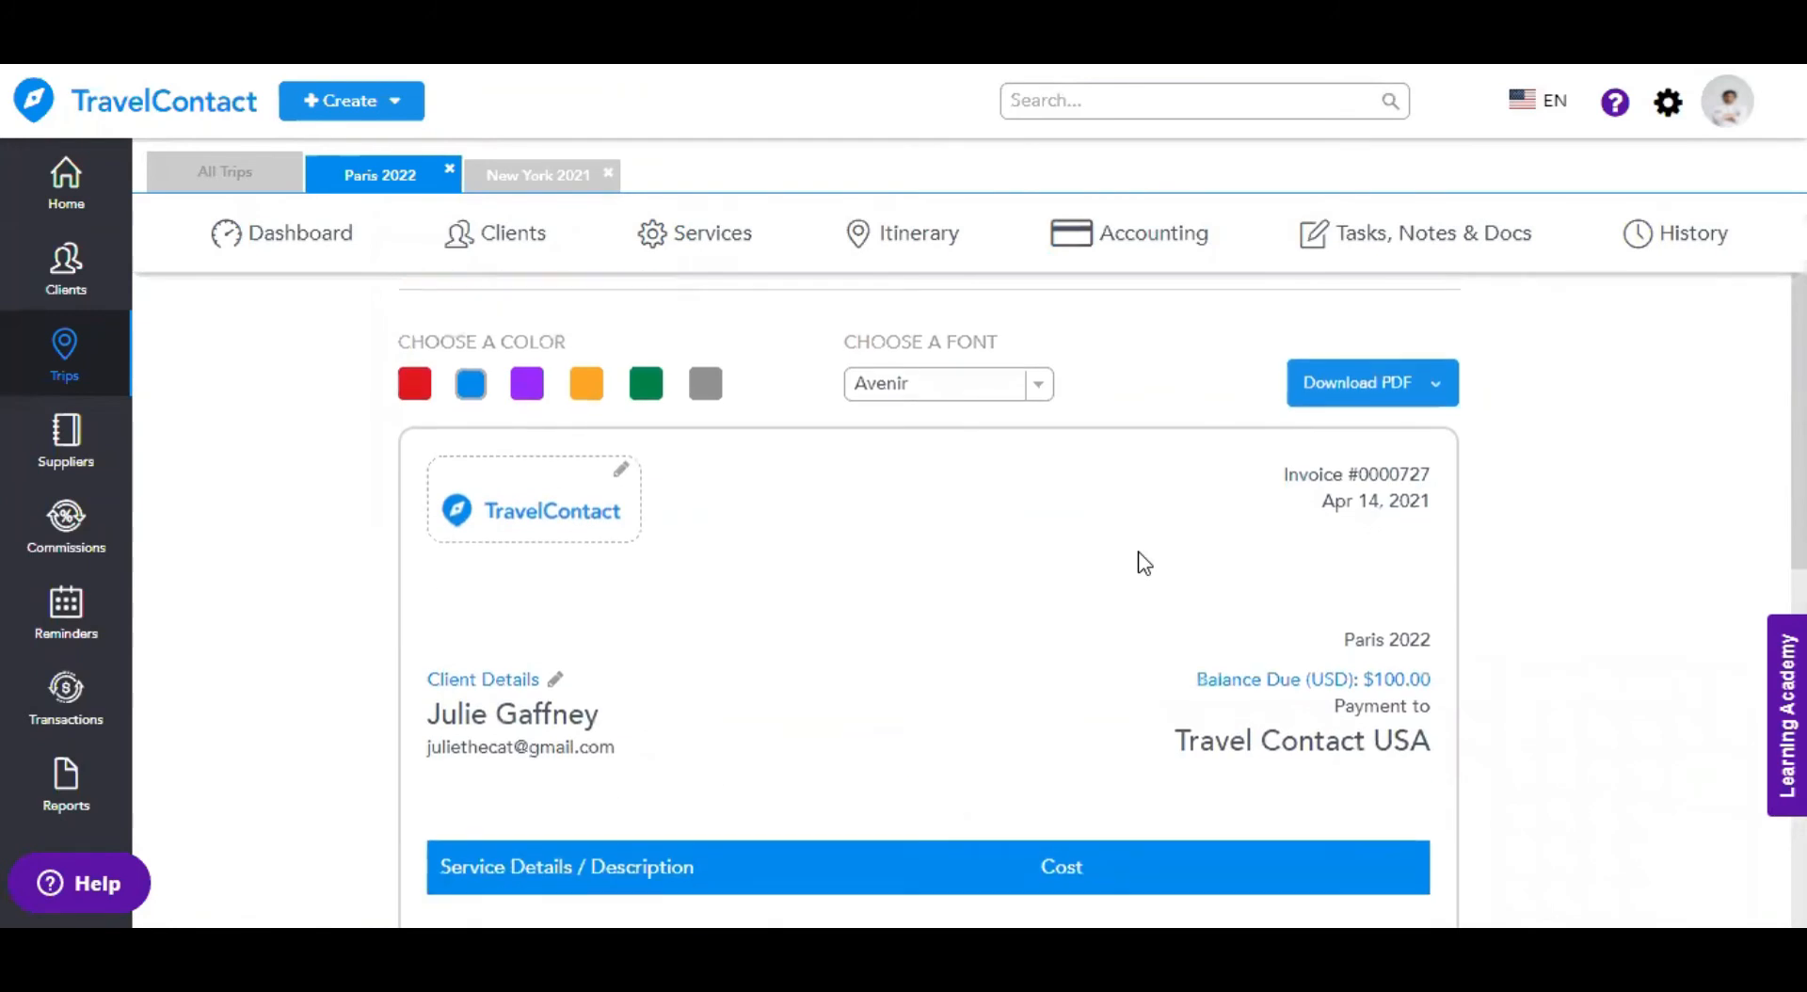
{"action": "scroll", "coordinate": [1144, 563], "scroll_direction": "up", "scroll_amount": 2}
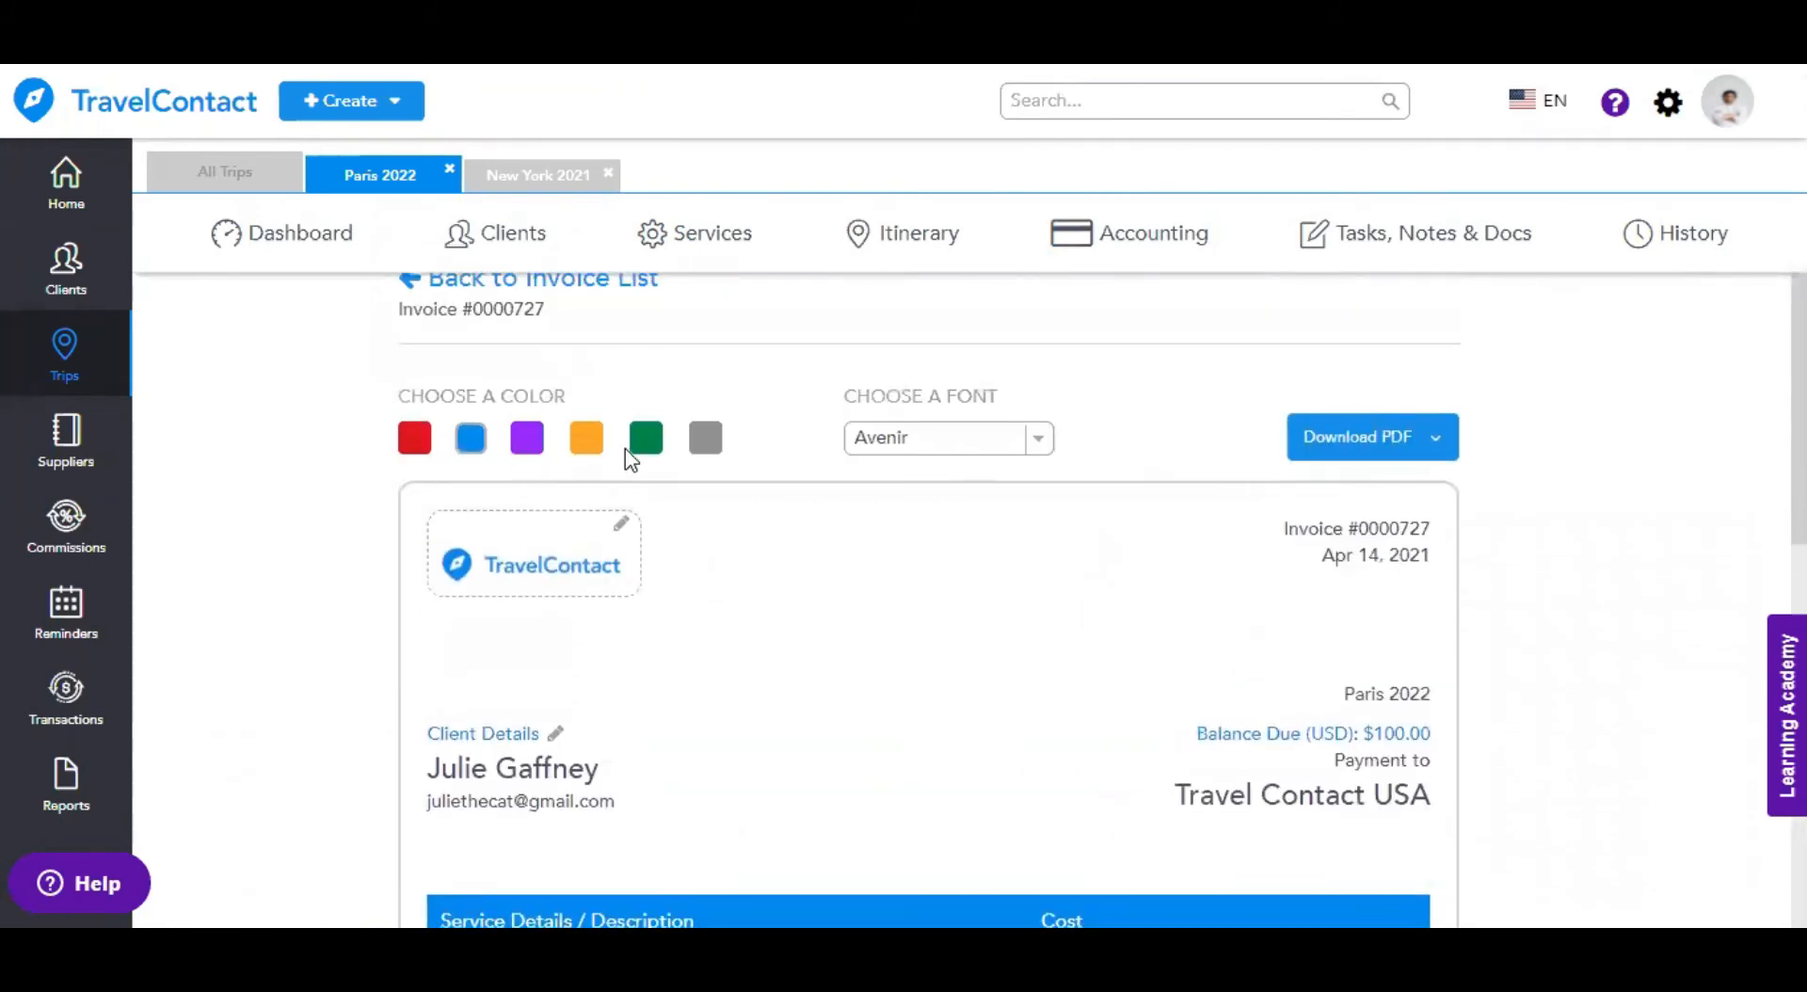
{"action": "left_click", "coordinate": [1437, 440]}
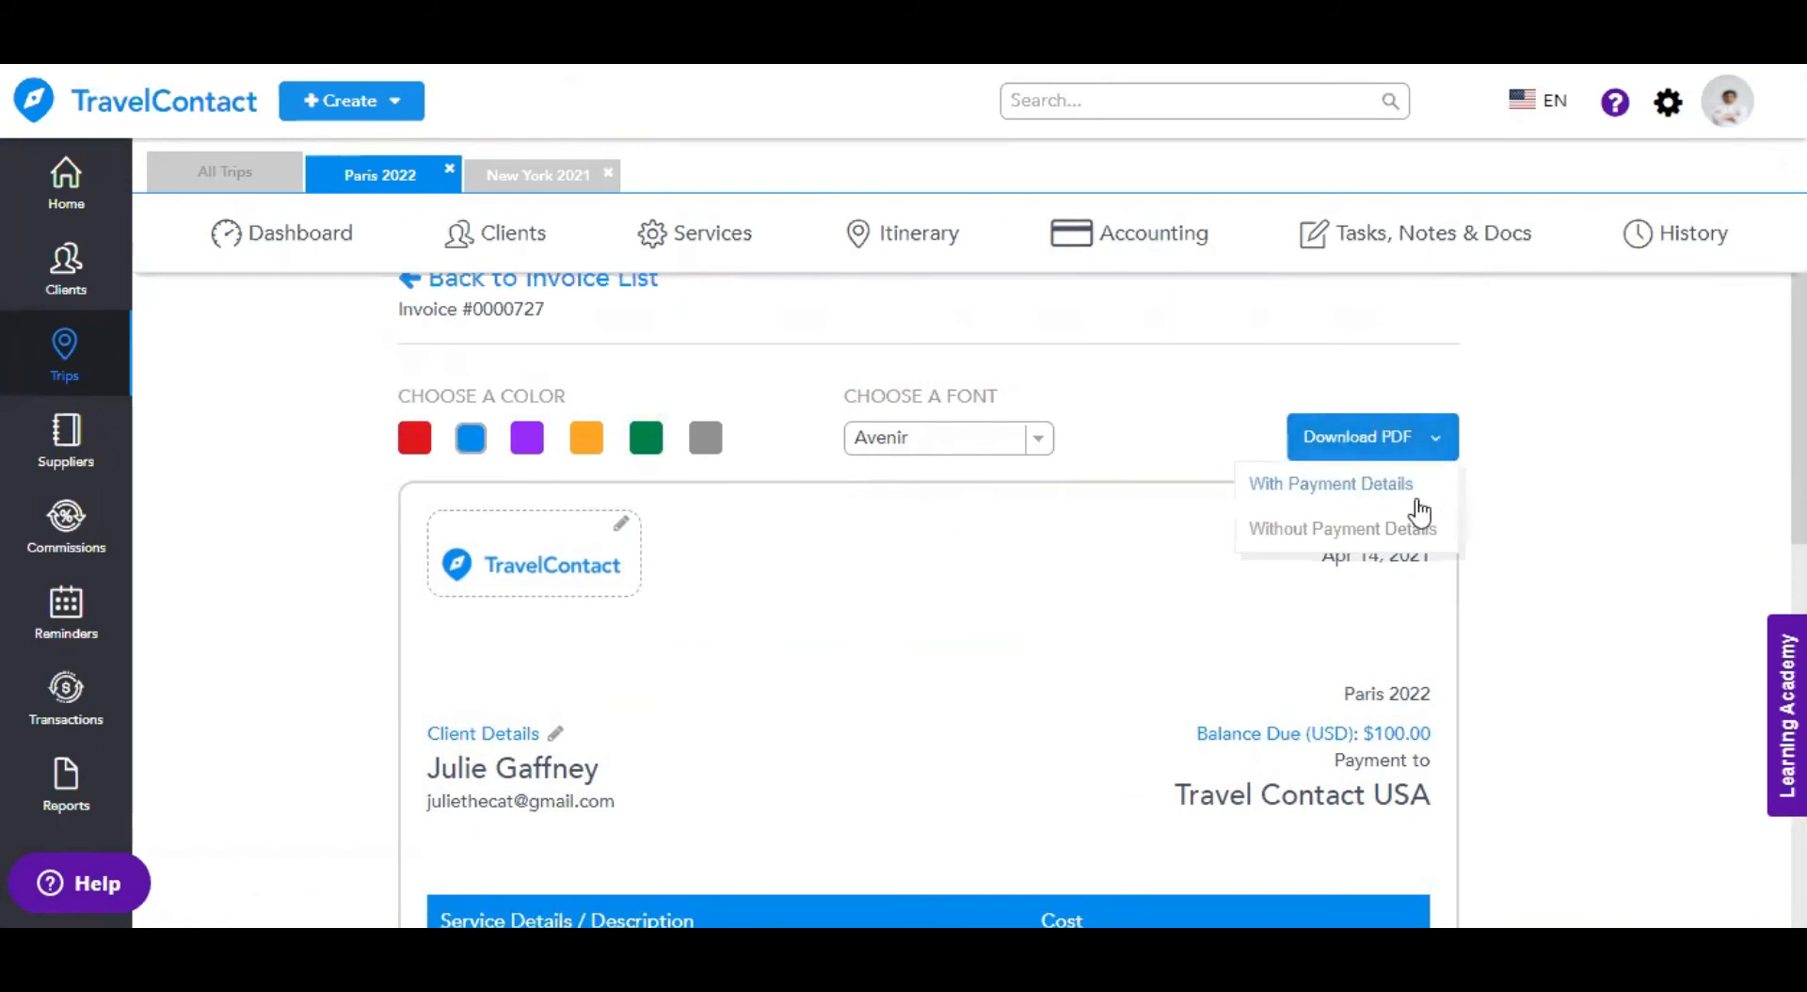
{"action": "left_click", "coordinate": [1565, 573]}
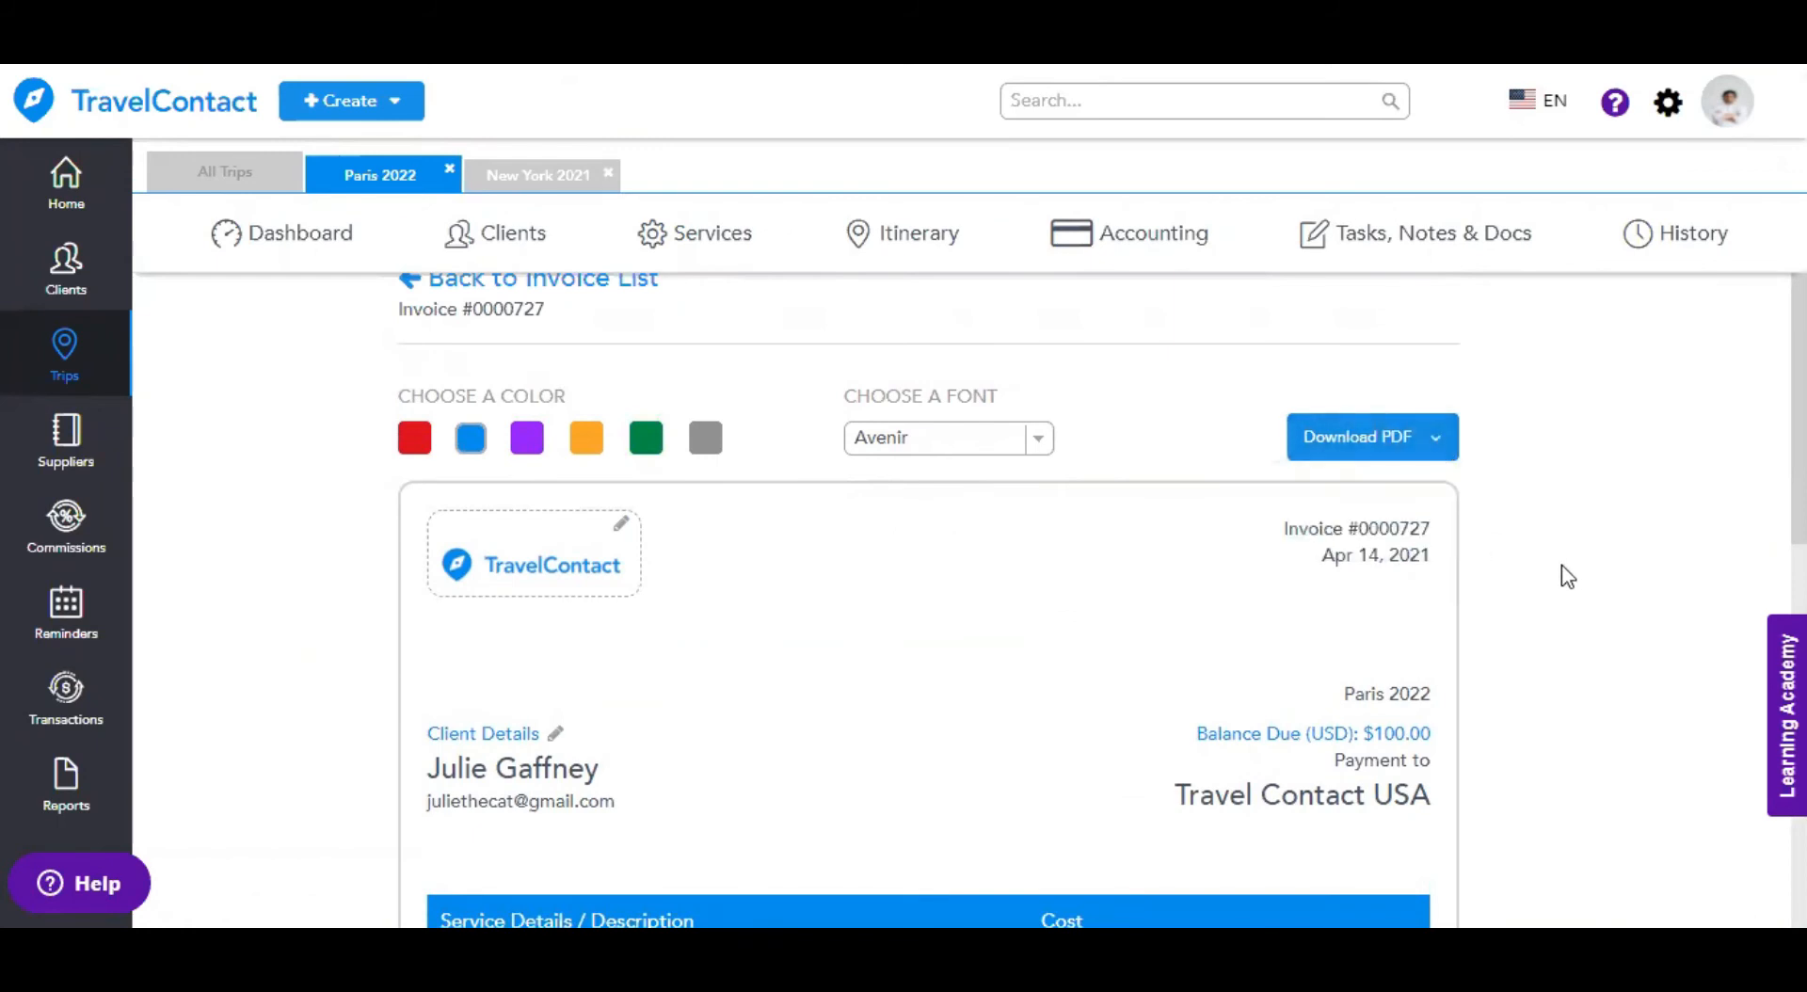
- Select the Japan Trips agency preset as the terms of the planning fee invoice
{"action": "scroll", "coordinate": [1563, 567], "scroll_direction": "down", "scroll_amount": 7}
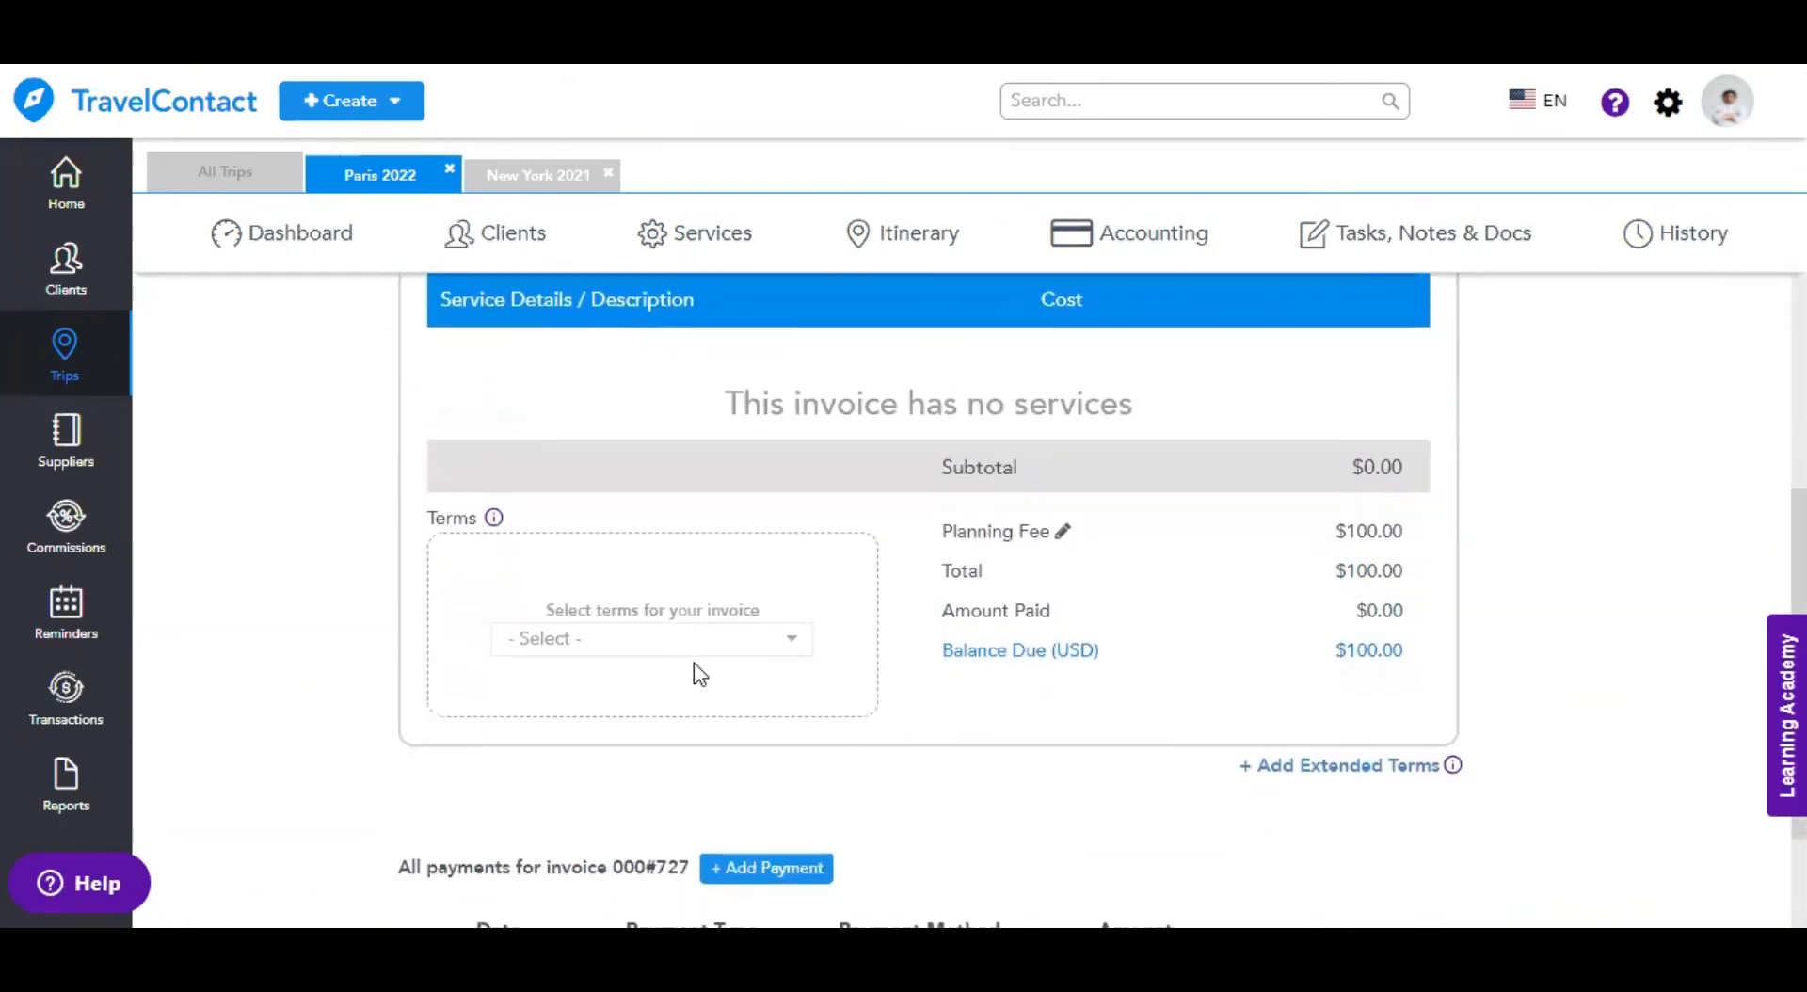
{"action": "left_click", "coordinate": [796, 652]}
{"action": "mouse_move", "coordinate": [770, 685]}
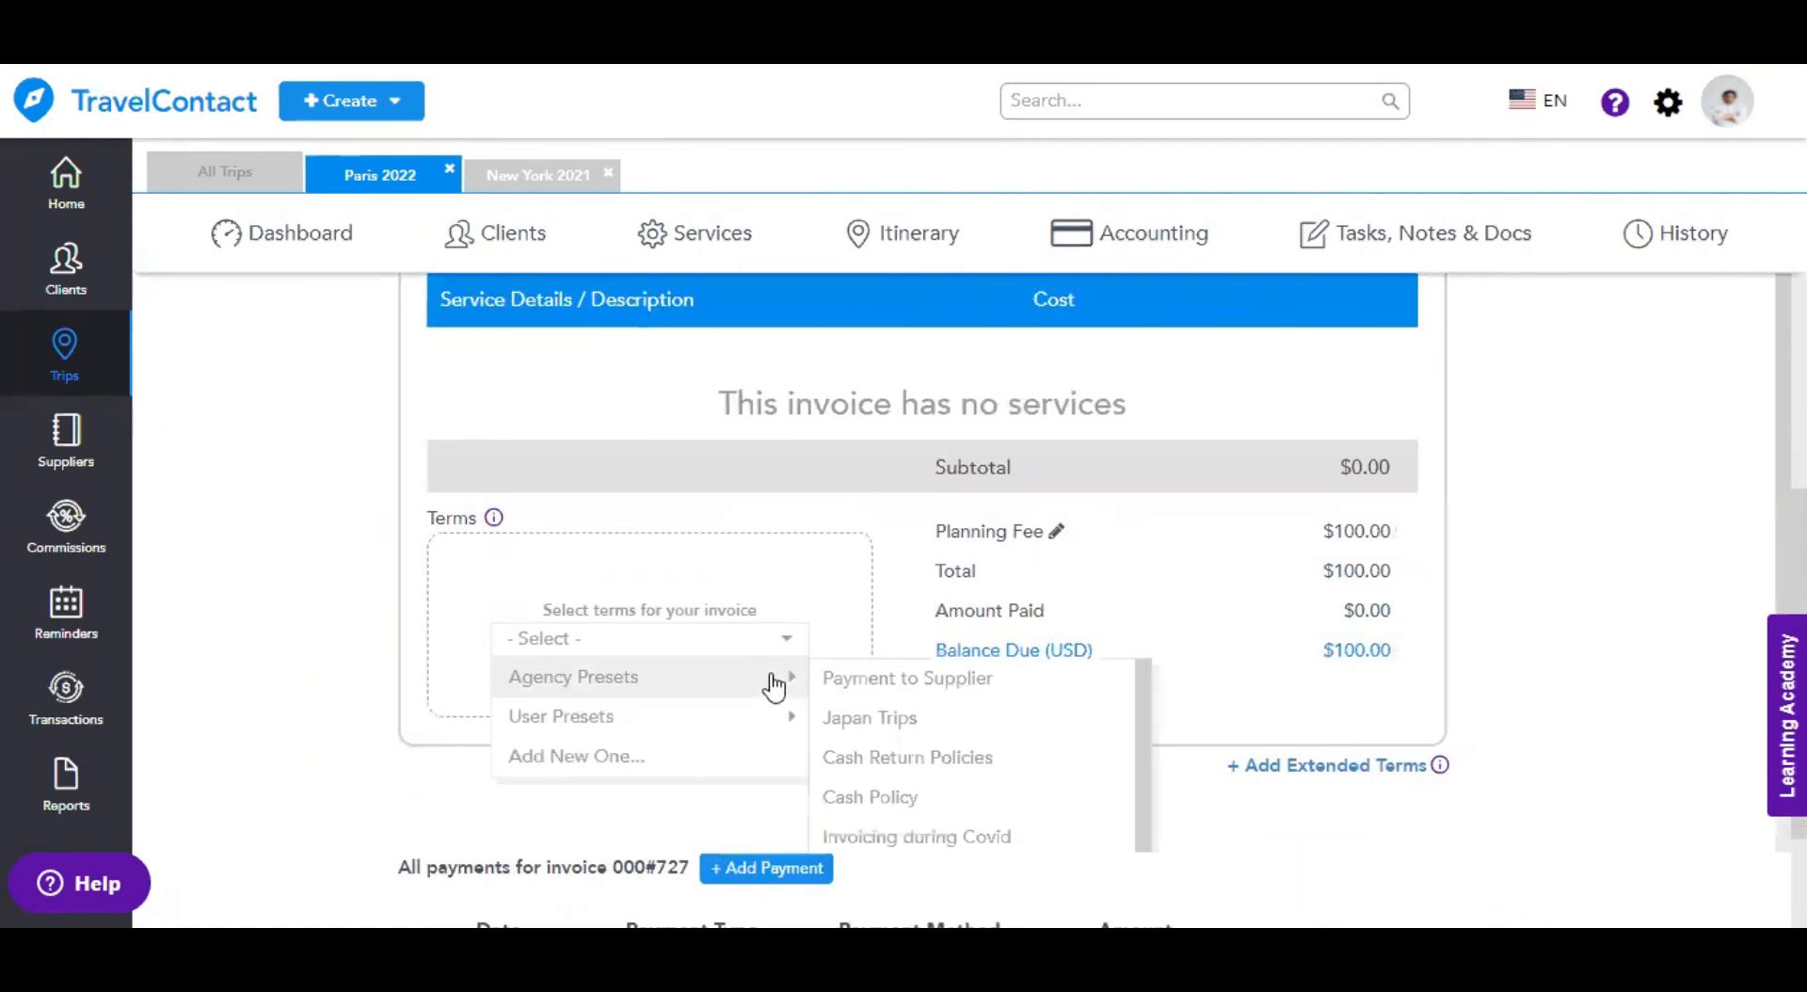
{"action": "left_click", "coordinate": [832, 719]}
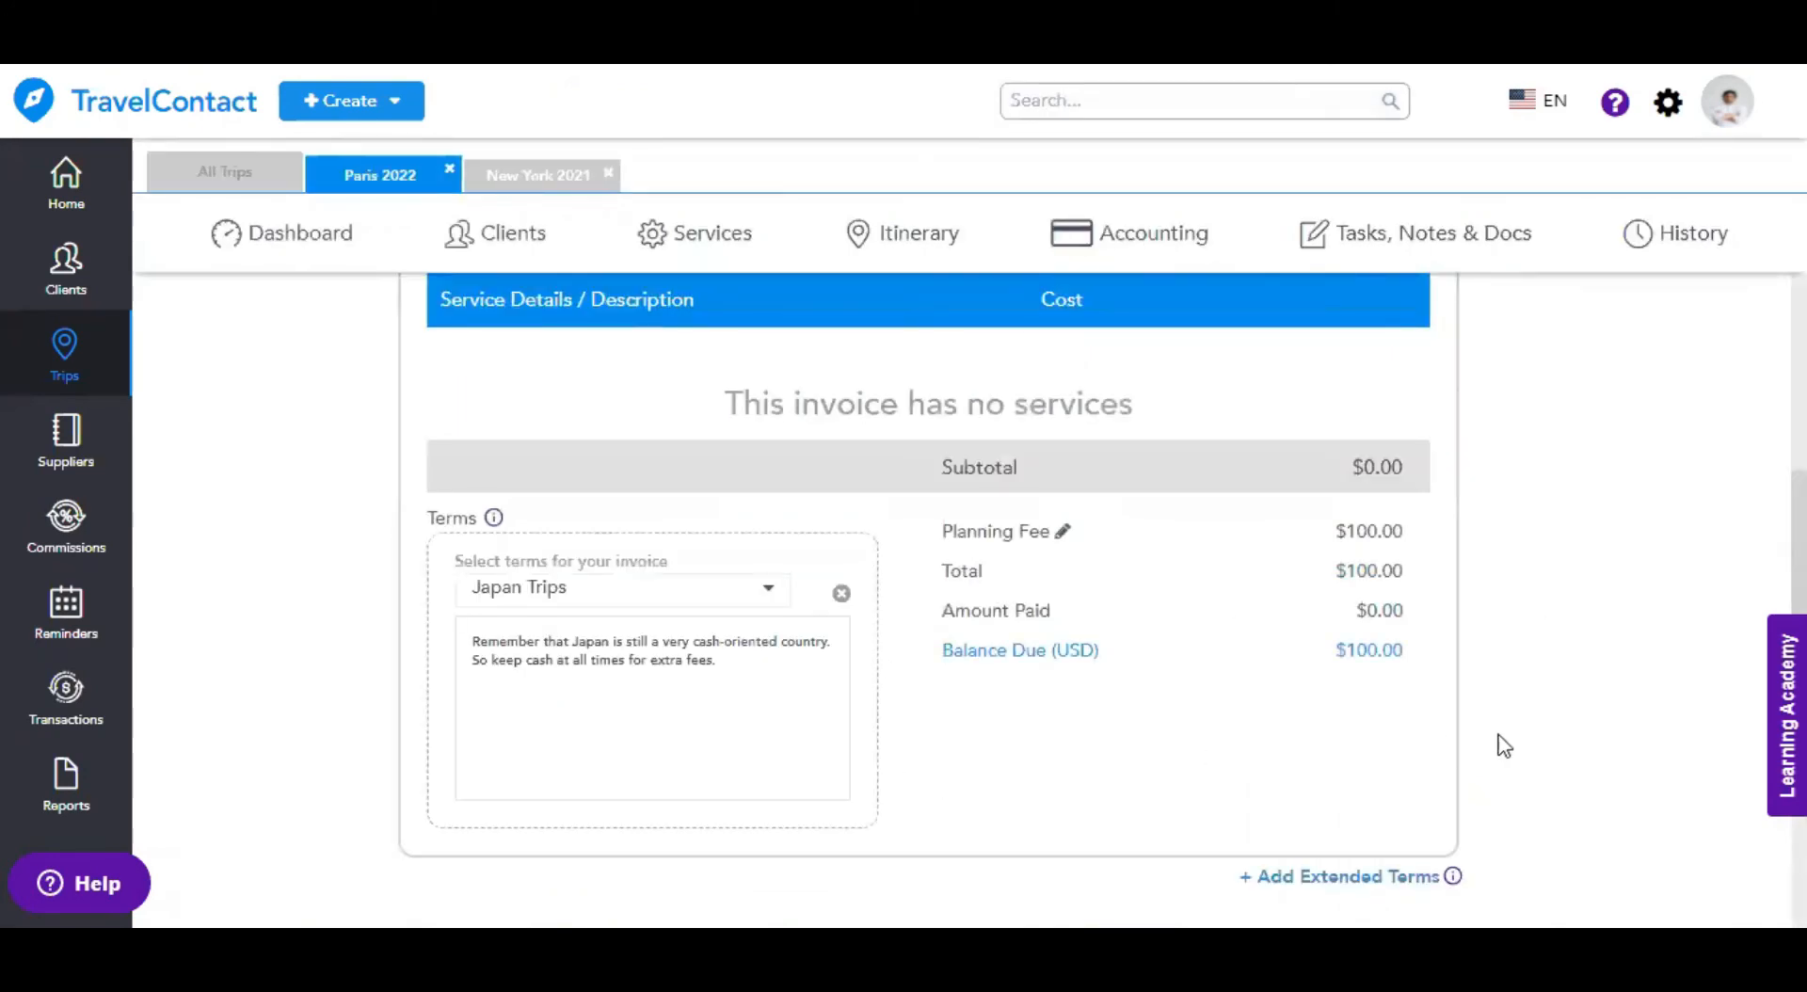
- Add the Mexico Restaurant Terms as extended terms to the planning fee invoice
{"action": "scroll", "coordinate": [1508, 733], "scroll_direction": "down", "scroll_amount": 2}
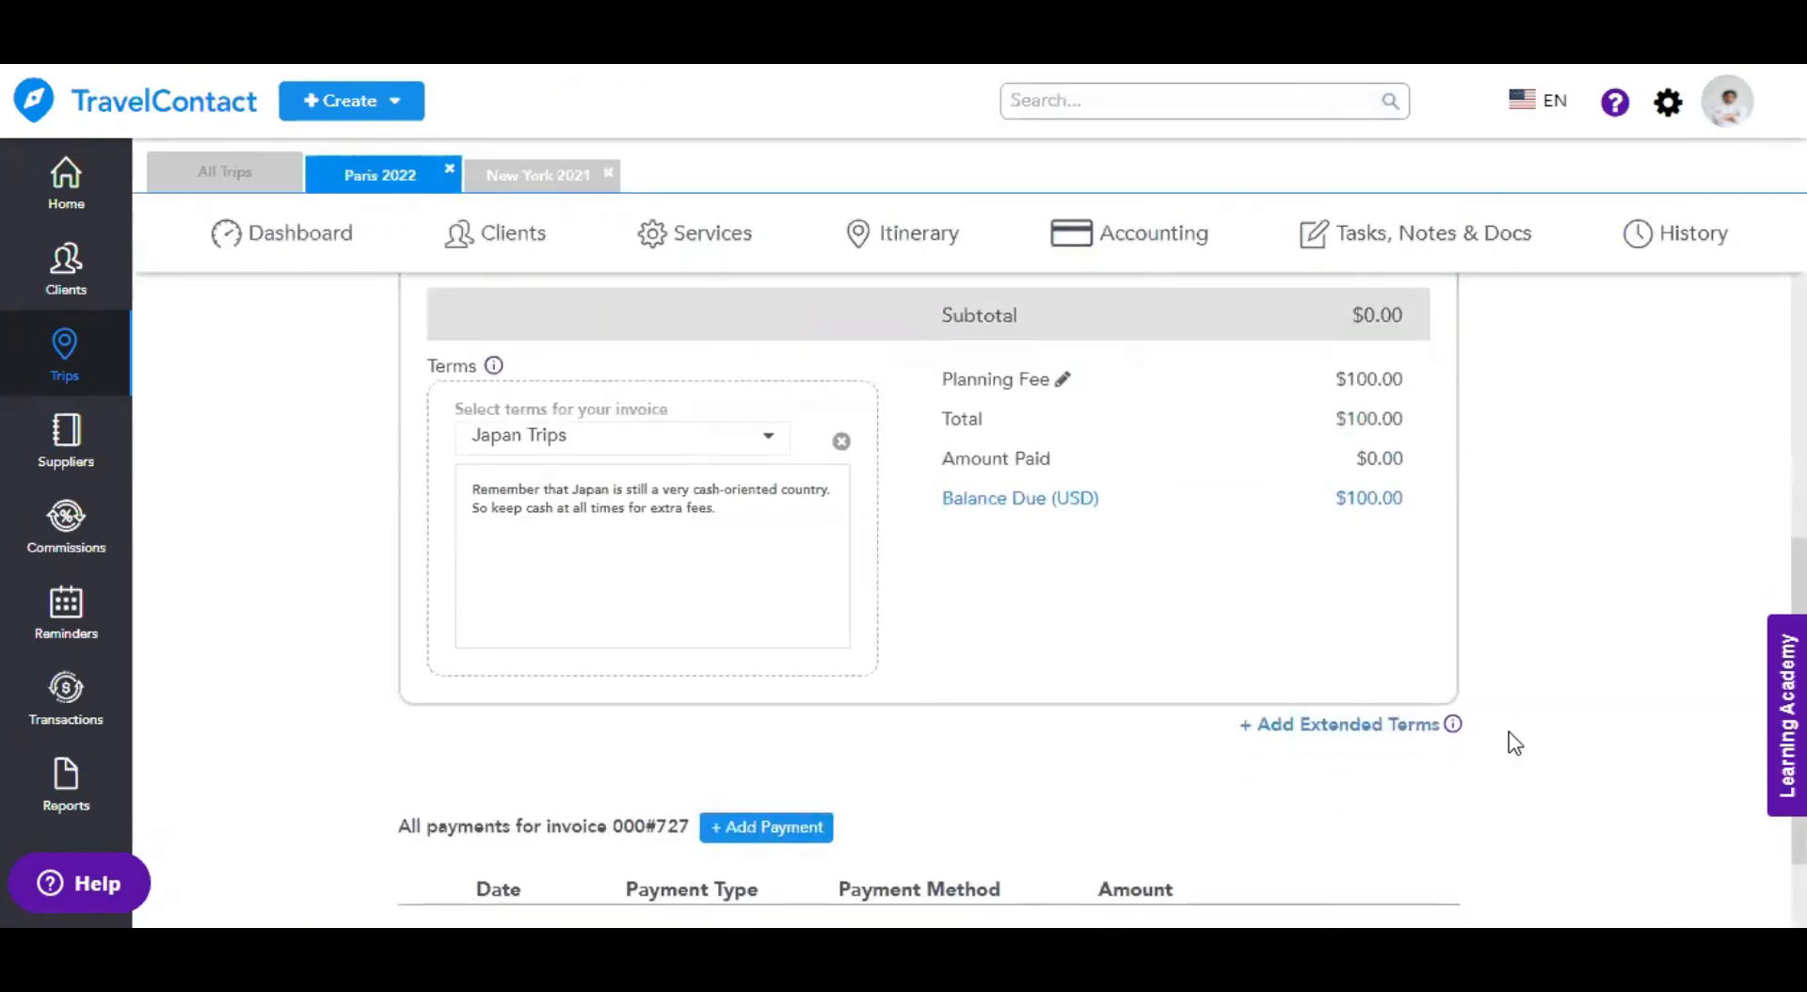
{"action": "left_click", "coordinate": [1367, 732]}
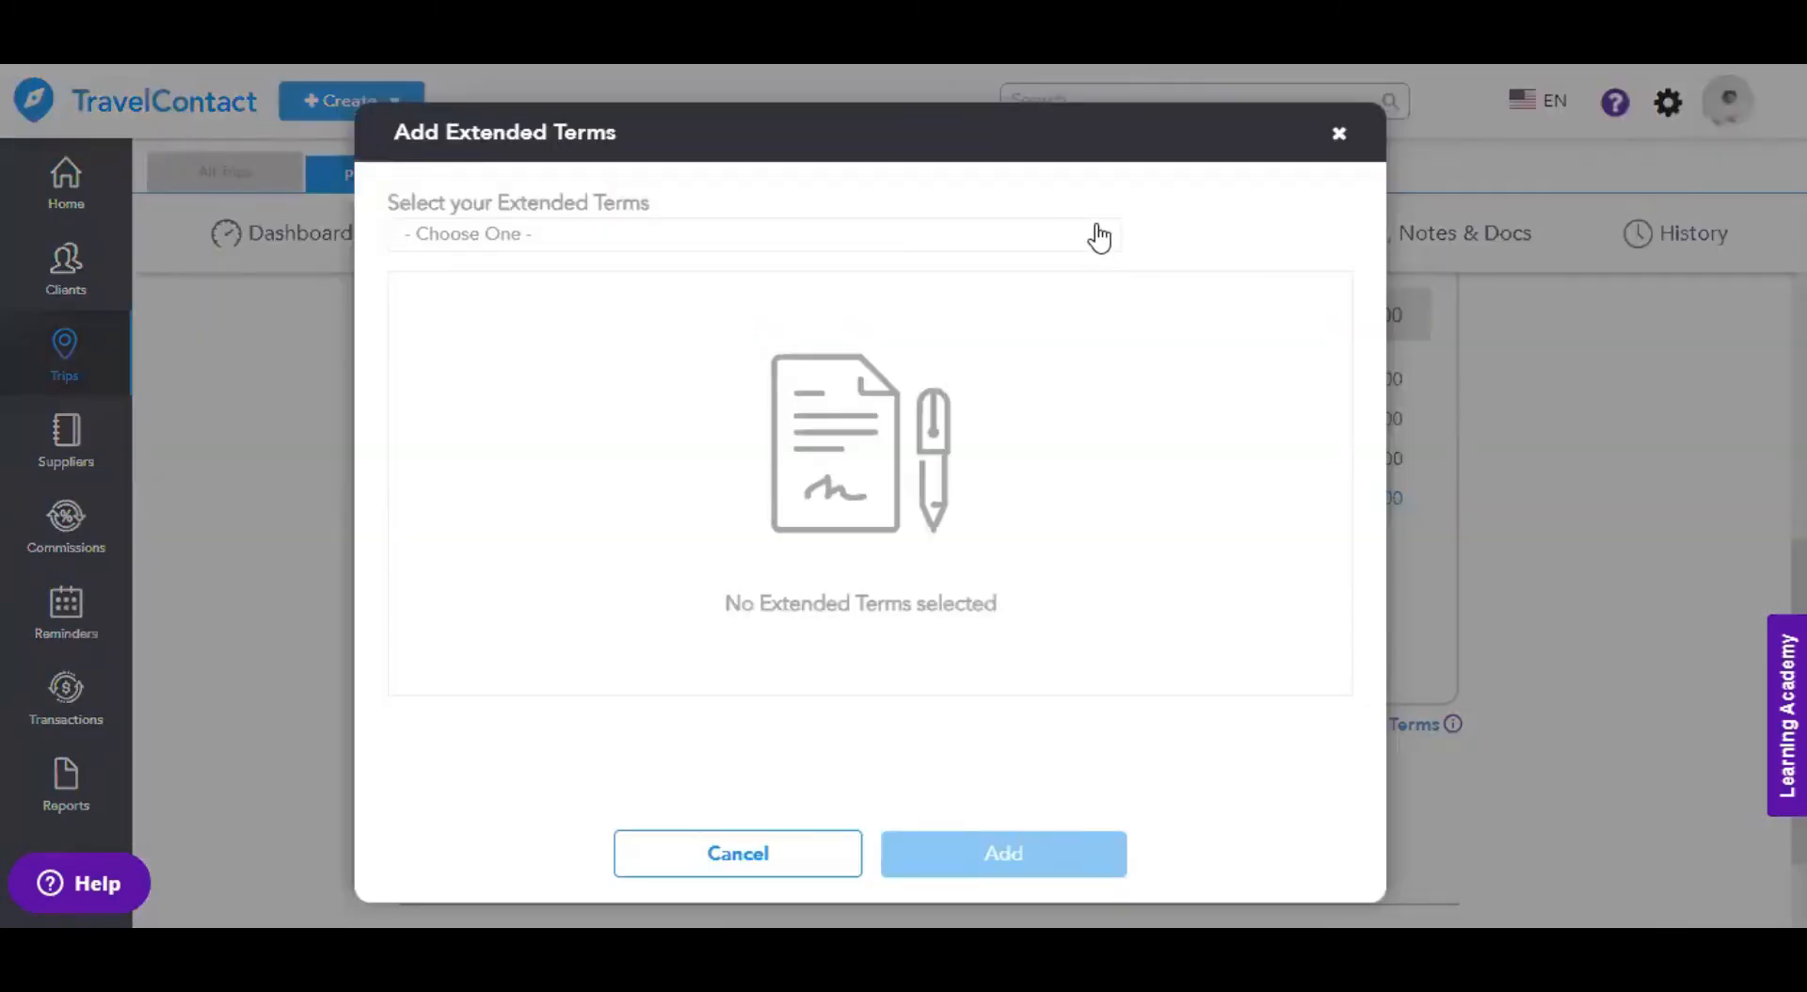
{"action": "left_click", "coordinate": [1095, 235]}
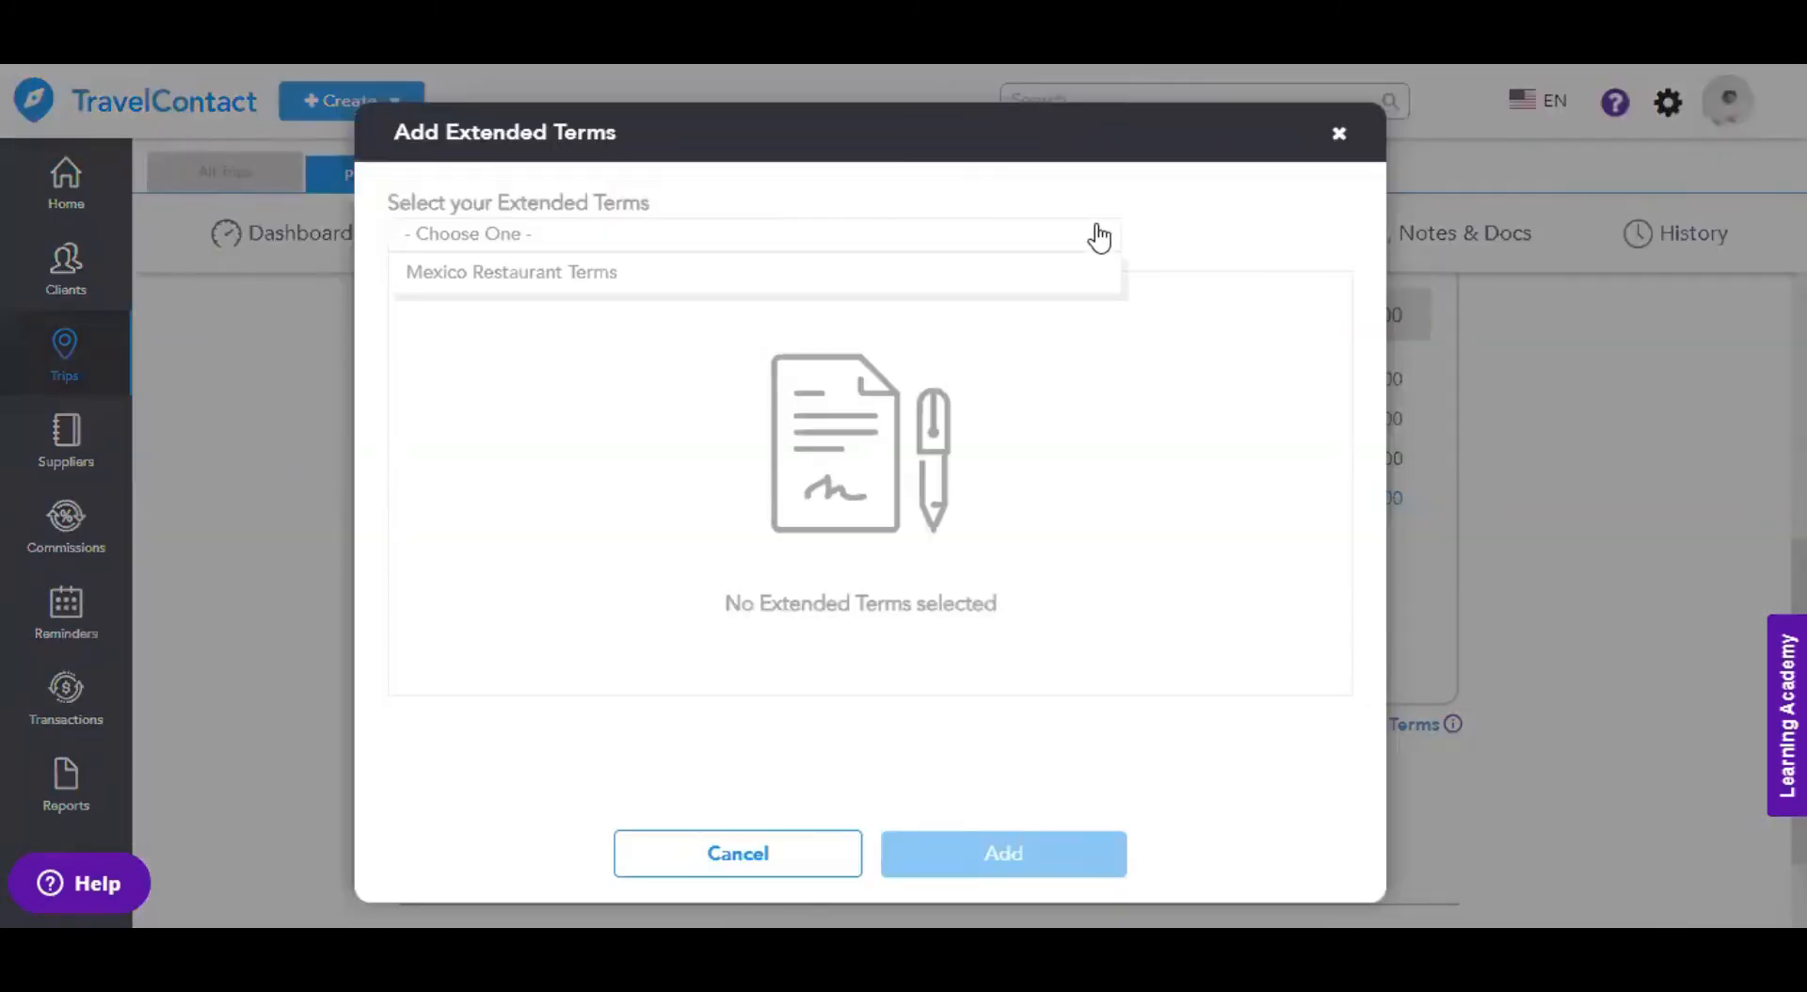
{"action": "left_click", "coordinate": [1043, 283]}
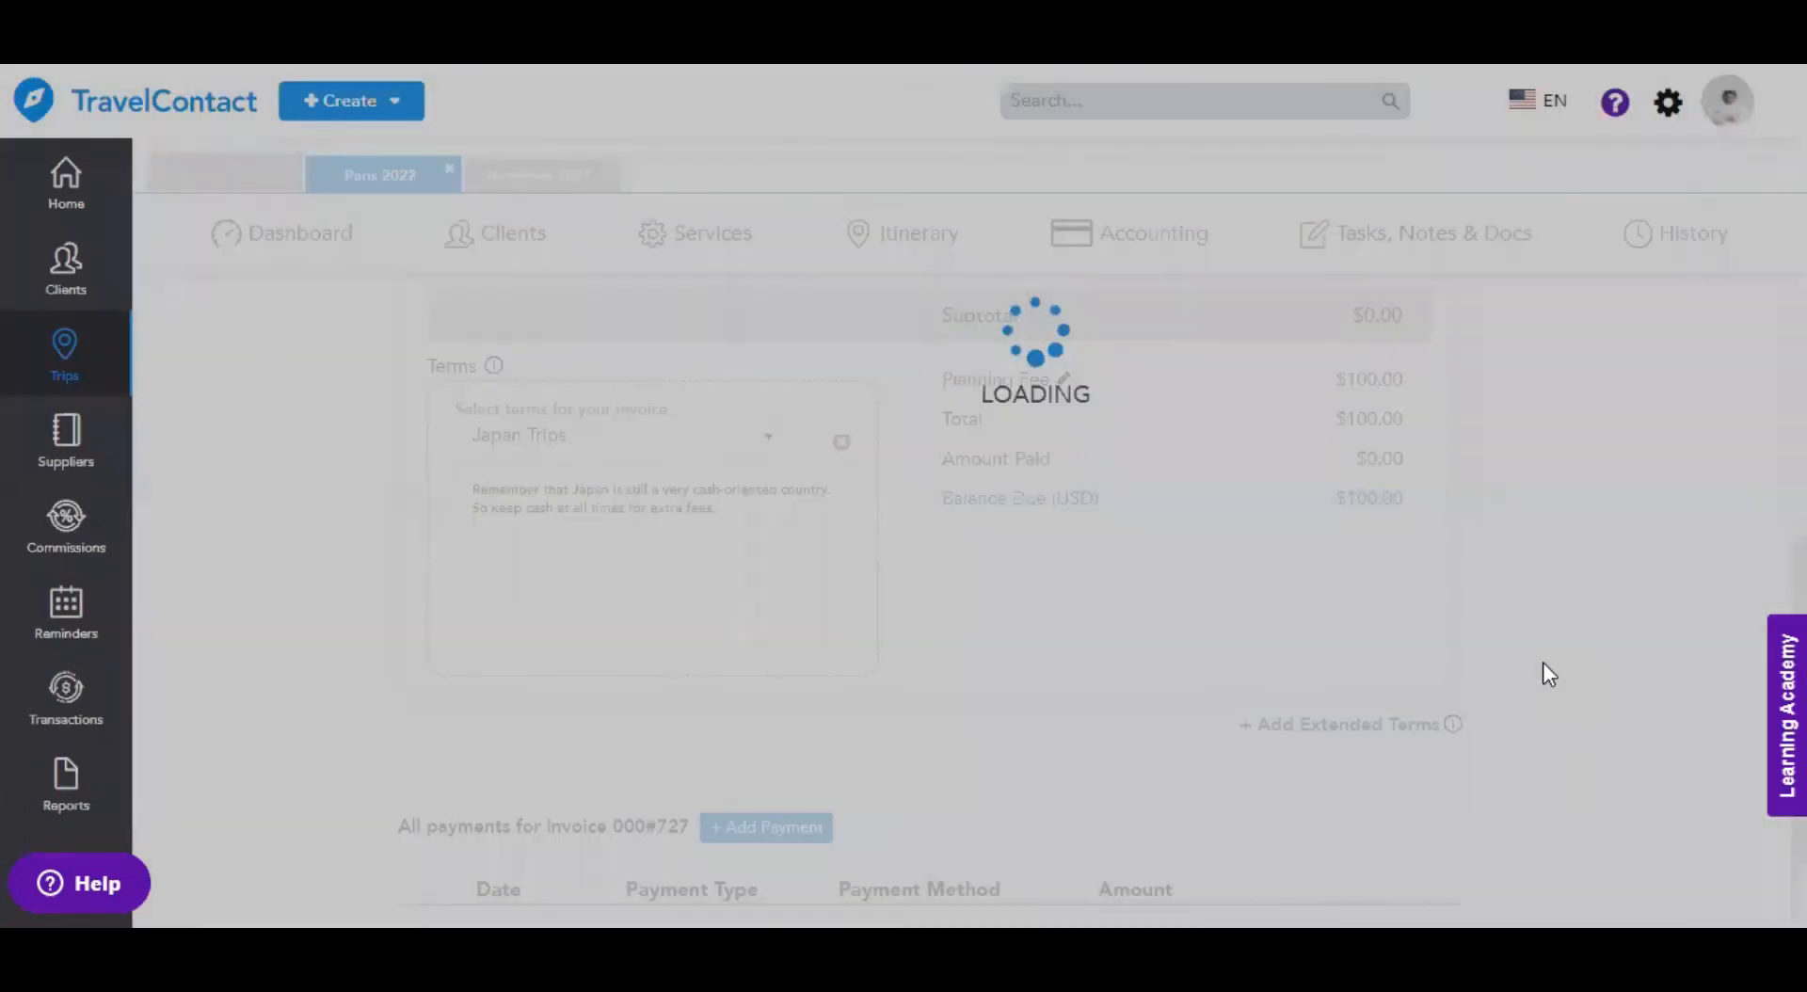
- Review the planning fee invoice with its extended terms and recheck the PDF options with and without payment details
{"action": "scroll", "coordinate": [1543, 663], "scroll_direction": "up", "scroll_amount": 7}
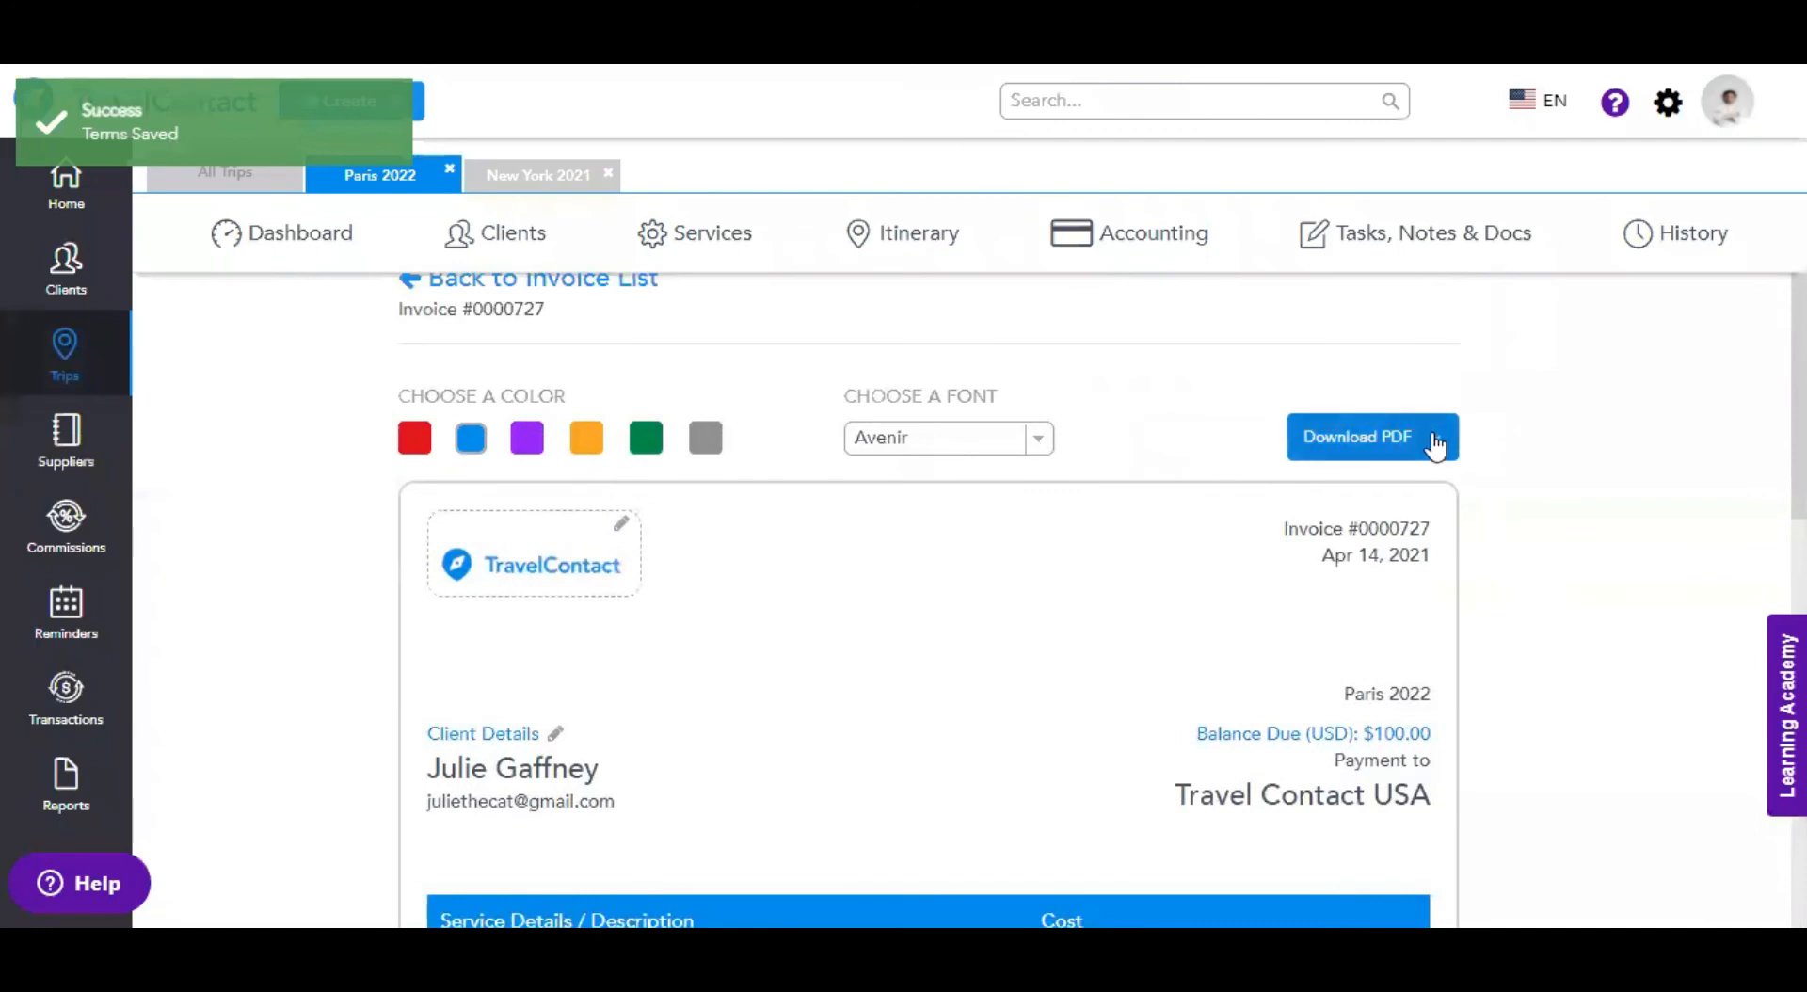
{"action": "left_click", "coordinate": [1434, 438]}
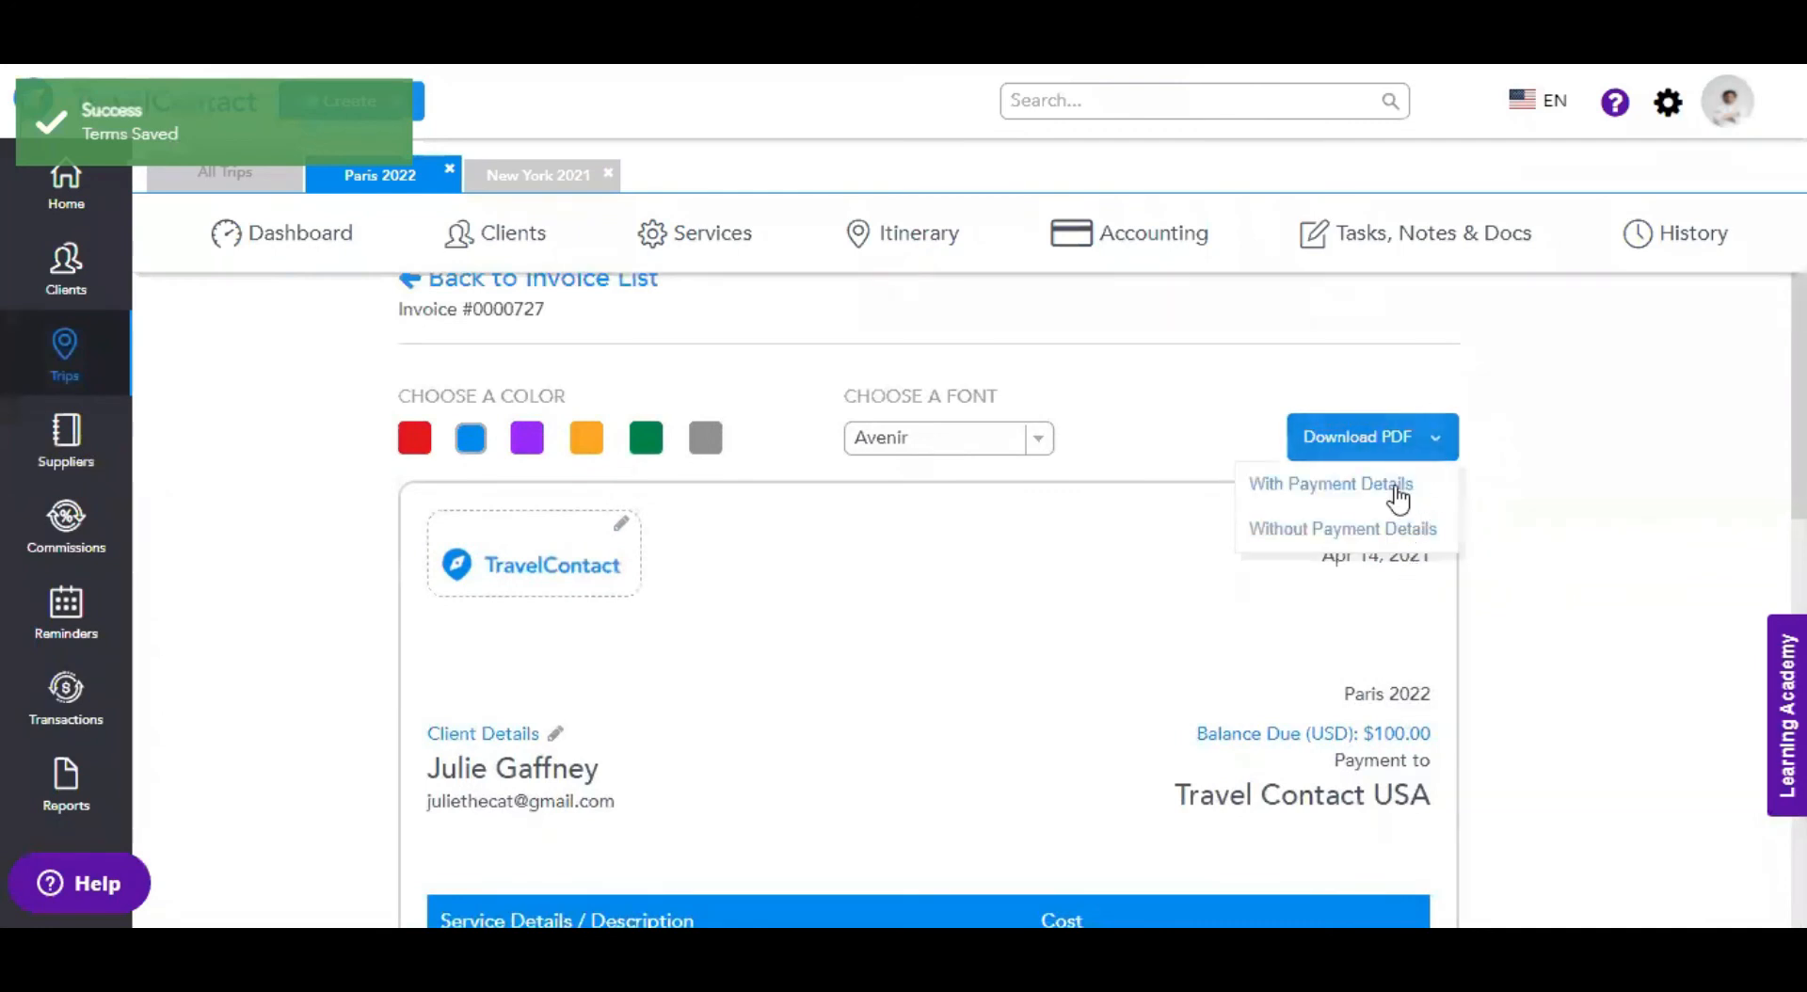
{"action": "left_click", "coordinate": [1524, 493]}
{"action": "scroll", "coordinate": [1524, 493], "scroll_direction": "down", "scroll_amount": 7}
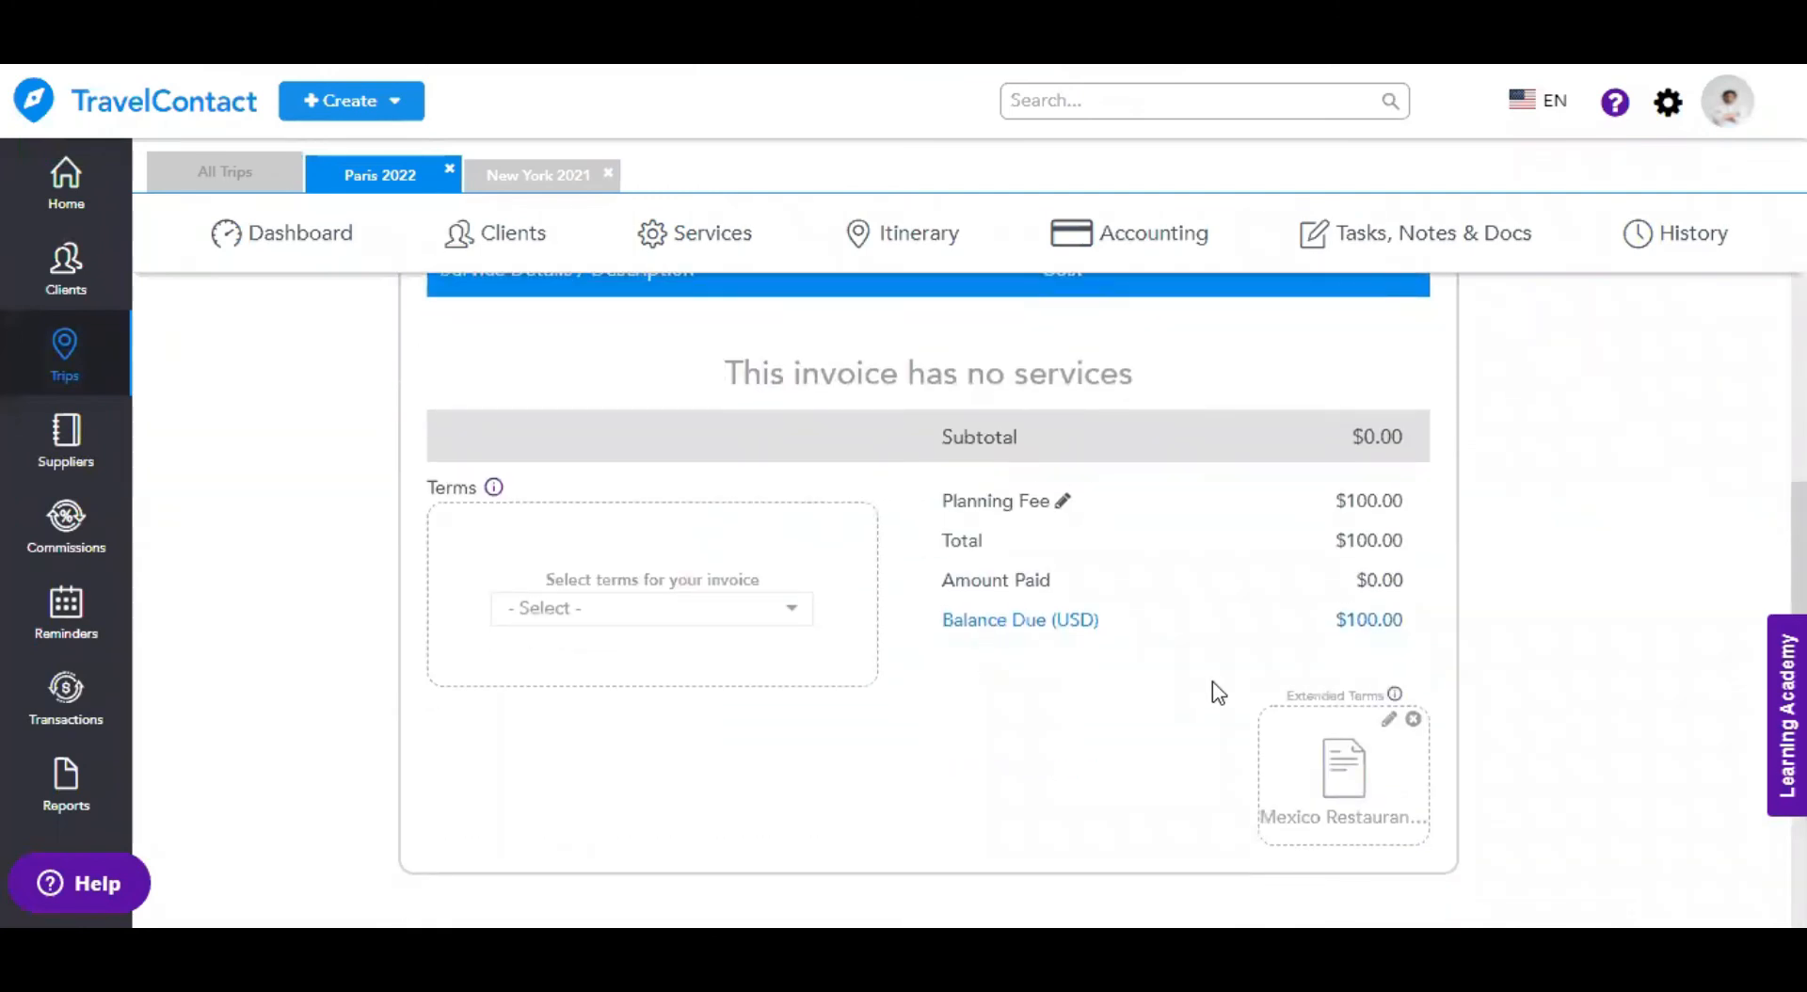
{"action": "scroll", "coordinate": [1593, 579], "scroll_direction": "up", "scroll_amount": 7}
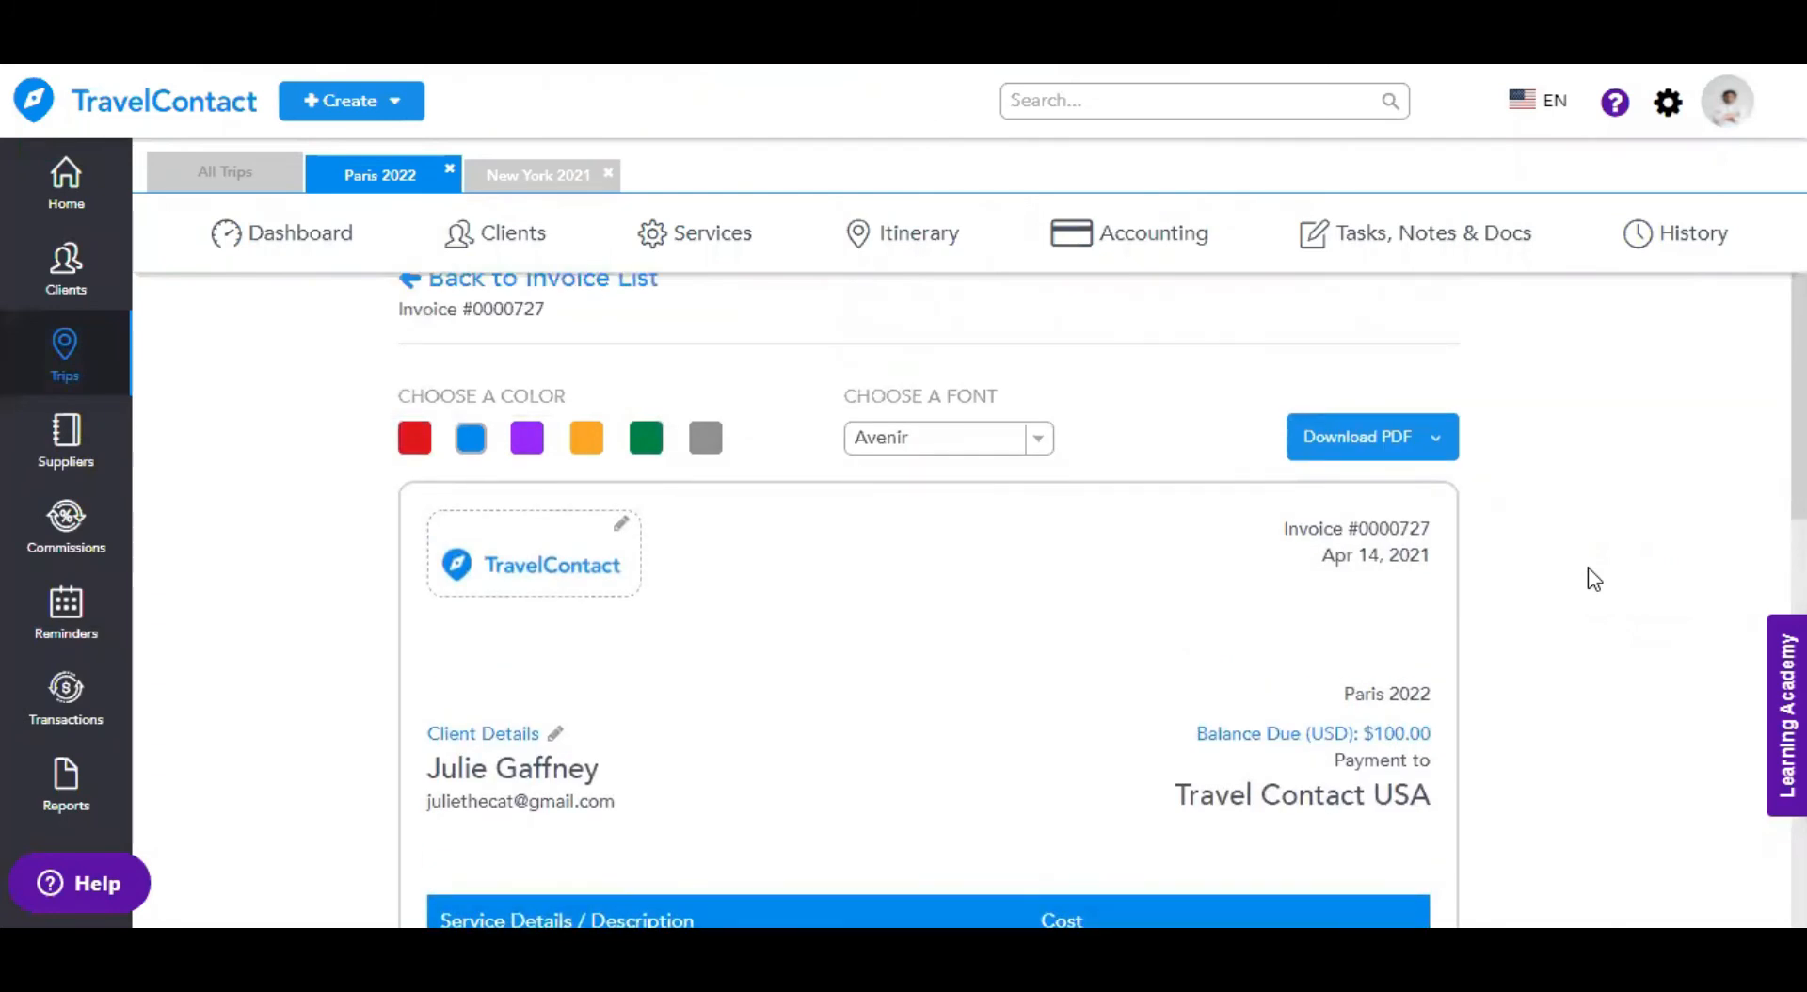
{"action": "scroll", "coordinate": [1593, 579], "scroll_direction": "down", "scroll_amount": 3}
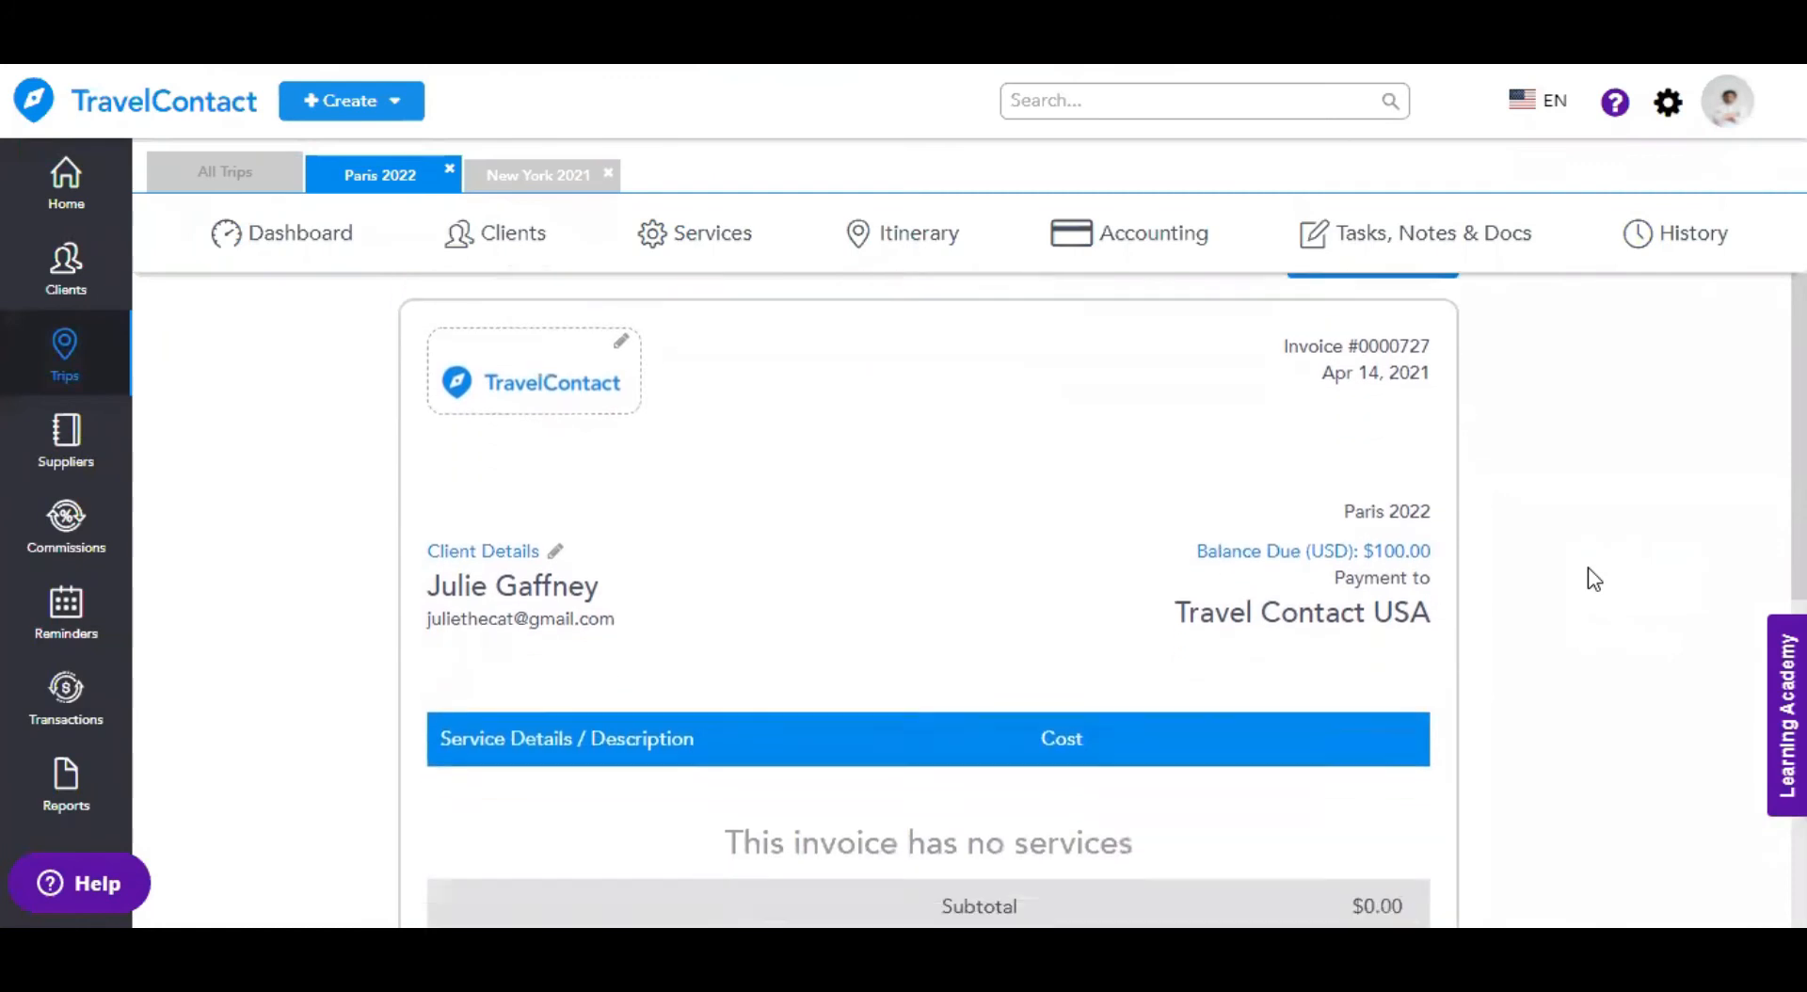
{"action": "scroll", "coordinate": [1593, 578], "scroll_direction": "down", "scroll_amount": 1}
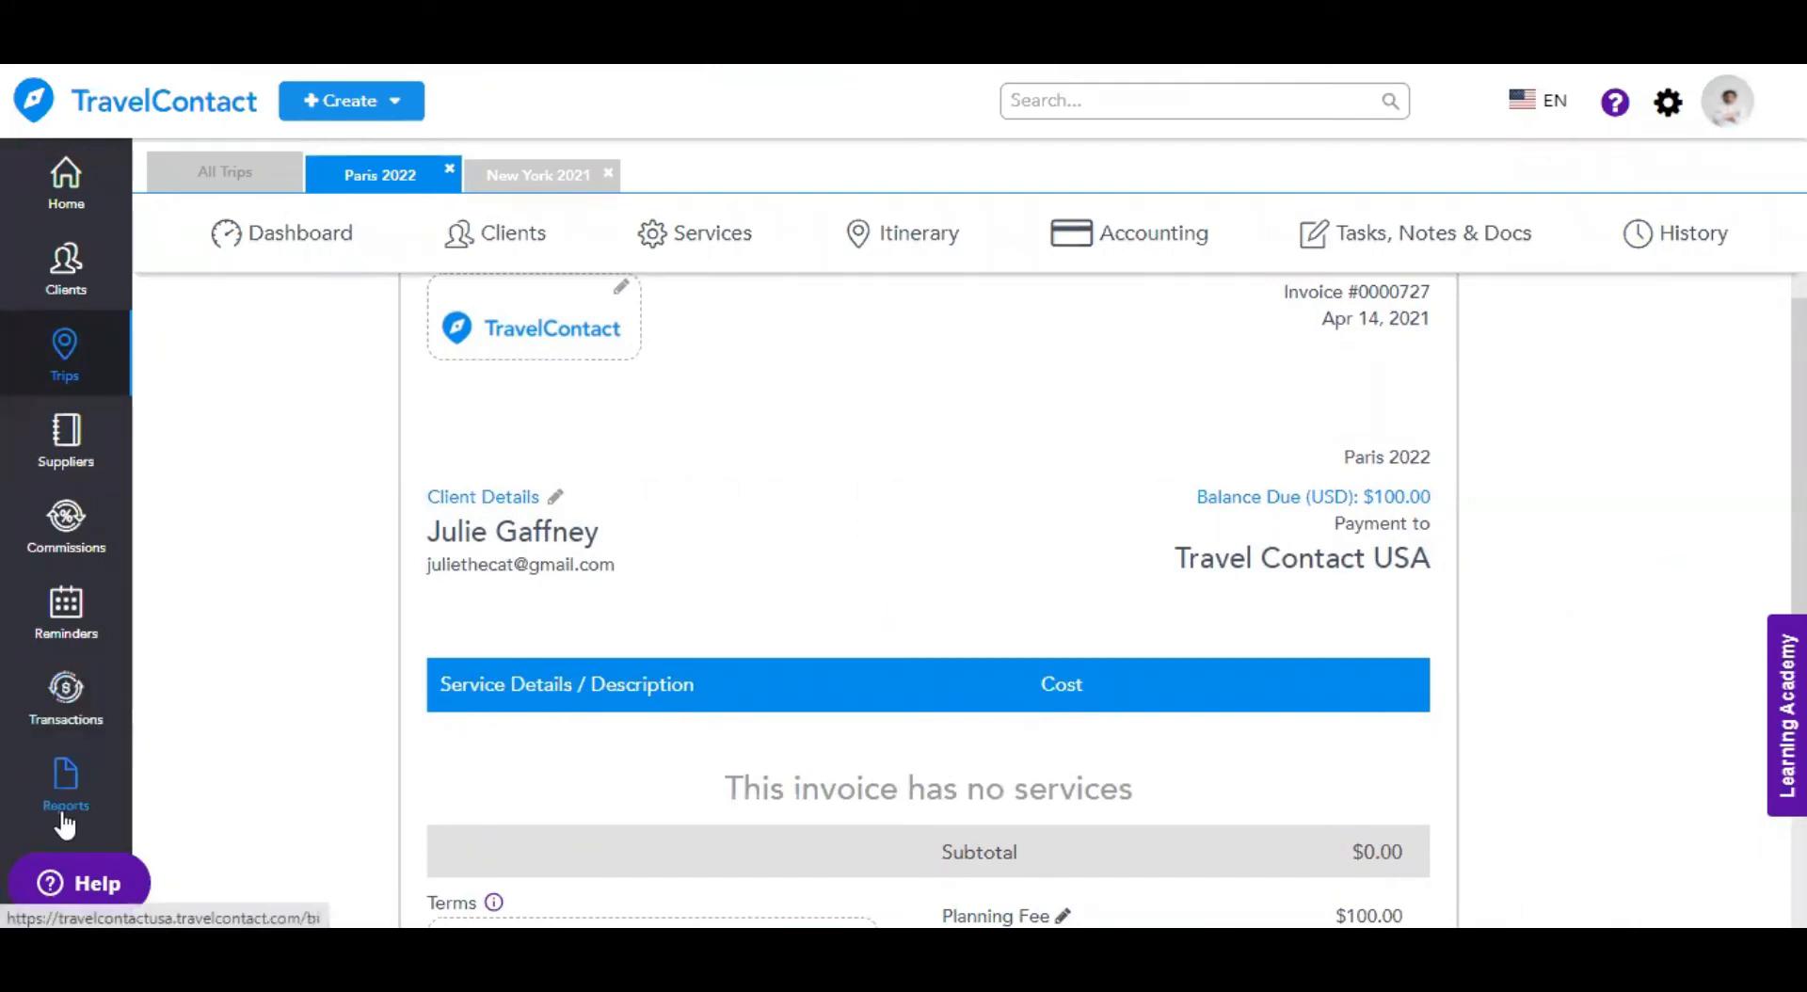
- View the Services Report in the agency's transactions and examine its columns from agent and dates through service cost and commissions
{"action": "left_click", "coordinate": [65, 697]}
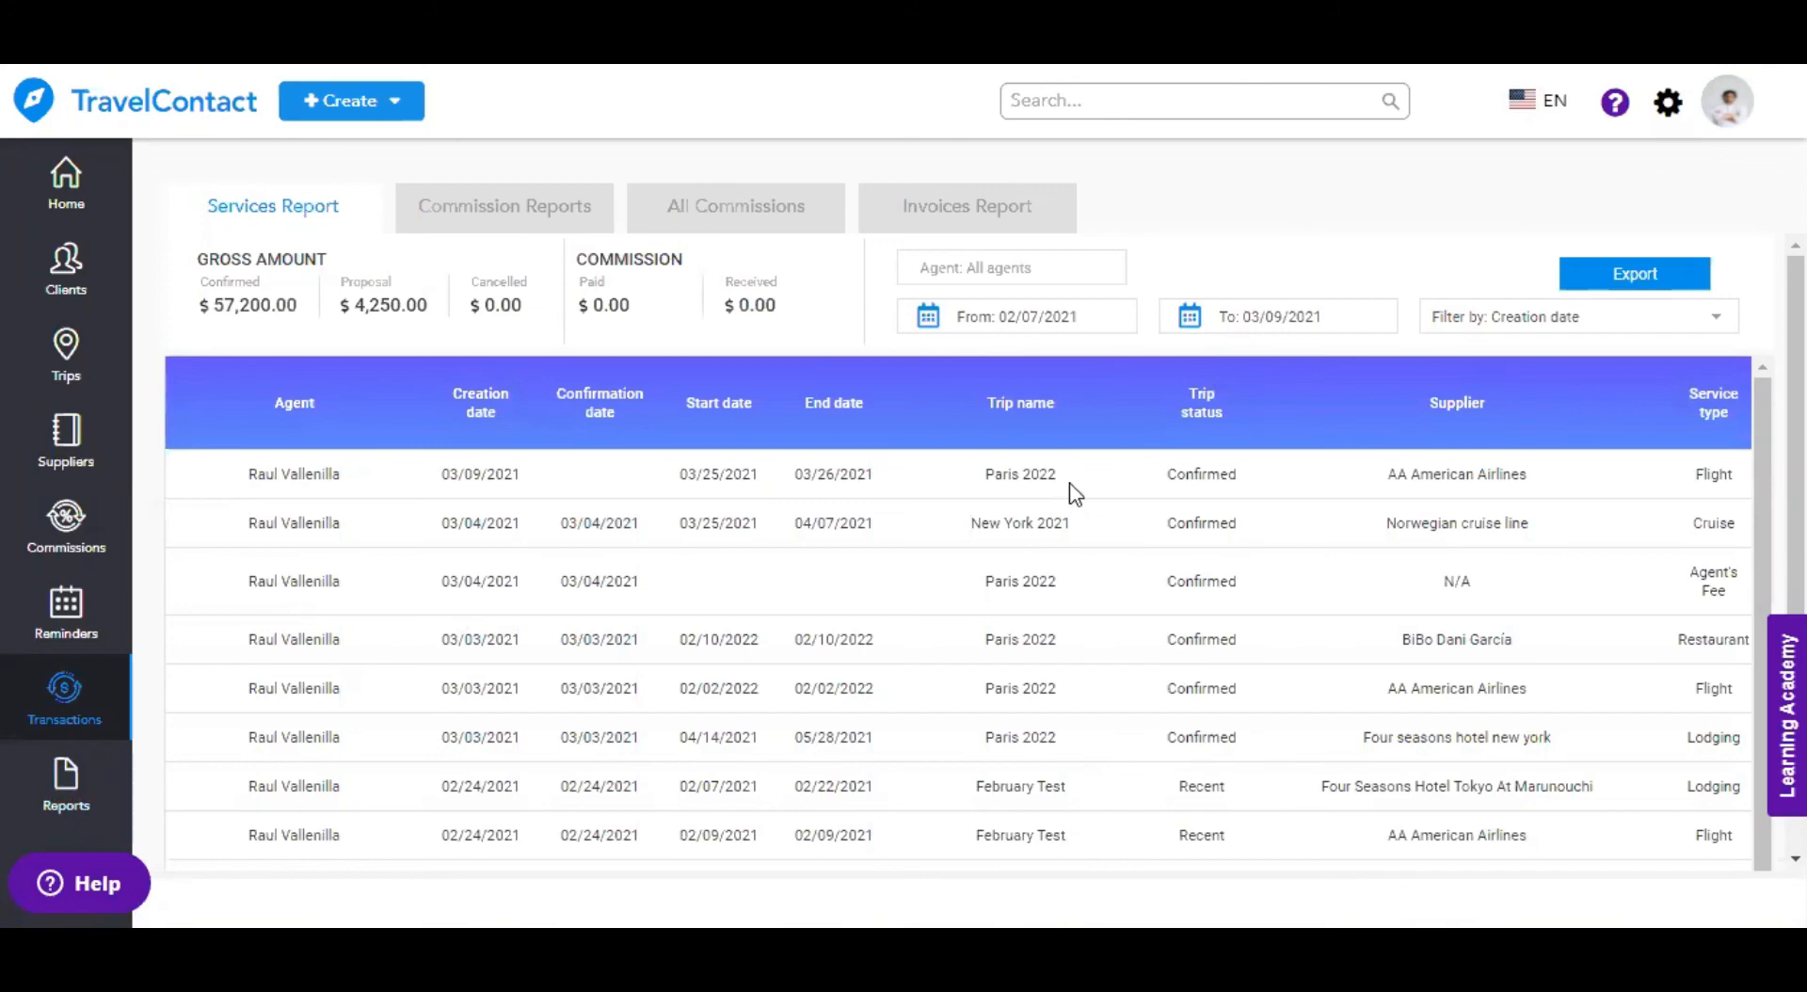
{"action": "scroll", "coordinate": [1223, 499], "scroll_direction": "right", "scroll_amount": 3}
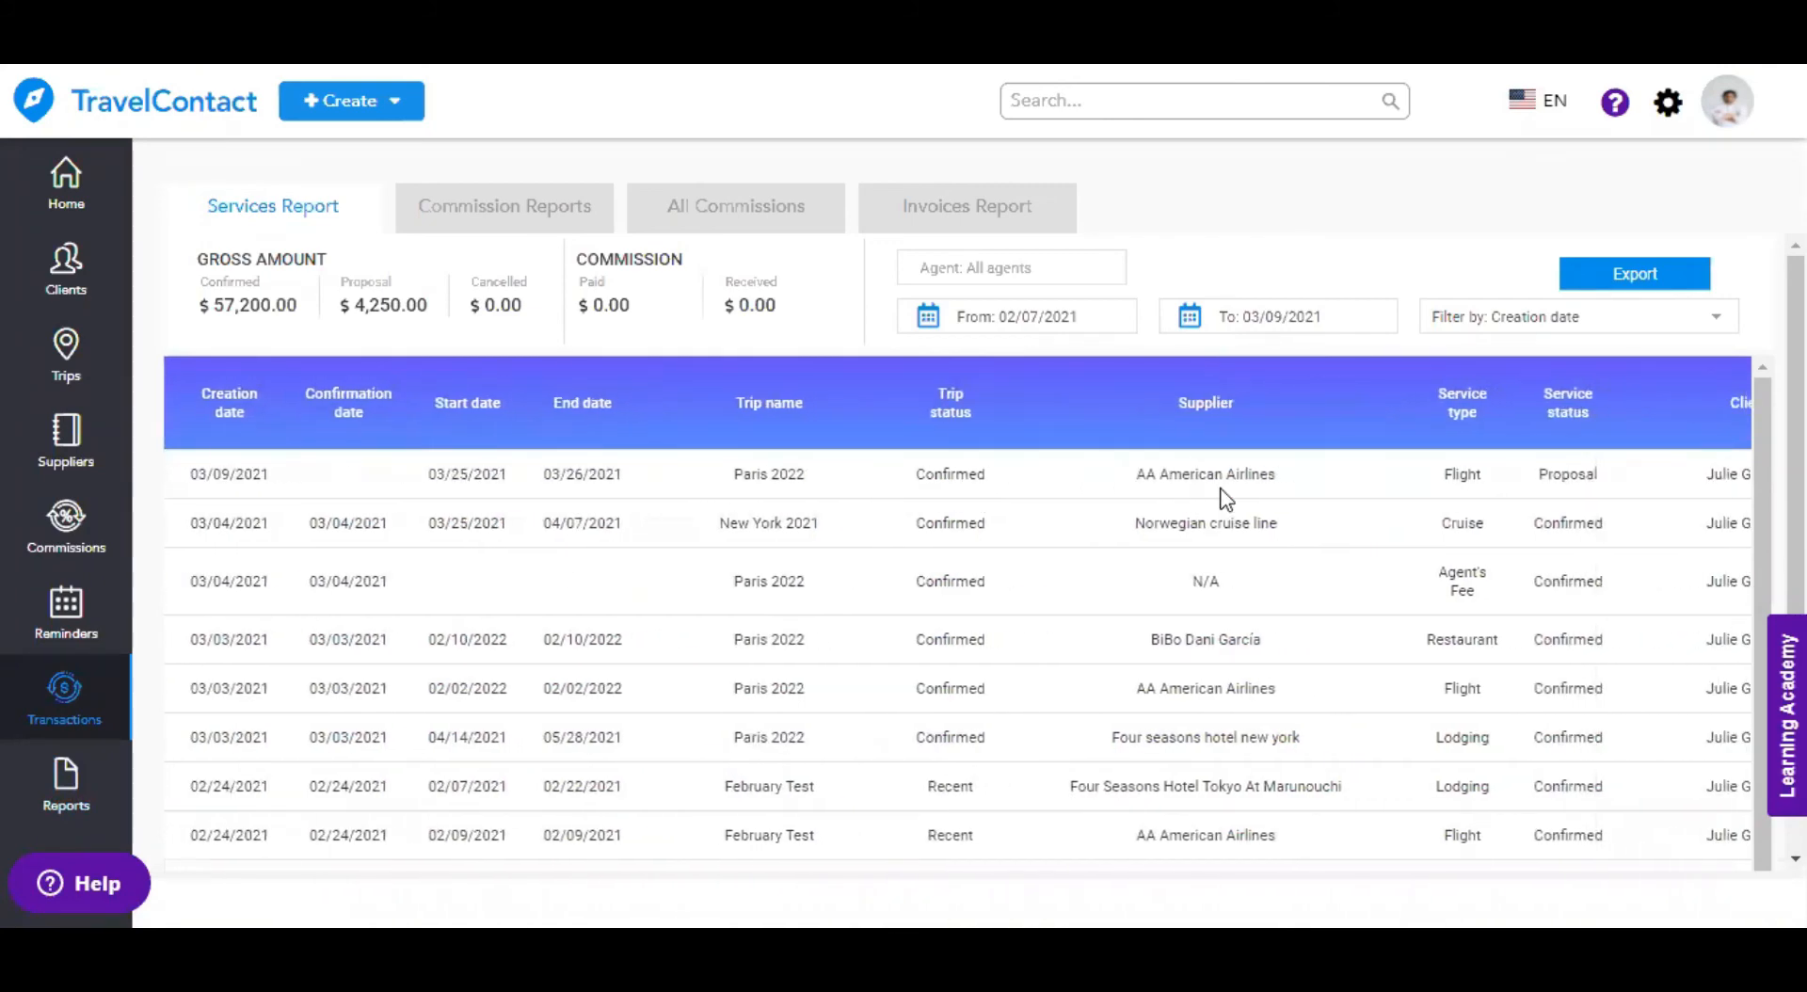
{"action": "scroll", "coordinate": [1224, 499], "scroll_direction": "right", "scroll_amount": 2}
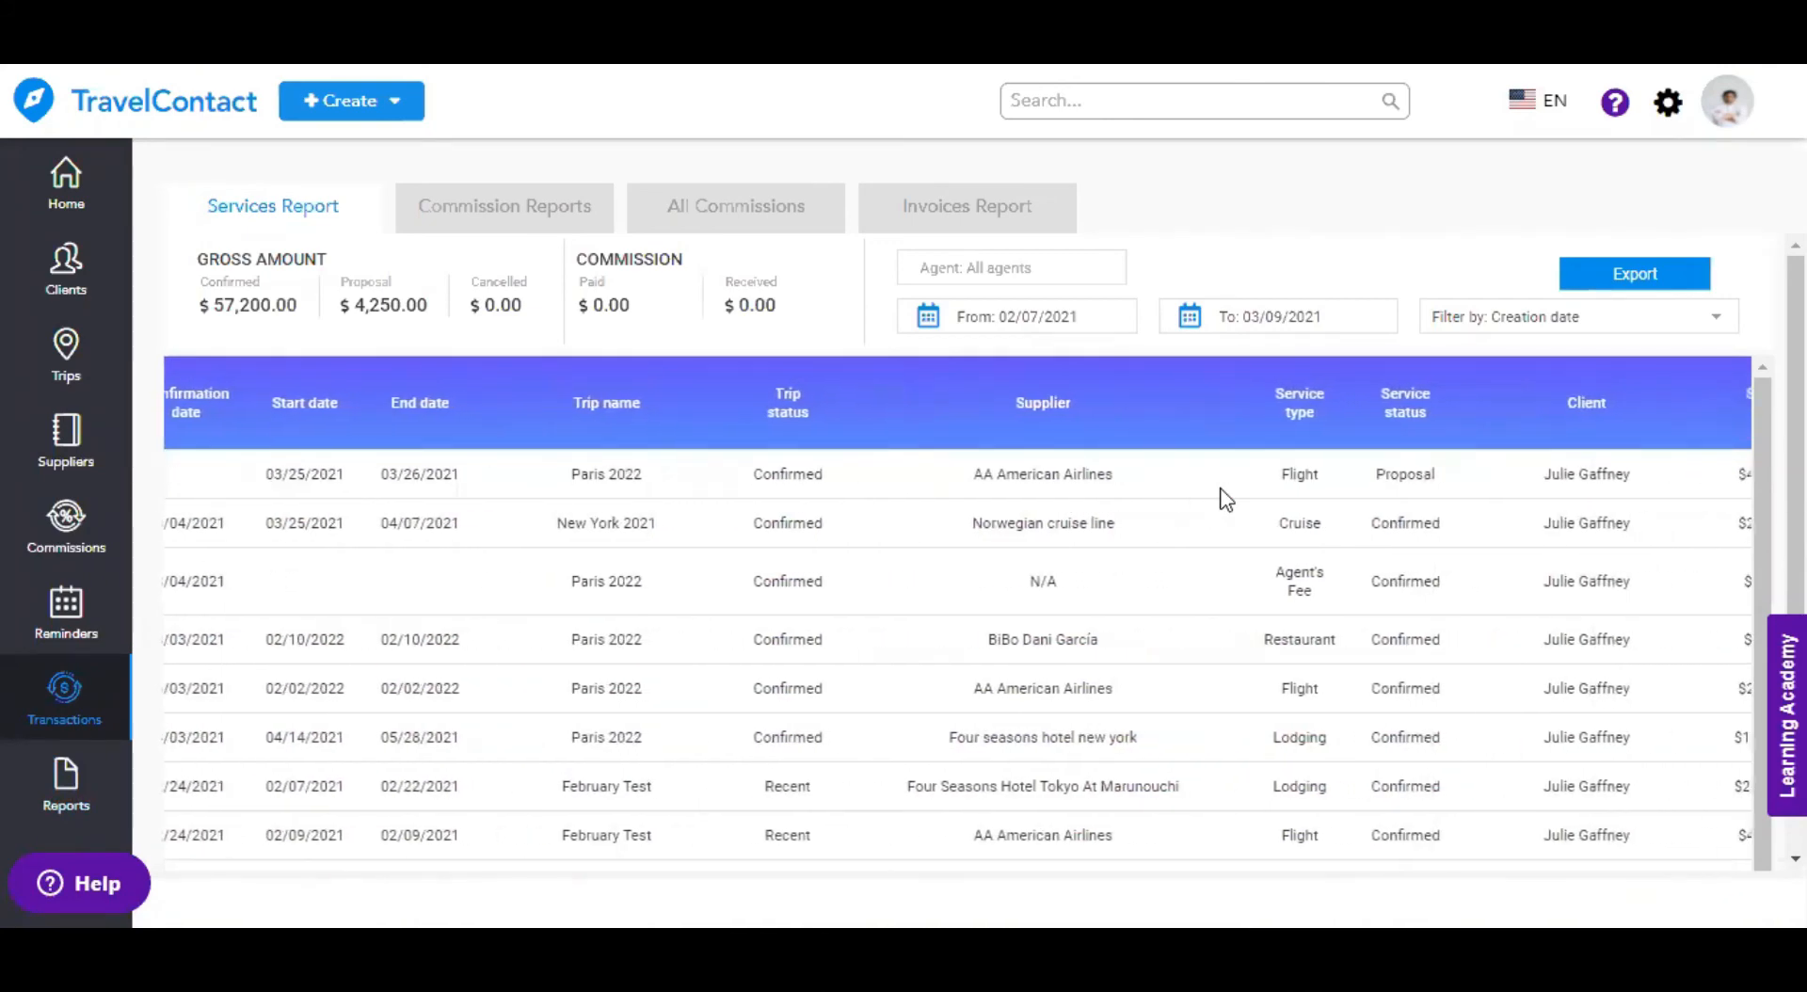
{"action": "scroll", "coordinate": [1224, 498], "scroll_direction": "right", "scroll_amount": 5}
{"action": "scroll", "coordinate": [1225, 499], "scroll_direction": "right", "scroll_amount": 3}
{"action": "scroll", "coordinate": [1226, 499], "scroll_direction": "left", "scroll_amount": 10}
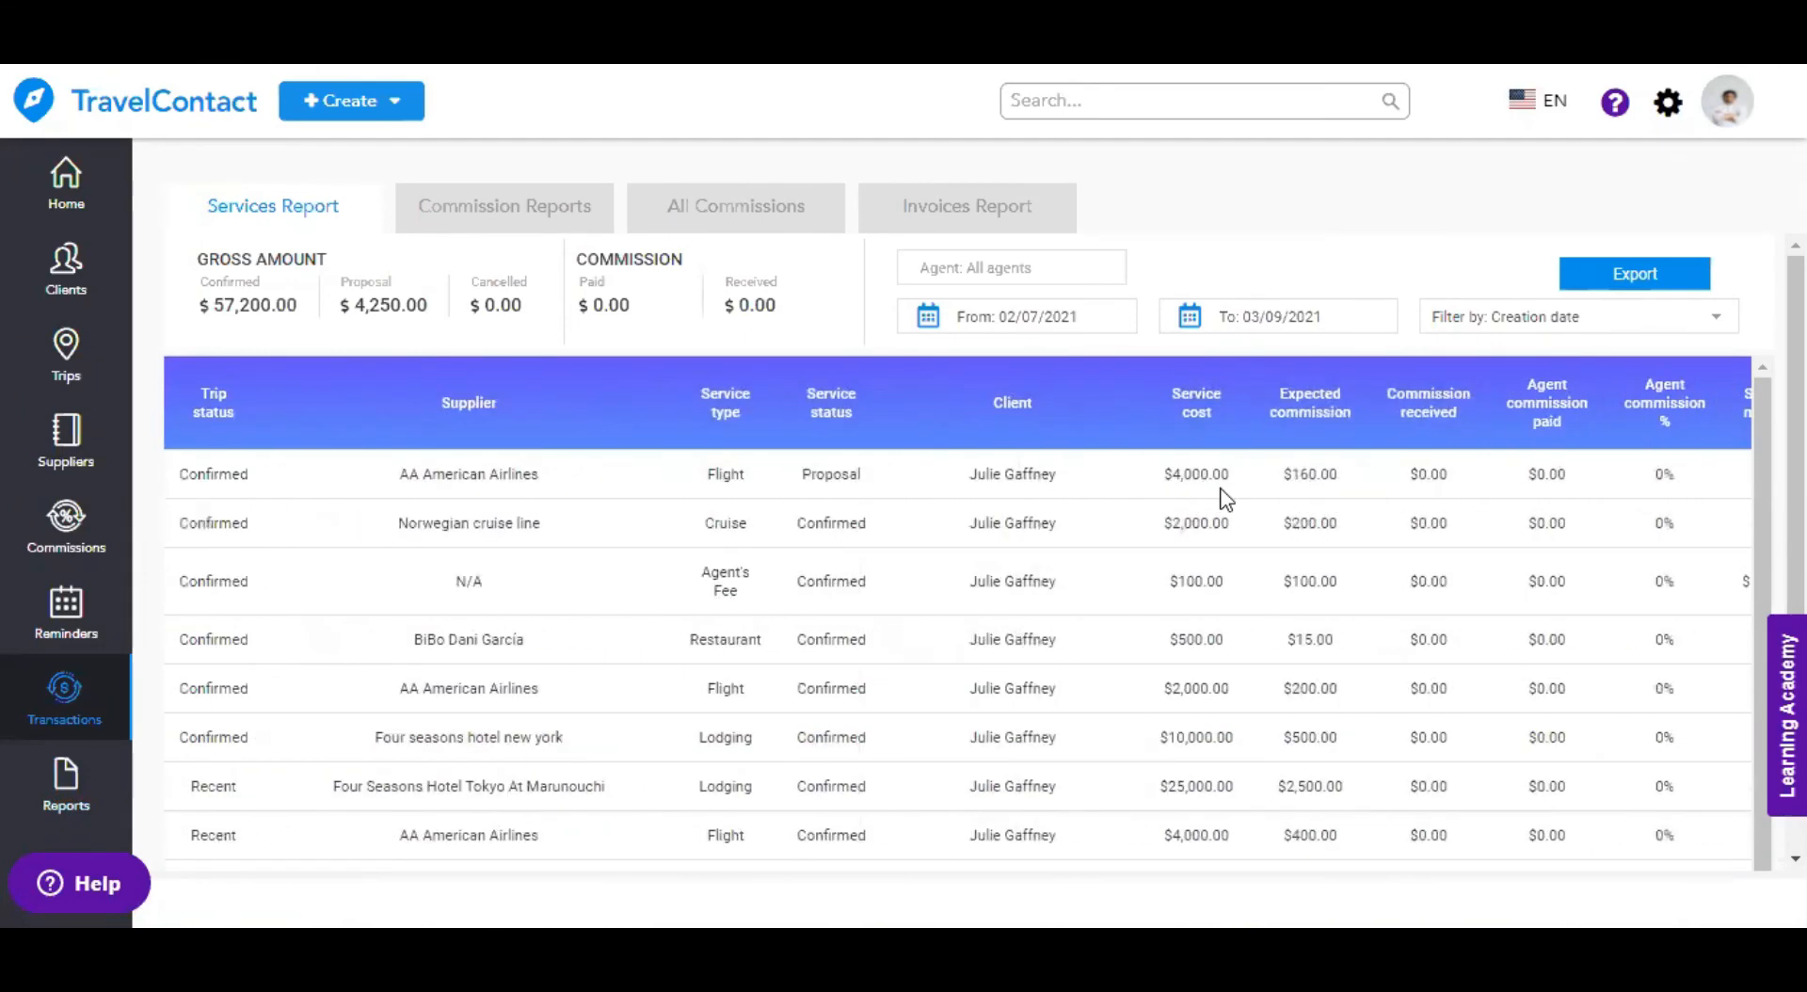
{"action": "scroll", "coordinate": [1225, 498], "scroll_direction": "left", "scroll_amount": 3}
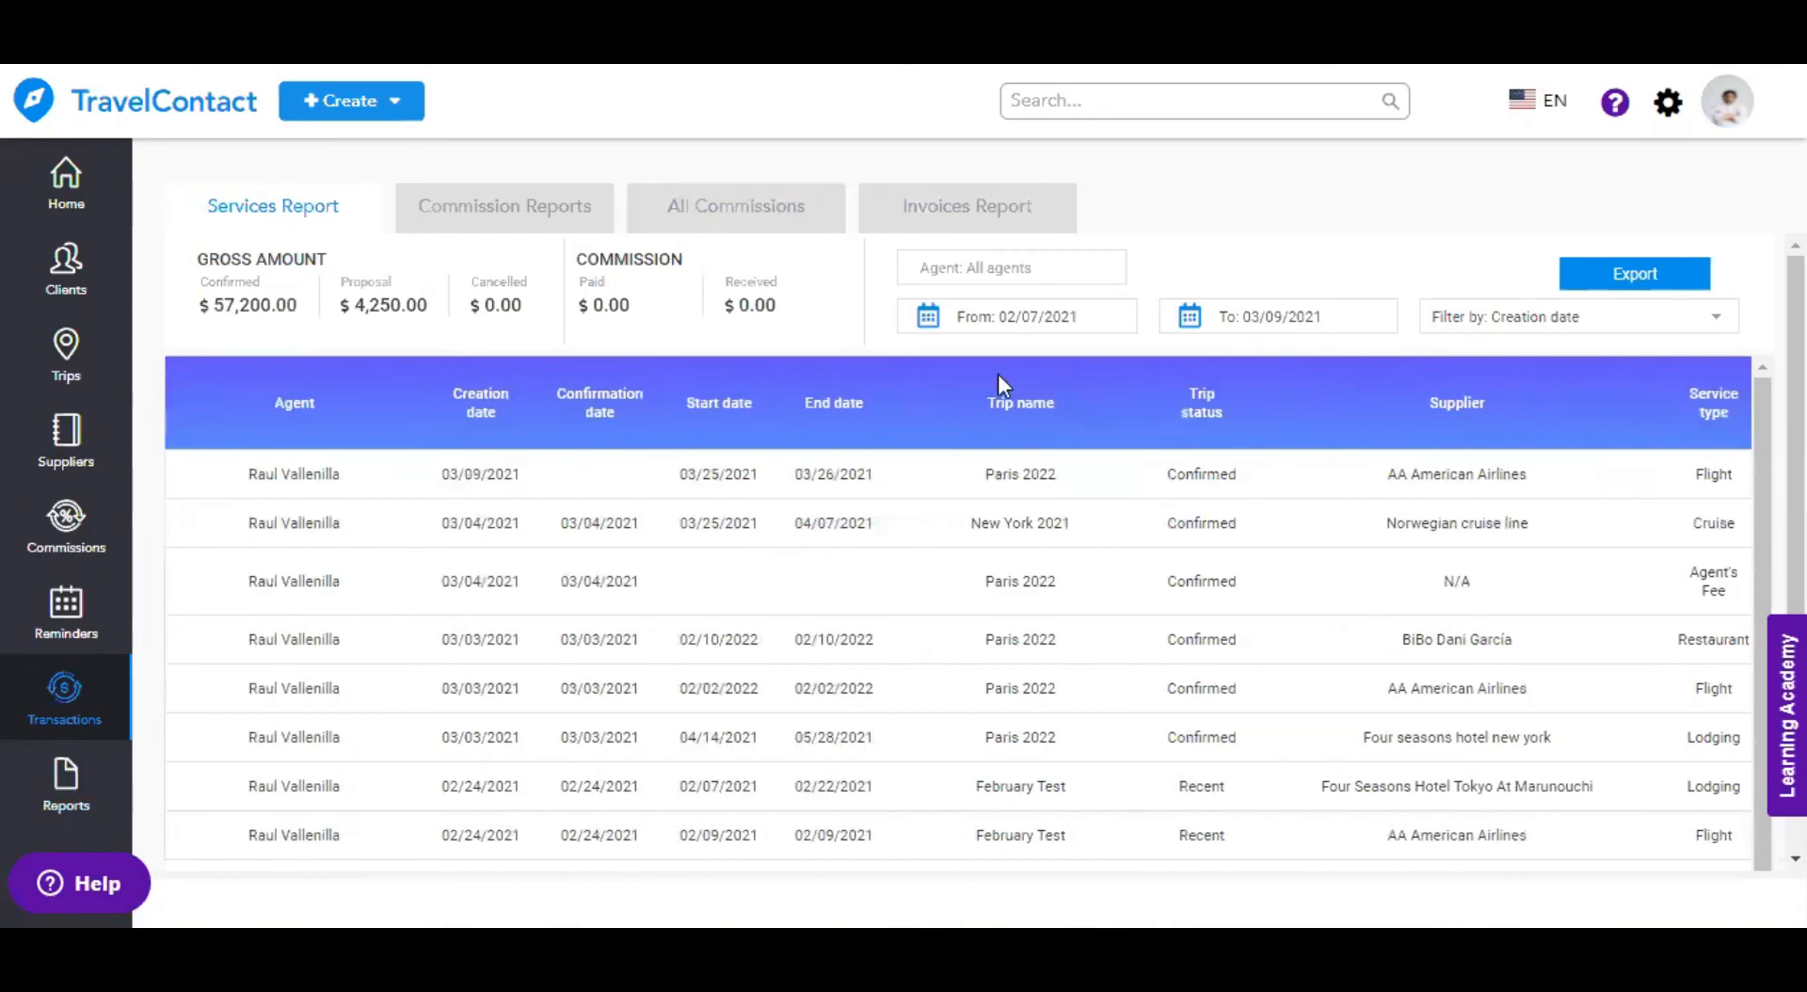
- Check the date range calendar and the date types available for filtering the Services Report
{"action": "left_click", "coordinate": [932, 320]}
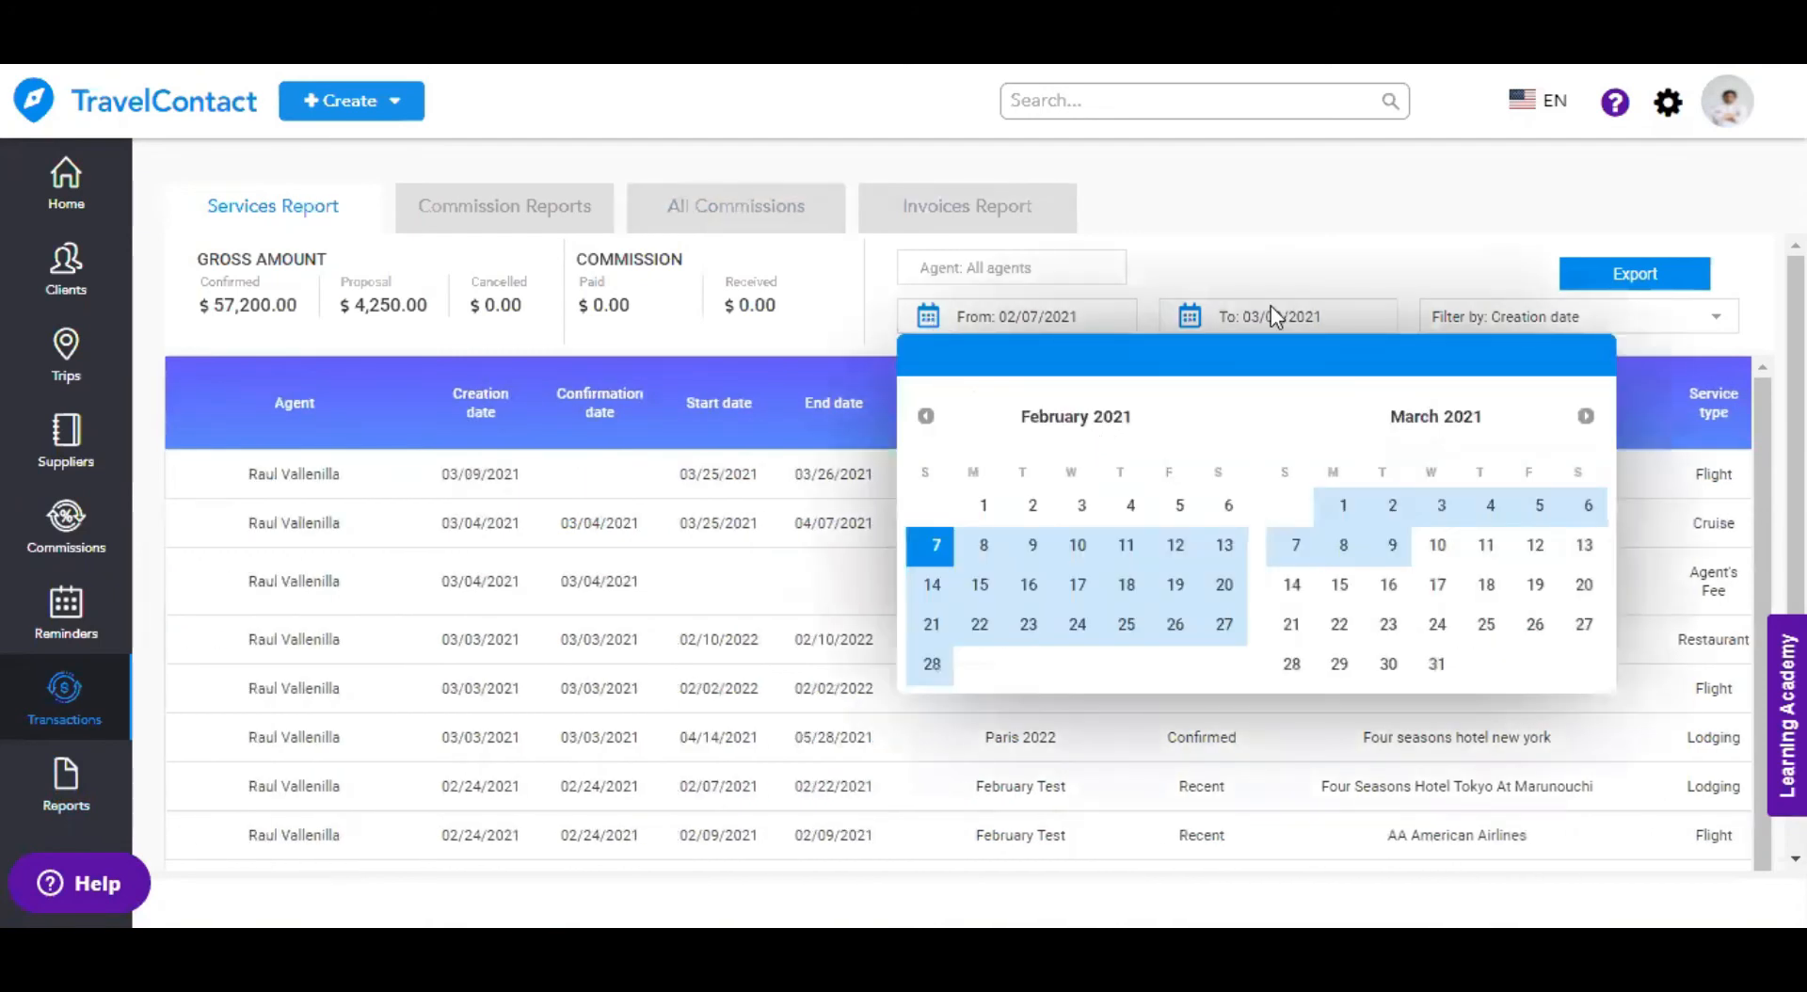
{"action": "left_click", "coordinate": [1626, 322]}
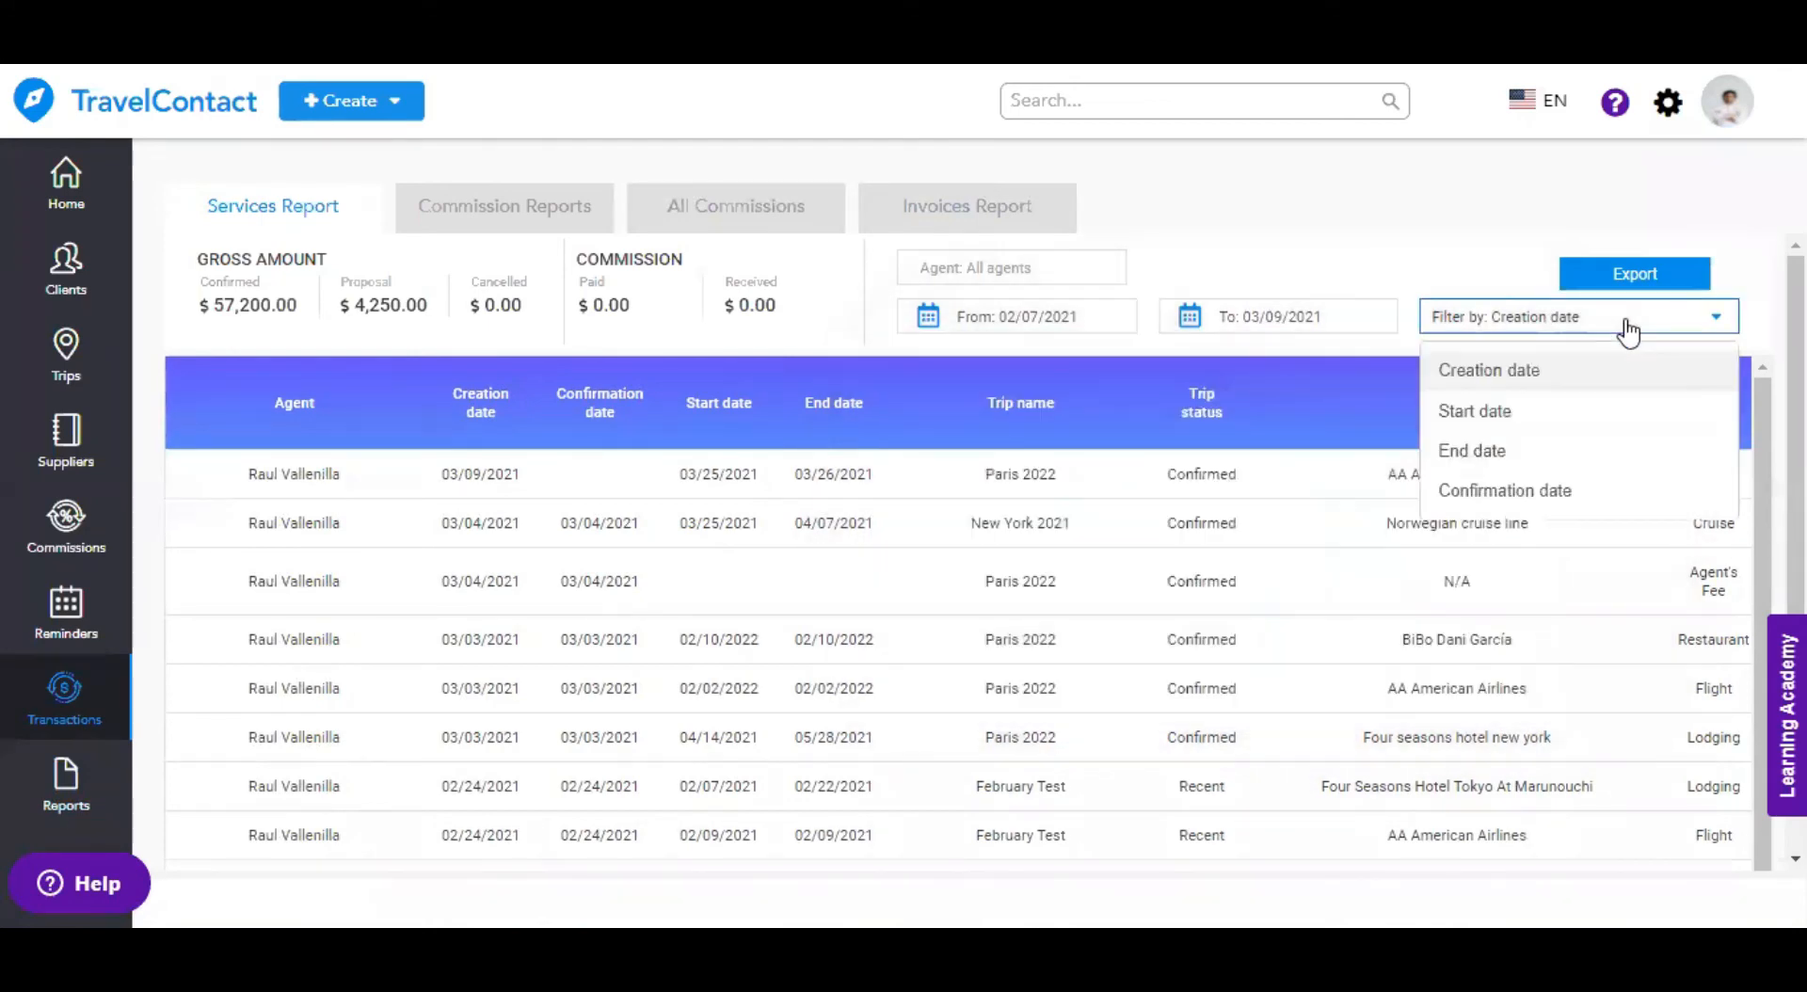
{"action": "left_click", "coordinate": [1480, 270]}
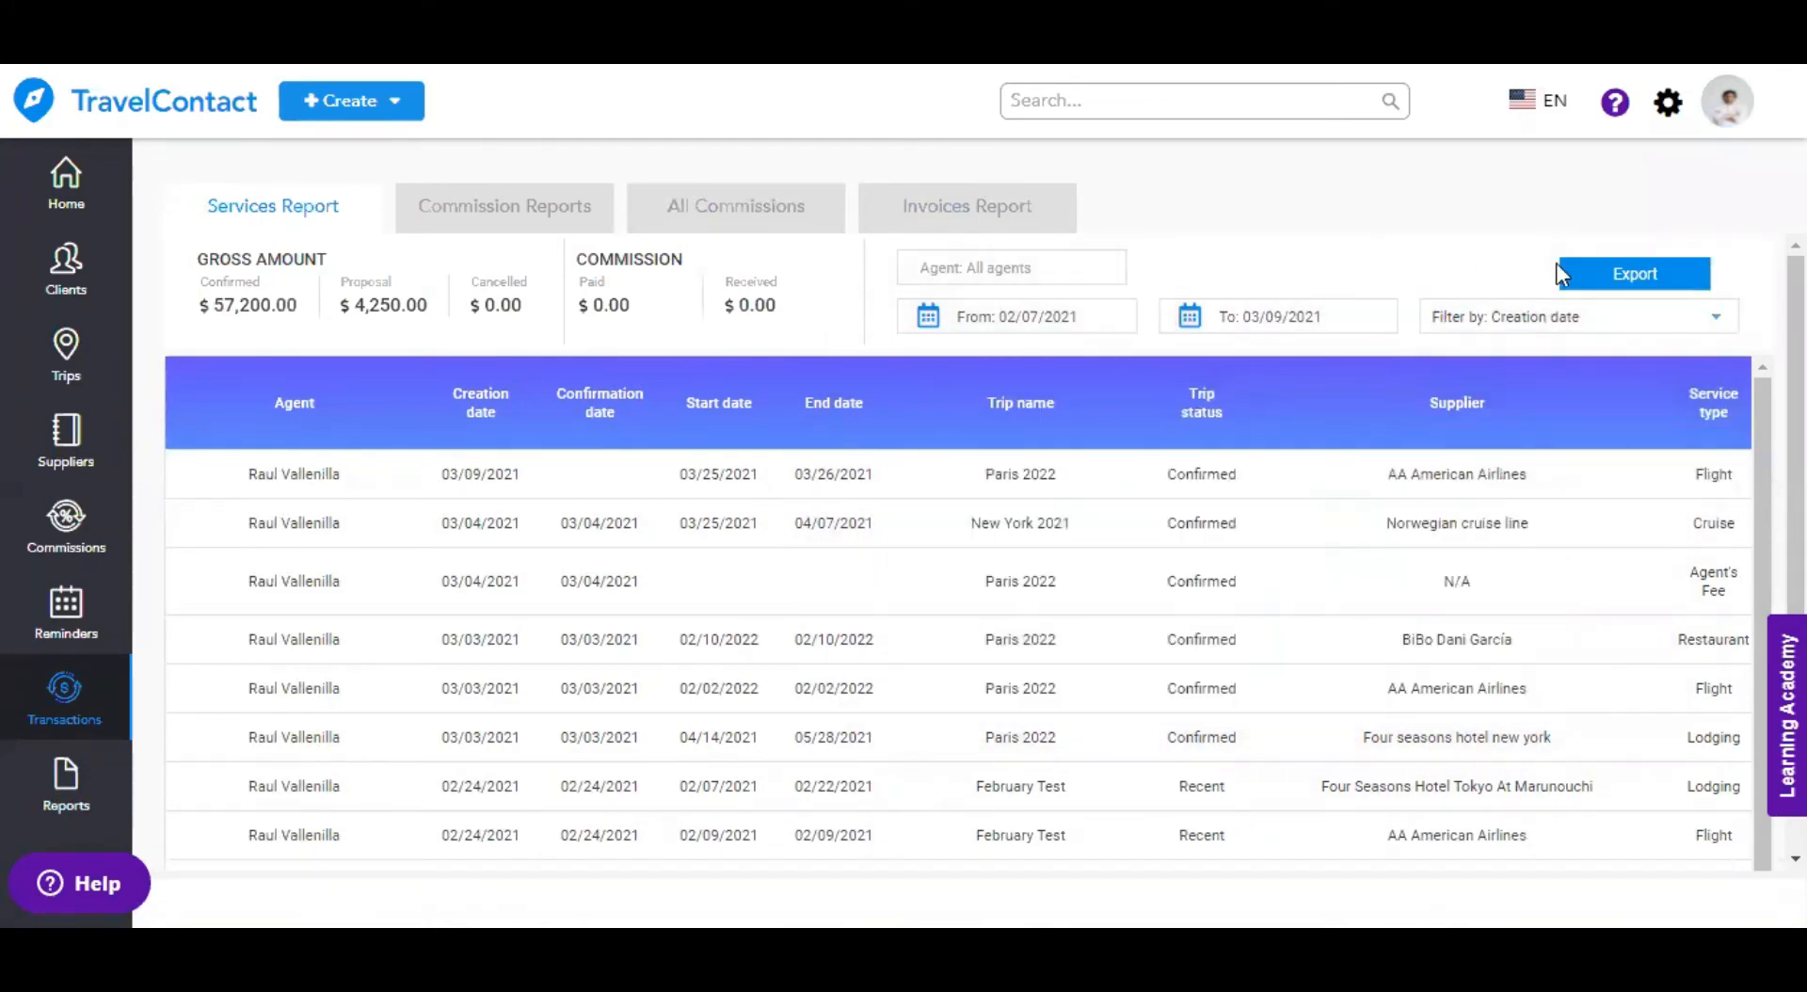
- Export the Services Report for all agents as a spreadsheet, open the file, and recheck the report's date range calendar
{"action": "left_click", "coordinate": [1645, 279]}
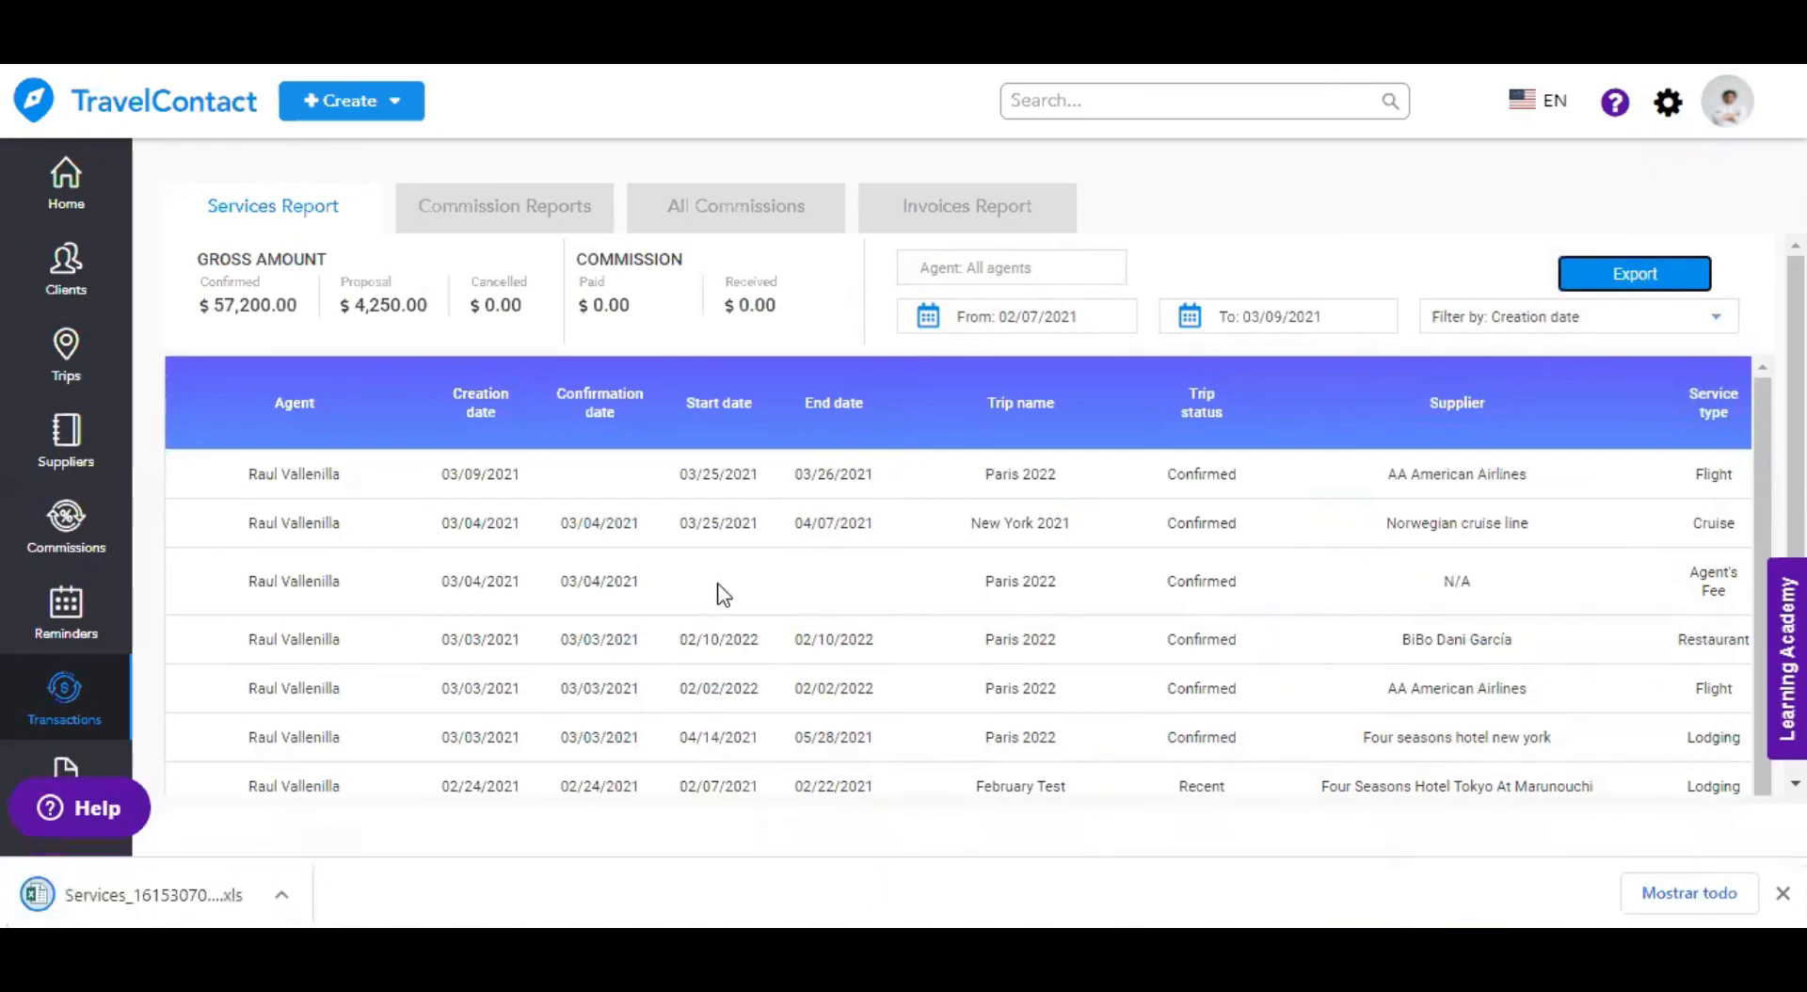
{"action": "left_click", "coordinate": [132, 895]}
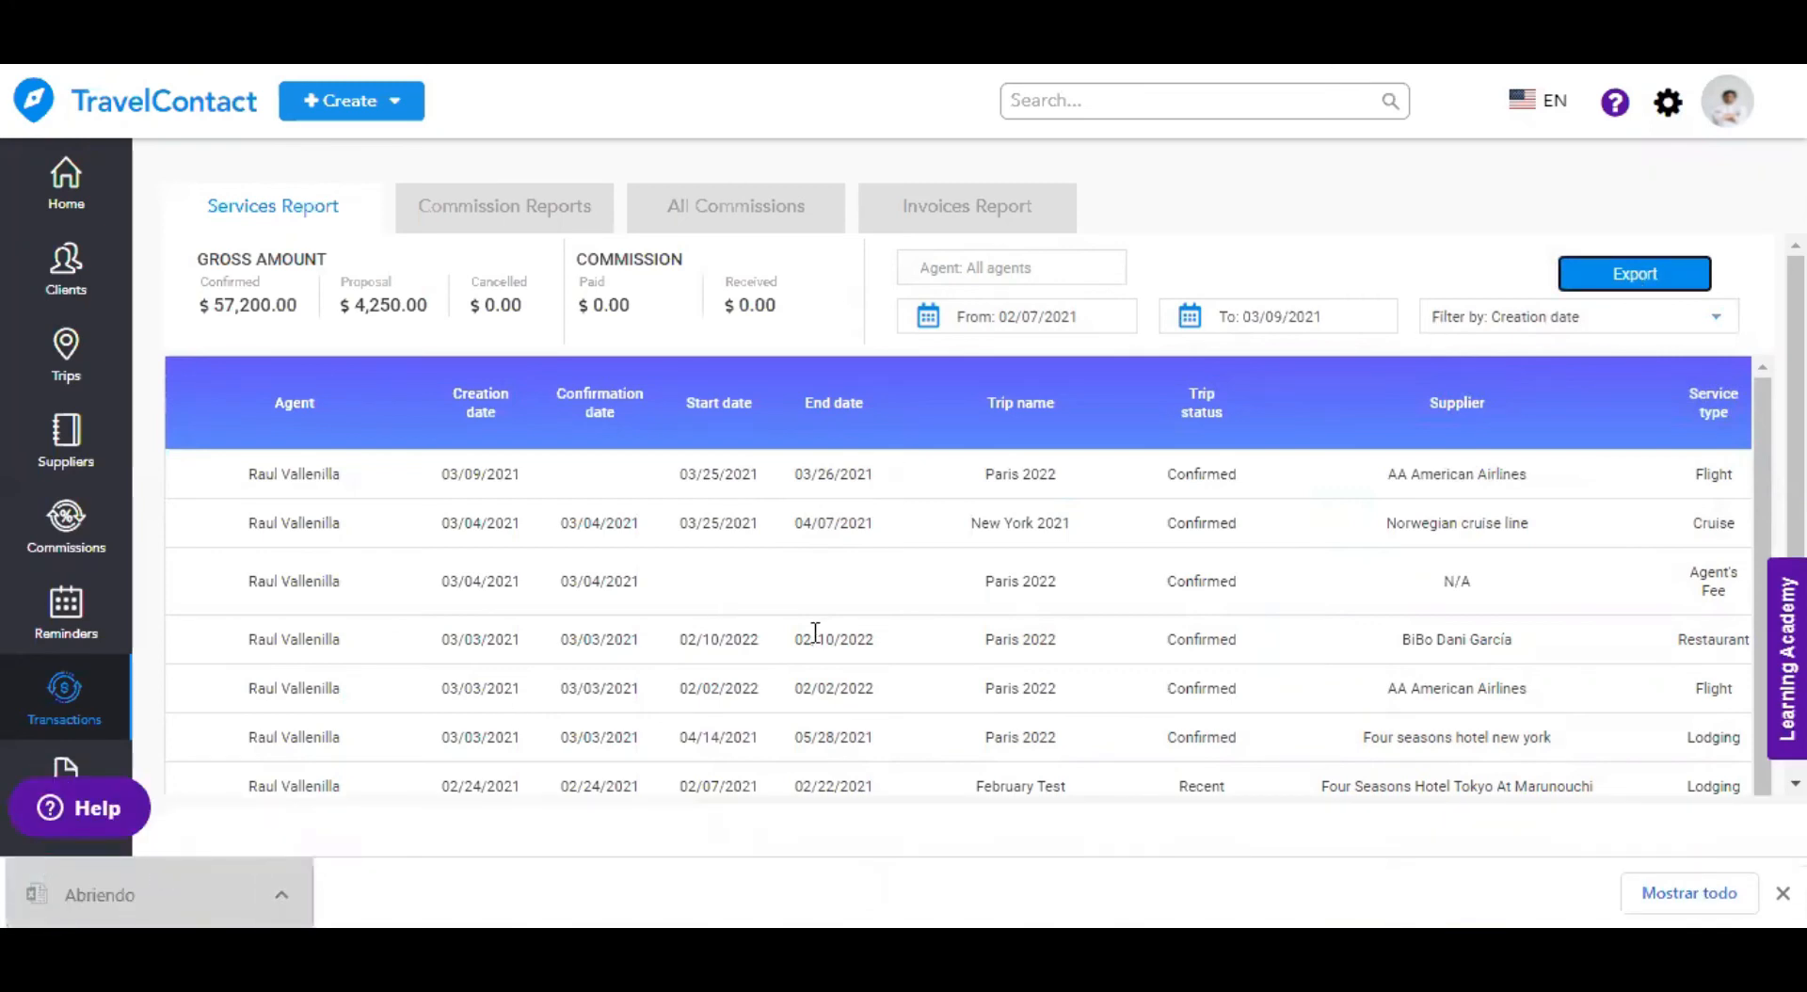
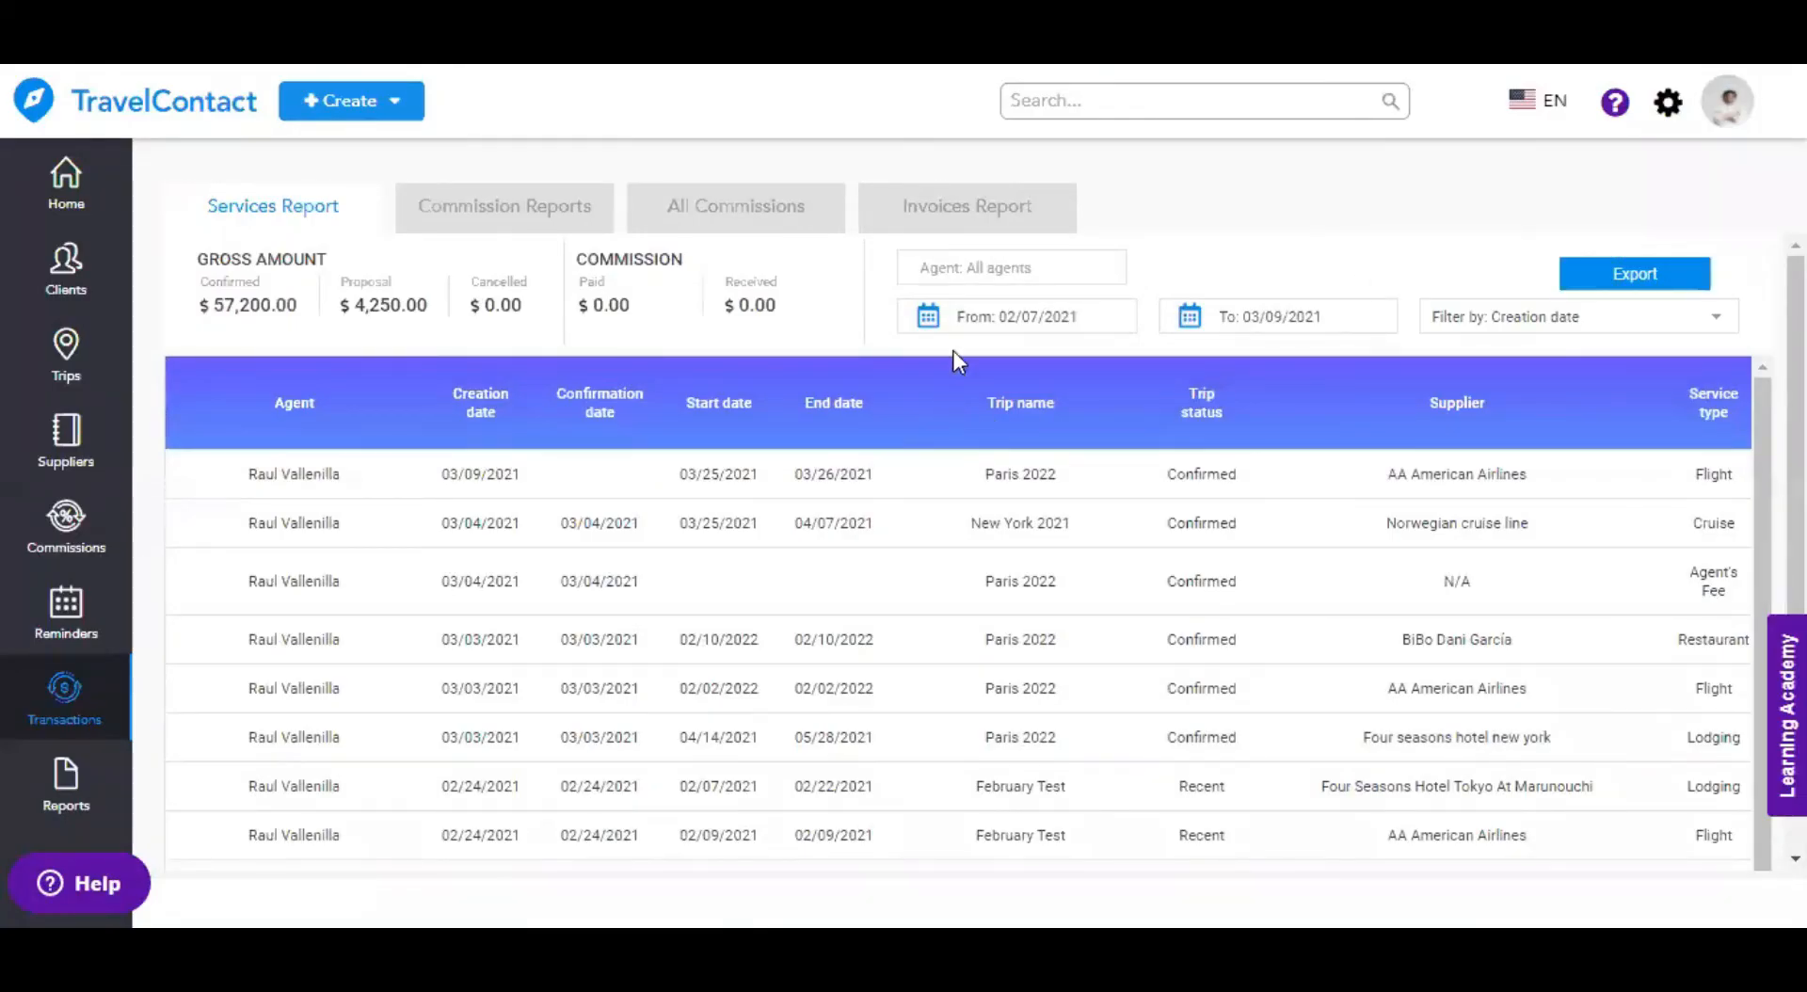
{"action": "left_click", "coordinate": [925, 325]}
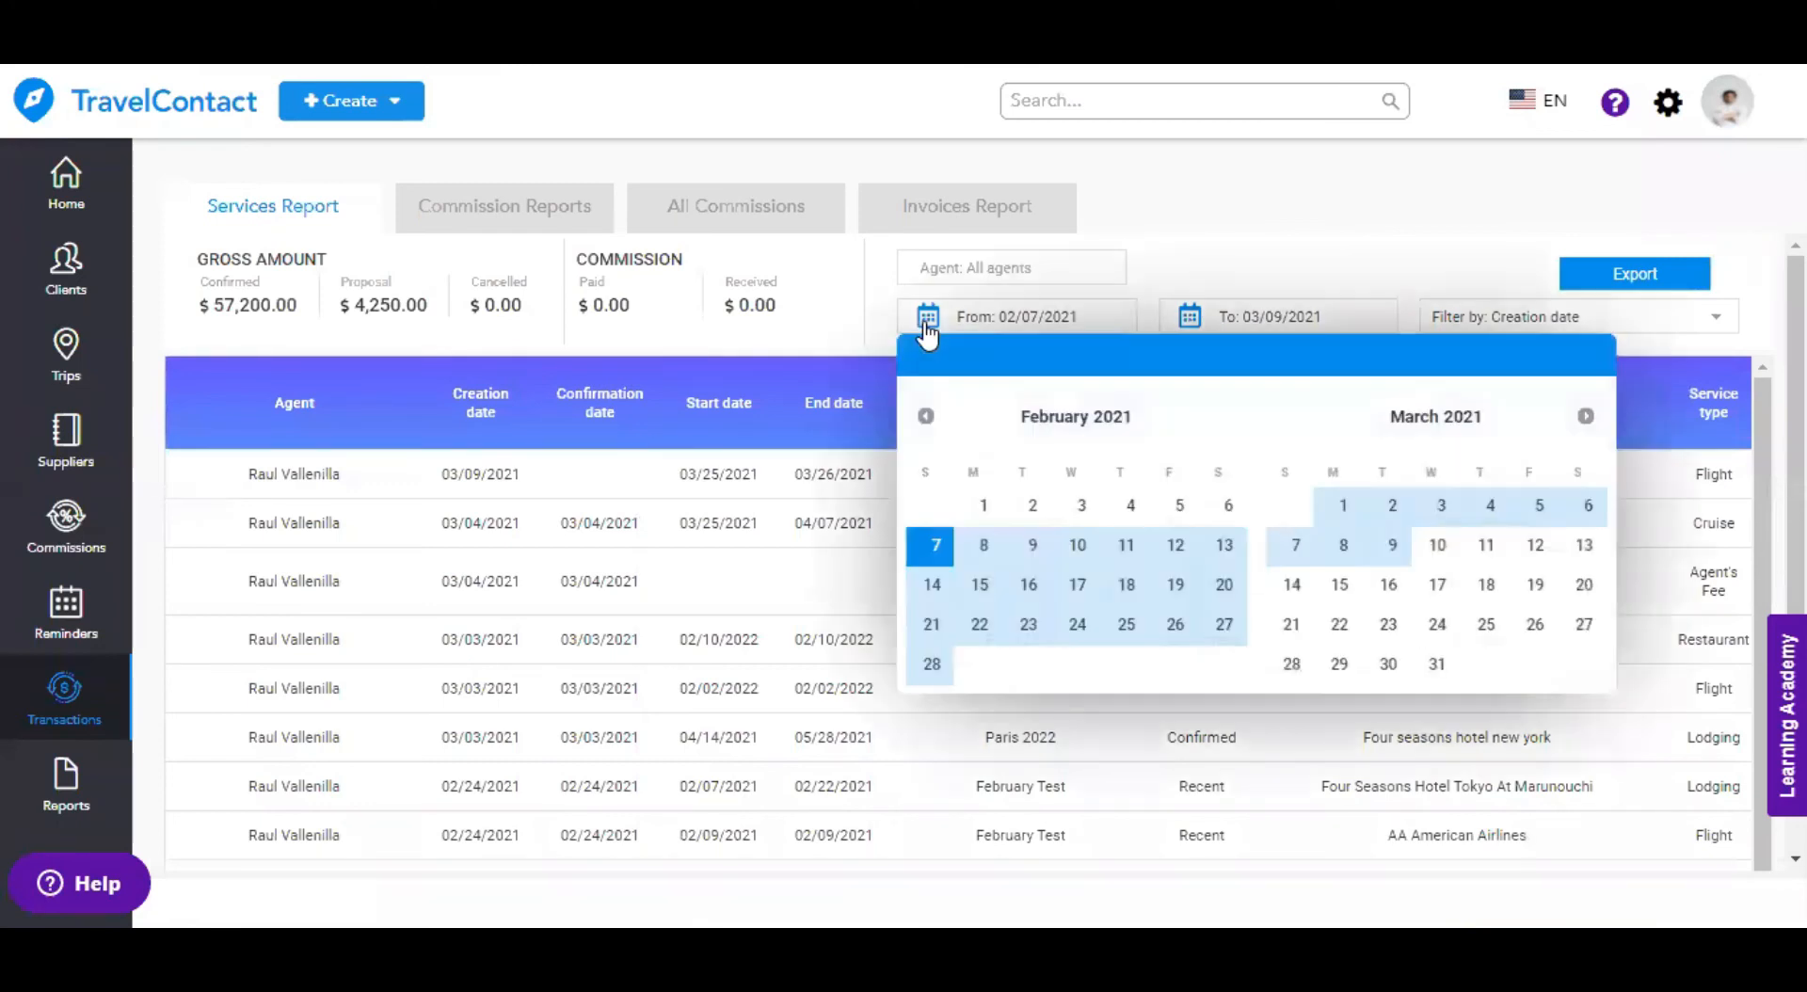
{"action": "left_click", "coordinate": [1284, 241]}
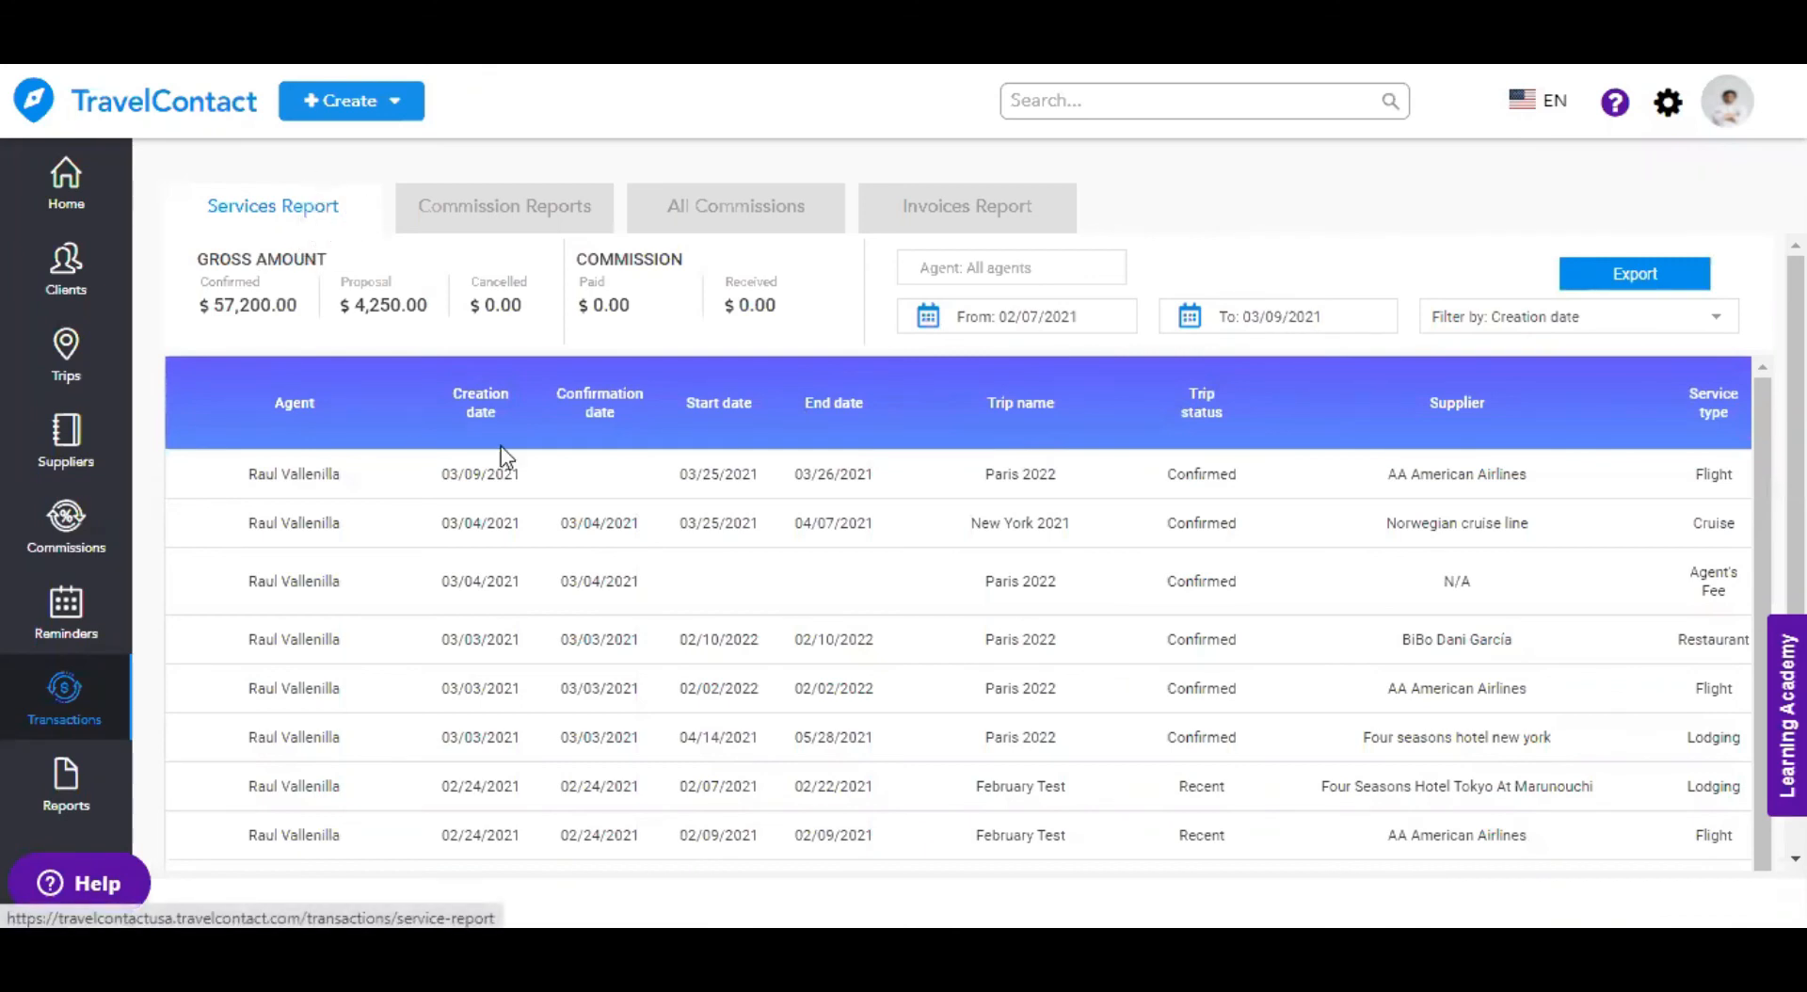
- Review the commission reports for commissions not received, not paid and paid to agent, including the agent filter
{"action": "left_click", "coordinate": [530, 224]}
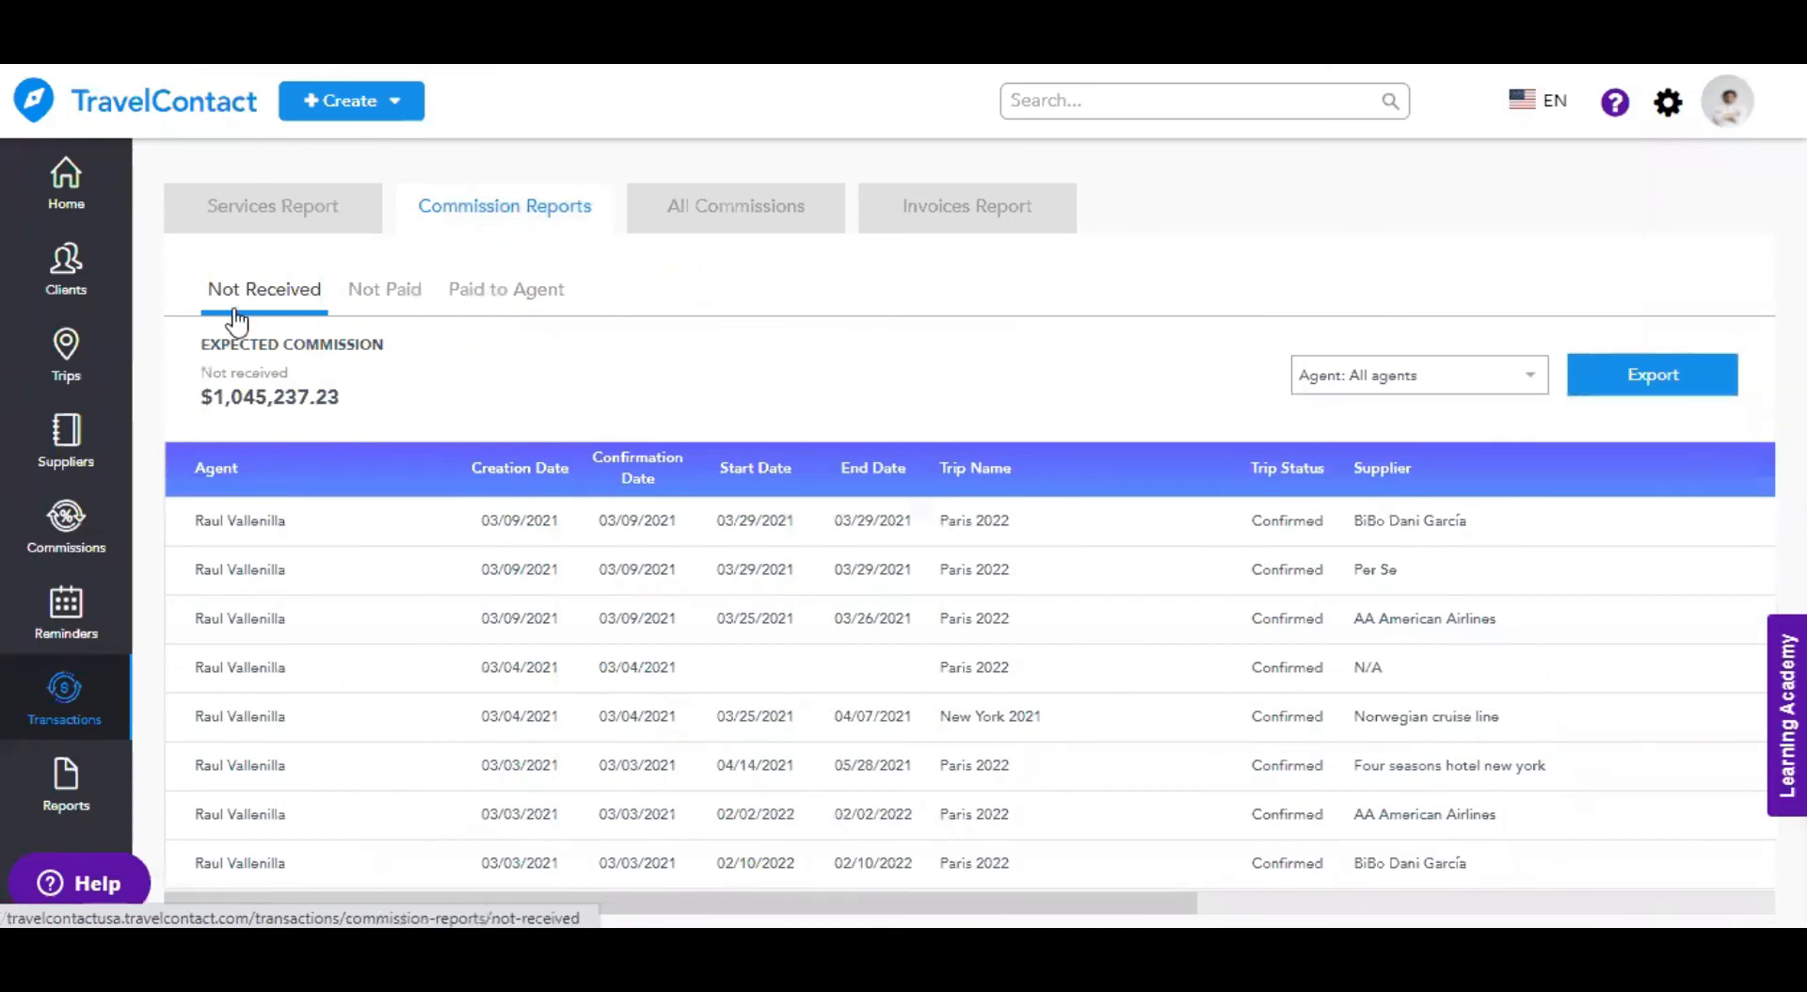
{"action": "left_click", "coordinate": [1497, 375]}
{"action": "left_click", "coordinate": [1197, 400]}
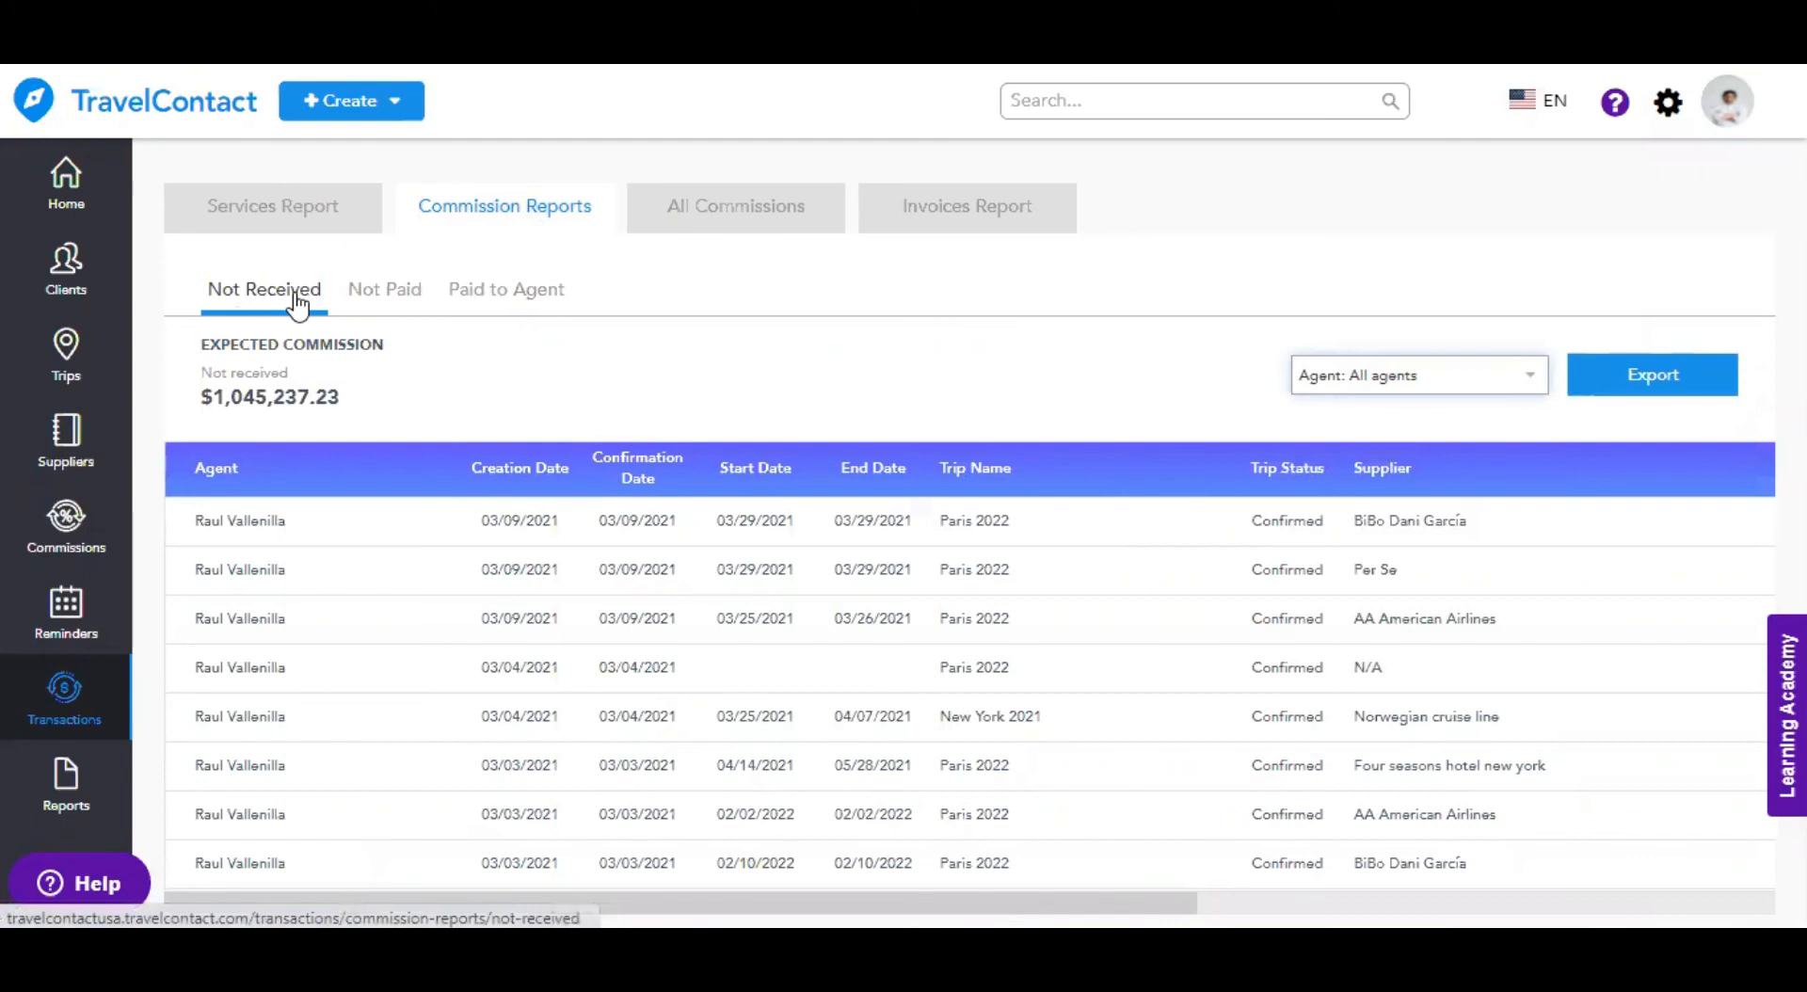
{"action": "left_click", "coordinate": [385, 290]}
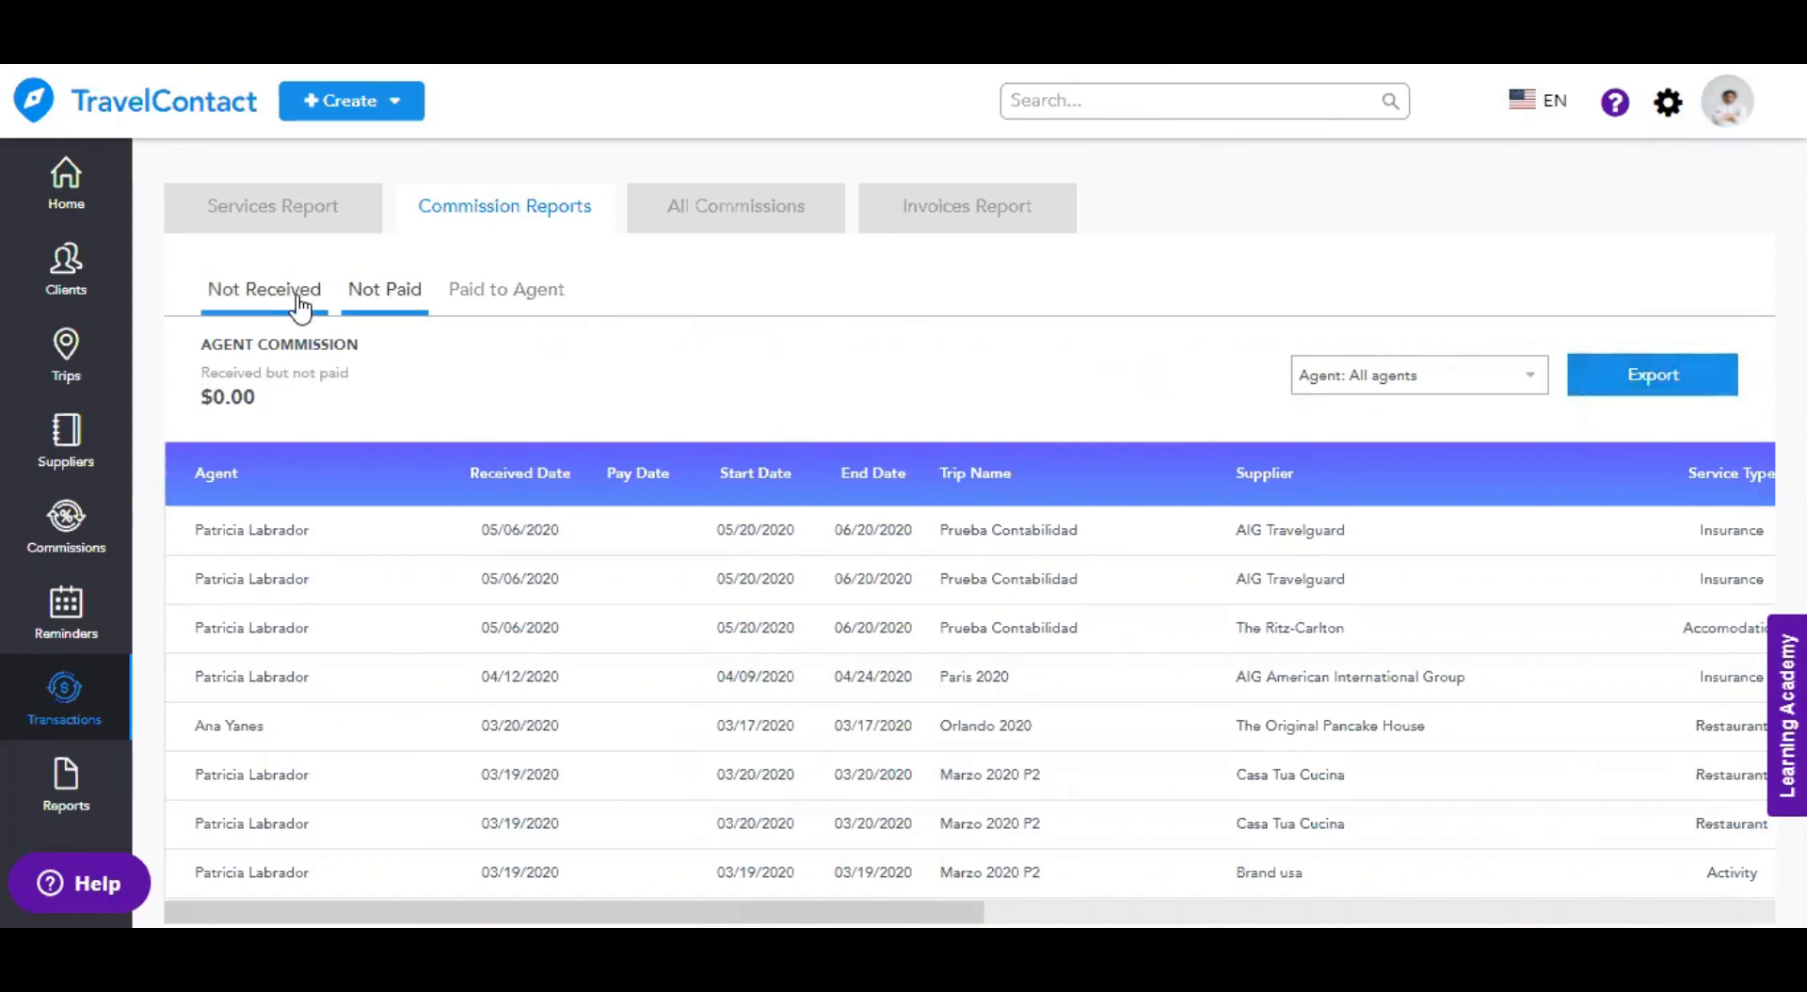
{"action": "left_click", "coordinate": [508, 306]}
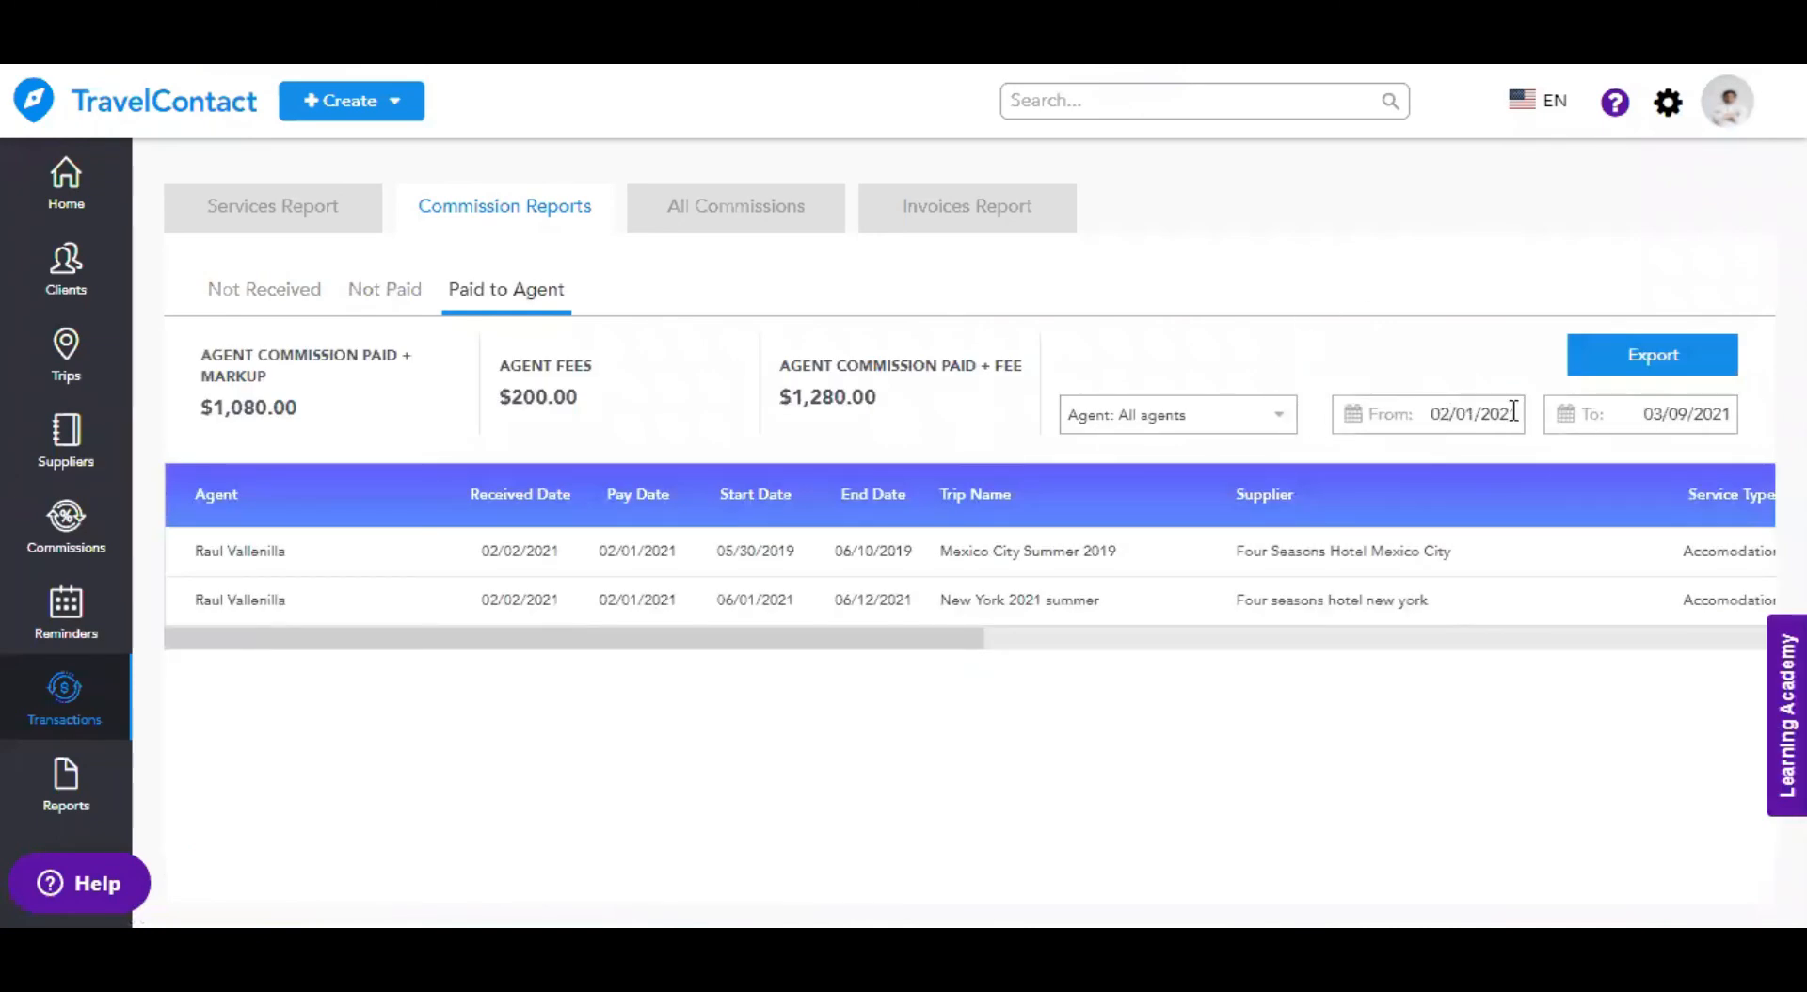
- View the Invoices Report and examine its status and Flywire status filter options and all its columns
{"action": "left_click", "coordinate": [969, 209]}
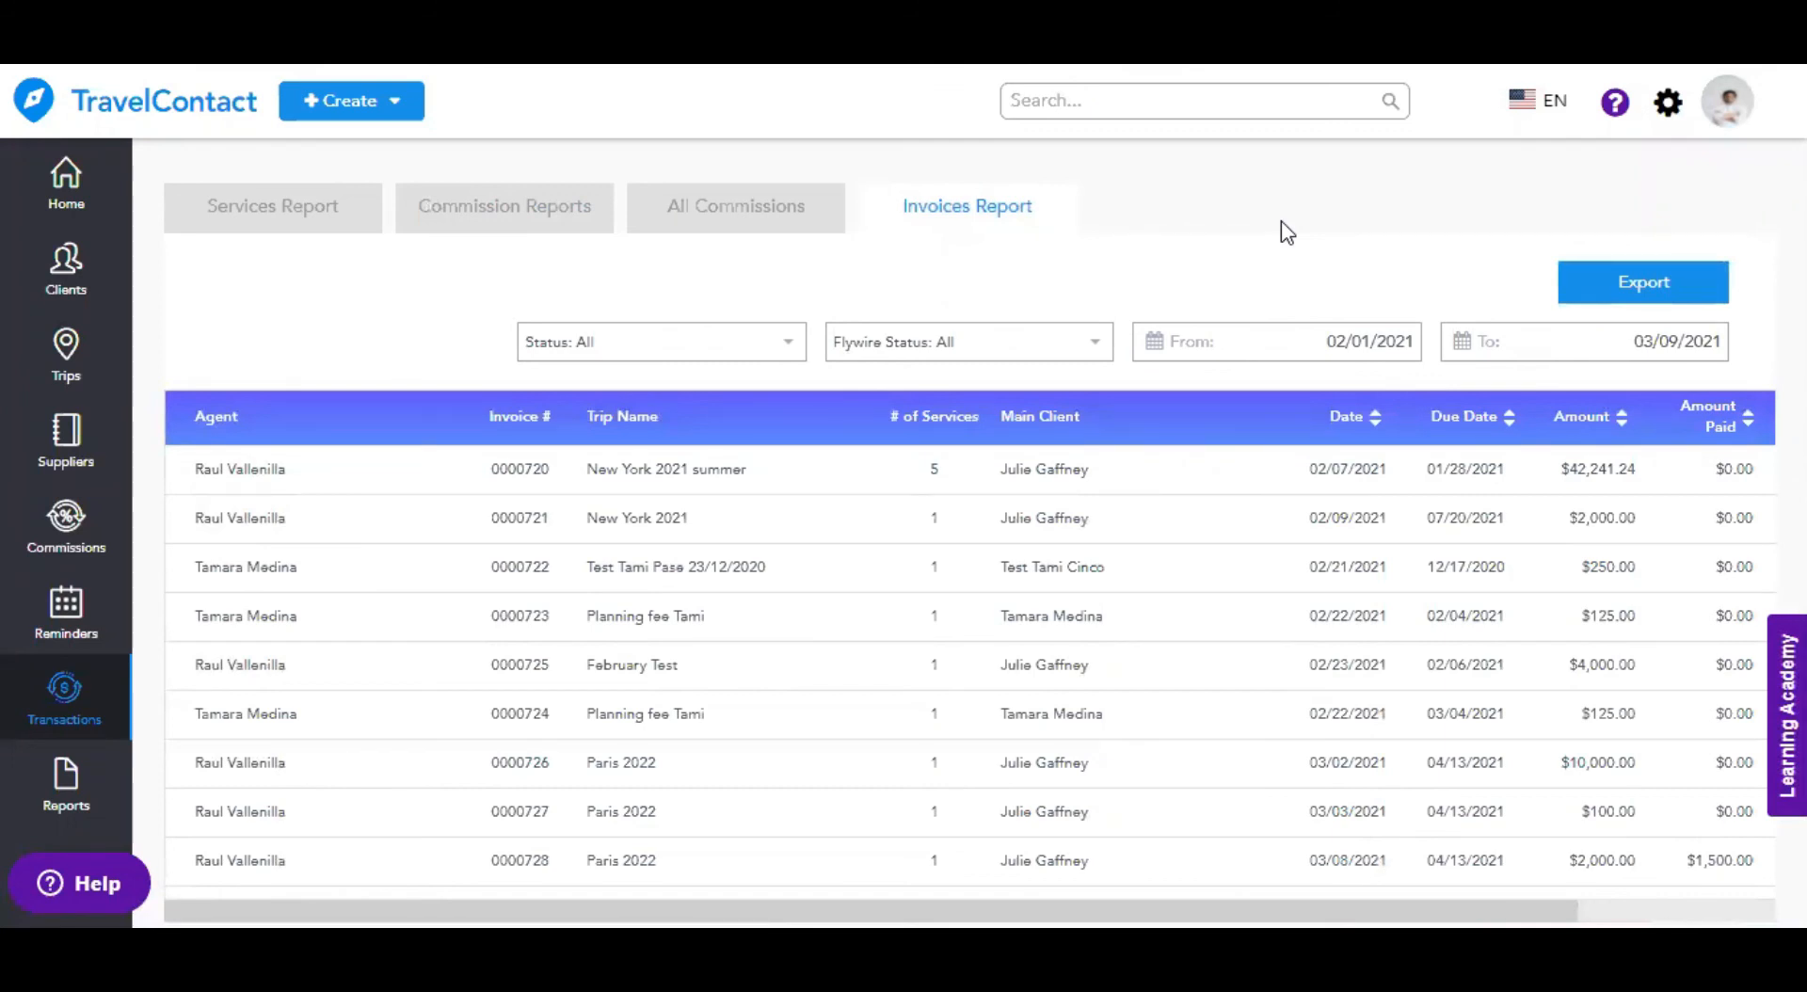
{"action": "left_click", "coordinate": [792, 347]}
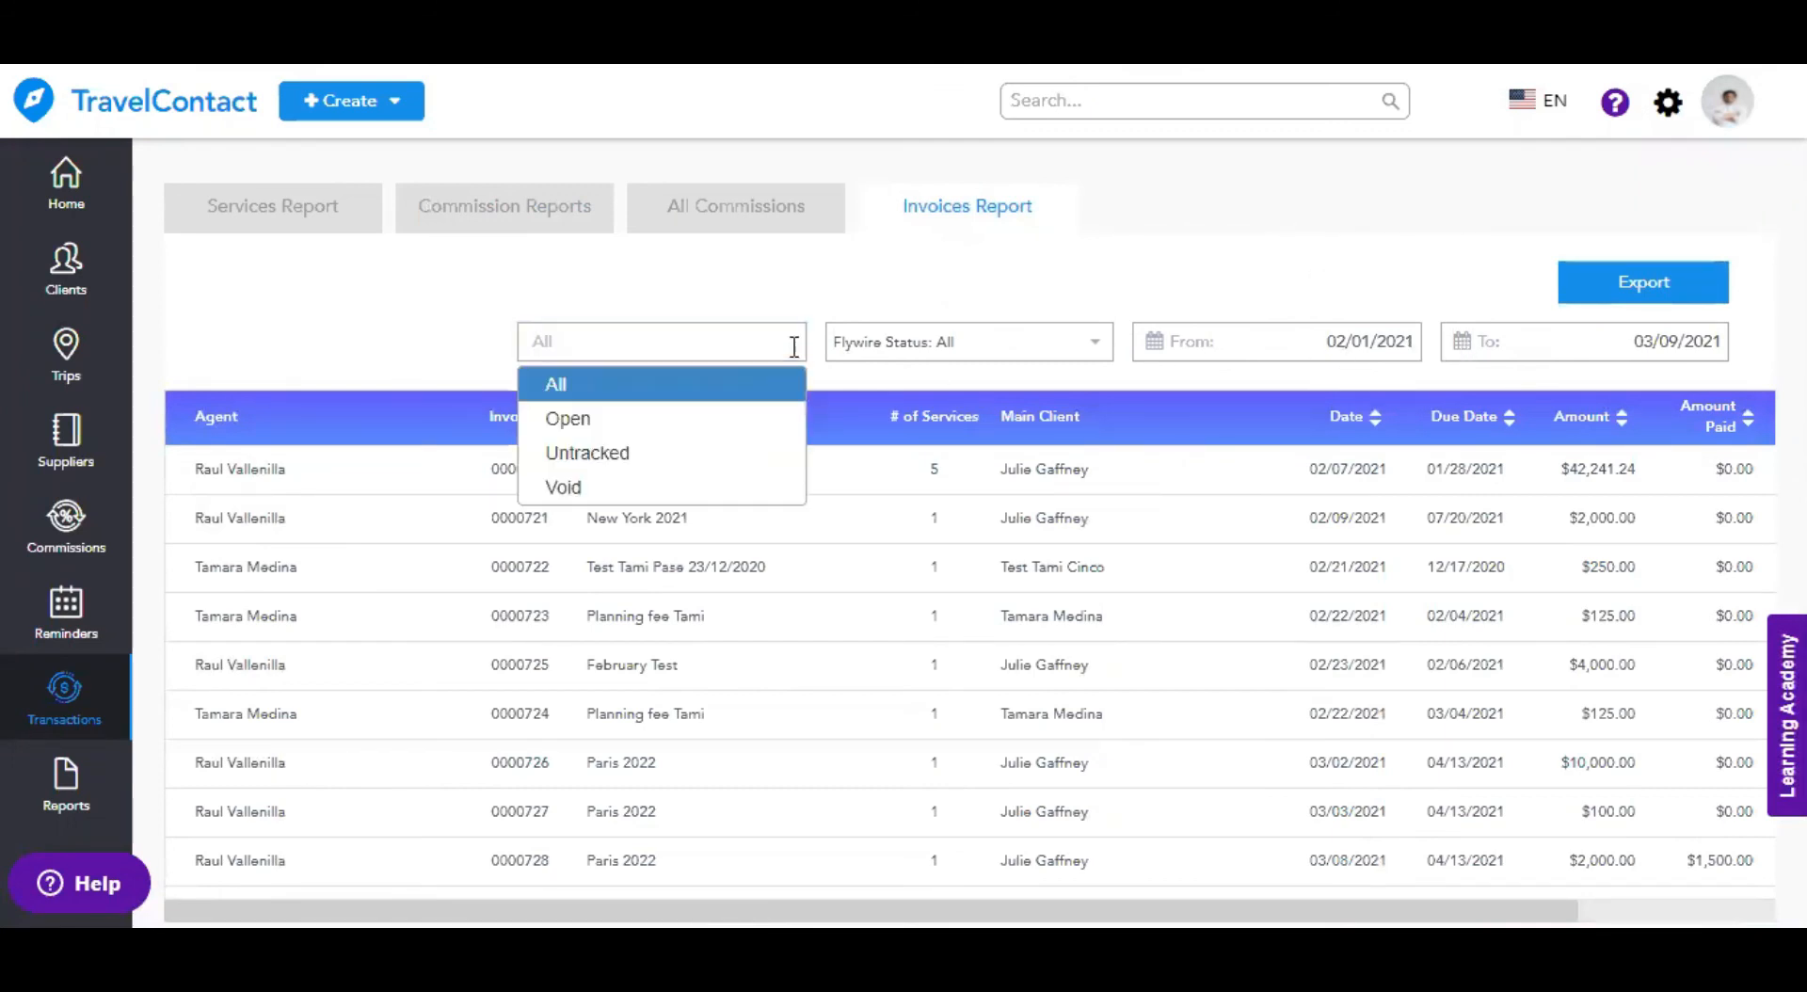
{"action": "left_click", "coordinate": [989, 299]}
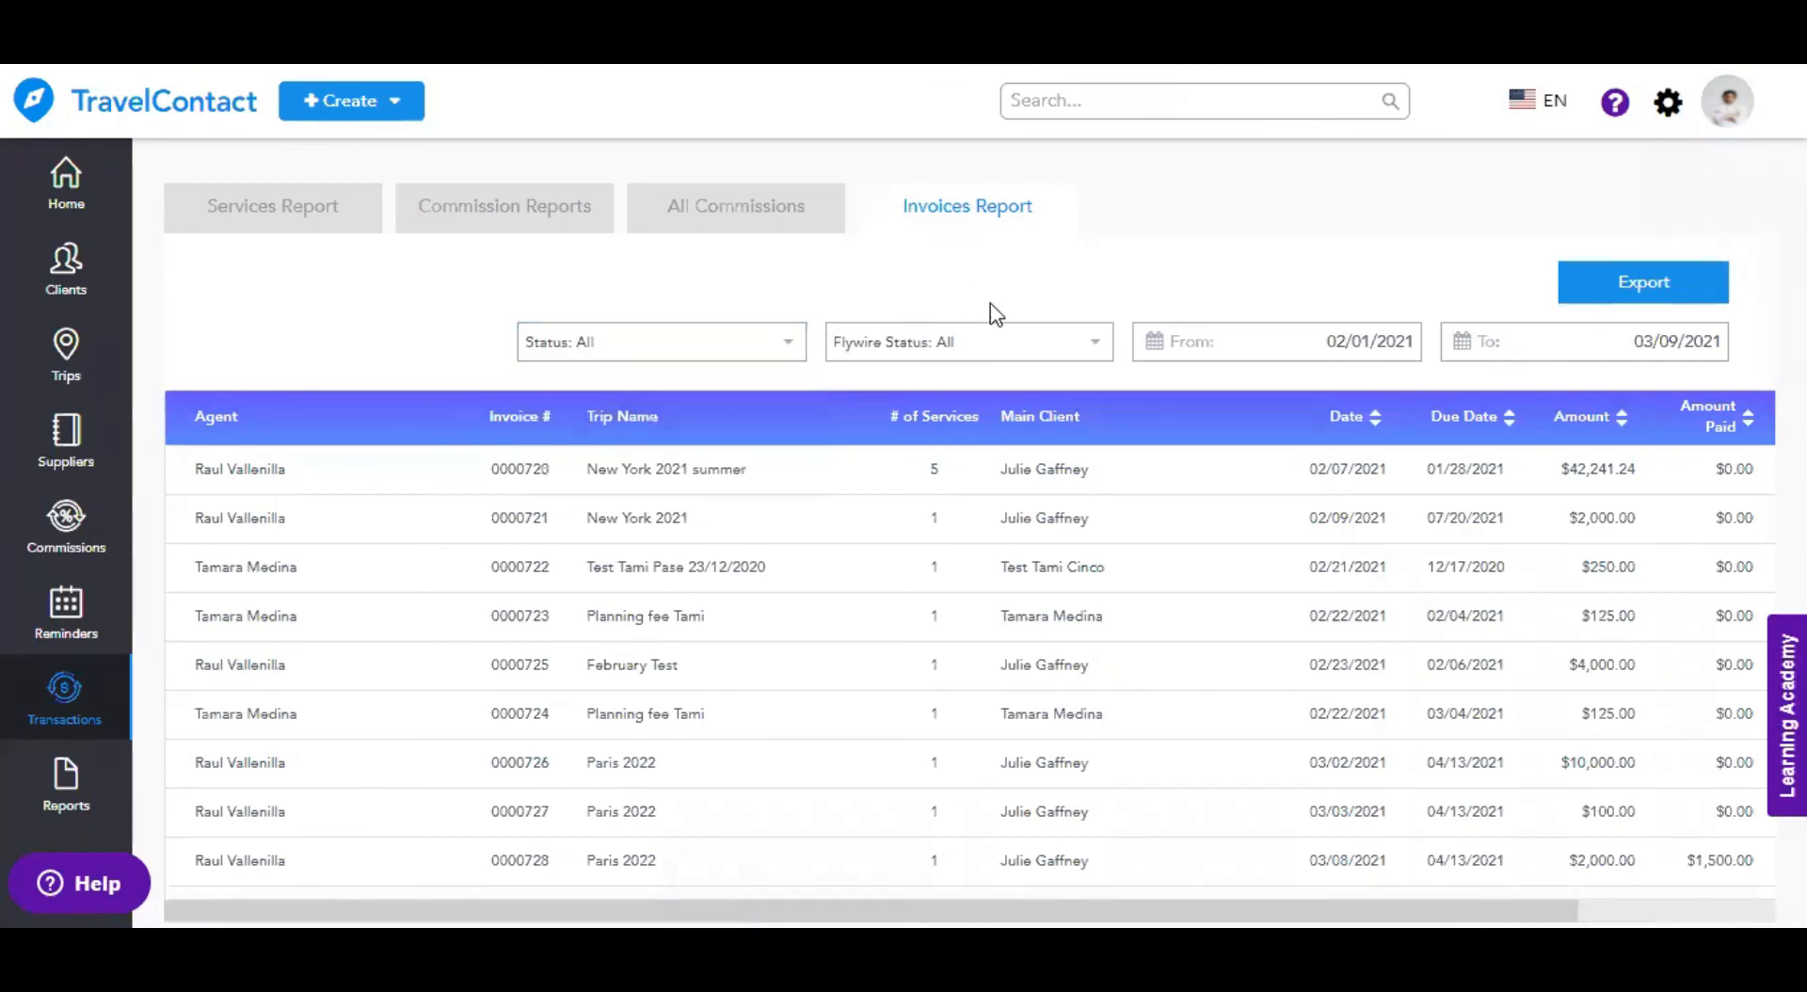
{"action": "left_click", "coordinate": [1095, 348]}
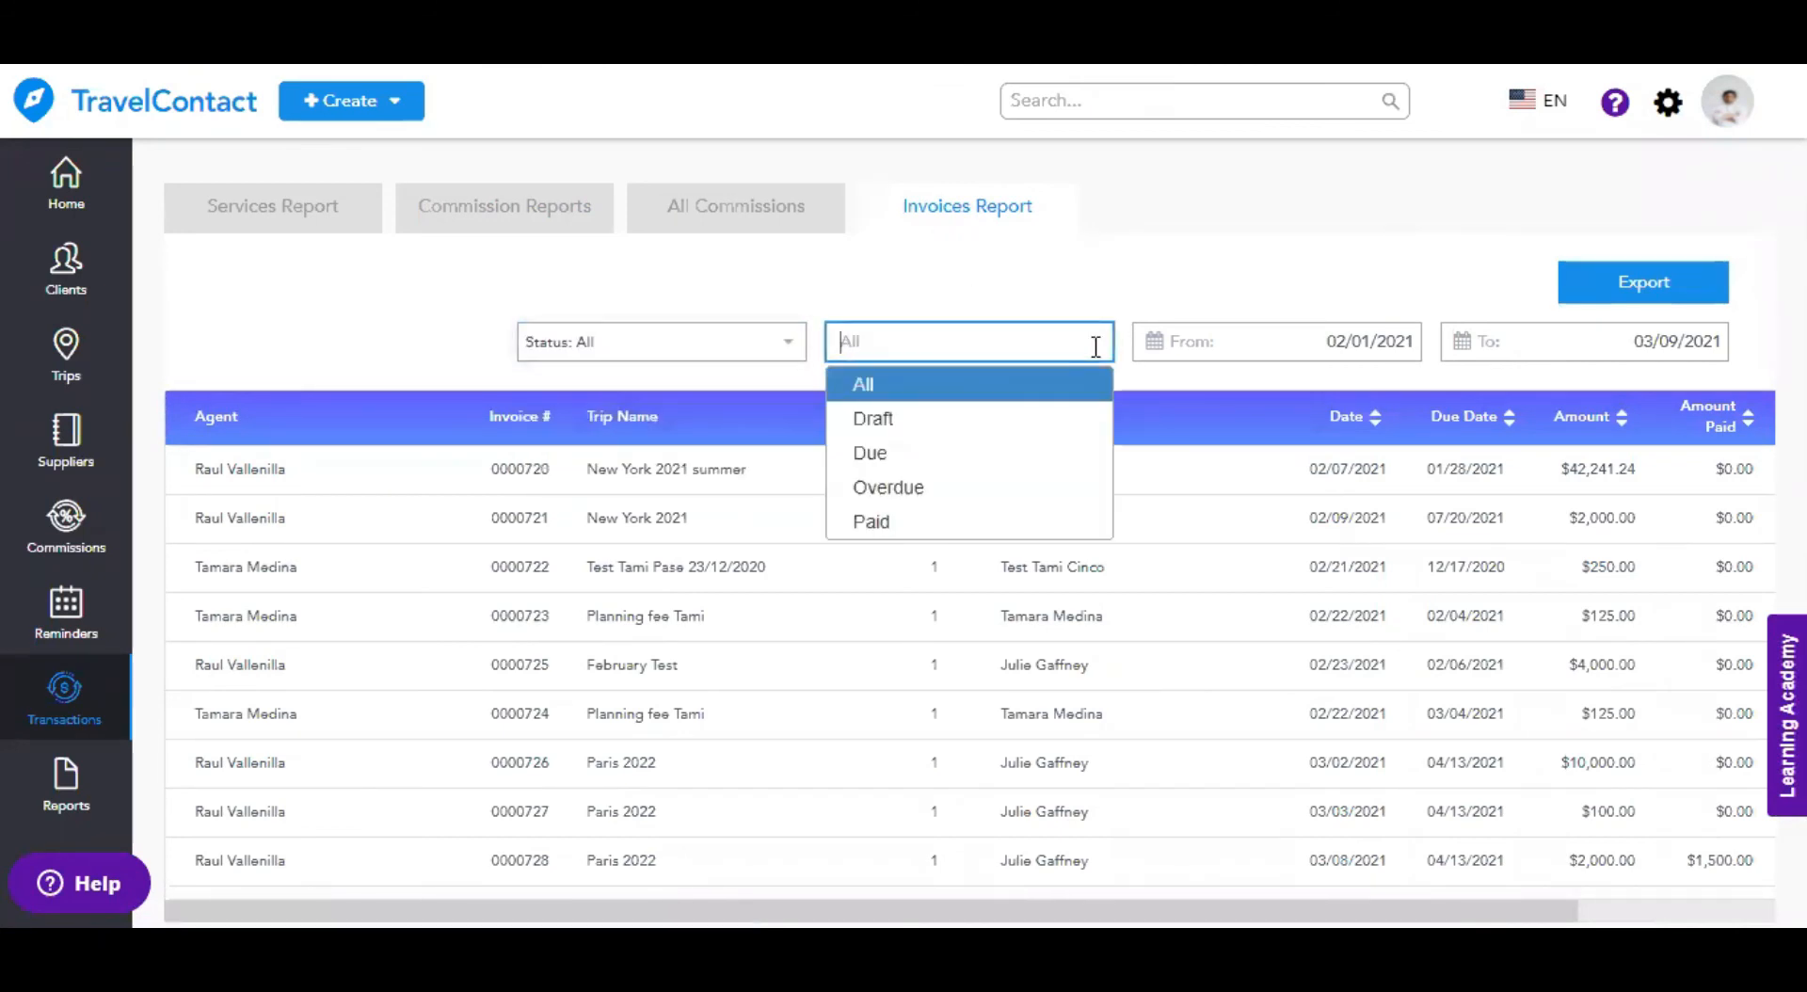
{"action": "left_click", "coordinate": [1180, 299]}
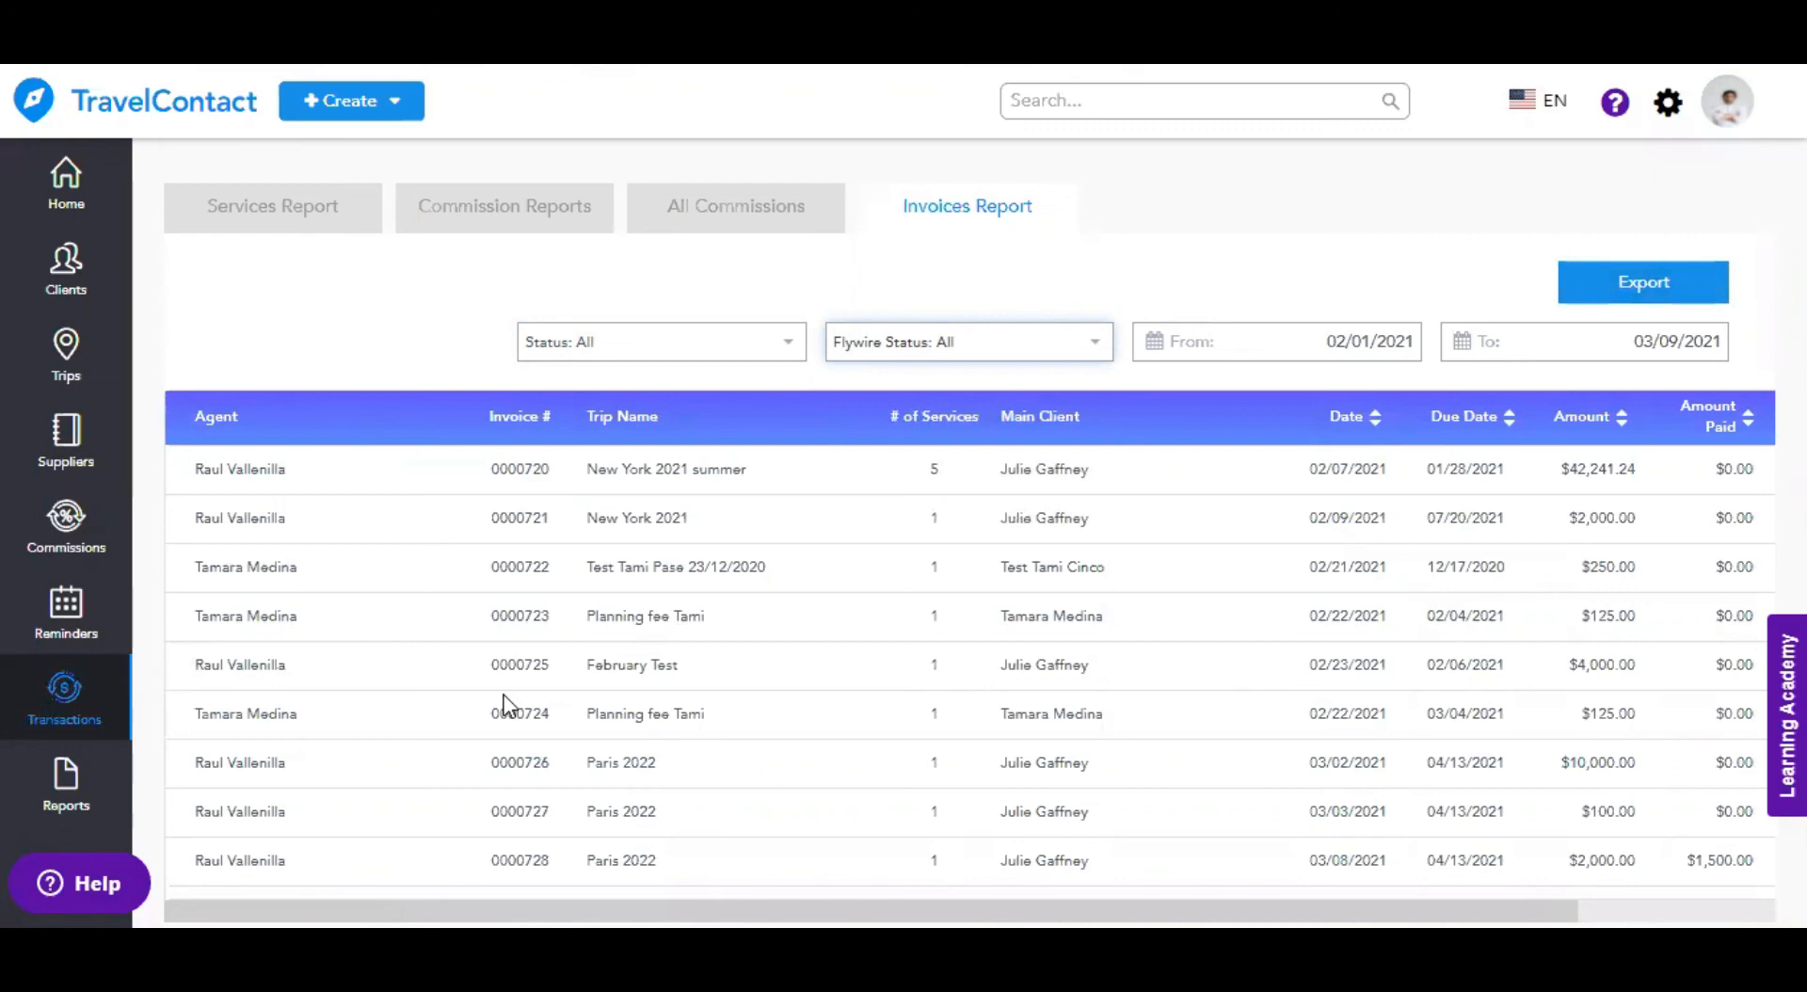
{"action": "scroll", "coordinate": [1074, 720], "scroll_direction": "right", "scroll_amount": 3}
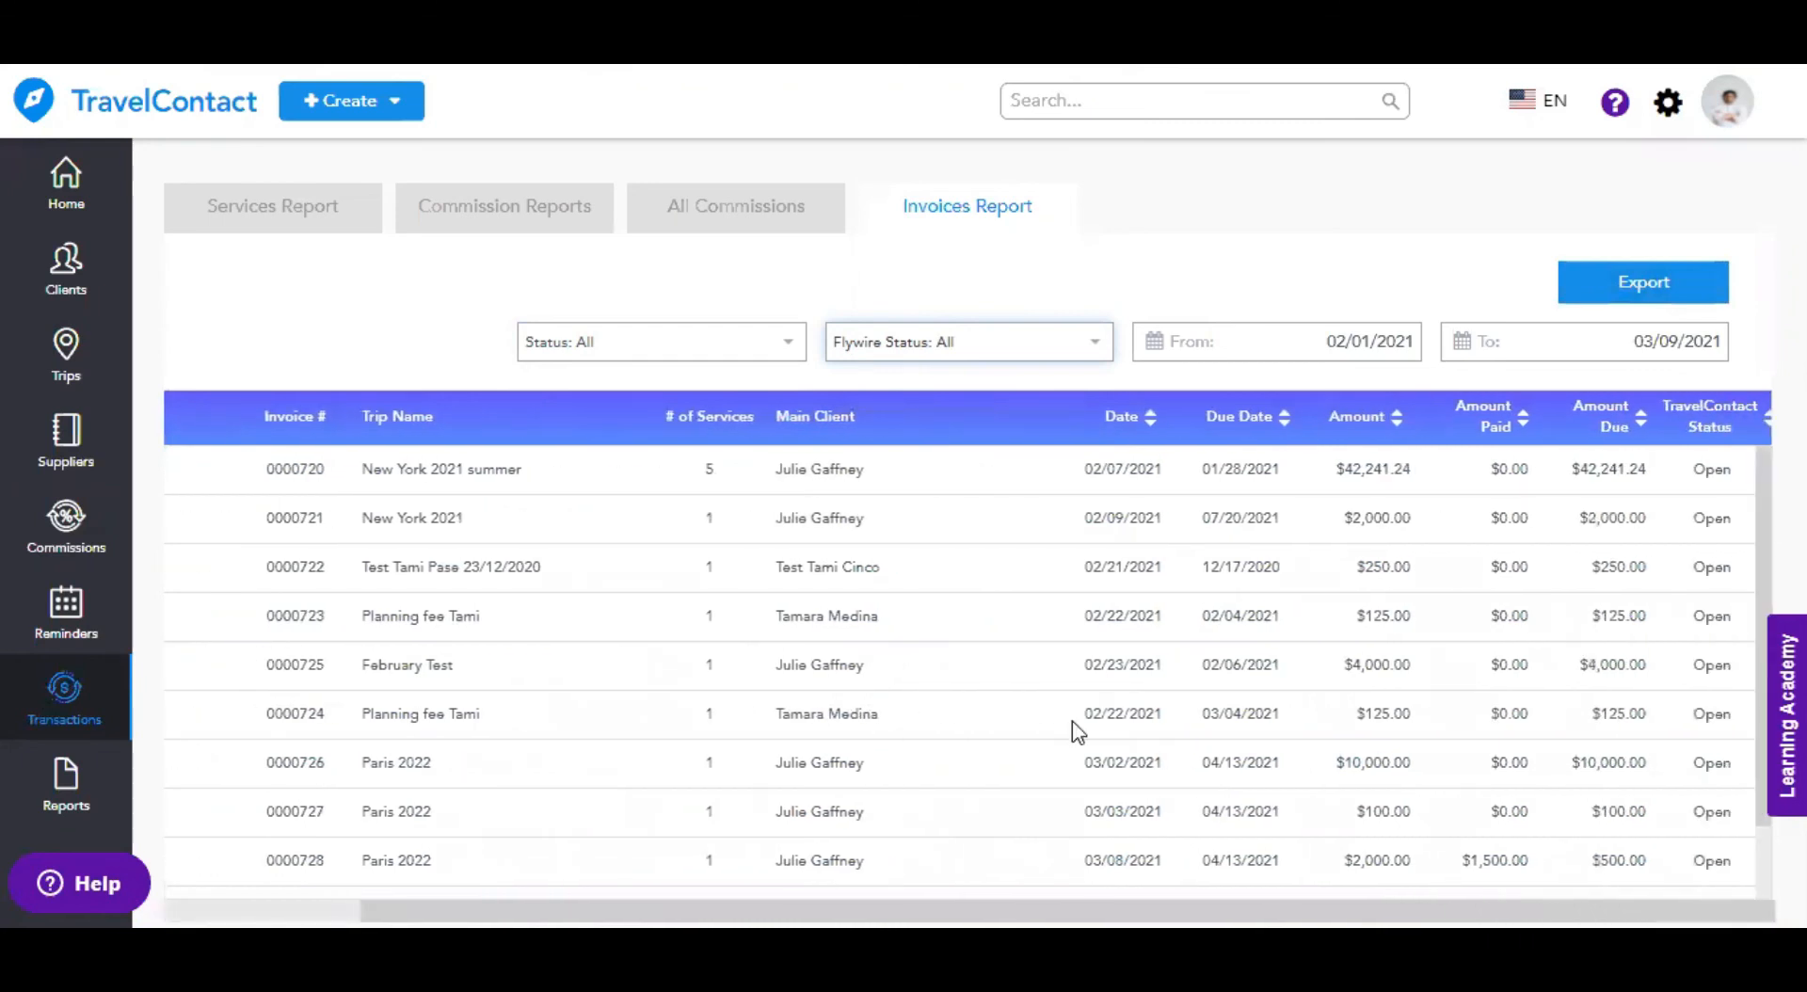
{"action": "scroll", "coordinate": [1074, 719], "scroll_direction": "left", "scroll_amount": 3}
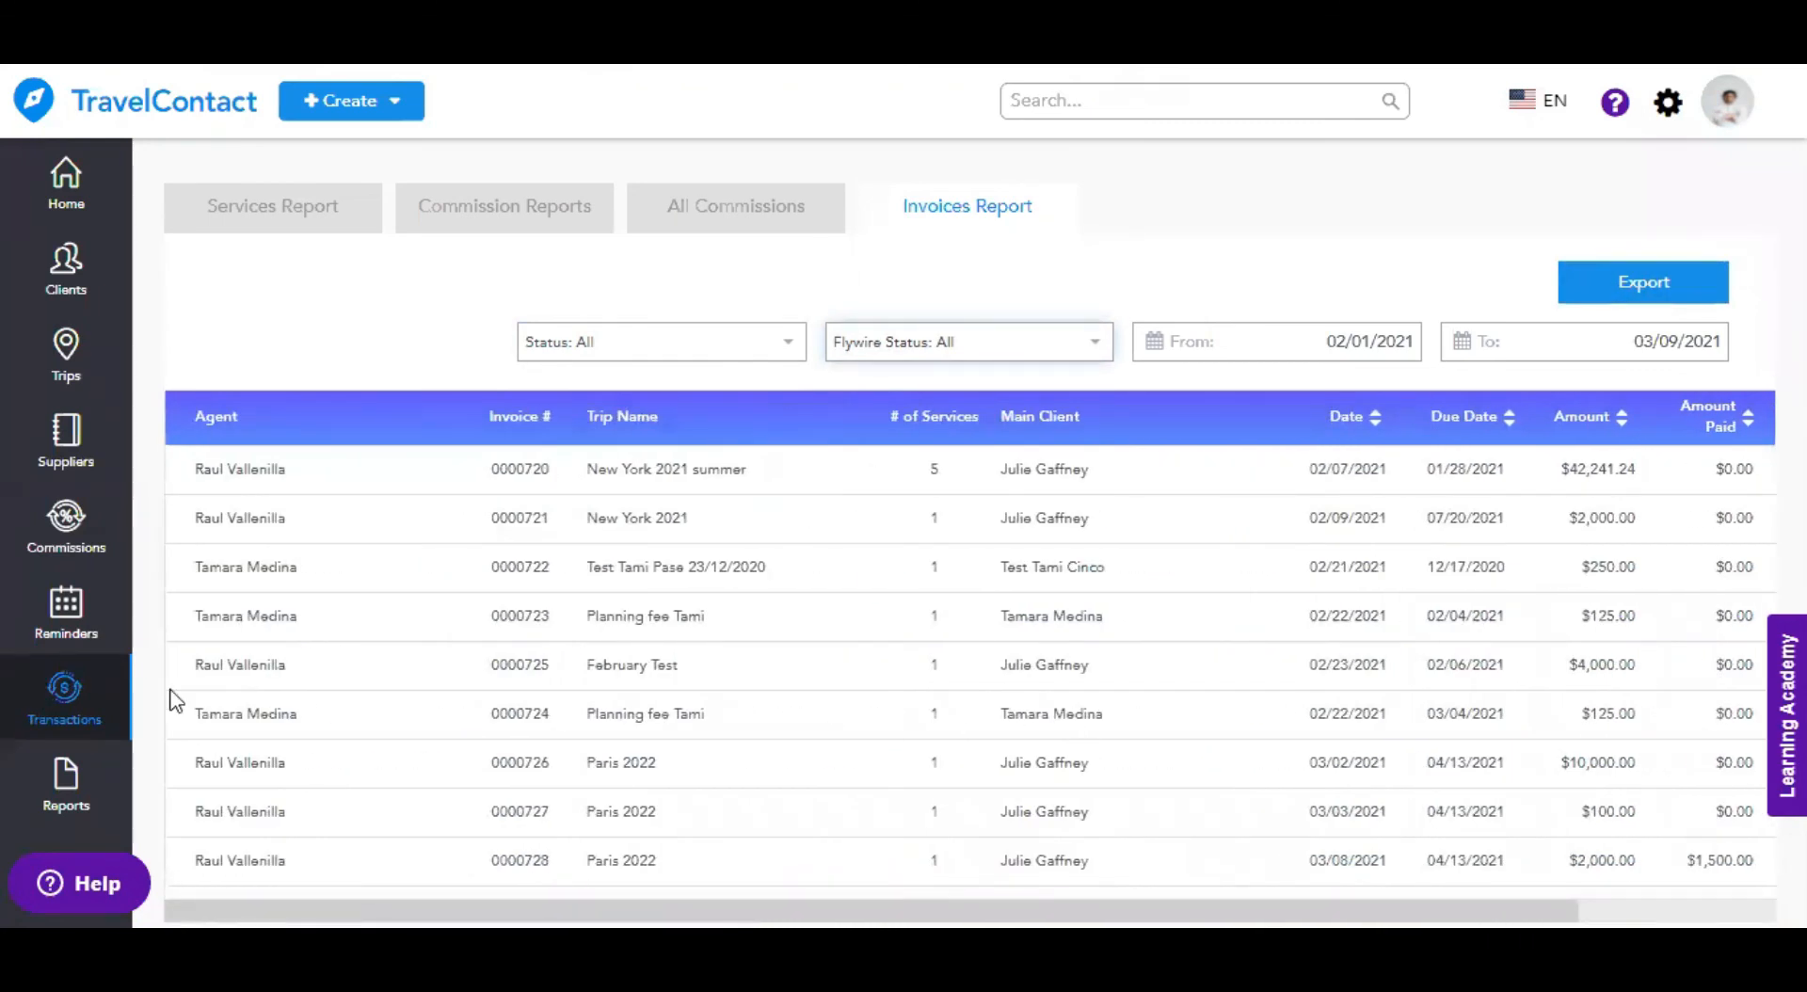
- View the Amounts report and show the service status chart by agency commission and by agent commission
{"action": "left_click", "coordinate": [64, 781]}
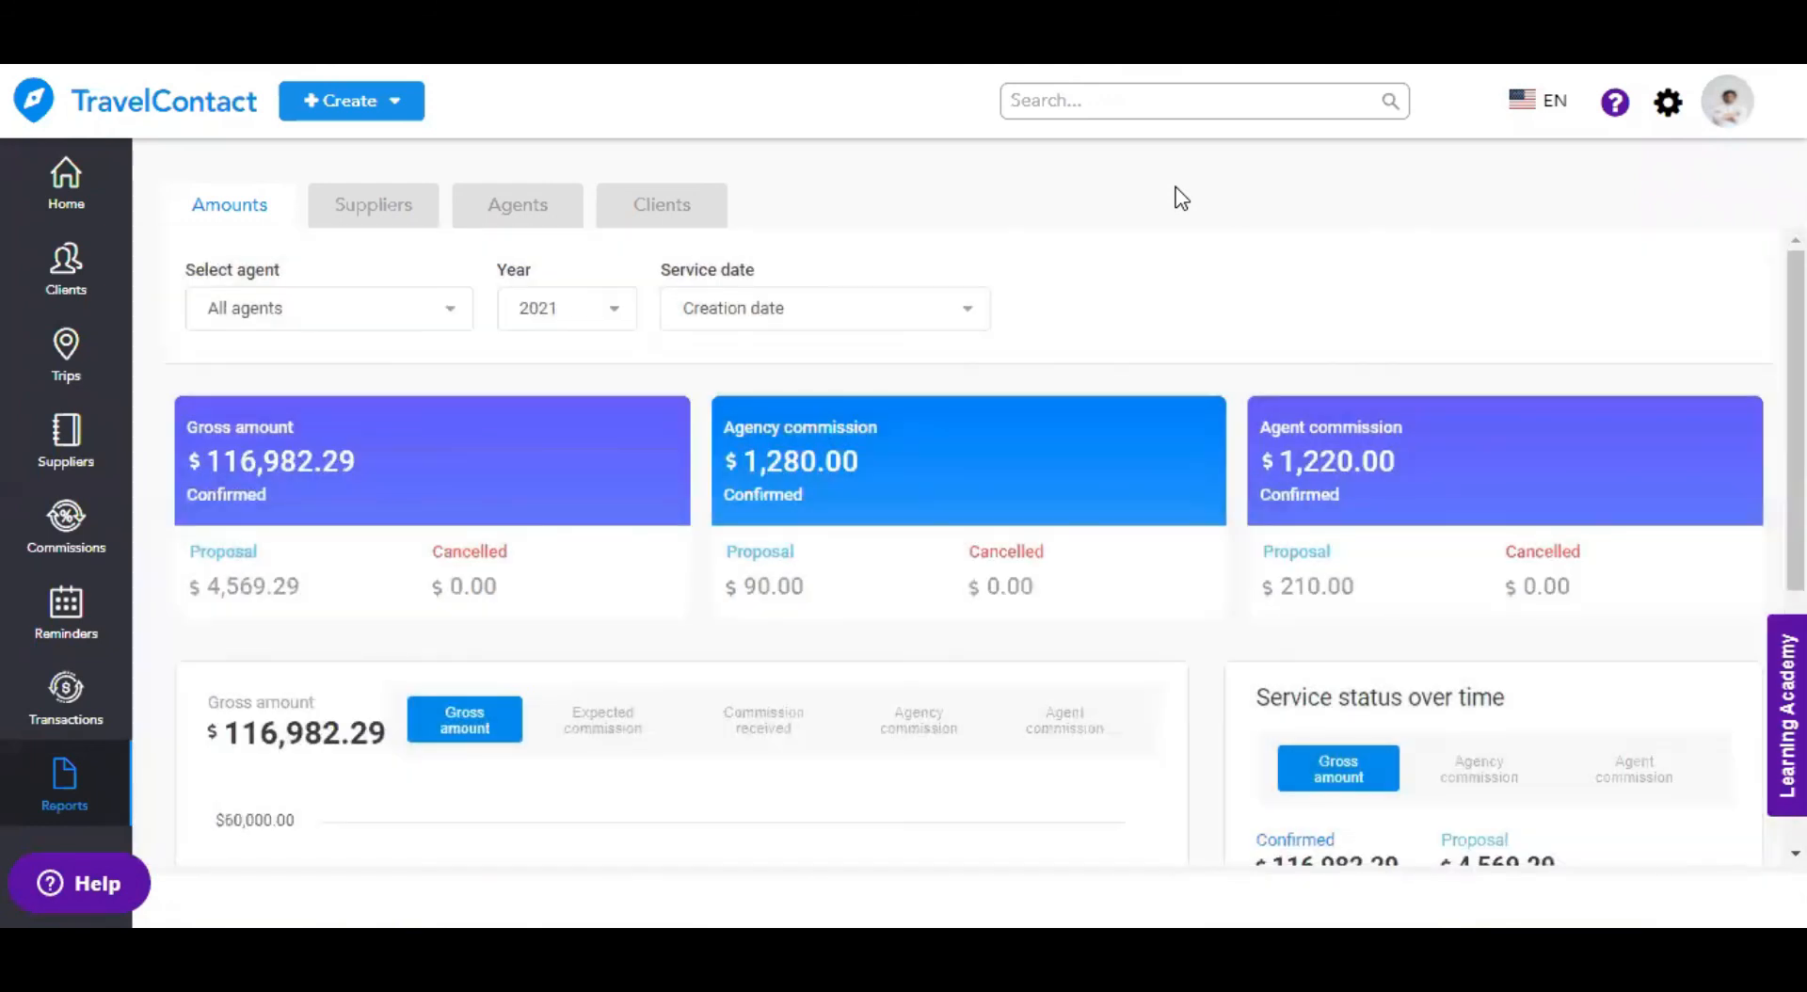
{"action": "left_click", "coordinate": [374, 205]}
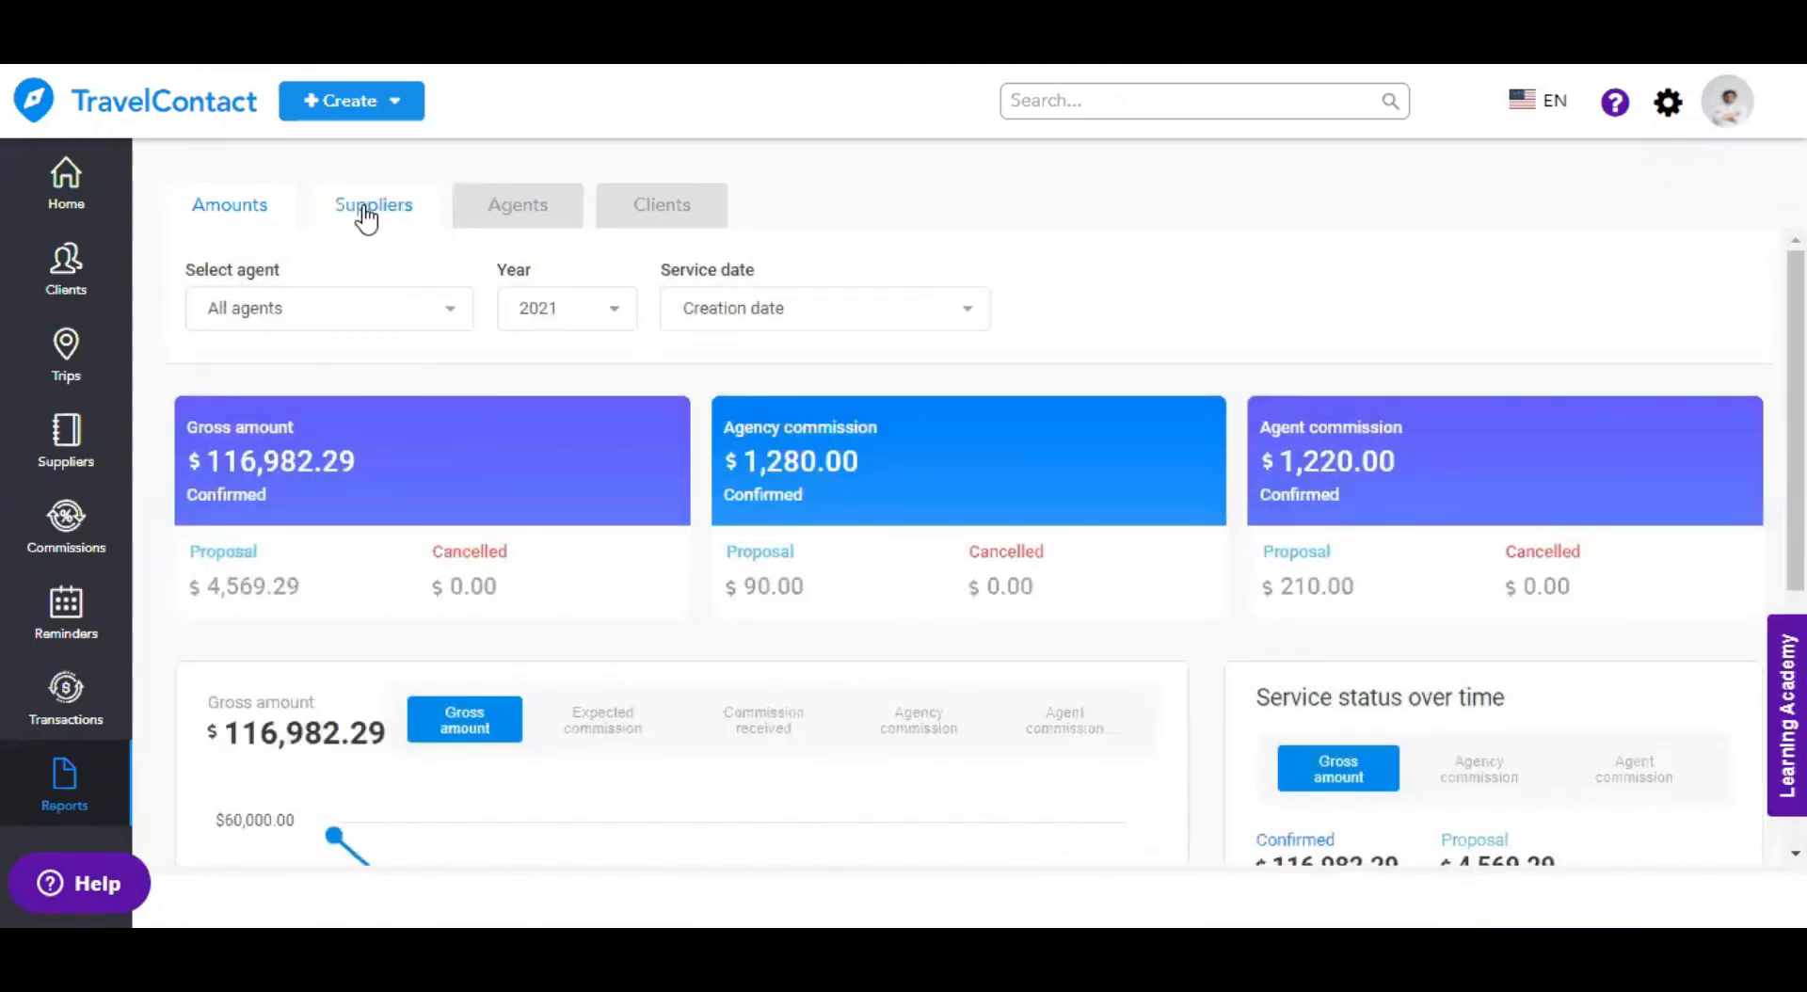
{"action": "scroll", "coordinate": [697, 670], "scroll_direction": "down", "scroll_amount": 5}
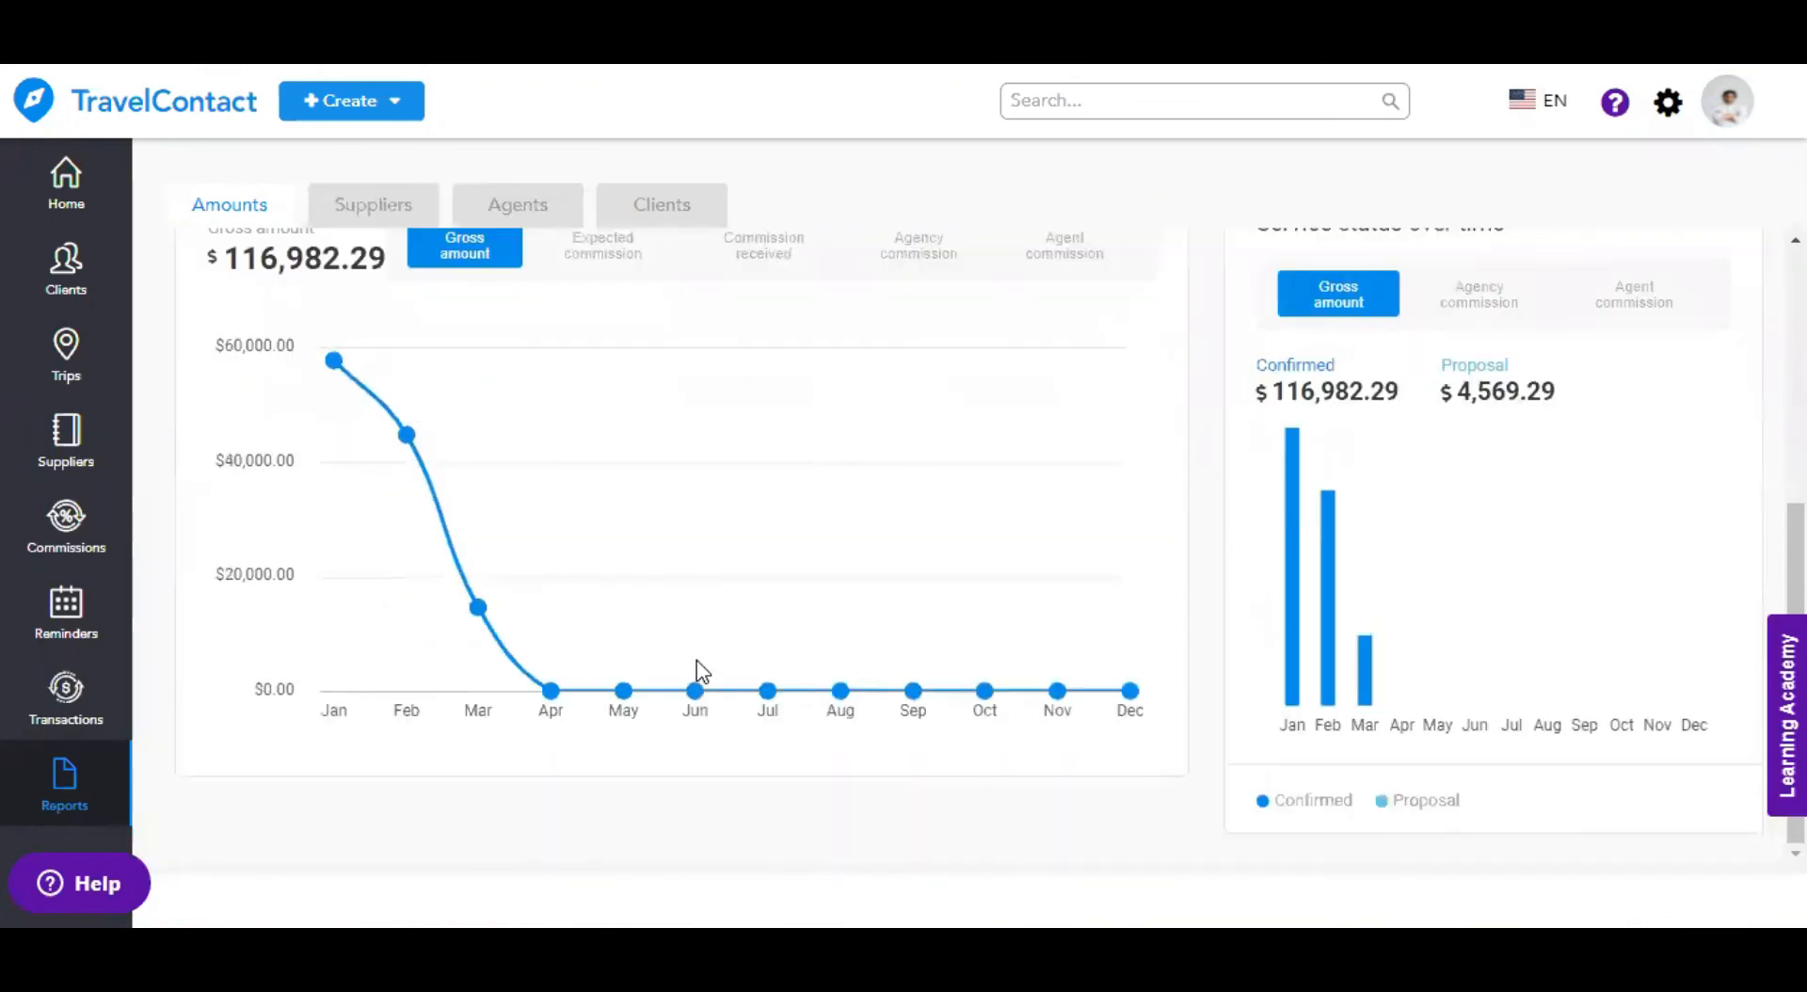
{"action": "left_click", "coordinate": [1487, 303]}
{"action": "left_click", "coordinate": [1659, 309]}
- Show the yearly amounts chart by expected commission and commission received, and check the available service date options
{"action": "scroll", "coordinate": [565, 574], "scroll_direction": "up", "scroll_amount": 3}
{"action": "left_click", "coordinate": [586, 564]}
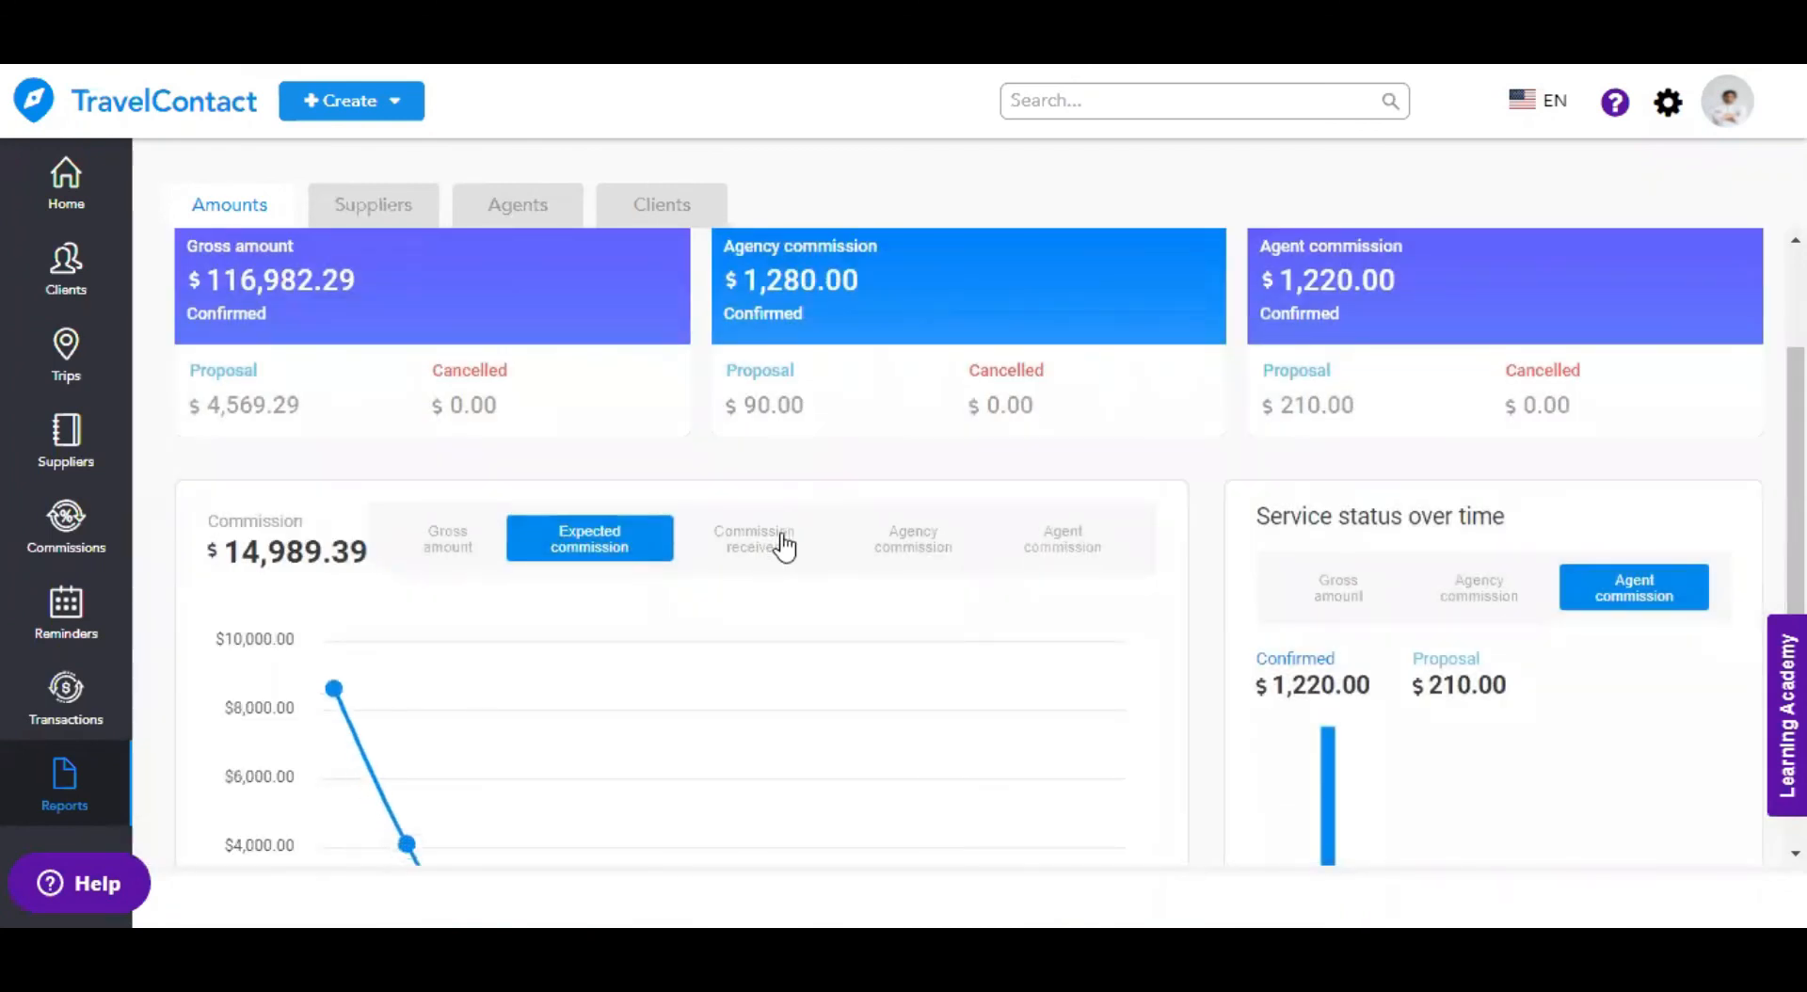
{"action": "left_click", "coordinate": [784, 546]}
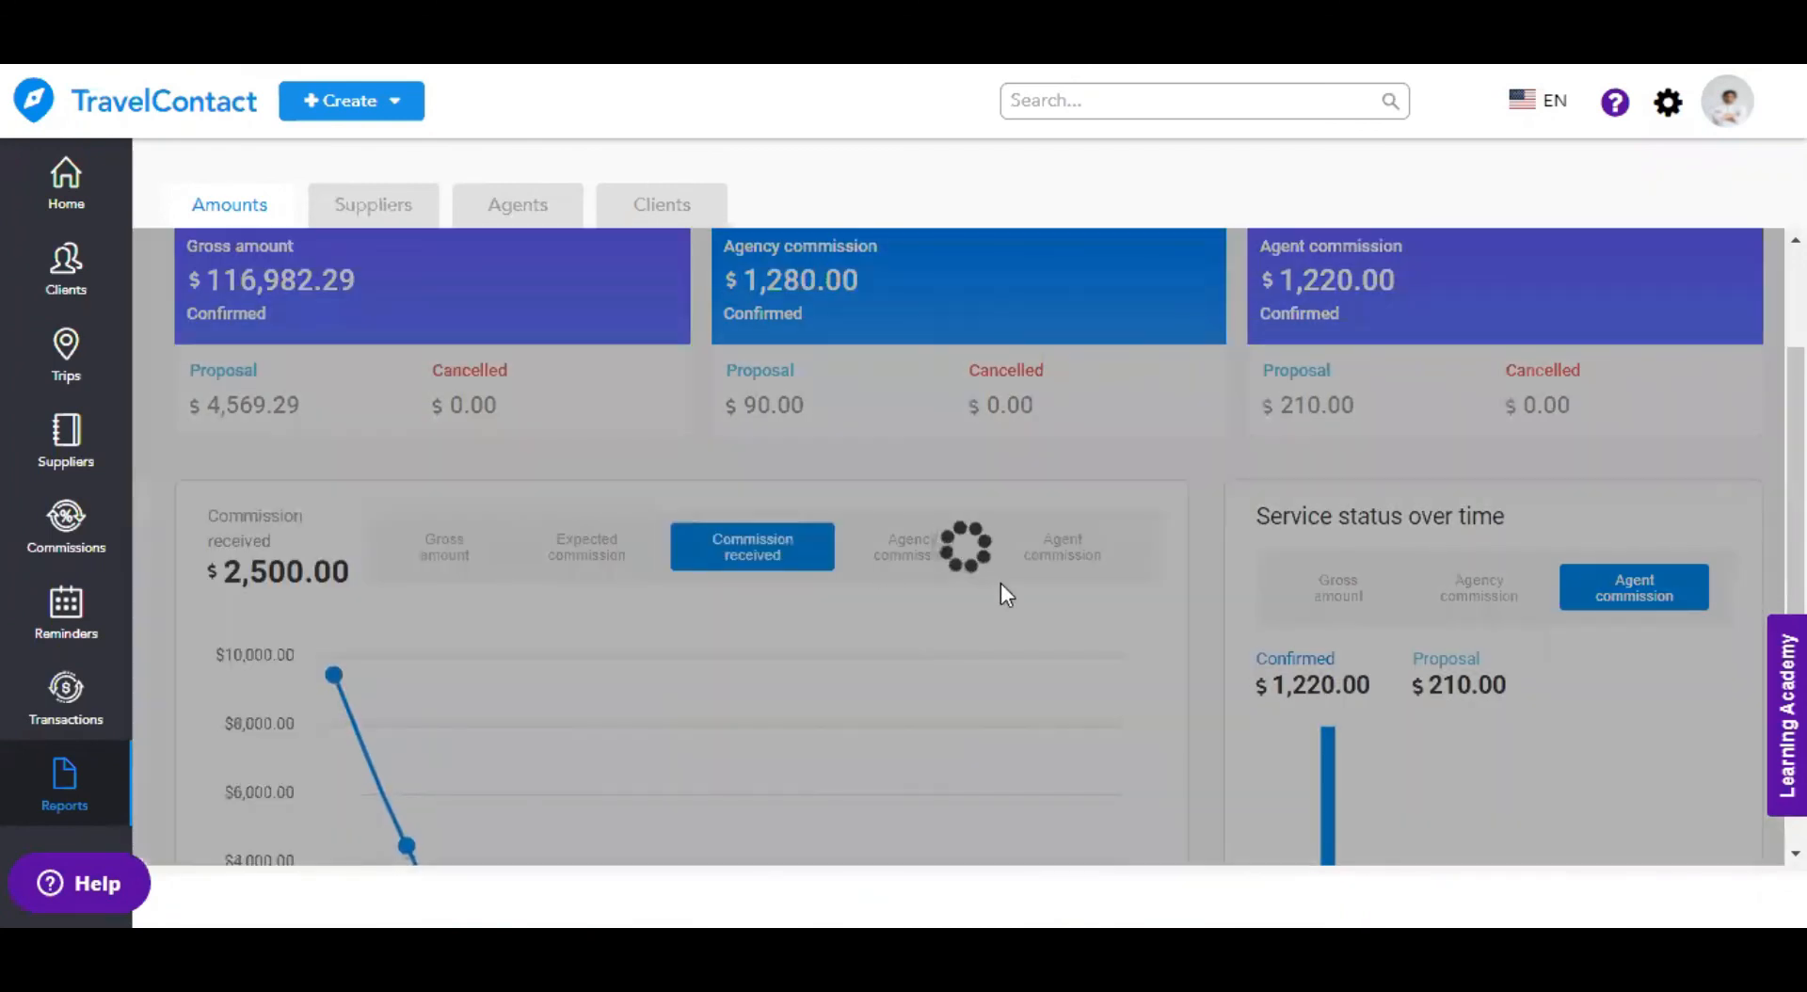
{"action": "scroll", "coordinate": [1002, 584], "scroll_direction": "down", "scroll_amount": 3}
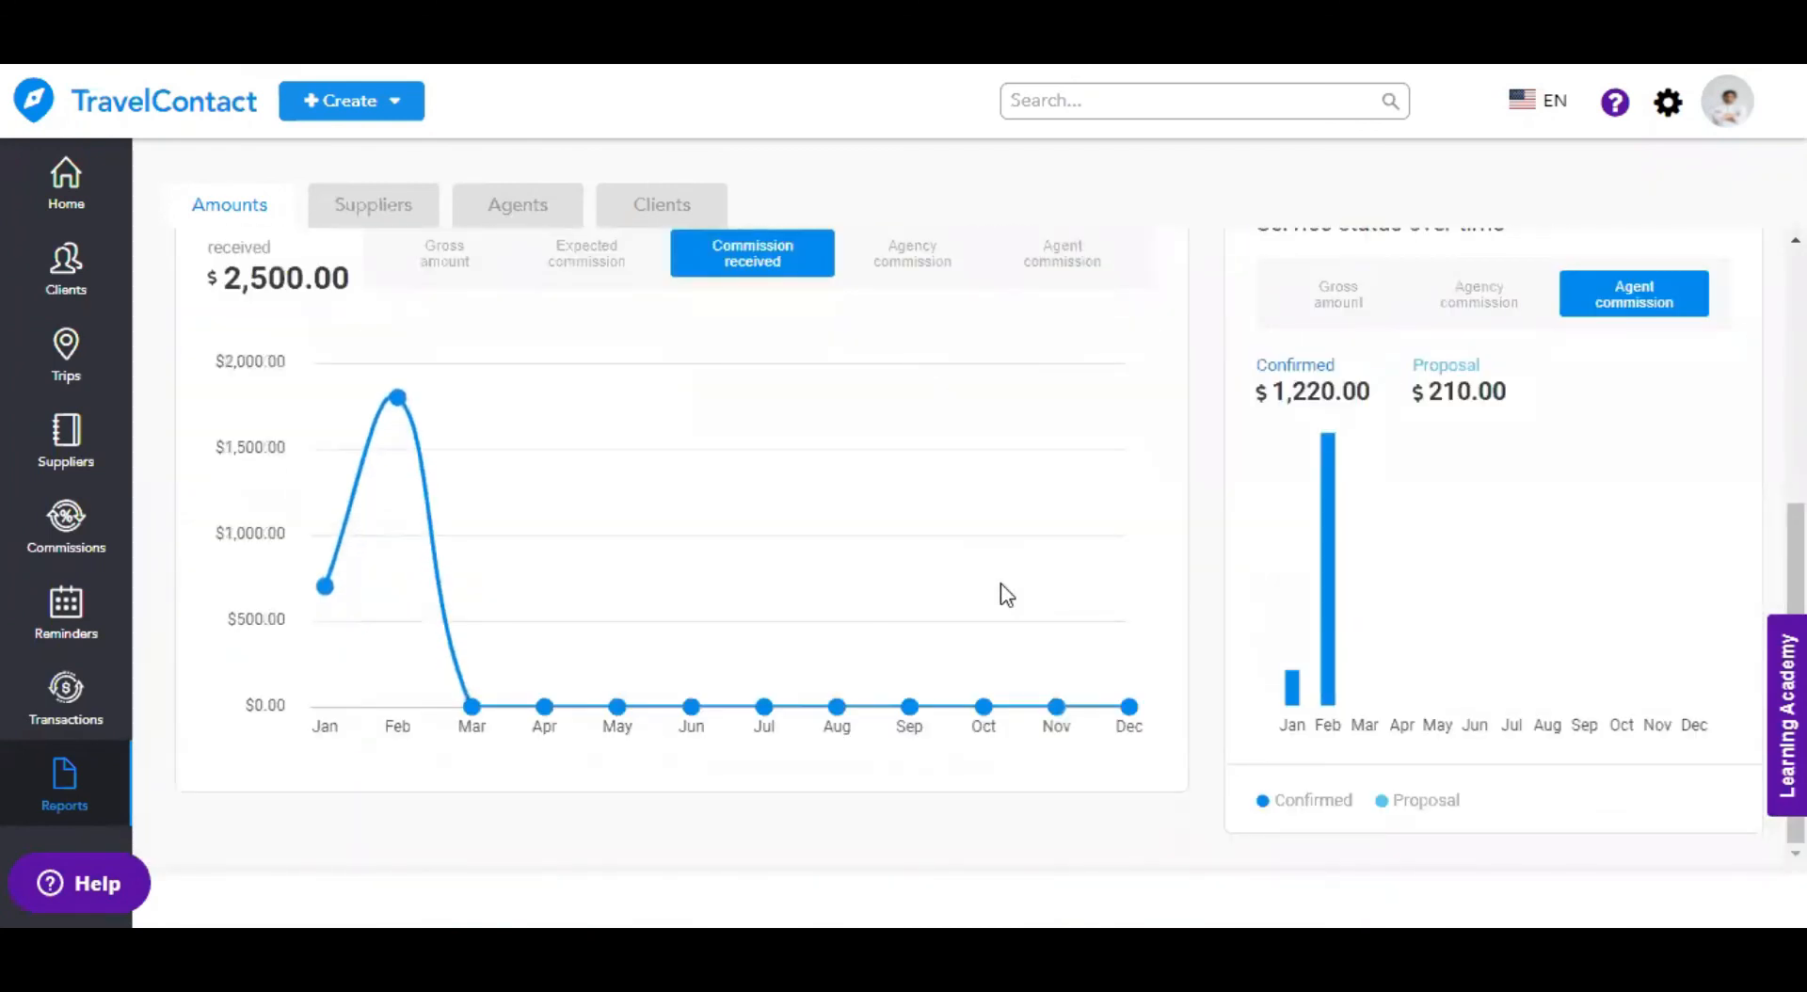
{"action": "scroll", "coordinate": [1002, 586], "scroll_direction": "up", "scroll_amount": 5}
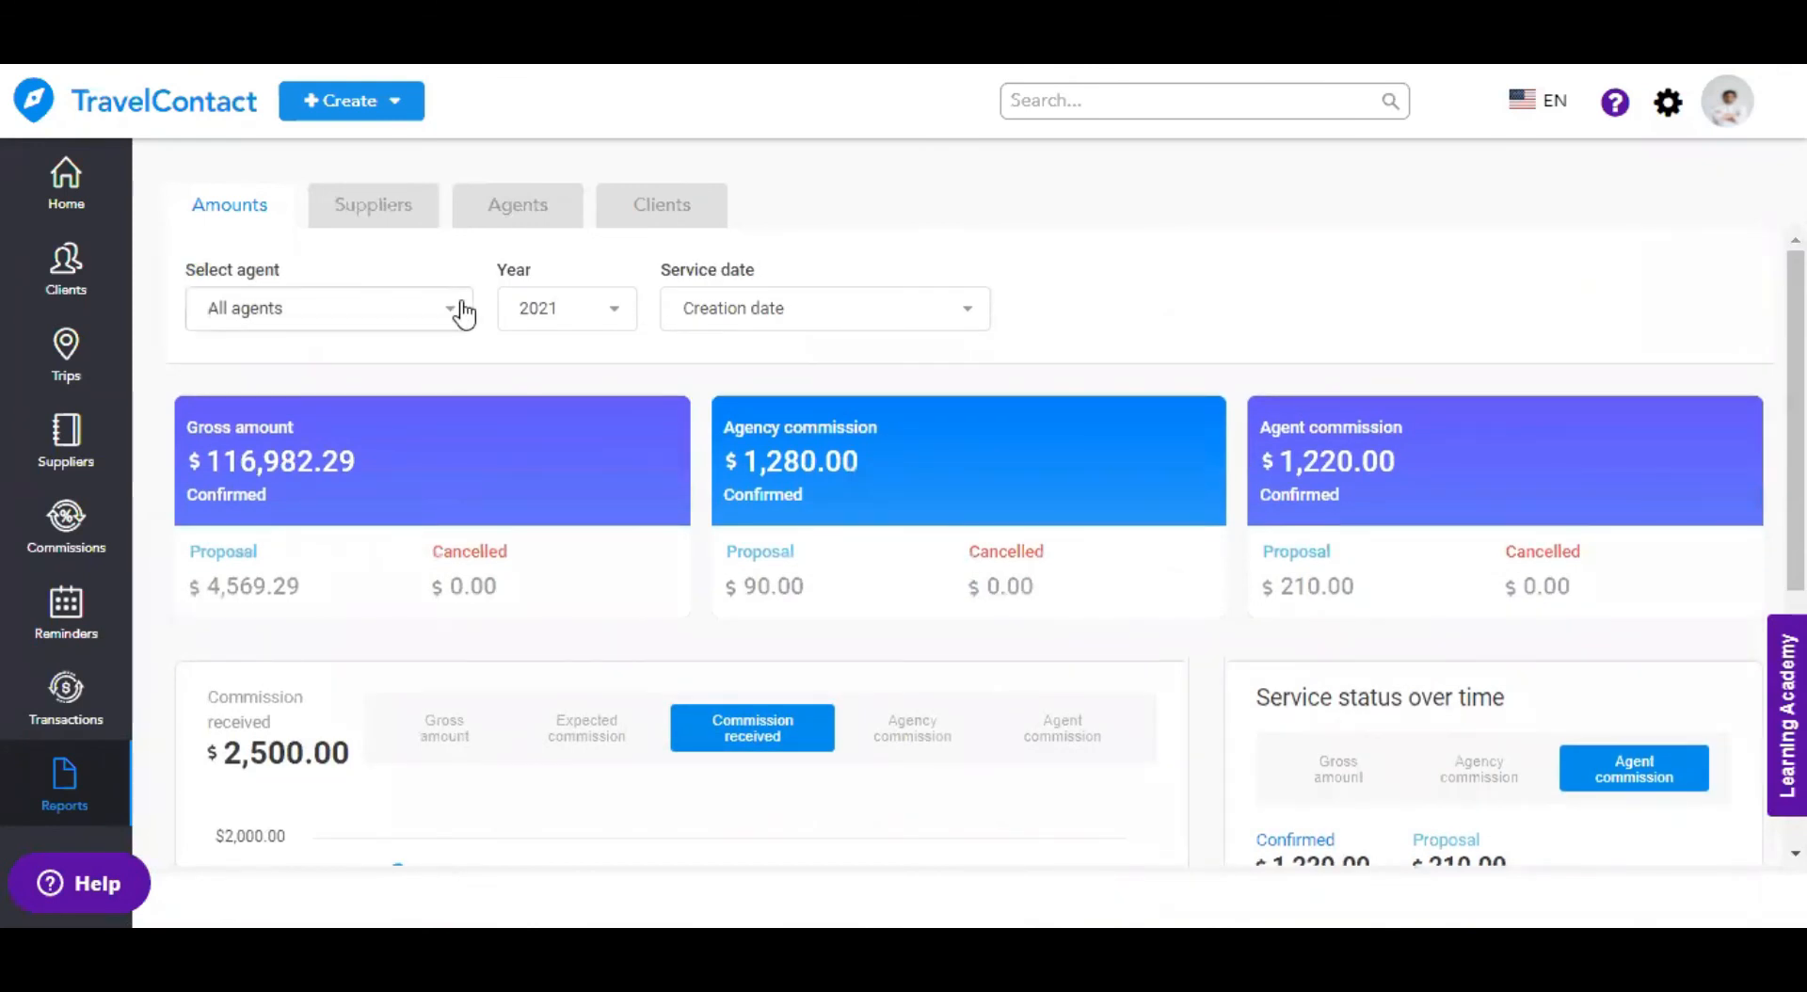
{"action": "left_click", "coordinate": [844, 327]}
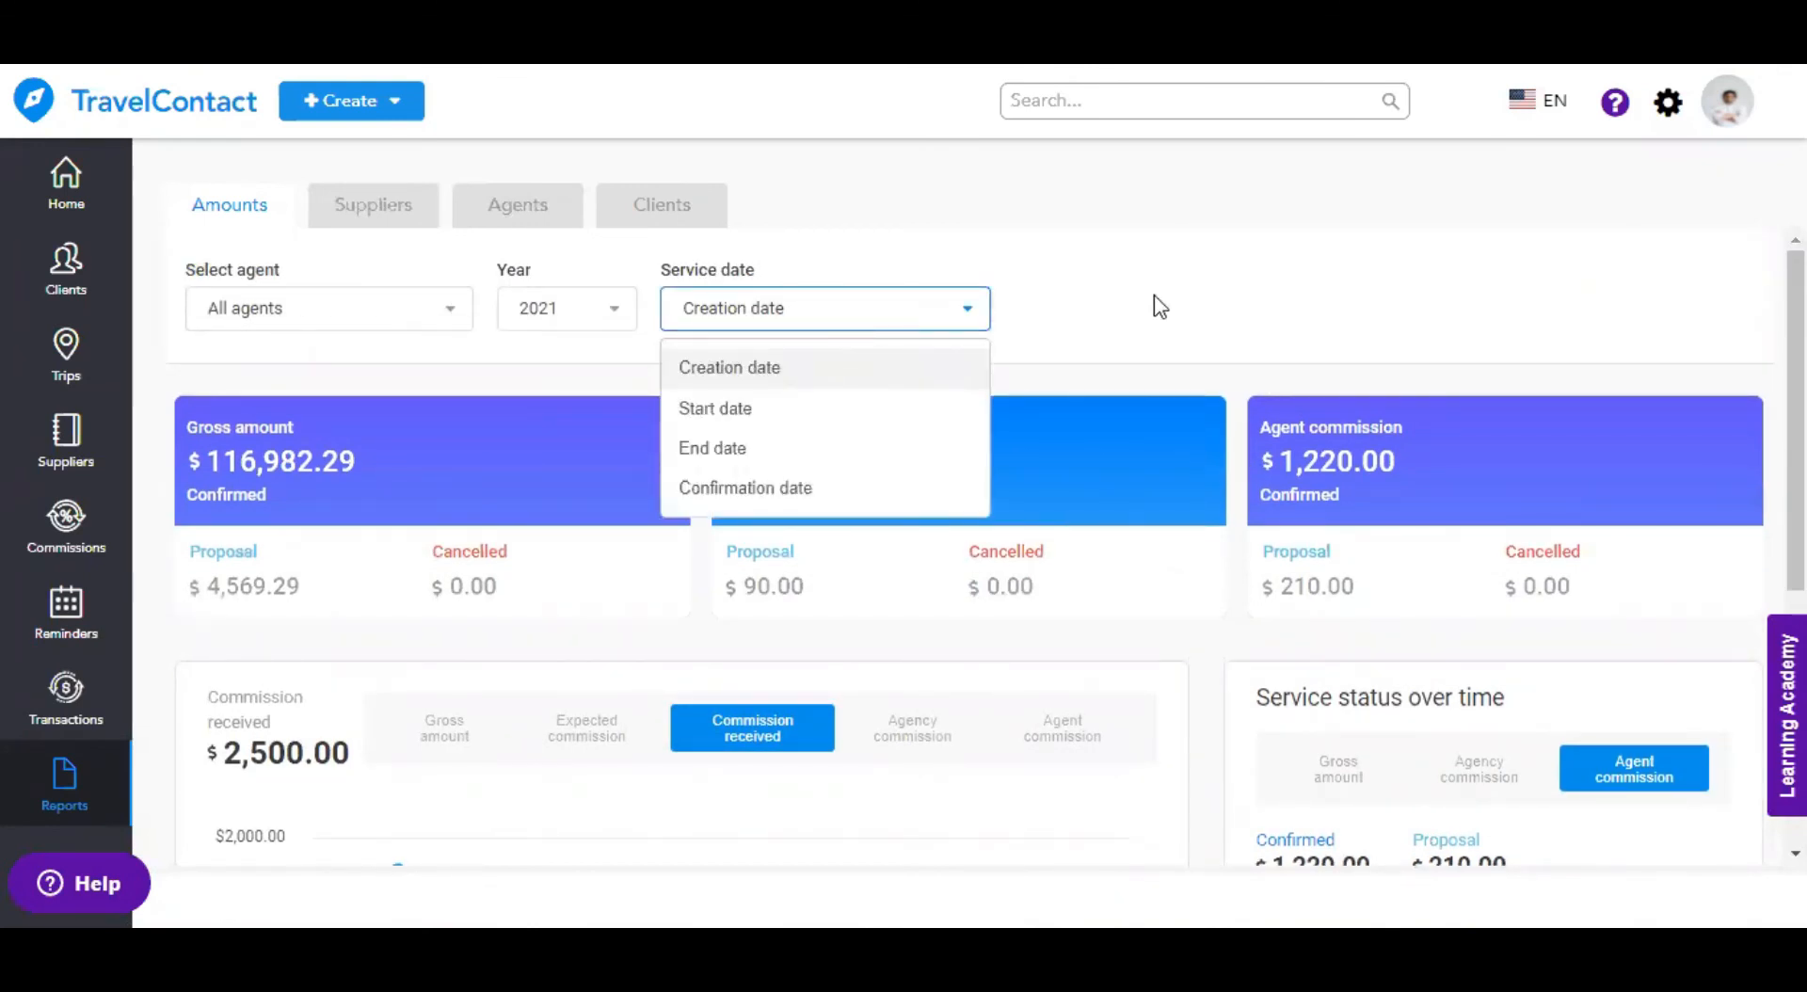
{"action": "left_click", "coordinate": [353, 212]}
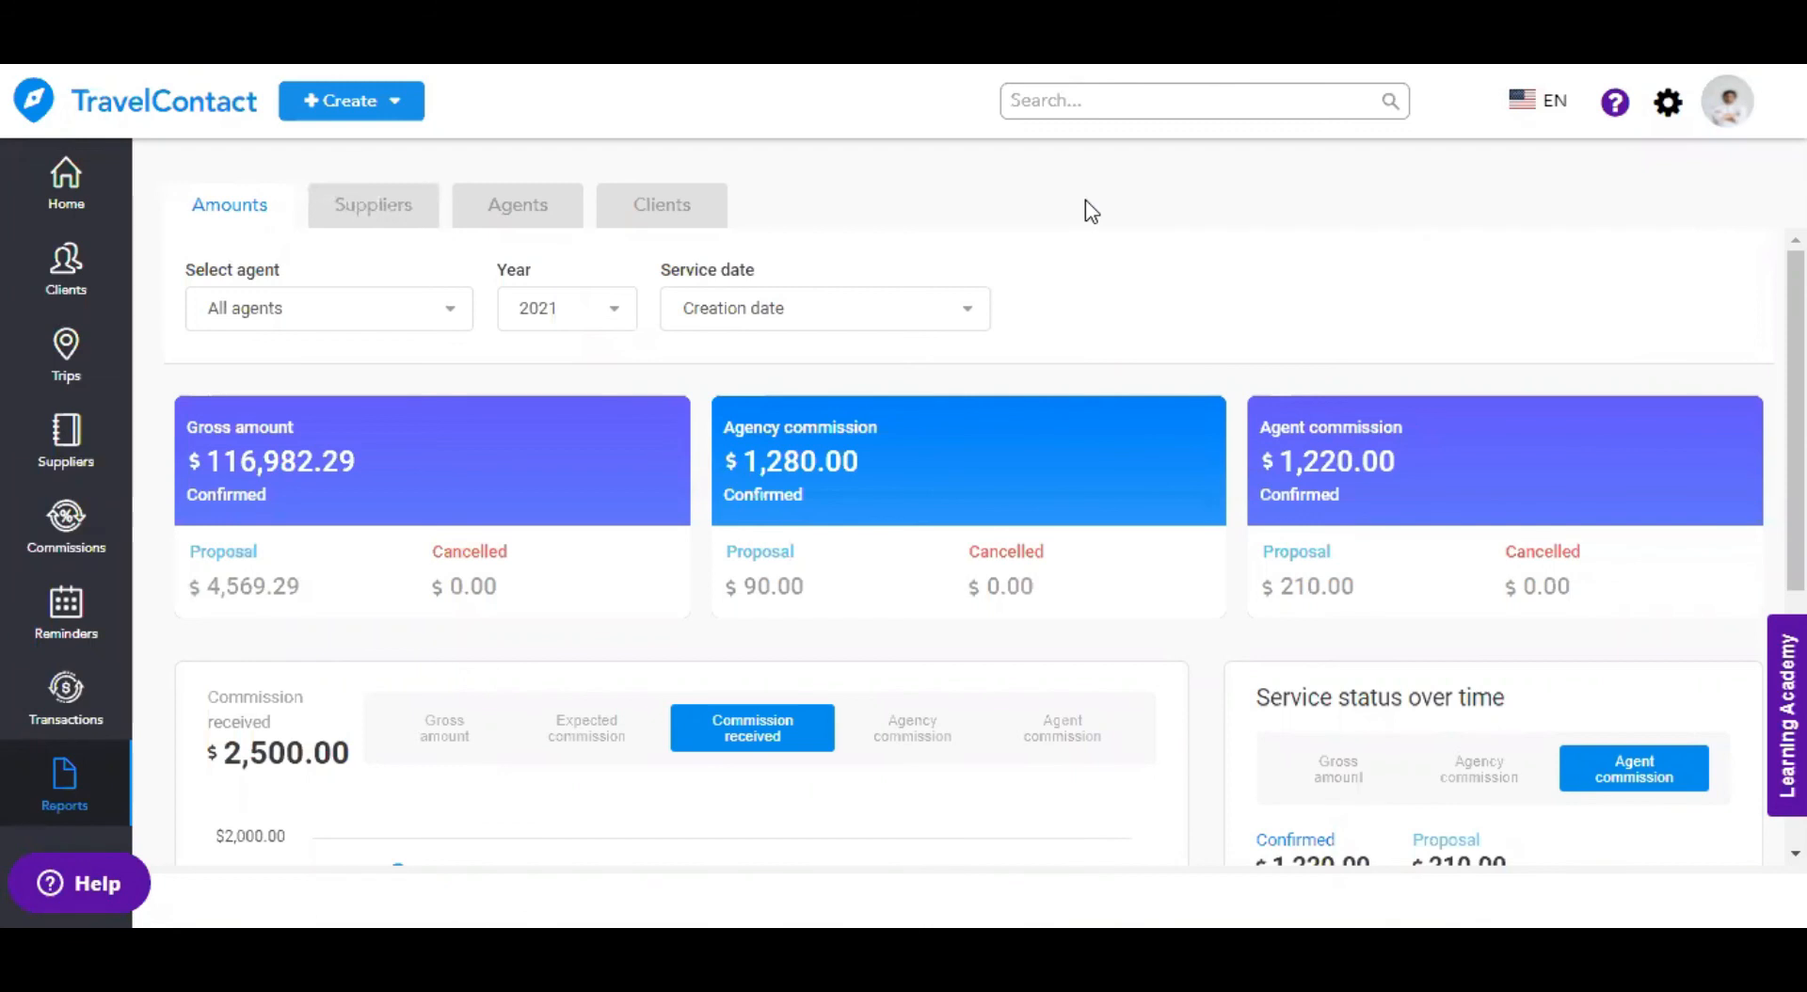
- View the Suppliers report and narrow it to Lodging services
{"action": "left_click", "coordinate": [324, 220]}
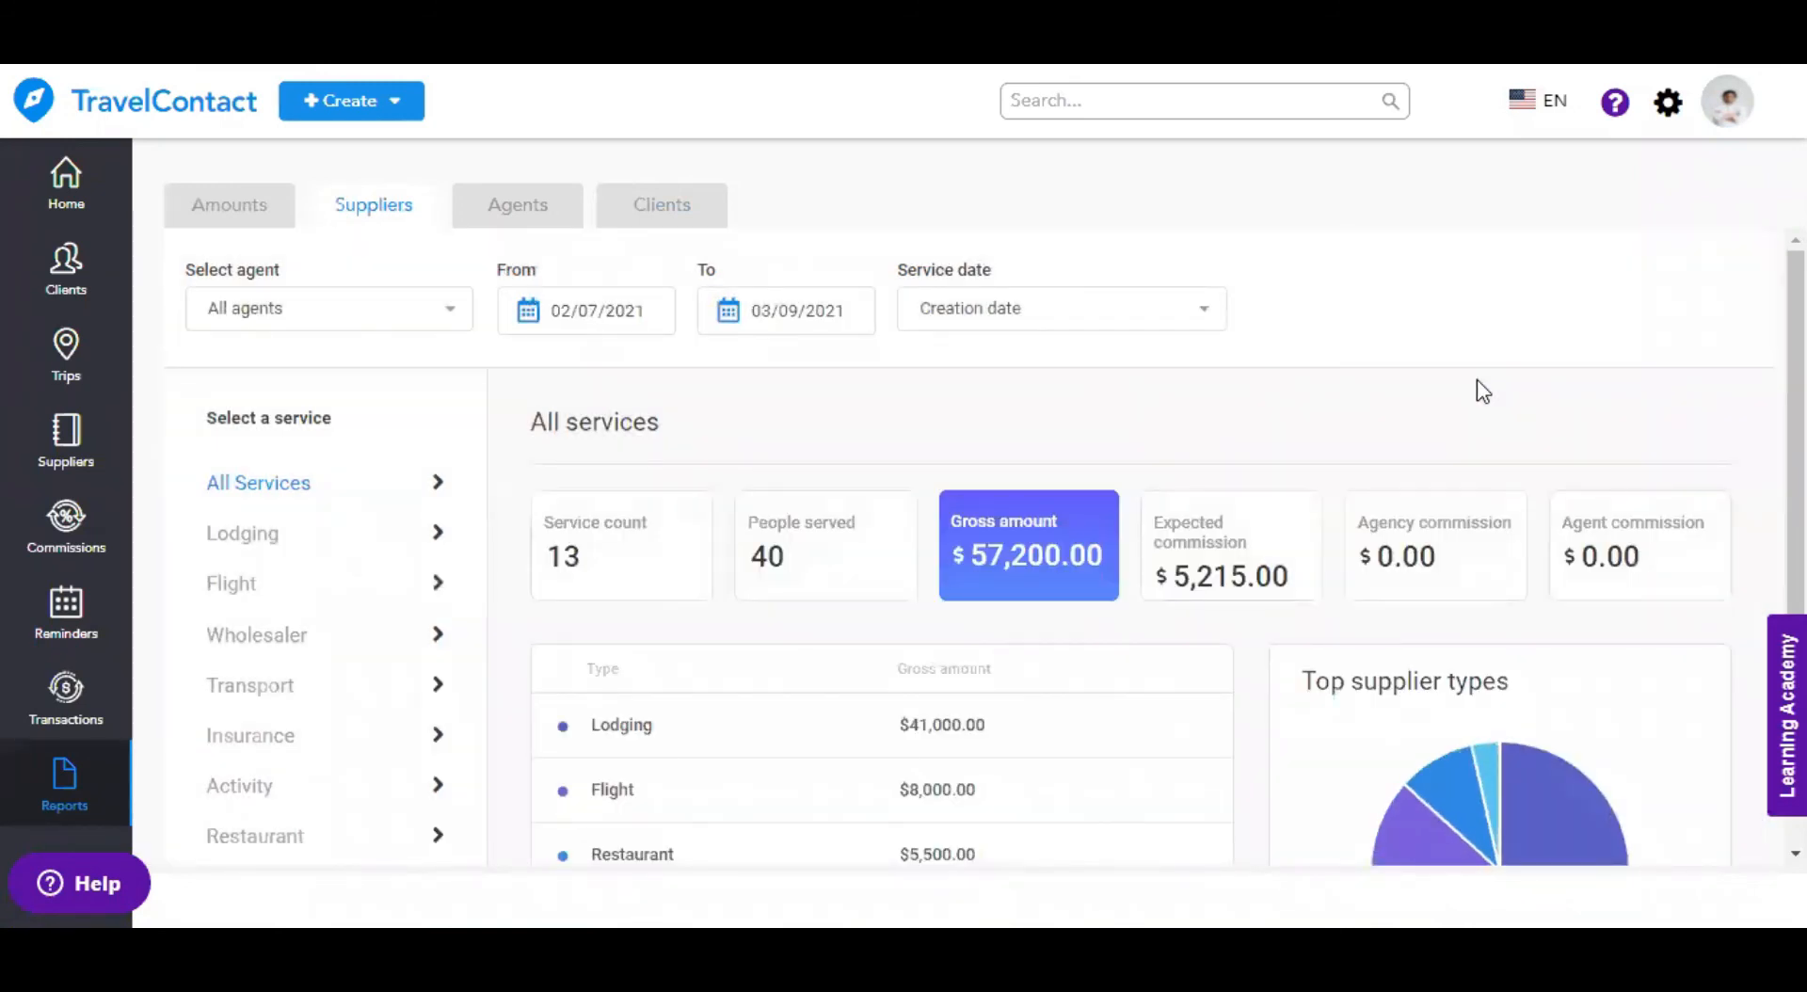
{"action": "left_click", "coordinate": [252, 533]}
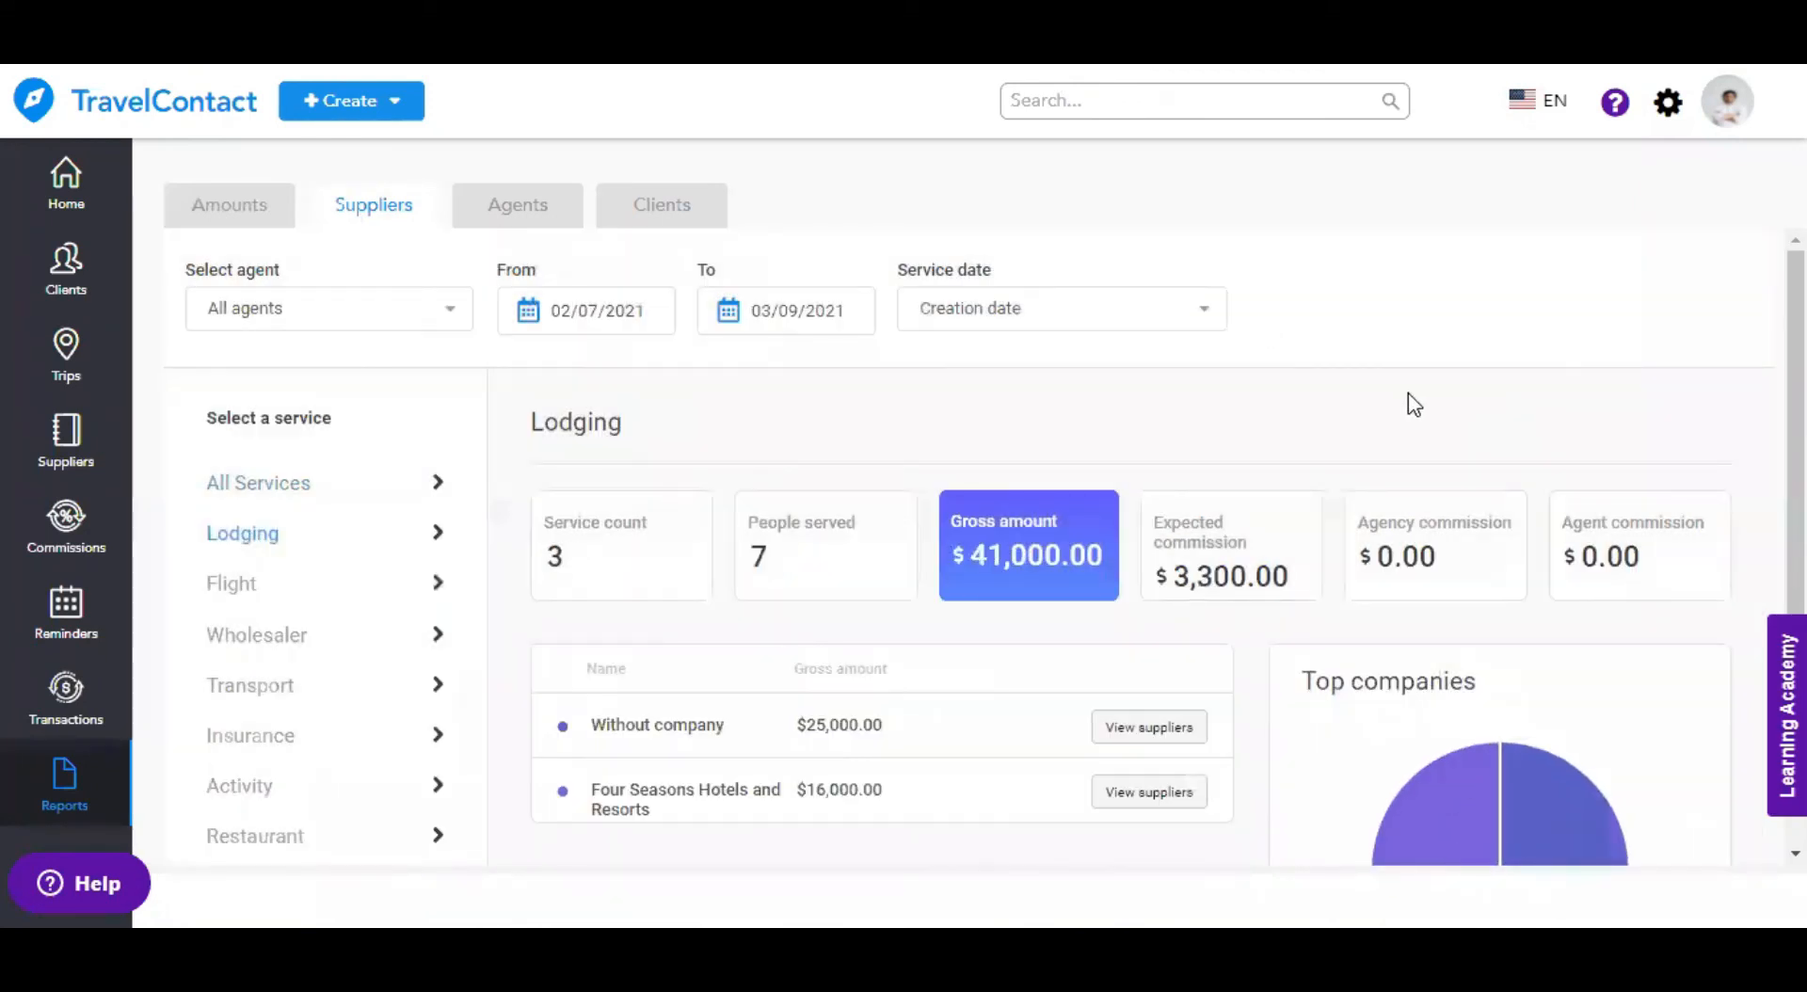
- Examine the Lodging companies and view the supplier breakdown for Four Seasons Hotels and Resorts
{"action": "scroll", "coordinate": [1408, 393], "scroll_direction": "down", "scroll_amount": 2}
{"action": "scroll", "coordinate": [975, 457], "scroll_direction": "up", "scroll_amount": 2}
{"action": "scroll", "coordinate": [1157, 403], "scroll_direction": "down", "scroll_amount": 2}
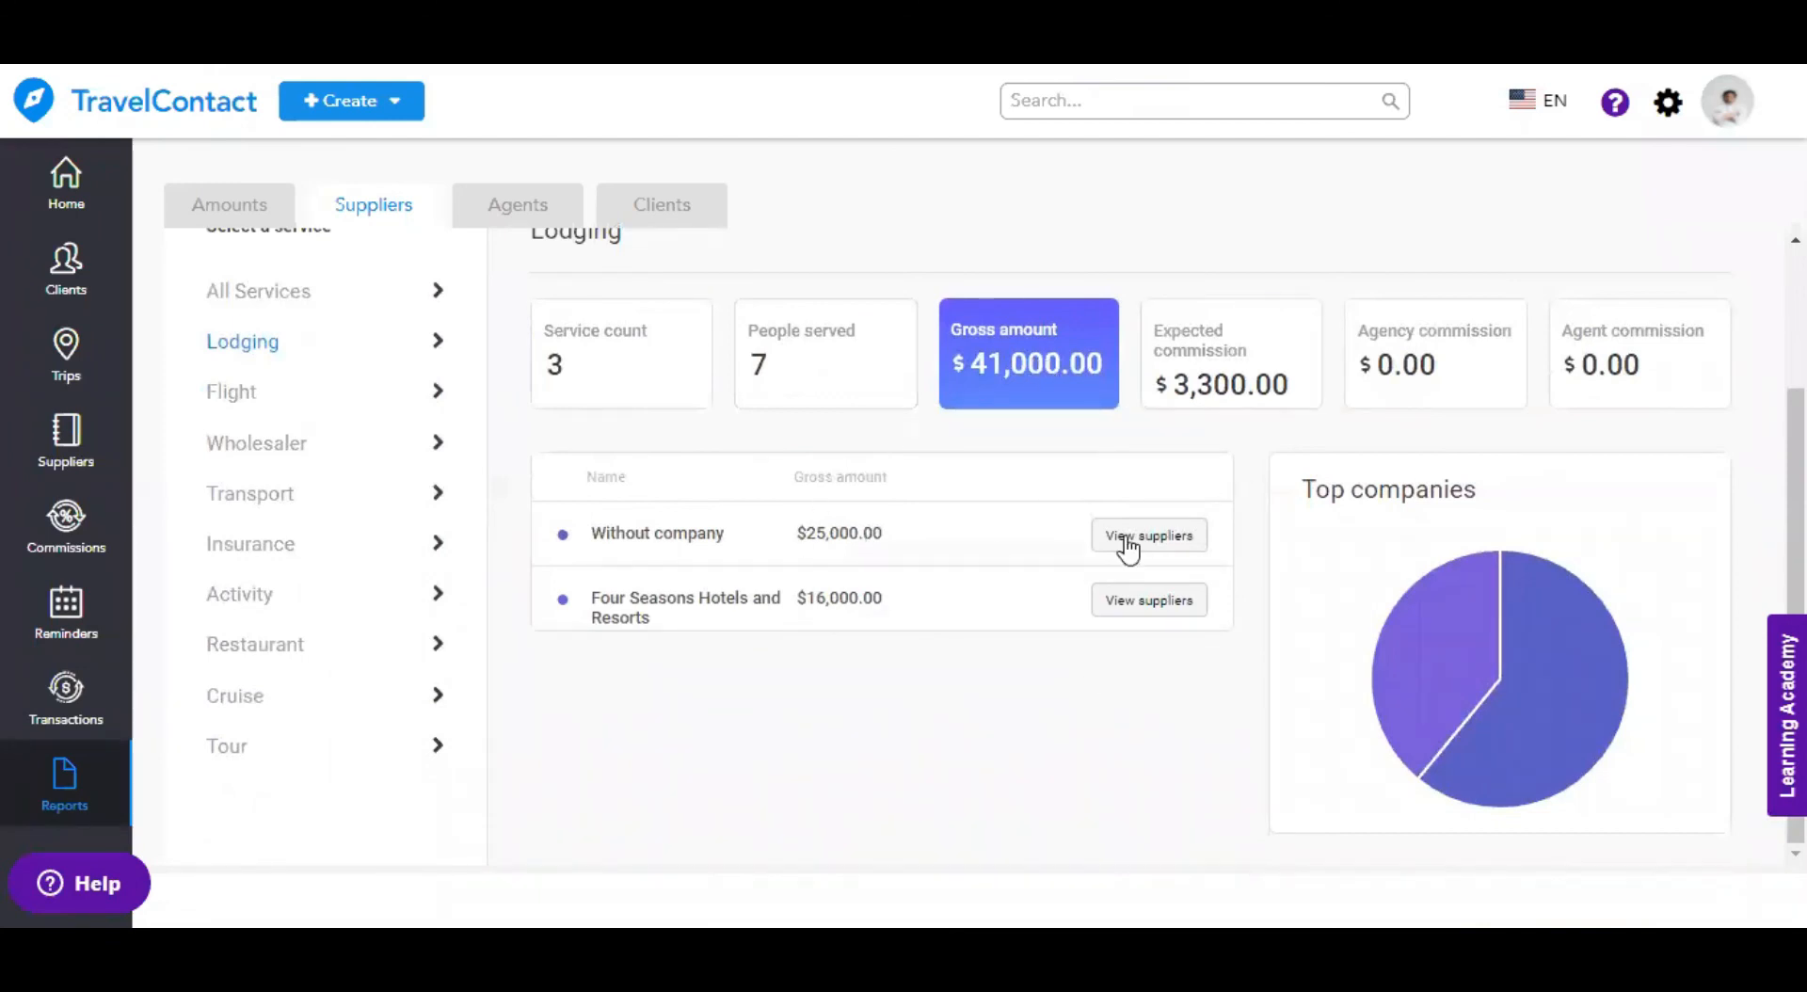
{"action": "left_click", "coordinate": [1150, 607]}
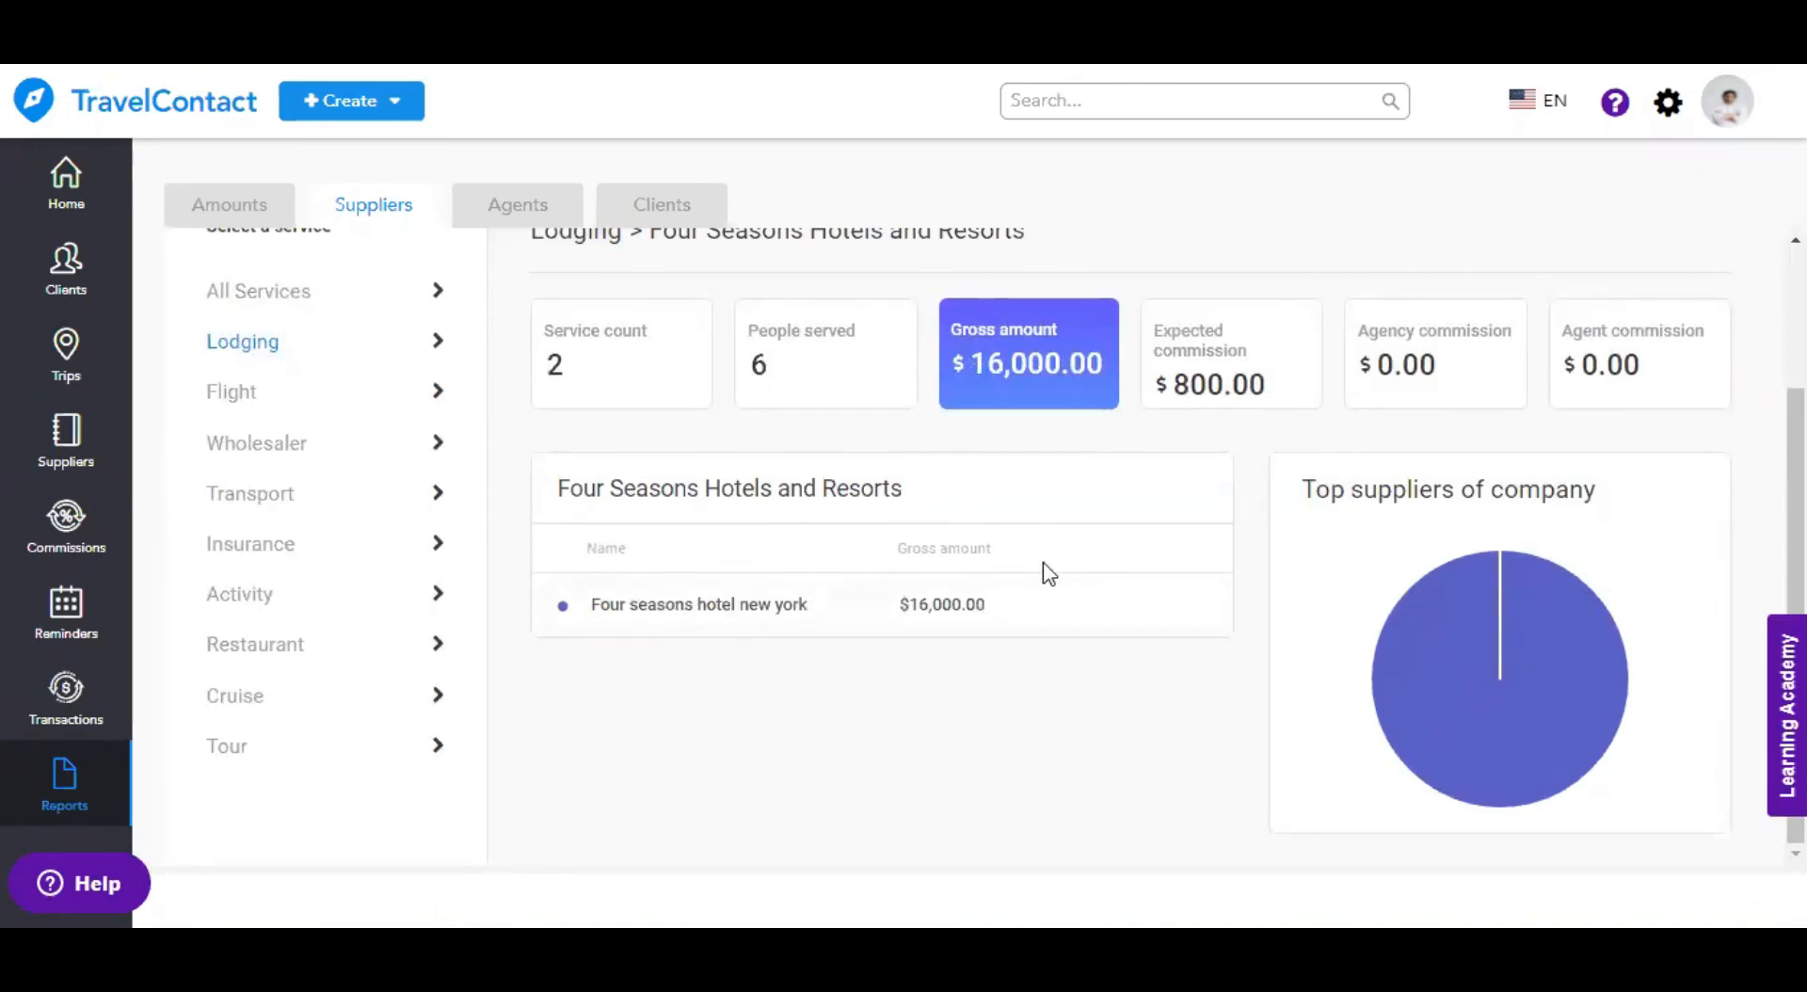
{"action": "scroll", "coordinate": [964, 618], "scroll_direction": "up", "scroll_amount": 2}
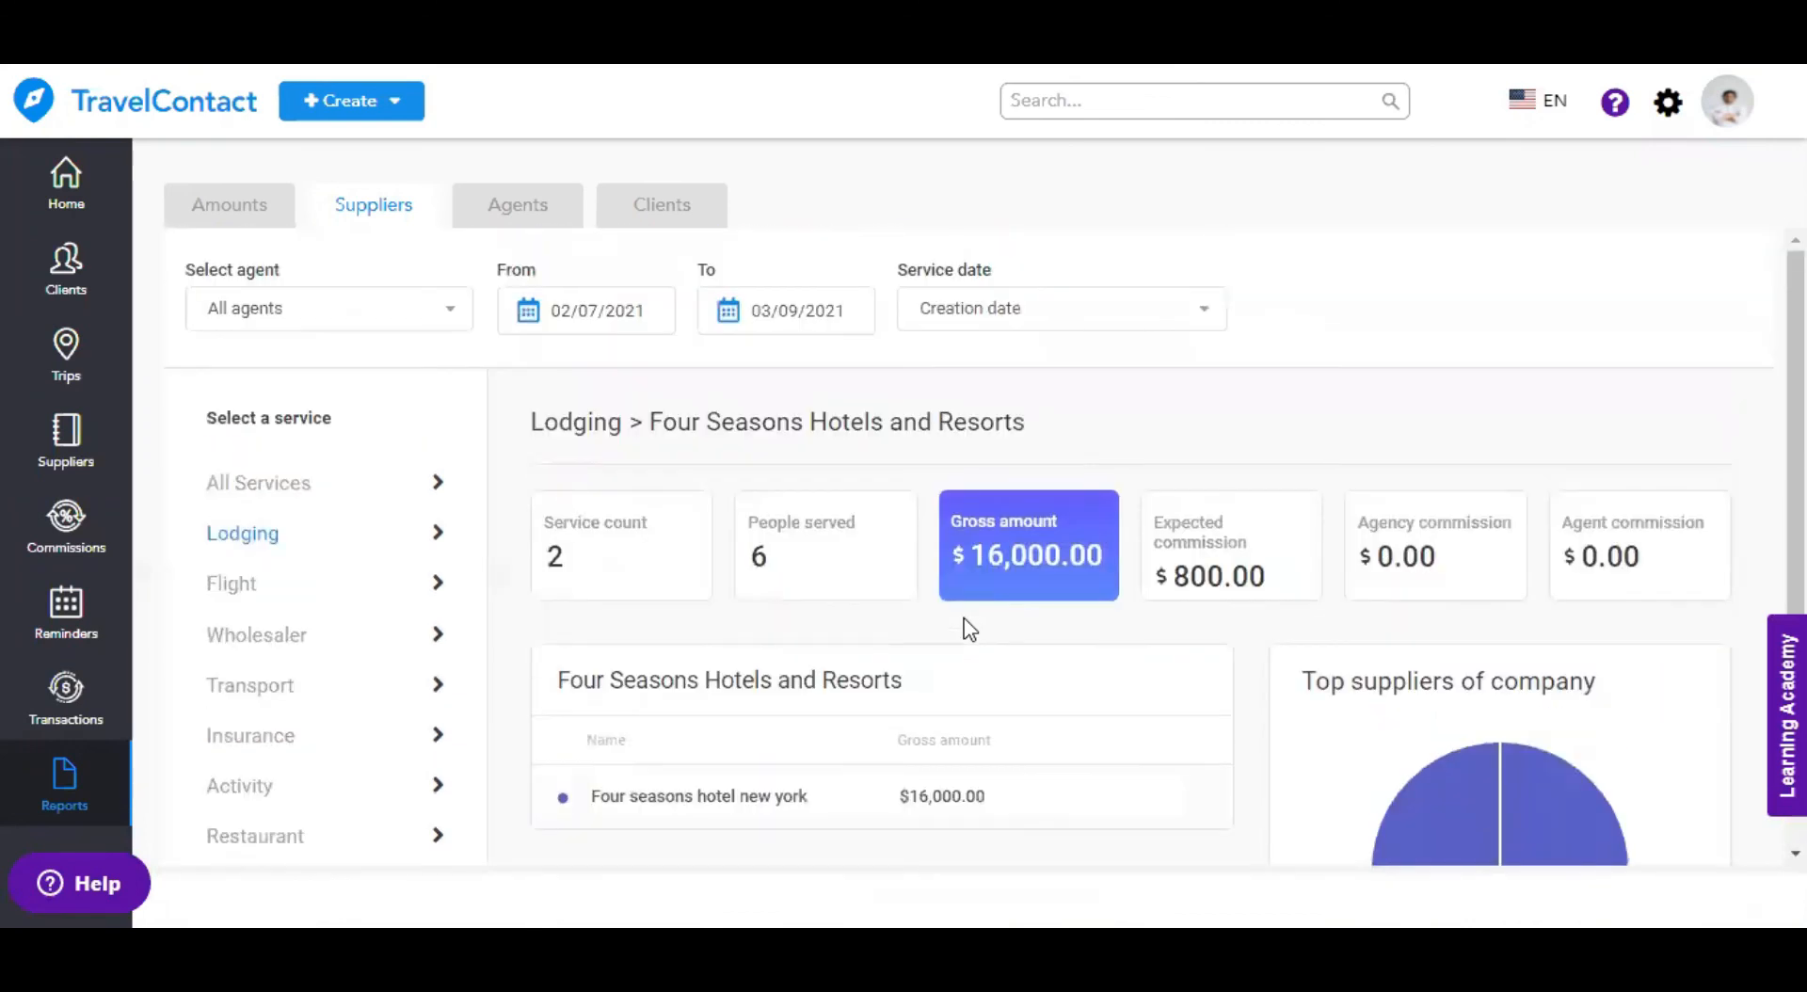
- View the Agents report, open the first listed agent, and examine the agent's cost split and services sold
{"action": "left_click", "coordinate": [530, 218]}
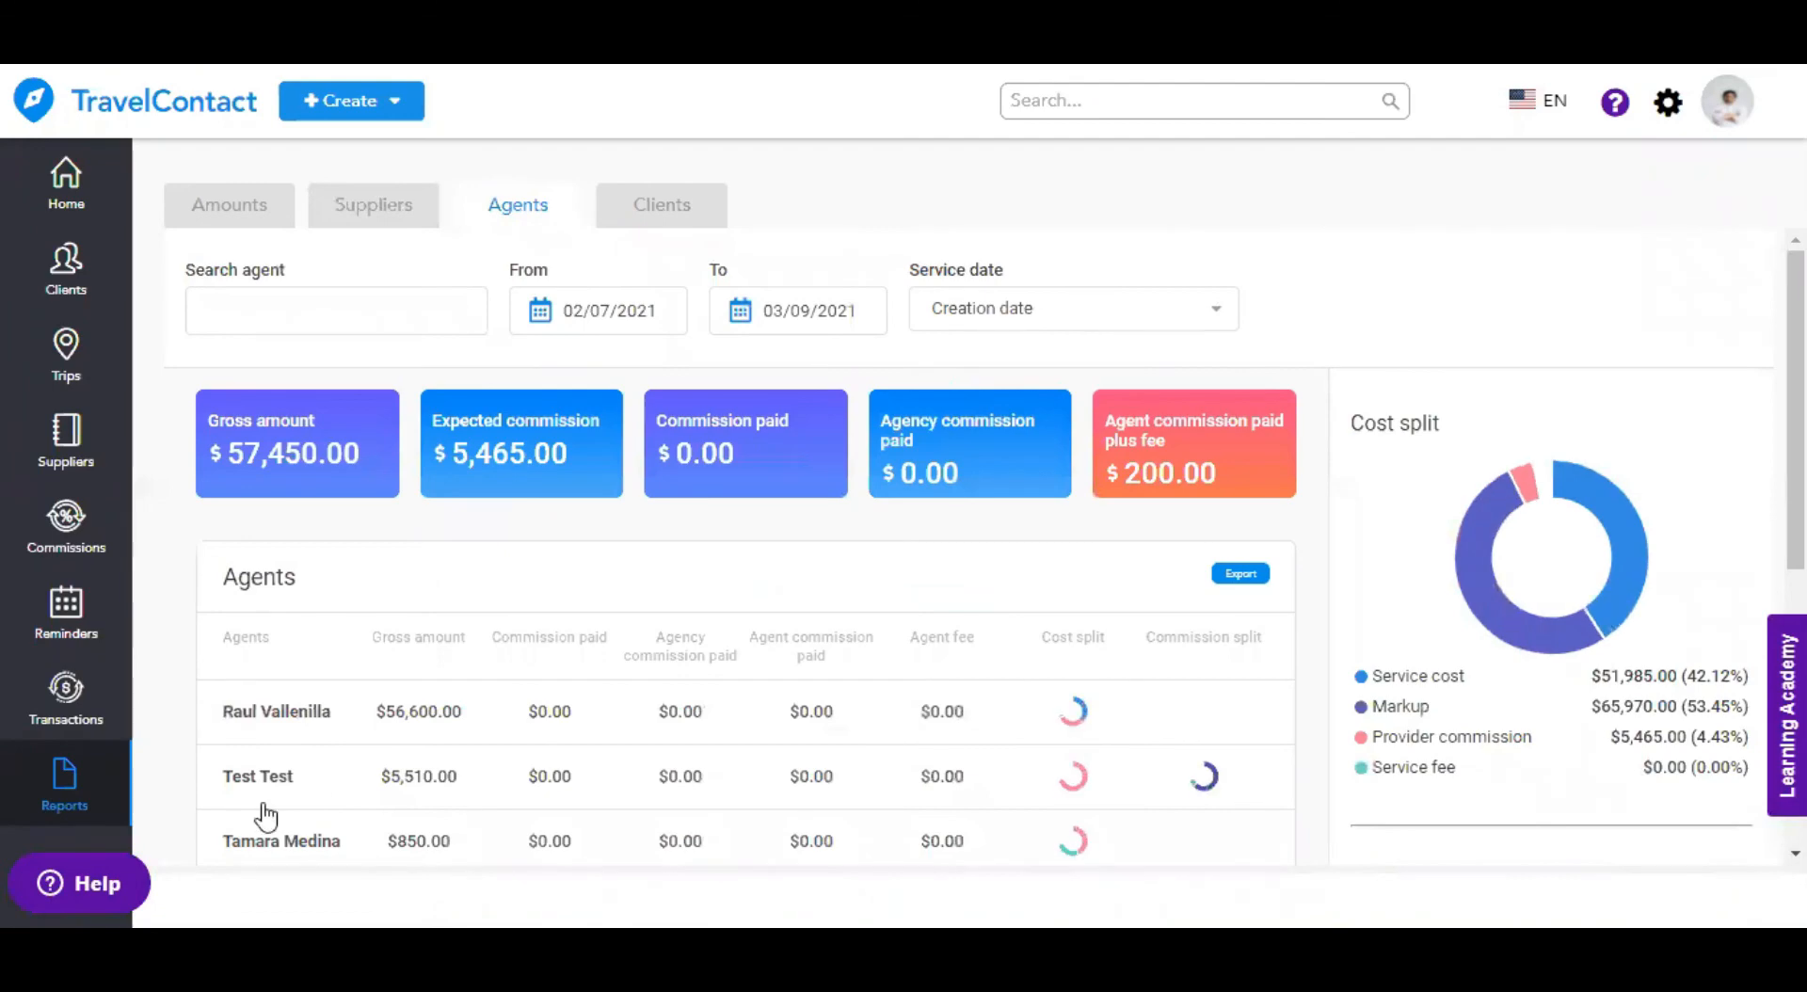
{"action": "left_click", "coordinate": [261, 711]}
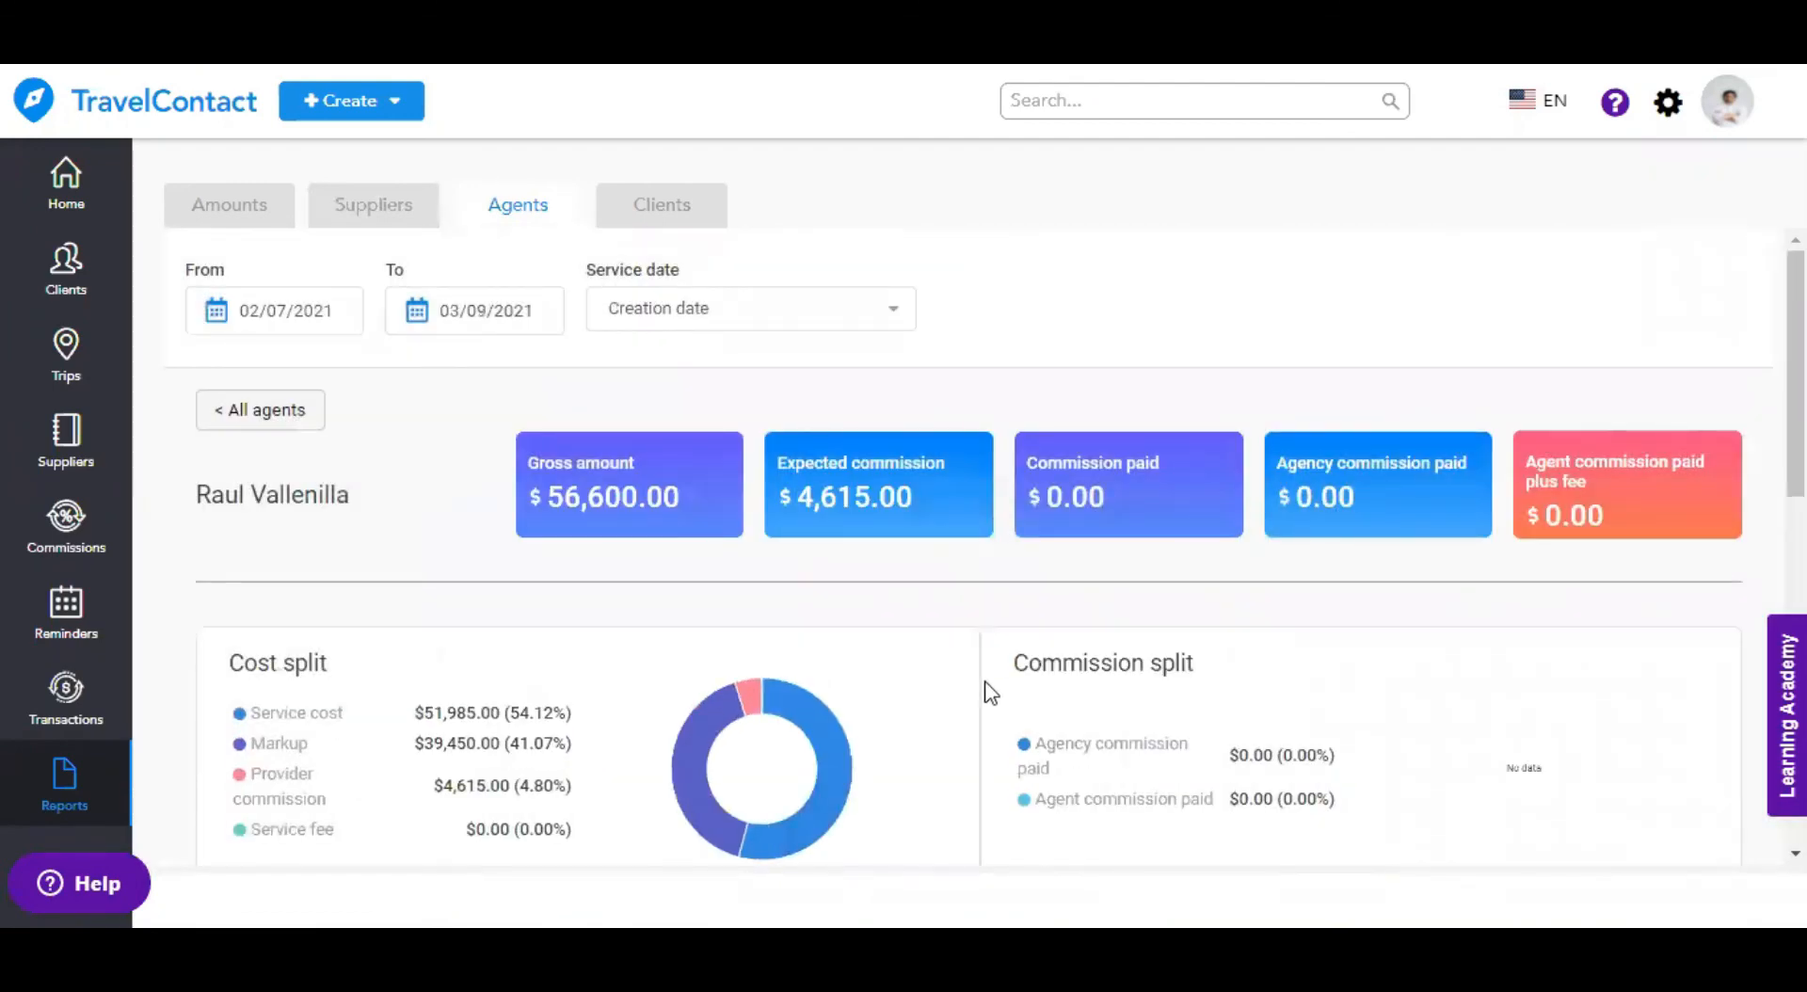
{"action": "scroll", "coordinate": [982, 687], "scroll_direction": "down", "scroll_amount": 1}
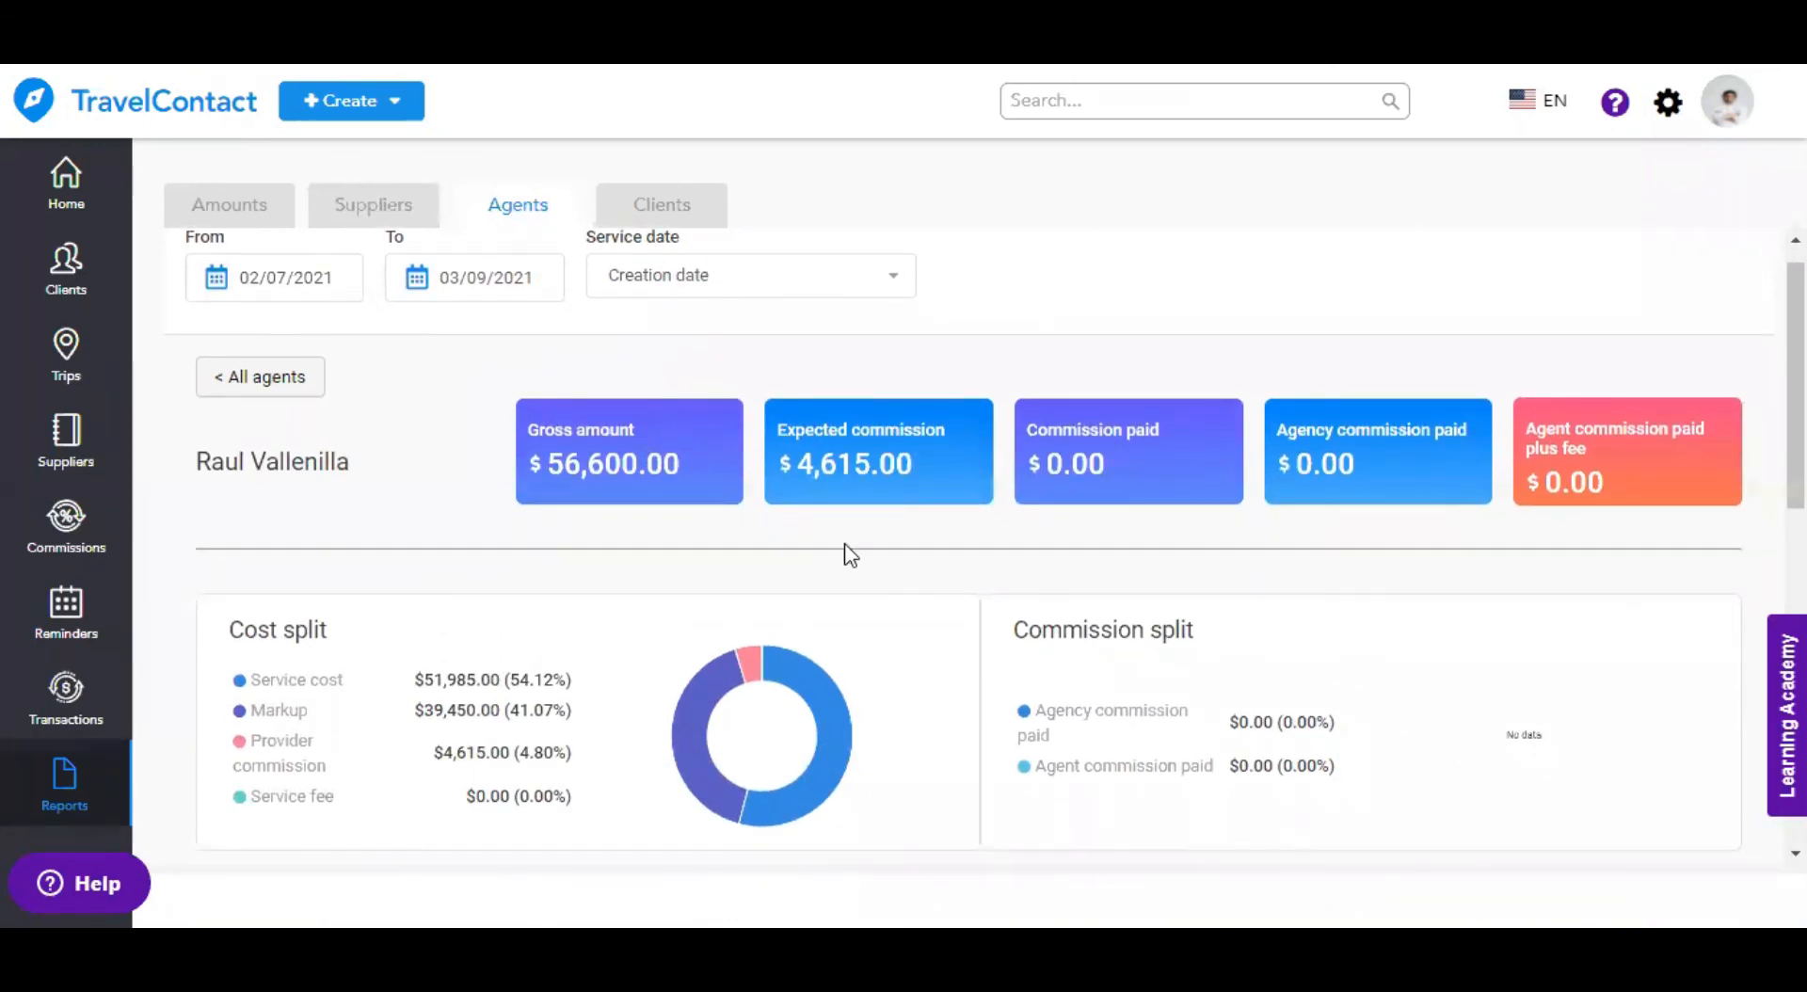
{"action": "scroll", "coordinate": [1014, 681], "scroll_direction": "down", "scroll_amount": 3}
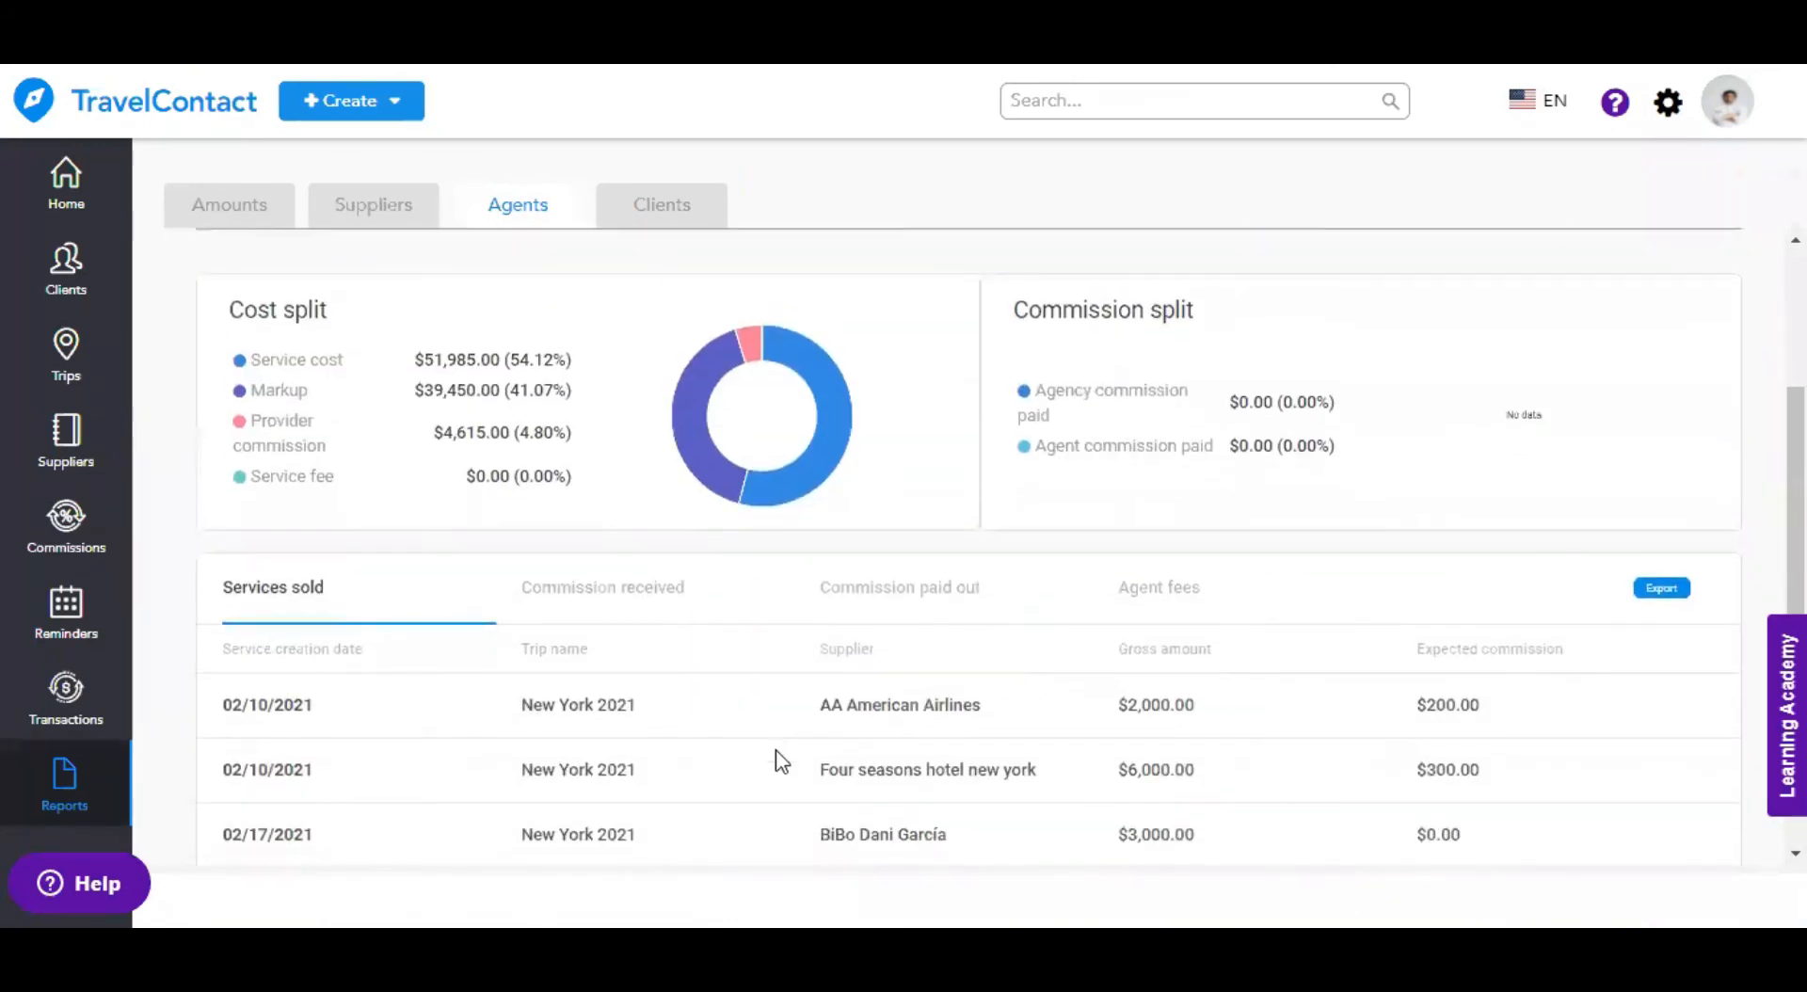
{"action": "scroll", "coordinate": [1014, 760], "scroll_direction": "down", "scroll_amount": 3}
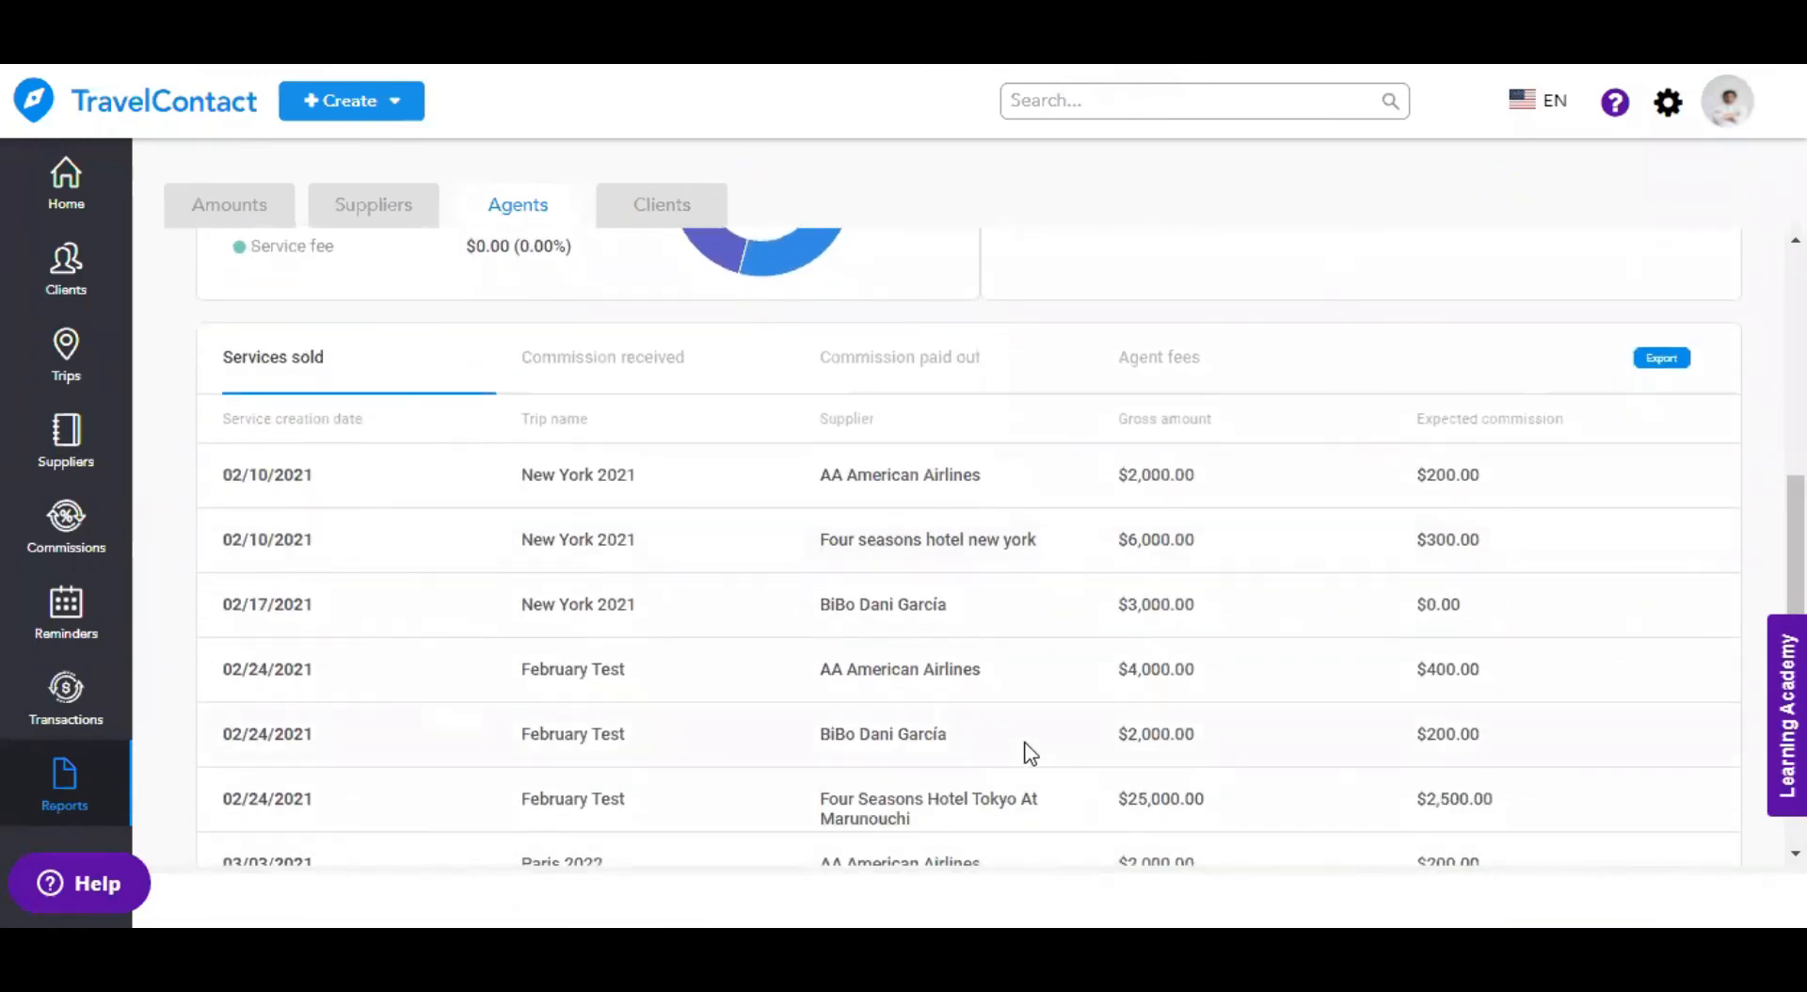
- Show the agent's commission received records and review the agent's summary figures
{"action": "scroll", "coordinate": [1026, 751], "scroll_direction": "up", "scroll_amount": 2}
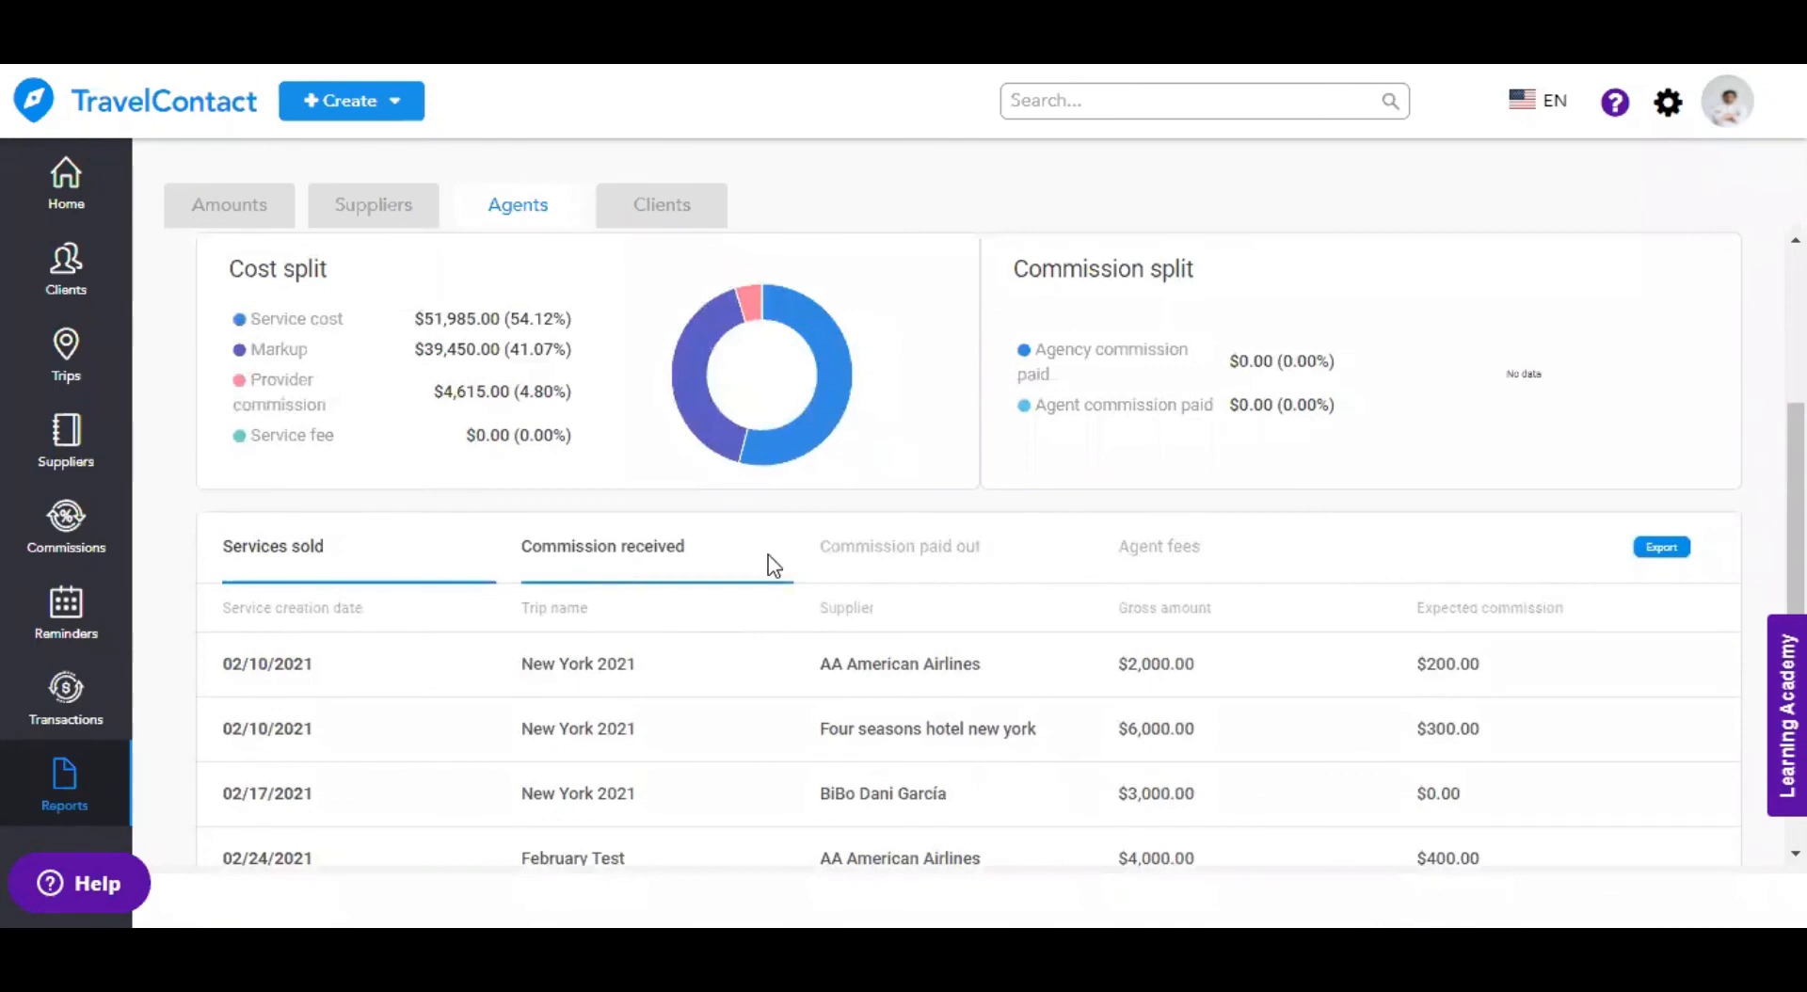
{"action": "left_click", "coordinate": [707, 557]}
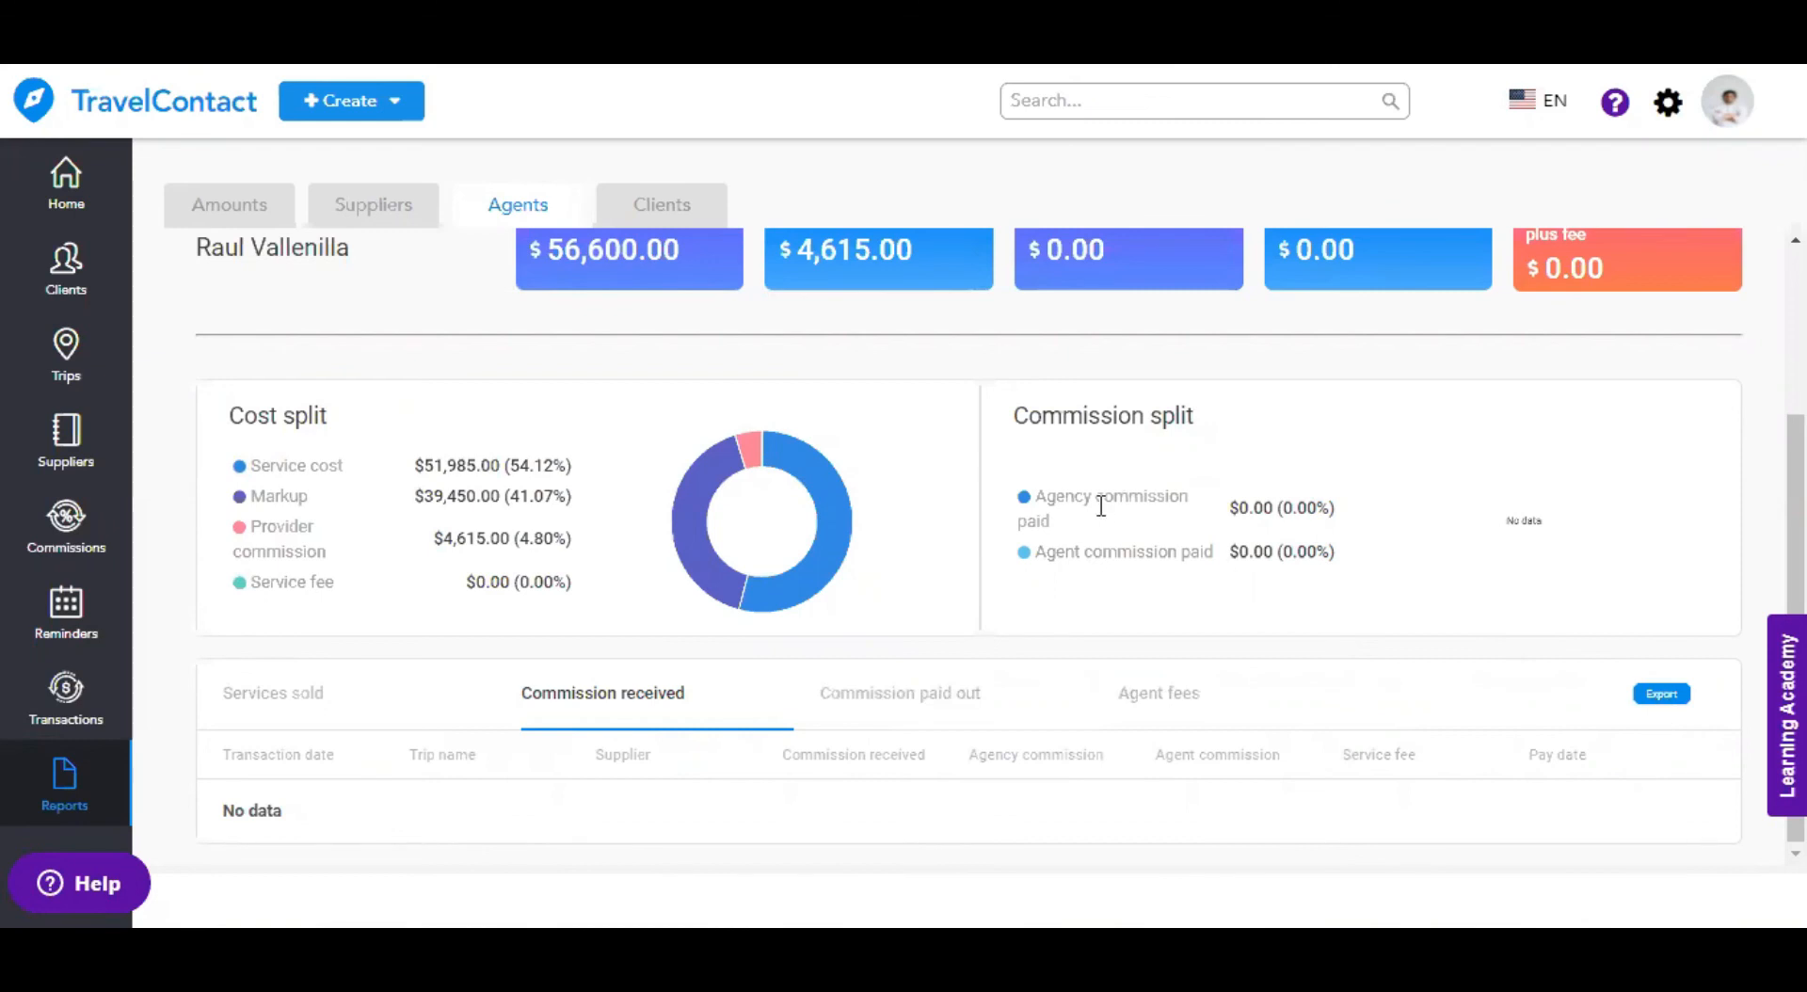
{"action": "scroll", "coordinate": [1097, 504], "scroll_direction": "up", "scroll_amount": 3}
{"action": "scroll", "coordinate": [1097, 500], "scroll_direction": "up", "scroll_amount": 1}
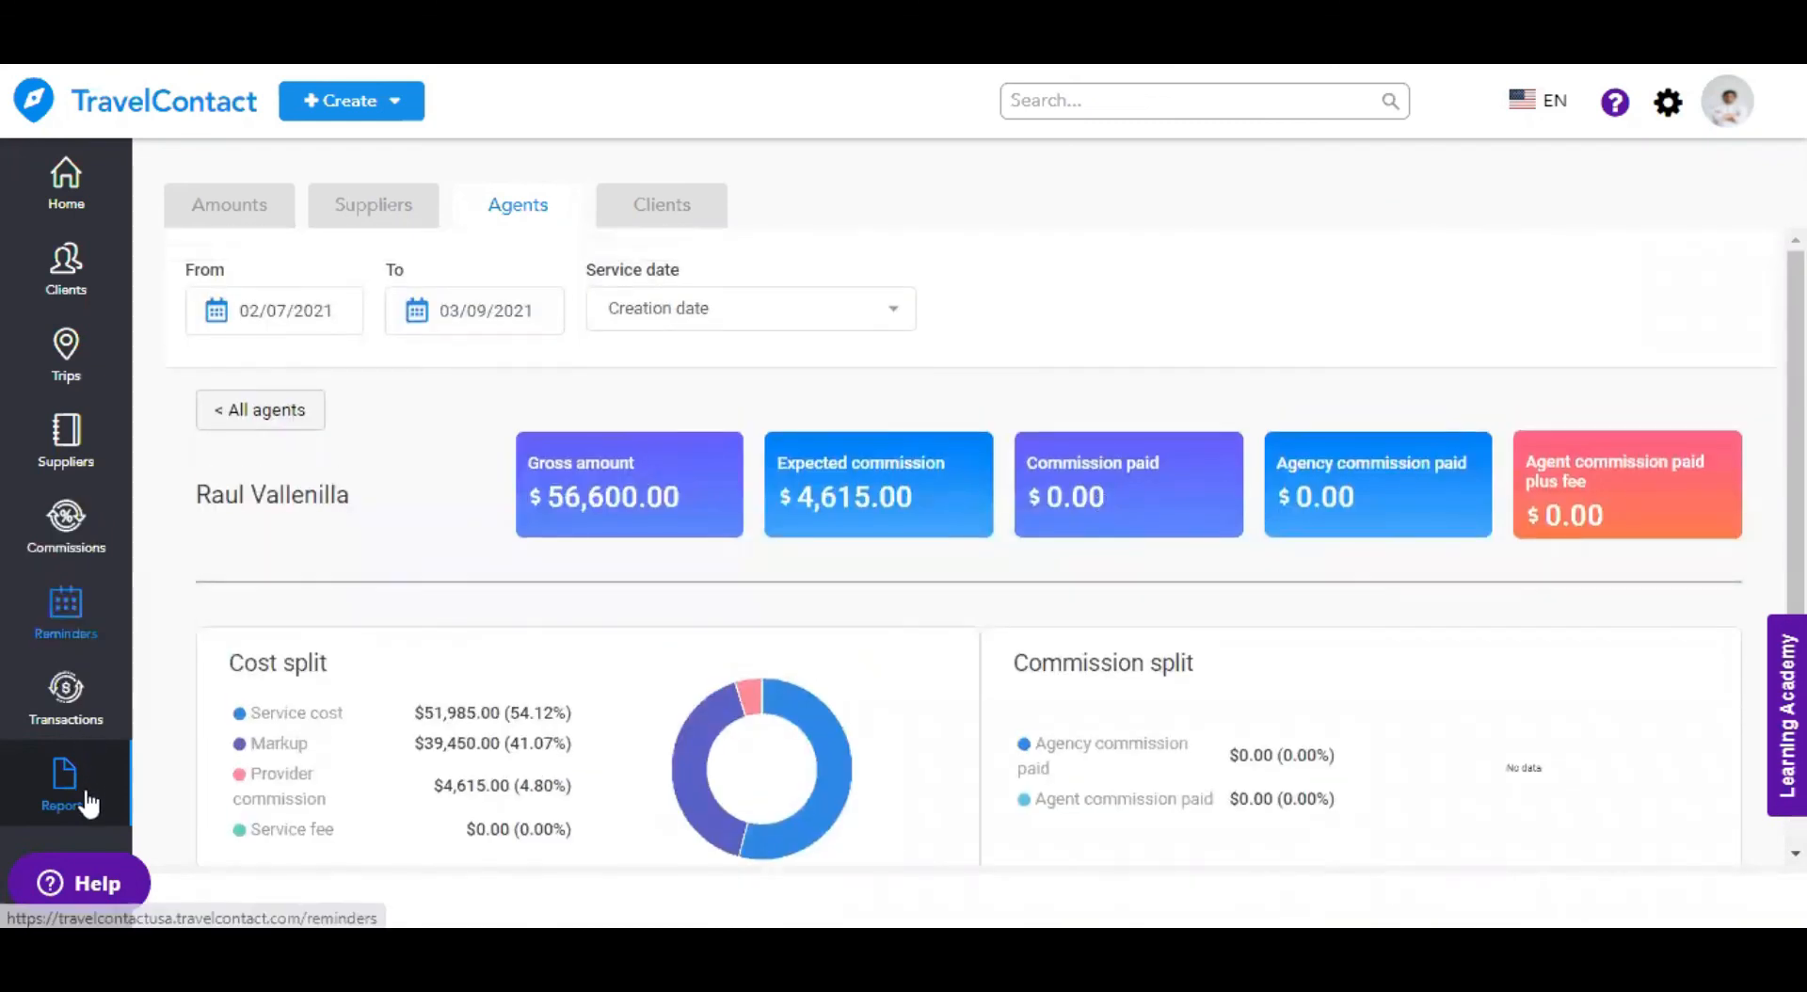
- Open the help widget, leave the Short Demo article, and search the help topics for "commissions"
{"action": "left_click", "coordinate": [103, 896]}
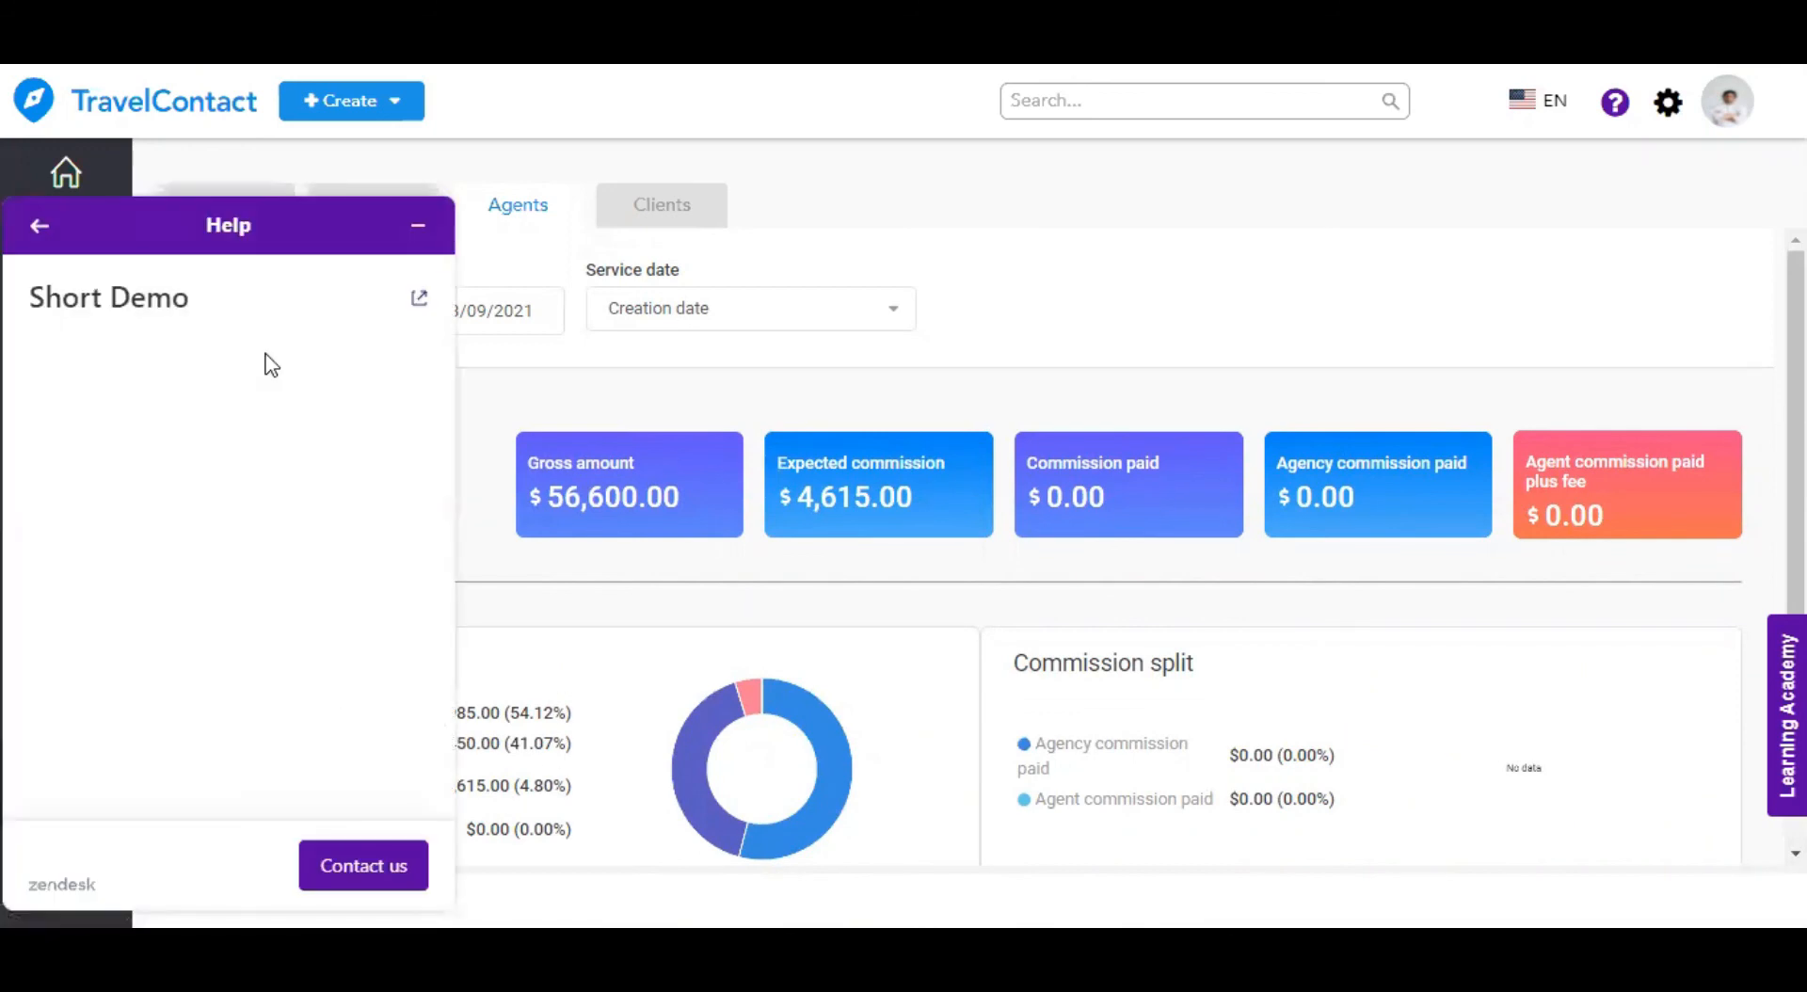
{"action": "left_click", "coordinate": [38, 231]}
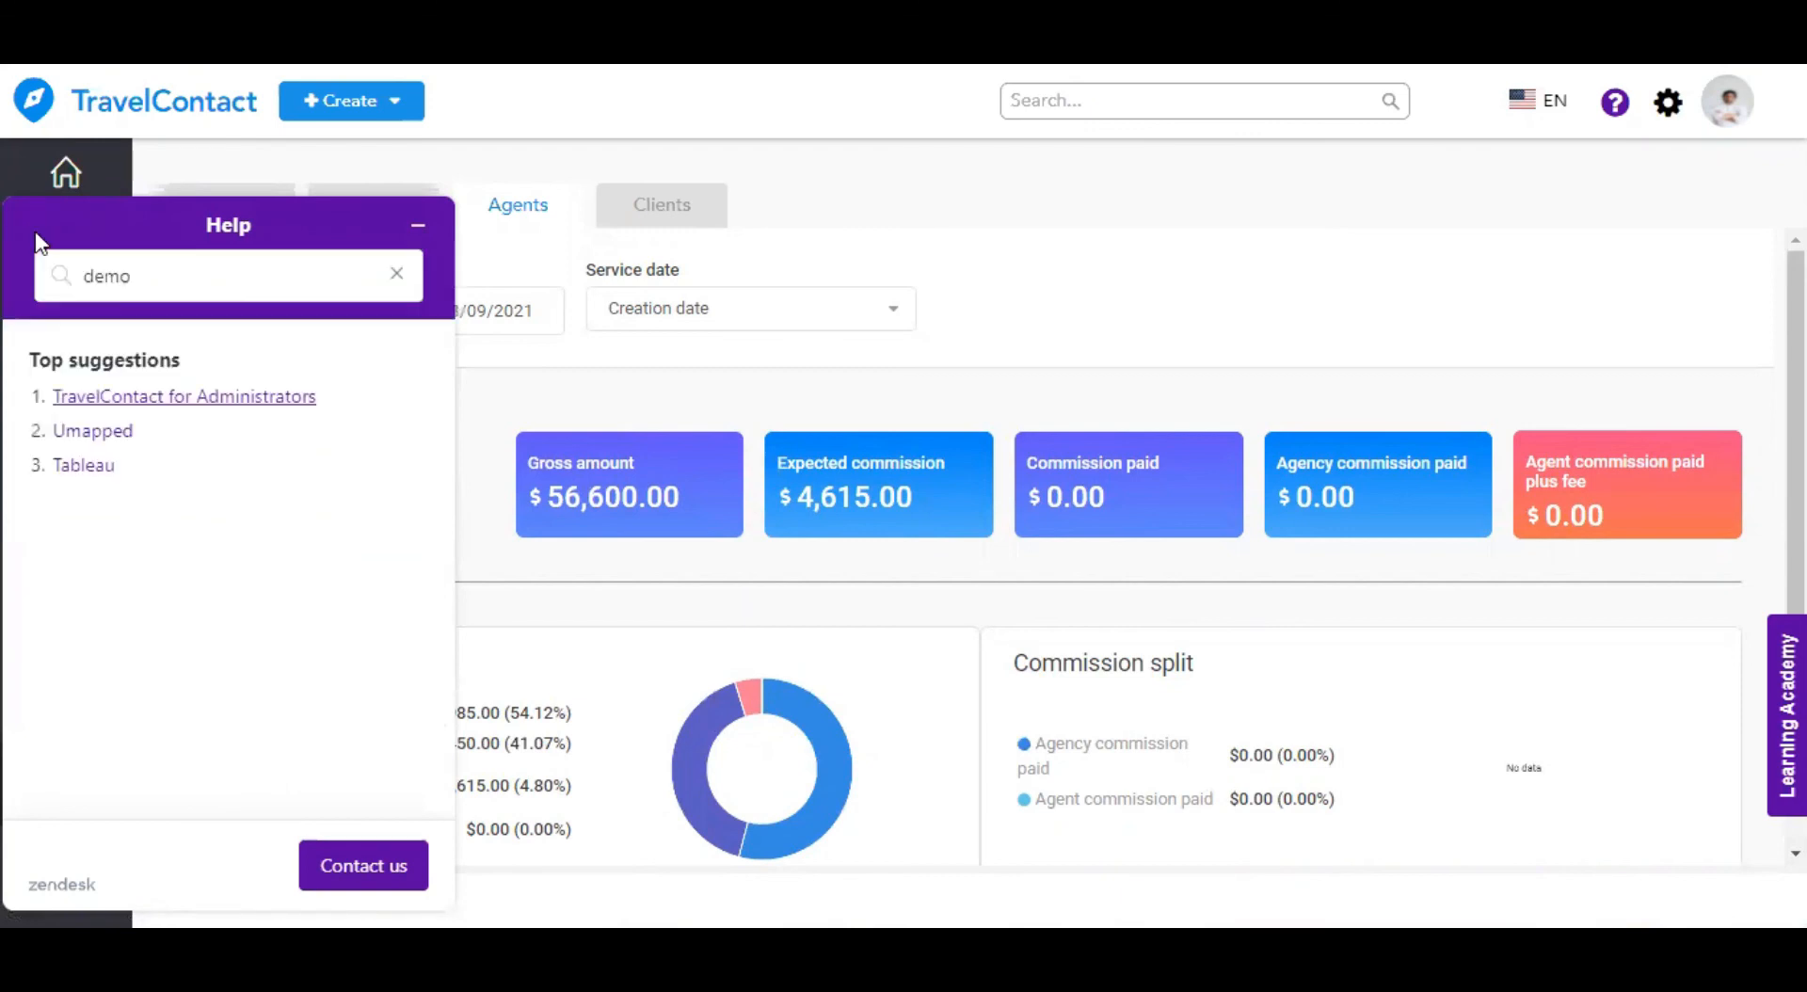
{"action": "left_click", "coordinate": [397, 273]}
{"action": "left_click", "coordinate": [281, 275]}
{"action": "type", "text": "commissions"}
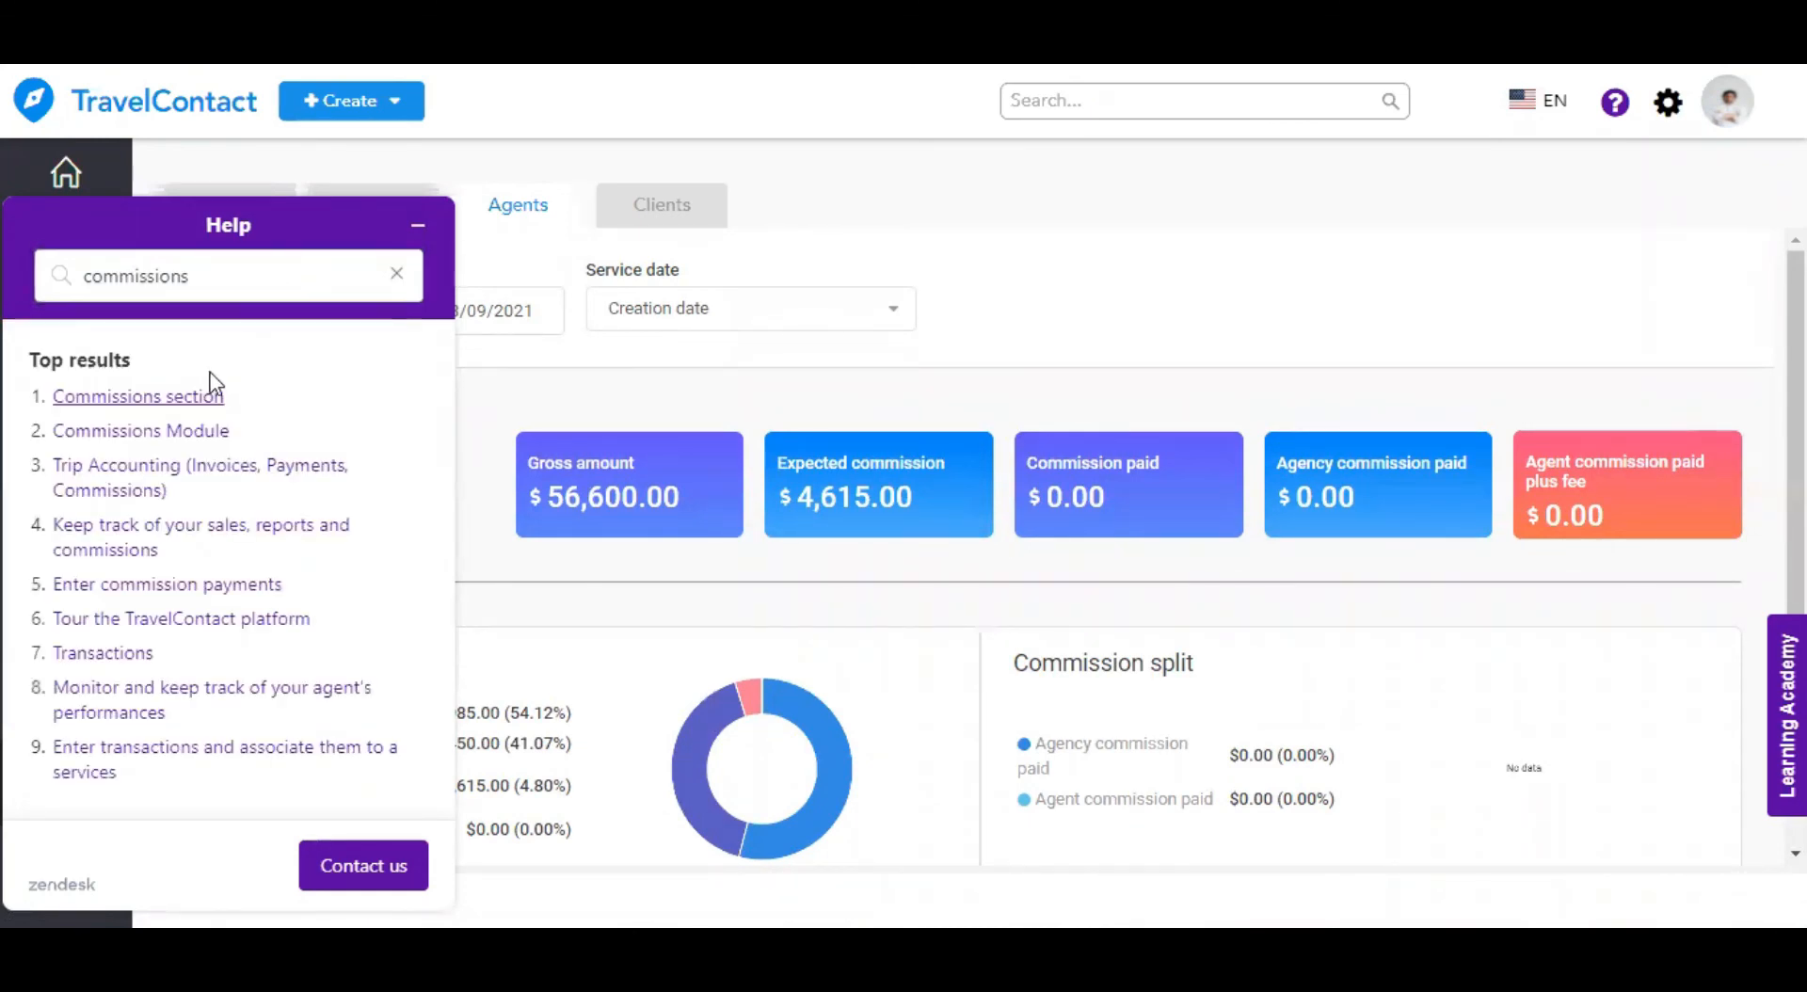
- Open the "Commissions section" help article and read its introduction and transaction categories
{"action": "left_click", "coordinate": [187, 395]}
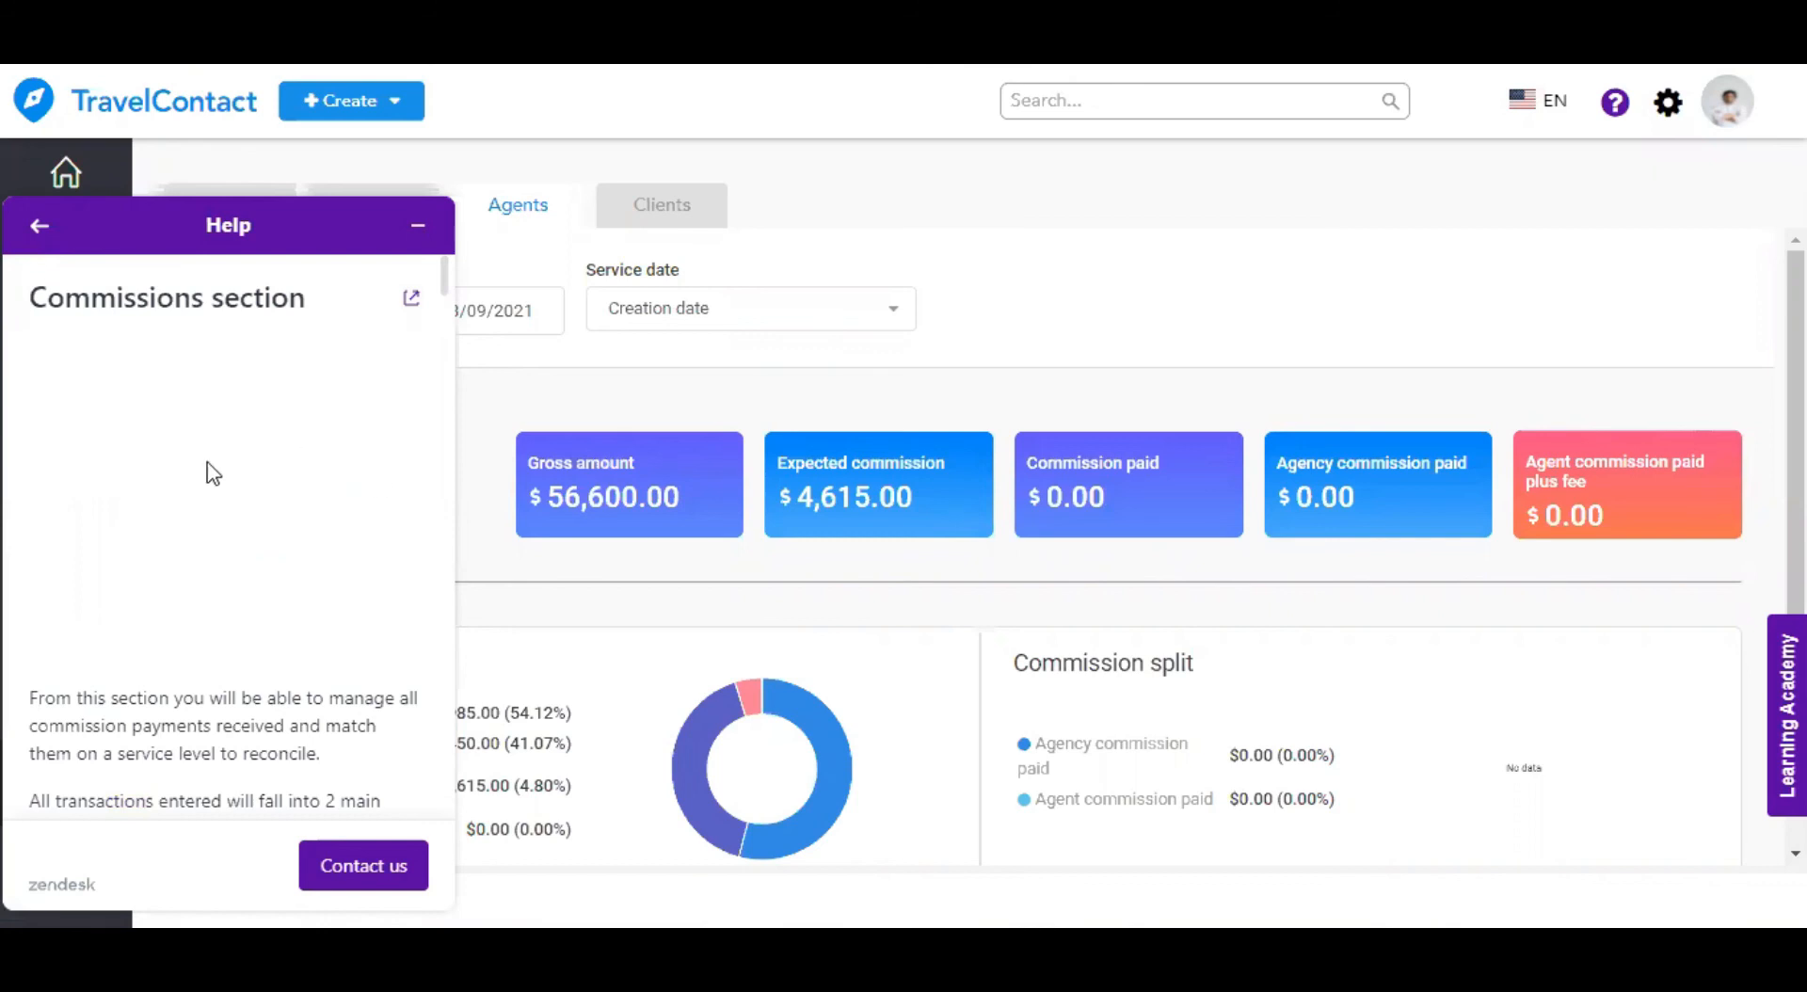
{"action": "scroll", "coordinate": [228, 678], "scroll_direction": "down", "scroll_amount": 8}
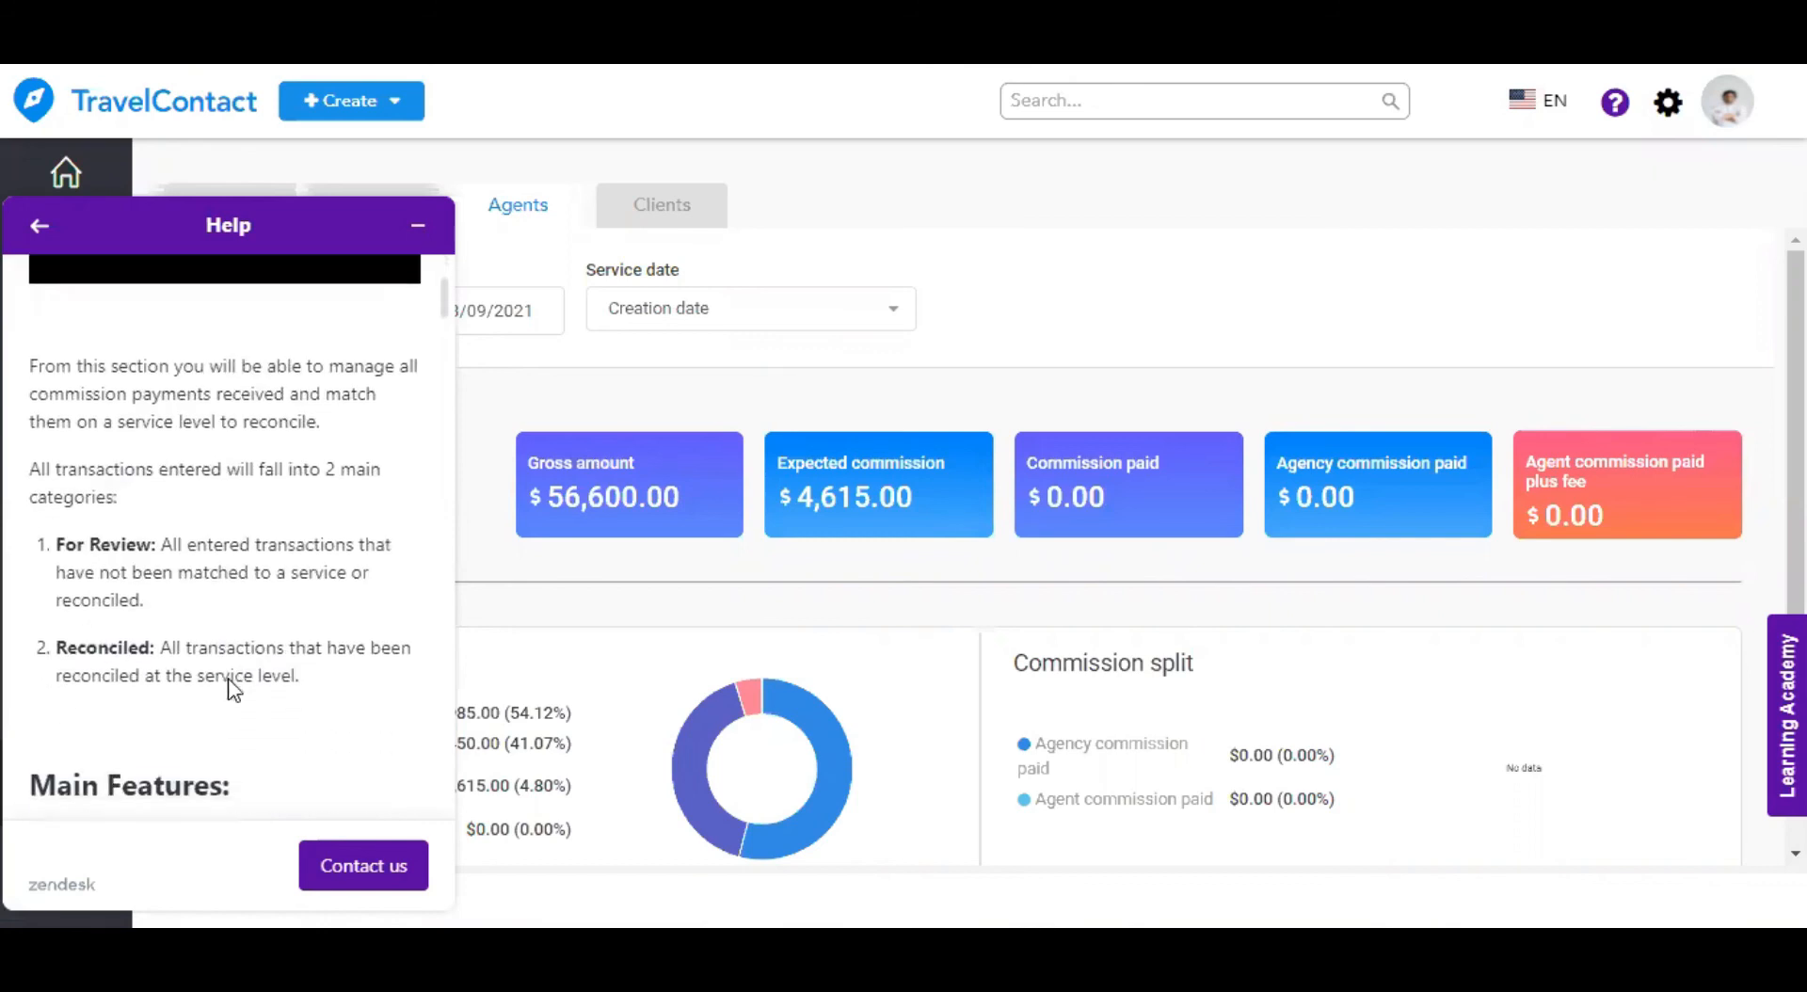
{"action": "scroll", "coordinate": [230, 690], "scroll_direction": "down", "scroll_amount": 3}
{"action": "scroll", "coordinate": [231, 690], "scroll_direction": "up", "scroll_amount": 10}
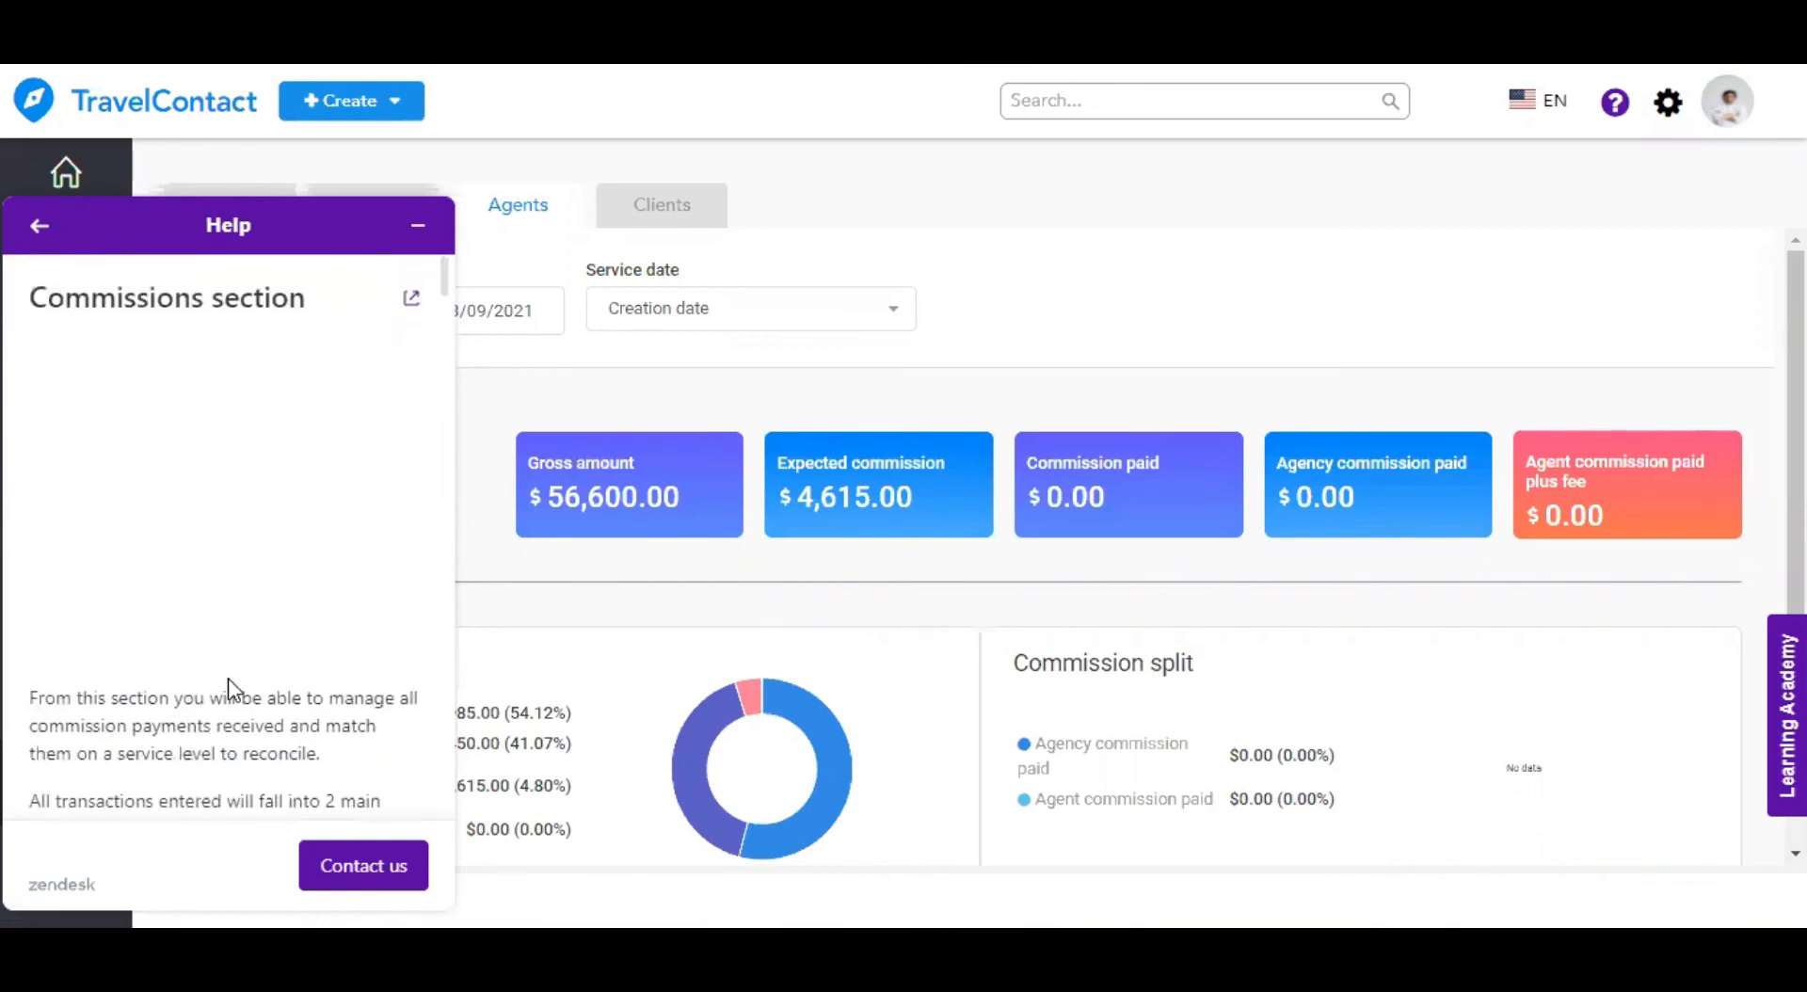
- View the full "Commissions section" article in the TravelContact Help Center and examine its video, main features and topic list
{"action": "left_click", "coordinate": [413, 299]}
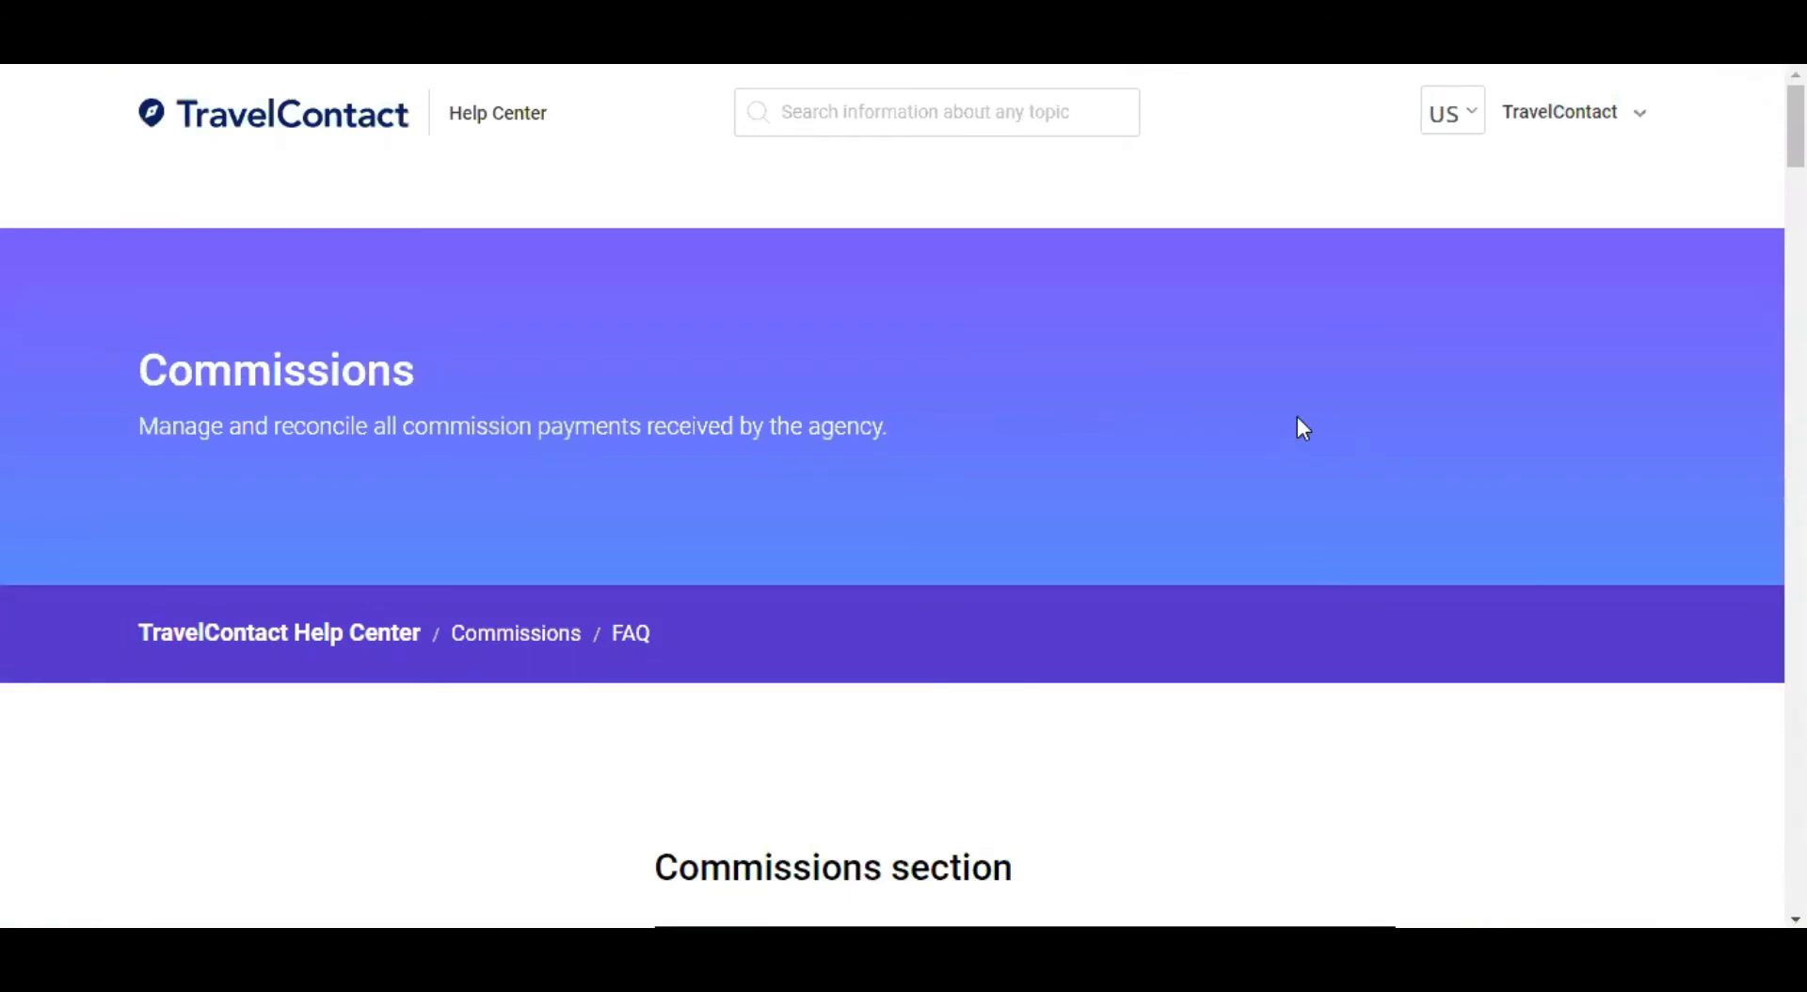
{"action": "scroll", "coordinate": [1299, 428], "scroll_direction": "down", "scroll_amount": 9}
{"action": "scroll", "coordinate": [1301, 429], "scroll_direction": "down", "scroll_amount": 2}
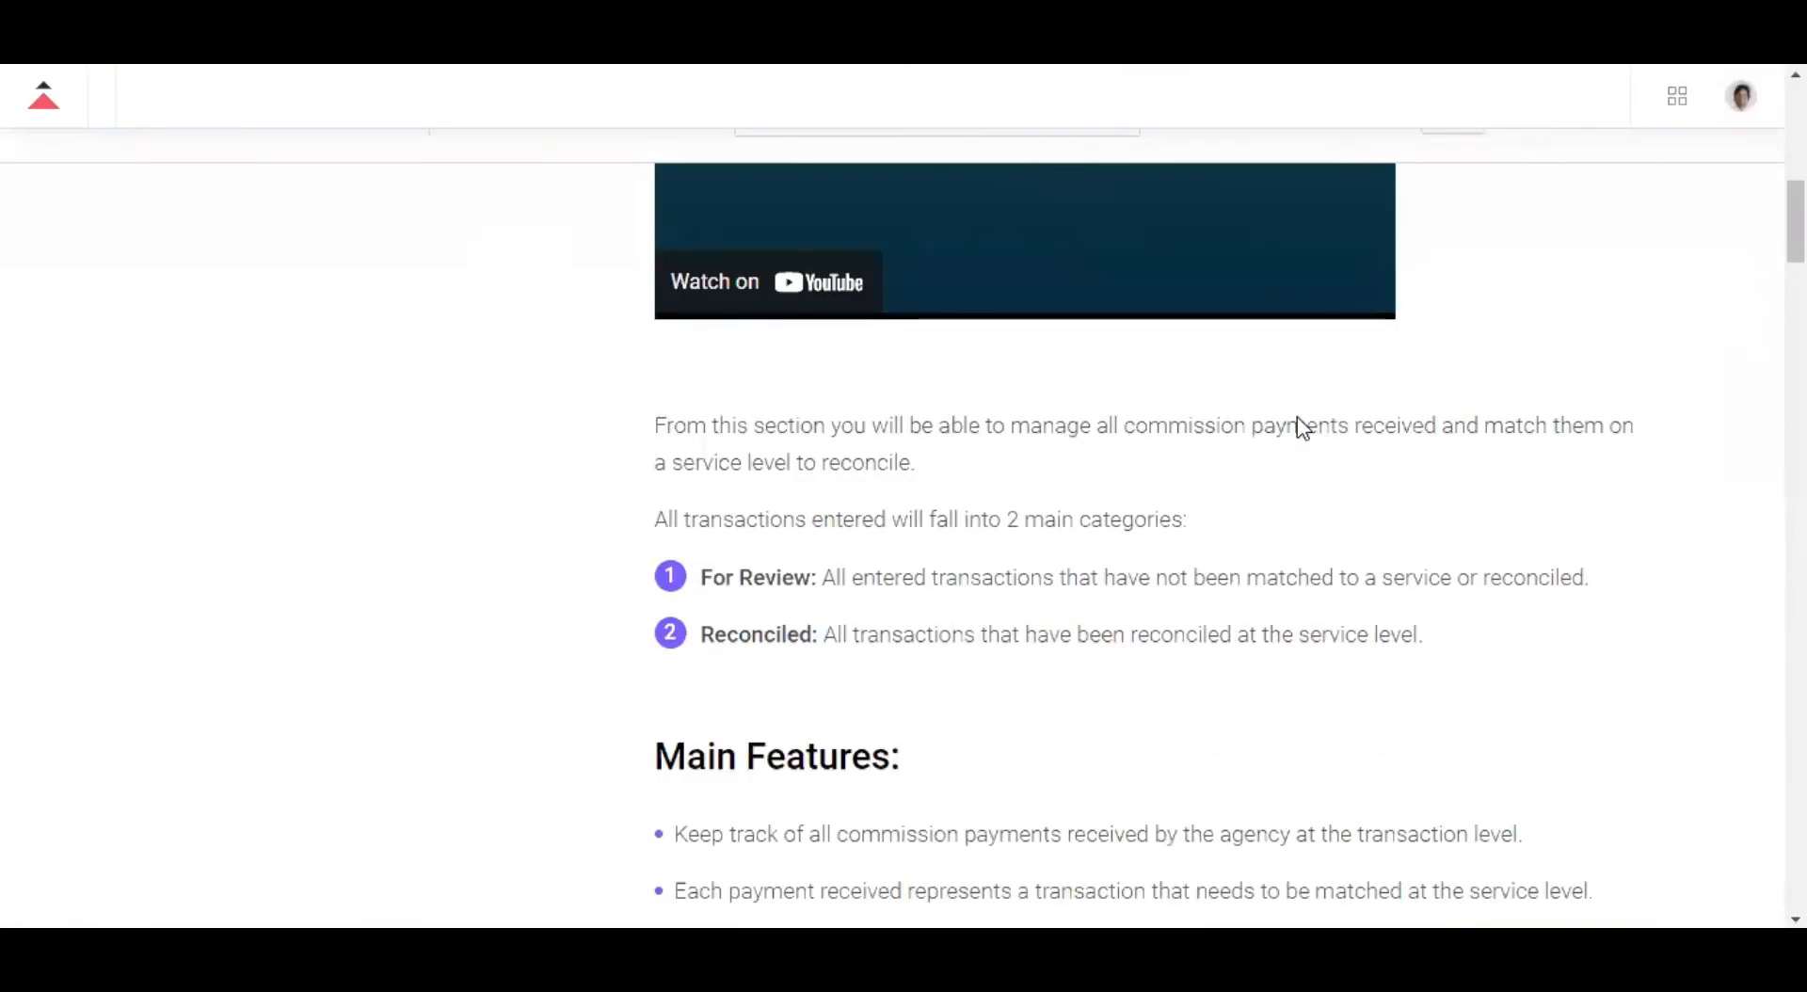
{"action": "scroll", "coordinate": [1298, 416], "scroll_direction": "up", "scroll_amount": 4}
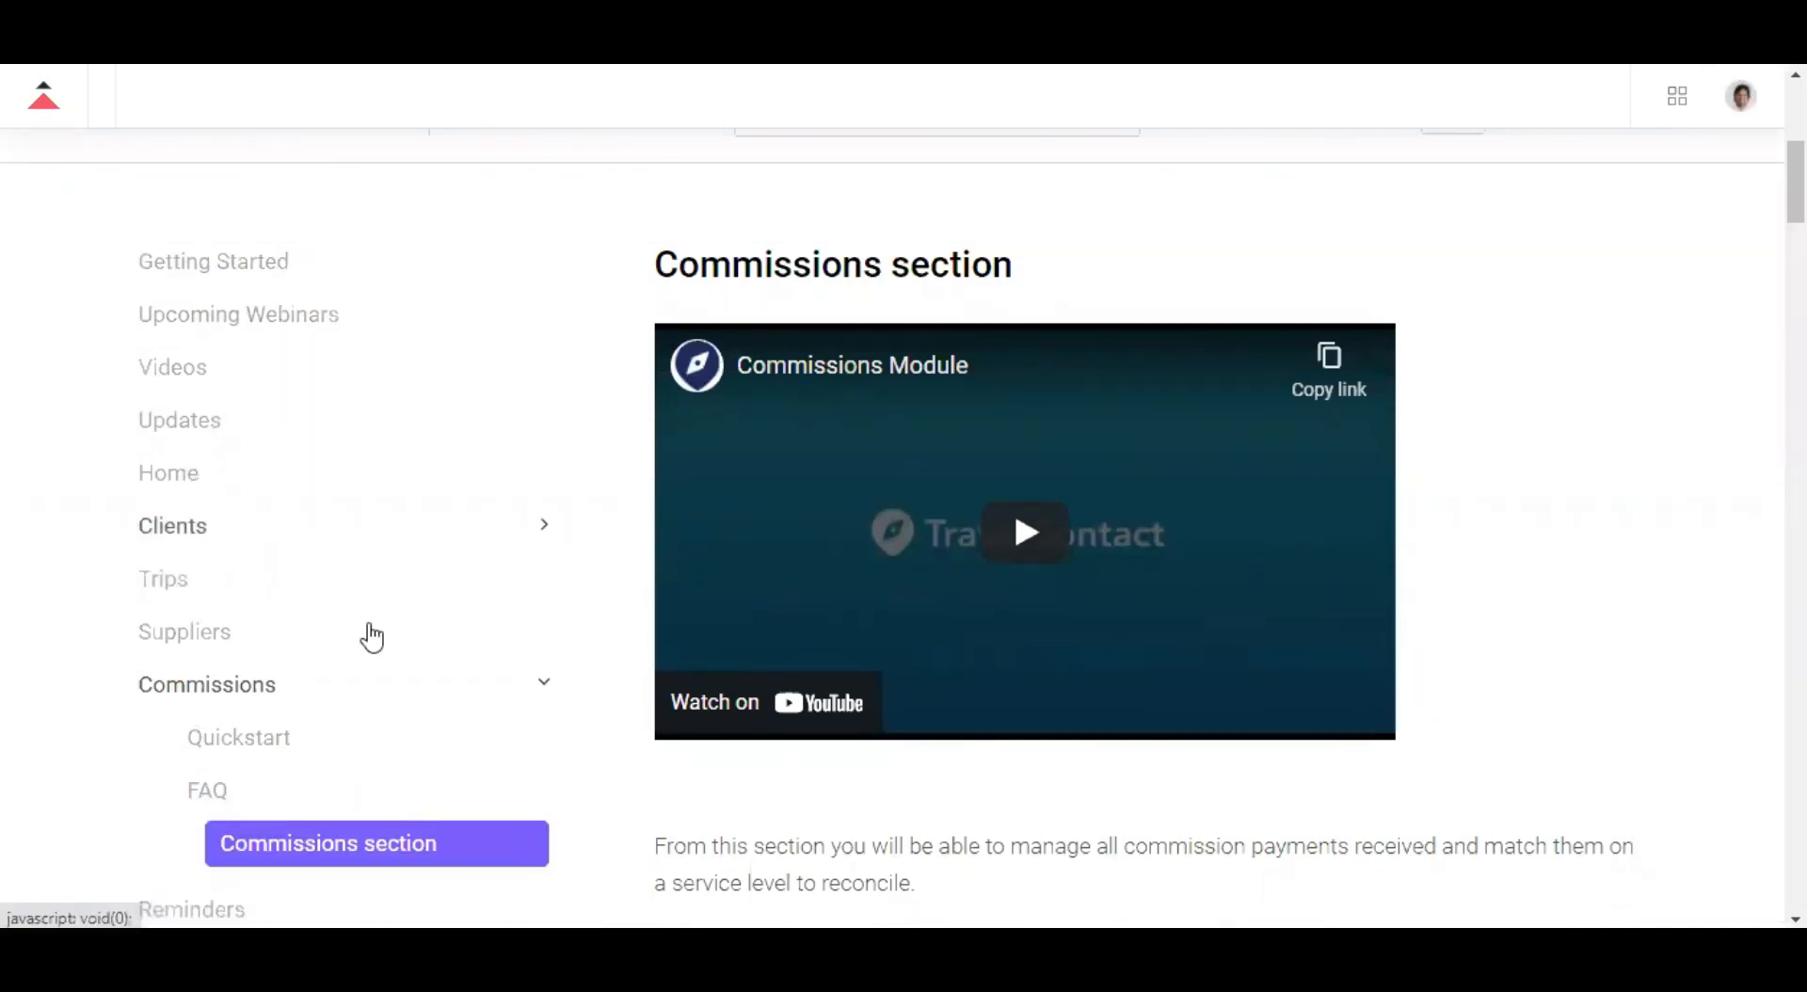
{"action": "scroll", "coordinate": [386, 610], "scroll_direction": "up", "scroll_amount": 1}
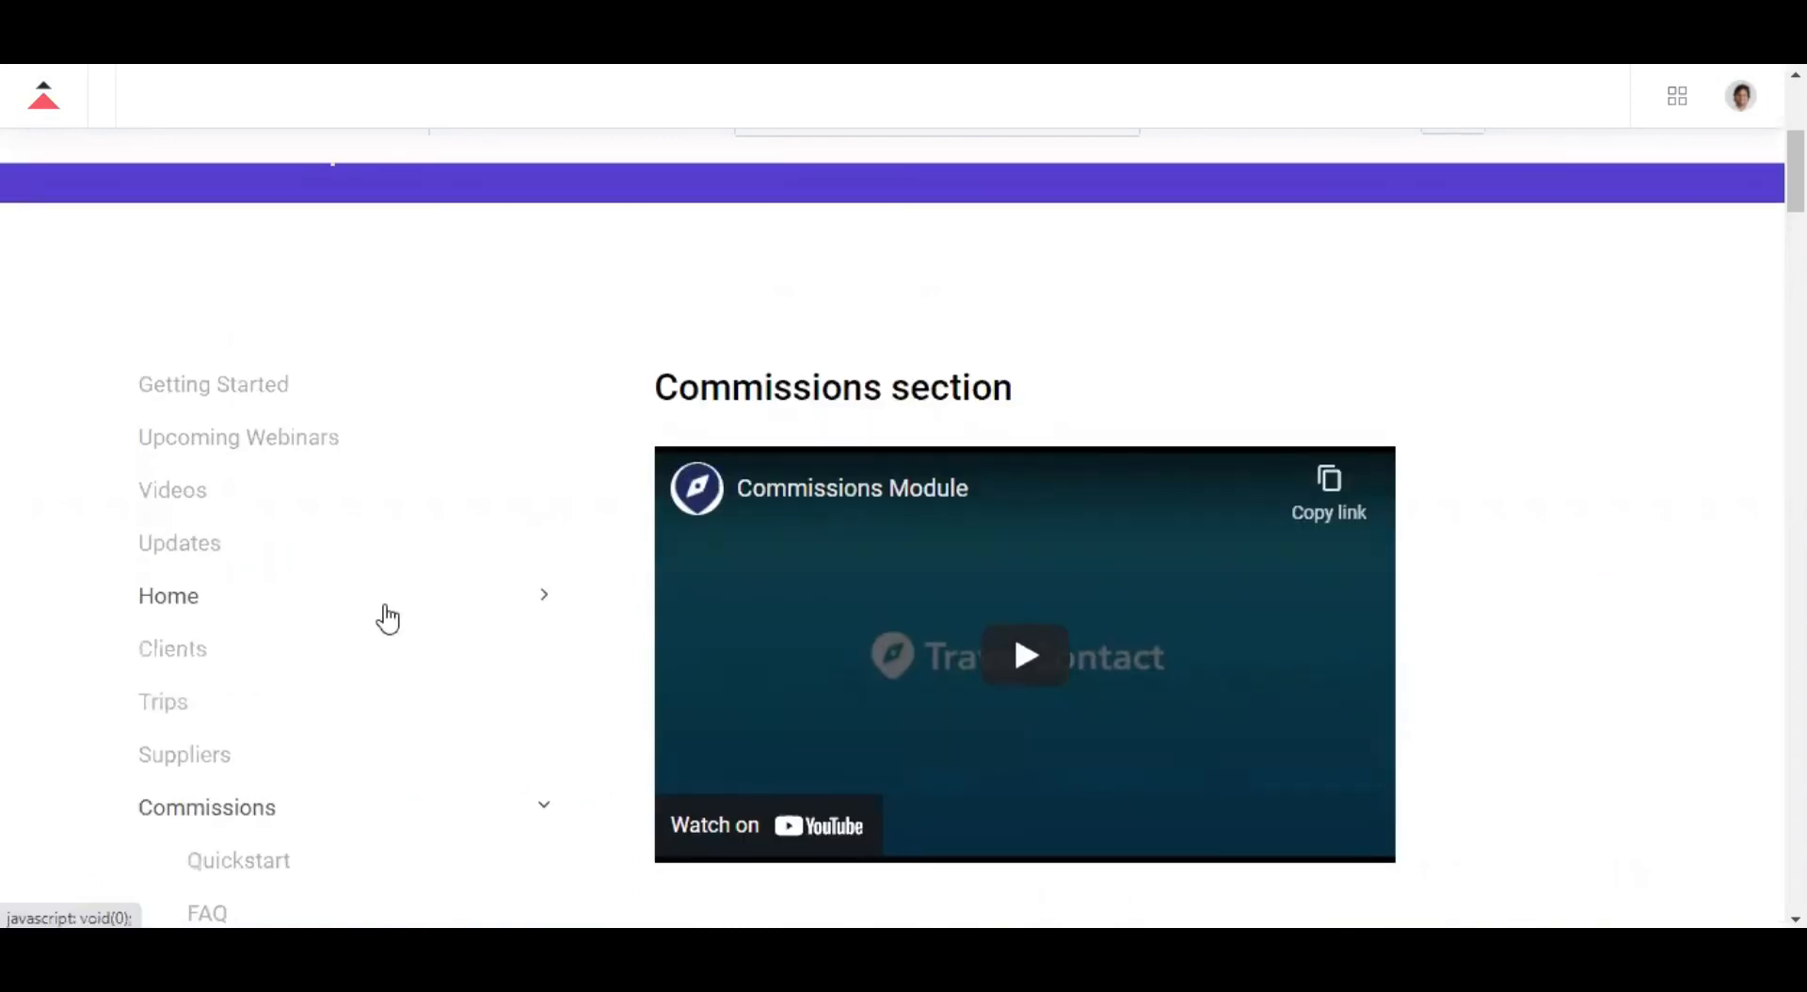
{"action": "scroll", "coordinate": [384, 618], "scroll_direction": "up", "scroll_amount": 2}
{"action": "scroll", "coordinate": [1039, 136], "scroll_direction": "up", "scroll_amount": 2}
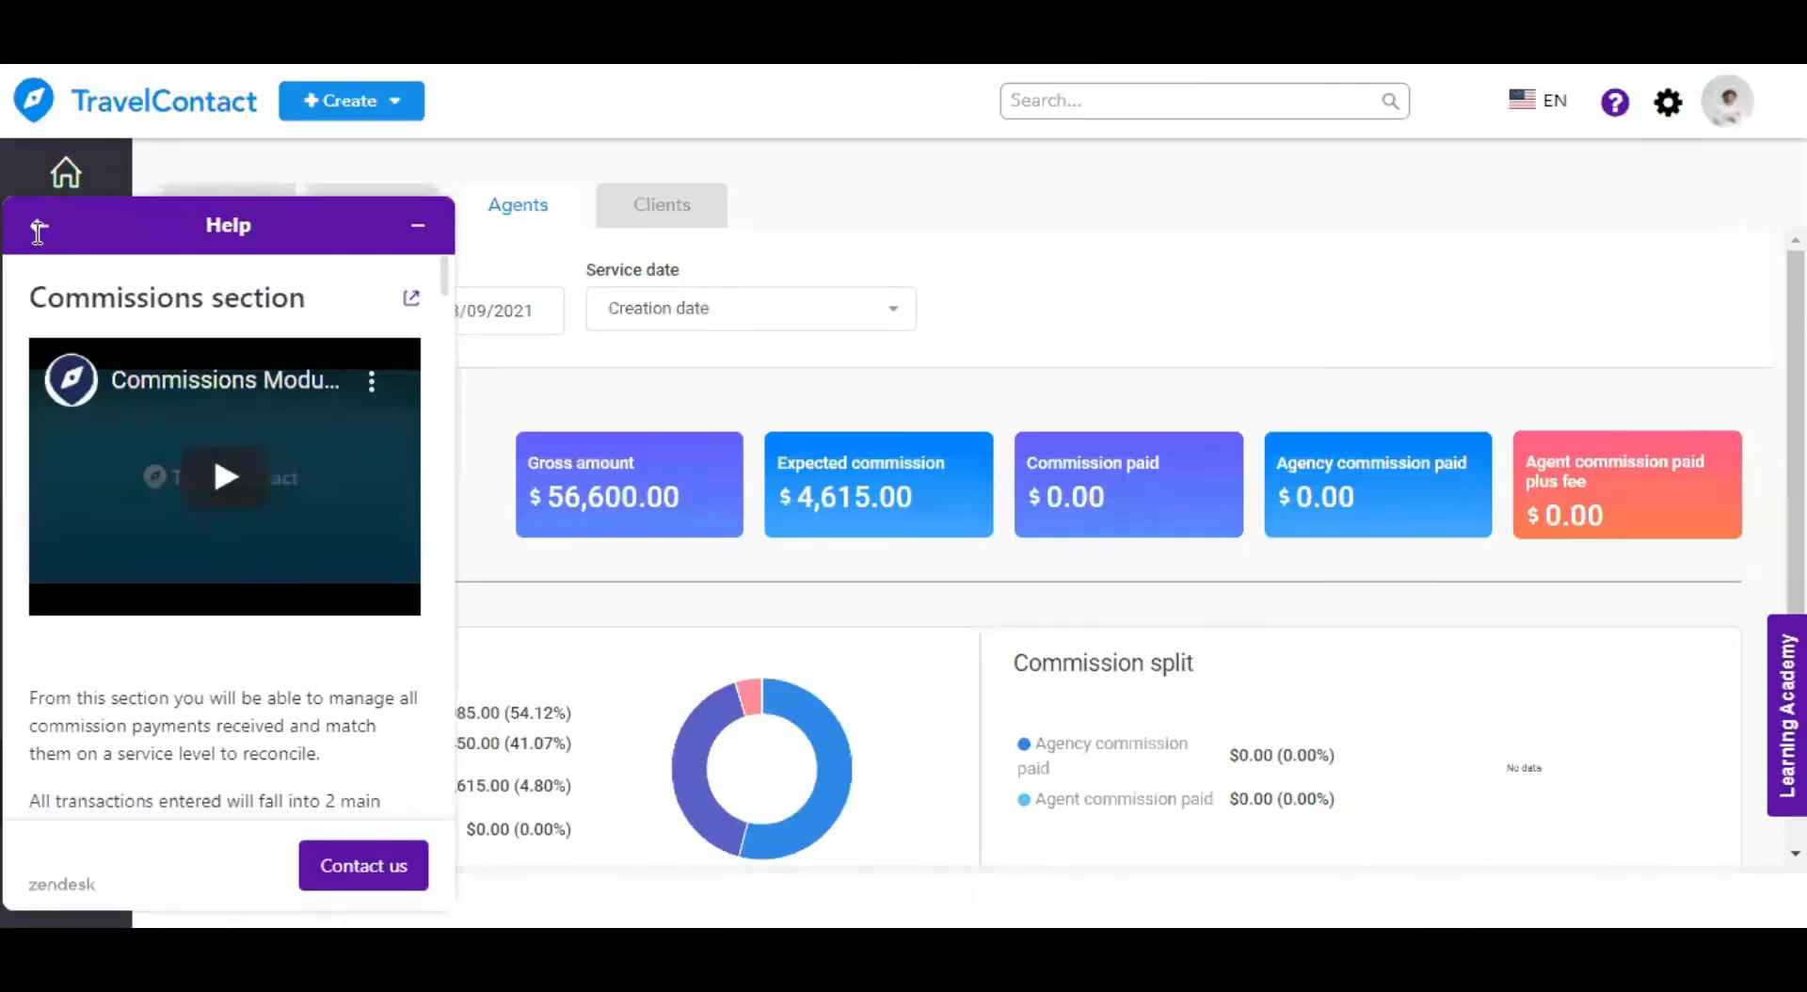
- Return to the help search results, view the support contact form, and close the help widget
{"action": "left_click", "coordinate": [38, 231]}
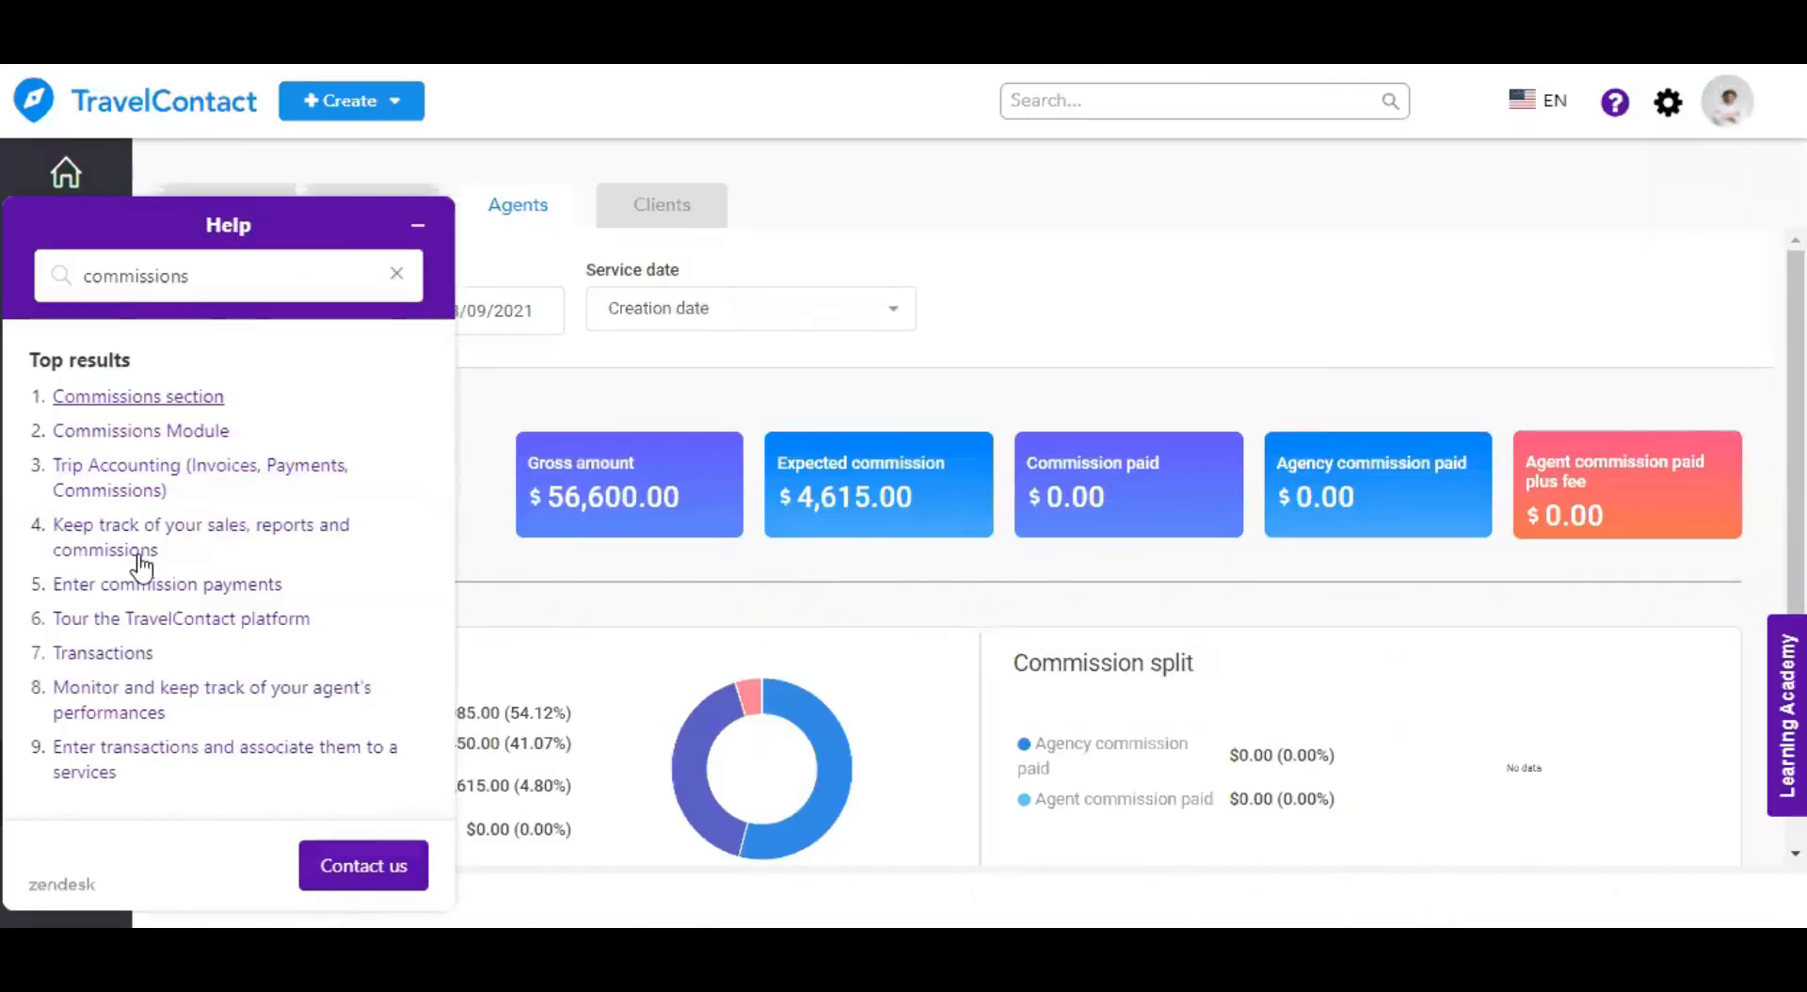
{"action": "left_click", "coordinate": [364, 864]}
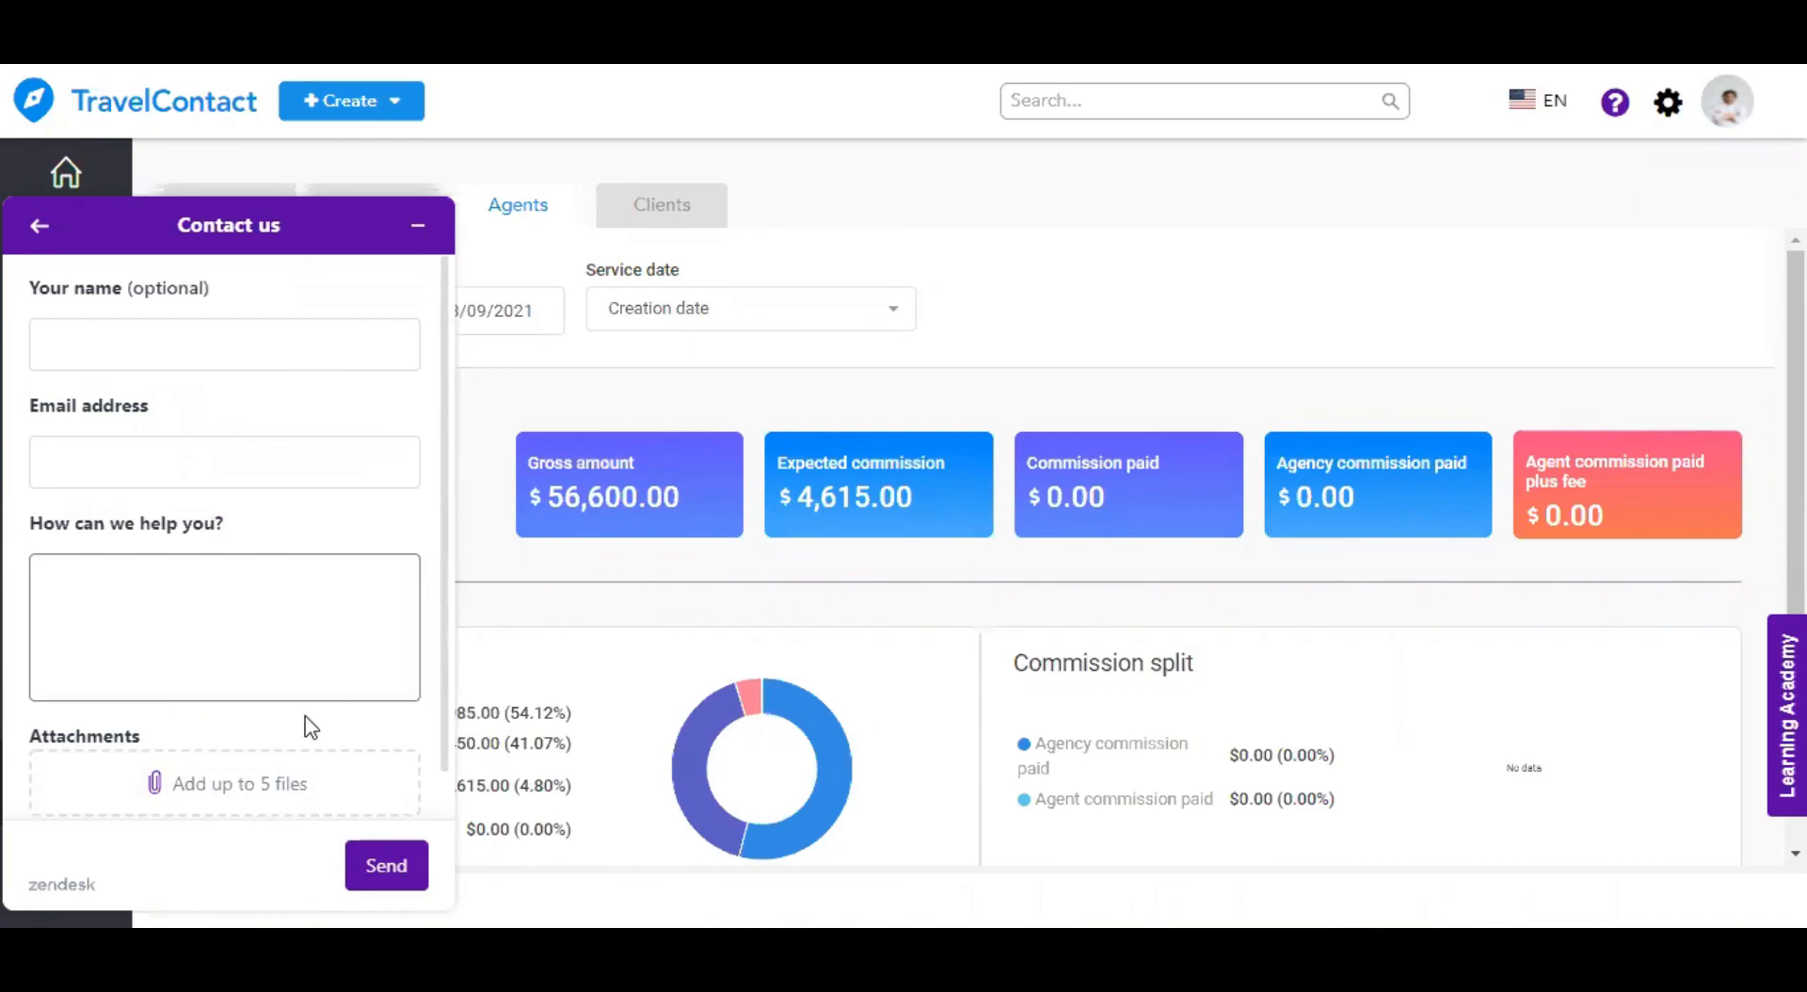
{"action": "left_click", "coordinate": [415, 246]}
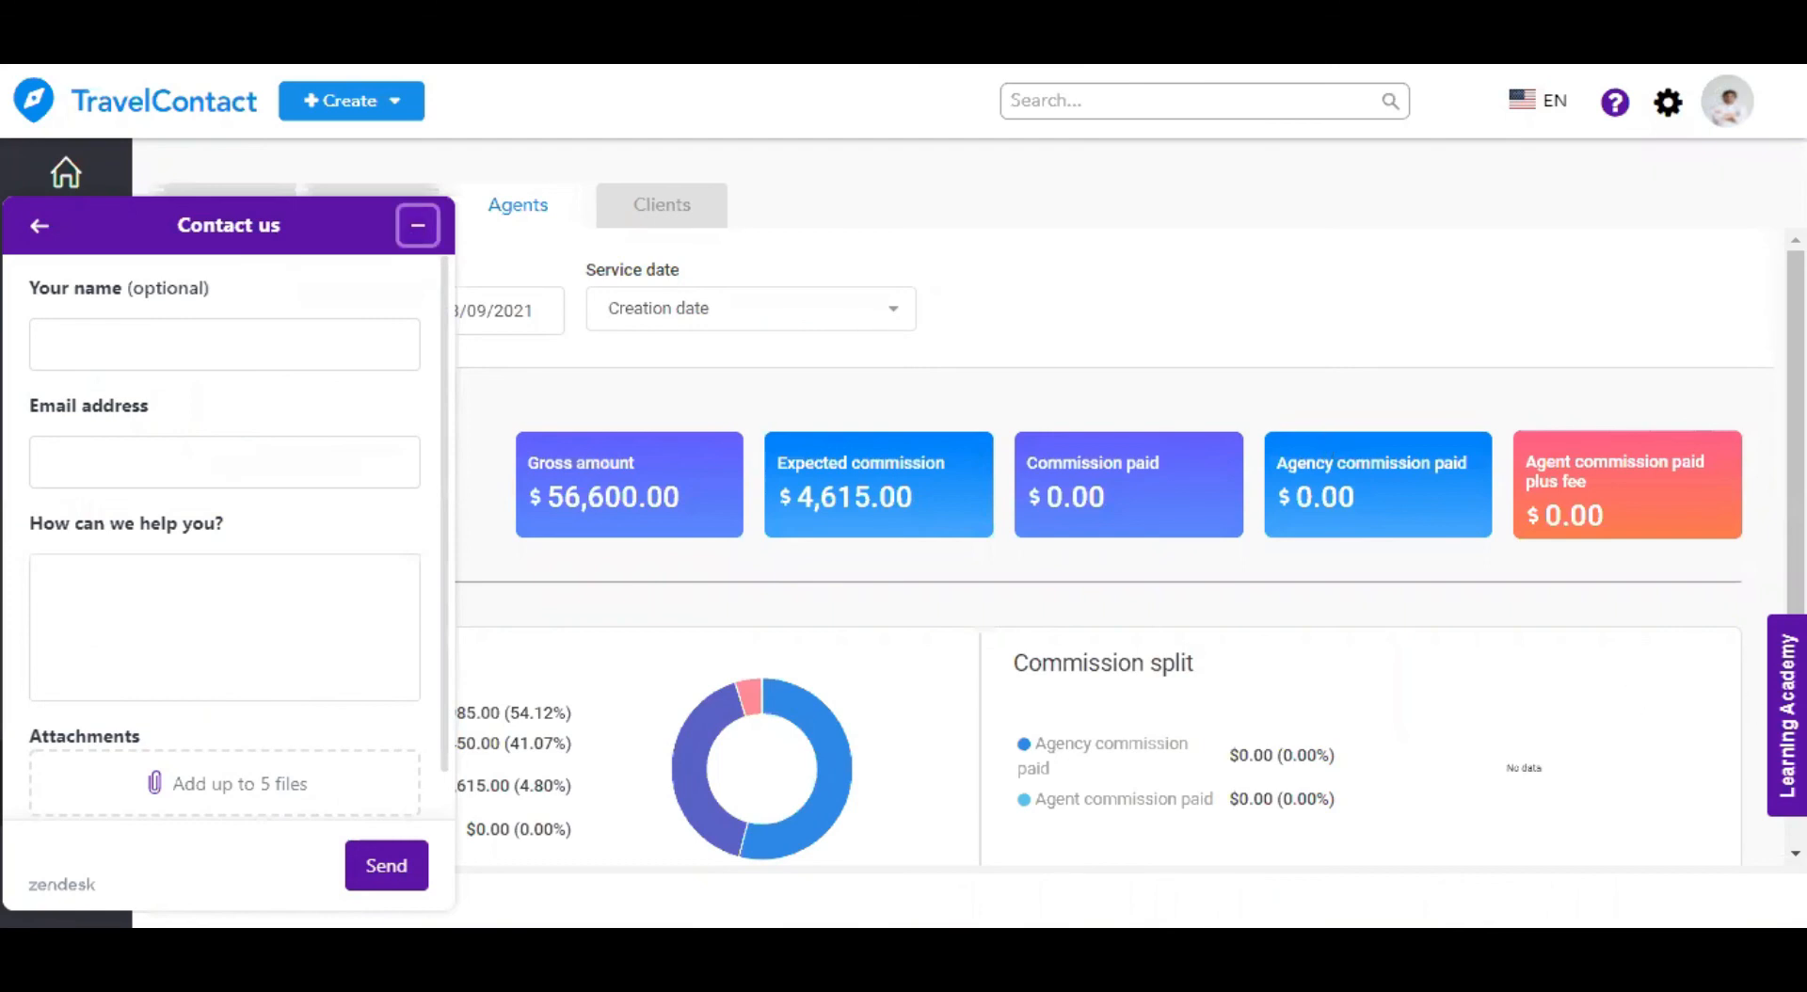
- Start the "Track your Reports" walkthrough from the Learning Academy and follow it to the Amounts report
{"action": "left_click", "coordinate": [1786, 715]}
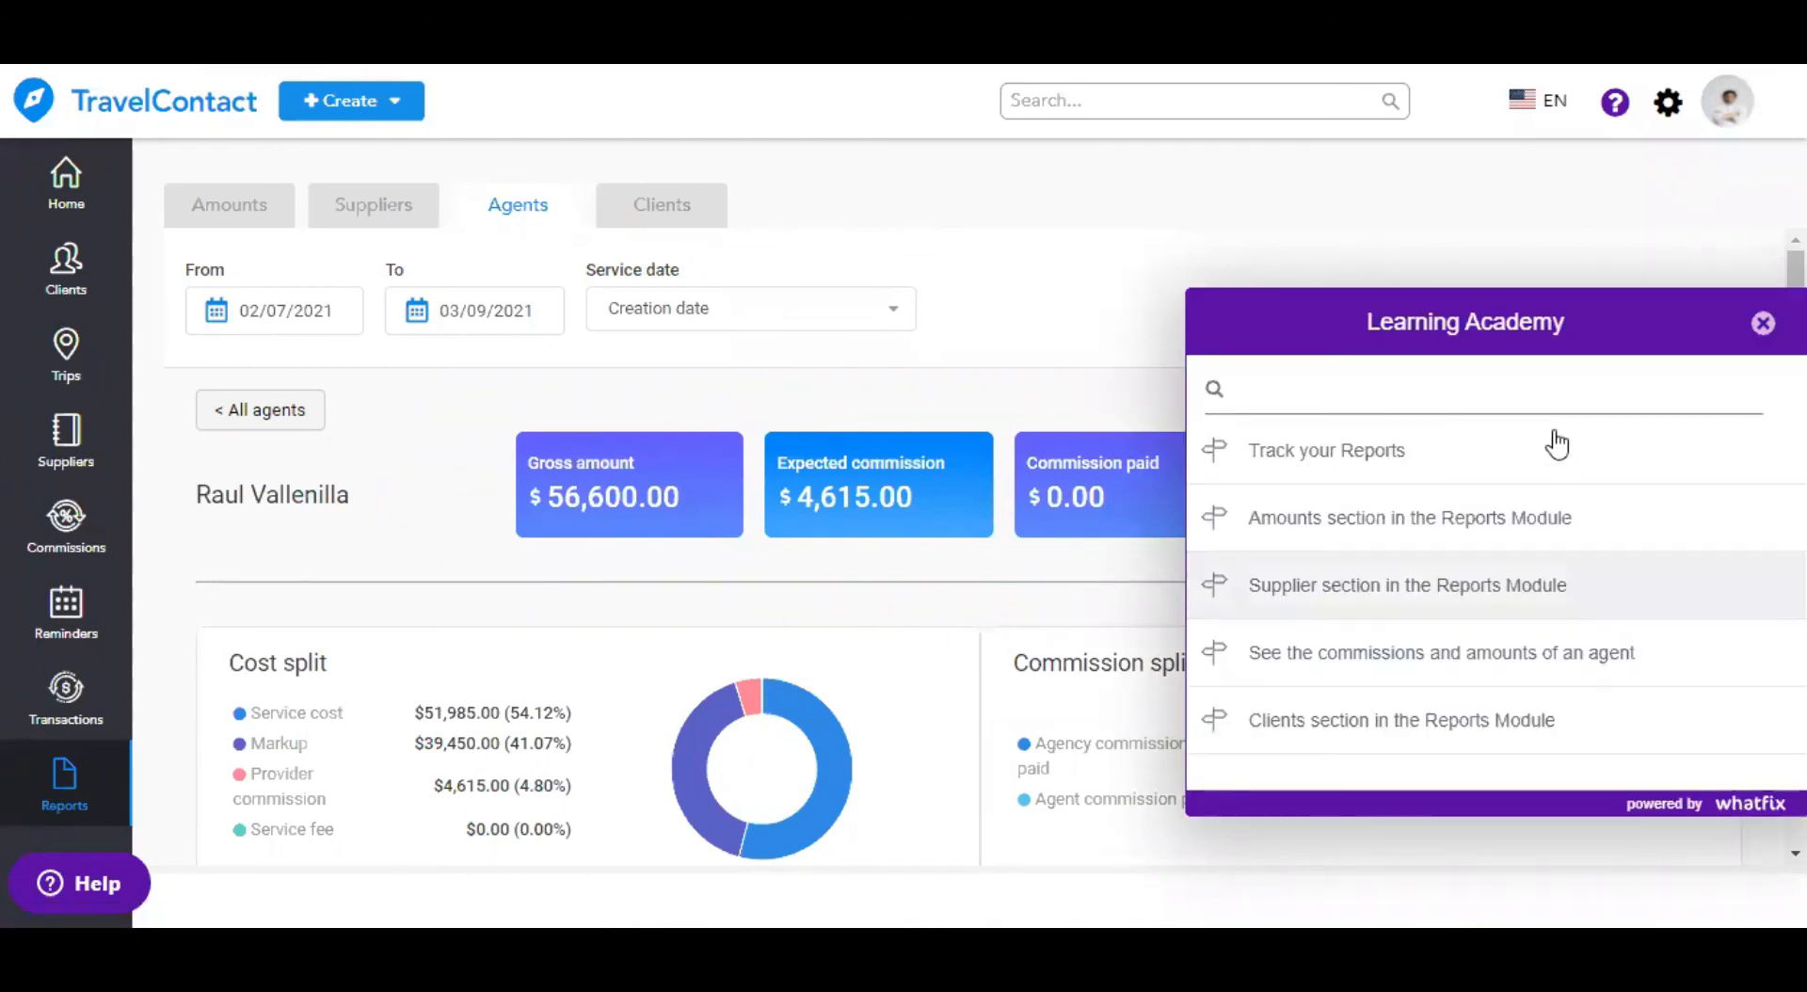
{"action": "left_click", "coordinate": [1384, 481]}
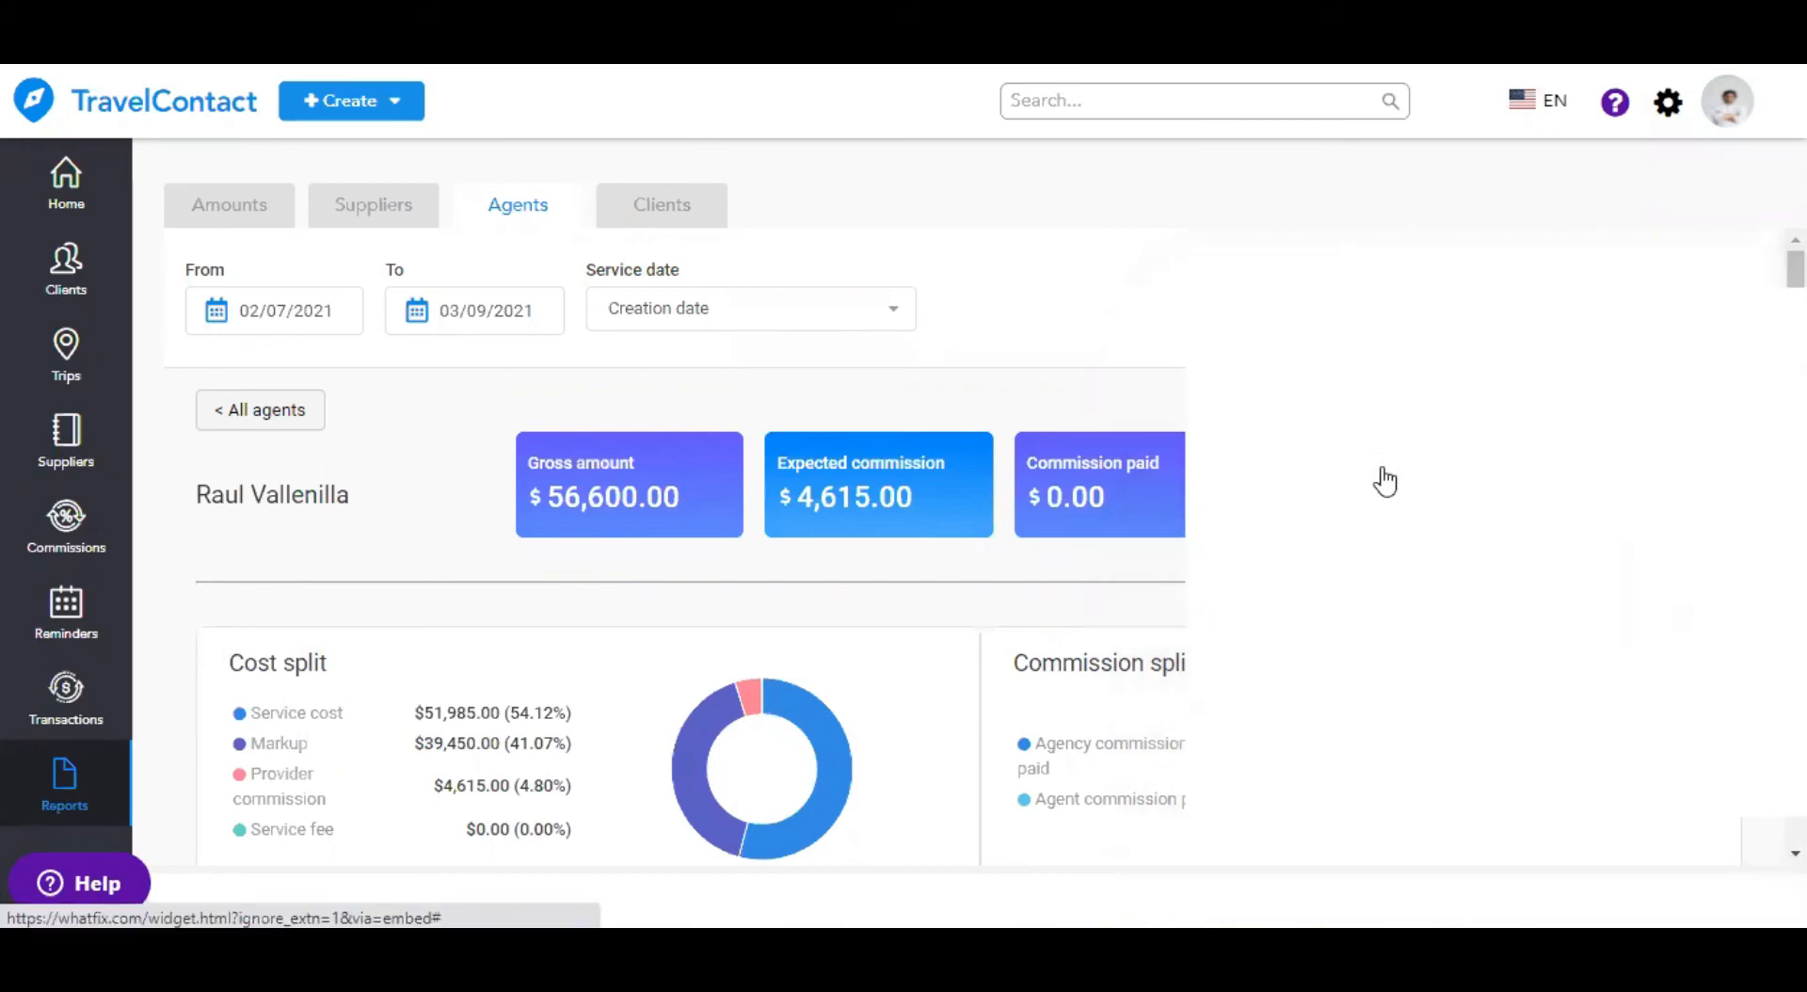
{"action": "left_click", "coordinate": [70, 810]}
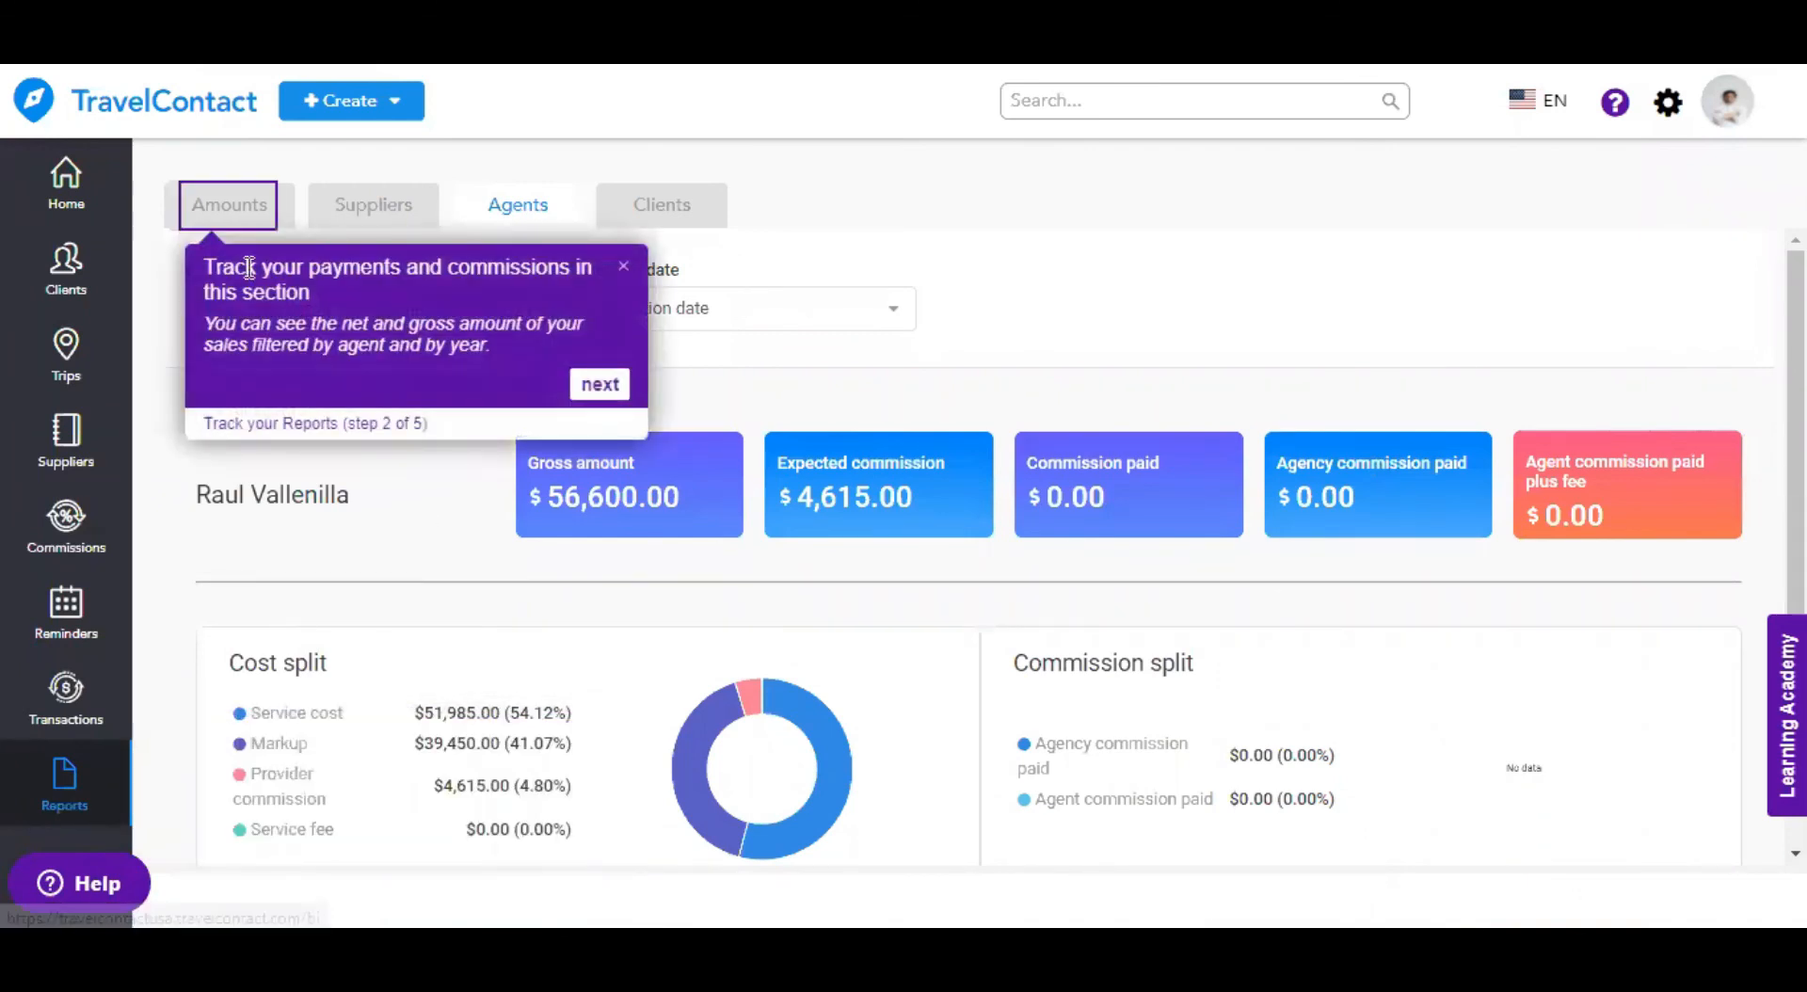
{"action": "left_click", "coordinate": [223, 231]}
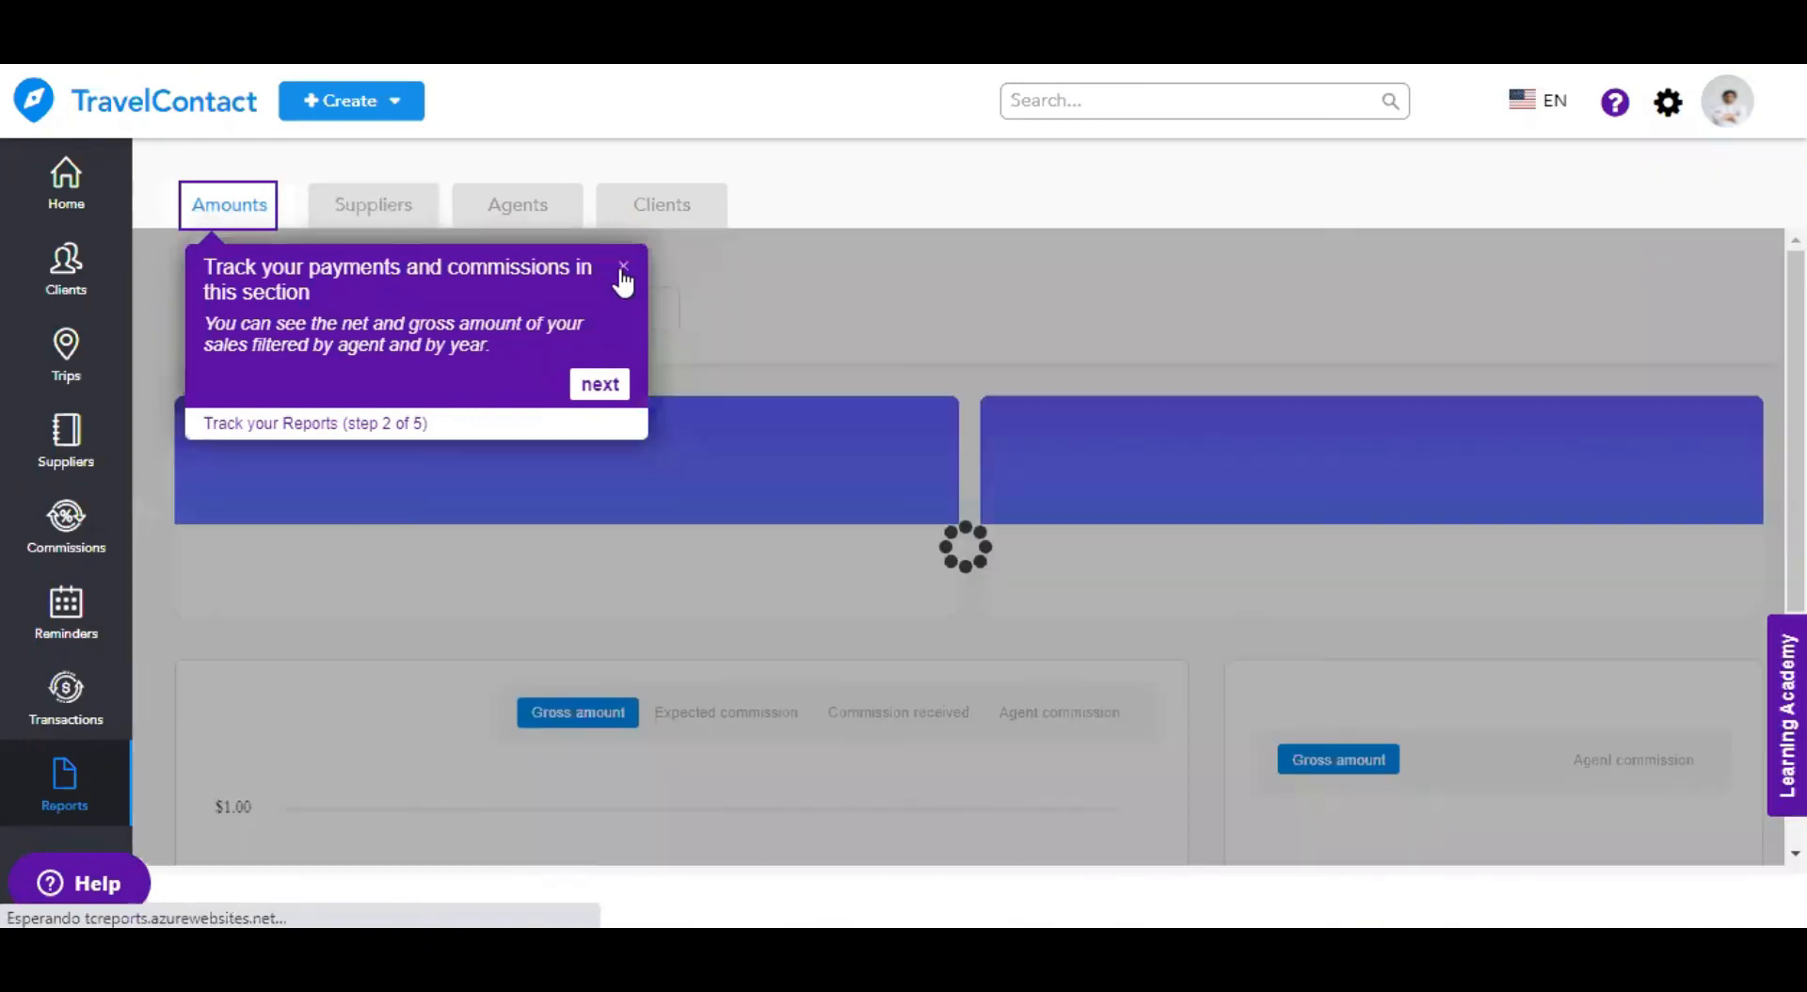
{"action": "left_click", "coordinate": [598, 386]}
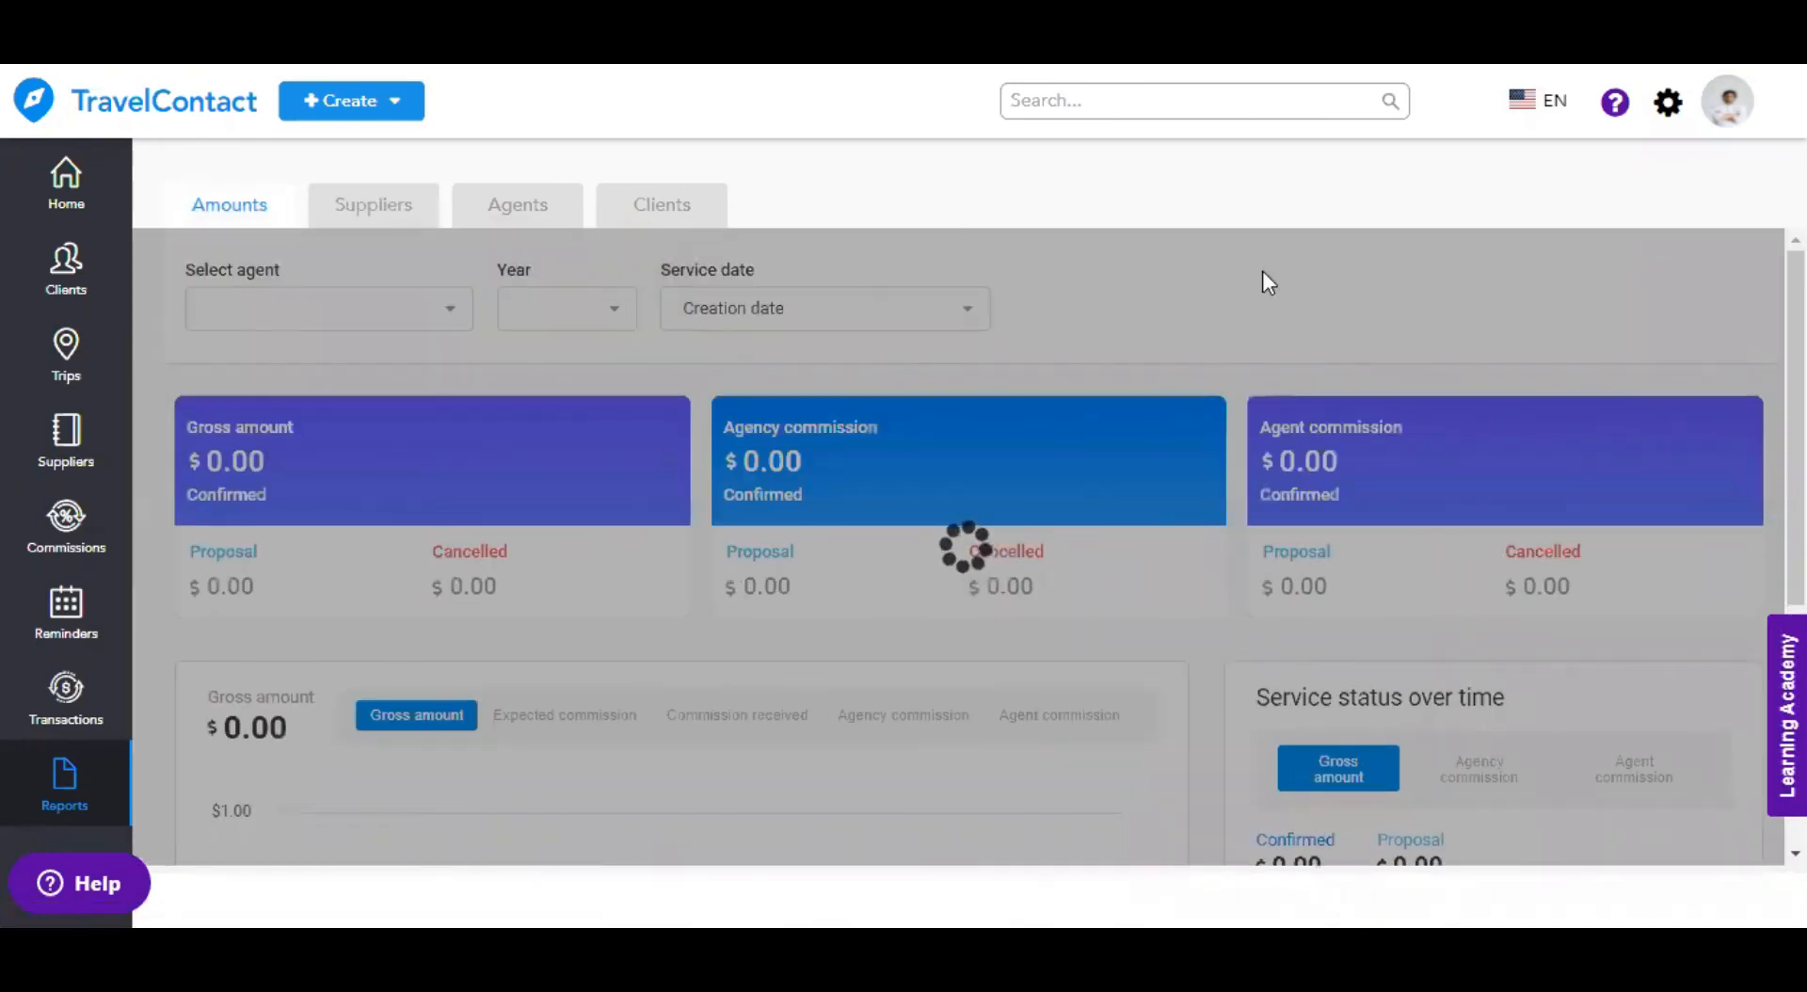